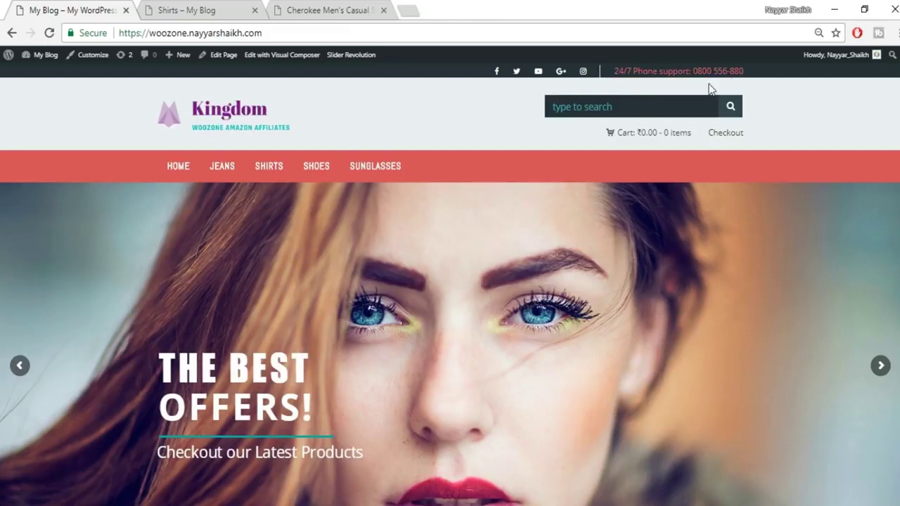
- Advance the Featured Products carousel by three products to reveal more shirts
mouse_move(666, 136)
scroll(450, 281, down, 2)
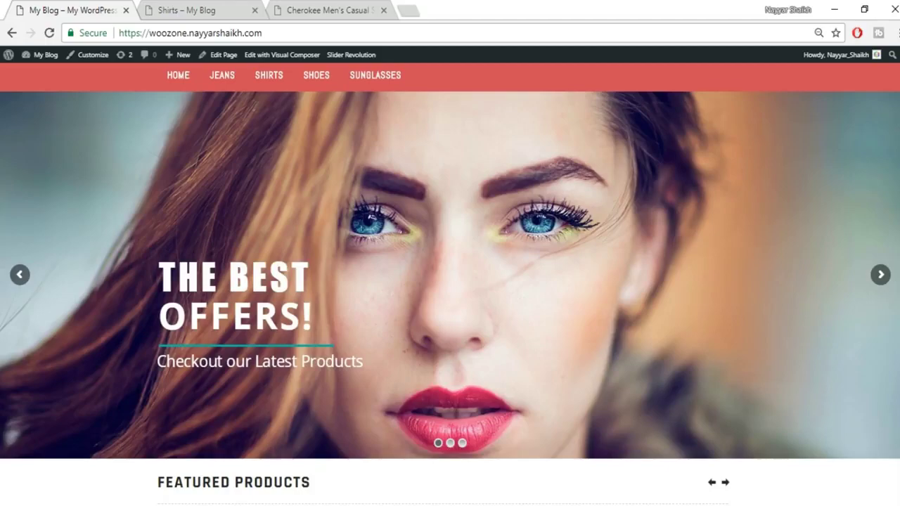
scroll(450, 281, down, 6)
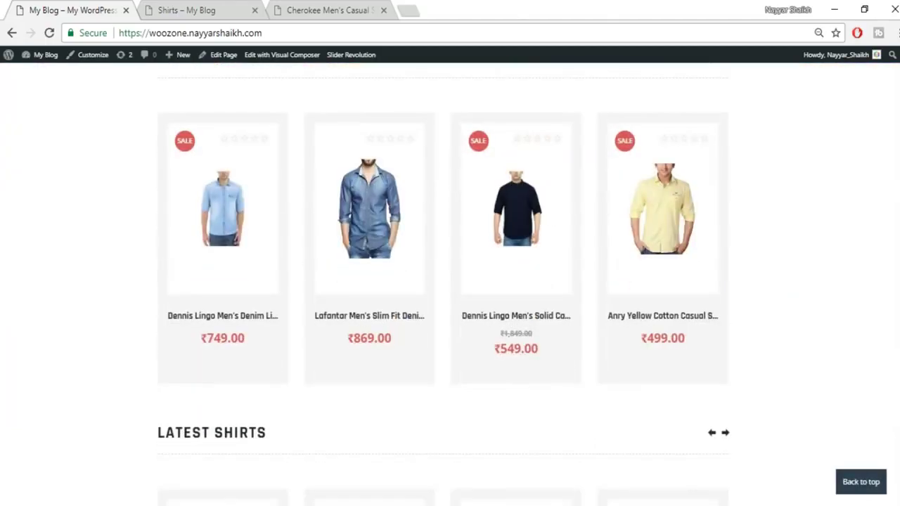
scroll(450, 282, up, 1)
scroll(450, 282, down, 1)
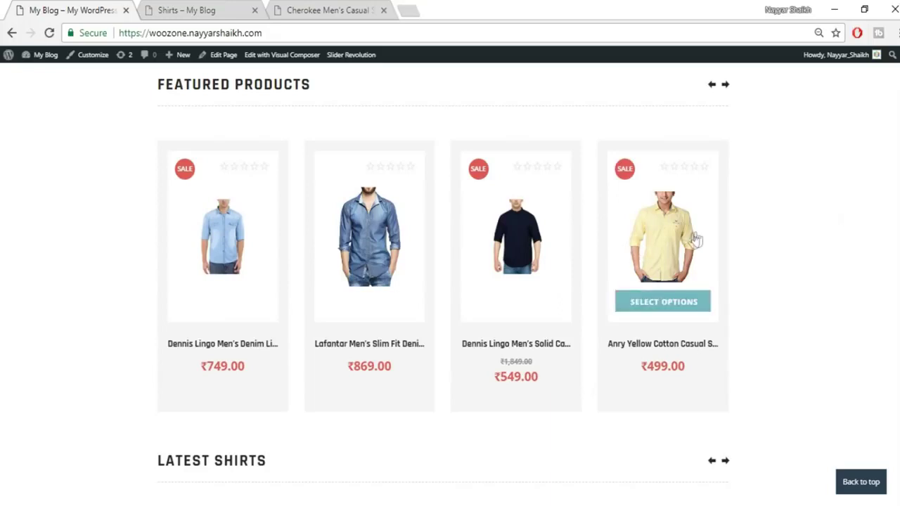
click(725, 85)
click(725, 85)
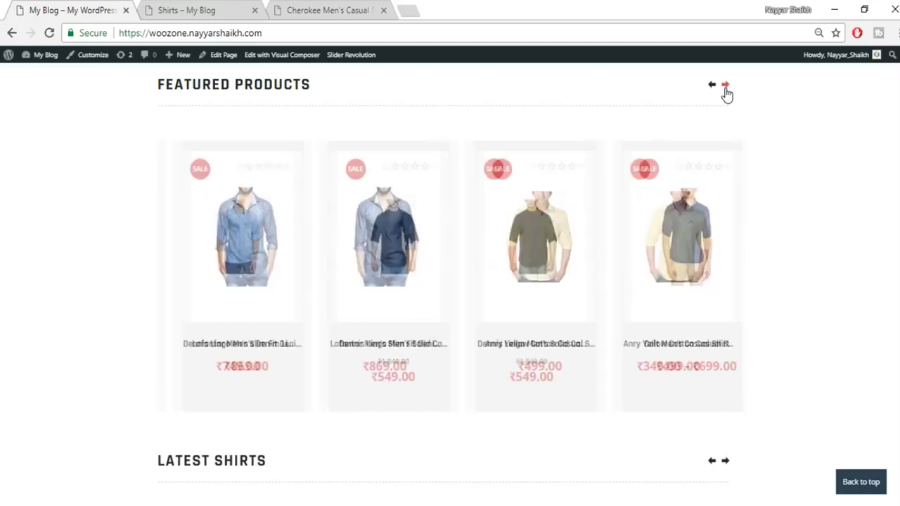
click(725, 85)
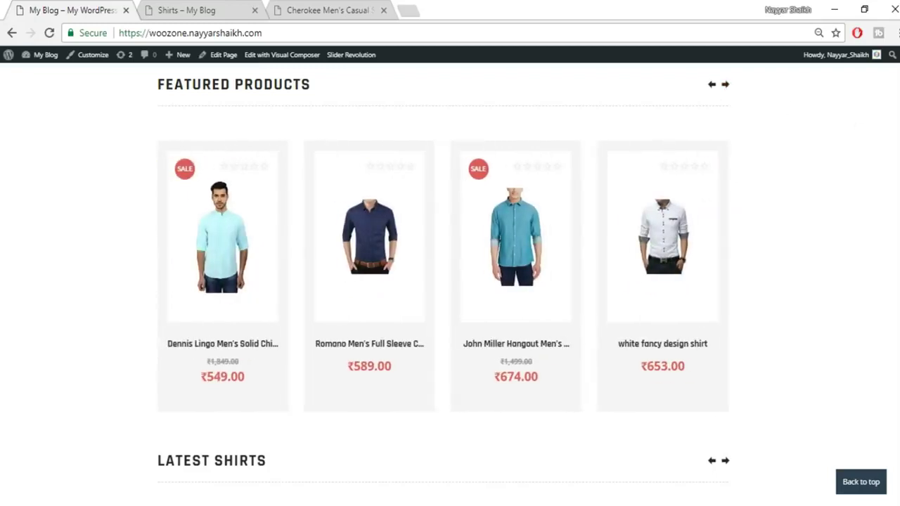
- Advance the Latest Shirts carousel by three shirts, then scroll further down the home page
scroll(450, 281, down, 5)
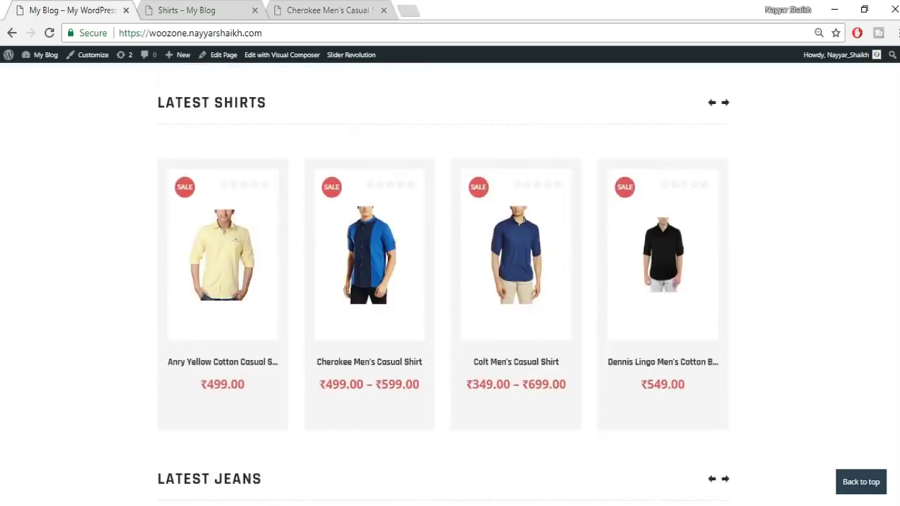
click(726, 103)
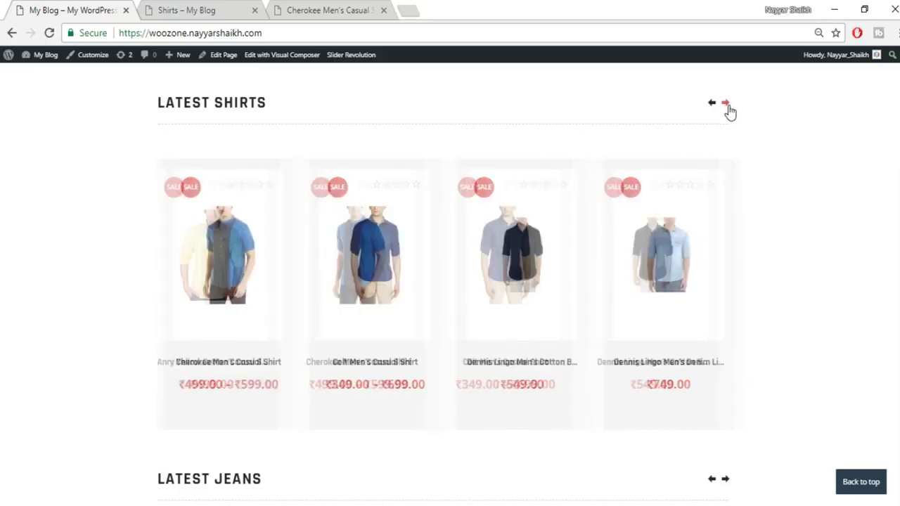
click(725, 103)
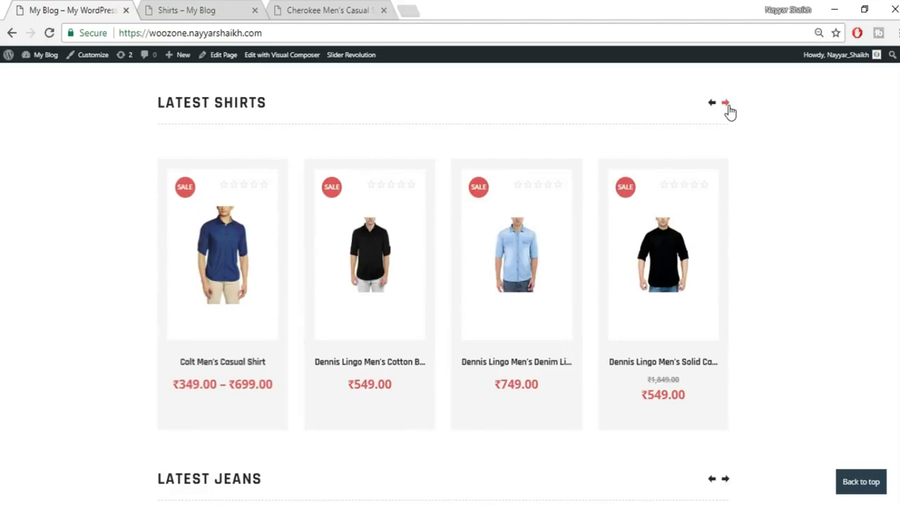
click(726, 104)
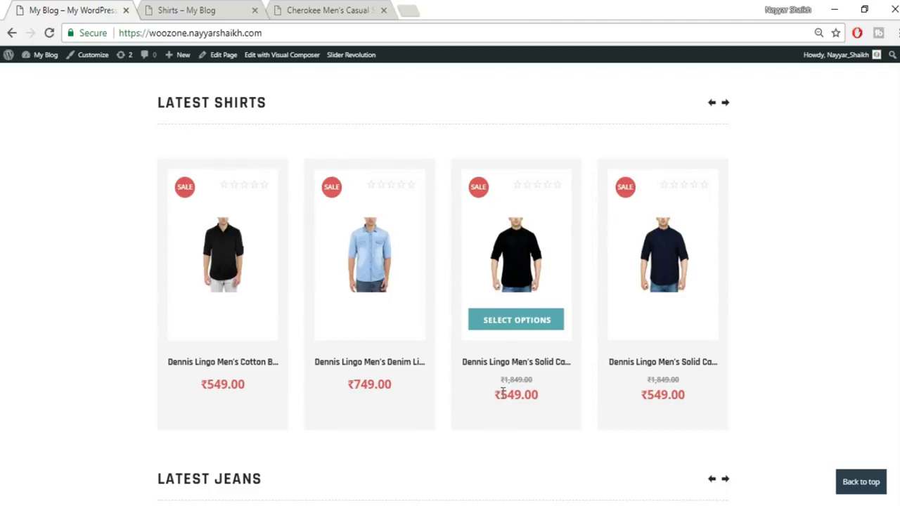
scroll(444, 284, down, 5)
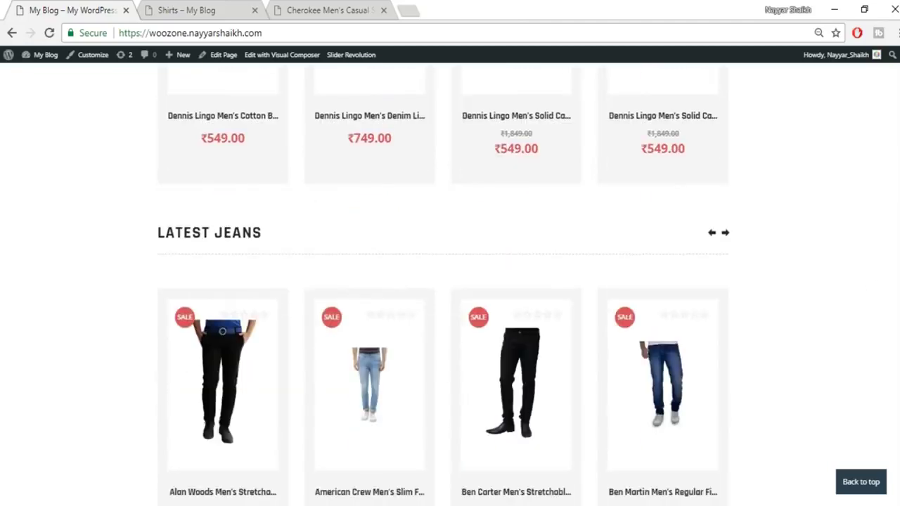
scroll(444, 284, down, 4)
scroll(445, 284, down, 7)
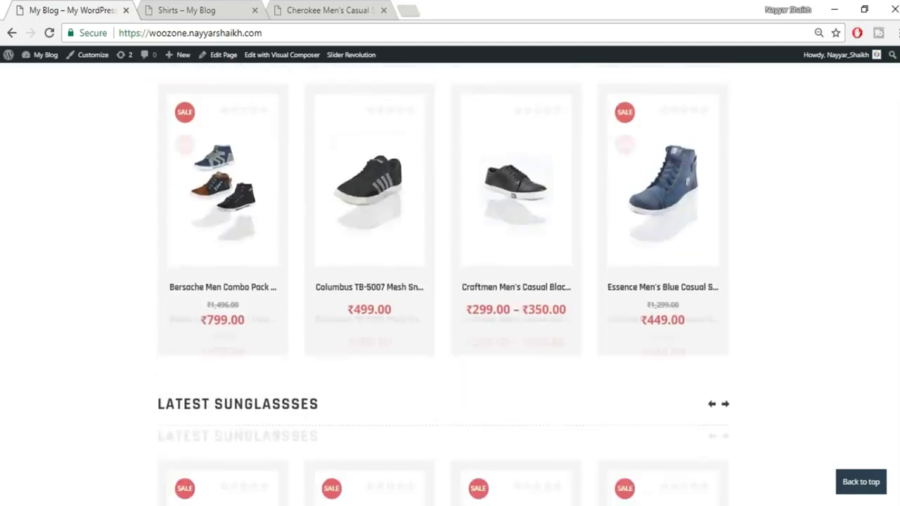
scroll(445, 284, up, 20)
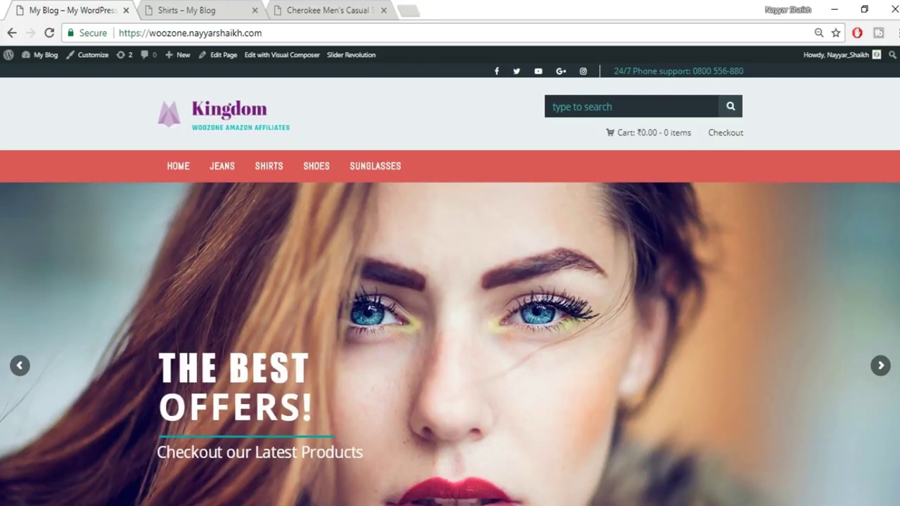
- Browse the 17-result Shirts archive, then switch to the Cherokee Men's Casual Shirt page
click(201, 10)
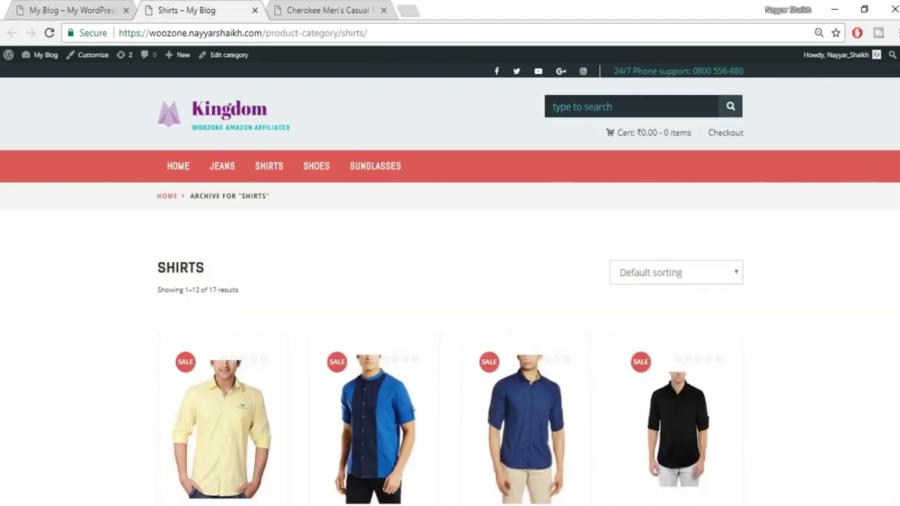
scroll(450, 281, down, 9)
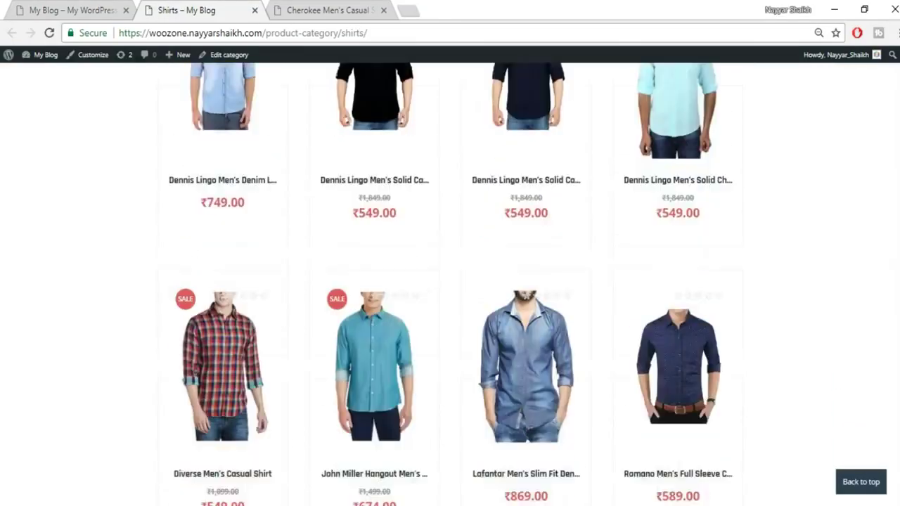
scroll(450, 282, down, 3)
scroll(450, 282, up, 12)
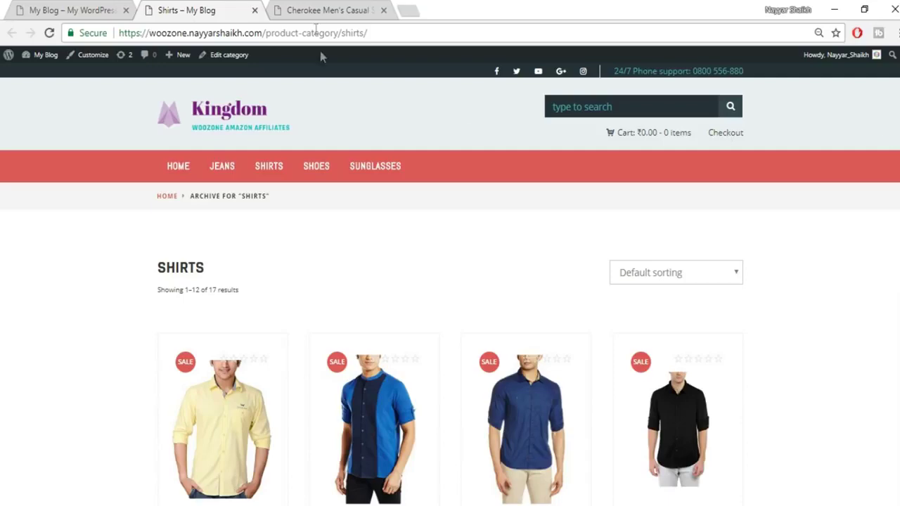
click(322, 11)
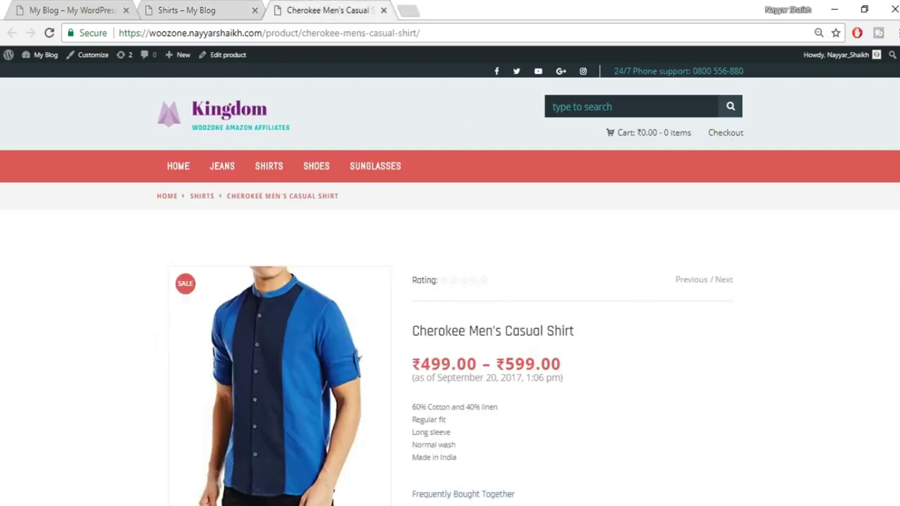
- Show the Cherokee shirt's back view, then its third gallery photo, the light-blue denim shirt
scroll(686, 227, down, 3)
scroll(534, 187, up, 1)
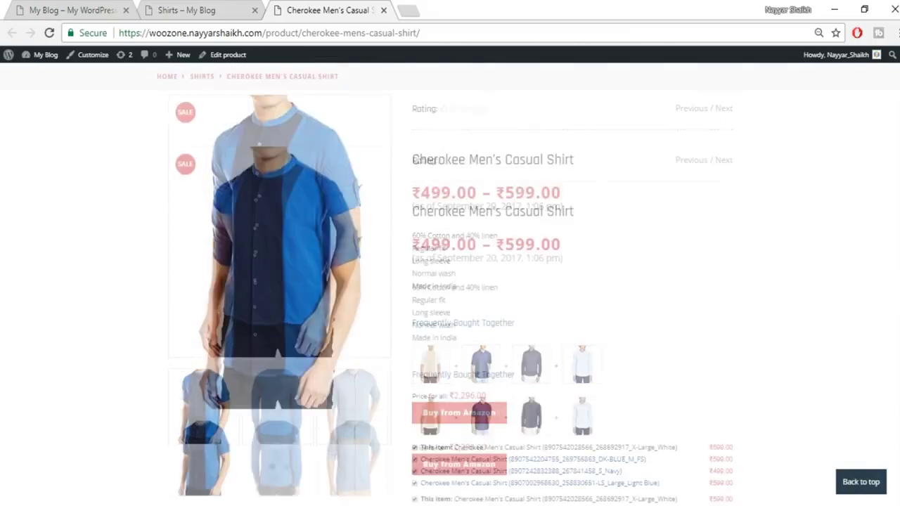
scroll(303, 262, down, 1)
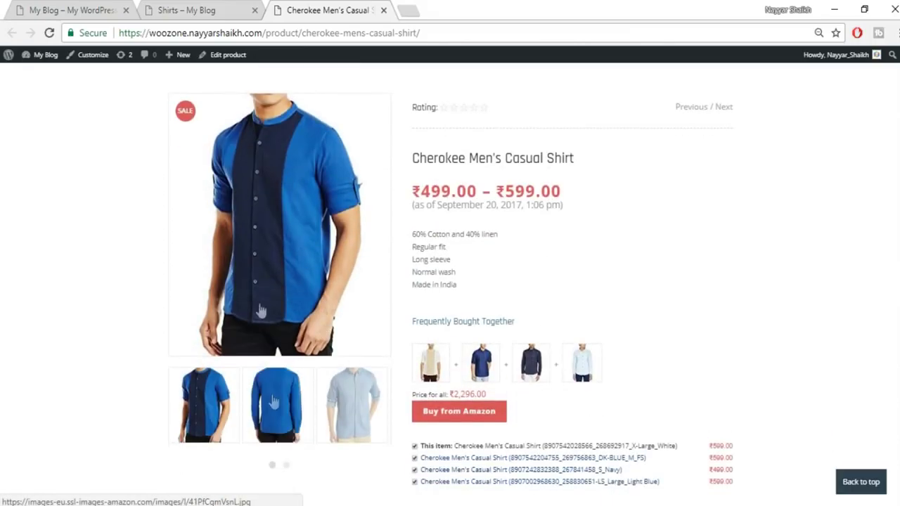
click(289, 428)
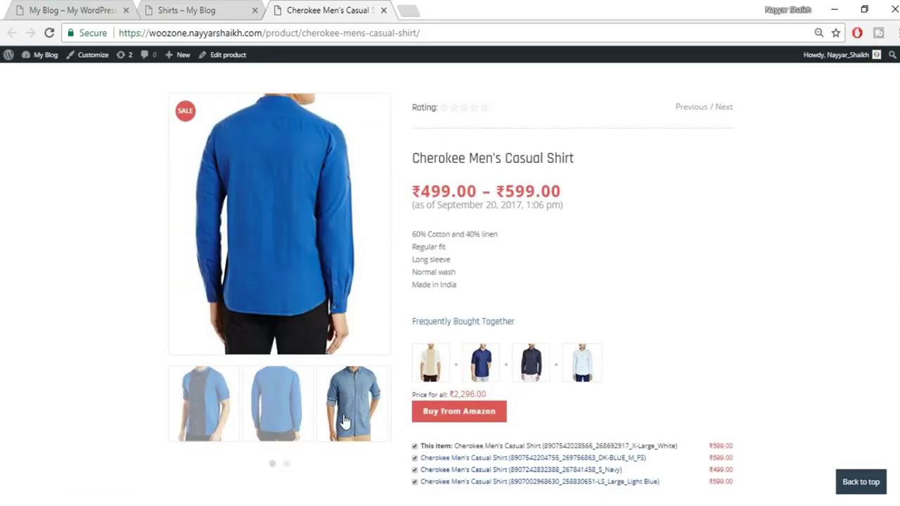
click(345, 422)
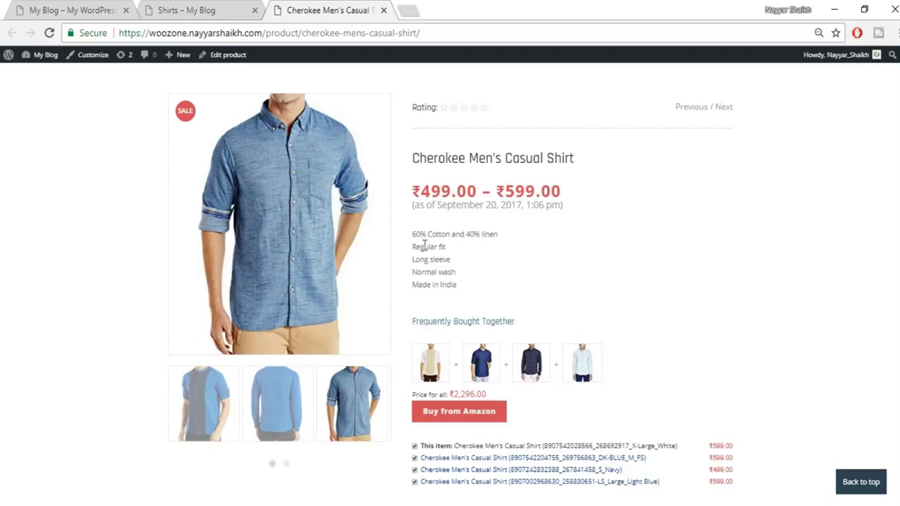
scroll(559, 283, down, 1)
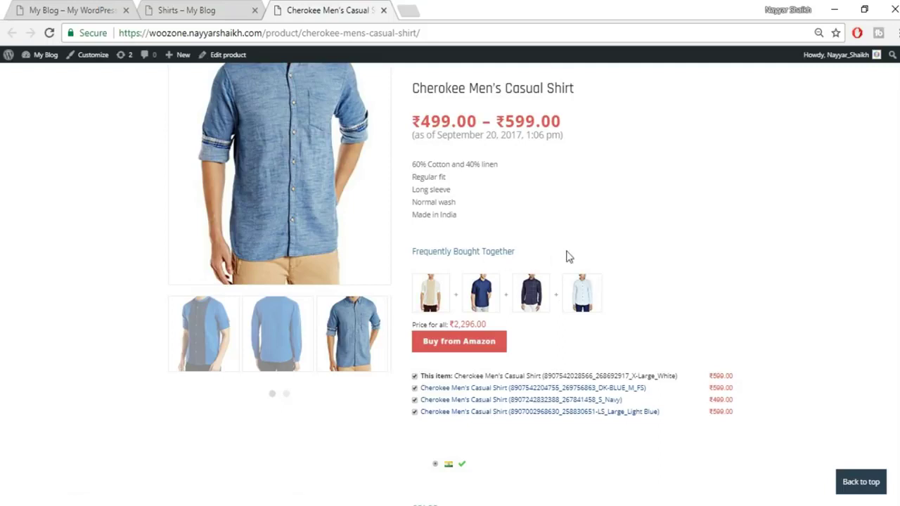
- Drop the second Frequently Bought Together item and highlight the updated bundle total
click(414, 388)
drag(413, 325, 513, 322)
click(539, 329)
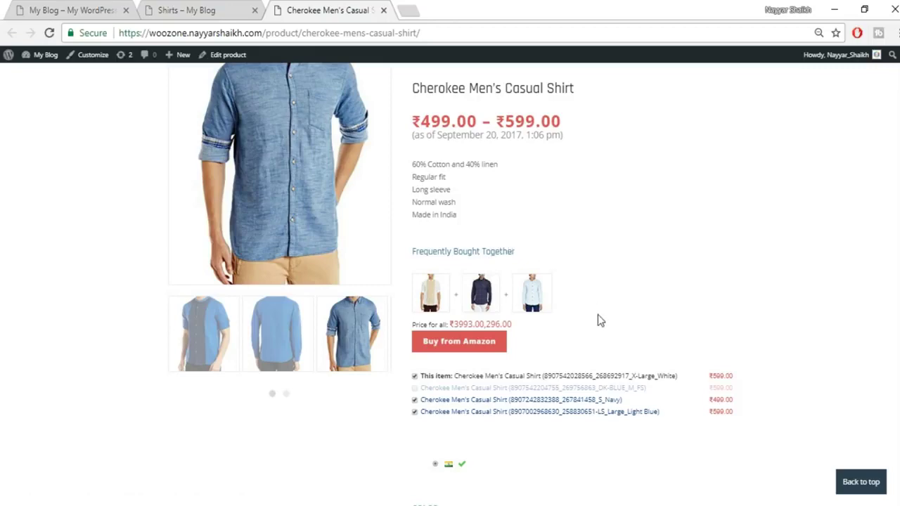
- Choose colour Airfr Blue and size Large to reveal the ₹599.00 price
scroll(598, 316, down, 3)
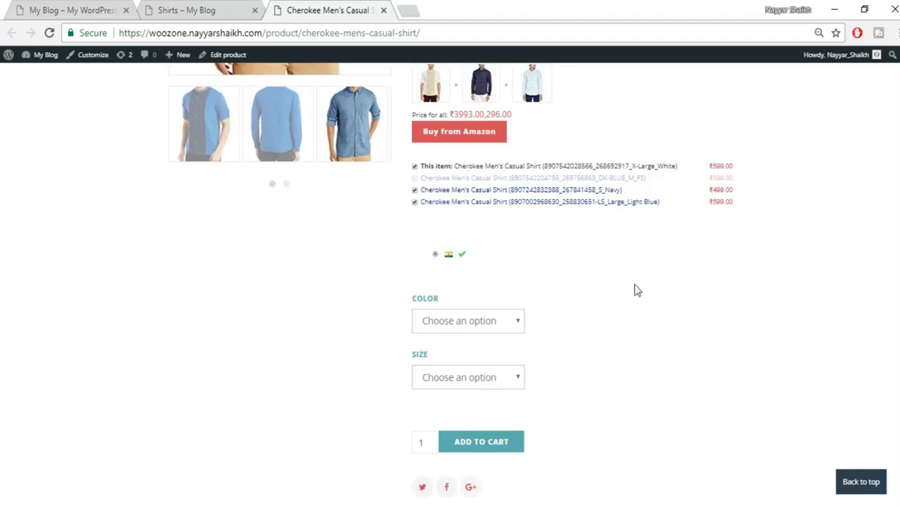
scroll(633, 319, down, 1)
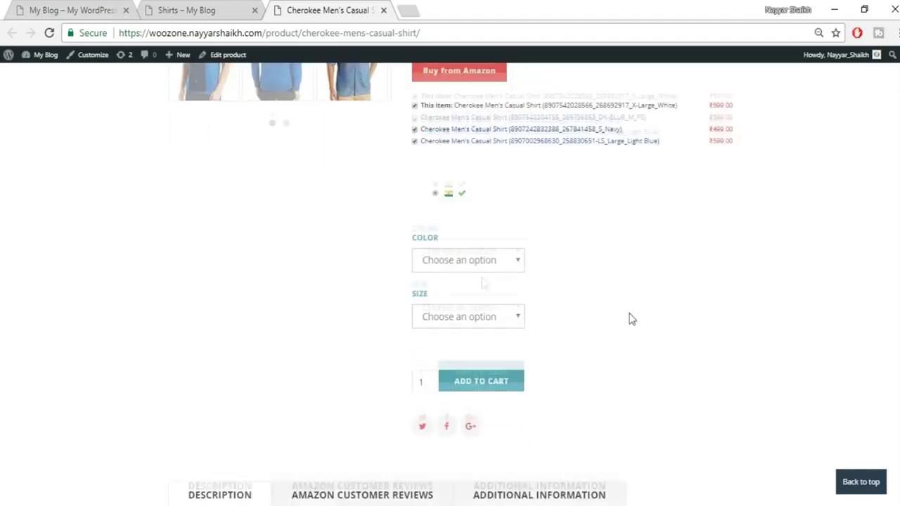
click(477, 251)
click(470, 287)
click(473, 307)
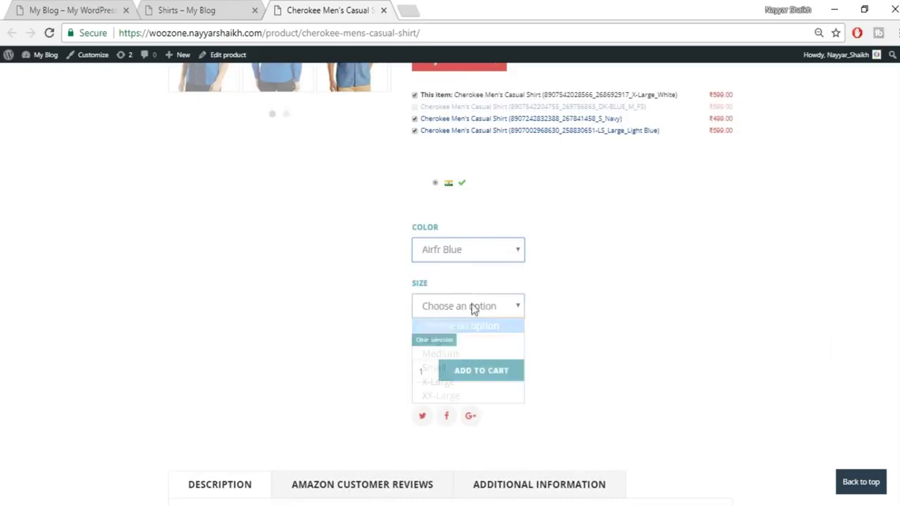
click(464, 340)
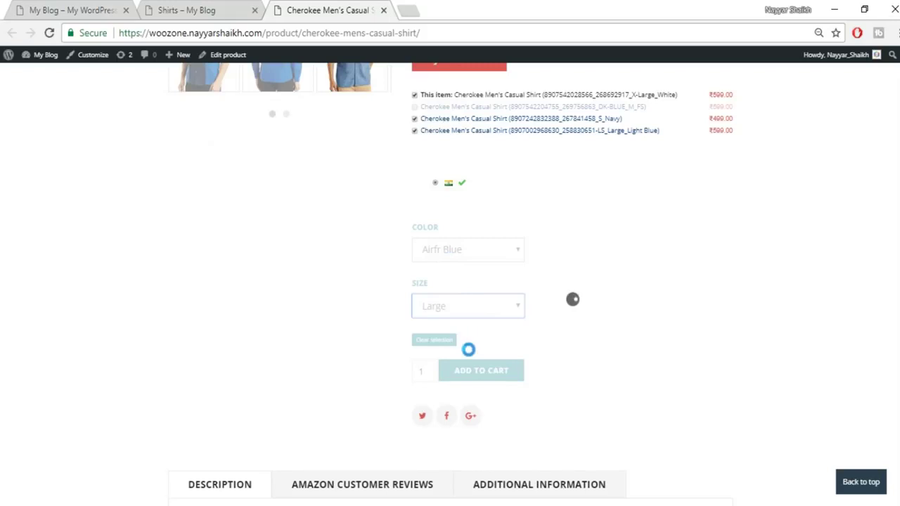
scroll(532, 379, down, 1)
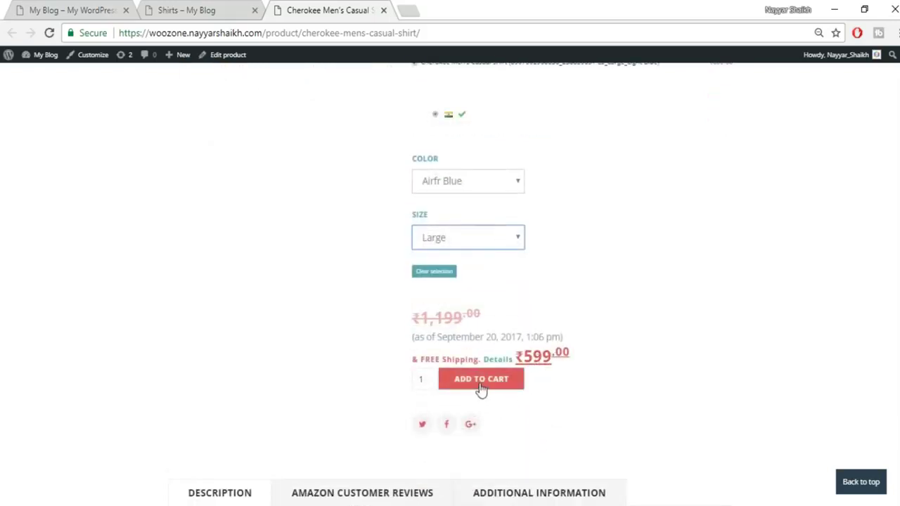
scroll(595, 377, down, 4)
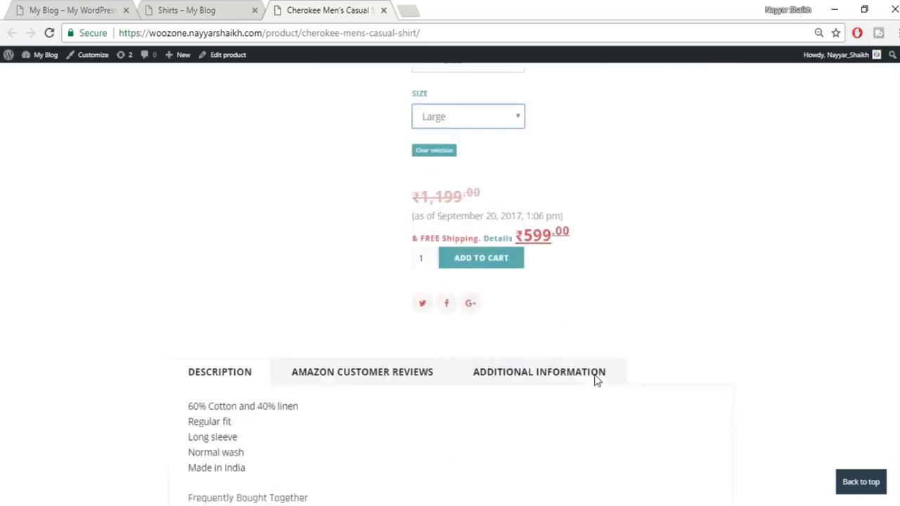
scroll(591, 322, down, 1)
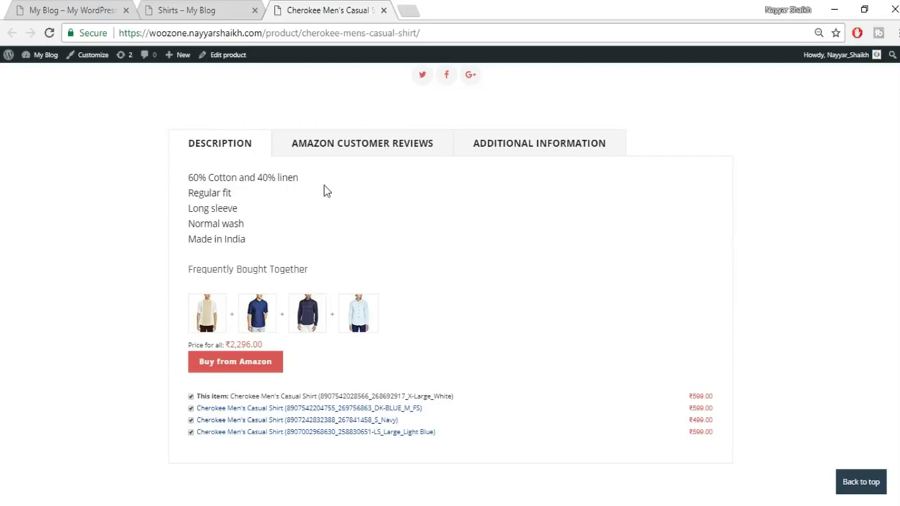
click(357, 143)
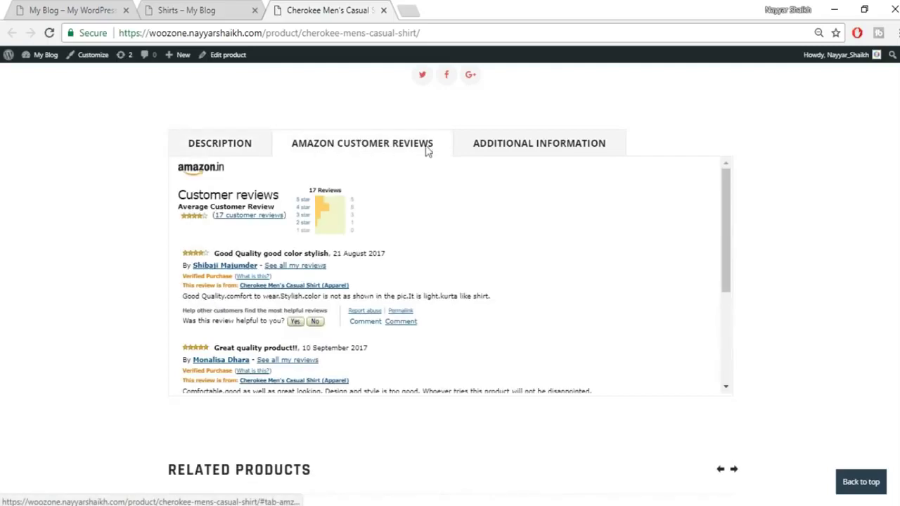
scroll(401, 247, down, 5)
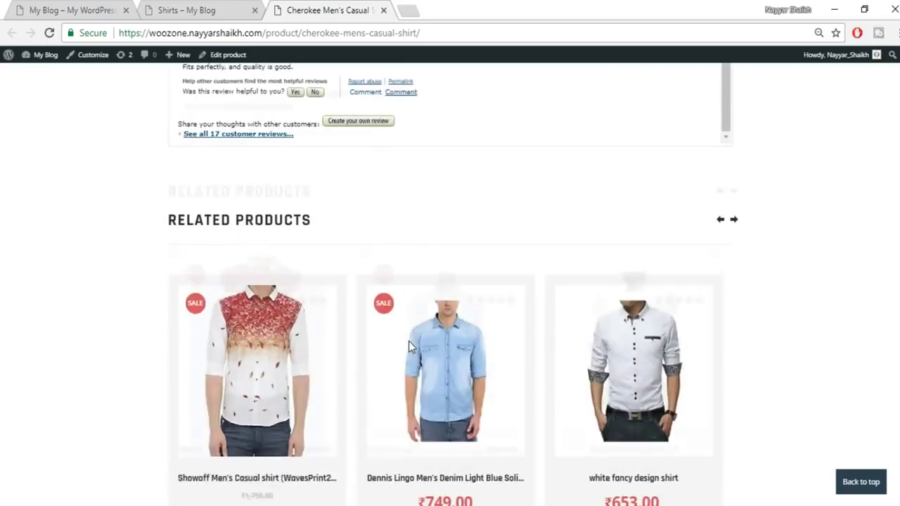
scroll(411, 354, up, 5)
scroll(525, 283, up, 2)
click(524, 283)
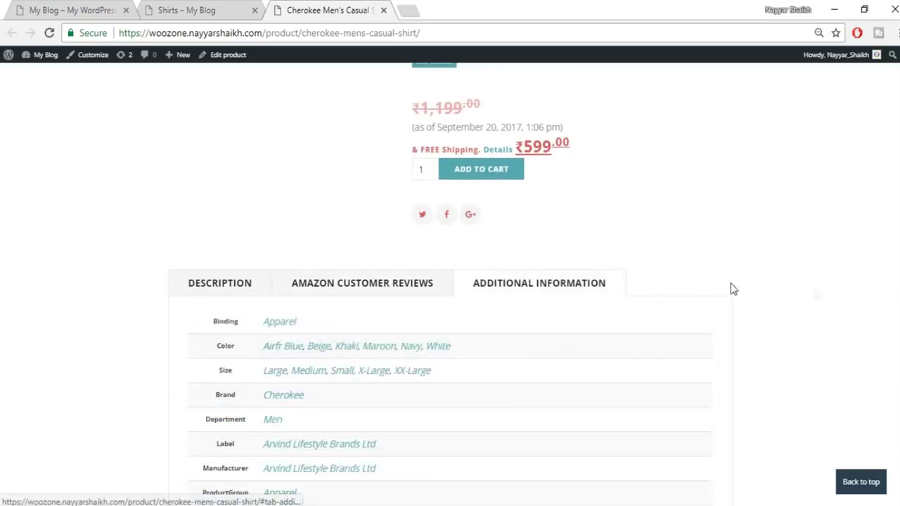
scroll(765, 296, down, 1)
scroll(496, 309, down, 2)
scroll(495, 315, up, 2)
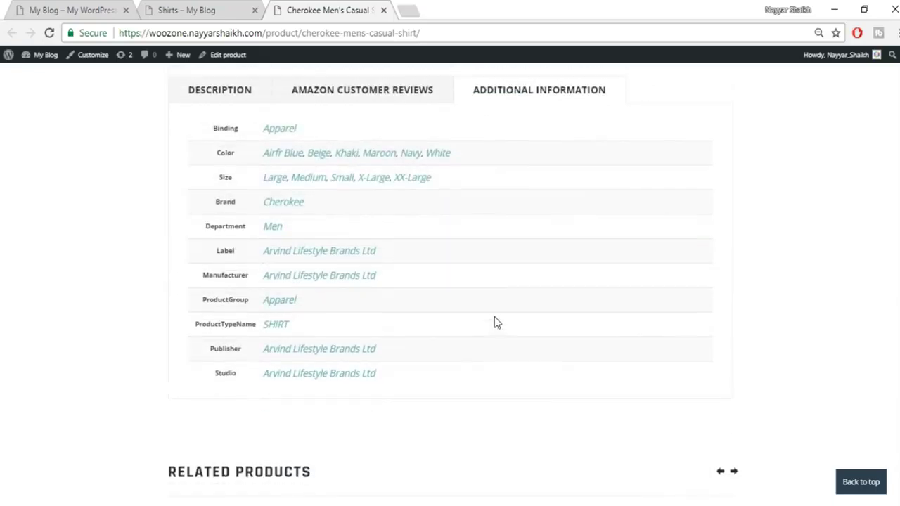
click(220, 215)
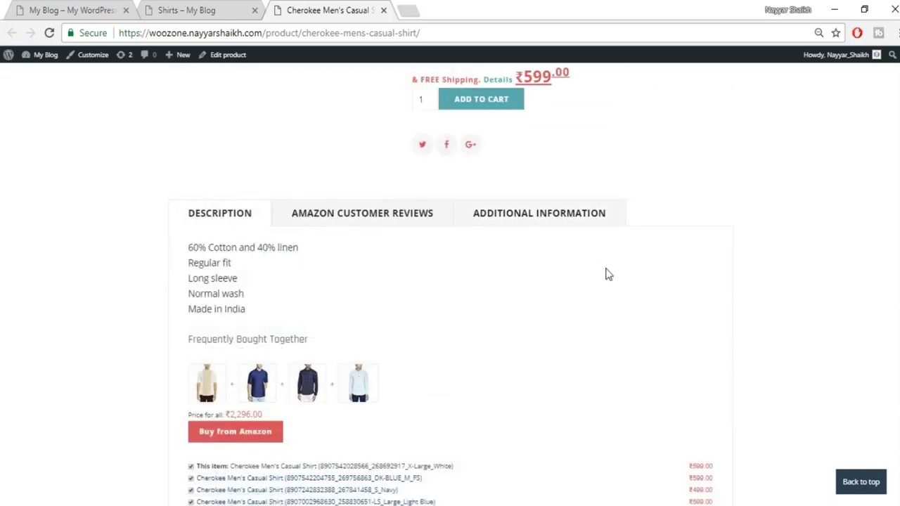
scroll(422, 338, down, 2)
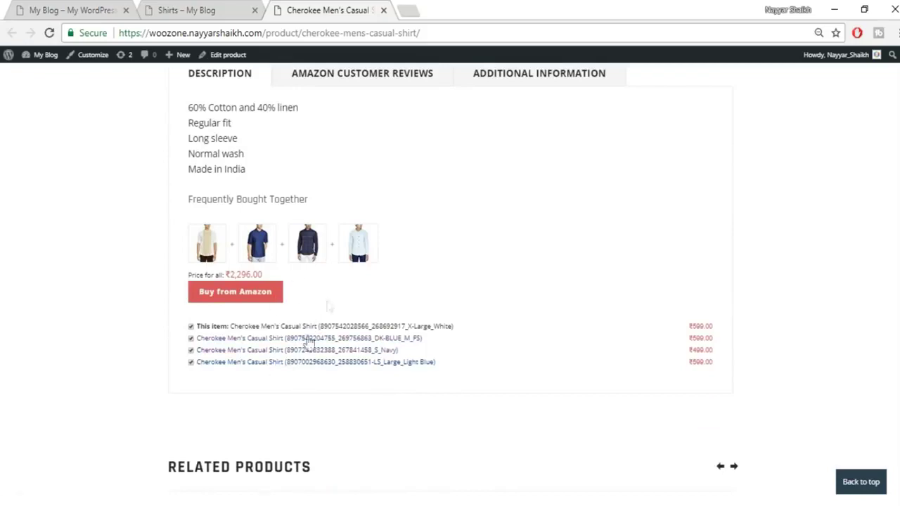
scroll(228, 324, down, 4)
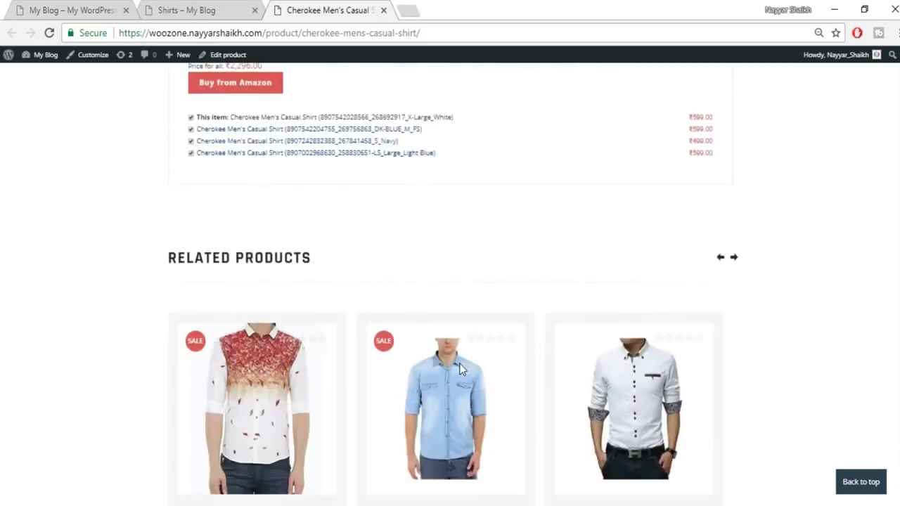
scroll(740, 363, up, 15)
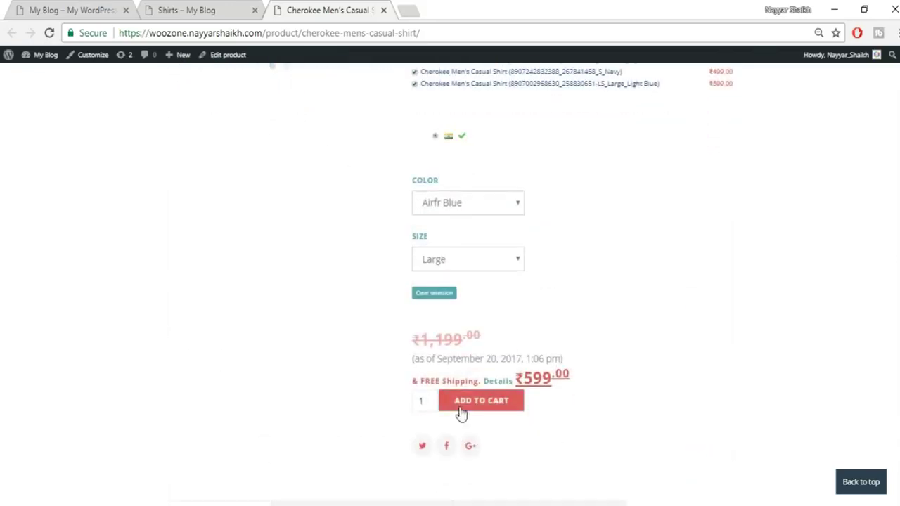
- Add the Large Airfr Blue Cherokee shirt to the cart and view the ₹599.00 Cart Totals
click(458, 407)
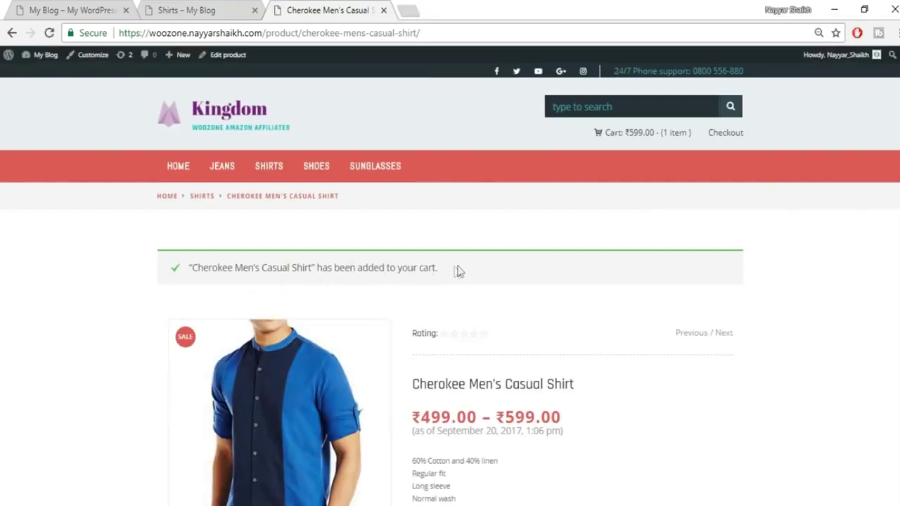
click(635, 137)
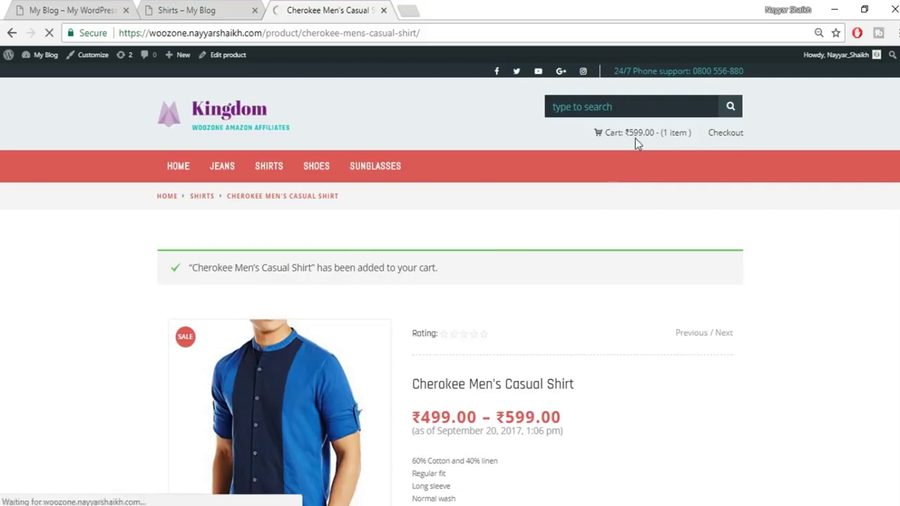
scroll(301, 299, down, 2)
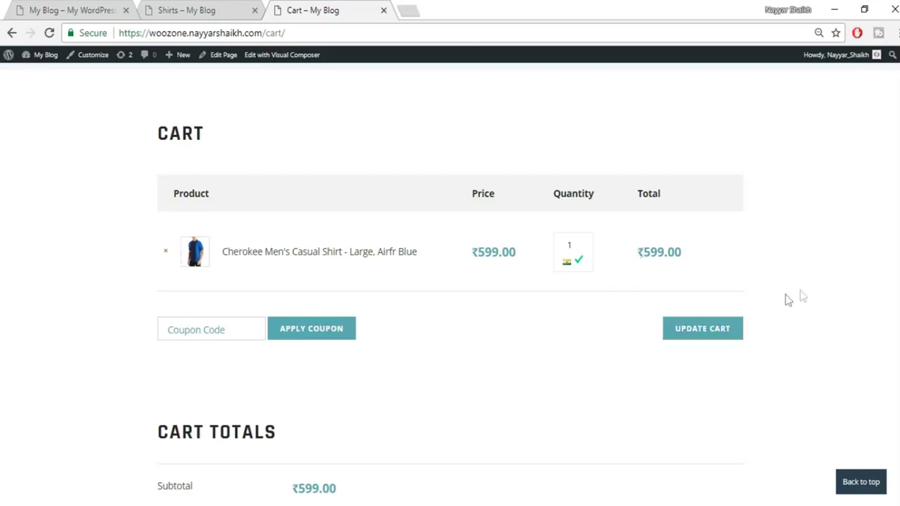
scroll(818, 328, down, 4)
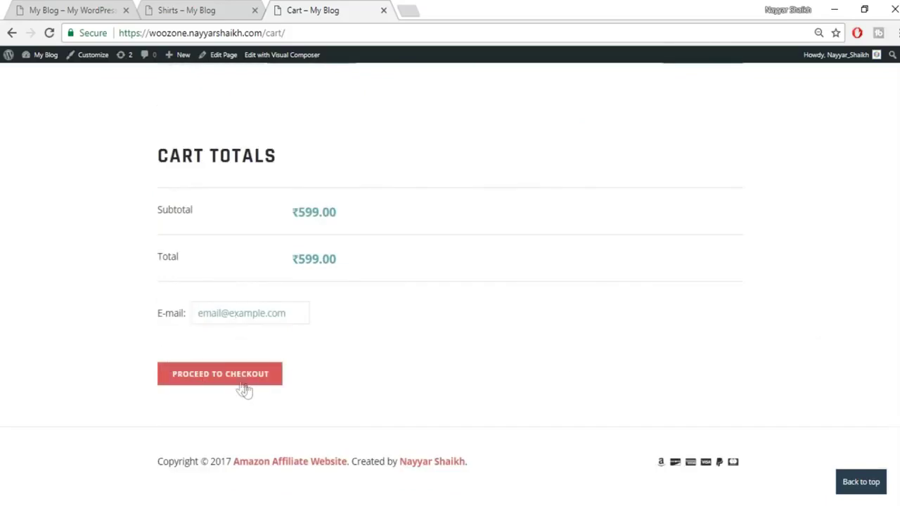
- Check out through to Amazon.in's Cherokee shirt page, then close that Amazon tab
click(221, 383)
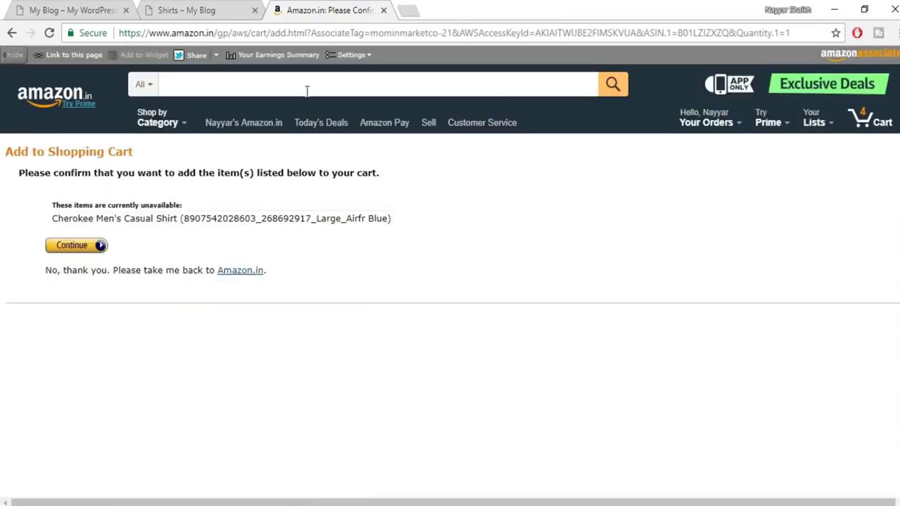
click(76, 246)
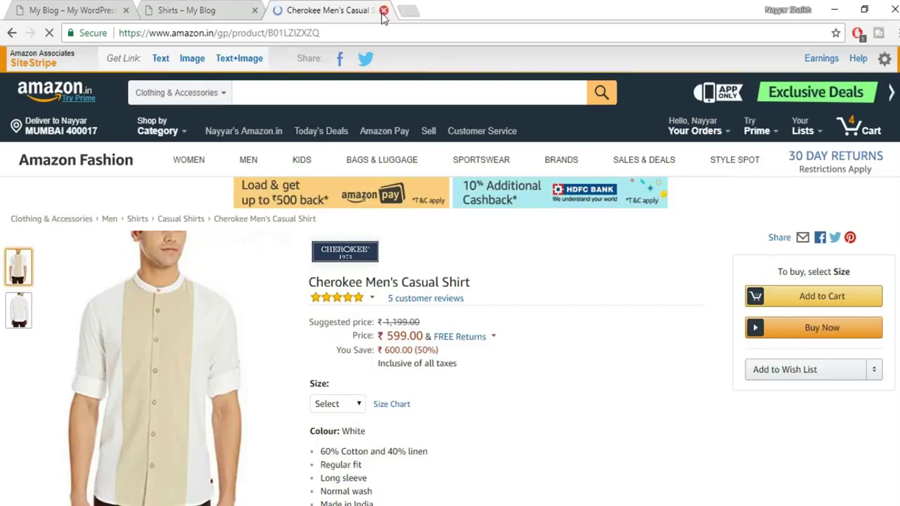
click(383, 11)
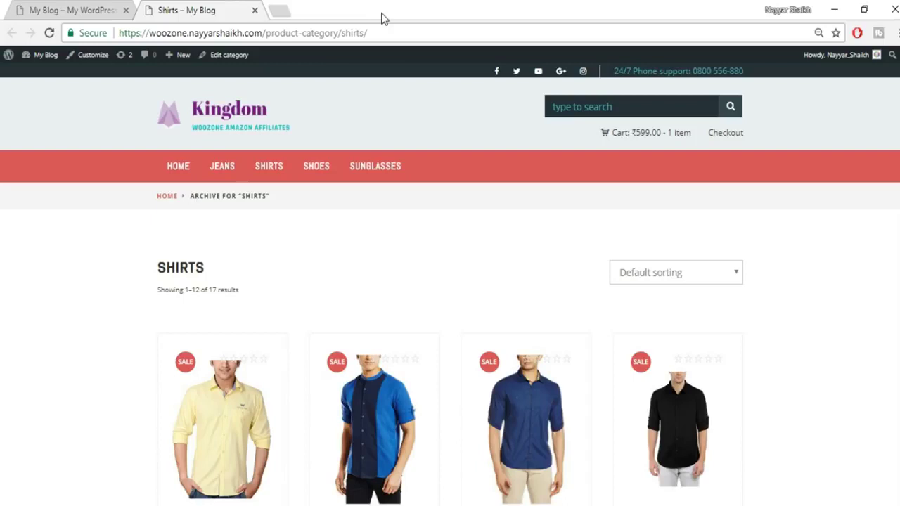
- Close the Shirts – My Blog tab to return to the Kingdom store homepage
click(255, 11)
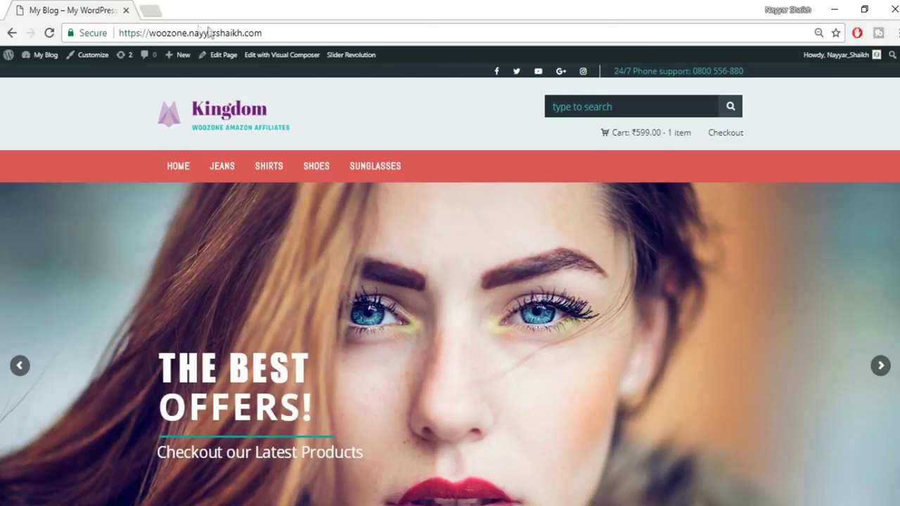
- Briefly select part of the store's address, scroll the homepage, then open a new blank tab
drag(263, 33, 220, 32)
click(282, 32)
scroll(749, 296, down, 2)
scroll(733, 320, up, 1)
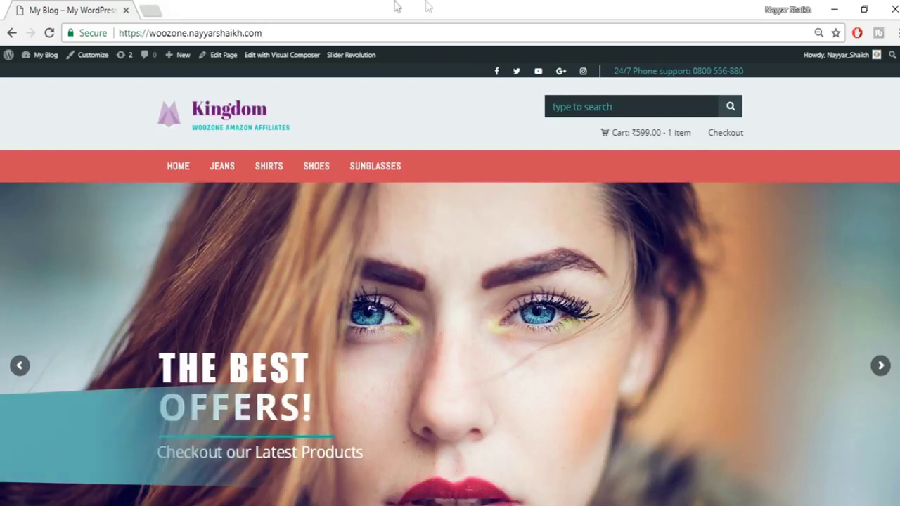
click(160, 6)
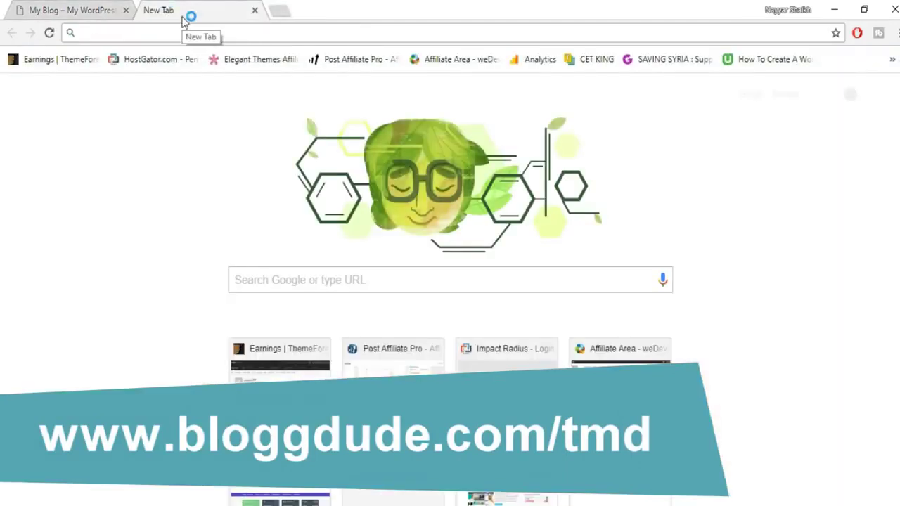
- Enter bloggdude.com/tmd from the address-bar suggestion to load TMD's cloud hosting page
text(bloggdude.com/)
key(Down)
key(Down)
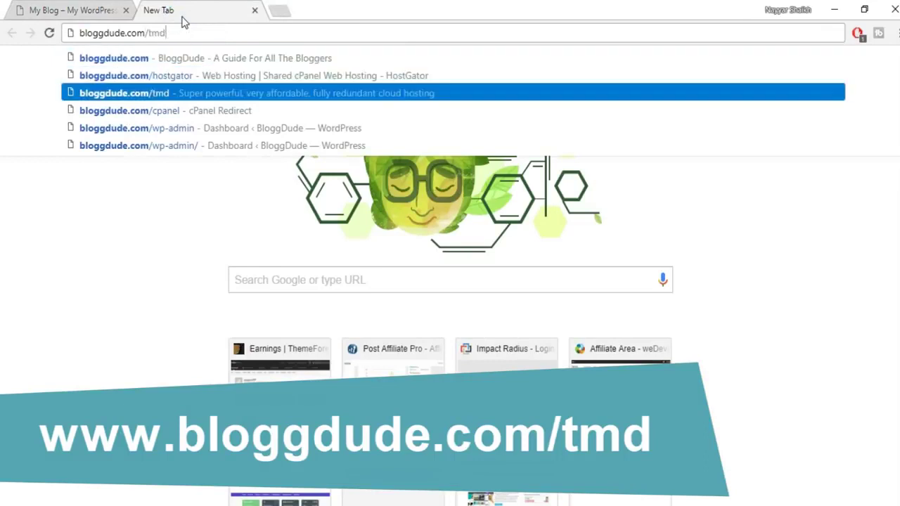
key(Return)
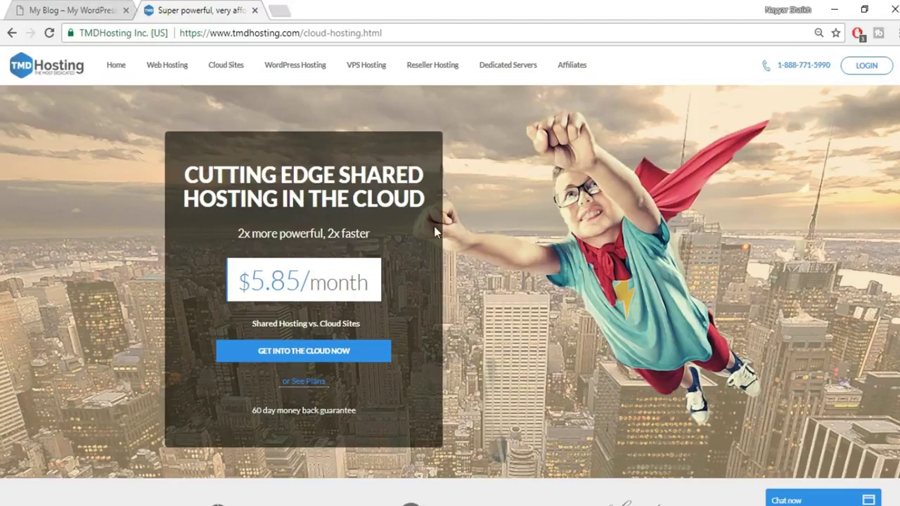
- Scroll to the Summer, Rain and Storm Cloud plans, minimize live chat, and highlight Storm Cloud's SSD Space
scroll(434, 226, down, 1)
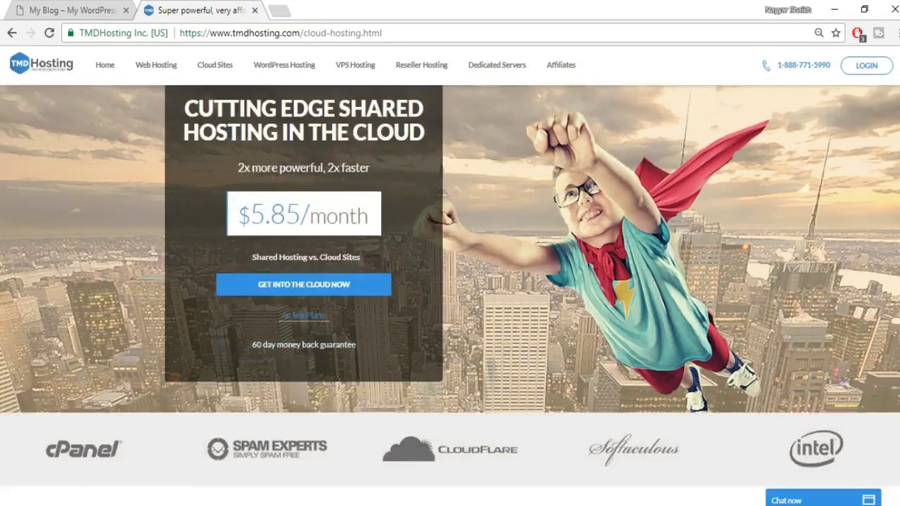
scroll(434, 227, down, 15)
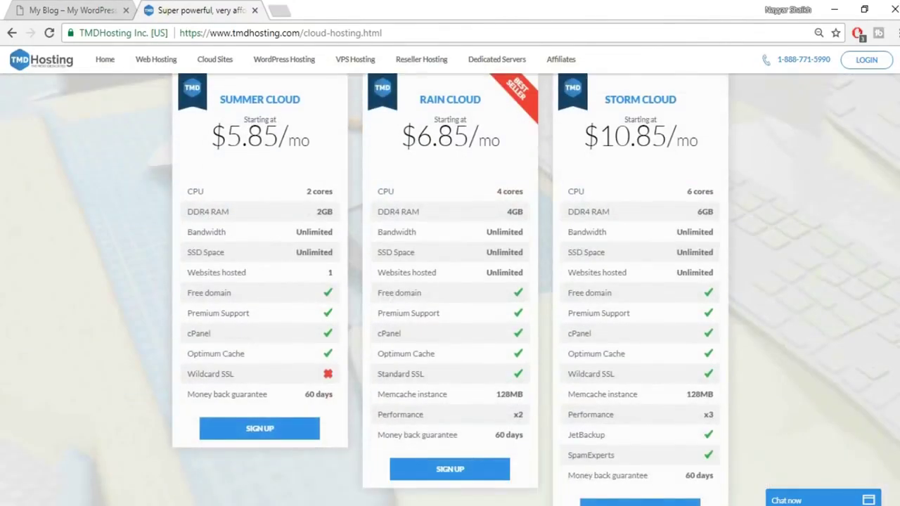
scroll(344, 228, up, 1)
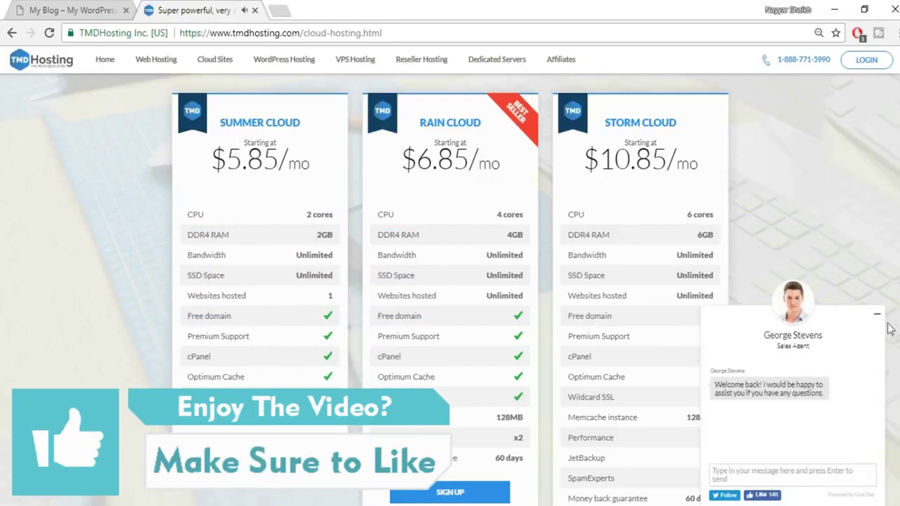
click(877, 320)
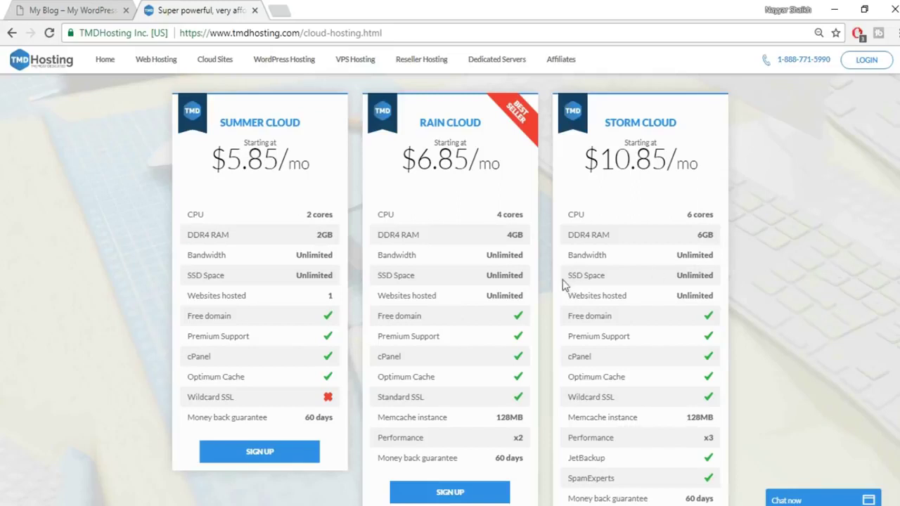
drag(567, 276, 609, 276)
- In a new tab, search Google Images for 'ssd vs hdd web hosting'
click(284, 9)
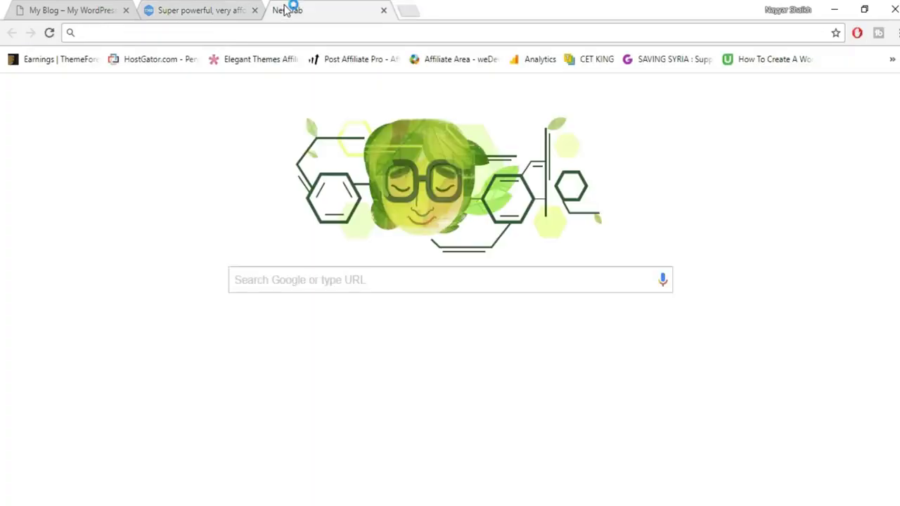
text(ssd)
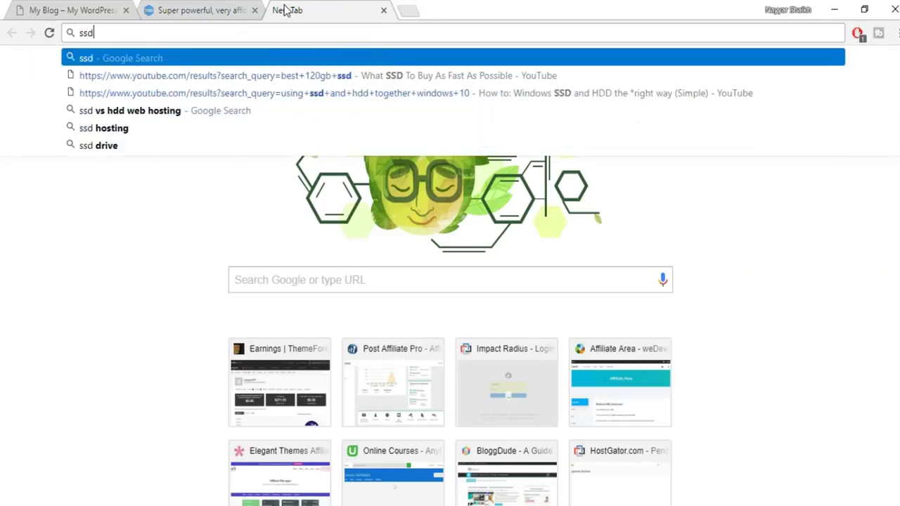
key(Down)
key(Down)
key(Down)
key(Down)
key(Down)
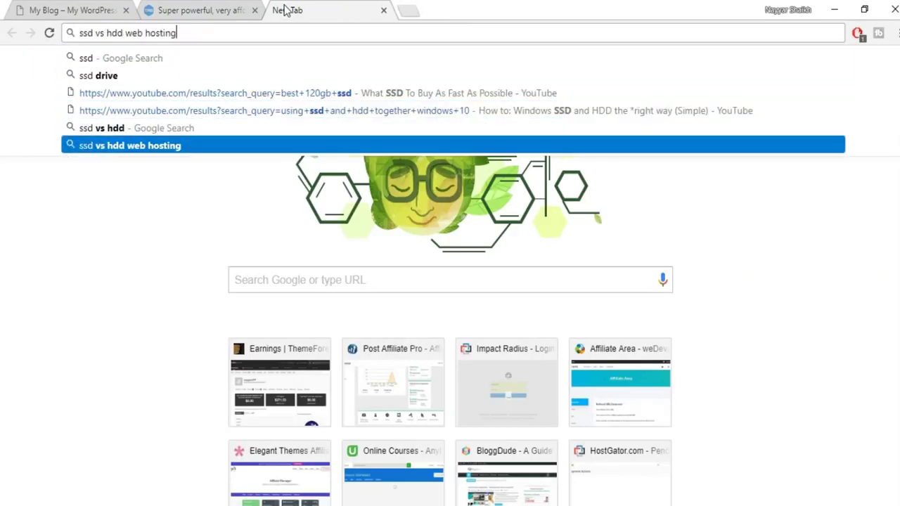
key(Return)
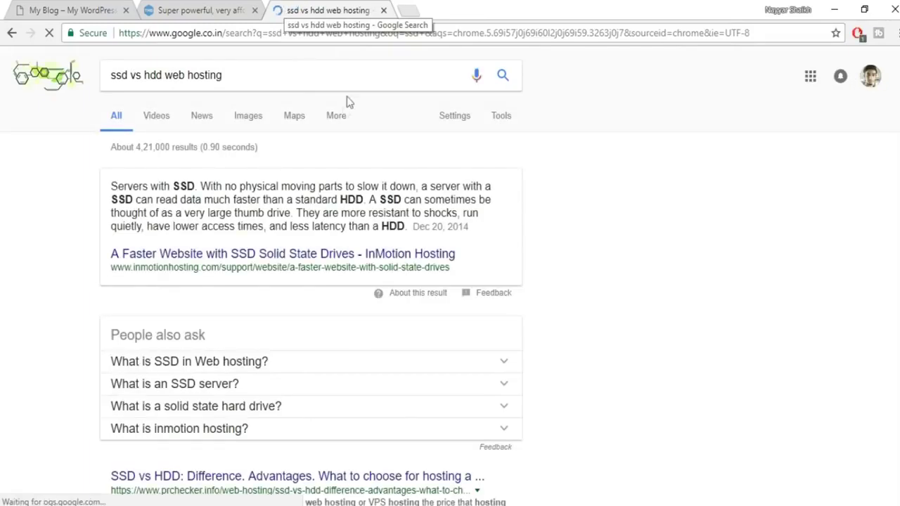
click(247, 121)
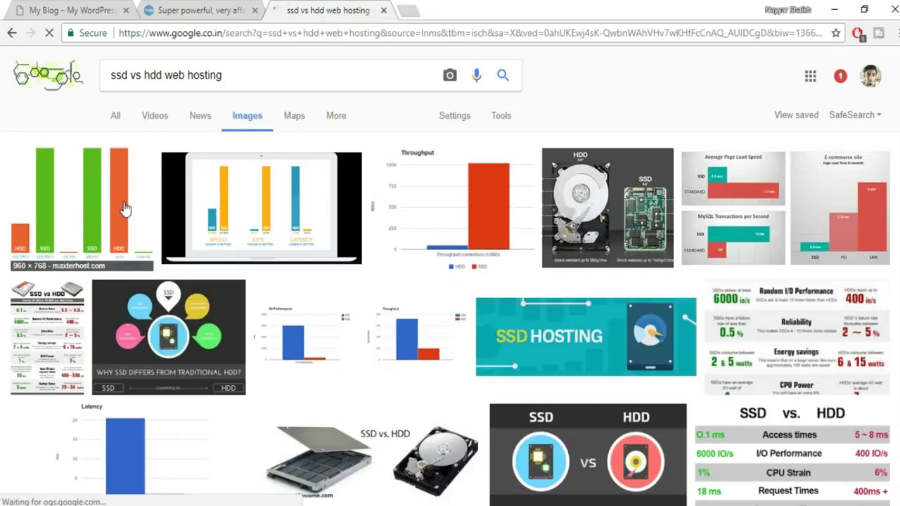
- Glance at the TMD Hosting pricing plans, then return to the SSD vs HDD chart results
click(188, 13)
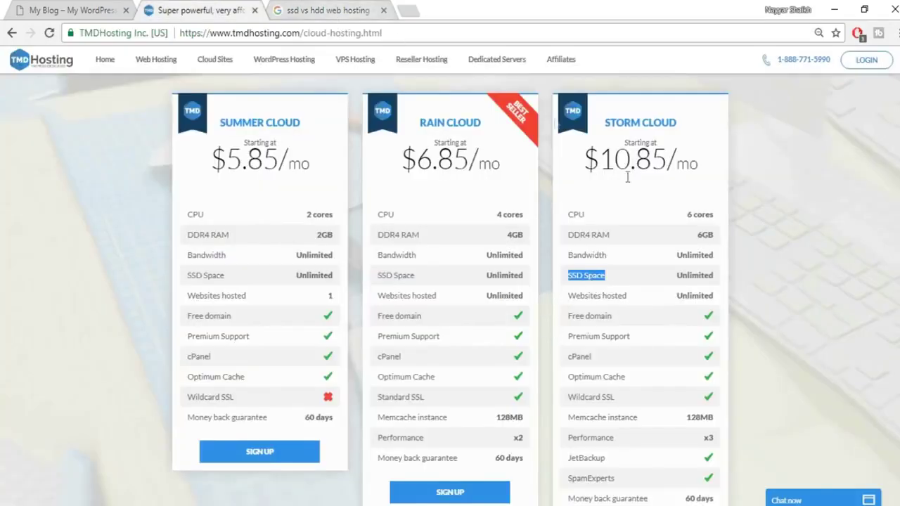
click(329, 8)
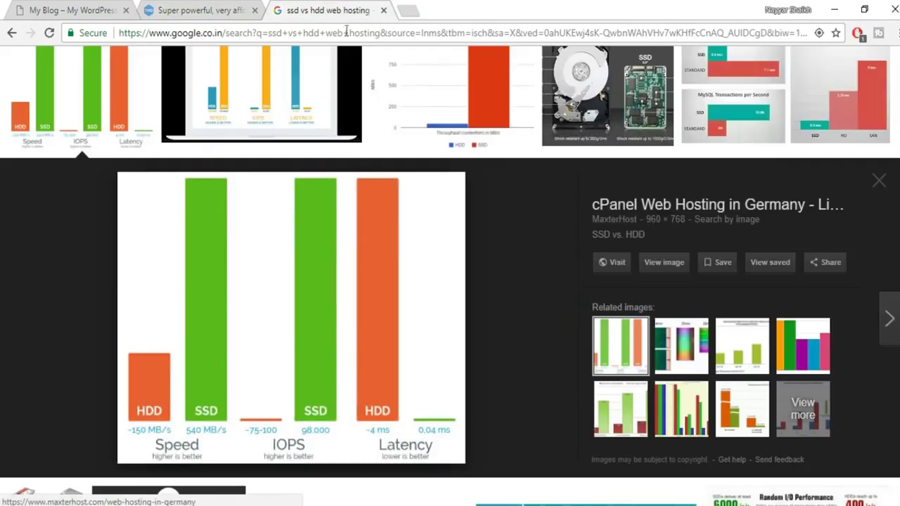
scroll(197, 165, up, 2)
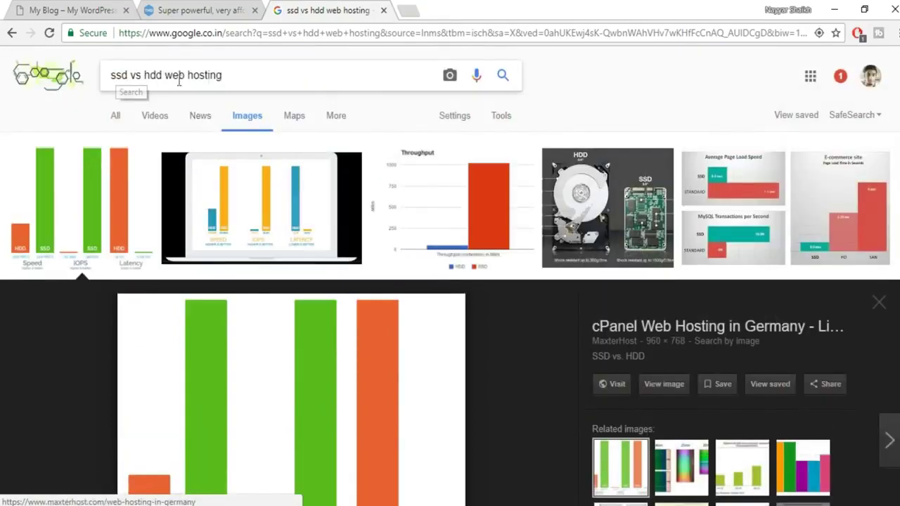
scroll(239, 285, down, 2)
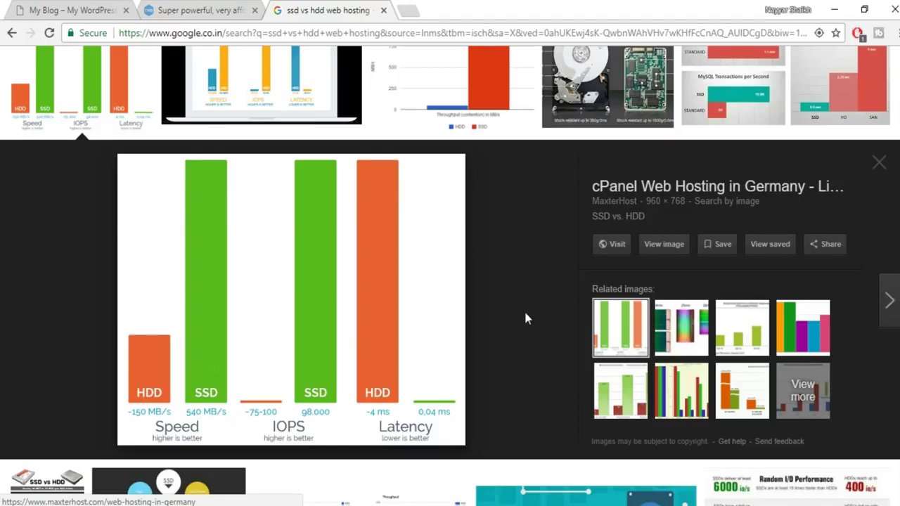
scroll(518, 346, up, 2)
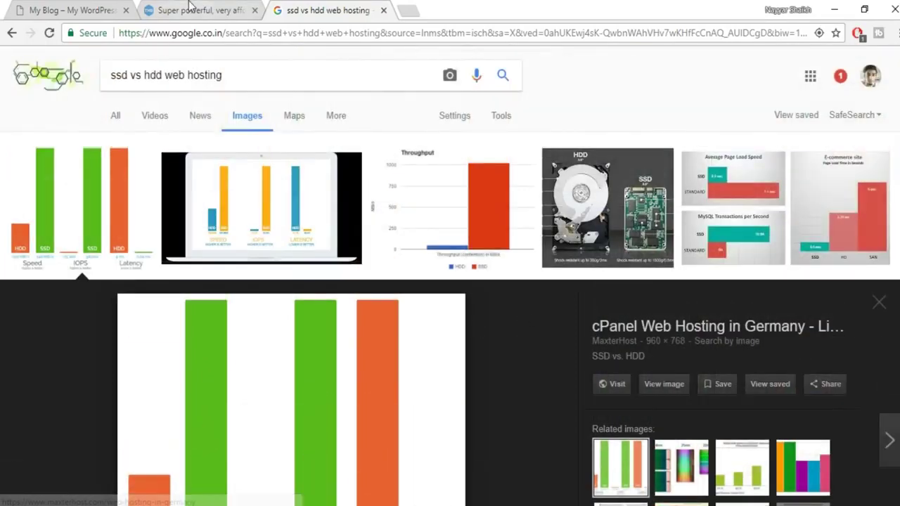
- Close the image search, highlight Storm Cloud's Unlimited SSD space and websites values, then open the Kingdom store
click(384, 12)
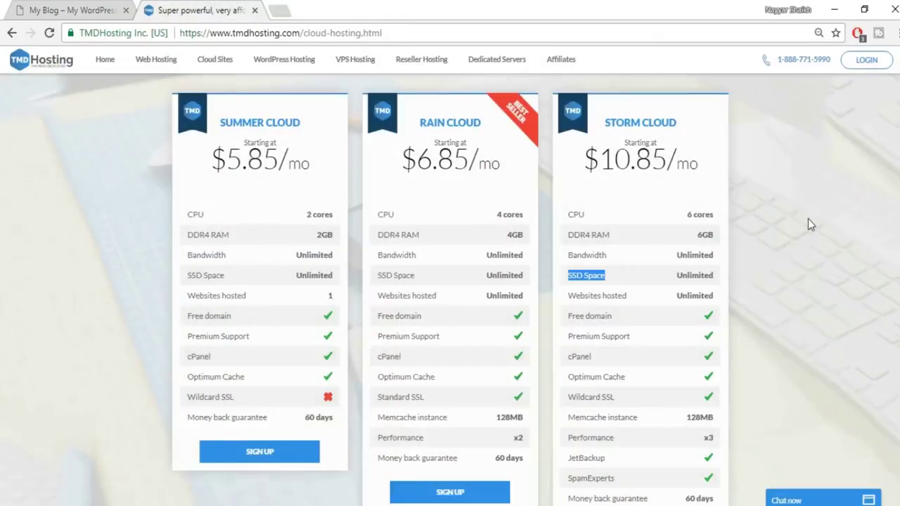
drag(725, 281, 671, 277)
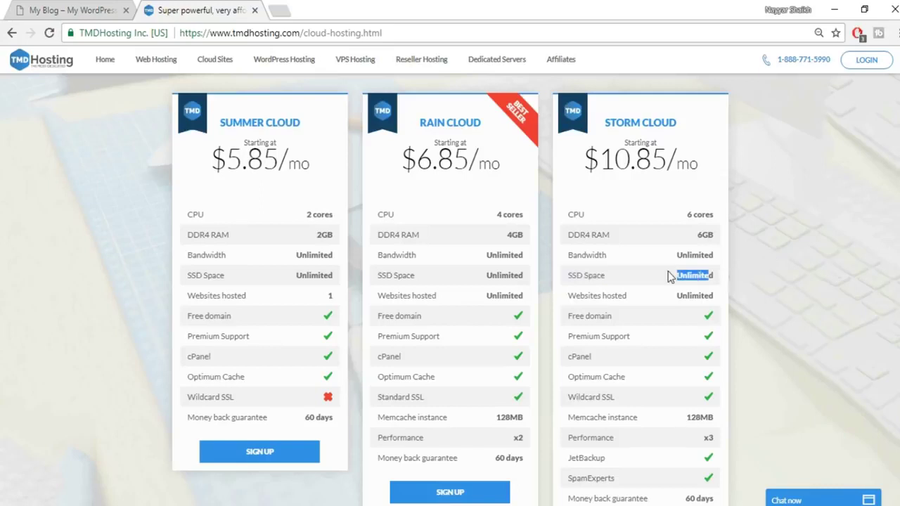
click(679, 275)
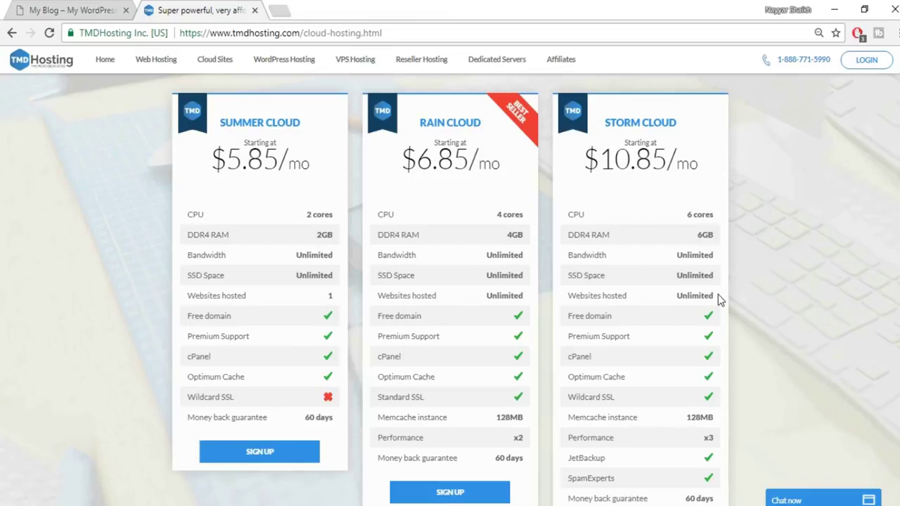
drag(724, 303, 694, 297)
scroll(733, 338, down, 1)
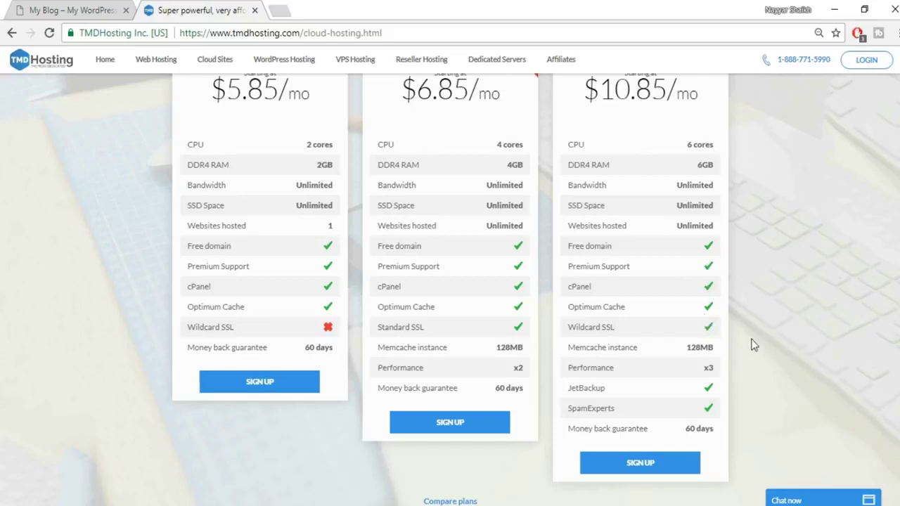
click(98, 8)
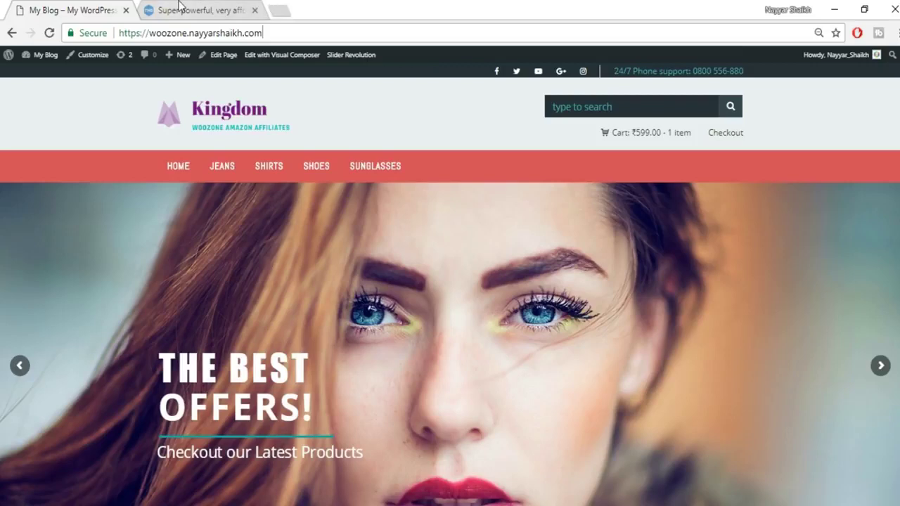
- Switch to the 'Super powerful, very affordable' TMD Hosting pricing tab
click(200, 10)
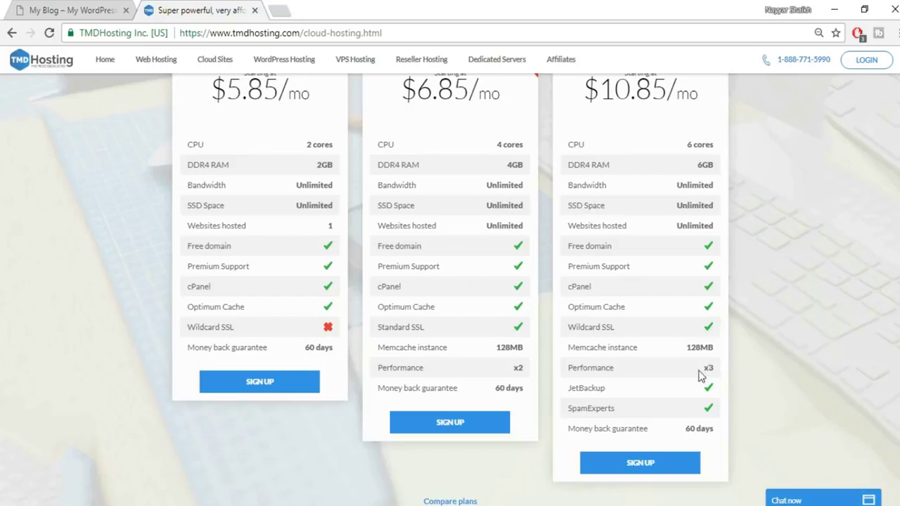
scroll(429, 211, up, 1)
scroll(678, 302, down, 1)
scroll(676, 302, down, 1)
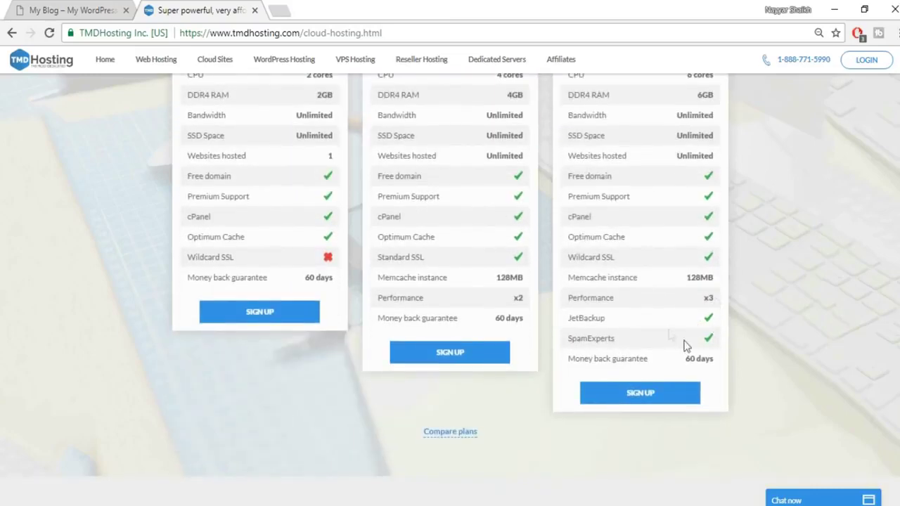
scroll(751, 355, up, 2)
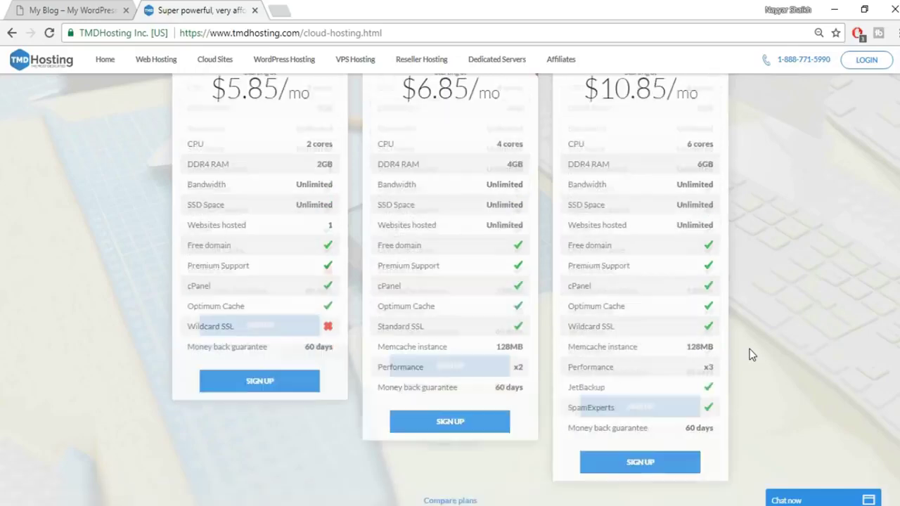
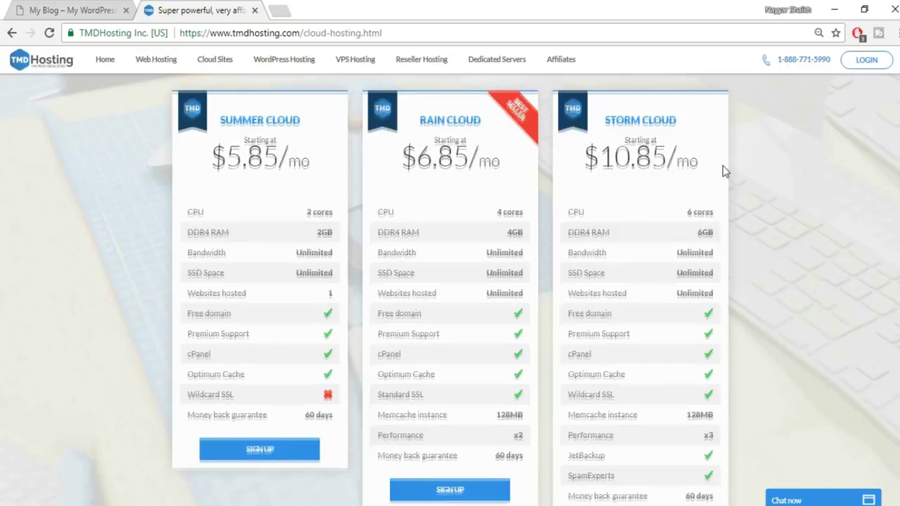
- Start ordering the Storm Cloud plan from the hosting plans list
scroll(725, 170, down, 3)
scroll(723, 171, up, 3)
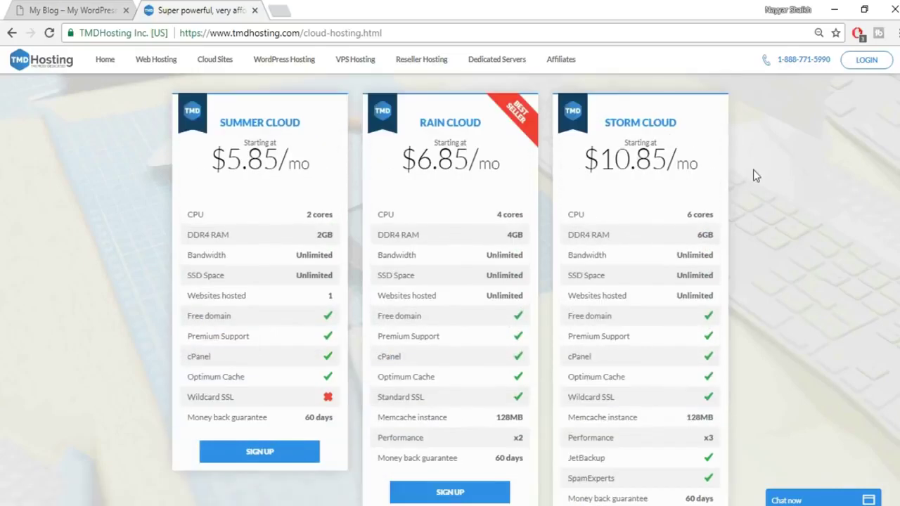
scroll(754, 182, down, 3)
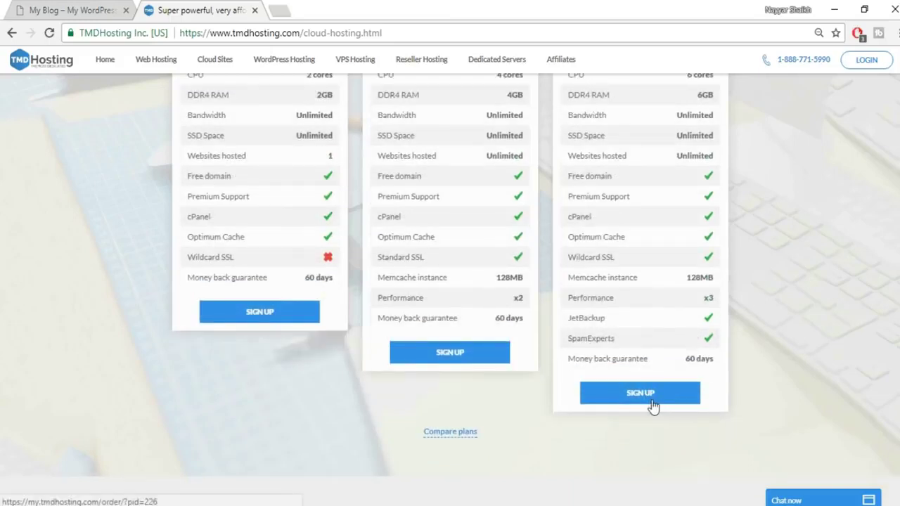
click(653, 394)
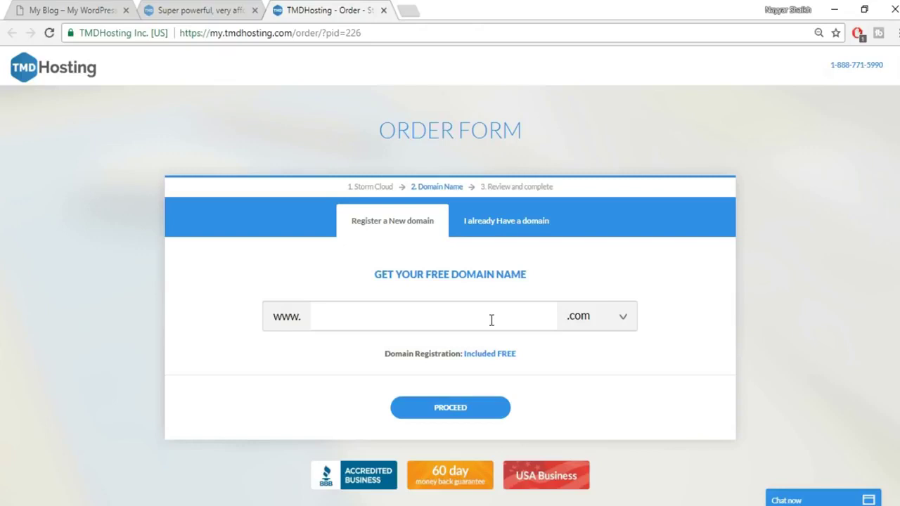
- Enter the desired .com domain name and proceed to confirm it is available
text(nayyyarshaikh1)
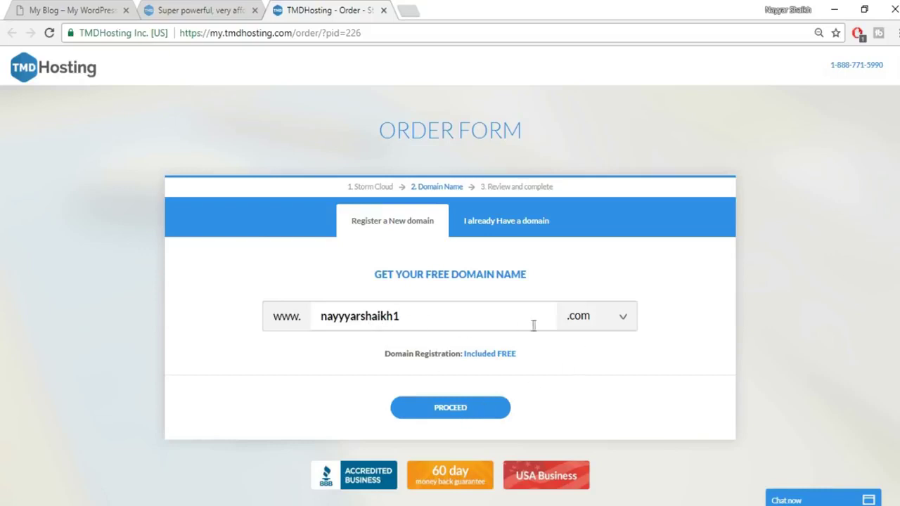
click(463, 414)
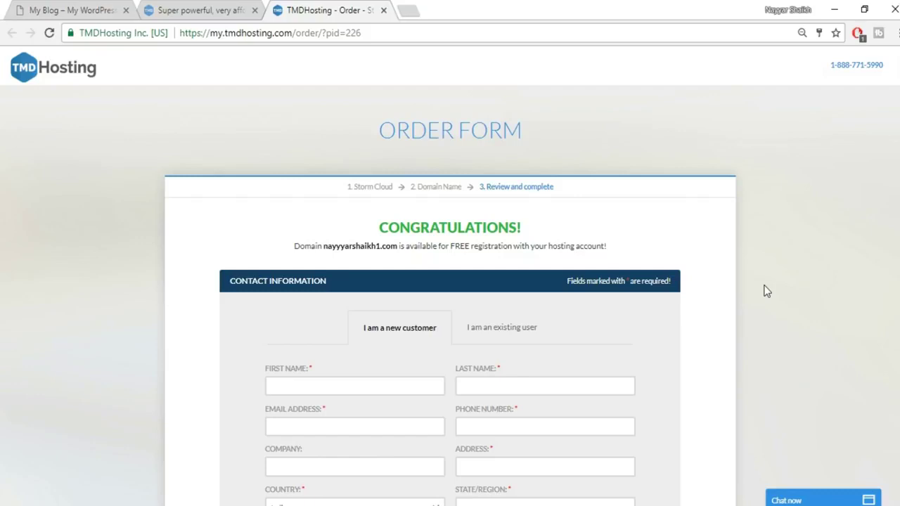
scroll(767, 291, down, 1)
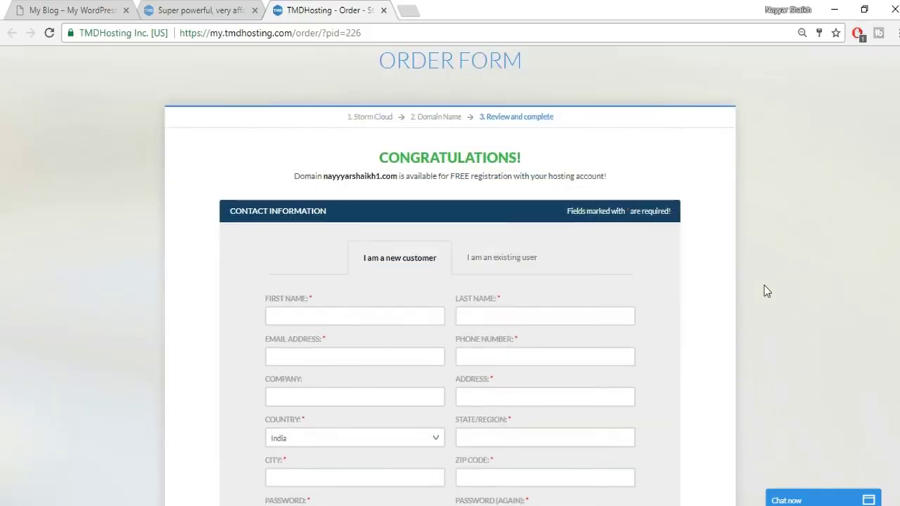
scroll(808, 273, down, 1)
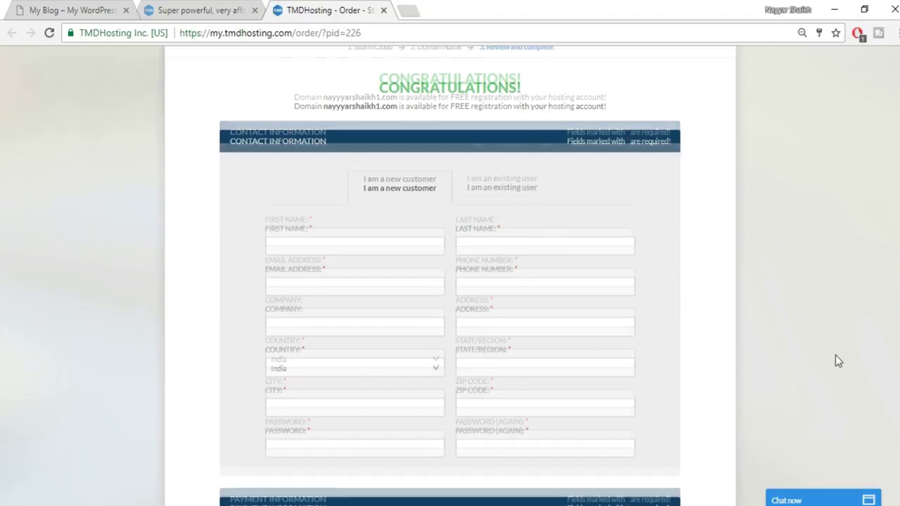
scroll(836, 360, down, 1)
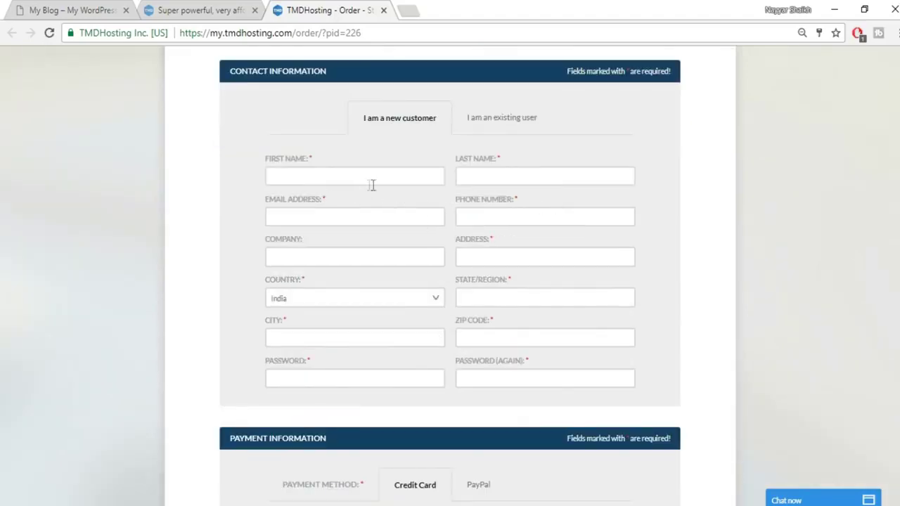
scroll(661, 199, down, 3)
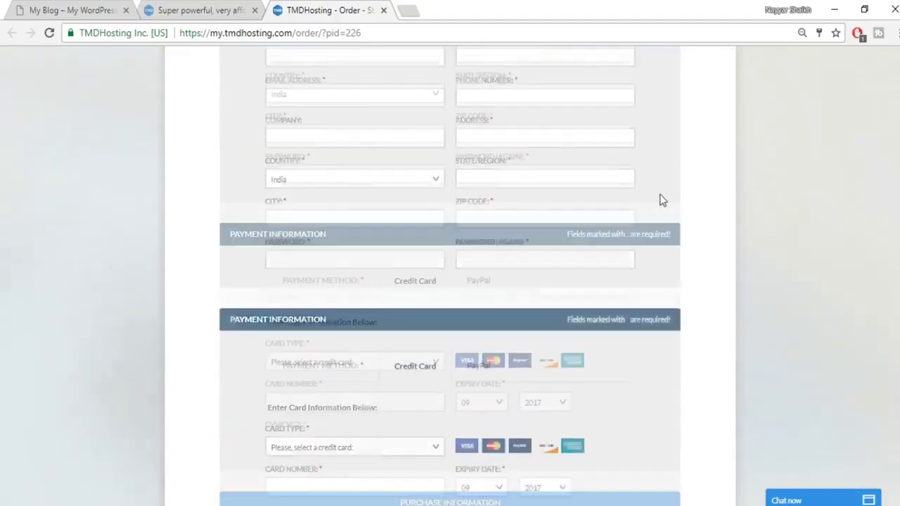
scroll(679, 217, down, 1)
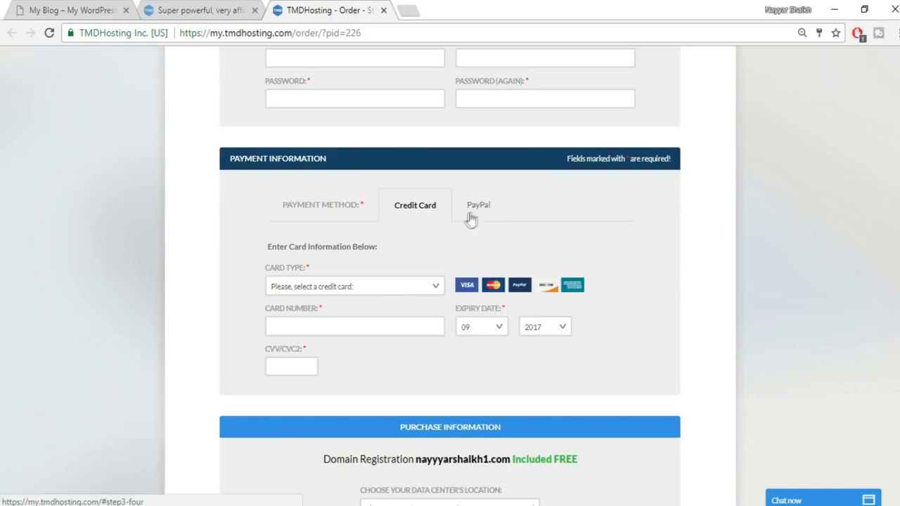
scroll(815, 230, down, 4)
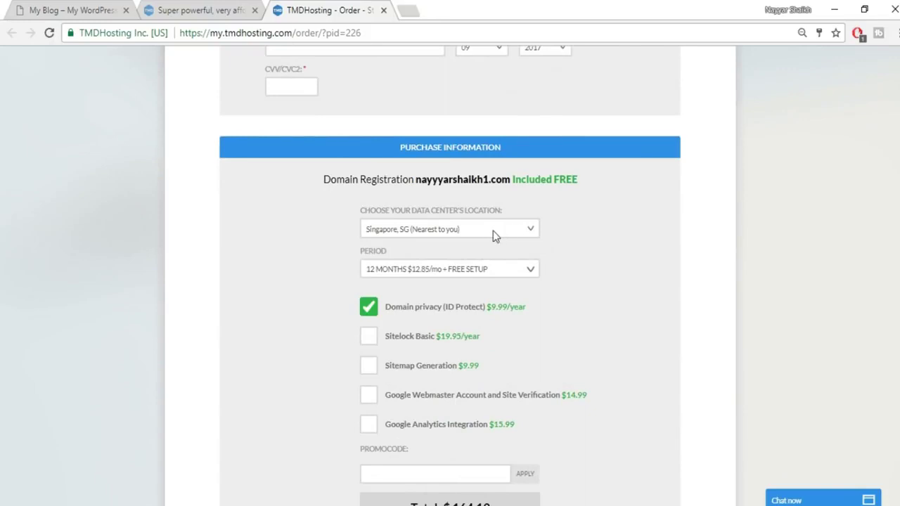
- Keep Singapore as the order's data center location
click(493, 230)
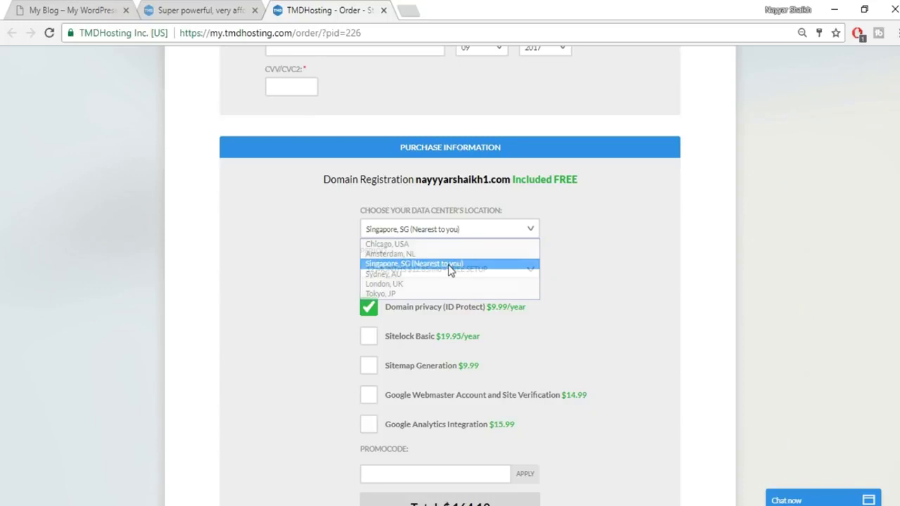
click(448, 265)
click(522, 230)
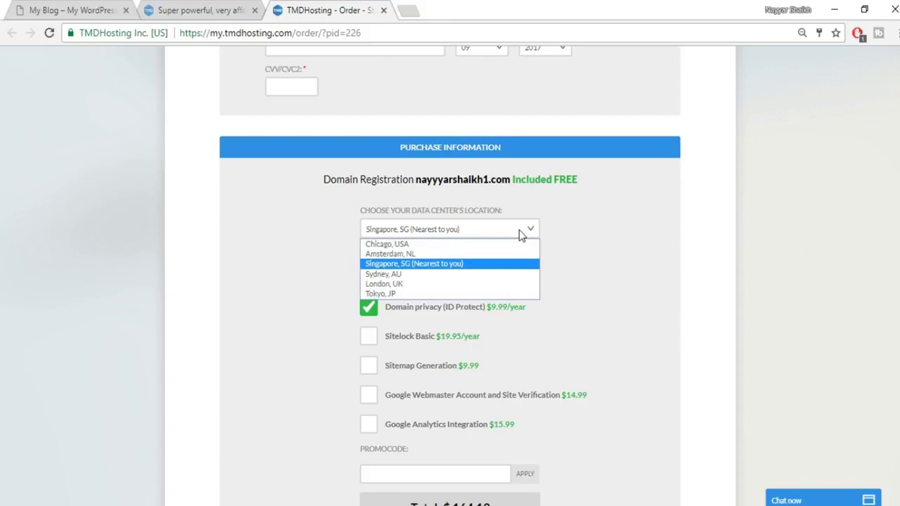
click(625, 243)
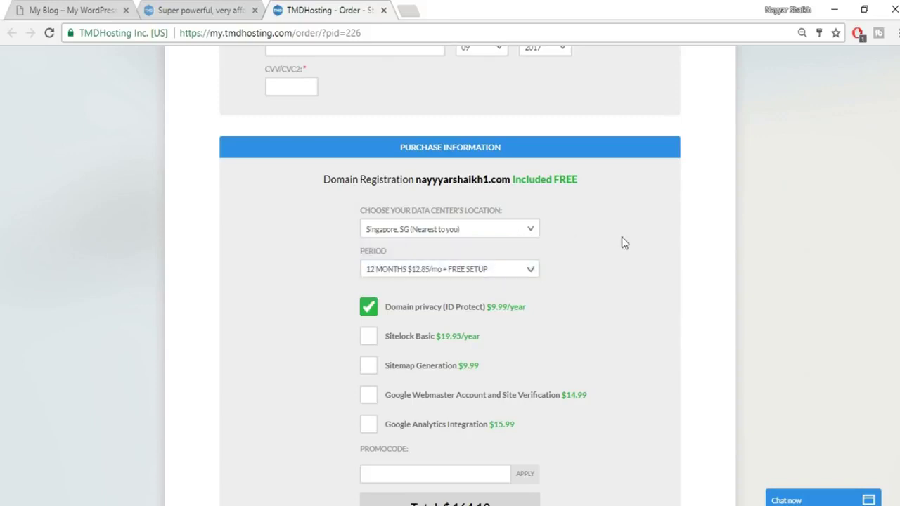
- Keep the 12-month billing period and turn off the Domain privacy add-on
click(449, 277)
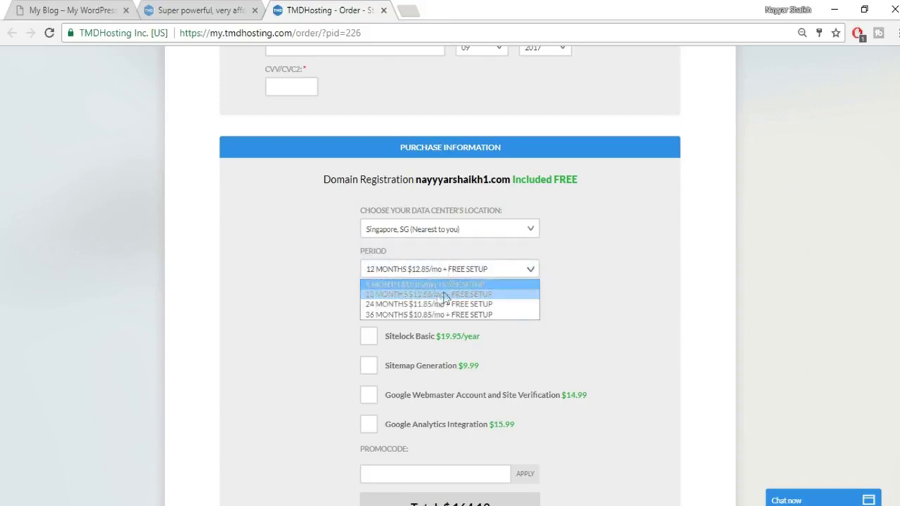
click(437, 296)
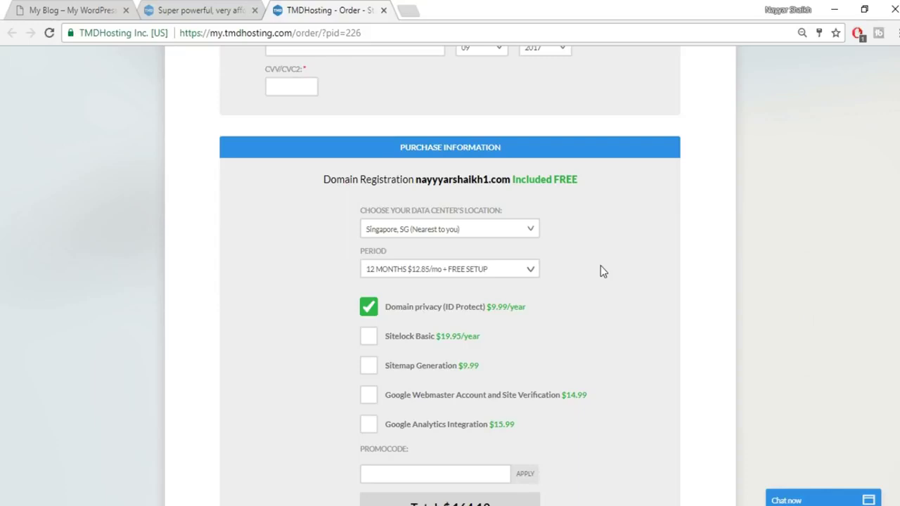
click(505, 272)
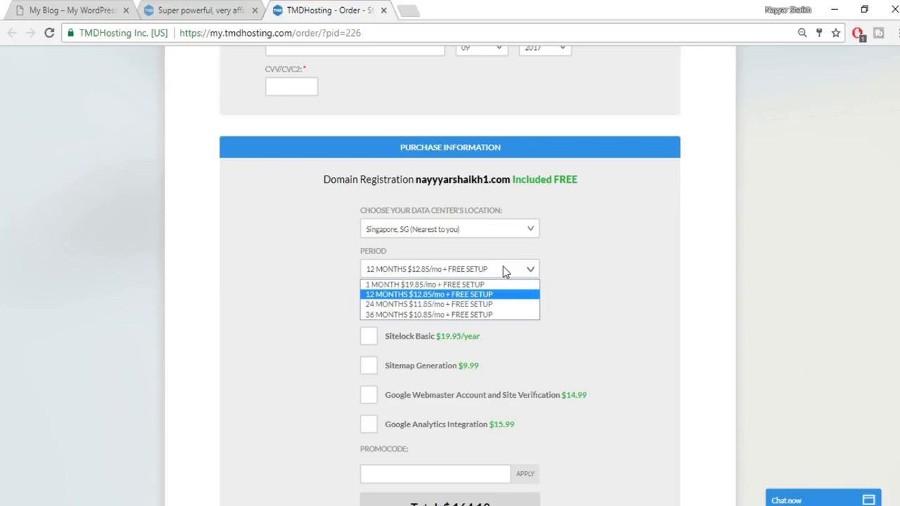
click(505, 272)
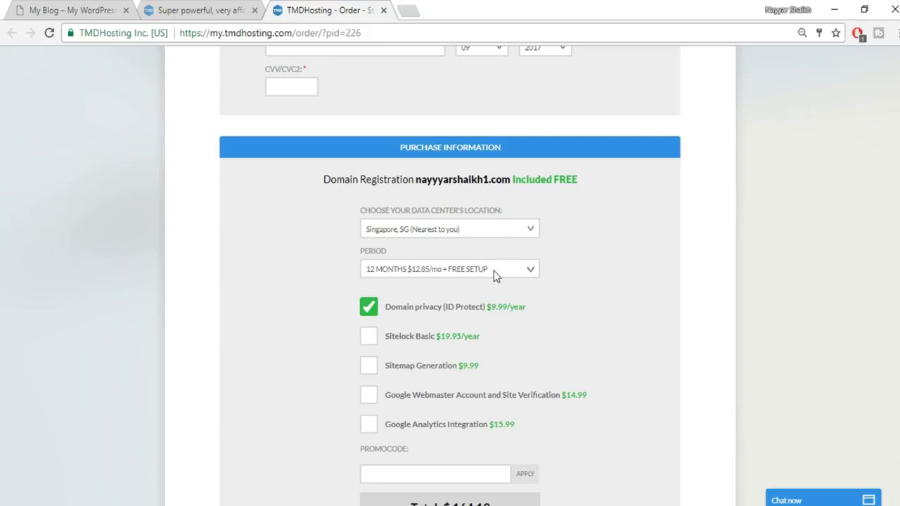
click(367, 313)
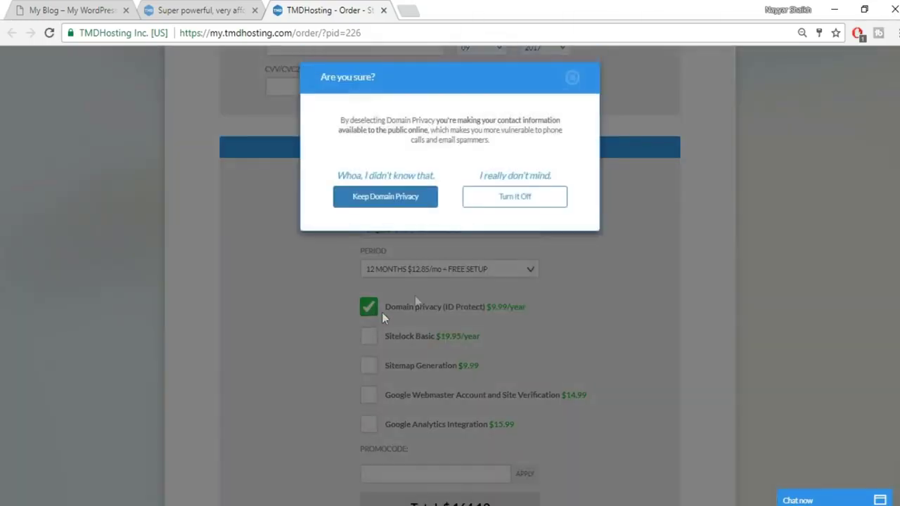
click(503, 208)
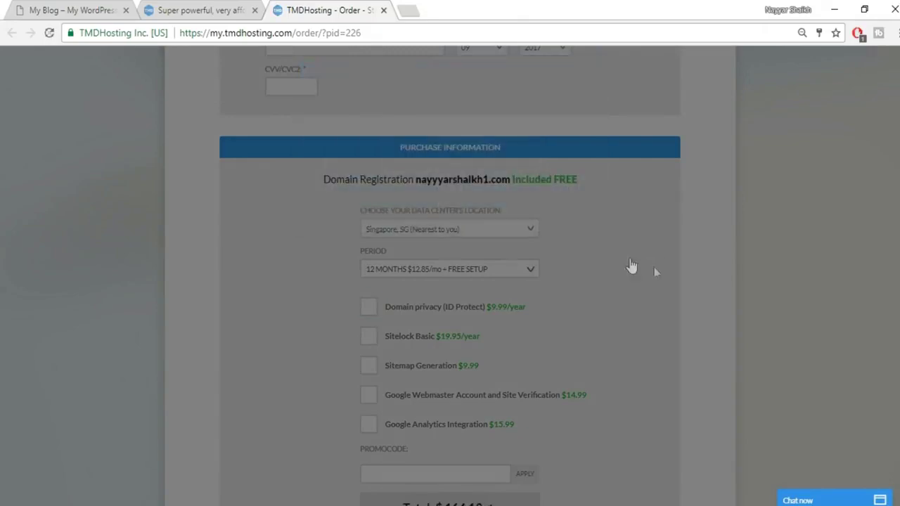
- Apply a promo code for 7.00% off ($143.41 total) and agree to the Terms of Service
scroll(703, 292, down, 3)
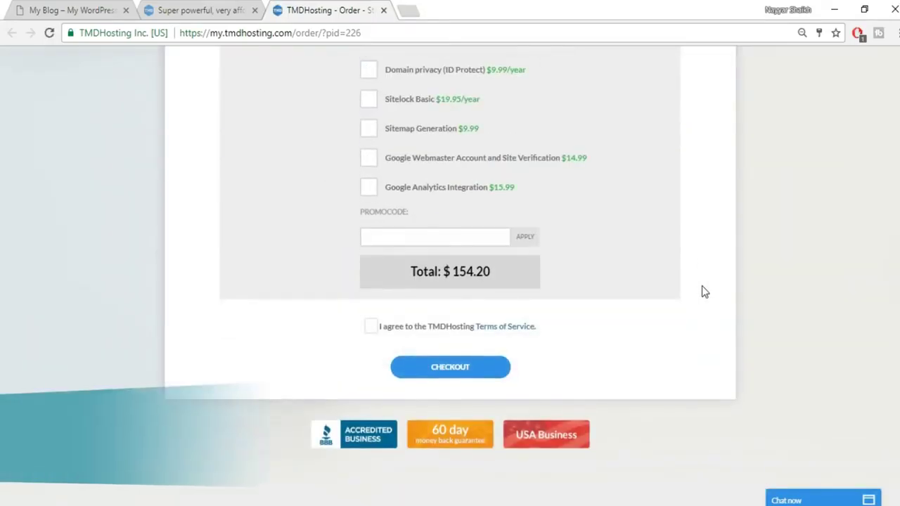
click(435, 236)
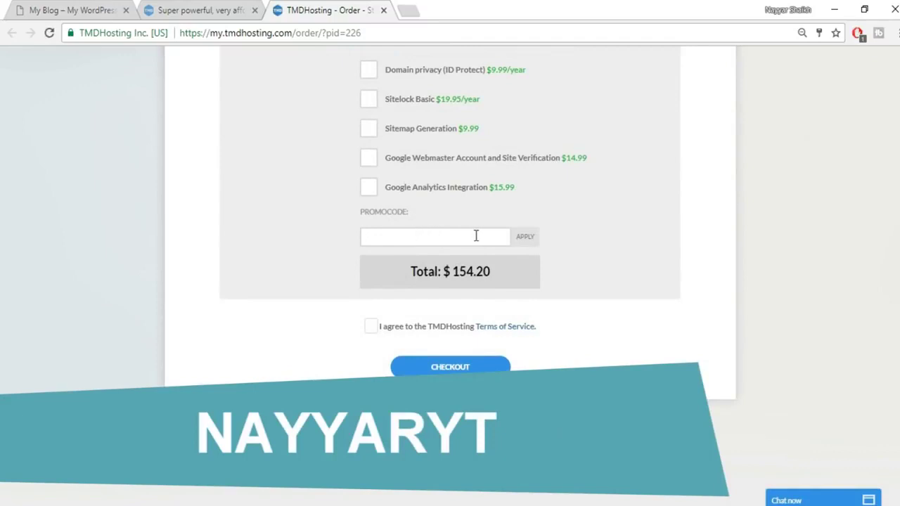
text(NAYYARYT)
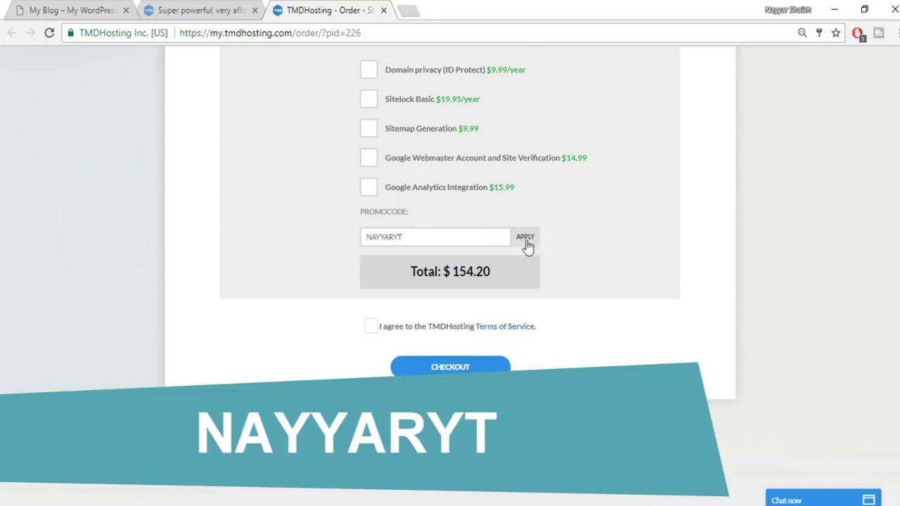
click(526, 239)
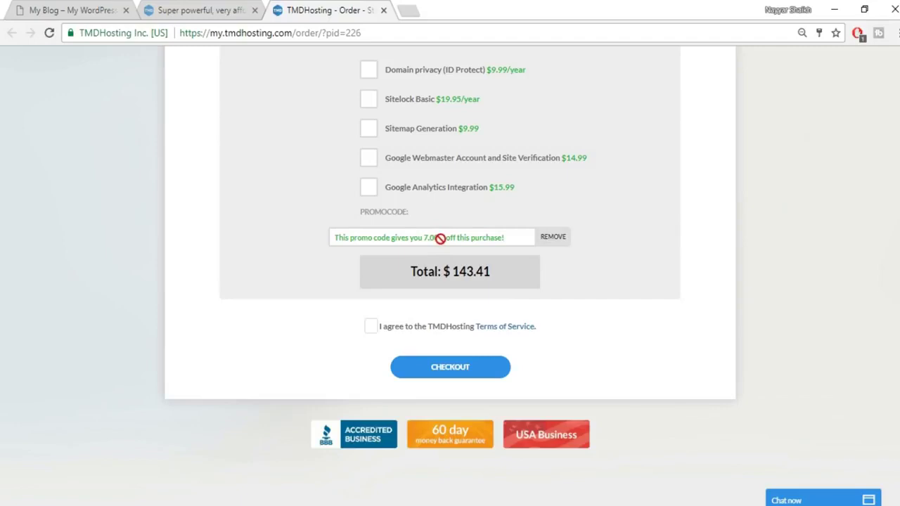
click(372, 328)
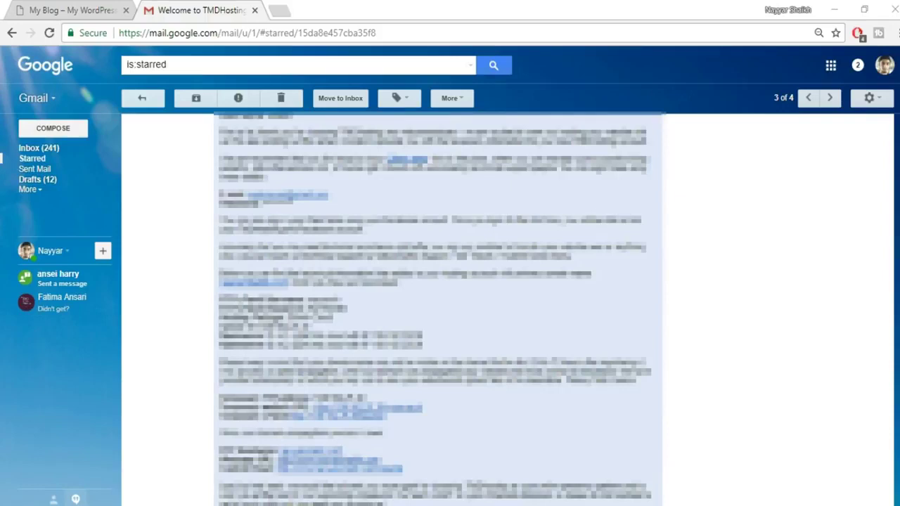
- Open the welcome email's cPanel link in a new tab and switch to it
right_click(392, 470)
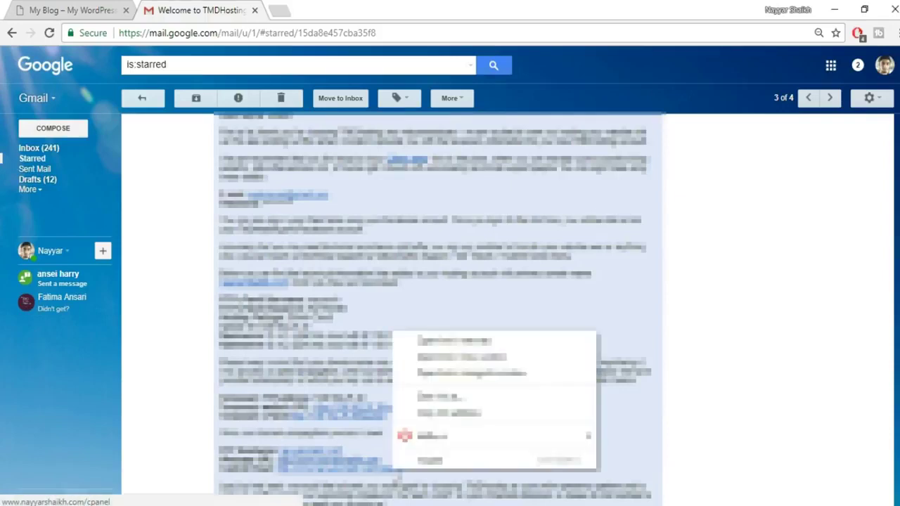
click(470, 341)
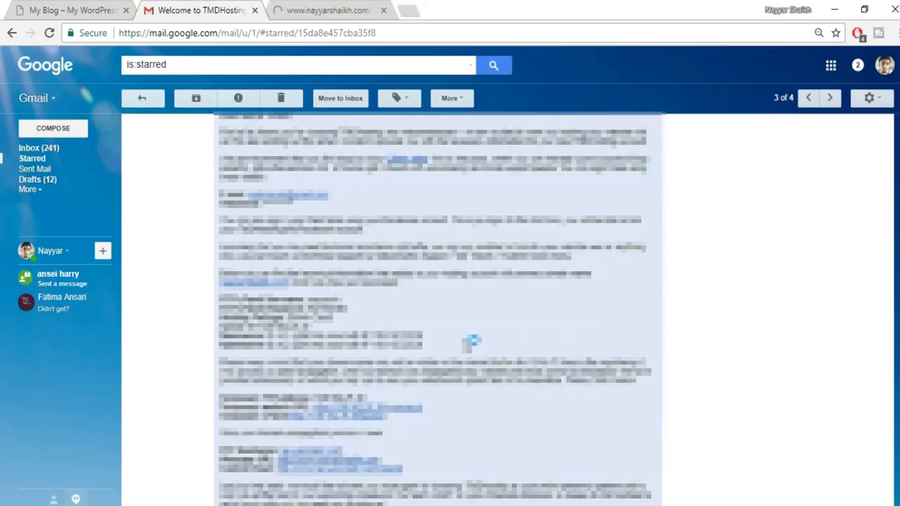
click(356, 7)
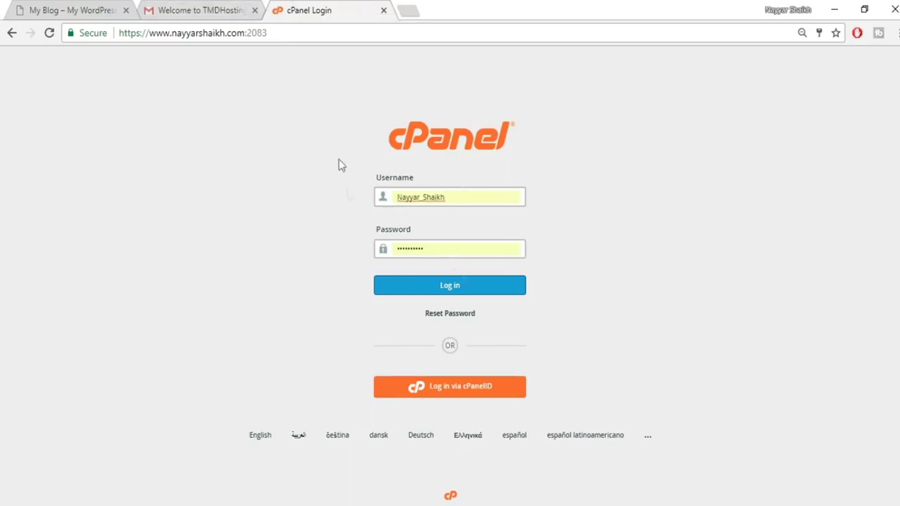
- Log in to cPanel and open WordPress in the Softaculous Apps Installer
click(462, 293)
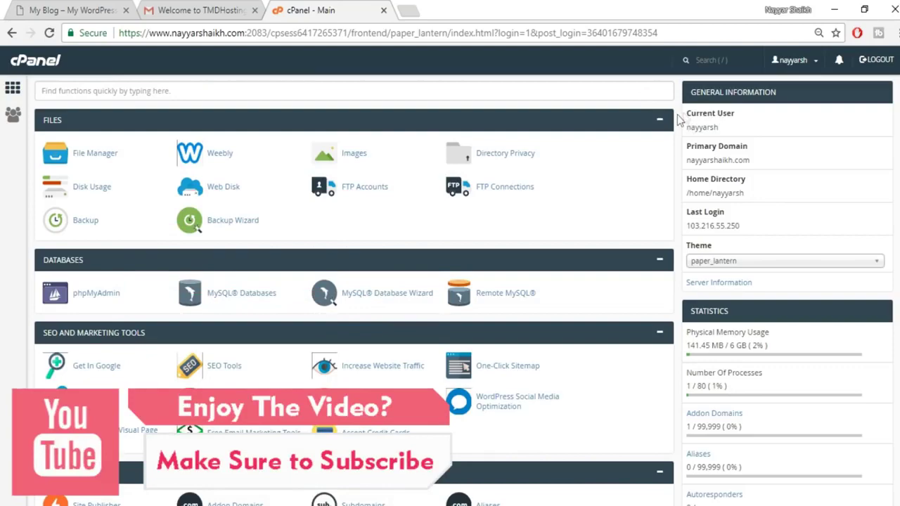
scroll(355, 291, down, 15)
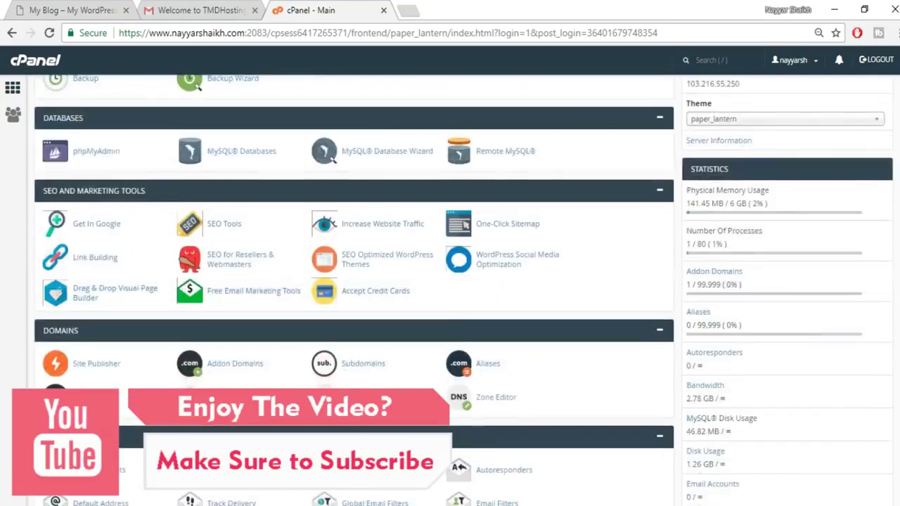
scroll(204, 341, down, 3)
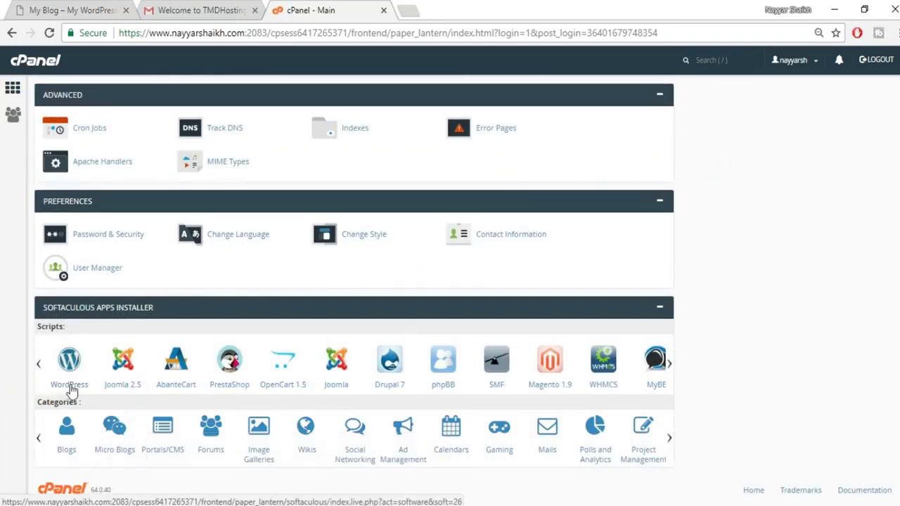
click(70, 384)
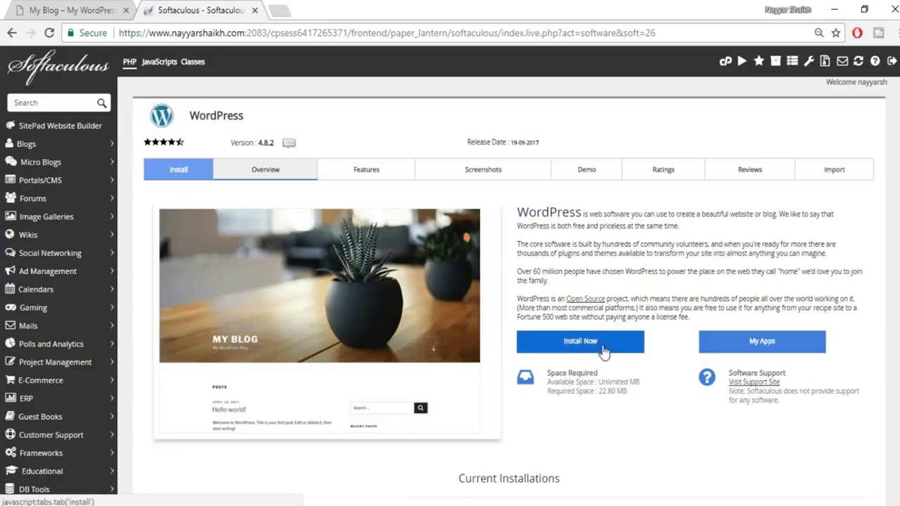
- Start a WordPress install on the https kingdom subdomain with In Directory left empty
click(610, 344)
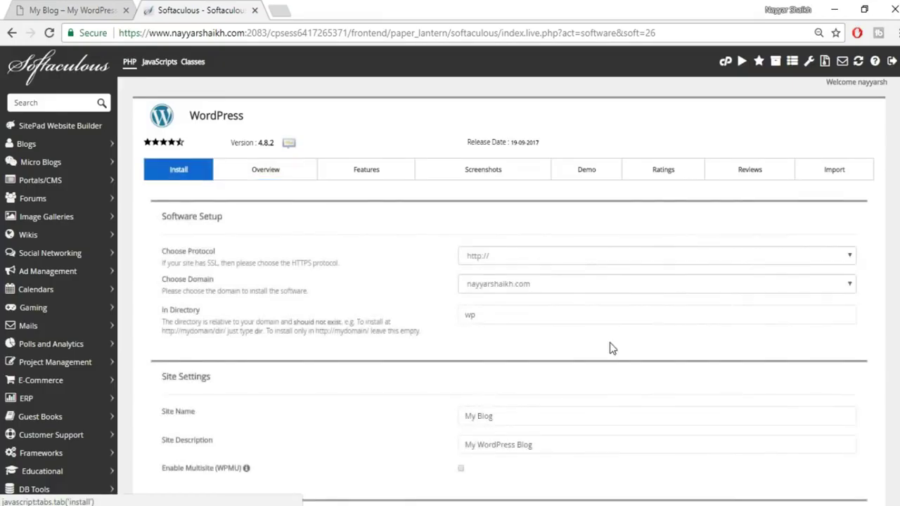
click(540, 287)
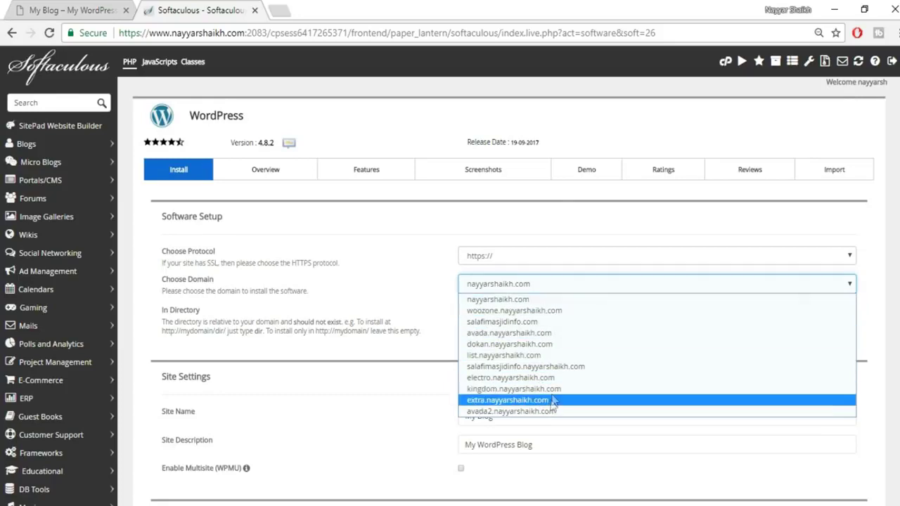
click(555, 389)
double_click(551, 308)
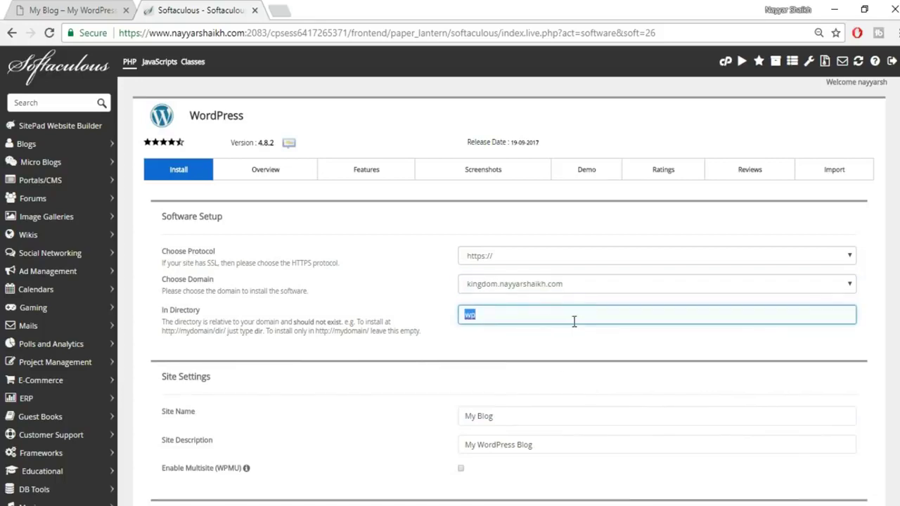
click(489, 319)
key(BackSpace)
key(BackSpace)
click(575, 347)
scroll(576, 353, down, 2)
click(579, 348)
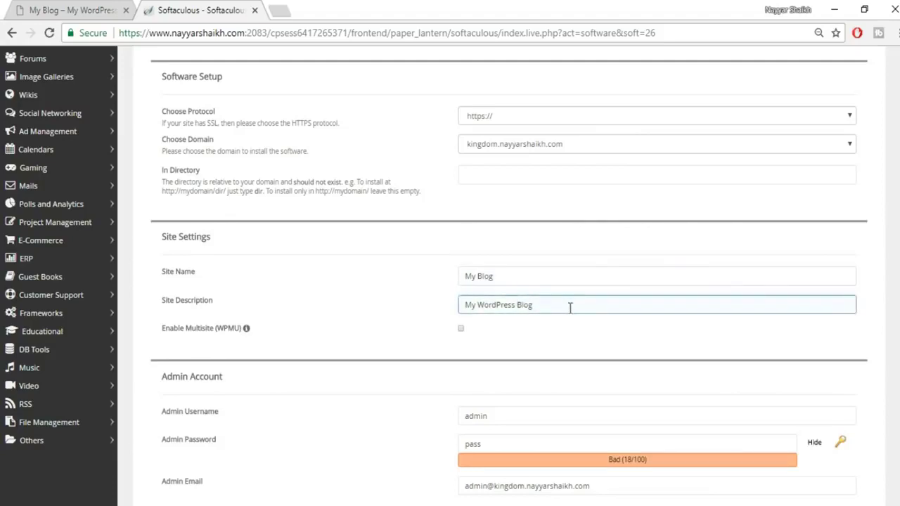
- Replace the default admin username with a saved one and set a new admin password
scroll(568, 307, down, 2)
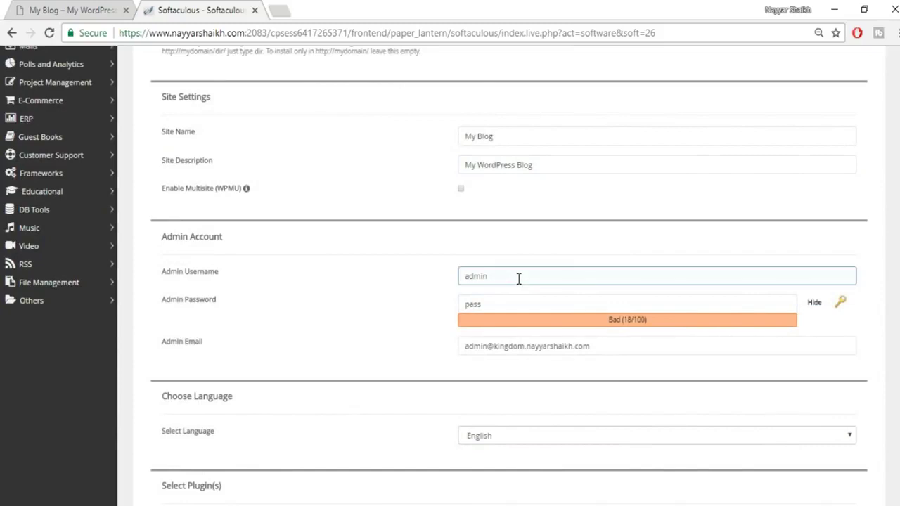
drag(538, 275, 454, 268)
key(BackSpace)
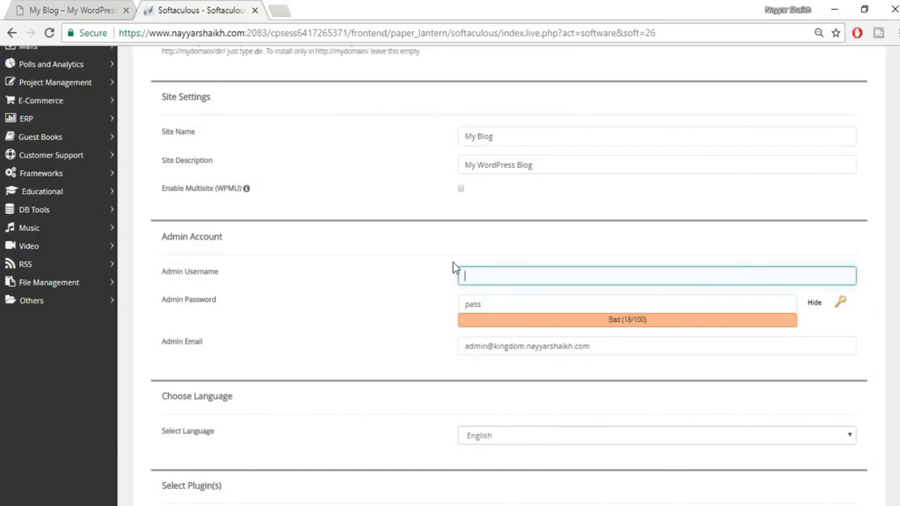
key(Down)
key(Down)
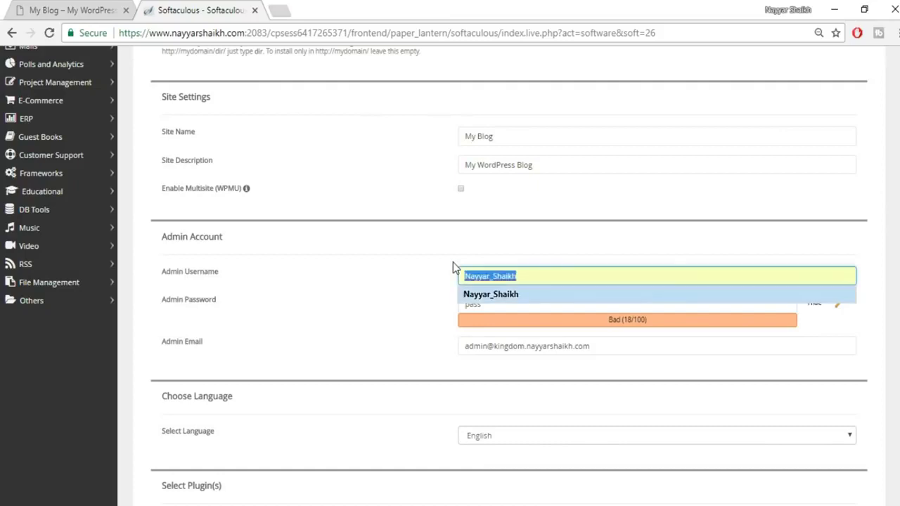
click(540, 295)
drag(530, 305, 453, 299)
key(BackSpace)
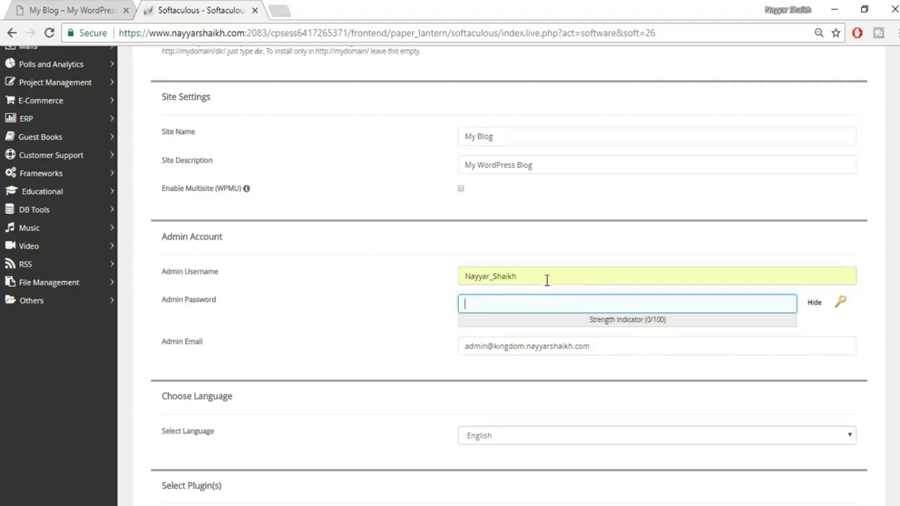
click(815, 304)
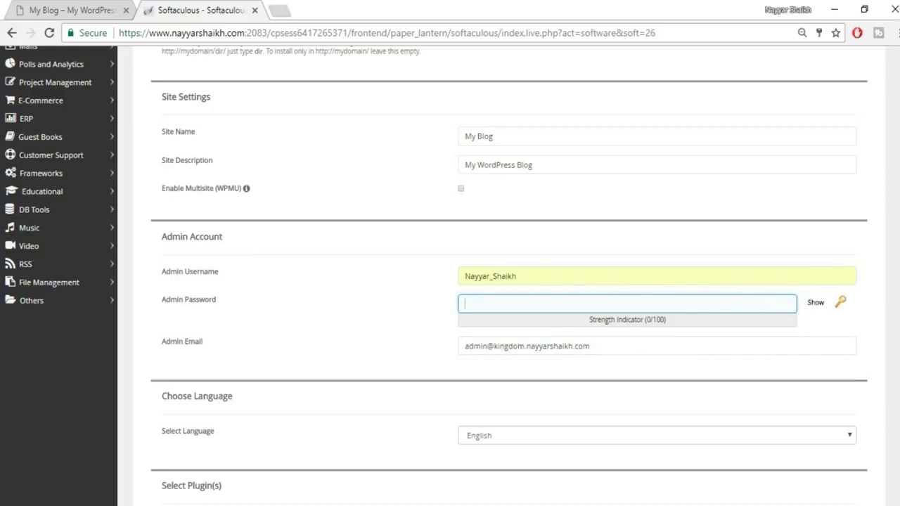
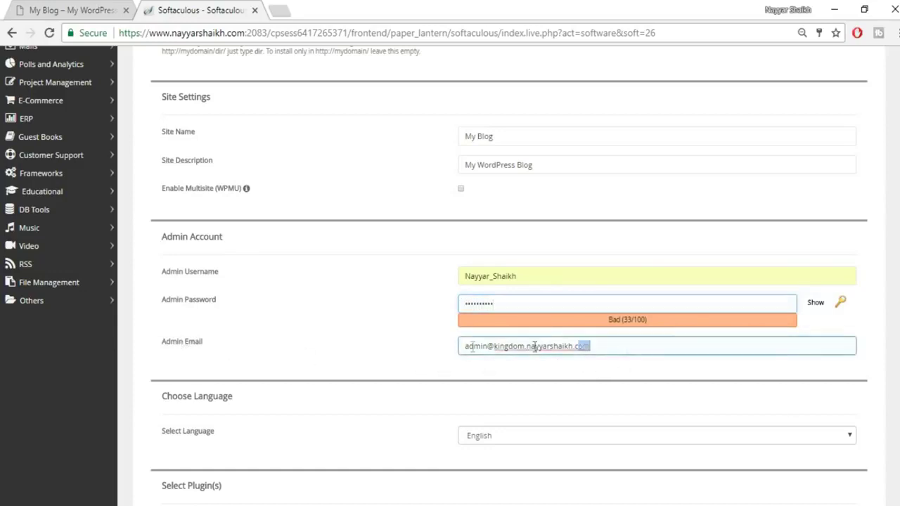
- Fill the admin e-mail from a saved address and submit the installation
drag(586, 346, 454, 351)
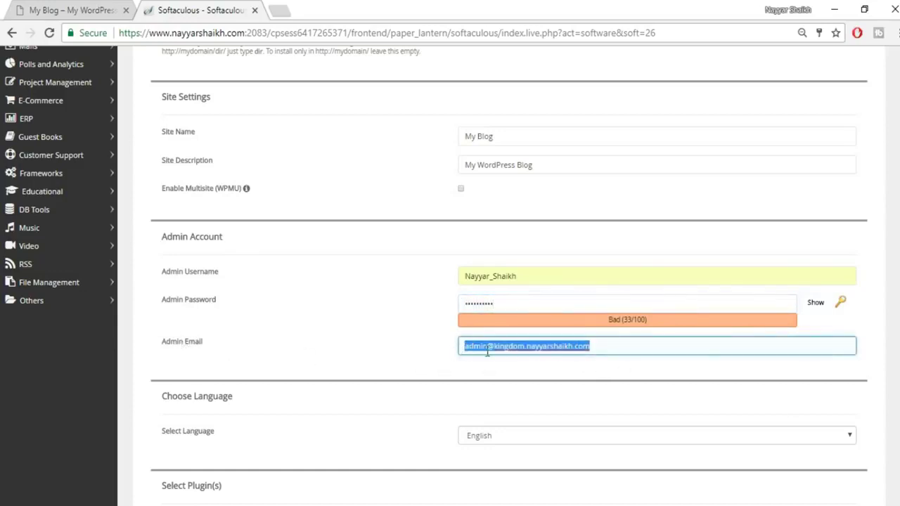
click(487, 350)
click(530, 365)
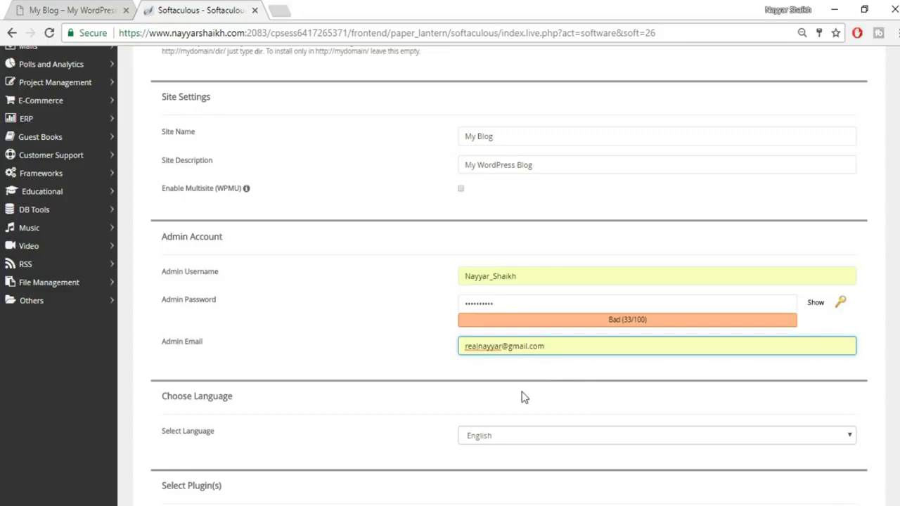
scroll(279, 351, up, 4)
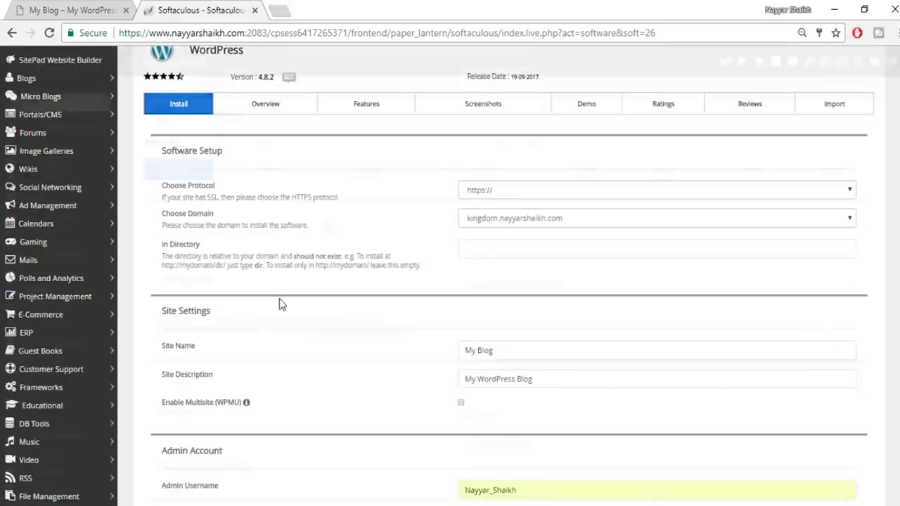
scroll(661, 316, down, 6)
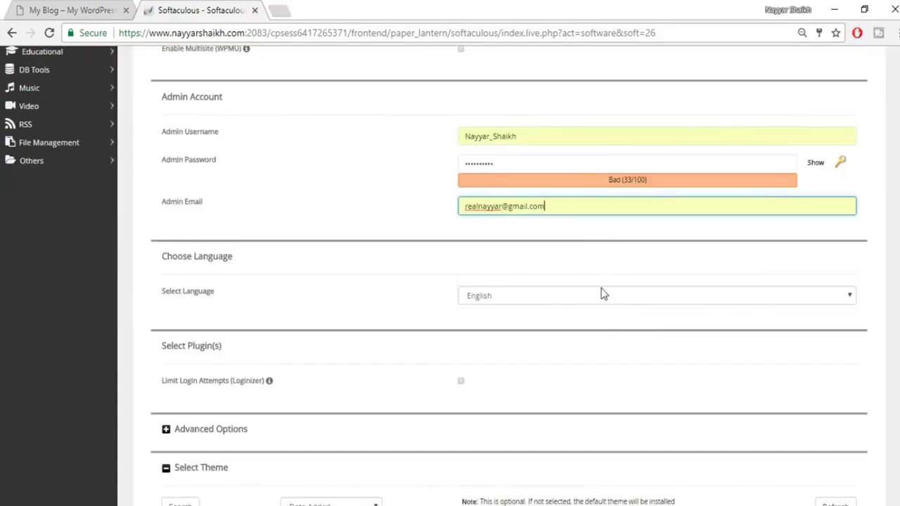
scroll(601, 293, down, 5)
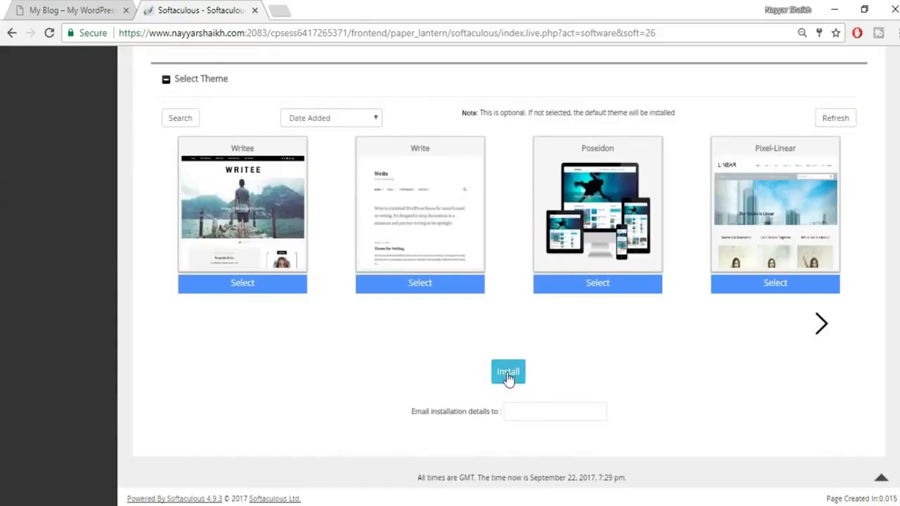
click(508, 374)
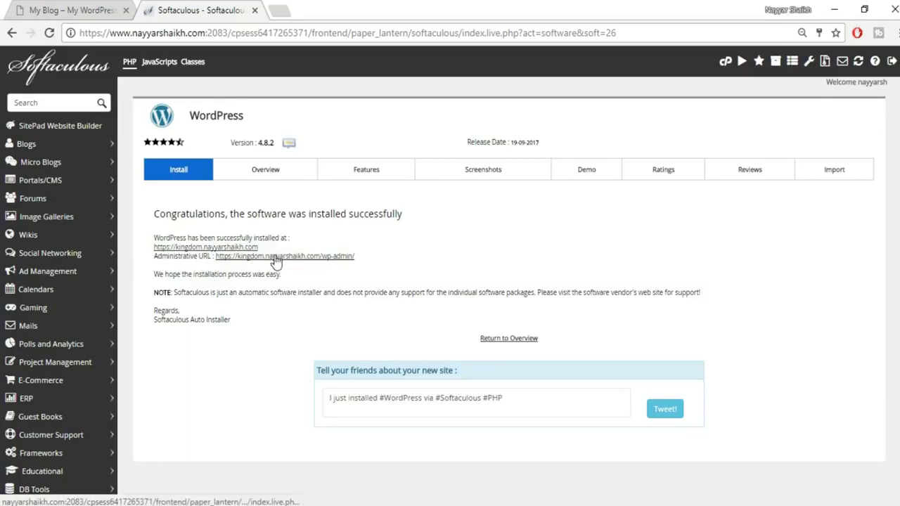
- Open the new site's WordPress Administrative URL in a new tab and switch to it
right_click(276, 260)
click(295, 262)
click(331, 8)
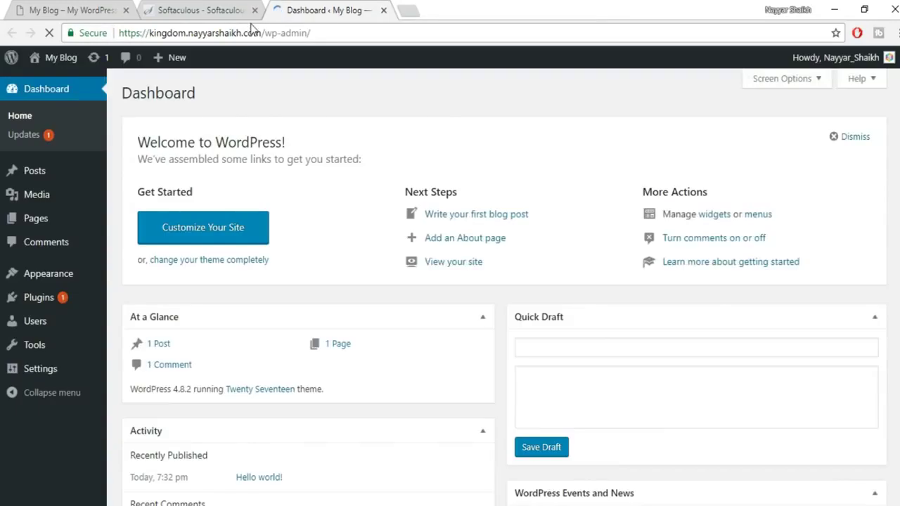
- Close the Softaculous tab and open the live My Blog site in a new tab
click(255, 10)
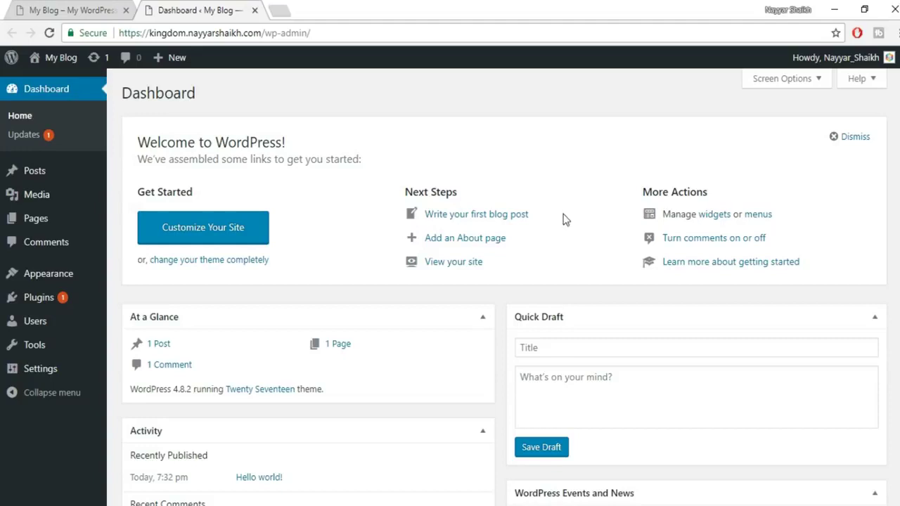
mouse_move(68, 70)
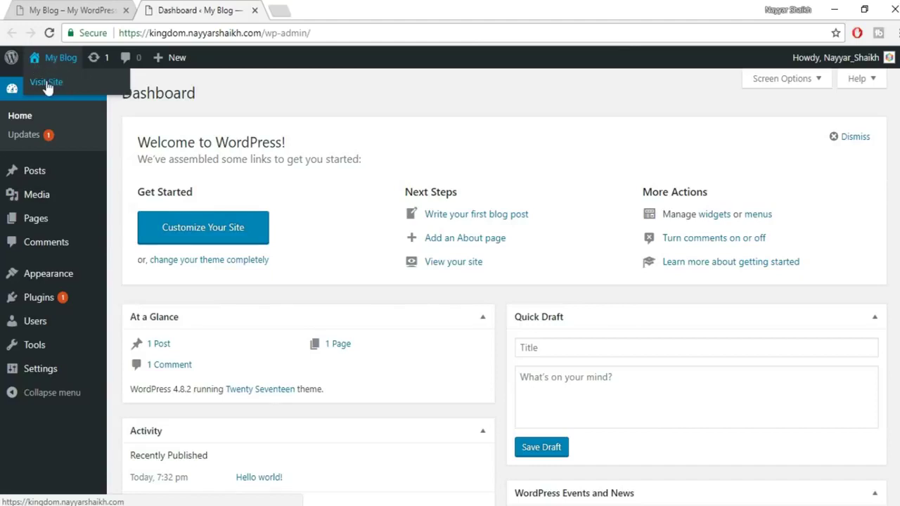
right_click(52, 88)
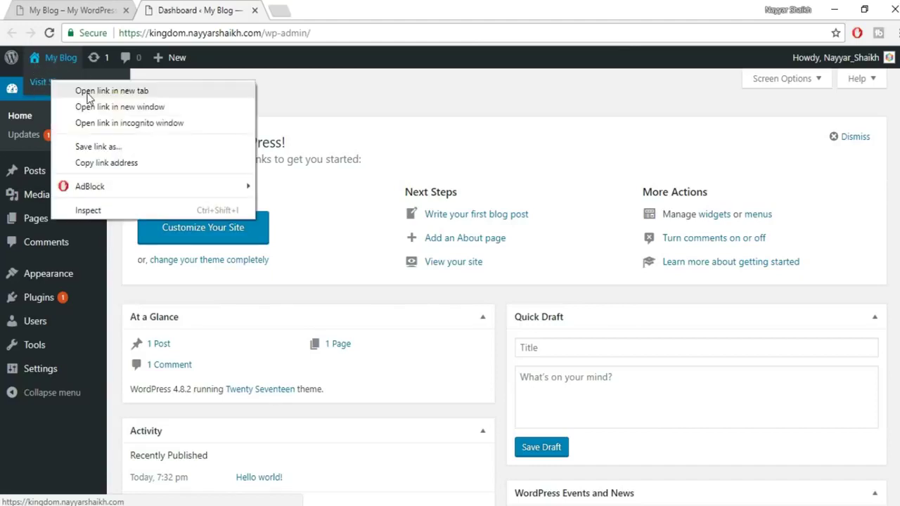
click(88, 91)
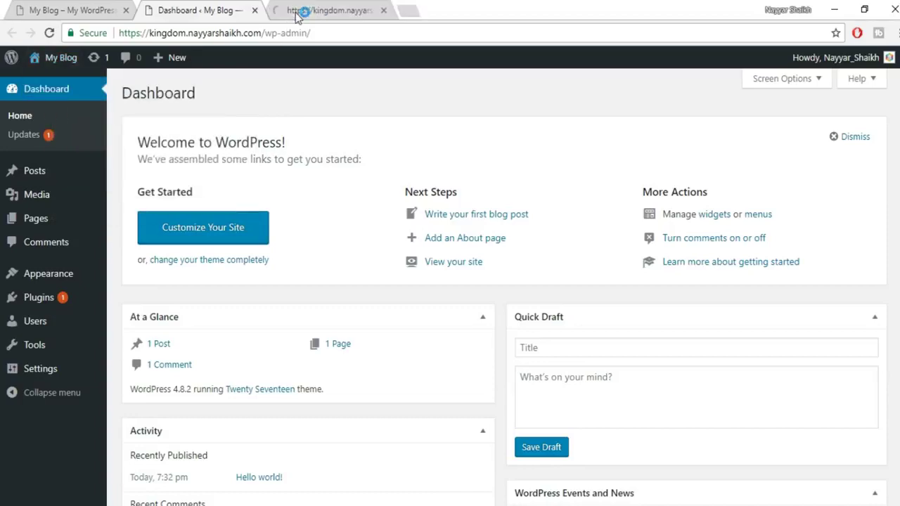
click(298, 12)
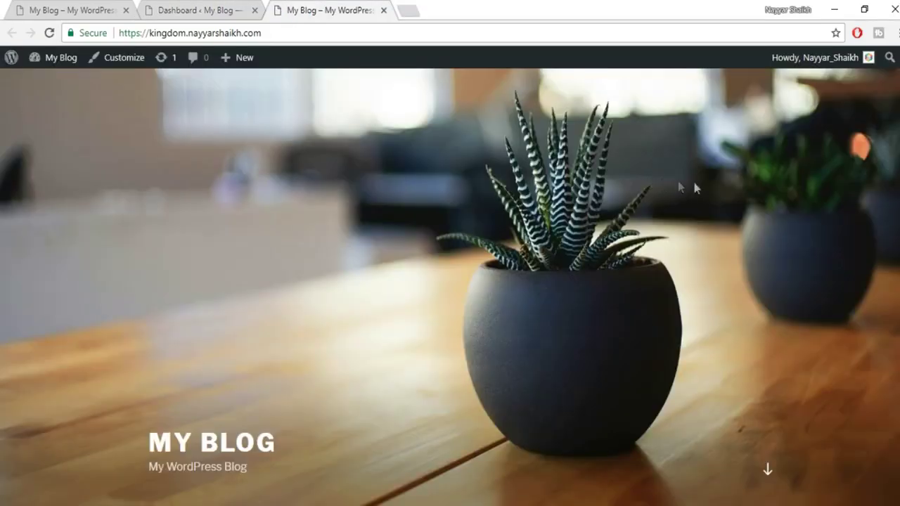
- Look over the My Blog front page, then open a fresh blank tab
scroll(733, 225, down, 10)
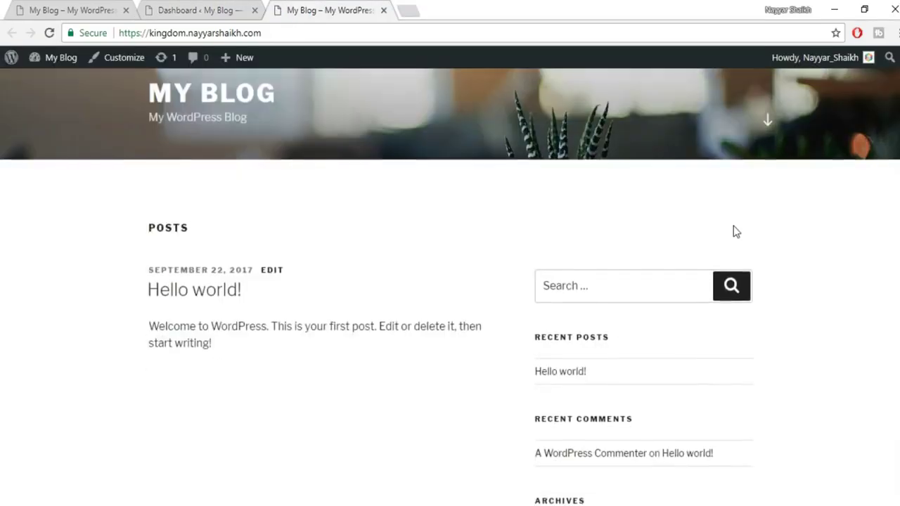
scroll(733, 226, up, 10)
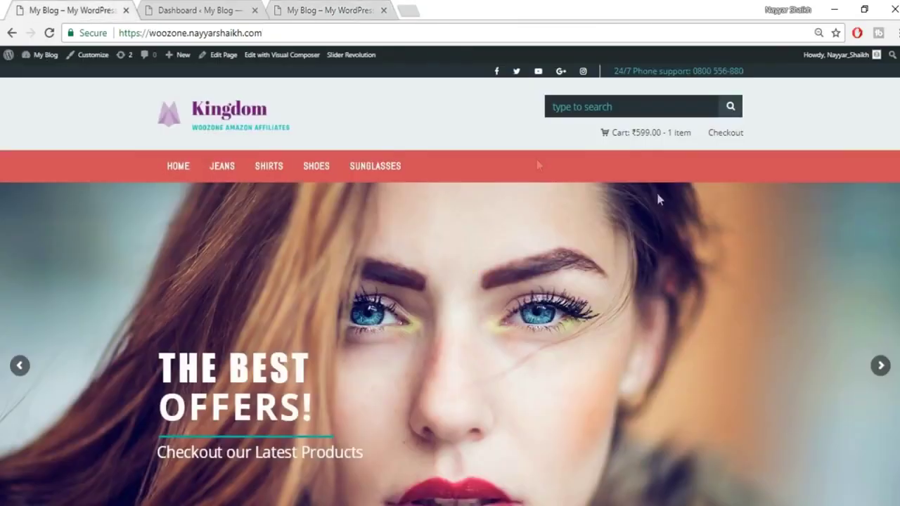
scroll(450, 284, down, 12)
click(337, 7)
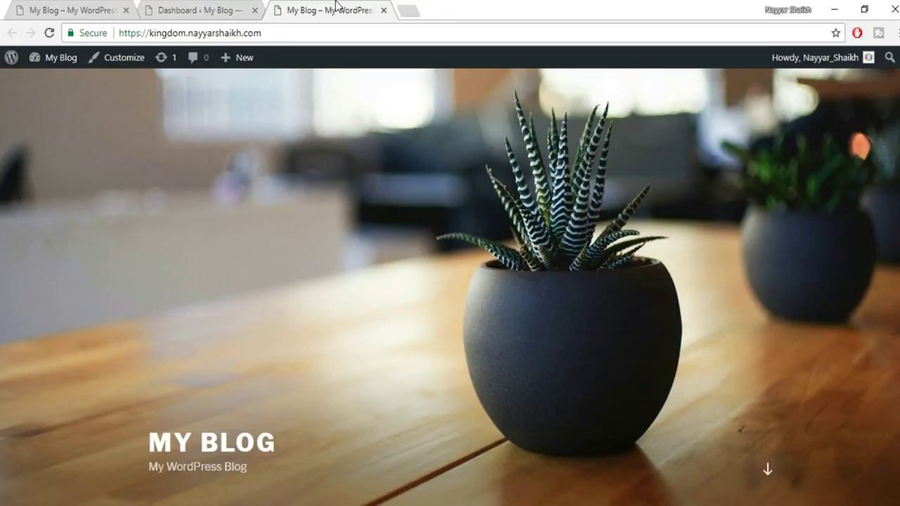
click(409, 9)
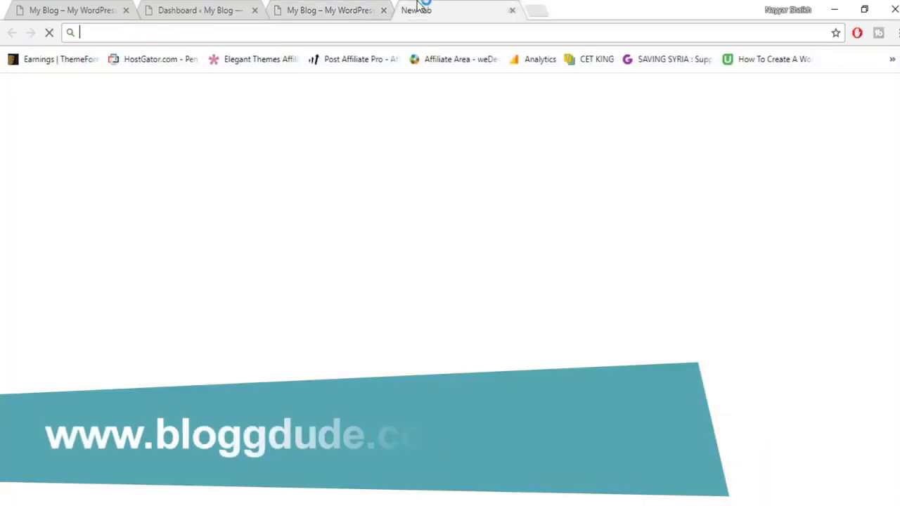
- Visit bloggdude.com/kingdom, review the CodeCanyon WooZone page, then close that tab
text(bloggdude.com)
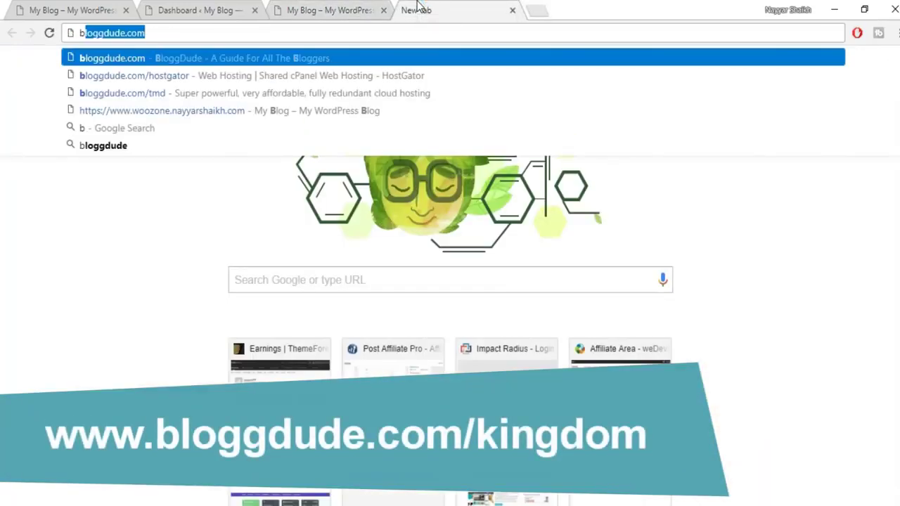
text(/ki)
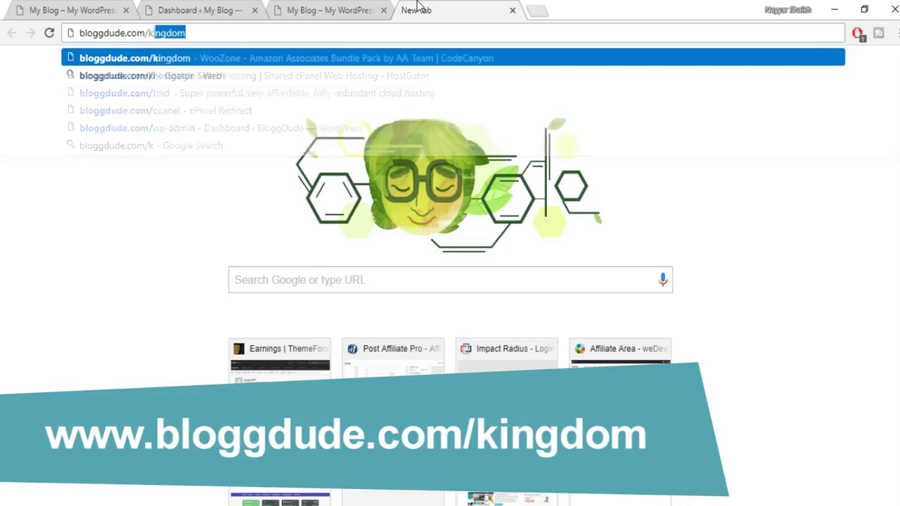
text(ngdom)
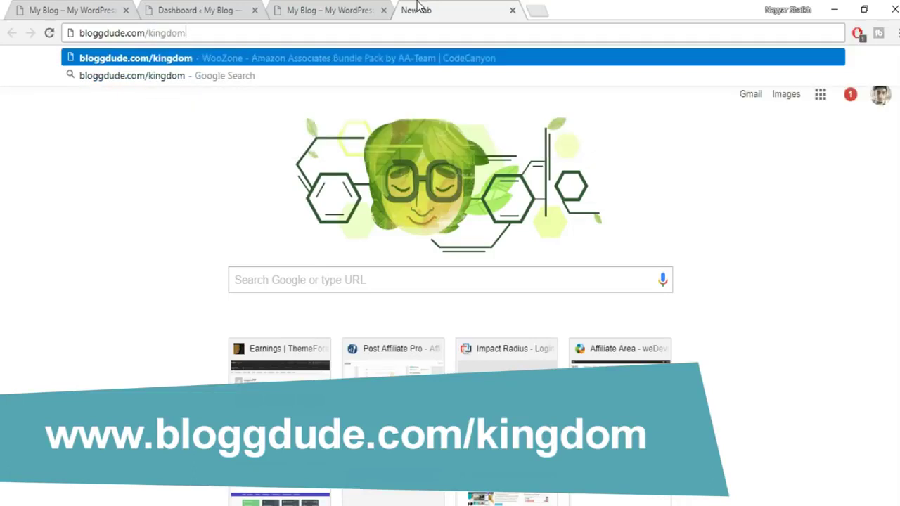
key(Return)
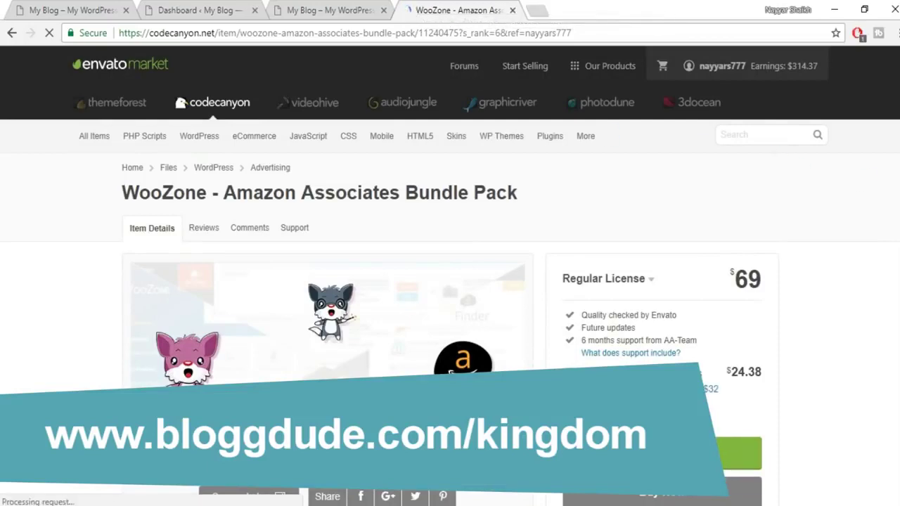
scroll(887, 190, down, 1)
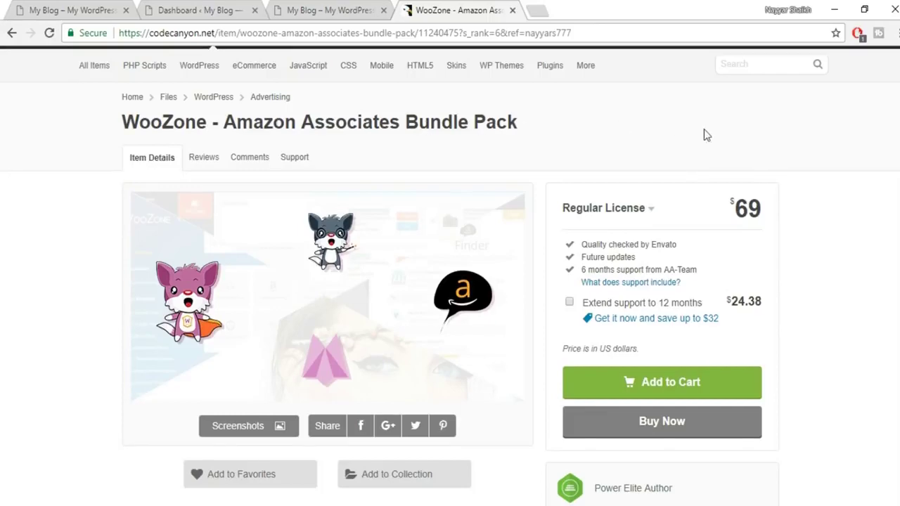
scroll(704, 134, down, 3)
scroll(695, 180, up, 2)
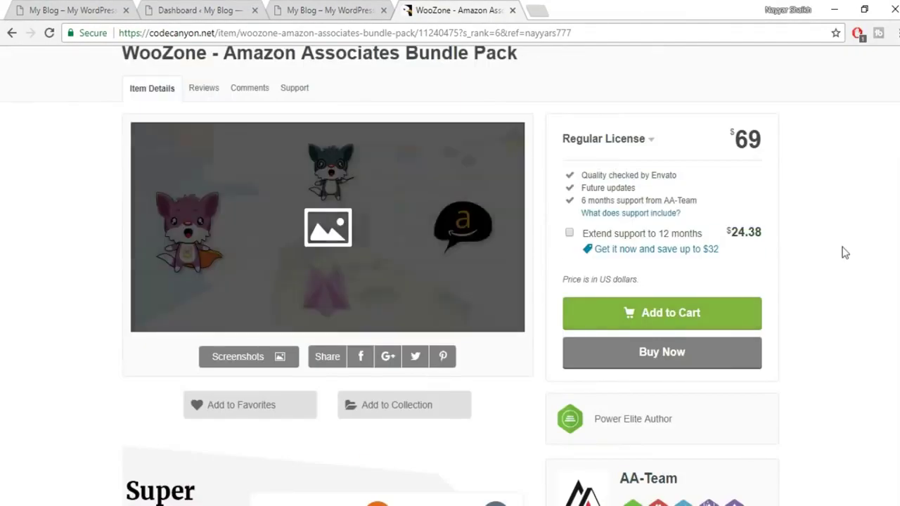
scroll(842, 251, up, 2)
scroll(844, 252, down, 6)
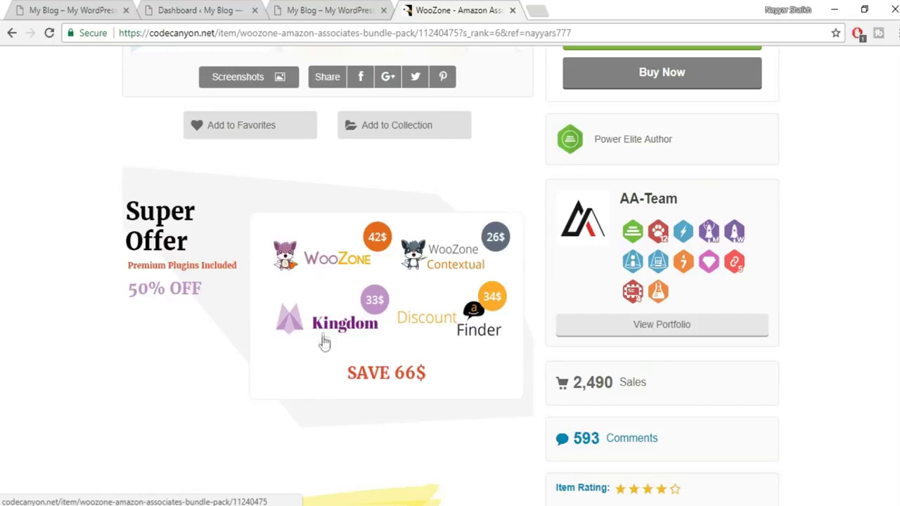
scroll(348, 334, up, 2)
scroll(362, 351, down, 3)
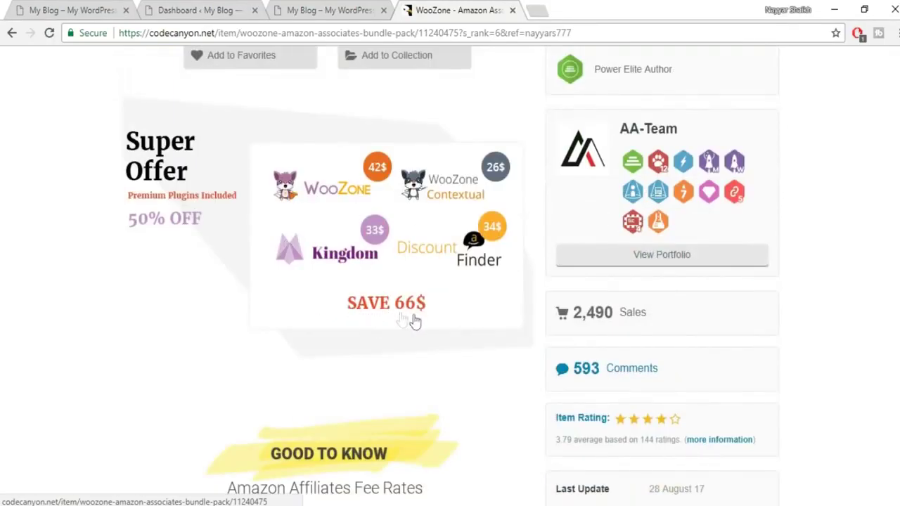
scroll(418, 321, up, 7)
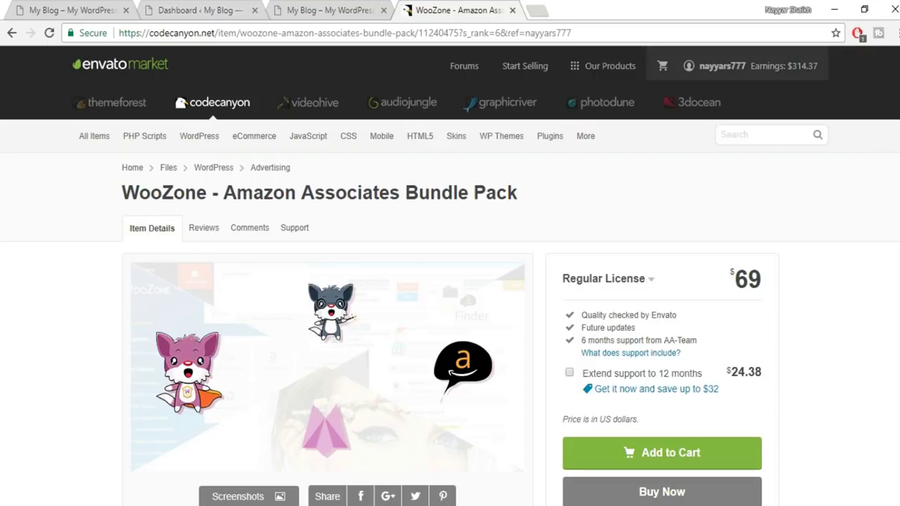
scroll(754, 345, down, 2)
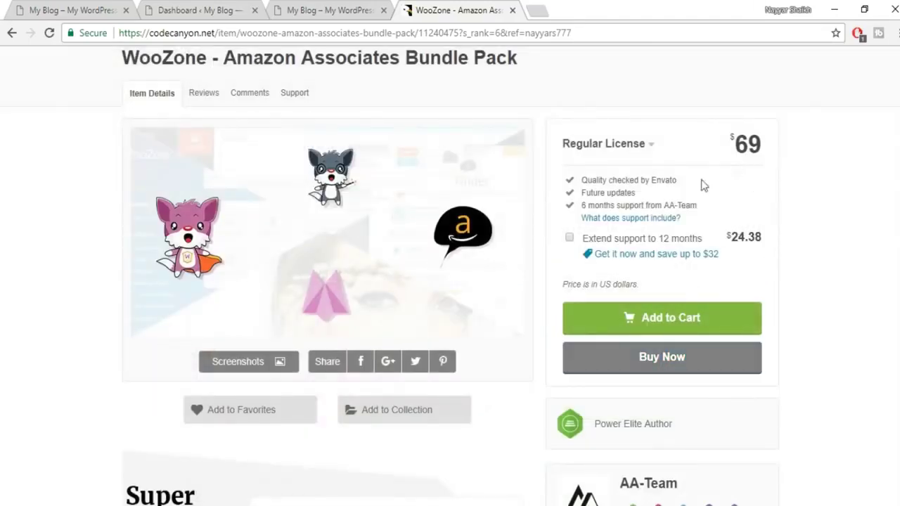
scroll(467, 330, up, 2)
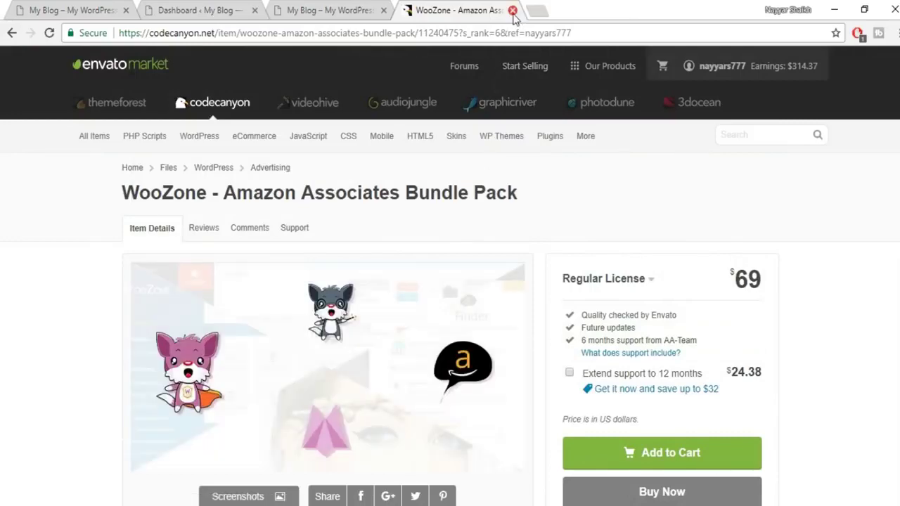
click(513, 10)
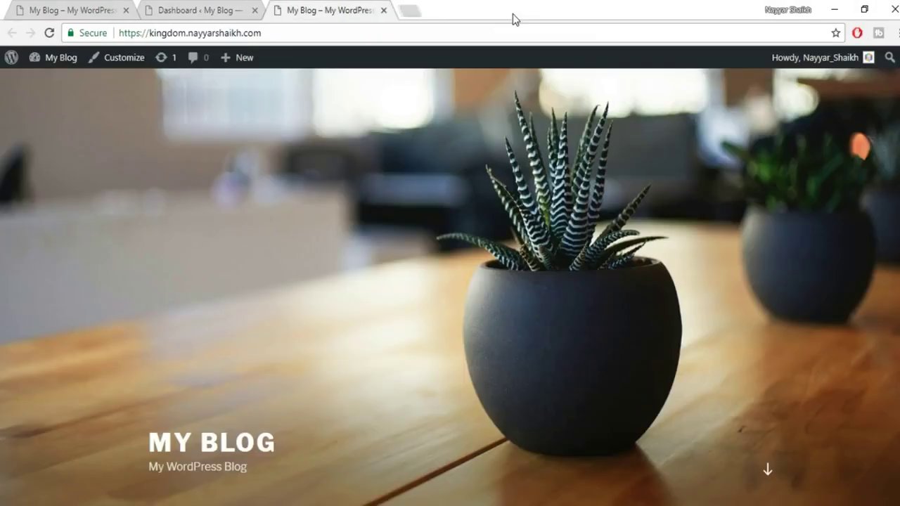
- From the WordPress dashboard, reach Appearance > Themes > Add New > Upload Theme and browse for a zip
click(198, 13)
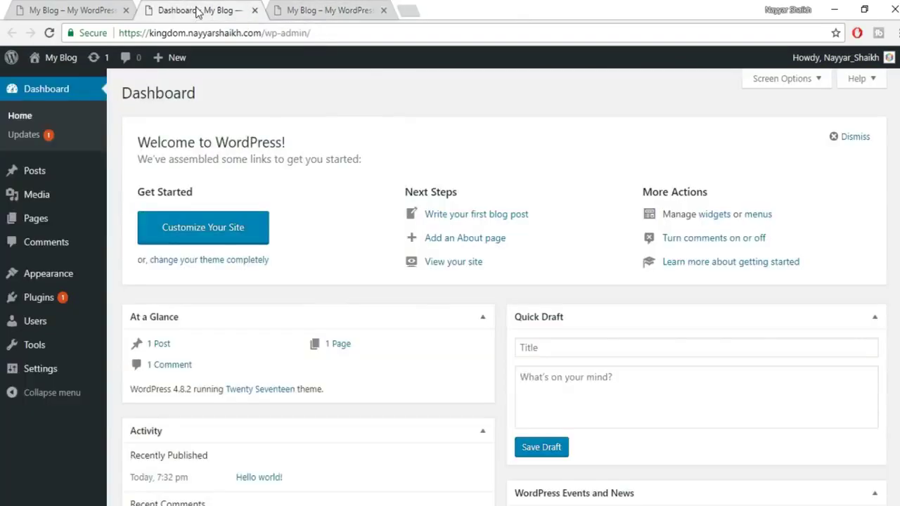
mouse_move(35, 284)
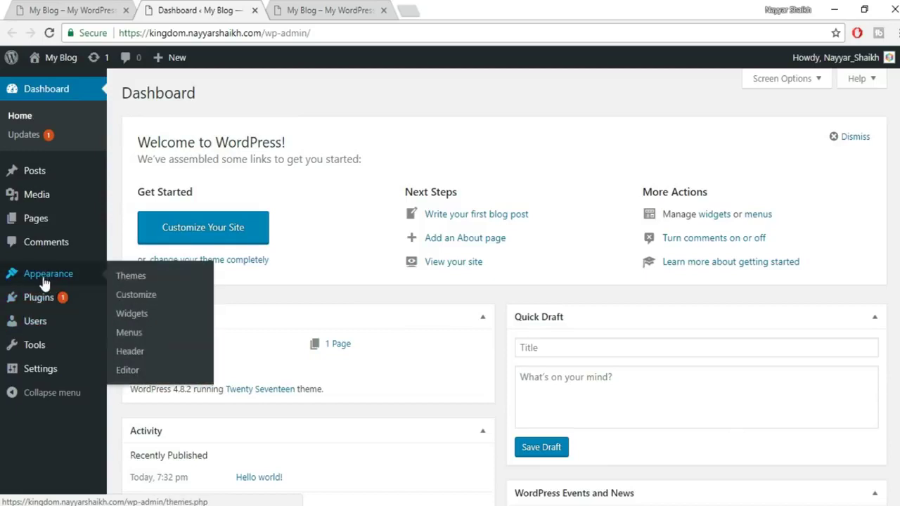
click(143, 279)
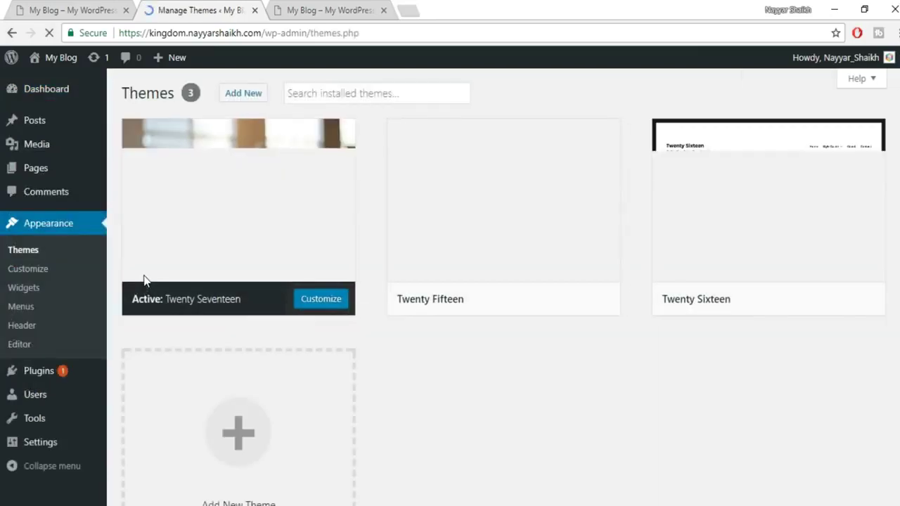
click(243, 96)
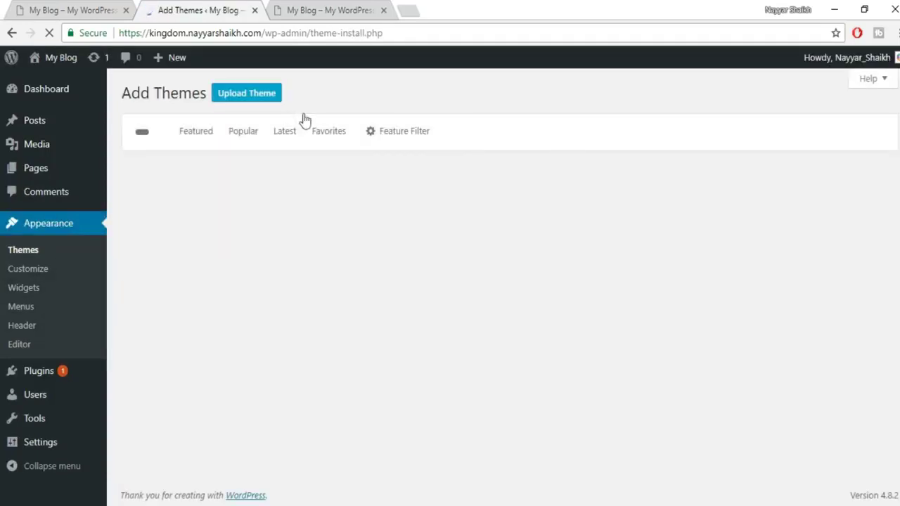
click(245, 106)
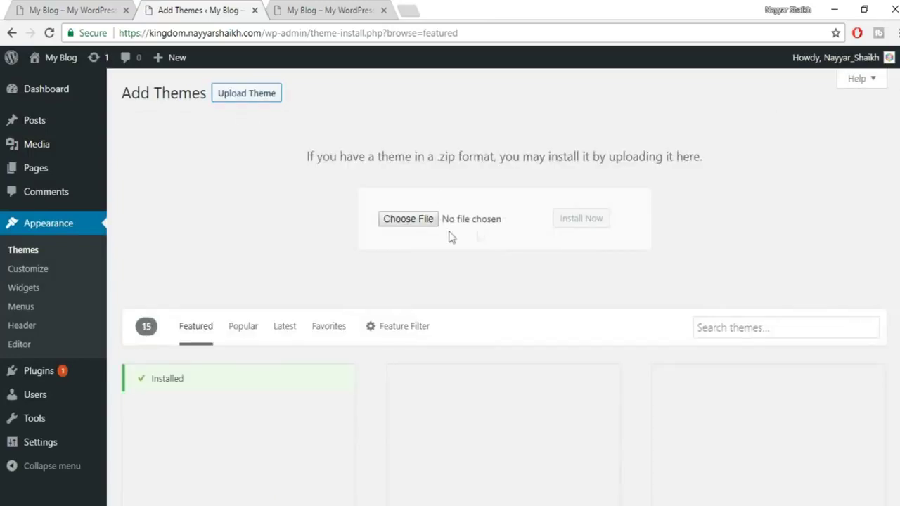
click(408, 220)
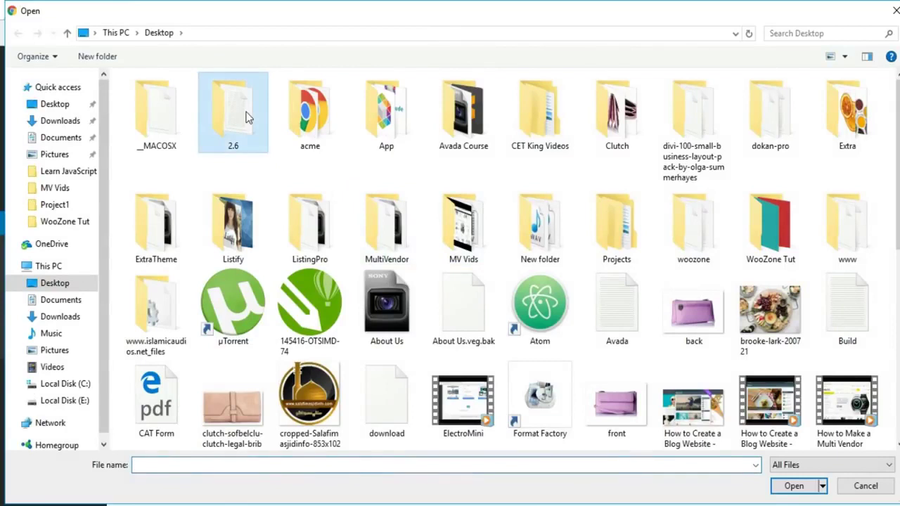
- Navigate to 2.6 > Kingdom - Amazon Affiliates Theme > 3.3.2 > Theme > Theme Zipped
double_click(246, 118)
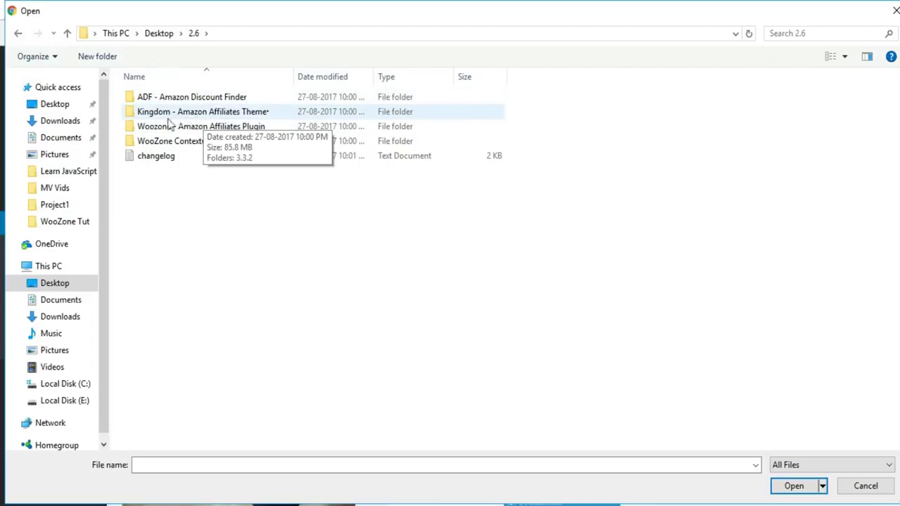
double_click(215, 117)
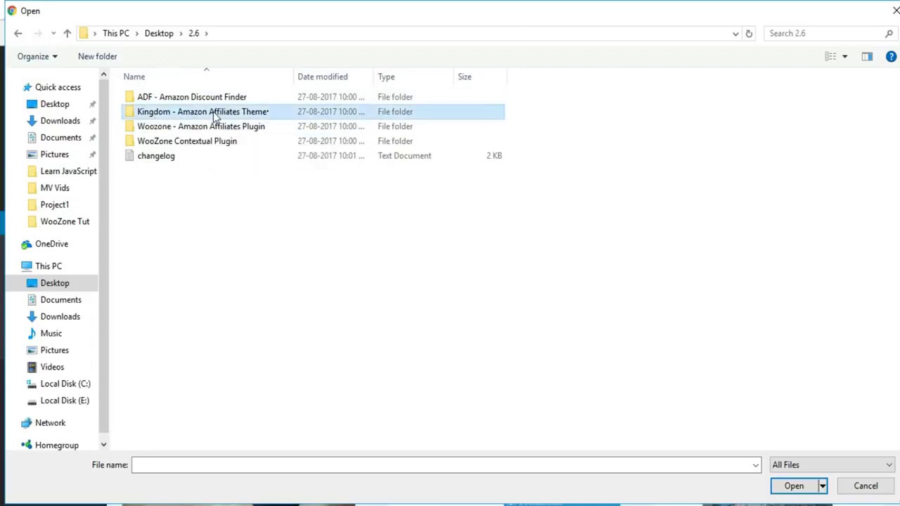
click(164, 101)
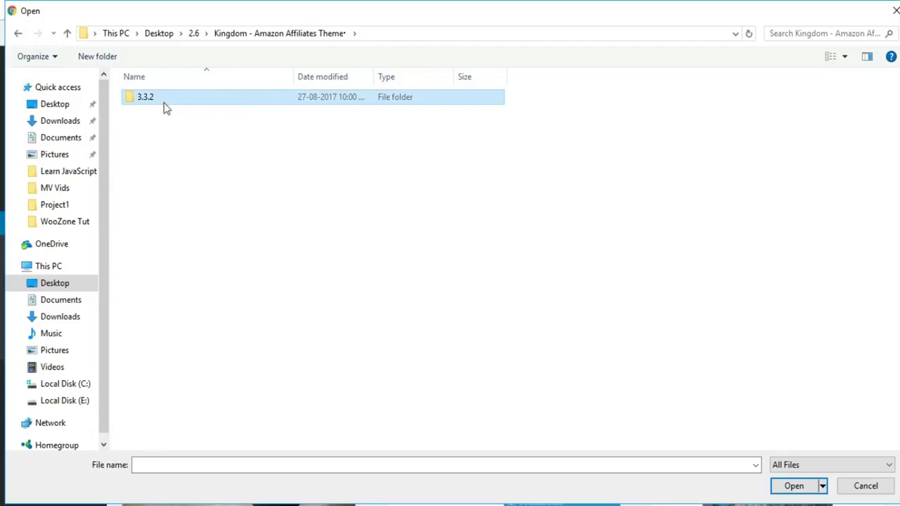
double_click(165, 105)
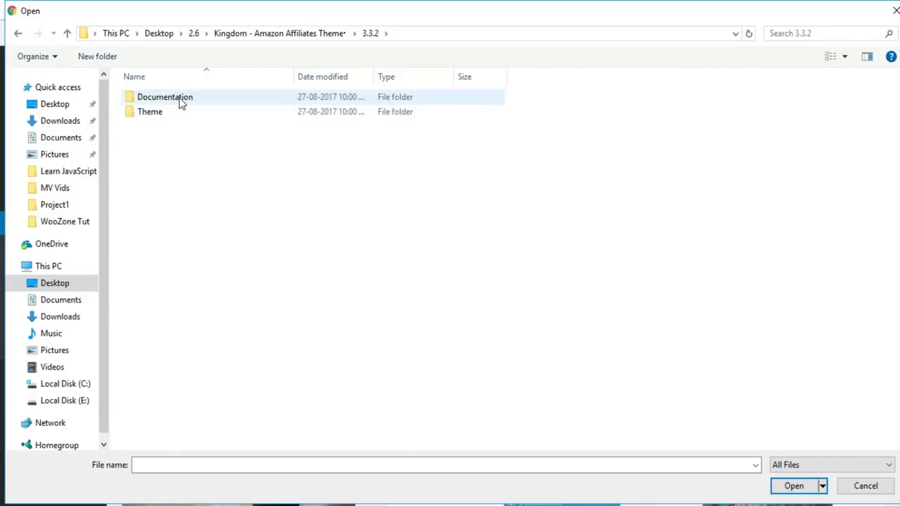
double_click(175, 113)
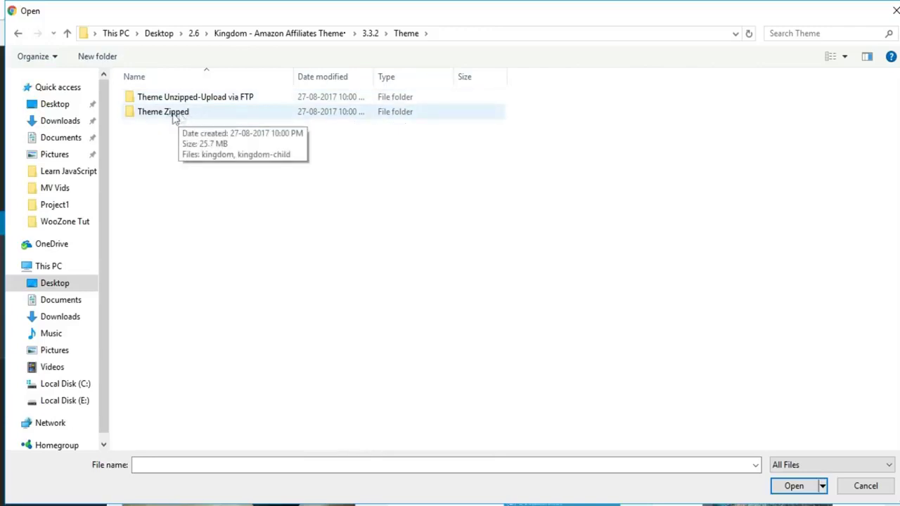
double_click(187, 112)
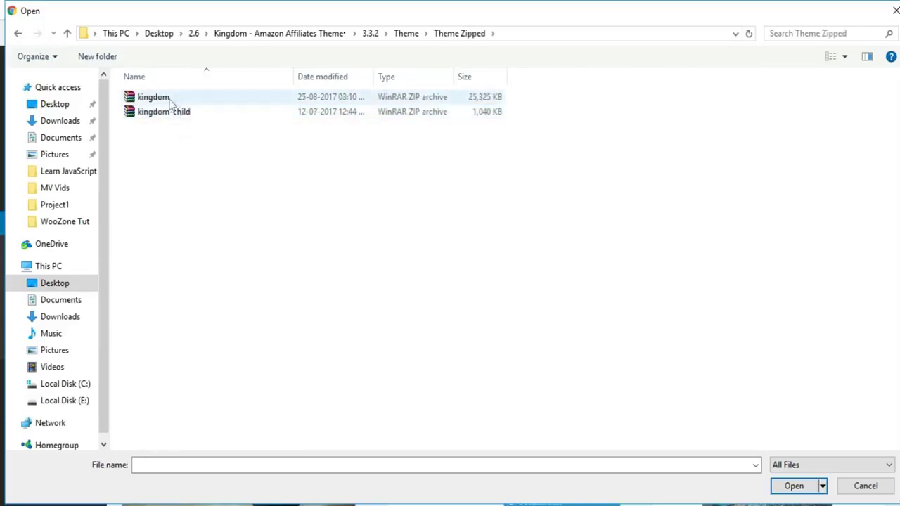
- Choose kingdom.zip as the theme file and start installing it
click(160, 103)
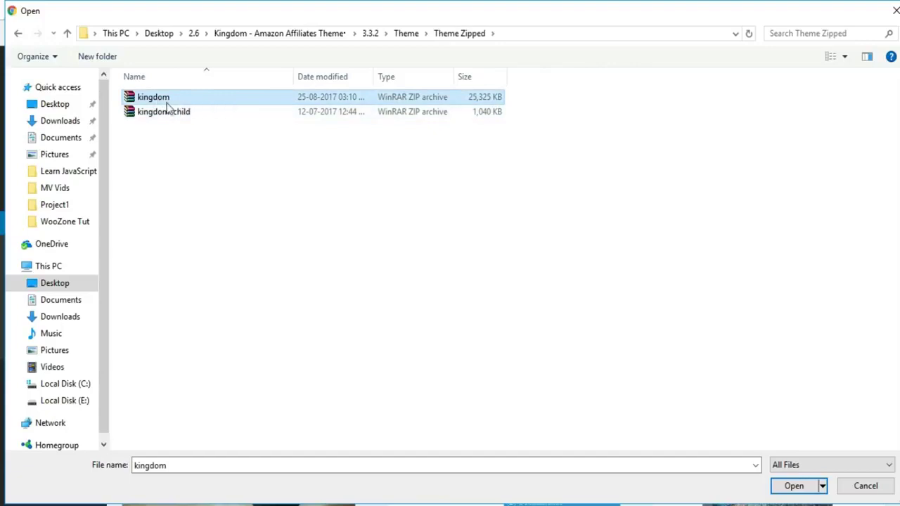
click(794, 485)
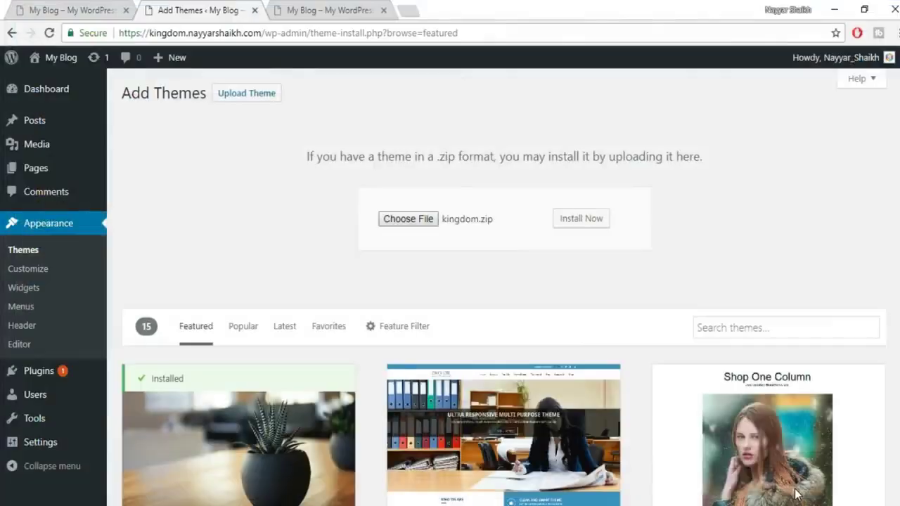
click(581, 221)
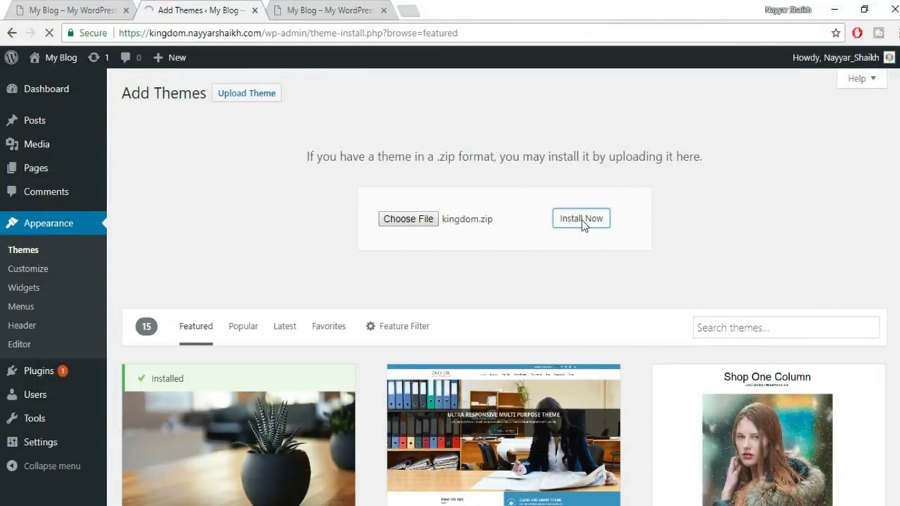
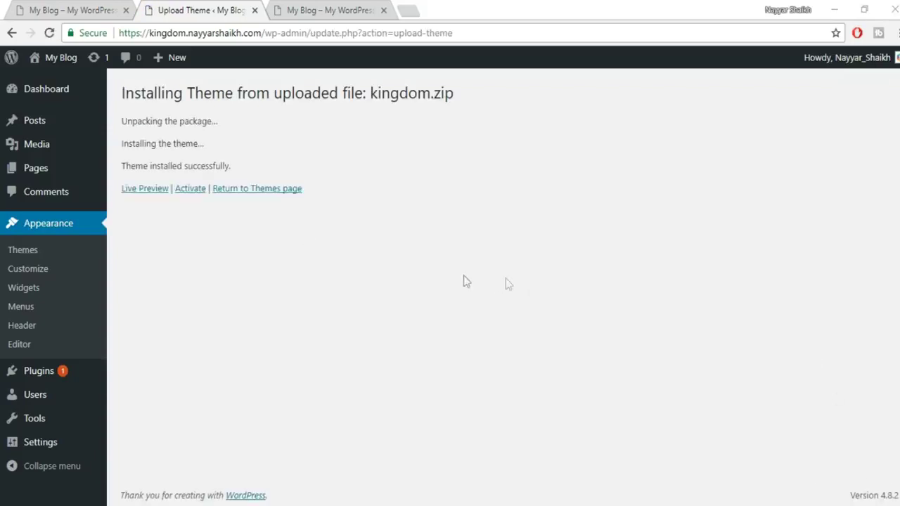
- Activate the newly uploaded Kingdom theme
click(191, 190)
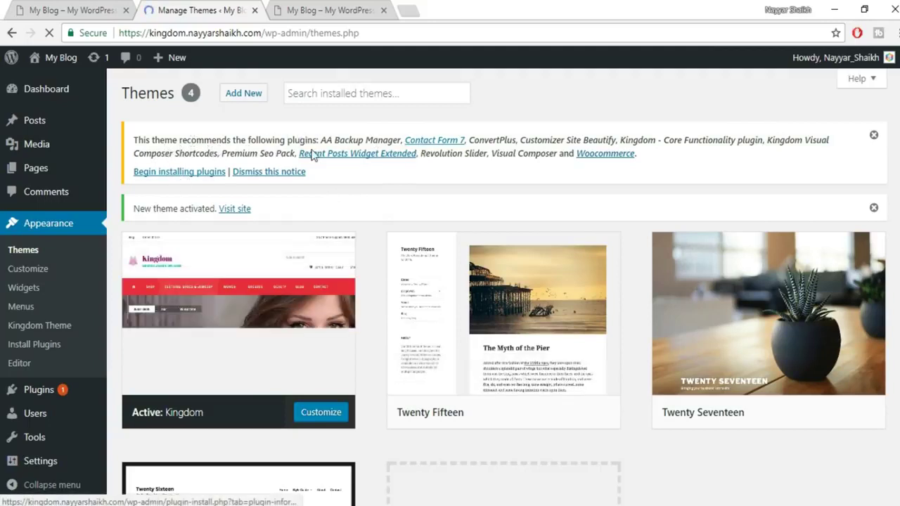
- Bulk-install all 11 recommended Kingdom plugins, from AA Backup Manager through Woocommerce
click(190, 174)
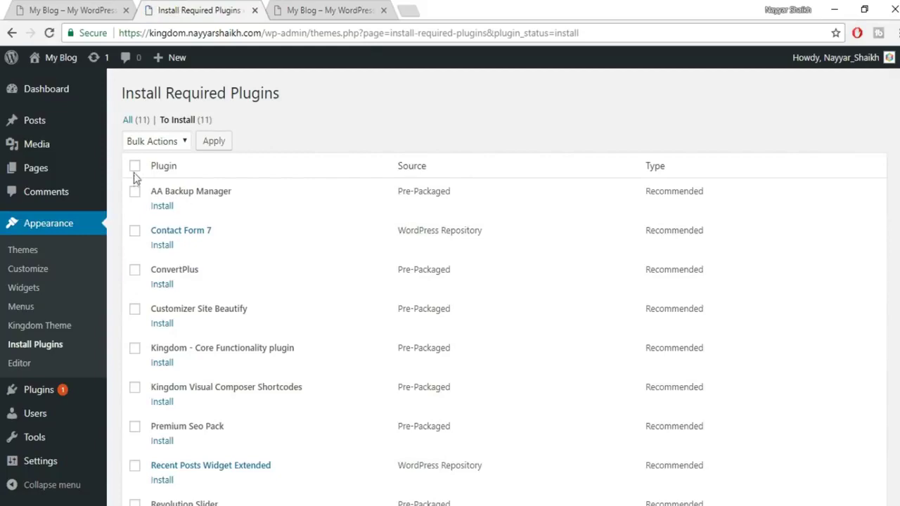
click(135, 170)
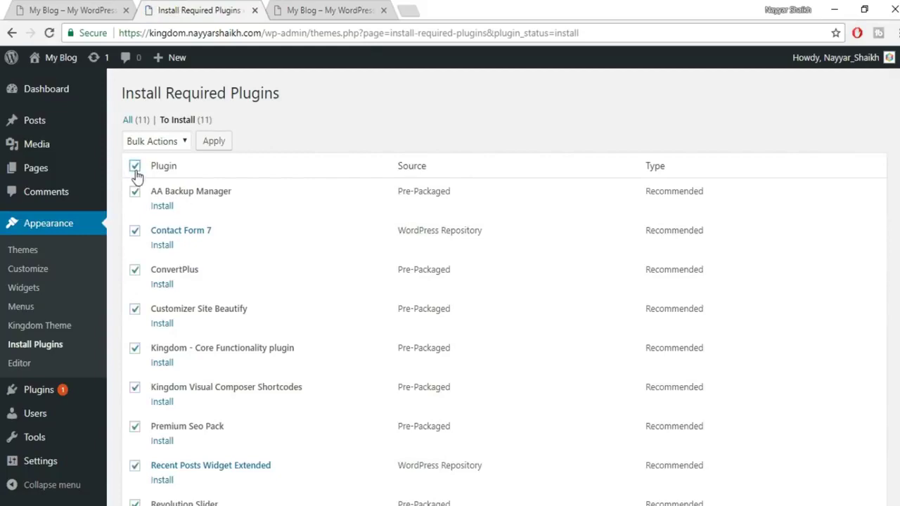
scroll(134, 219, down, 3)
scroll(149, 414, up, 3)
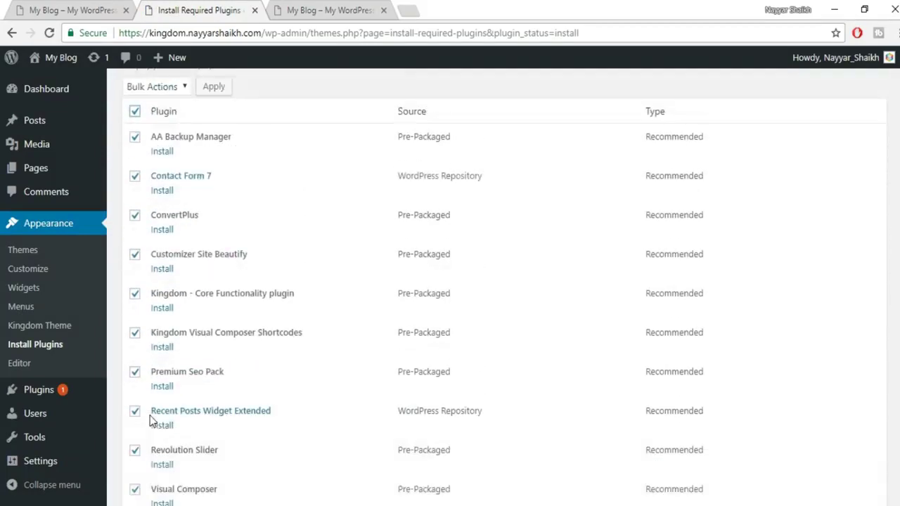
click(171, 144)
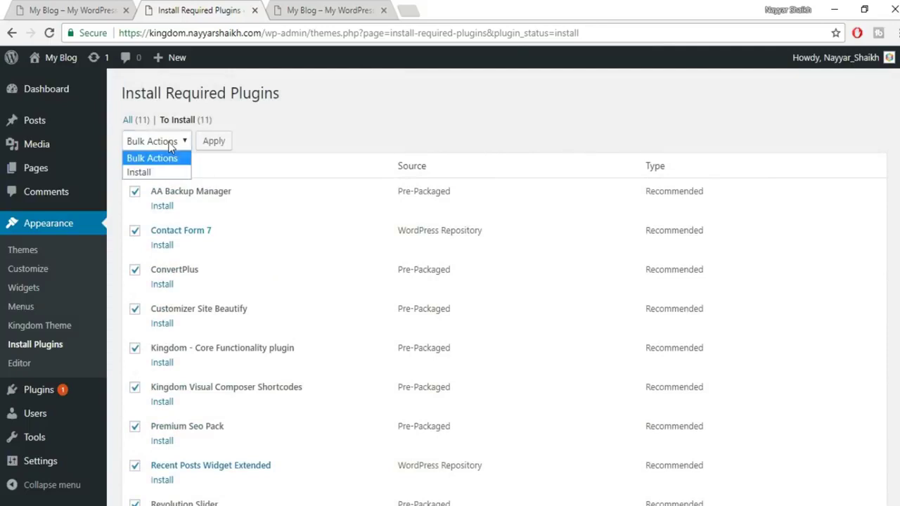
click(140, 173)
click(215, 146)
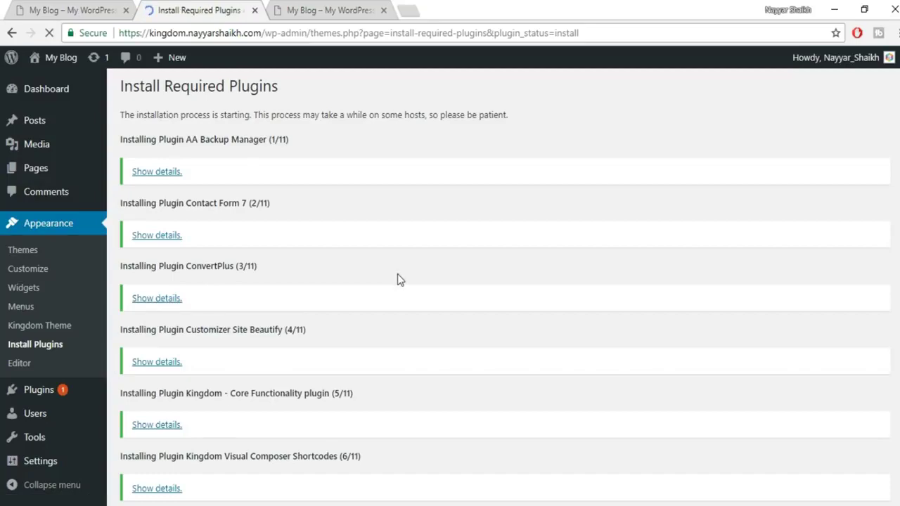
scroll(397, 275, down, 3)
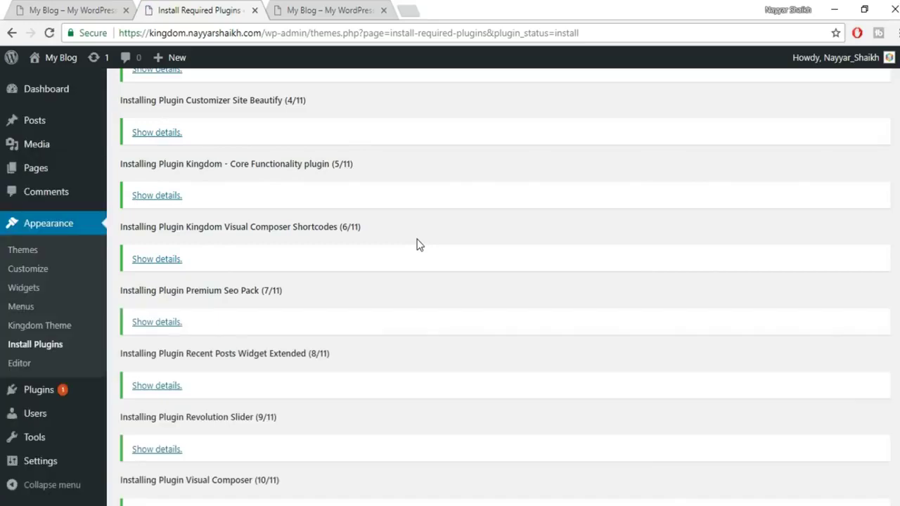
scroll(418, 245, down, 3)
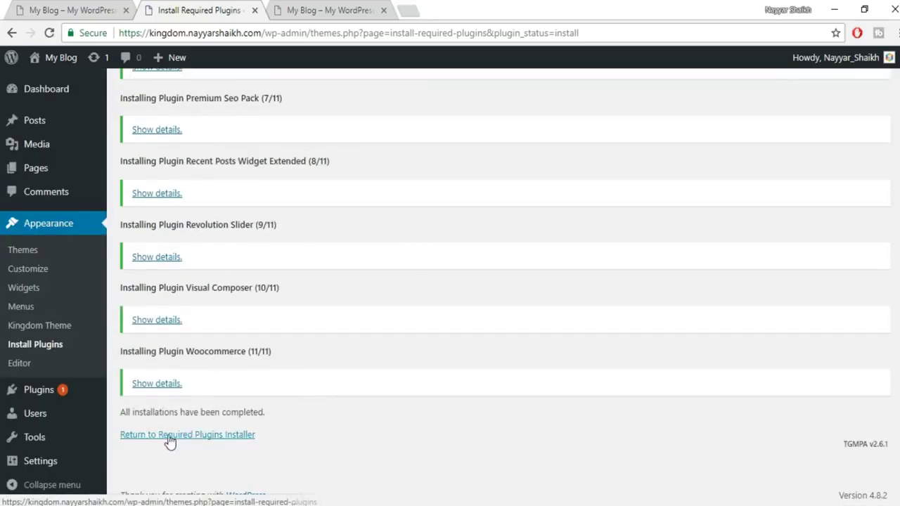
- Bulk-activate all eleven installed Kingdom plugins, including Revolution Slider, Visual Composer and Woocommerce
click(204, 436)
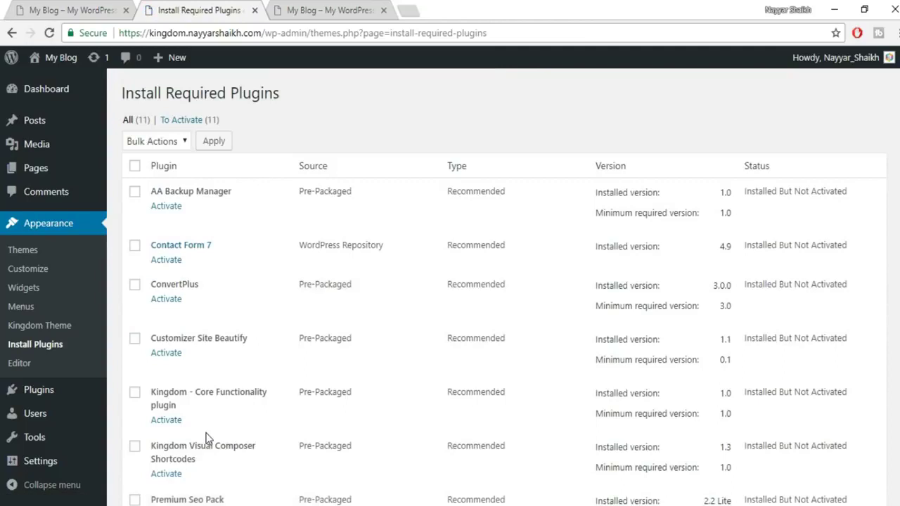
click(134, 167)
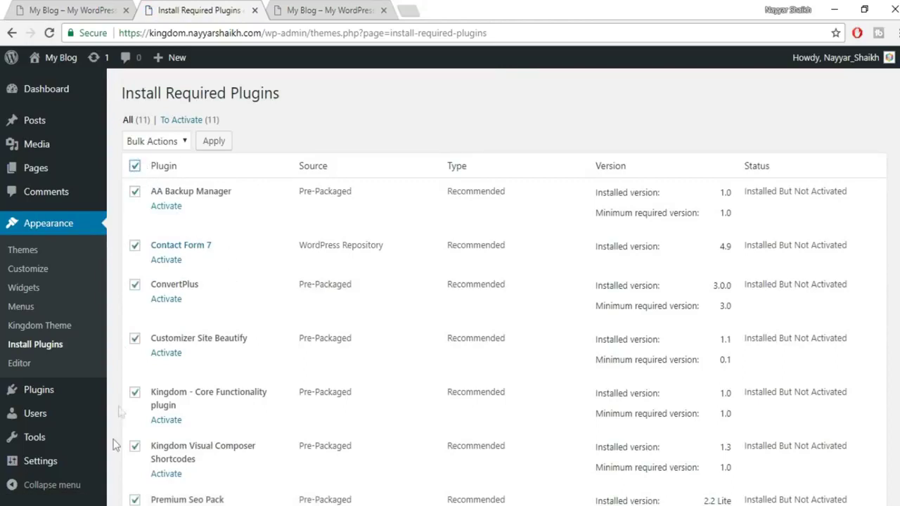
click(154, 144)
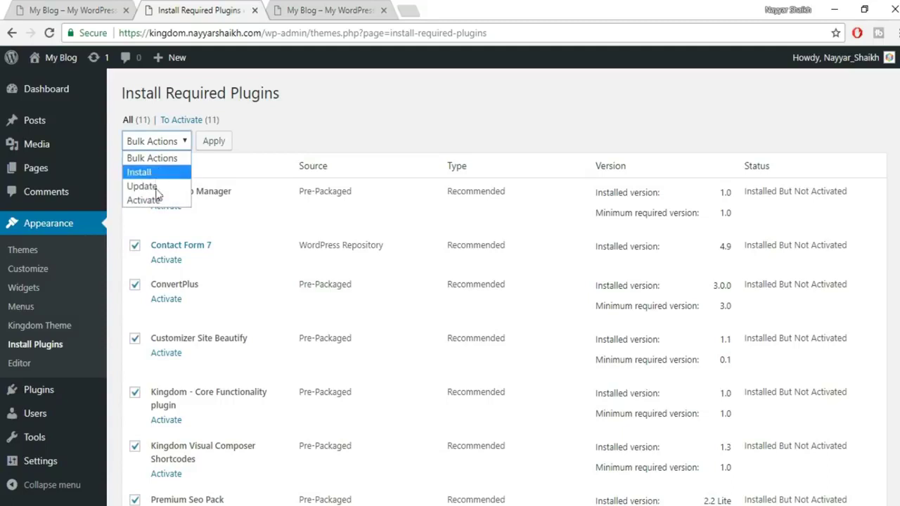
click(165, 203)
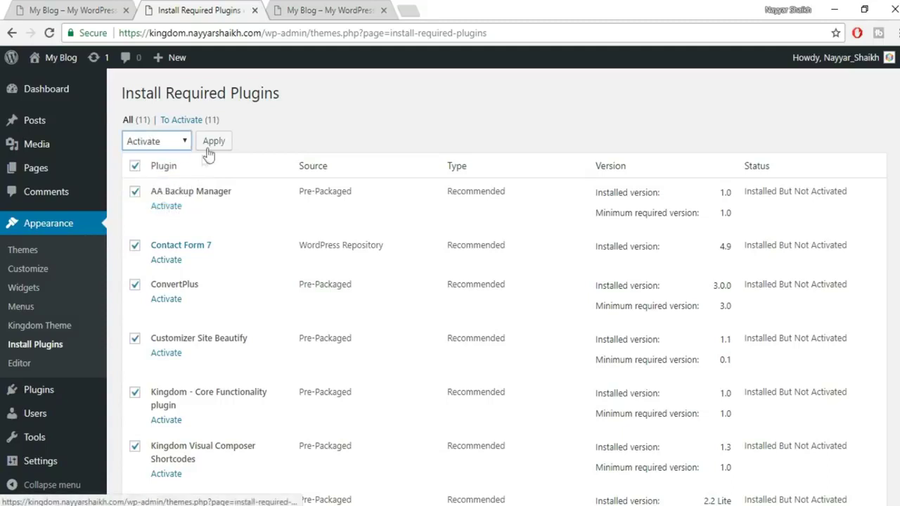
click(211, 144)
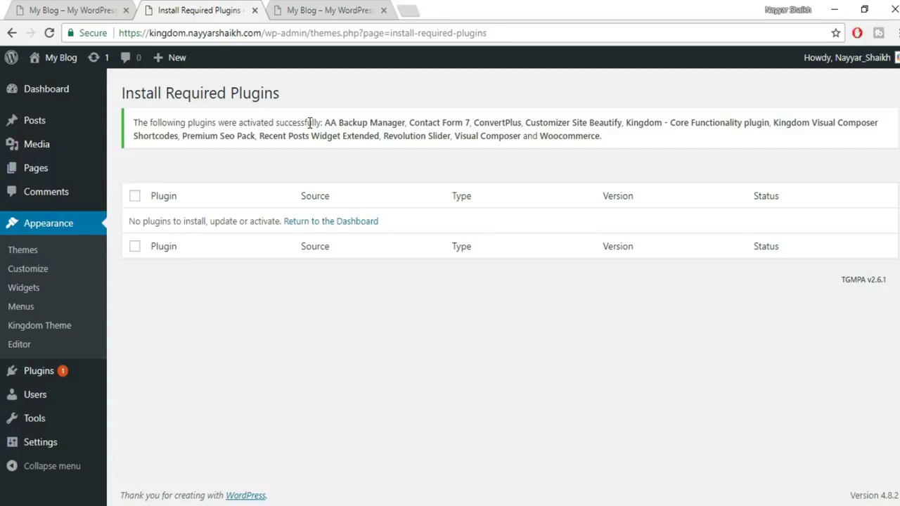
mouse_move(15, 372)
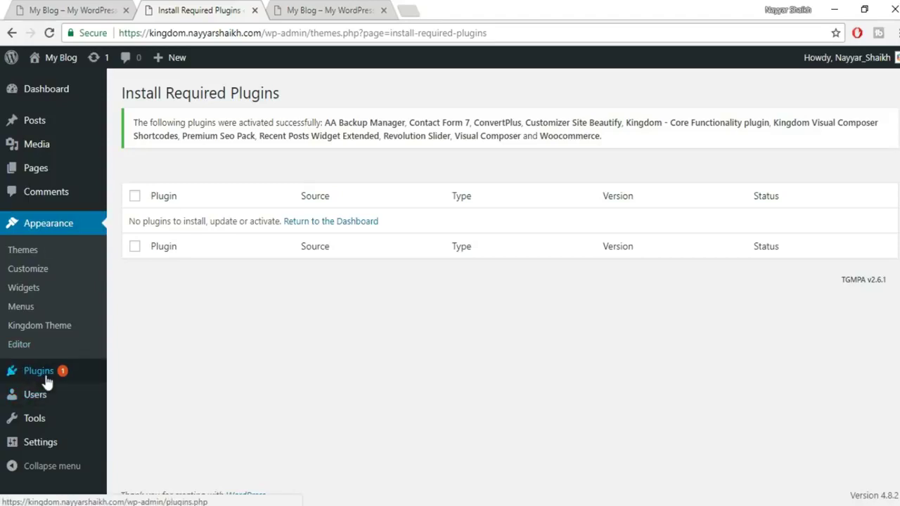
mouse_move(56, 377)
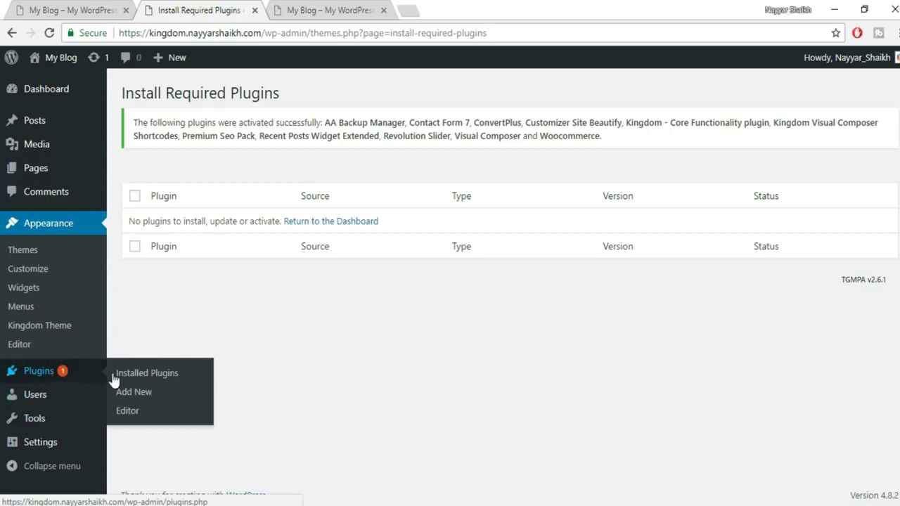
- Upload and install woozone.zip from the Desktop's 2.6 > Woozone > 9.0.6.1 > Plugin folder
click(142, 394)
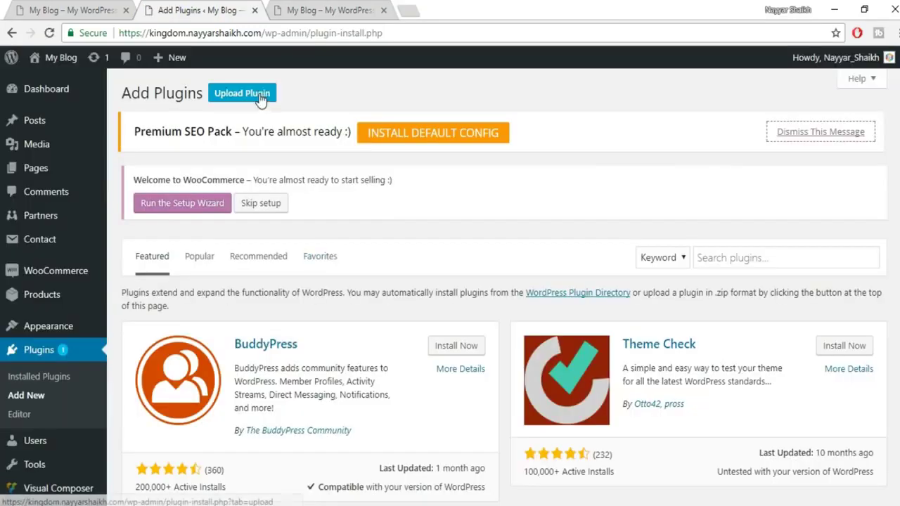
click(260, 99)
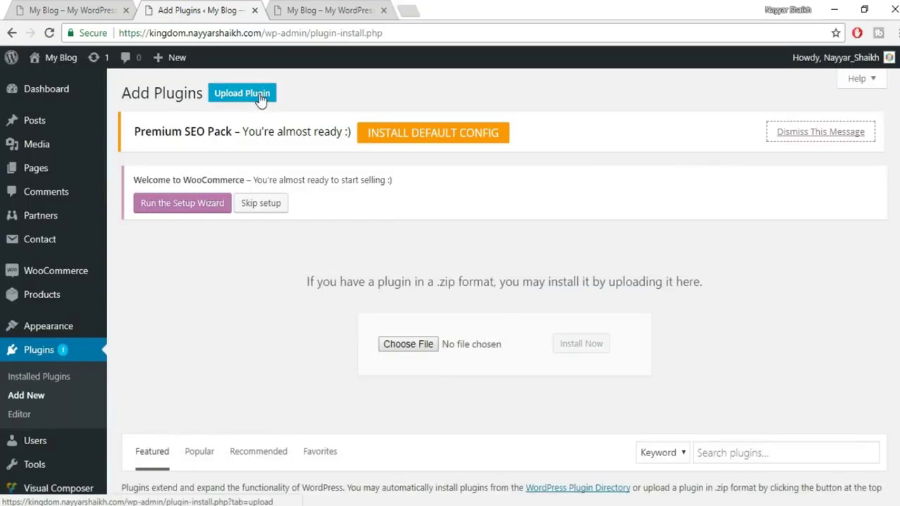
click(423, 345)
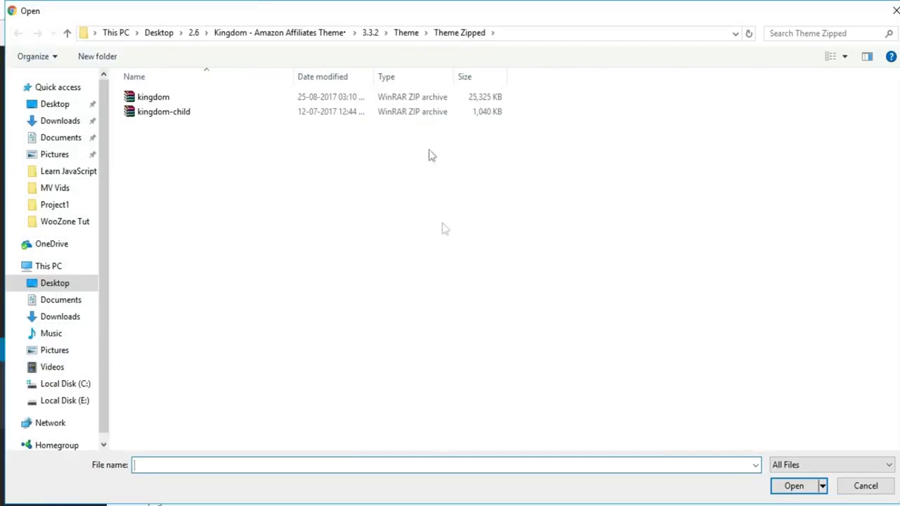
click(175, 35)
double_click(236, 129)
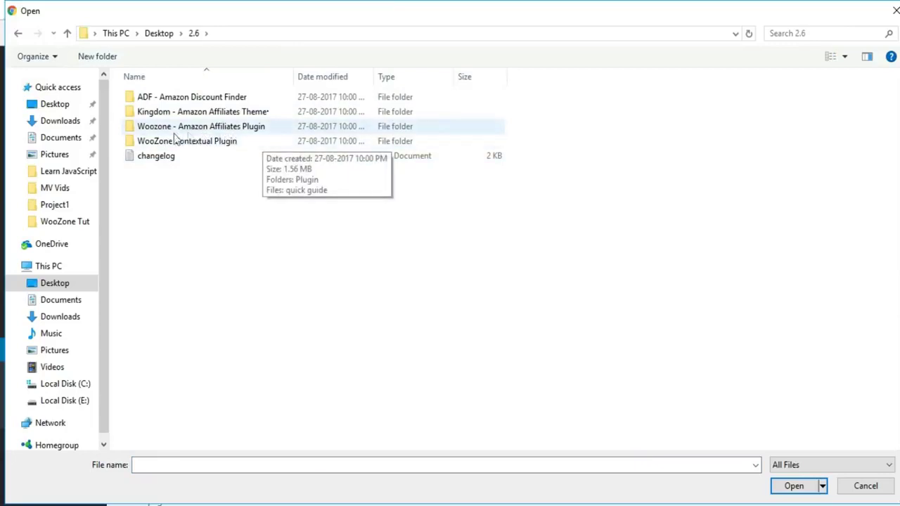
double_click(245, 133)
double_click(171, 97)
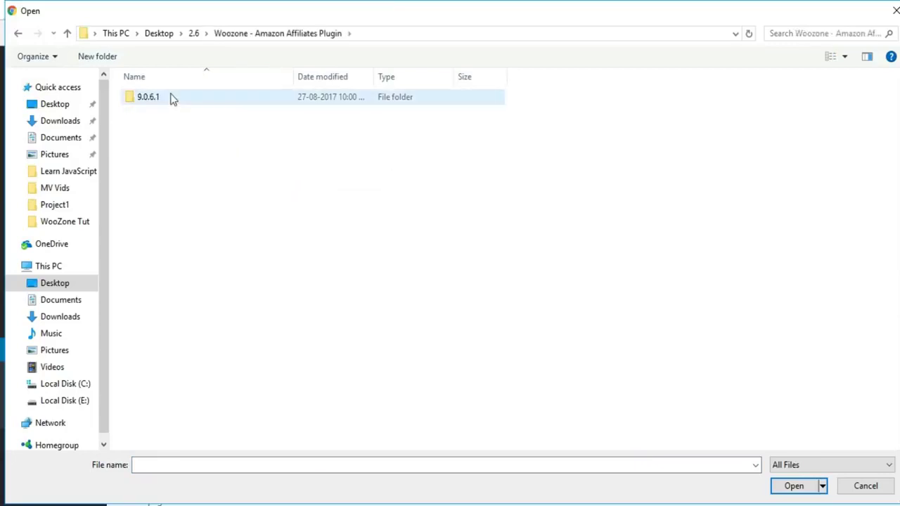
double_click(172, 100)
click(168, 102)
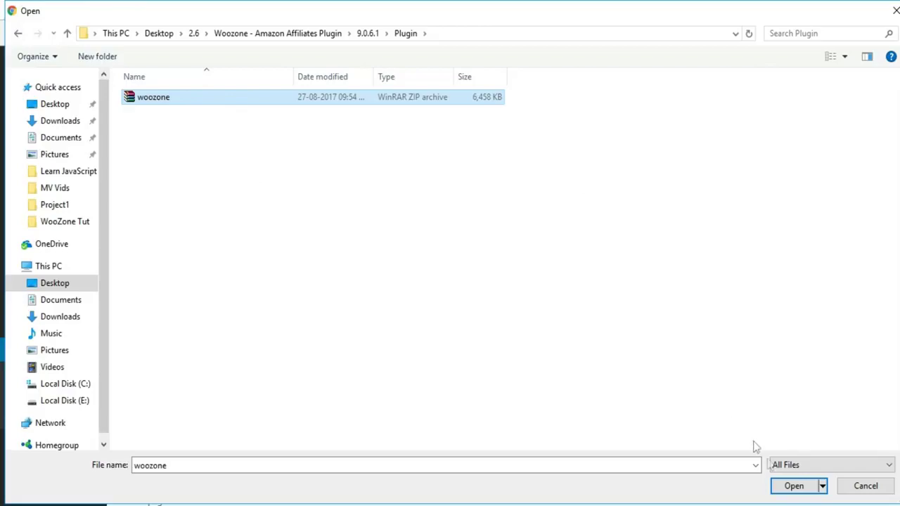
click(794, 485)
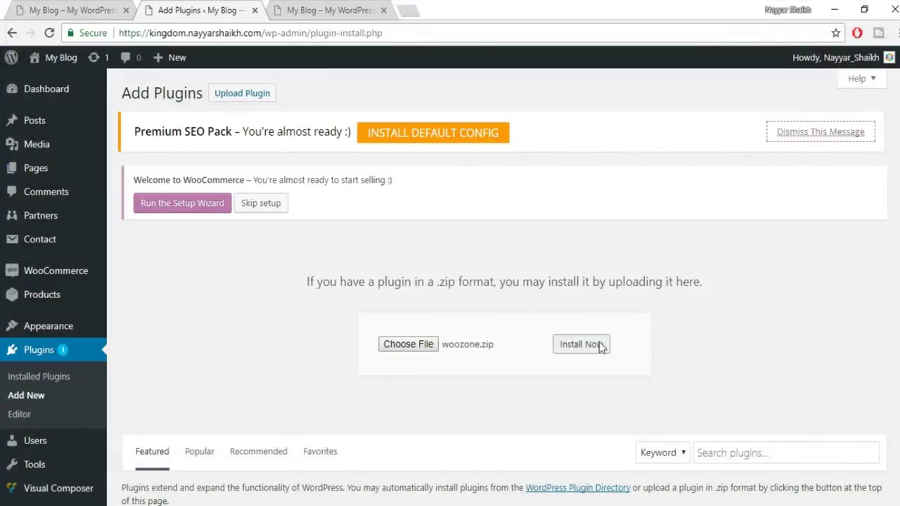
click(599, 341)
scroll(795, 300, down, 1)
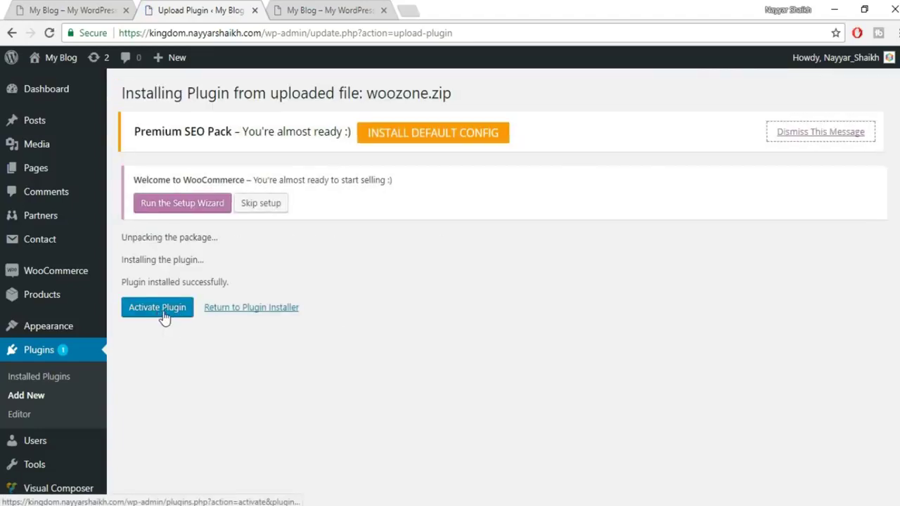
- Activate WooZone and look over its version 9.0.6.1 dashboard page
click(166, 316)
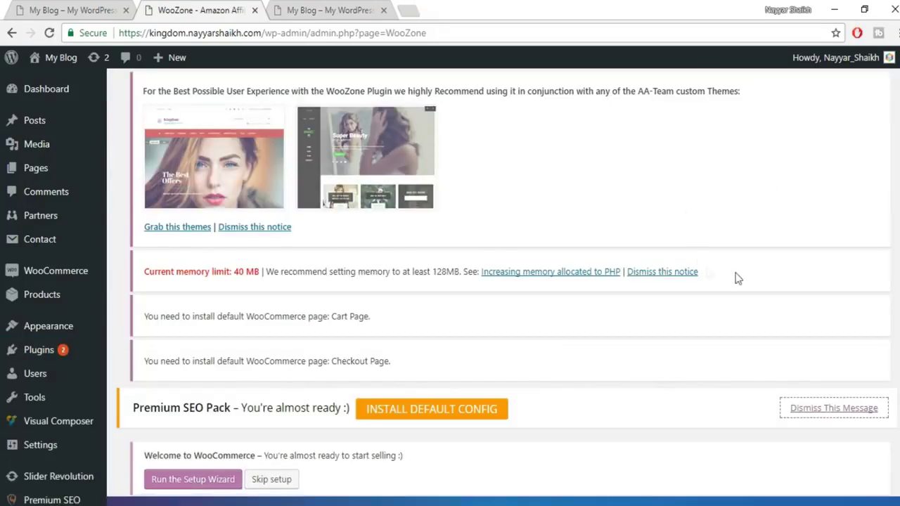
scroll(714, 355, down, 10)
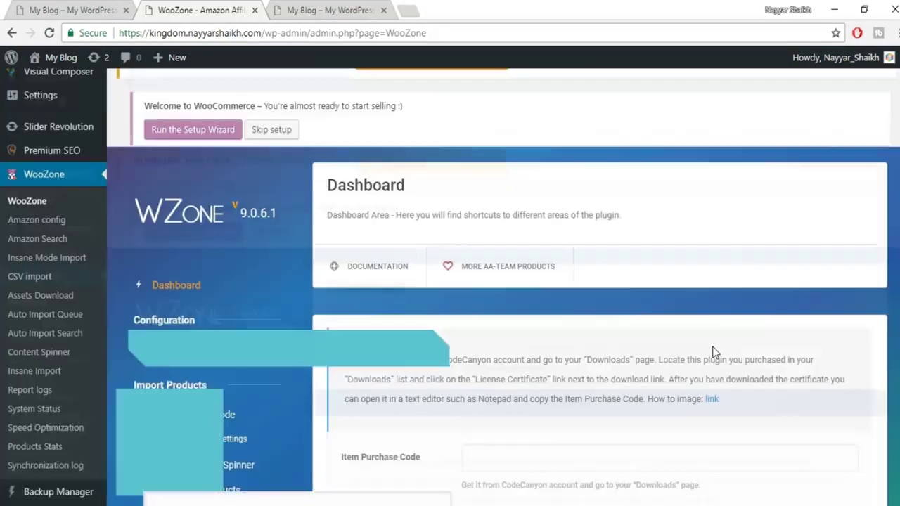
scroll(253, 315, up, 5)
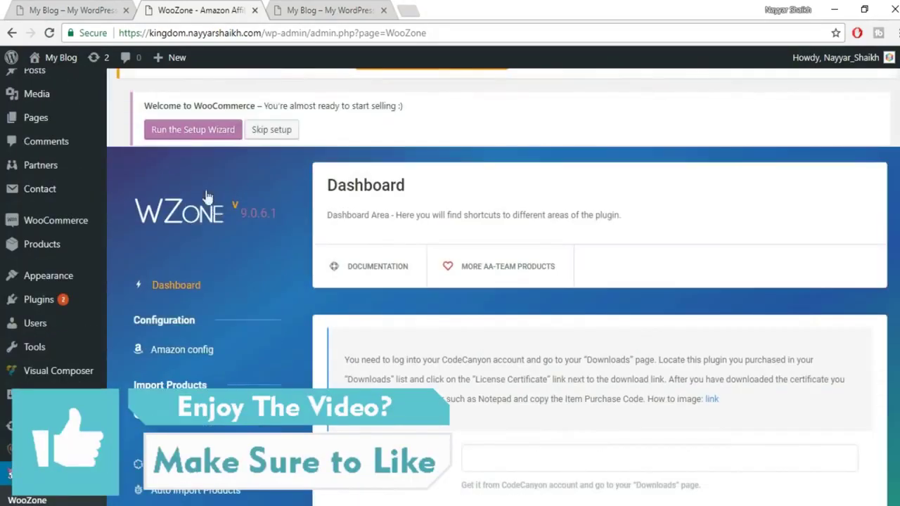
scroll(326, 335, up, 5)
scroll(325, 335, down, 3)
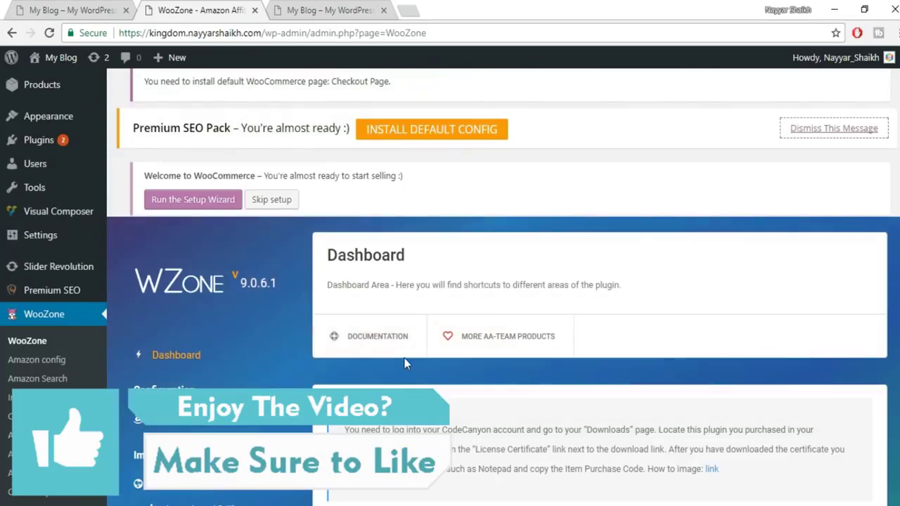
scroll(404, 358, up, 1)
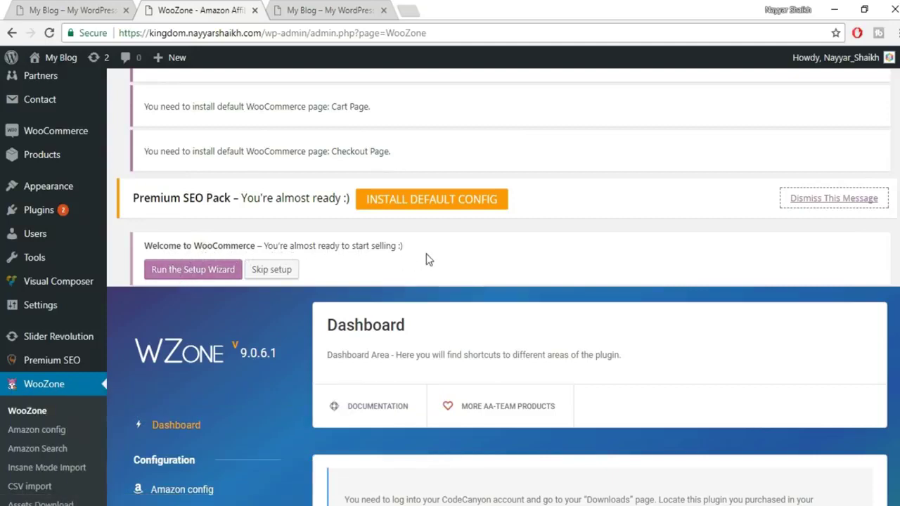
- Launch the WooCommerce setup wizard, highlight its admin.php?page=wc-setup address, and advance to Page setup
click(208, 280)
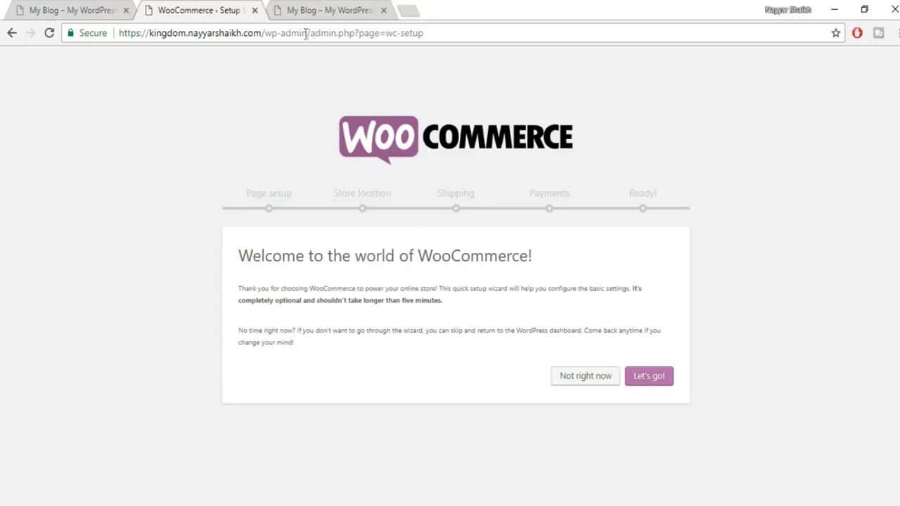
drag(465, 32, 308, 30)
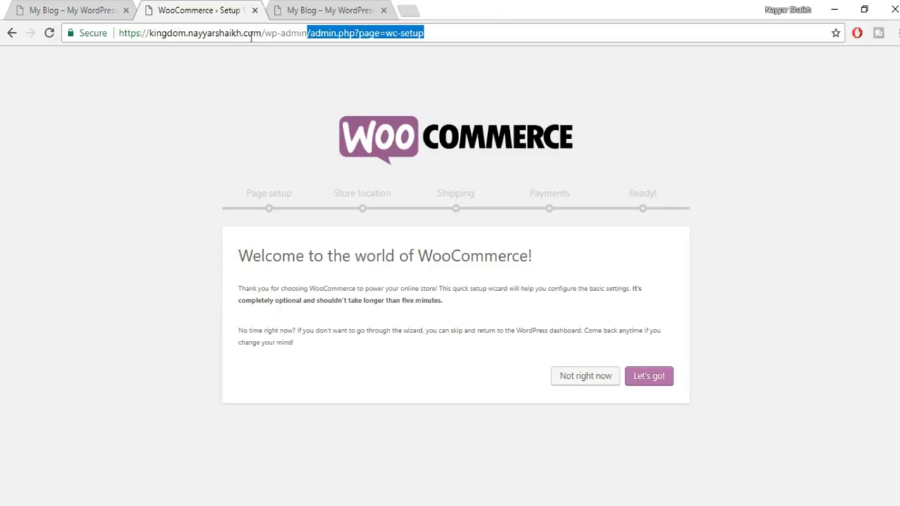
click(316, 35)
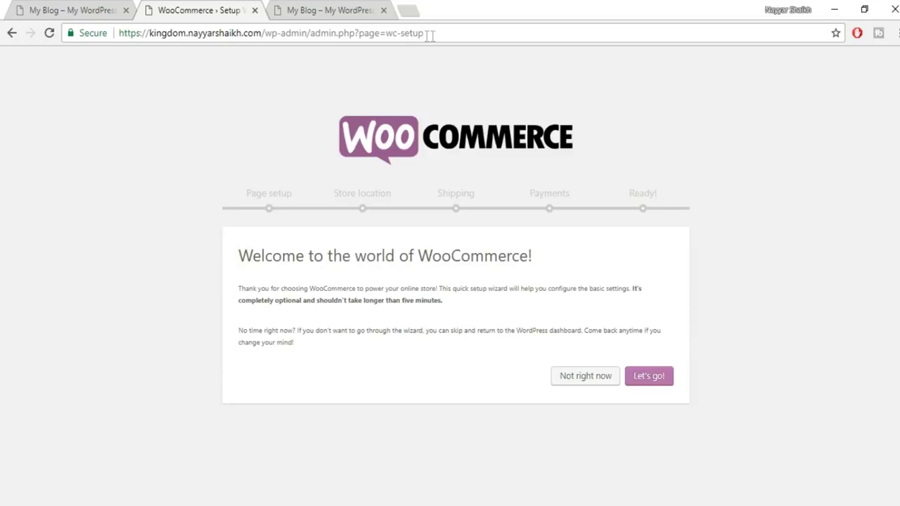
drag(424, 33, 257, 36)
click(278, 55)
drag(425, 33, 306, 35)
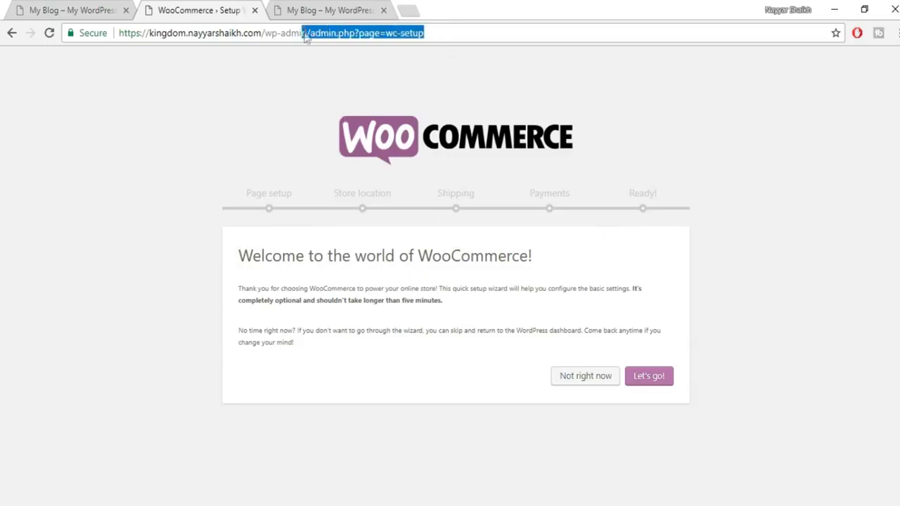
click(447, 68)
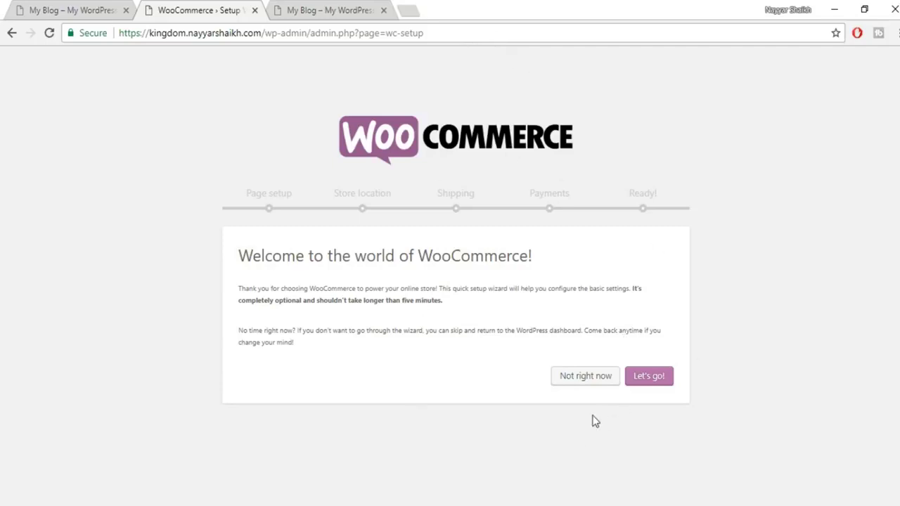
click(646, 389)
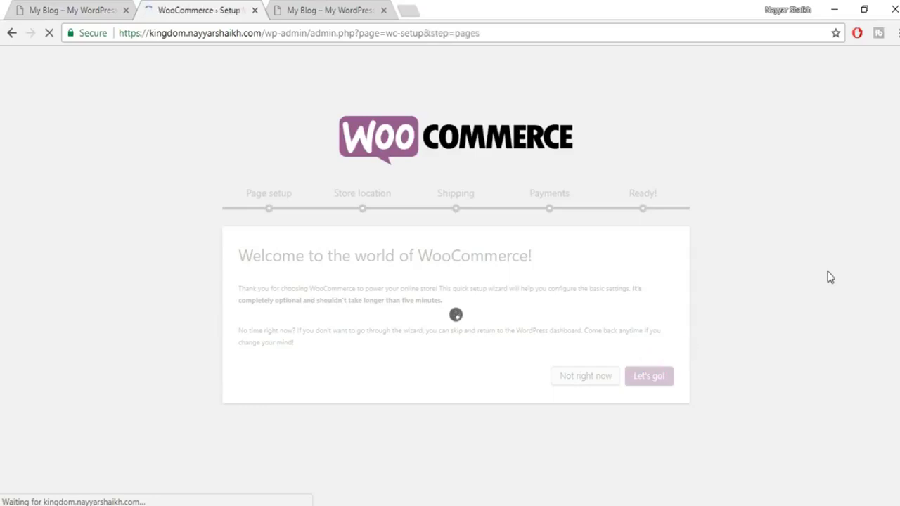
scroll(825, 275, down, 1)
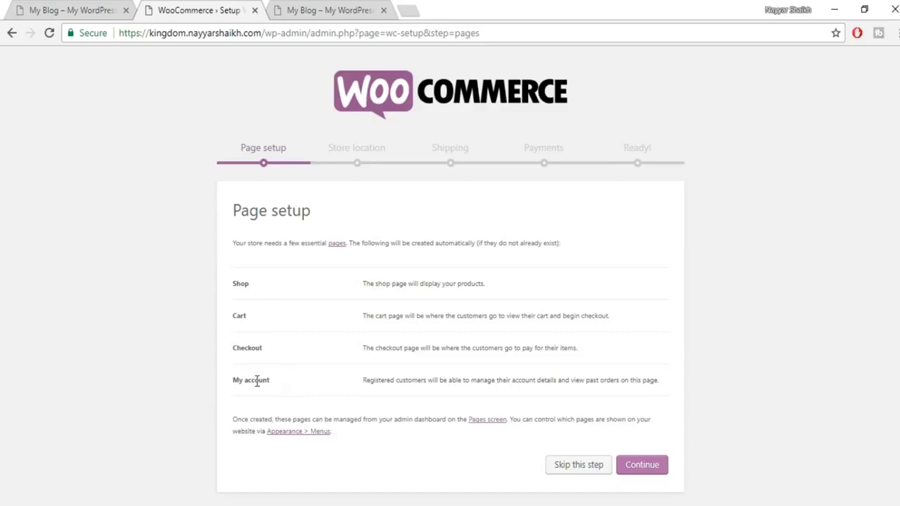
- Accept the Shop, Cart, Checkout and My account pages and set the location to India — Maharashtra
click(651, 472)
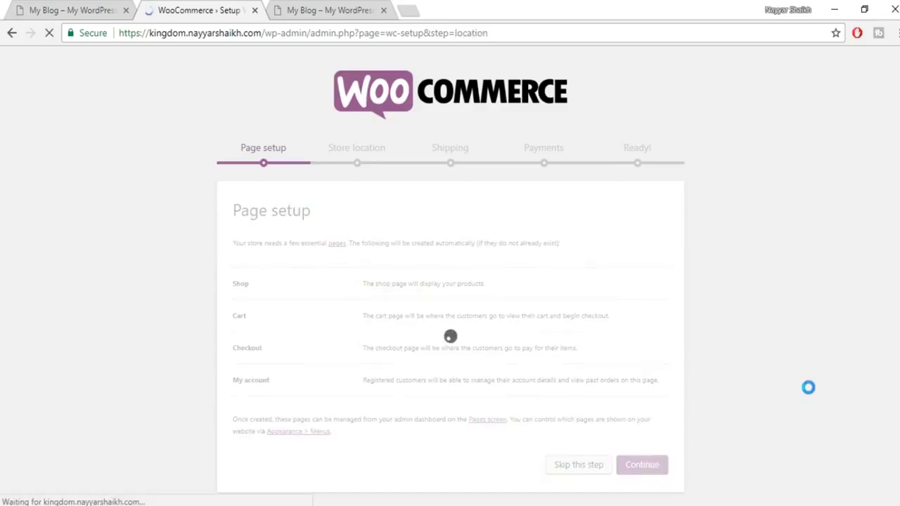
scroll(814, 380, down, 1)
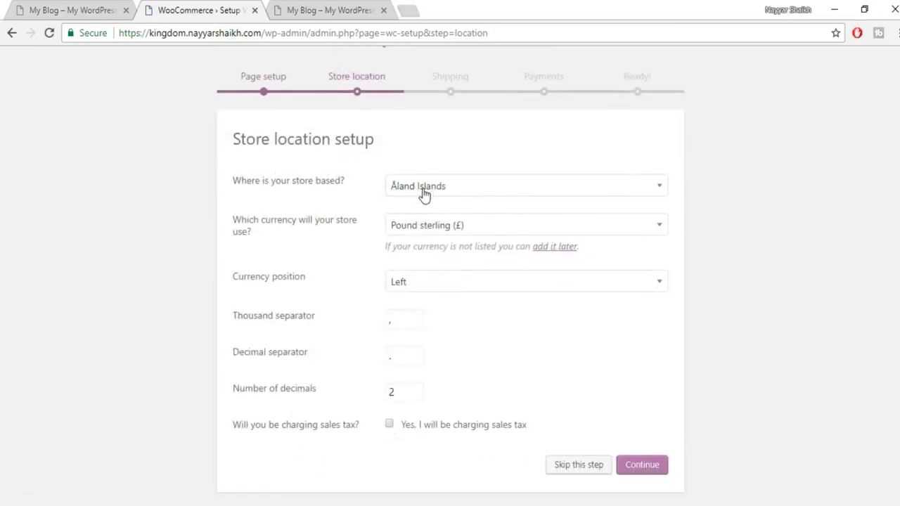
click(474, 196)
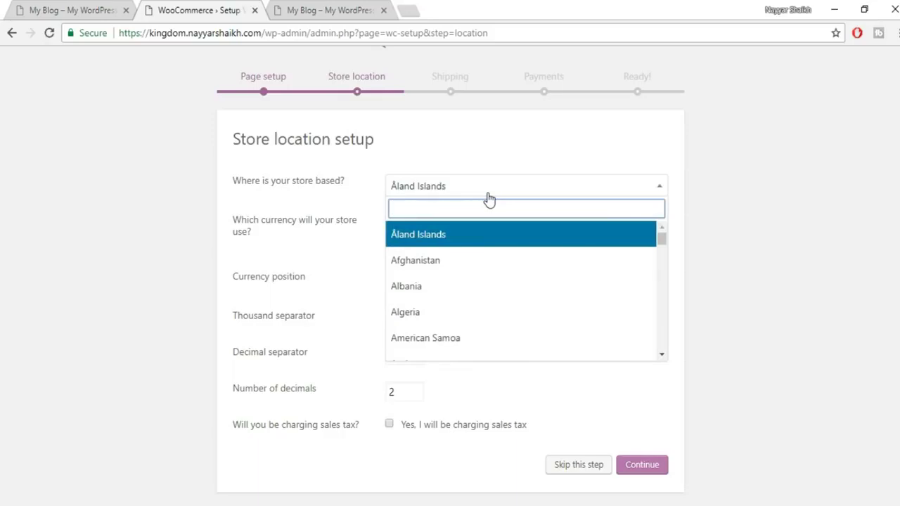
text(maha)
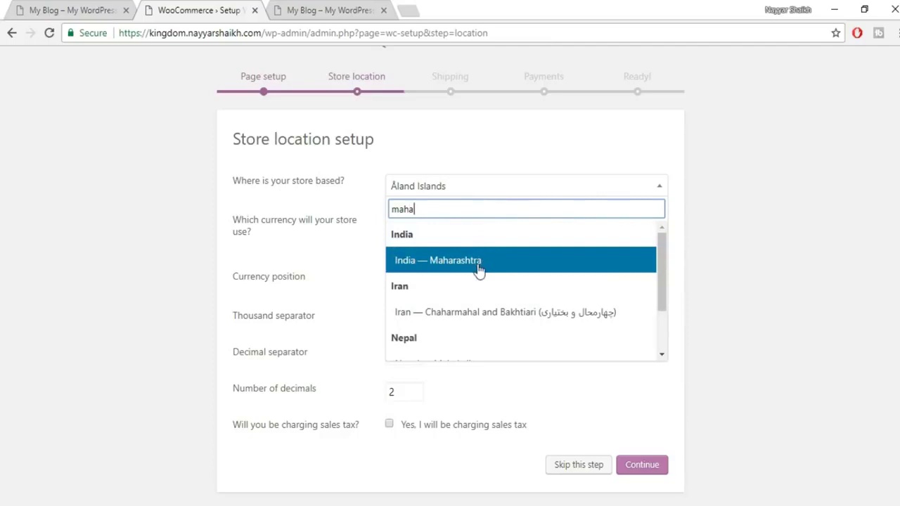
click(479, 265)
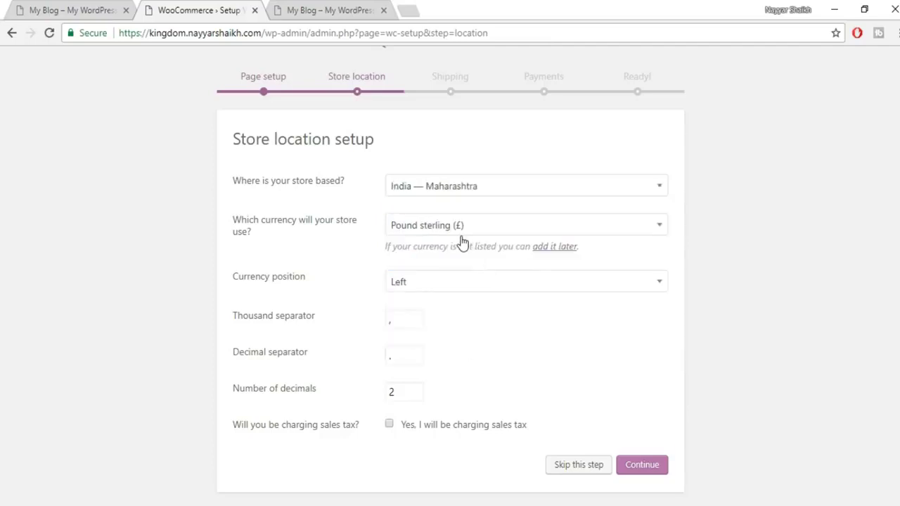
- Set the store currency to Indian rupee (₹) and save the store location step
click(471, 231)
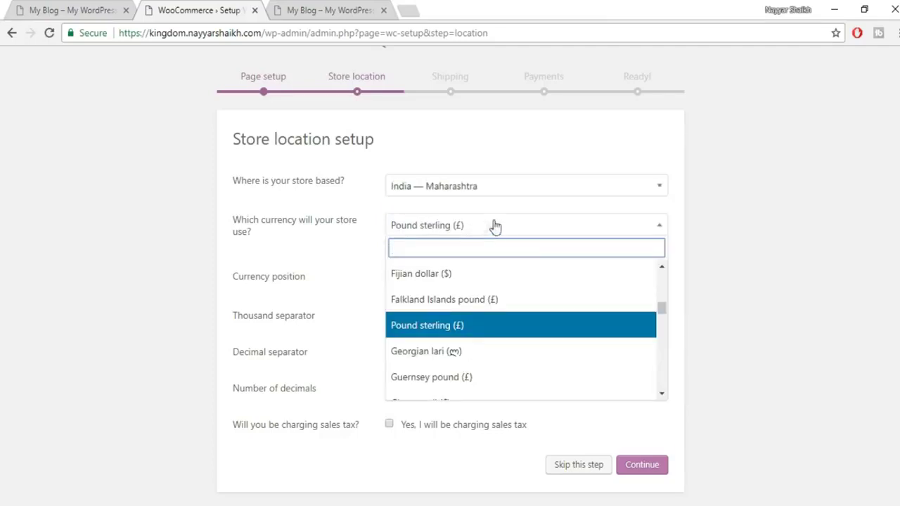
text(inr)
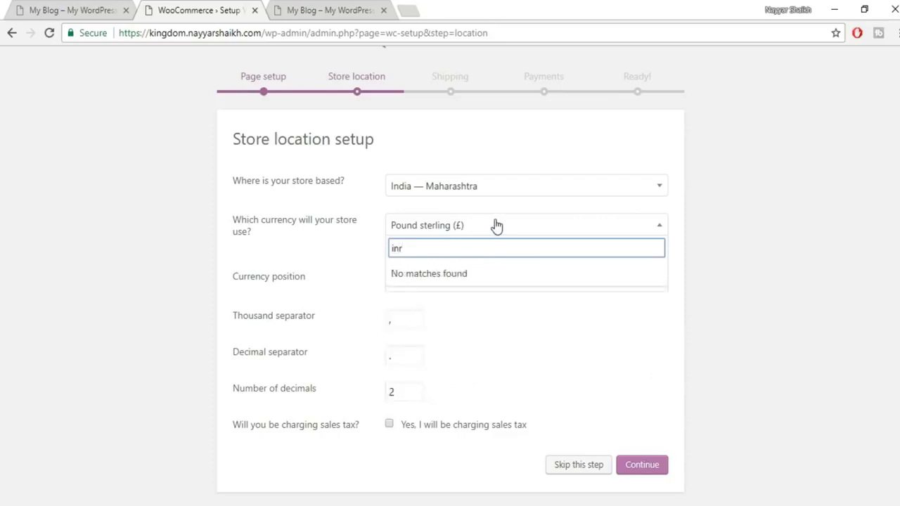
key(BackSpace)
text(dia)
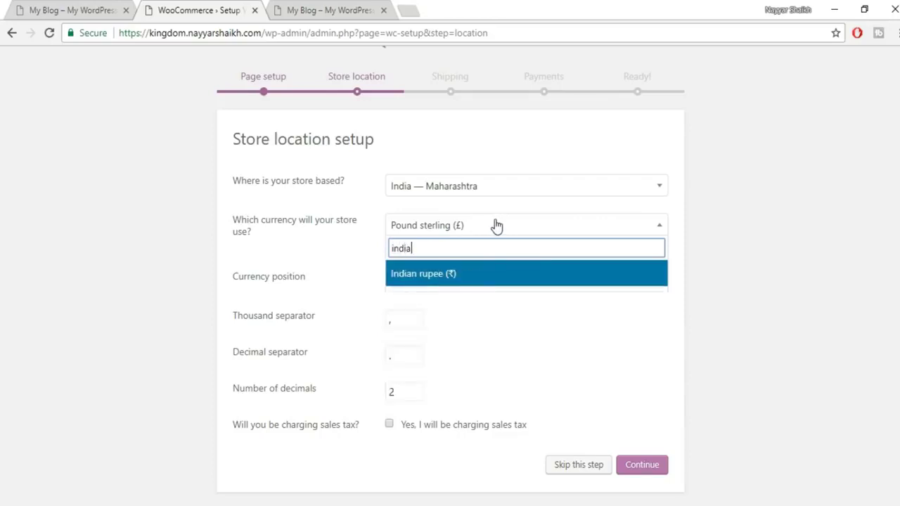
click(479, 276)
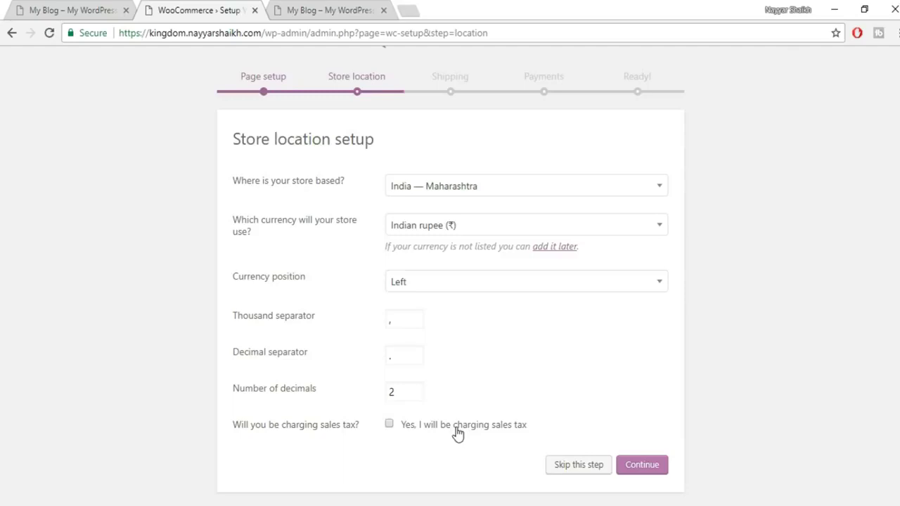
click(652, 468)
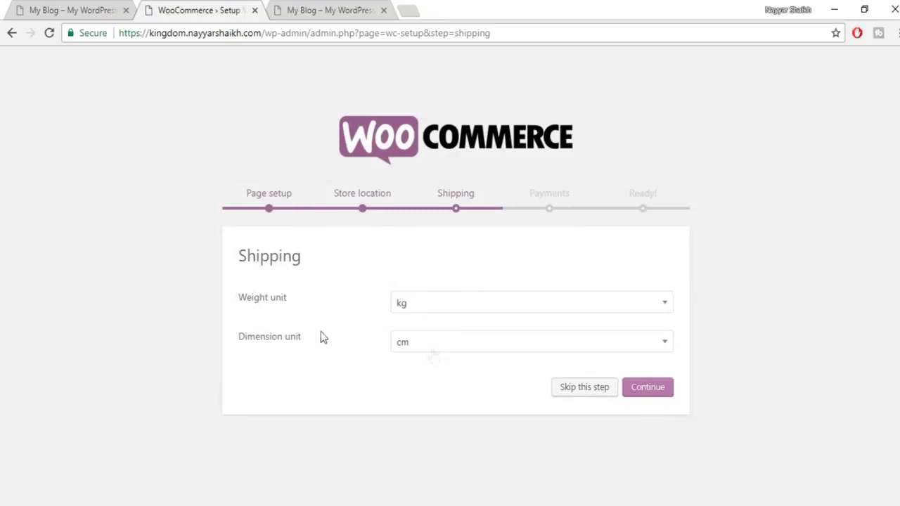
- Set the shipping weight unit to g, keep cm for dimensions, and continue
click(477, 309)
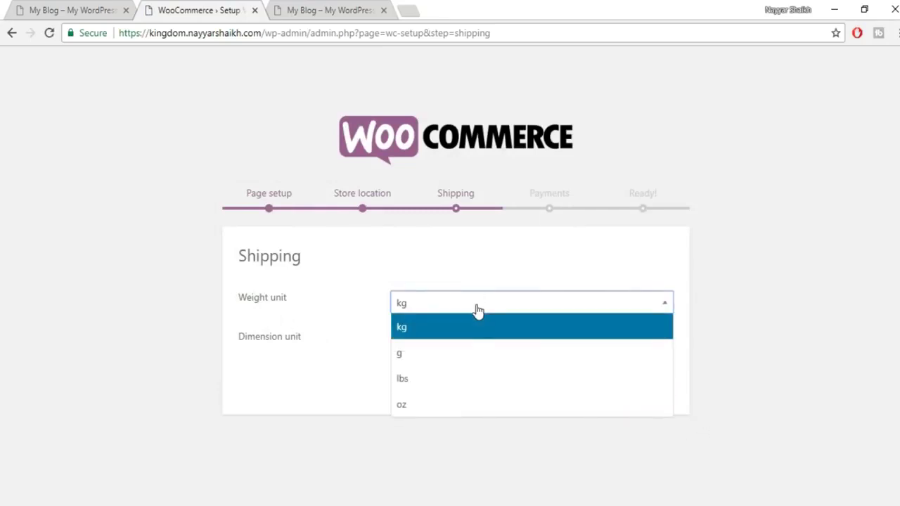
click(466, 356)
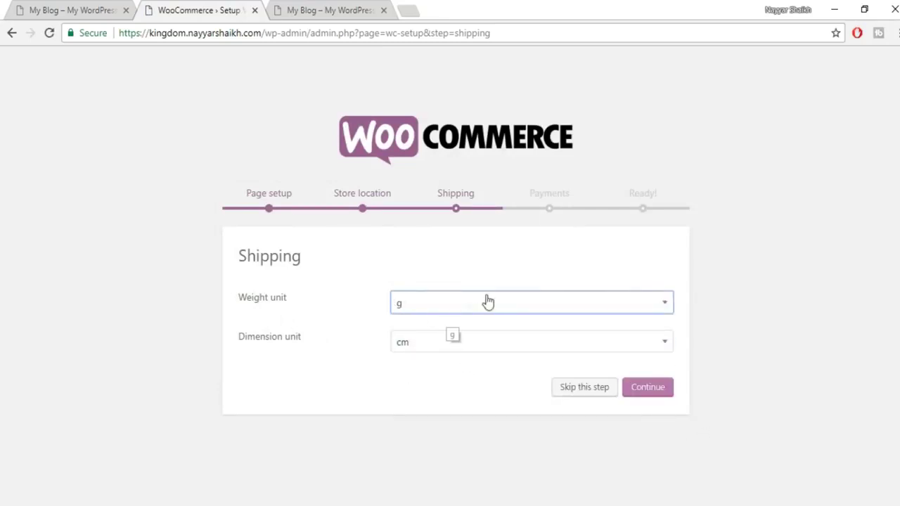
click(453, 350)
click(454, 382)
click(653, 396)
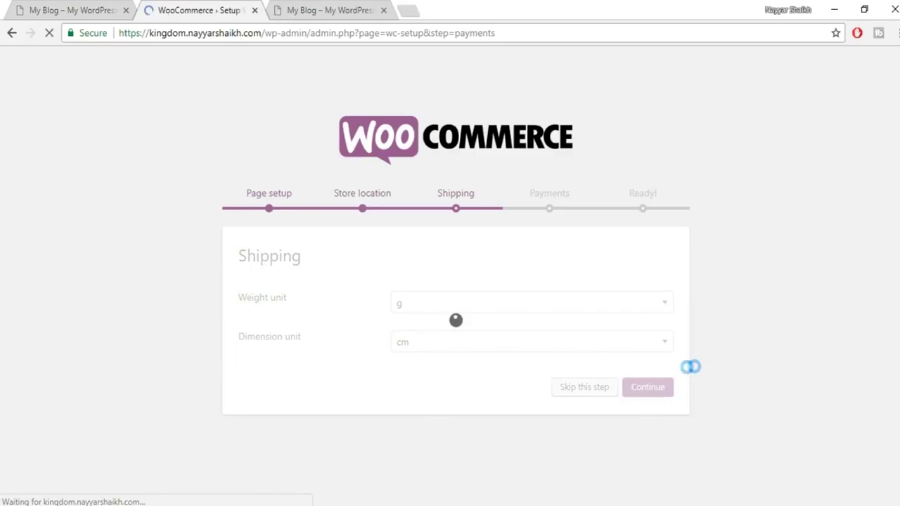
- Skip the payment methods and finish the wizard at the "Your store is ready!" screen
scroll(583, 241, down, 3)
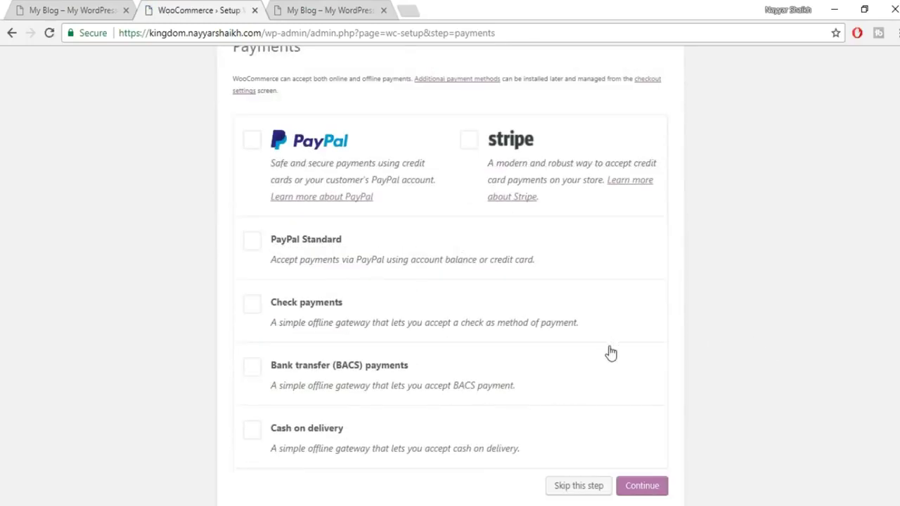
scroll(610, 353, up, 2)
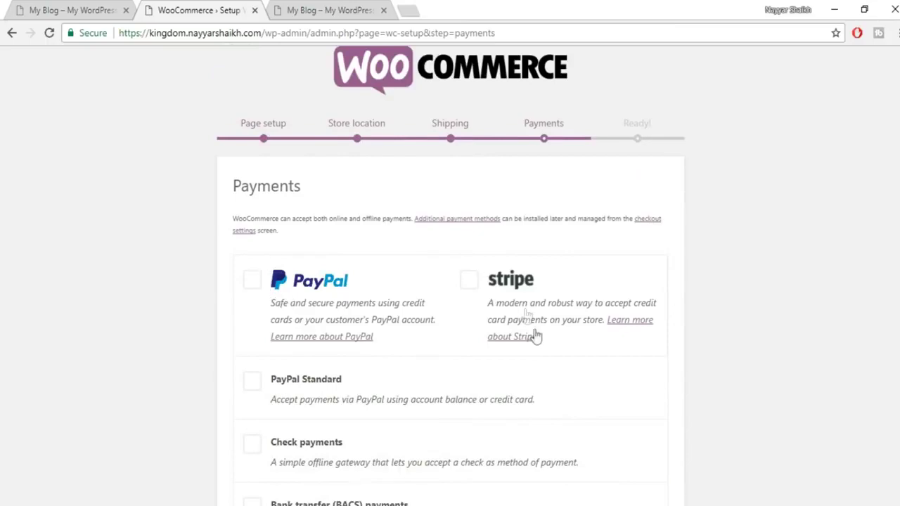
scroll(450, 275, down, 2)
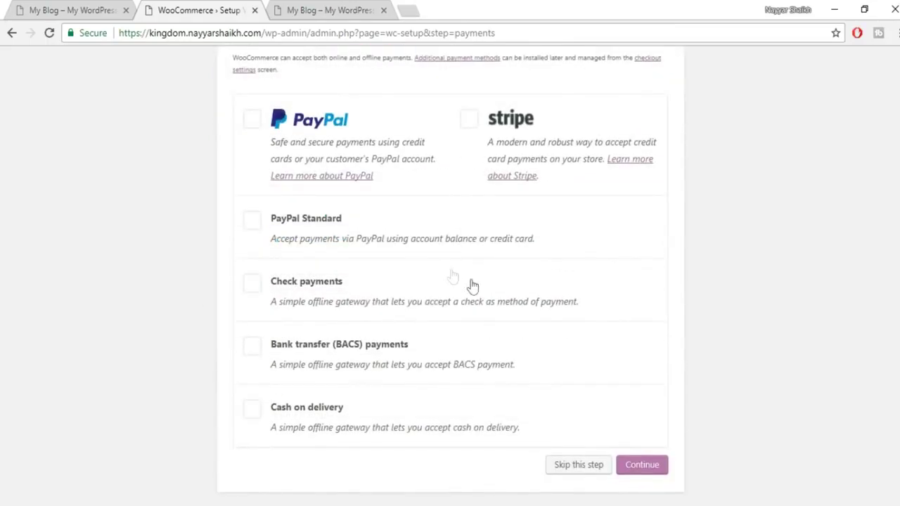
scroll(663, 413, up, 2)
scroll(663, 413, down, 2)
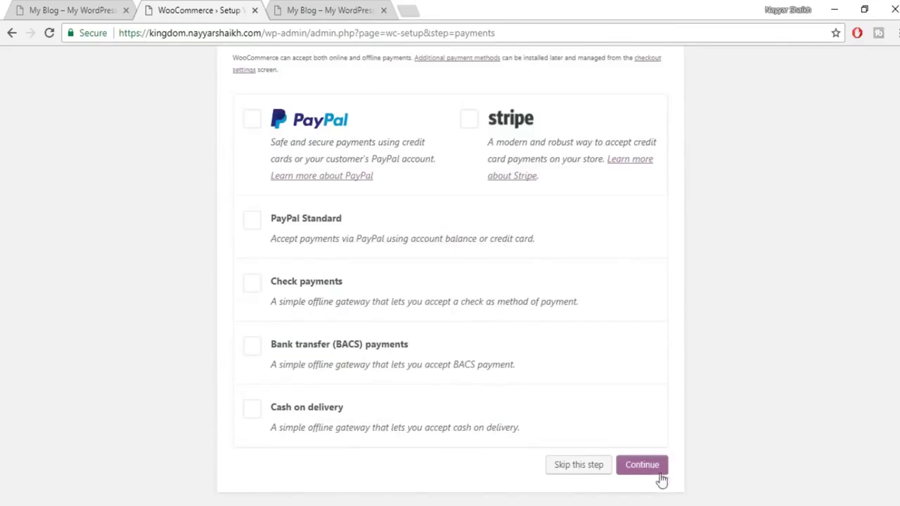
click(653, 474)
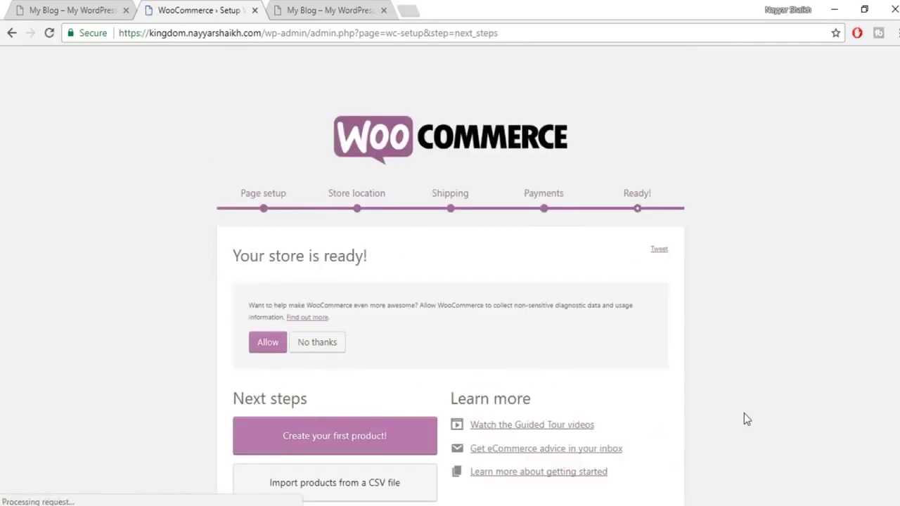
scroll(746, 420, down, 1)
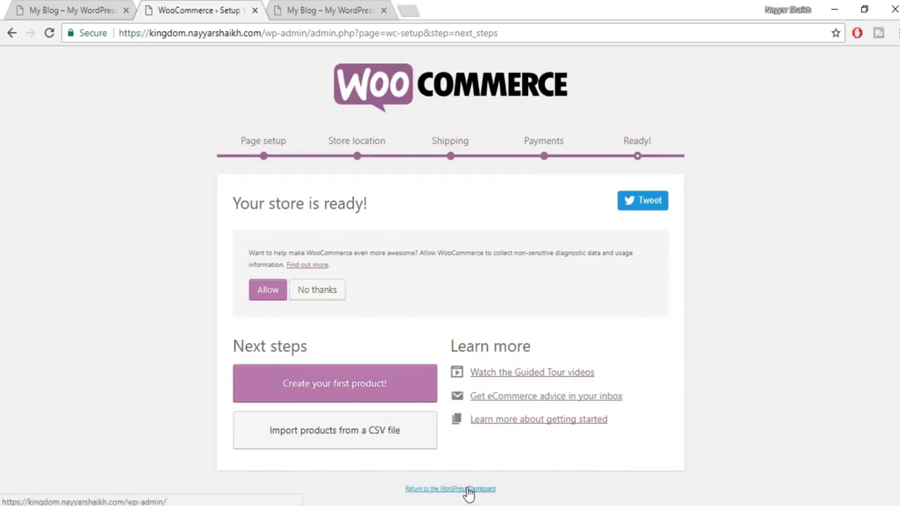
- Open the Codex guide on PHP memory and copy the define('WP_MEMORY_LIMIT', '96M') line
click(469, 490)
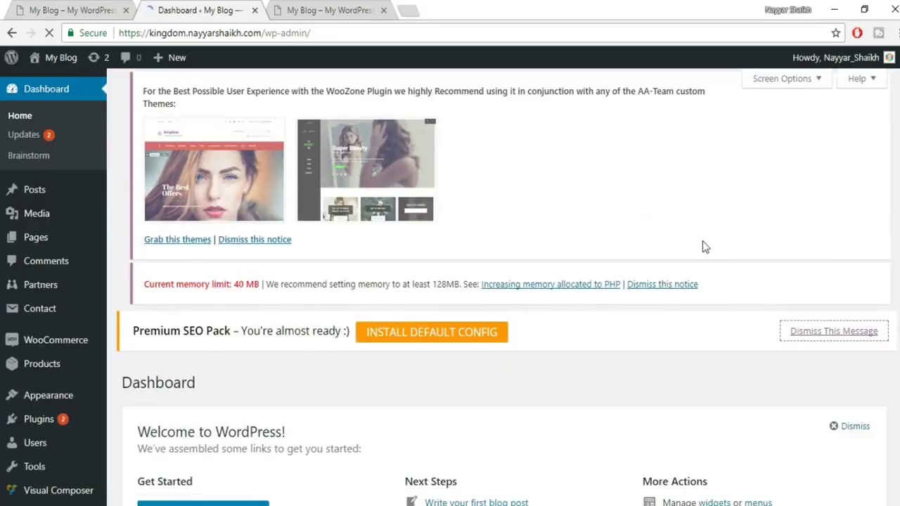
drag(131, 316, 252, 317)
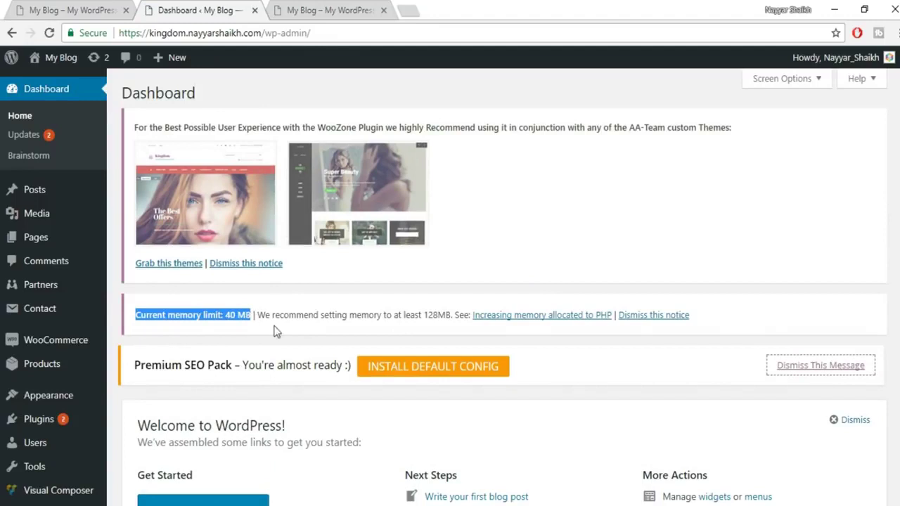
click(277, 322)
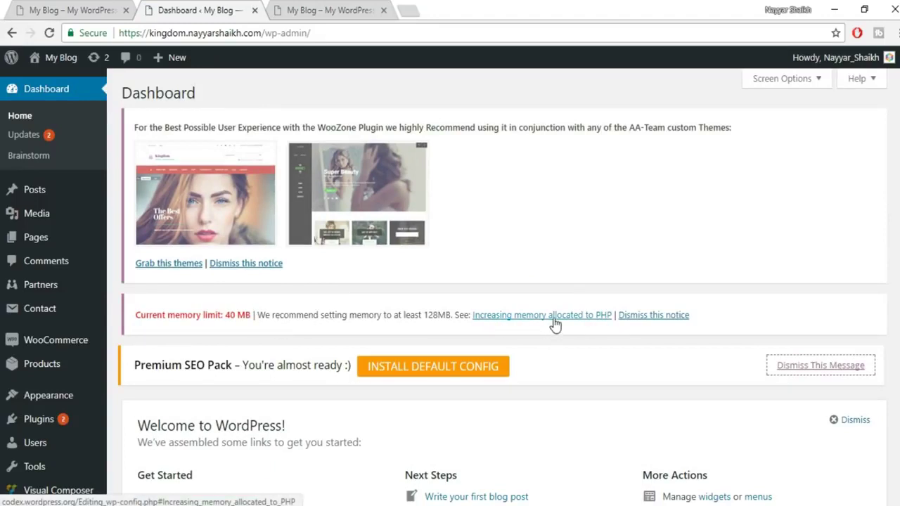
click(540, 325)
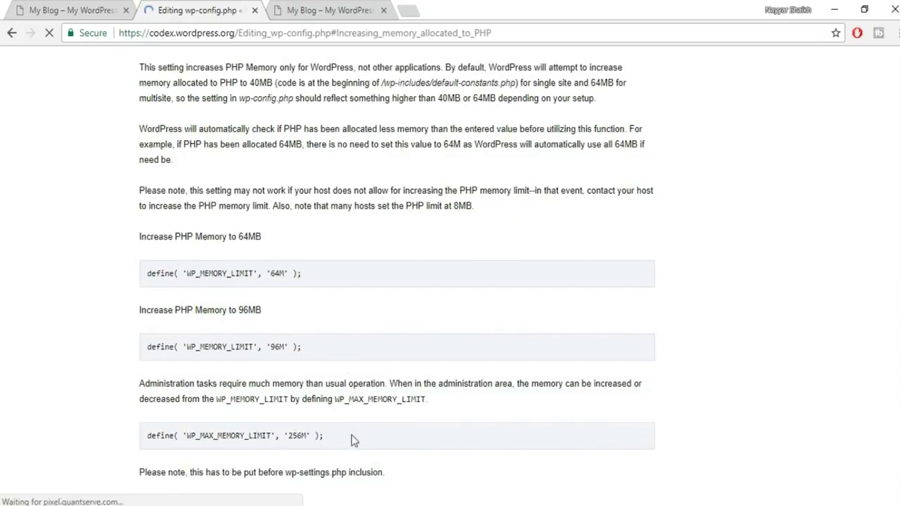
drag(307, 348, 147, 343)
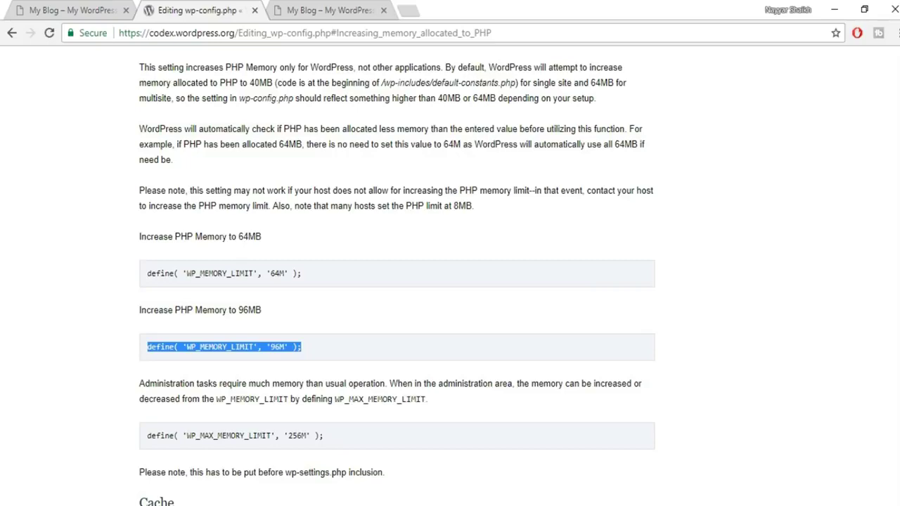
key(super)
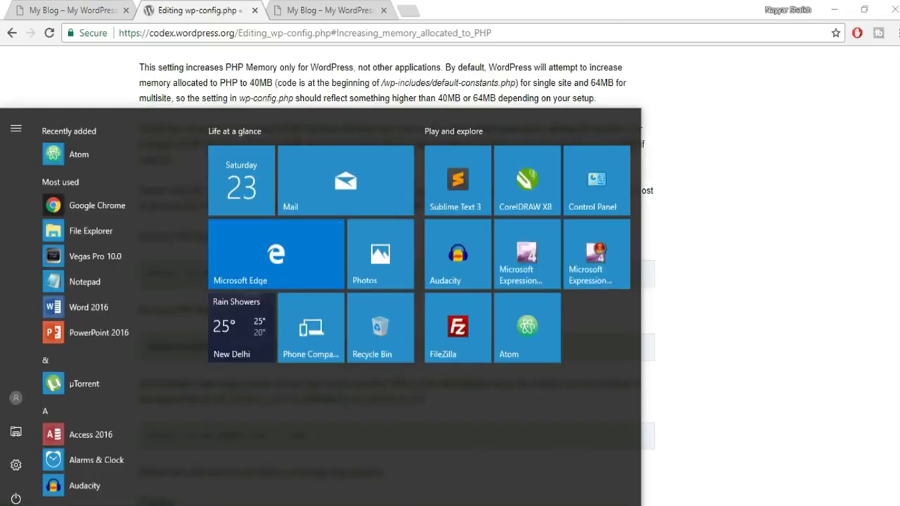
- Launch FileZilla, connect to the saved web server, and open the kingdom site folder
click(472, 326)
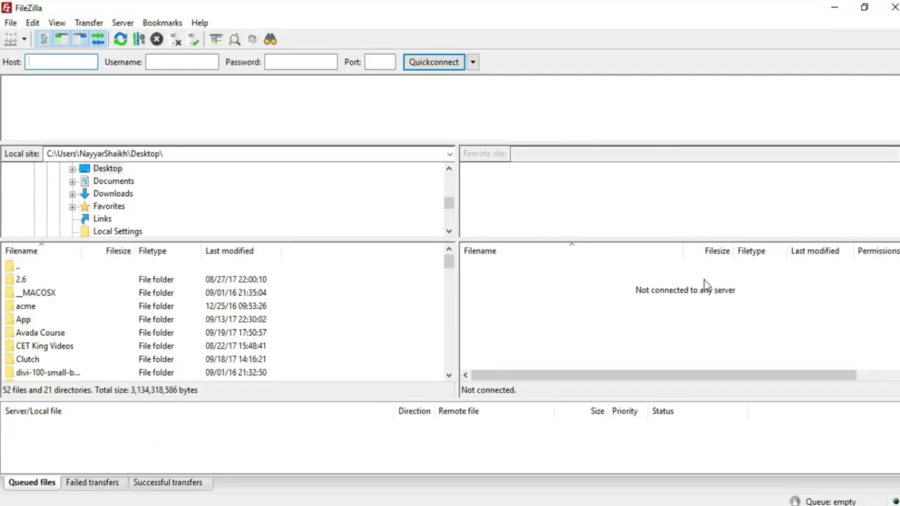
click(11, 39)
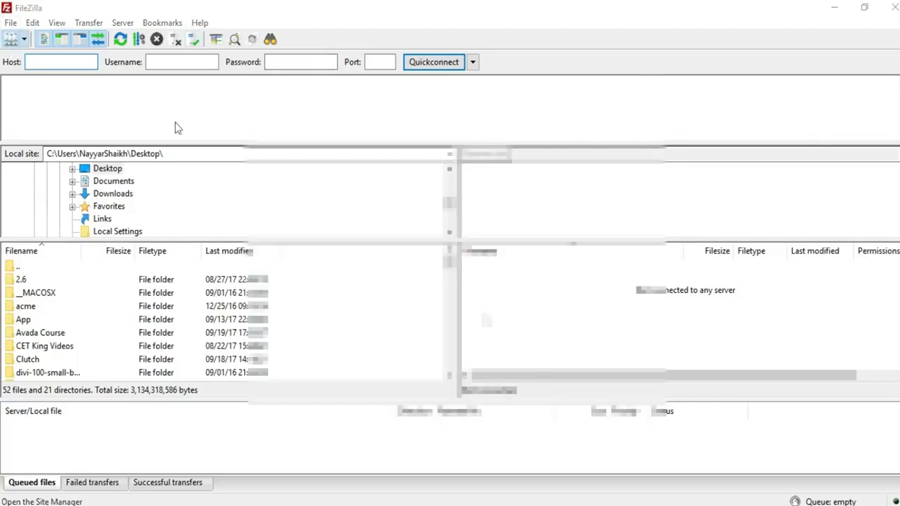
click(505, 419)
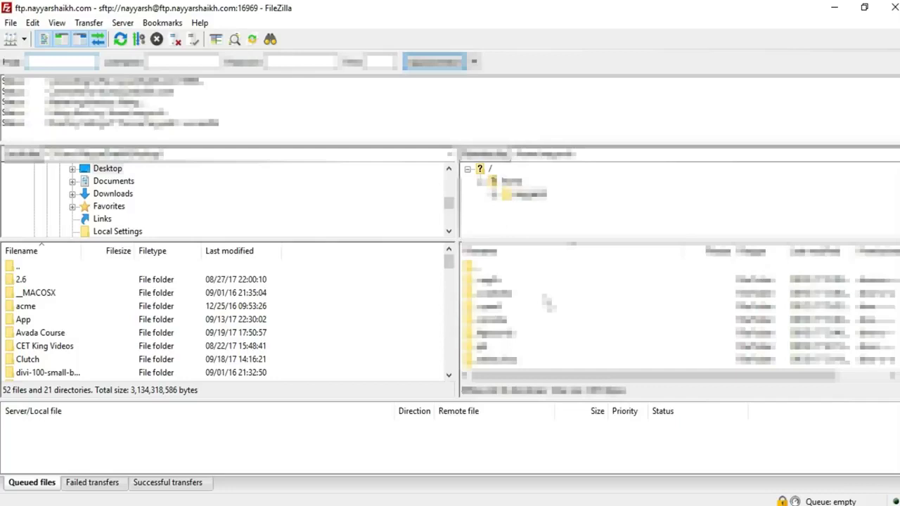
click(496, 194)
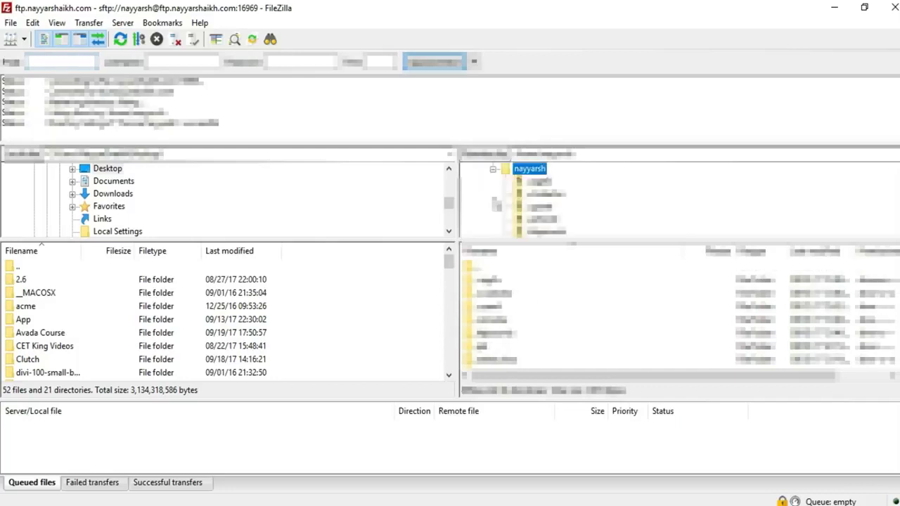
scroll(615, 217, down, 1)
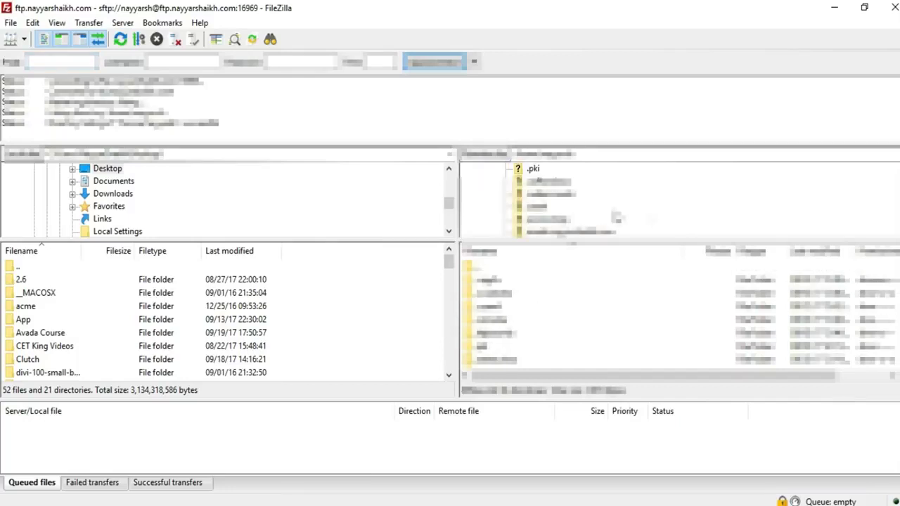
scroll(657, 218, down, 1)
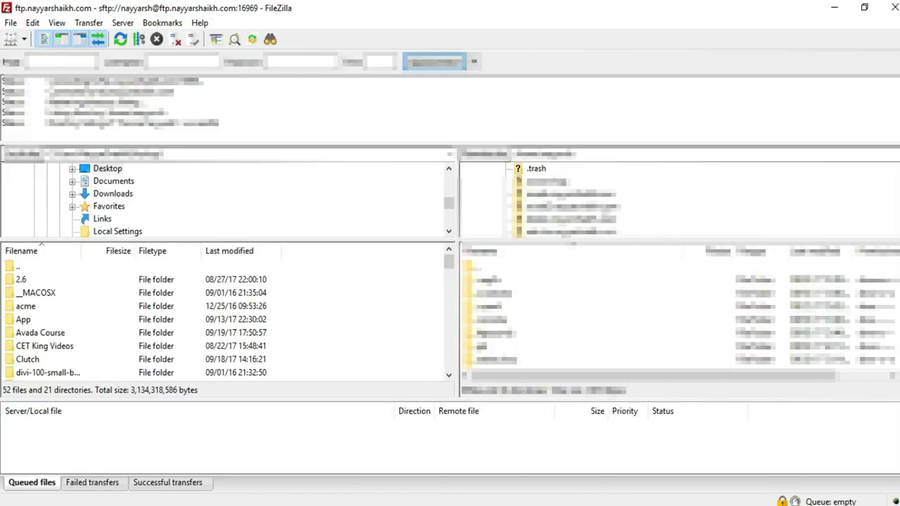
scroll(615, 211, down, 1)
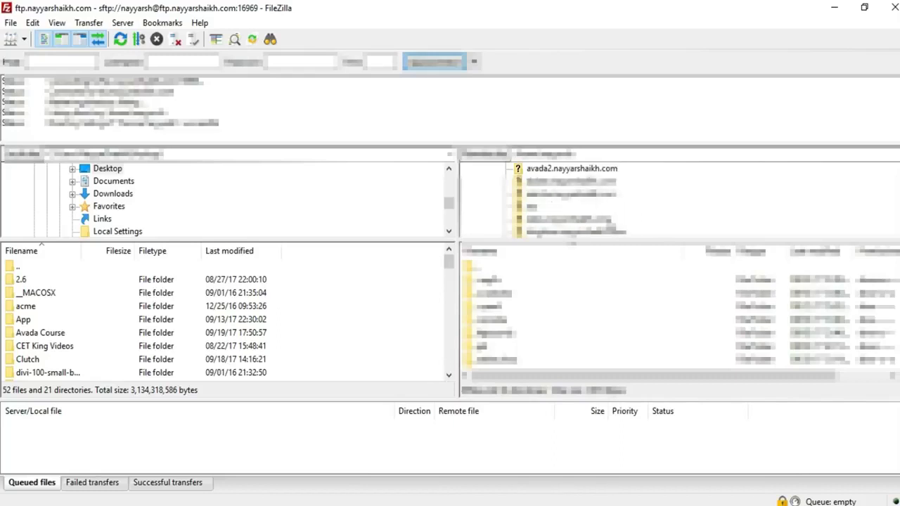
click(619, 219)
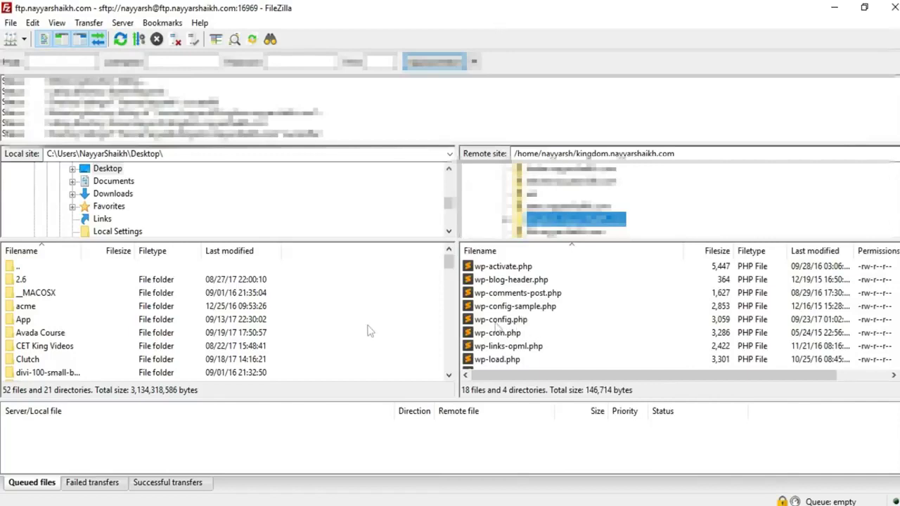
- Download wp-config.php to the local Desktop, dismiss the update notice, and show the desktop
scroll(366, 331, down, 7)
click(525, 321)
drag(531, 323, 403, 320)
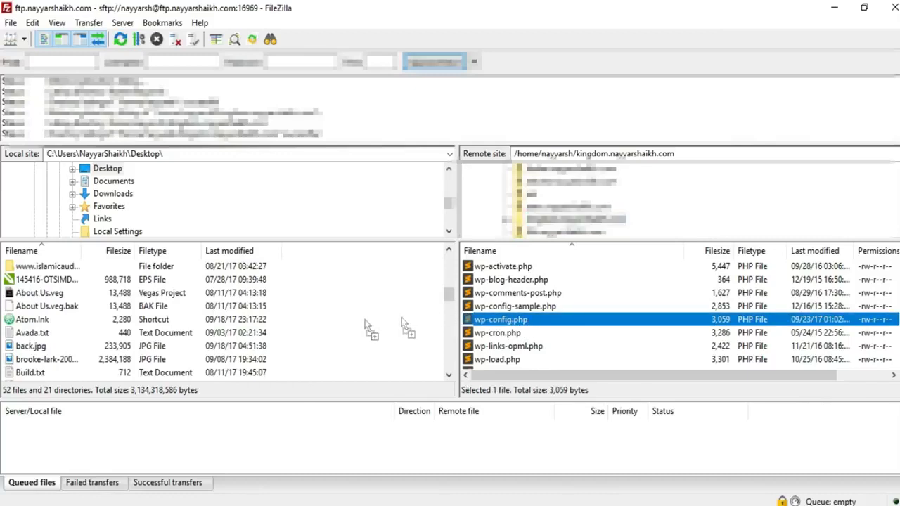
drag(289, 335, 309, 333)
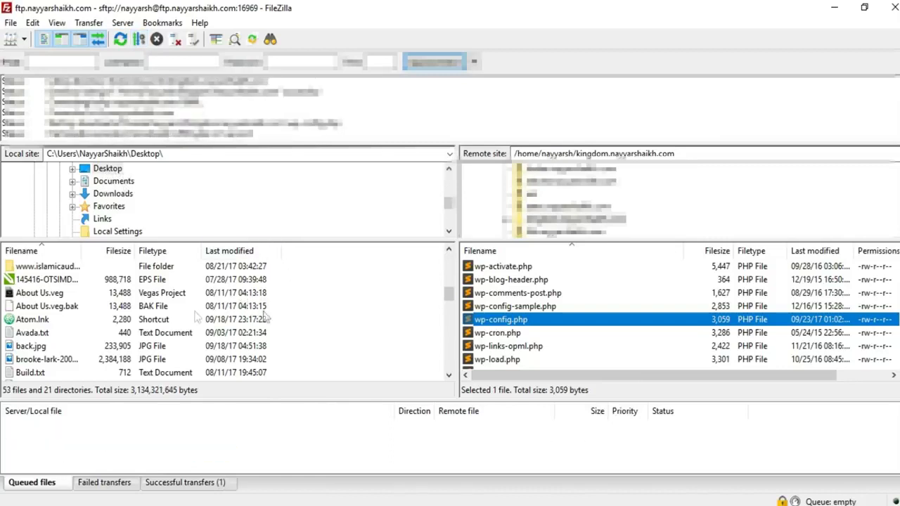
mouse_move(377, 505)
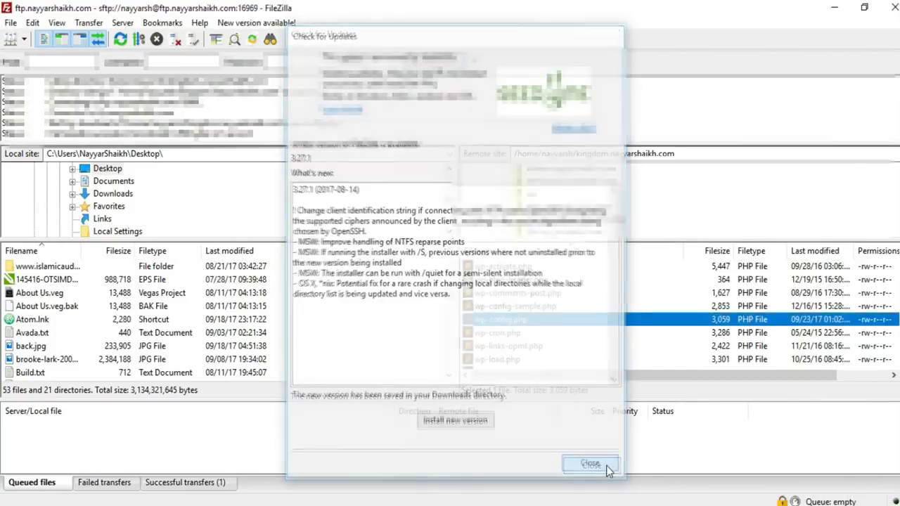
click(594, 467)
key(super+d)
- Open the downloaded wp-config.php on the Desktop in Sublime Text
mouse_move(585, 97)
click(587, 107)
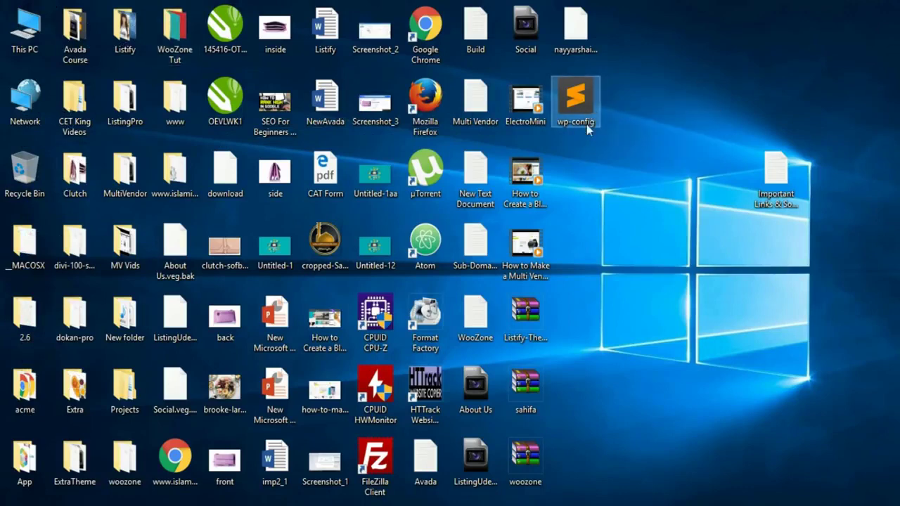
right_click(577, 104)
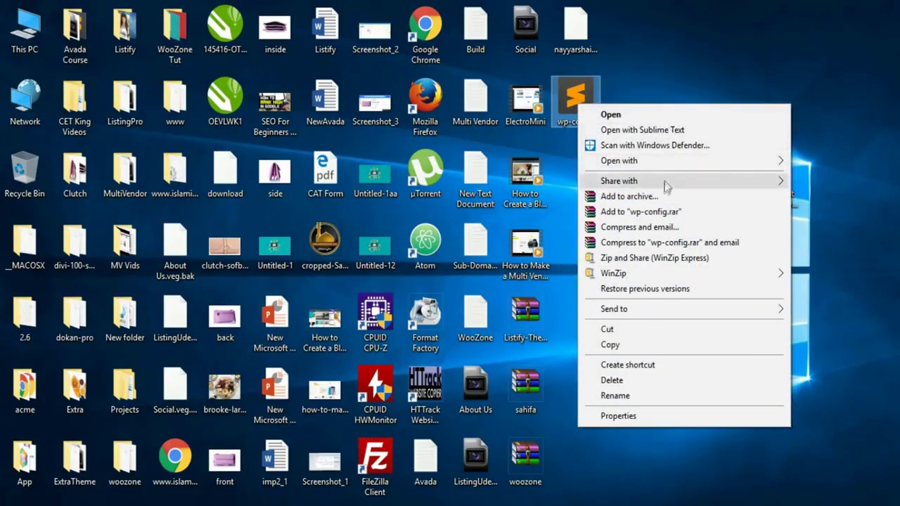
click(573, 104)
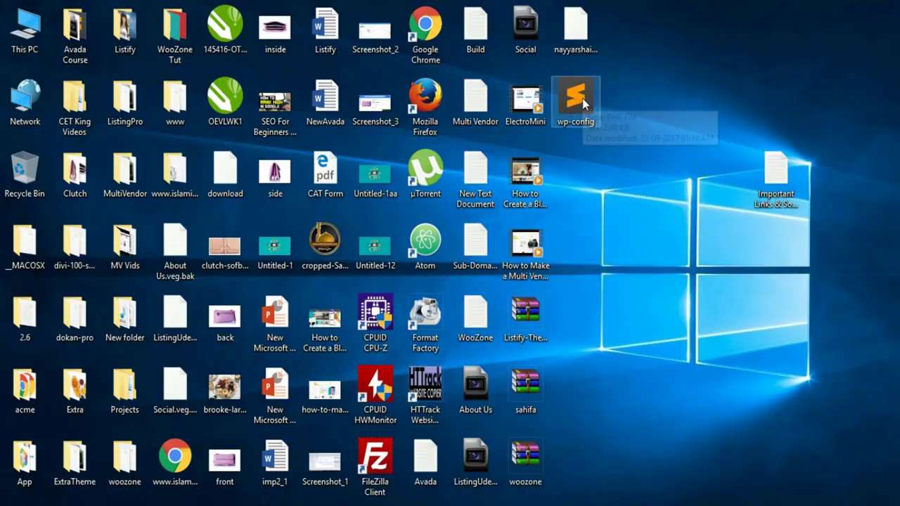
double_click(578, 112)
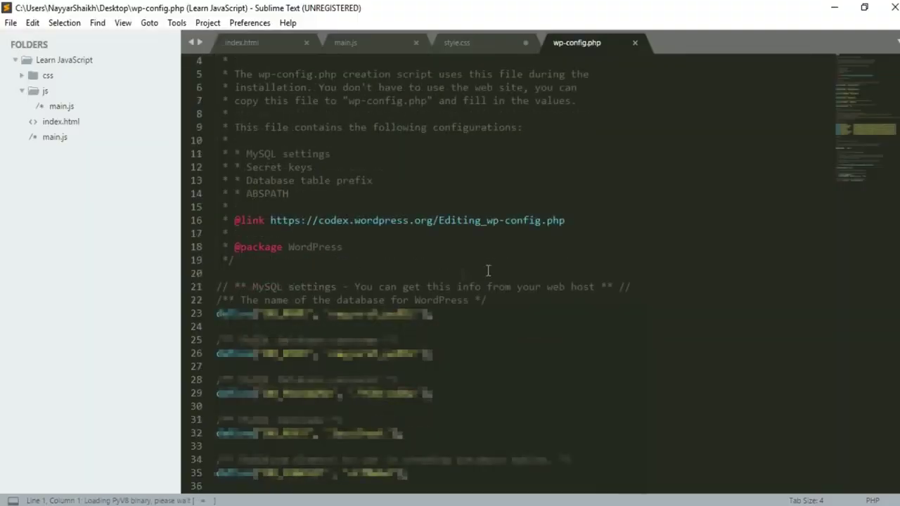
- Paste the WP_MEMORY_LIMIT definition on a new line after the header comment and save
click(243, 273)
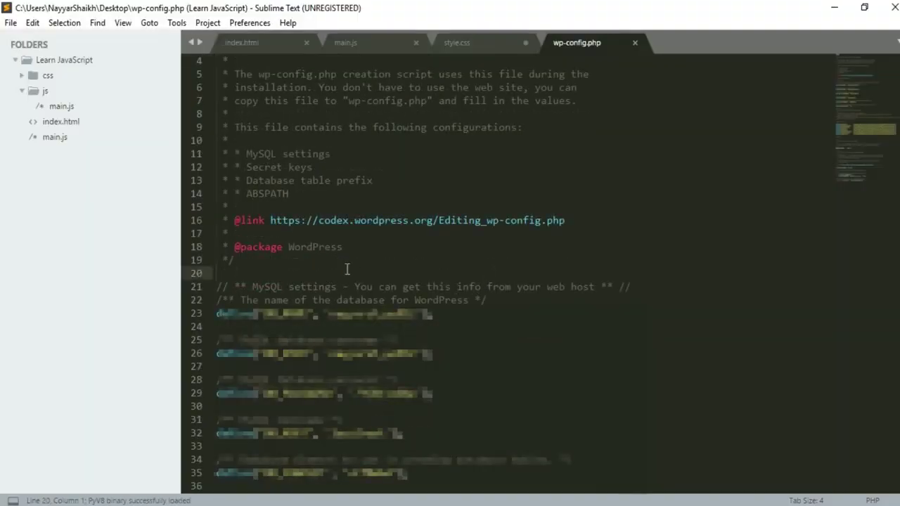
key(Return)
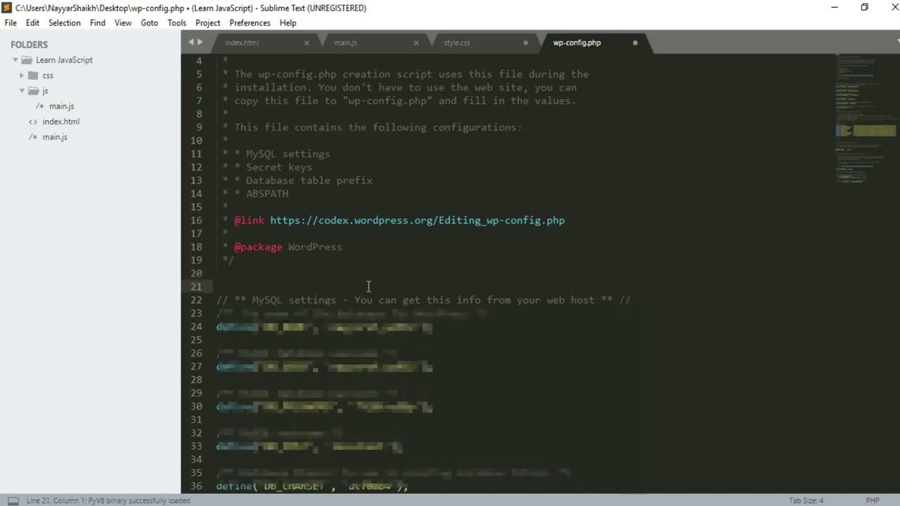
click(240, 274)
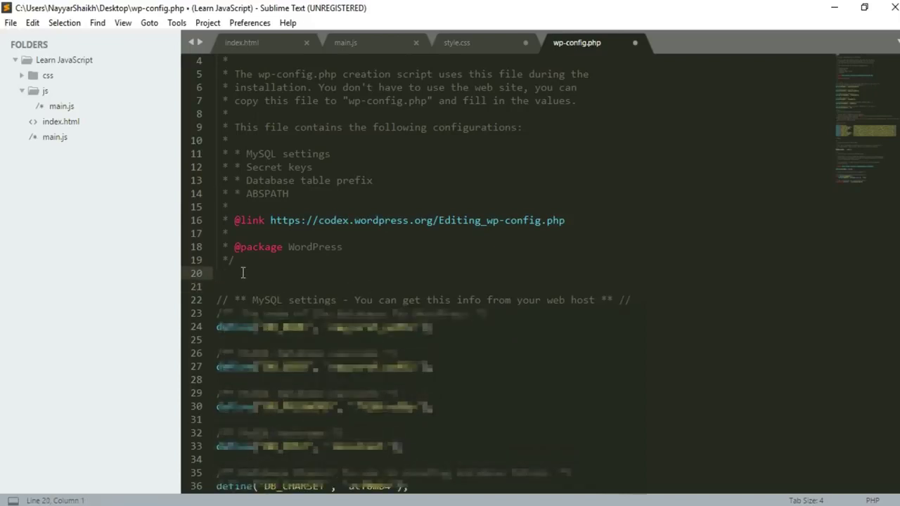
key(Return)
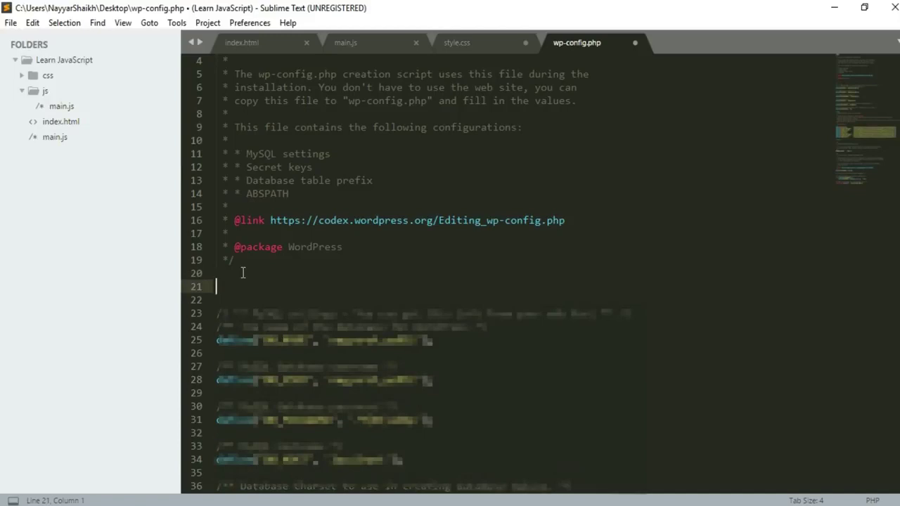
text(define( 'WP_MEMORY_LIMIT', '96M' );)
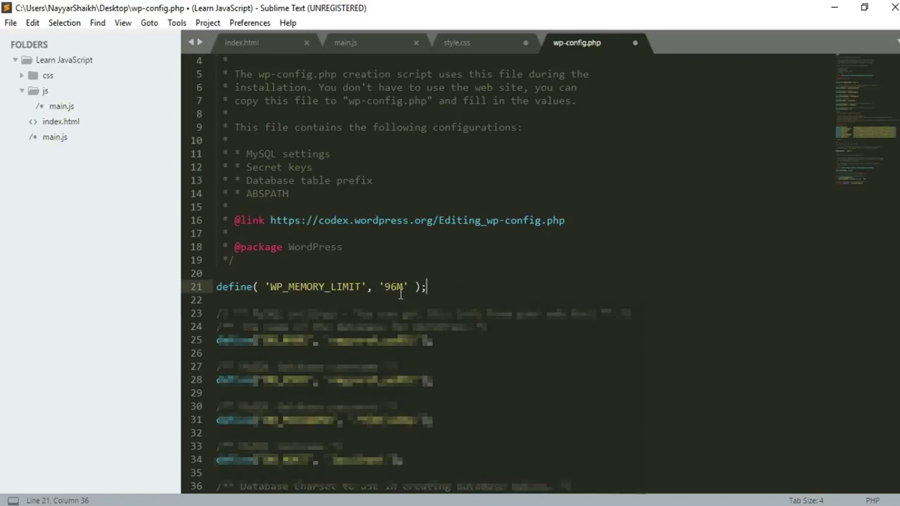
key(ctrl+s)
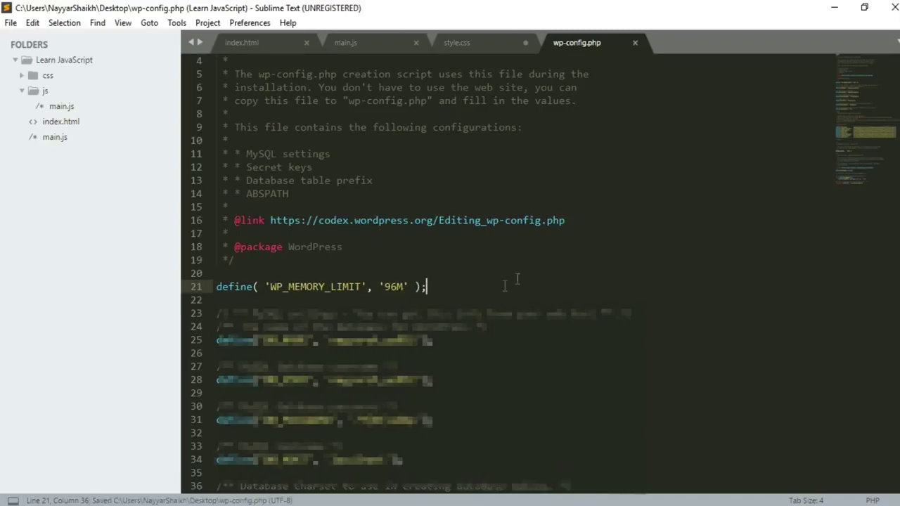
- Change the WP_MEMORY_LIMIT value from 96M to 128M
click(400, 287)
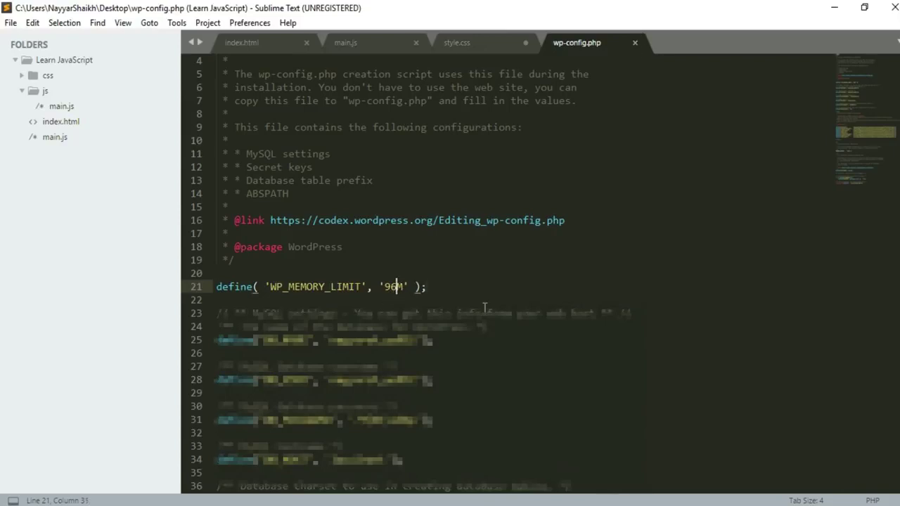
key(BackSpace)
key(BackSpace)
text(128)
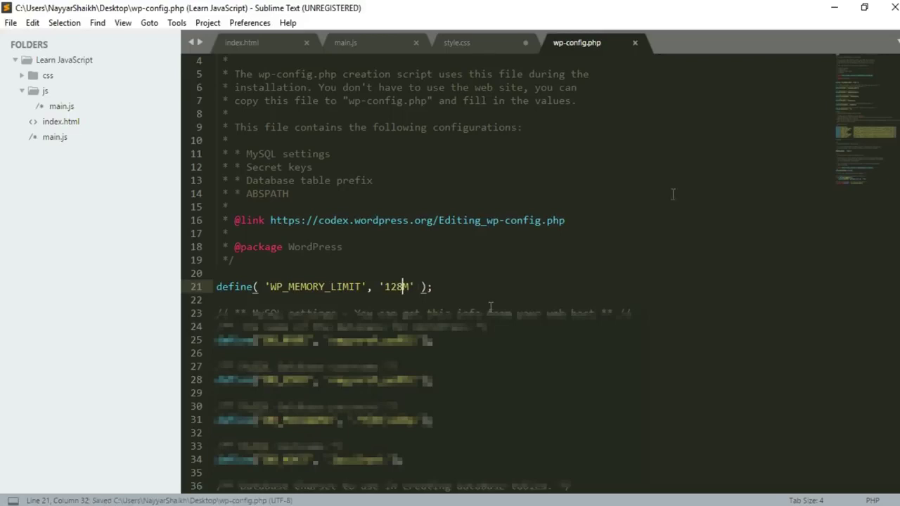
- Save the 128M edit and refresh FileZilla's local file list
key(ctrl+s)
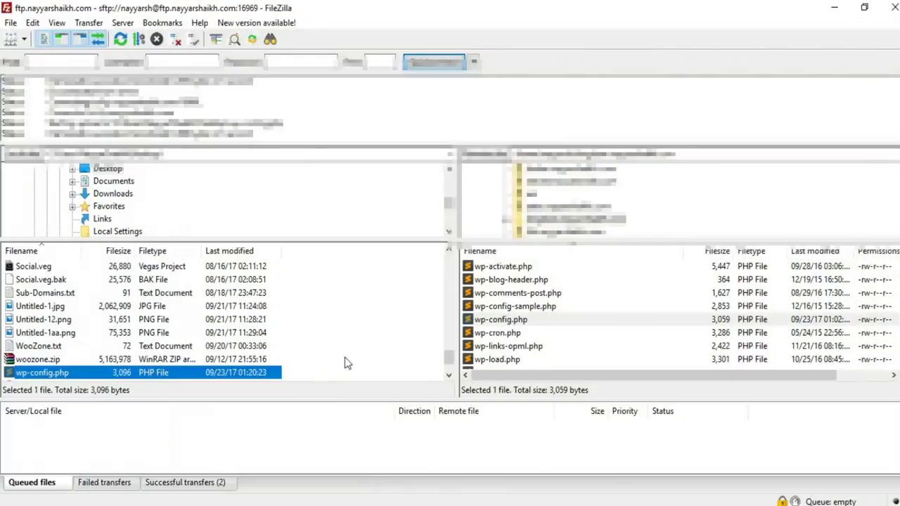
right_click(353, 326)
click(400, 437)
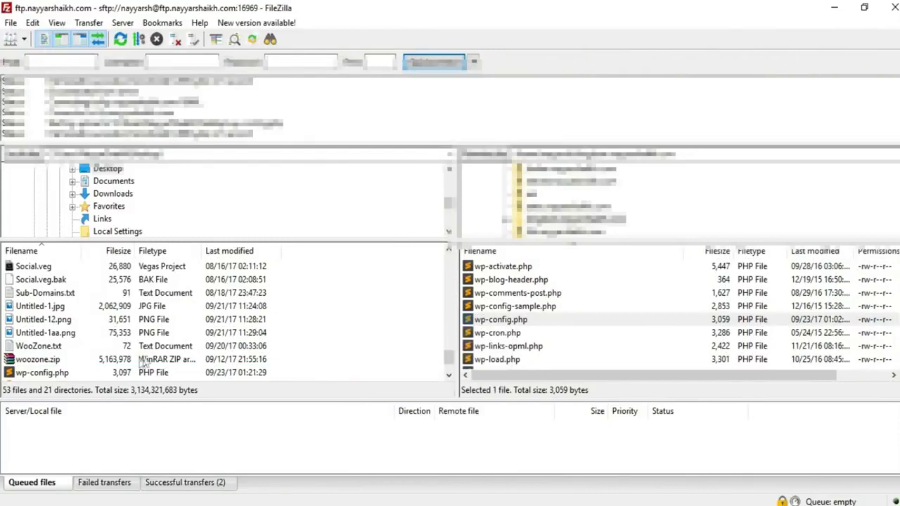
- Upload wp-config.php, overwriting the server copy, and reload the WordPress dashboard
drag(34, 375, 558, 313)
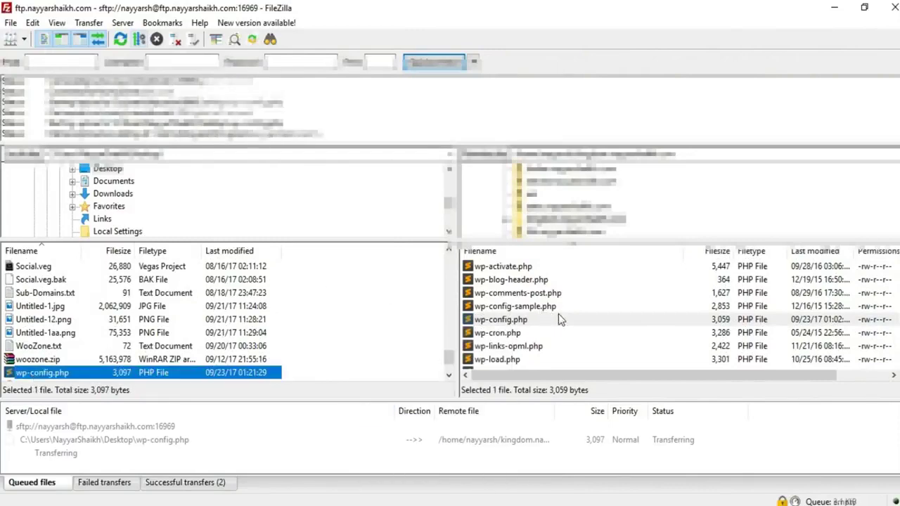
click(564, 352)
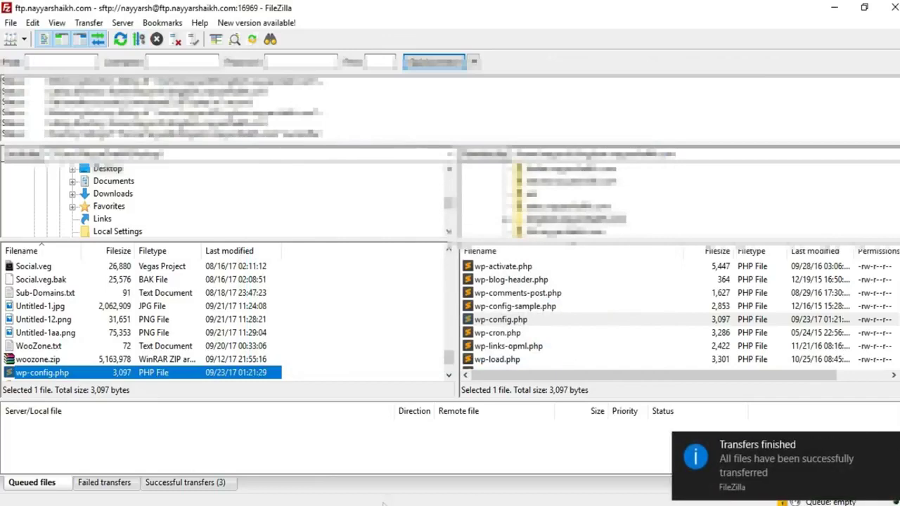
key(alt+Tab)
click(49, 33)
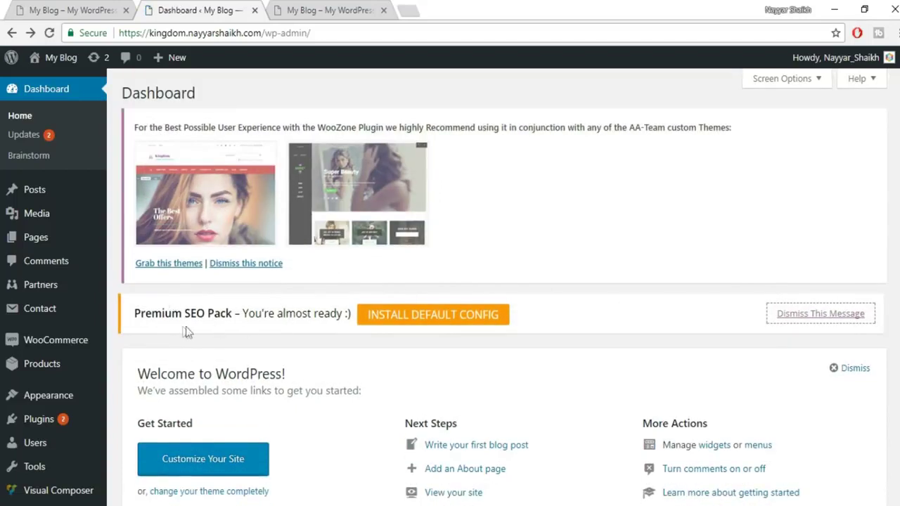
- Dismiss the Premium SEO Pack notice and reload the blog's front page, comparing it with the demo
click(832, 320)
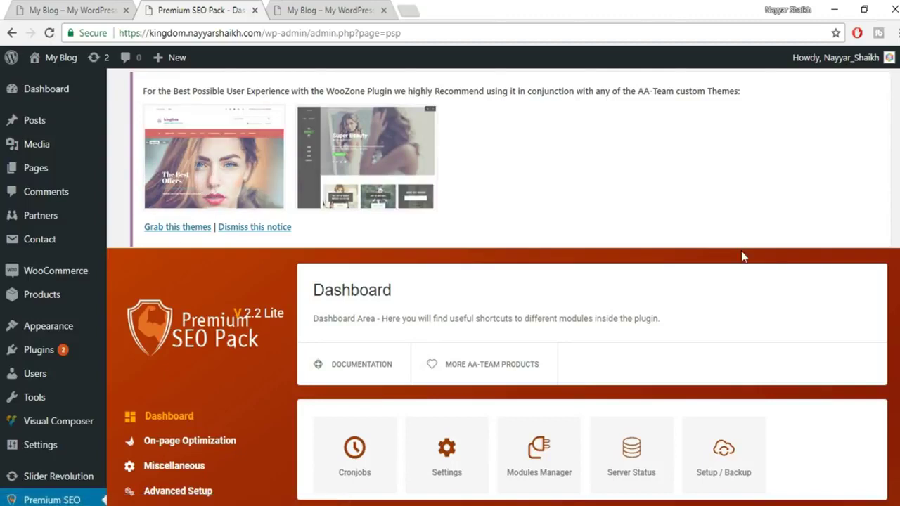
click(314, 10)
click(48, 34)
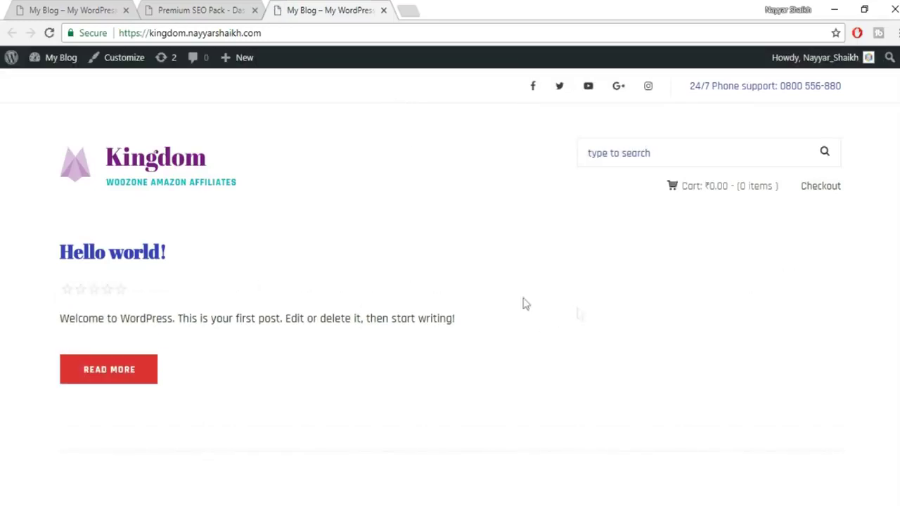
click(47, 7)
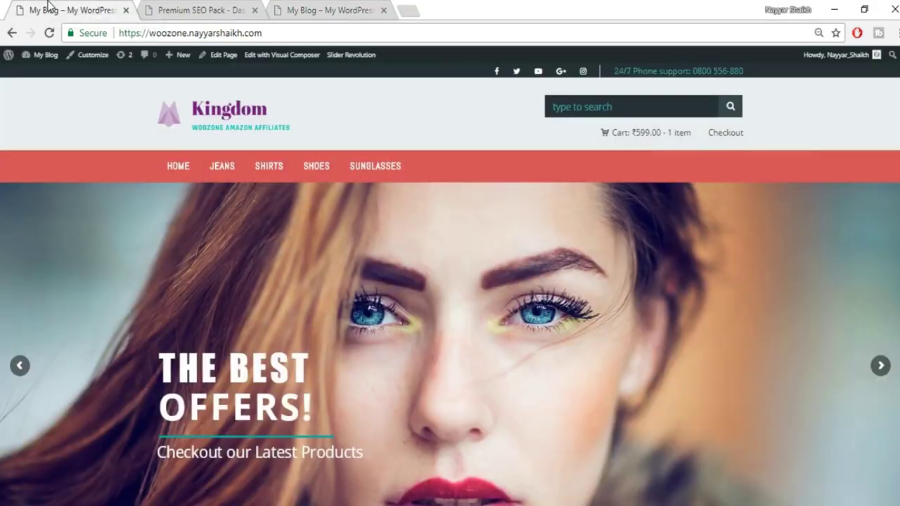
click(376, 11)
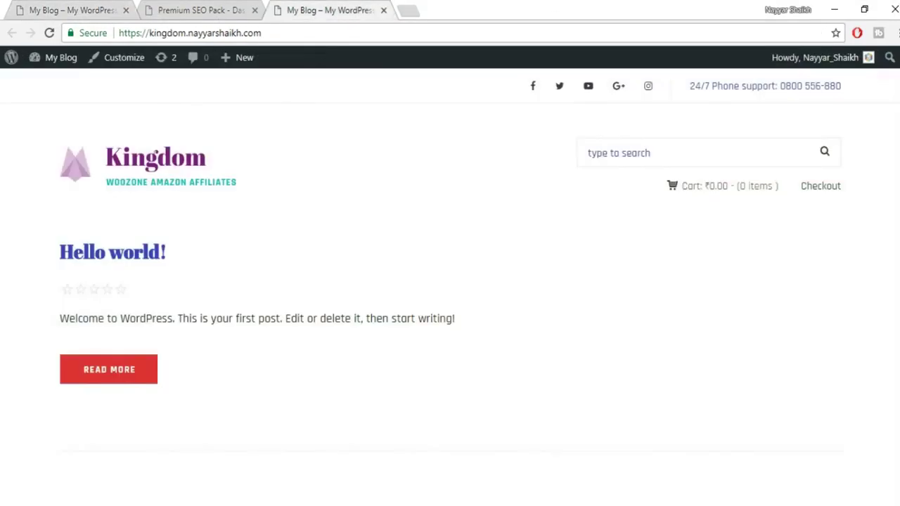
- Zoom the blog page out to 75% and compare it with the demo storefront
click(895, 32)
click(817, 166)
click(821, 166)
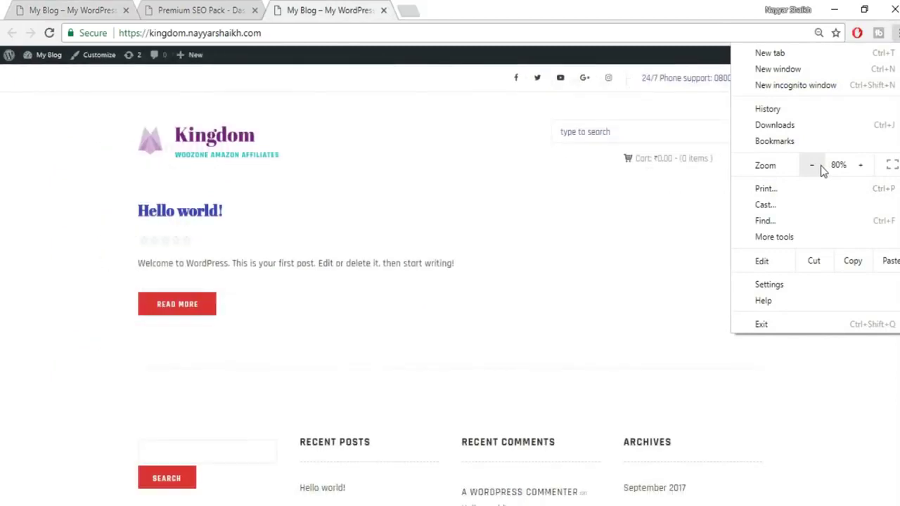
click(812, 166)
click(606, 257)
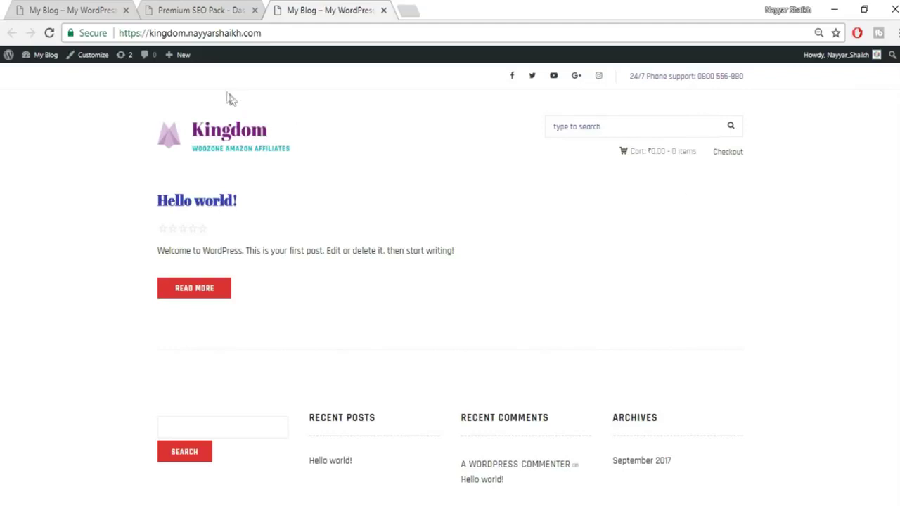
click(49, 9)
- Open the Customizer's Additional CSS editor and the Notepad file of prepared CSS rules
click(89, 62)
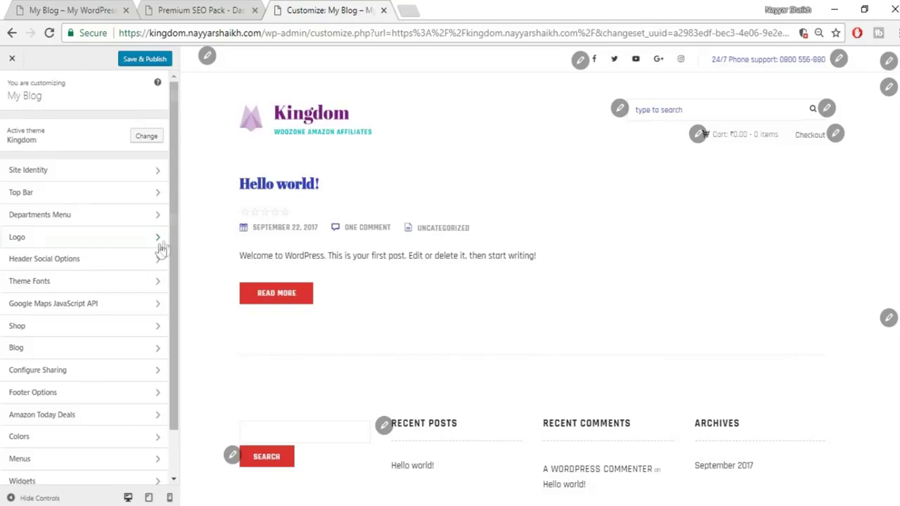
scroll(162, 246, down, 2)
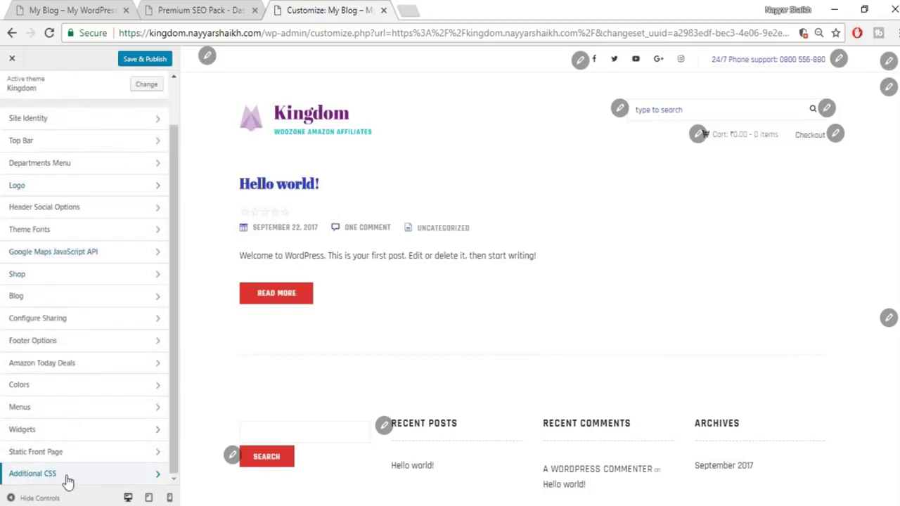
click(67, 477)
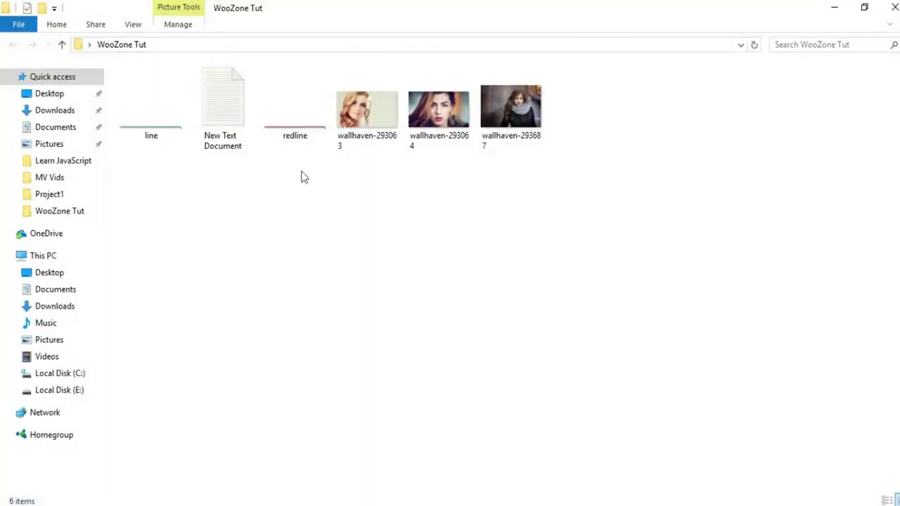
click(226, 133)
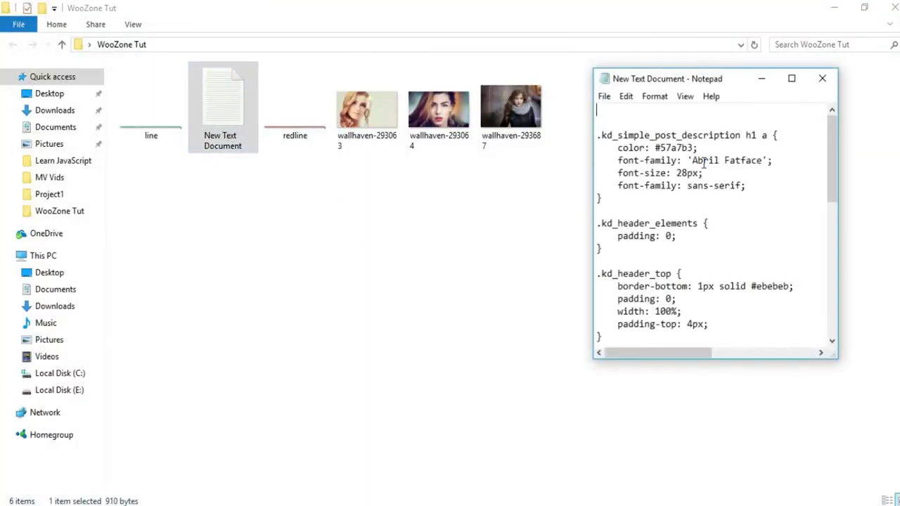
- Copy all the prepared CSS from a maximized Notepad and focus the Additional CSS box
click(791, 78)
key(ctrl+a)
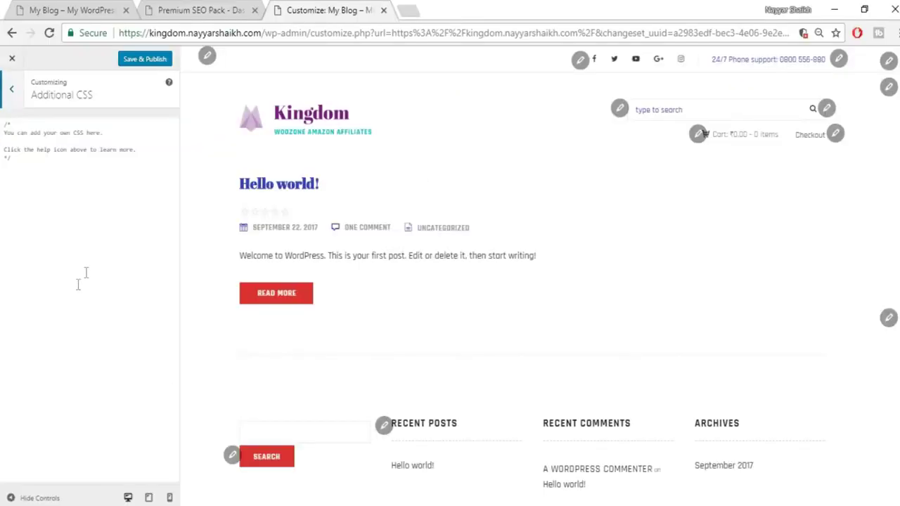
click(79, 284)
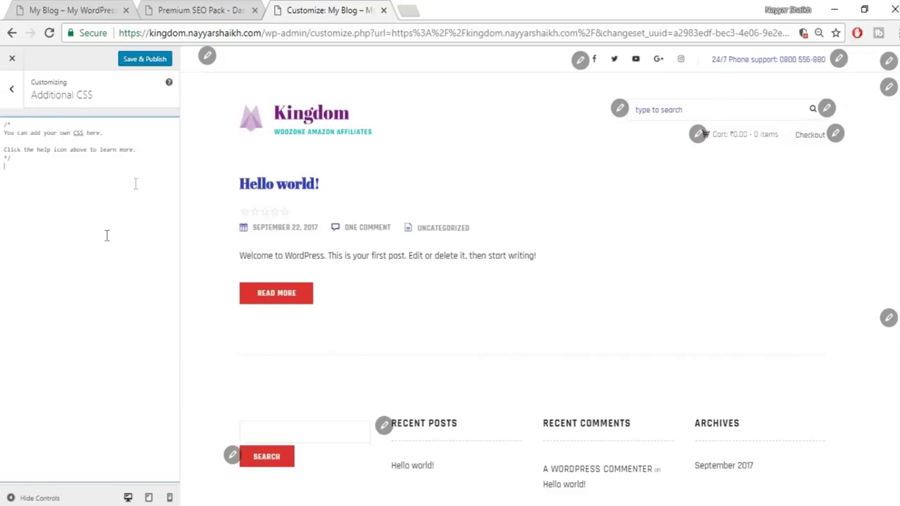
- Paste the prepared CSS rules into Additional CSS, review them, and Save & Publish
key(ctrl+v)
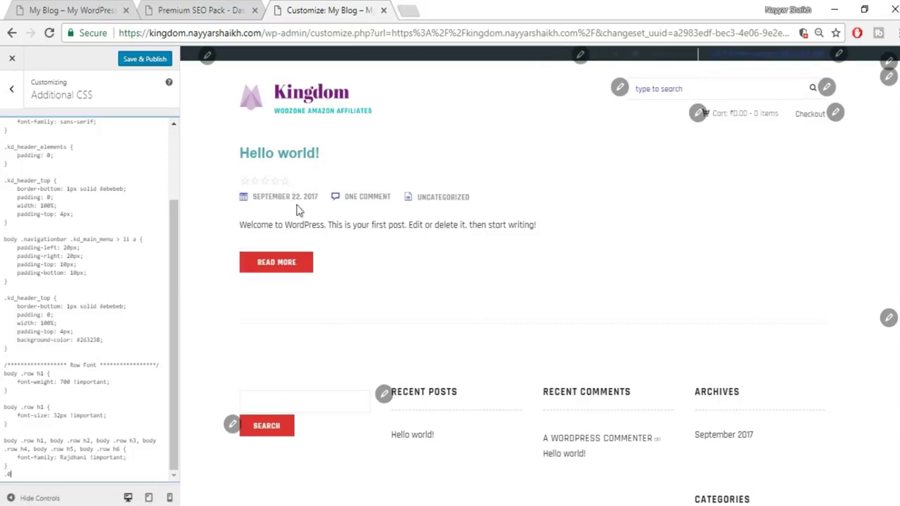
scroll(160, 235, up, 3)
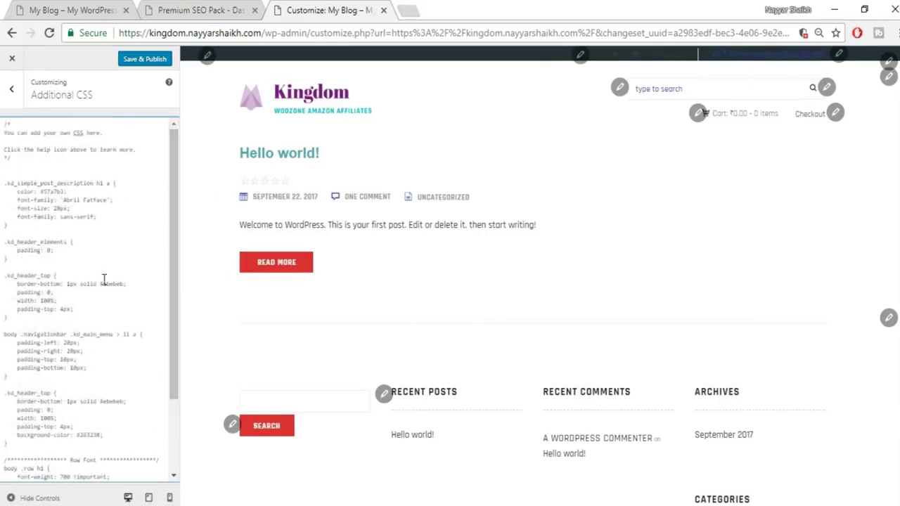
scroll(105, 282, down, 3)
scroll(107, 323, up, 3)
click(154, 61)
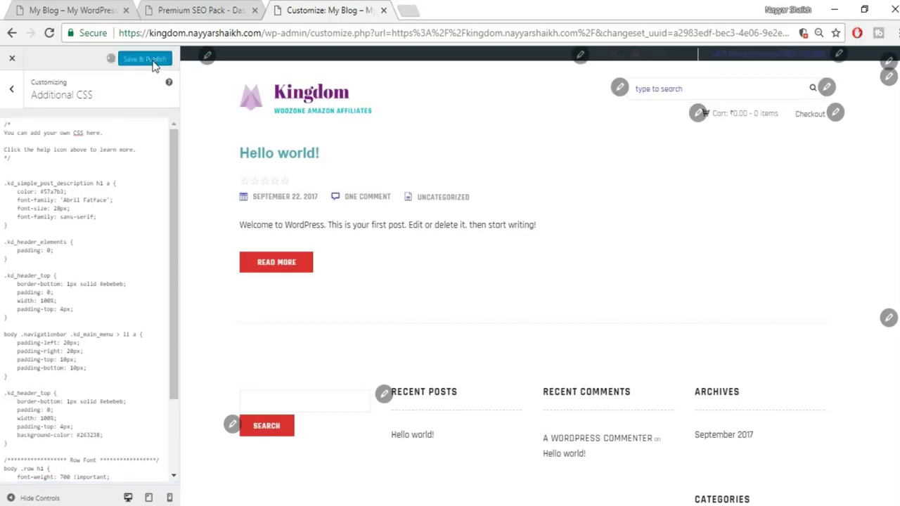
click(40, 8)
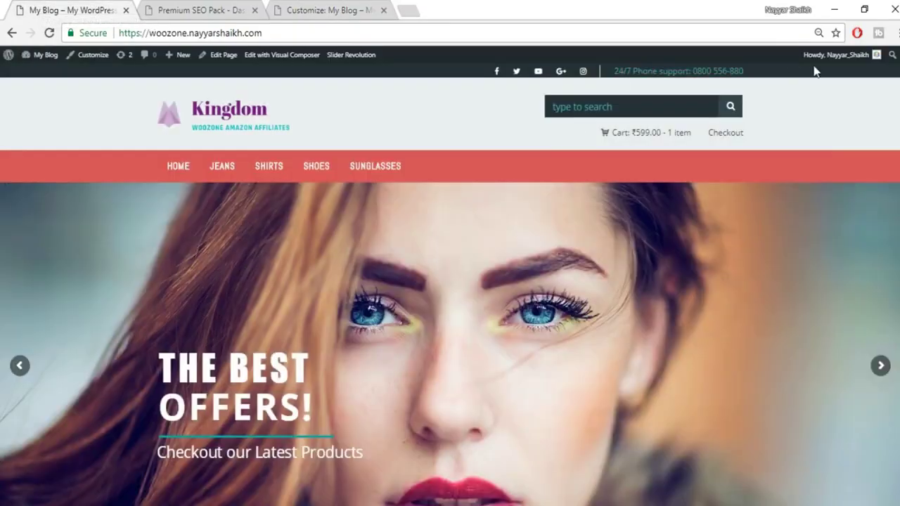
click(329, 9)
click(118, 9)
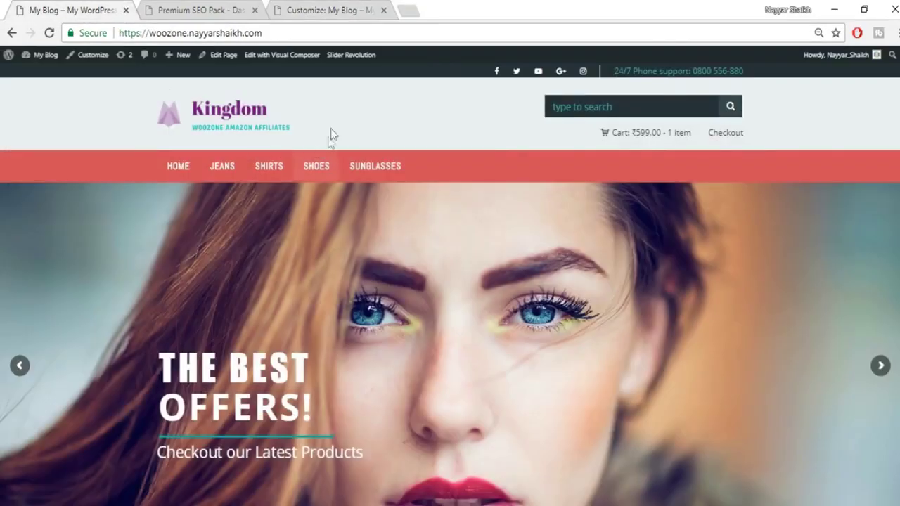
click(349, 8)
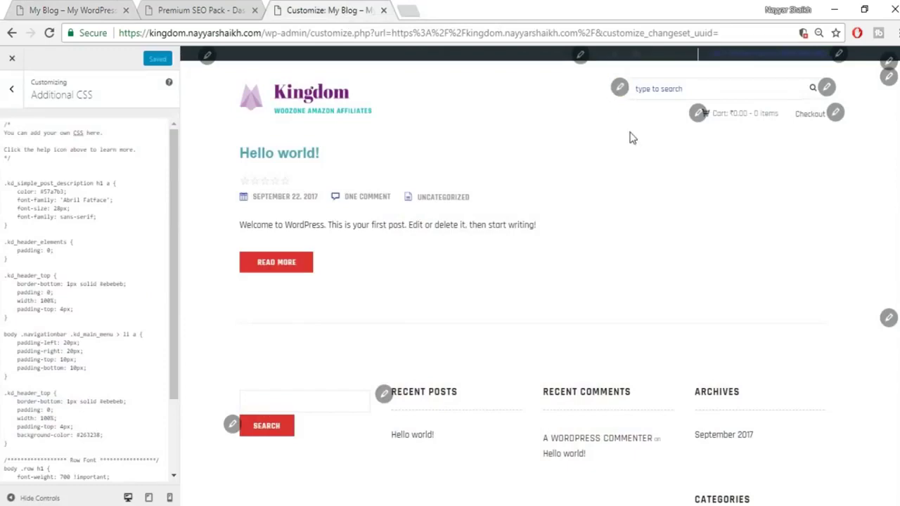
click(73, 8)
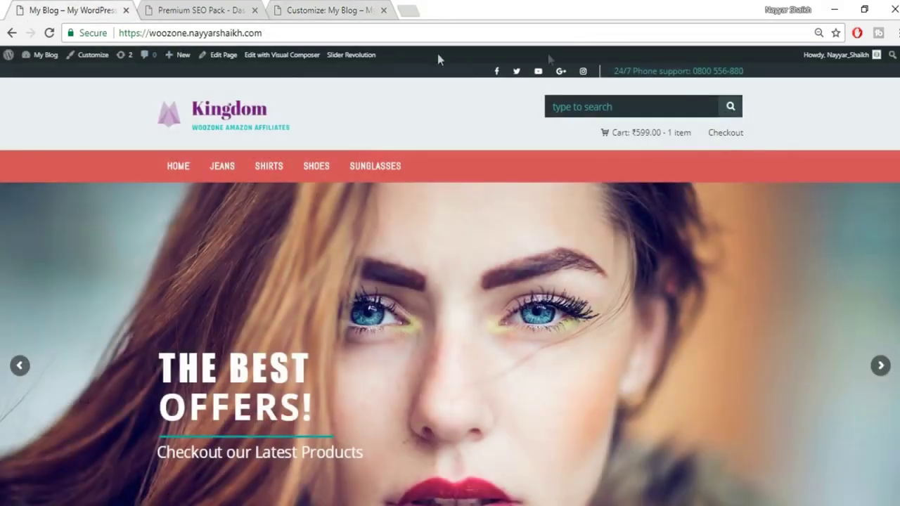
click(320, 9)
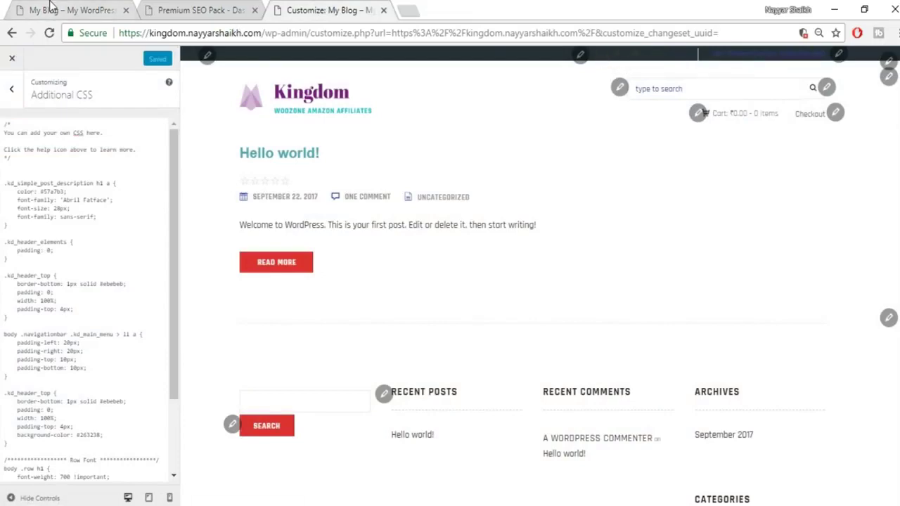
click(70, 10)
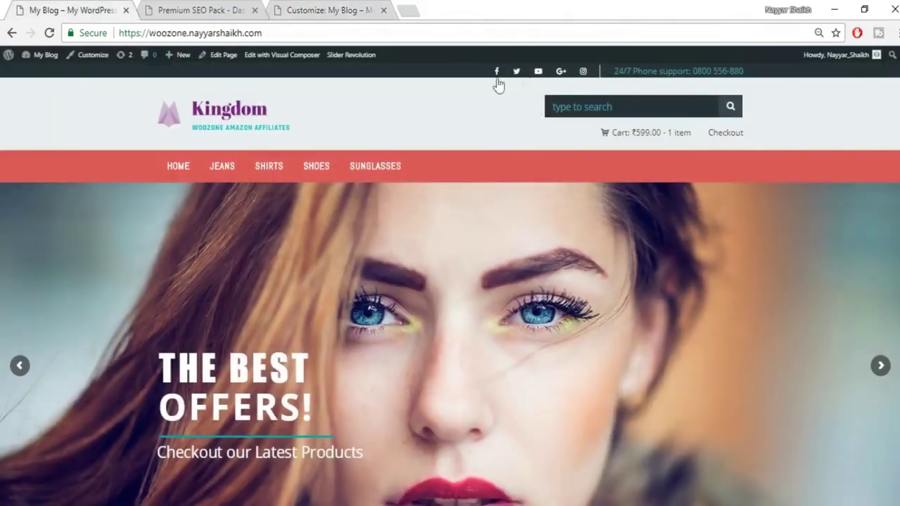
click(318, 7)
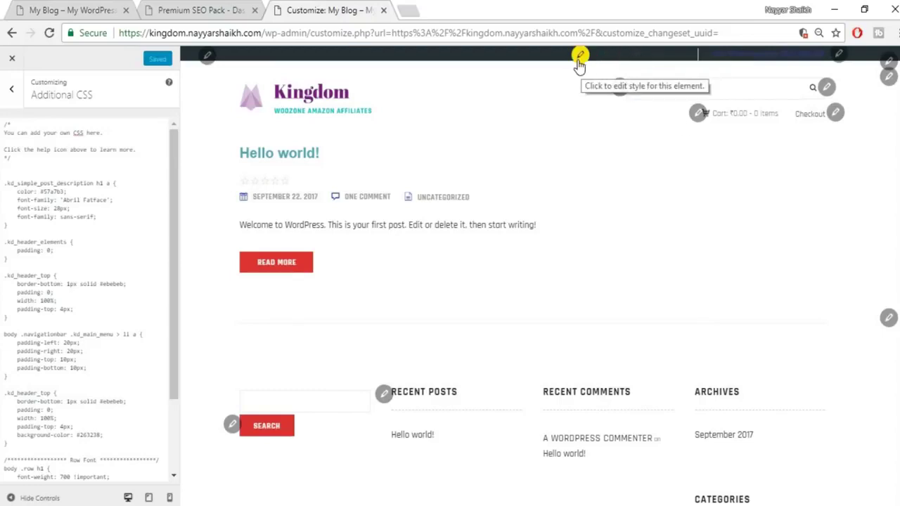
- Make the header social icons white from the flat UI palette, publish, and view the demo storefront
click(578, 58)
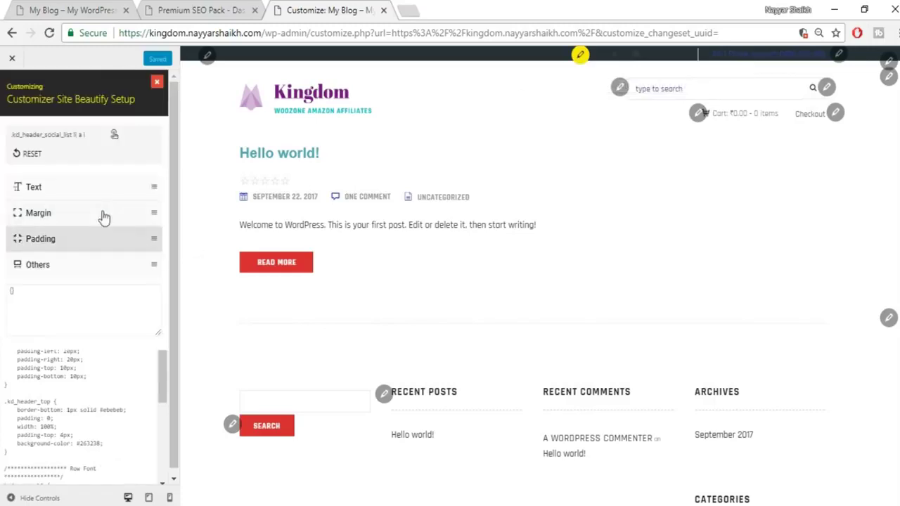
click(109, 185)
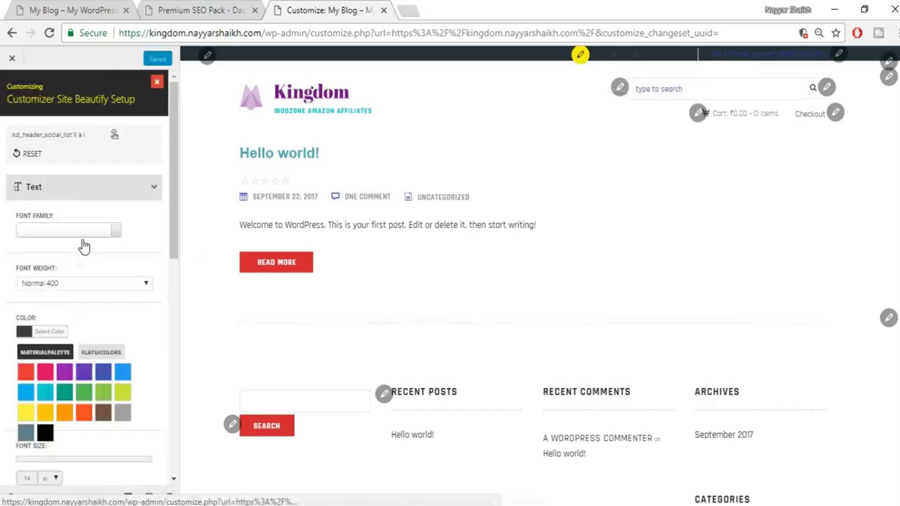
scroll(136, 356, down, 1)
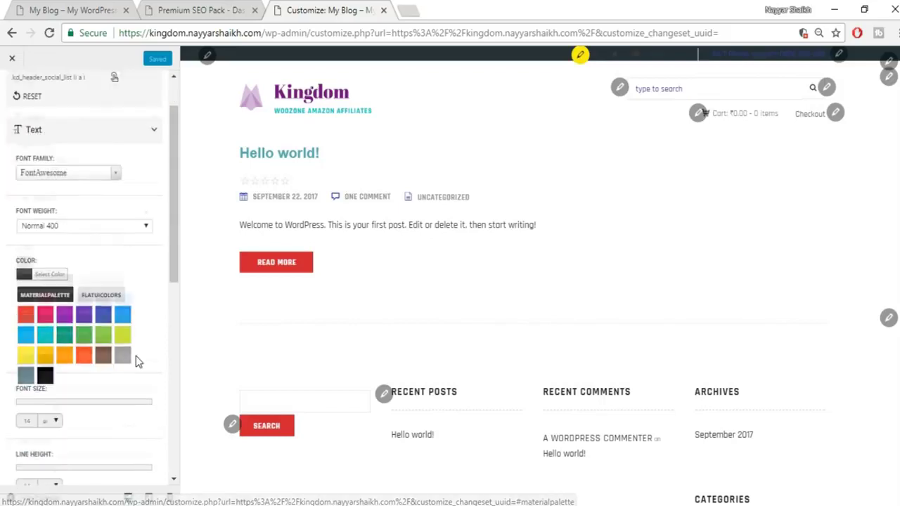
click(105, 282)
click(45, 345)
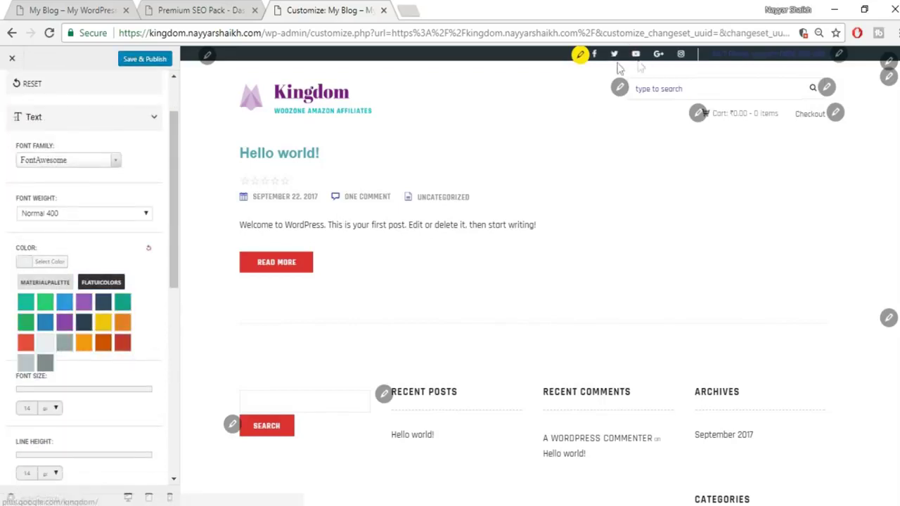
click(154, 65)
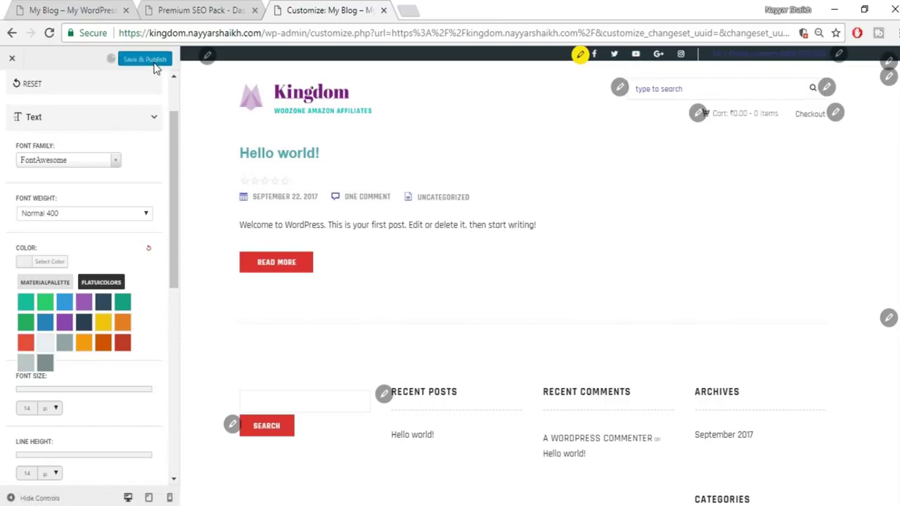
click(64, 8)
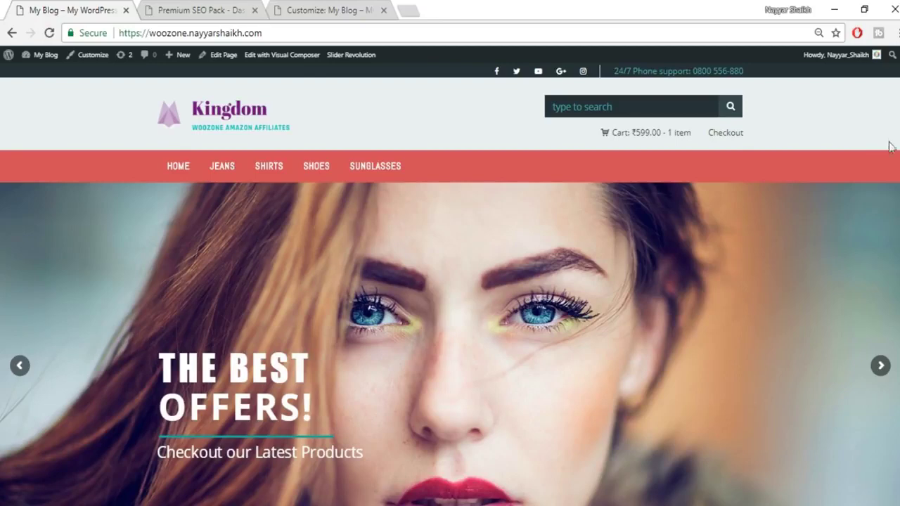
- Inspect the demo header in DevTools and copy its background colour #eceff1
right_click(857, 106)
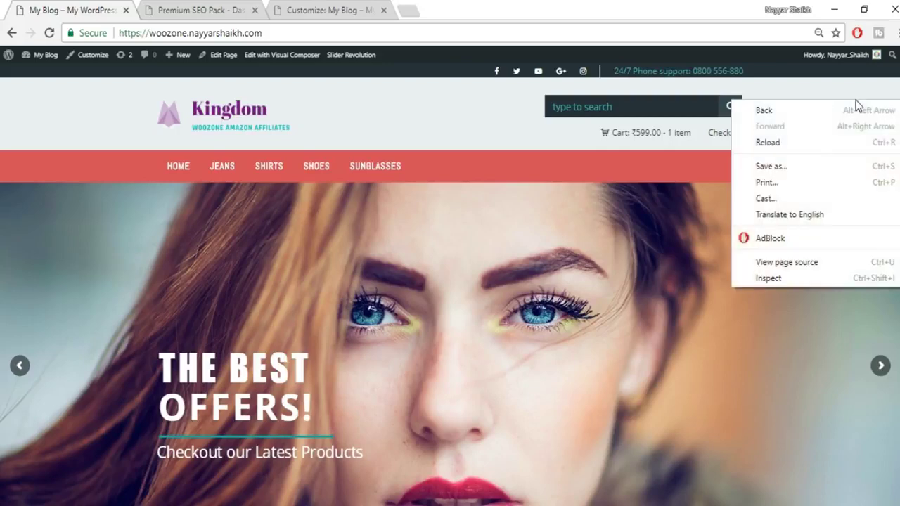
click(790, 273)
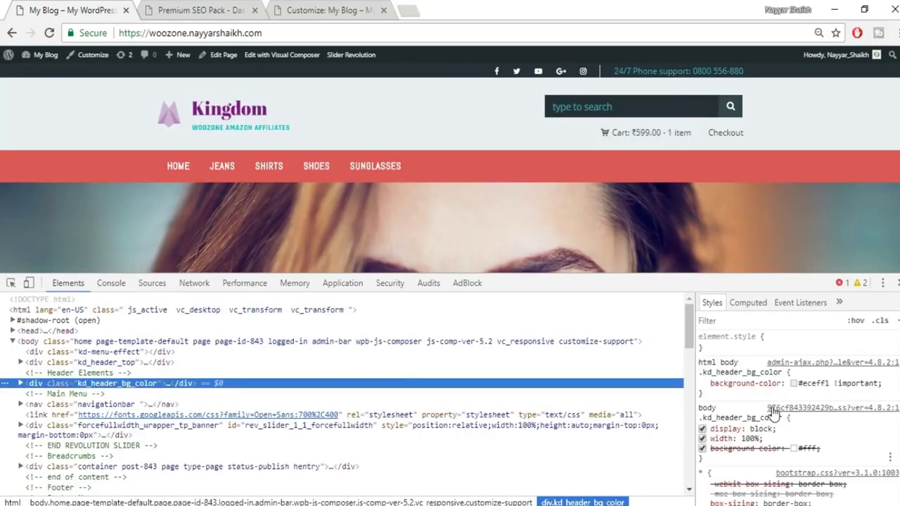
click(815, 385)
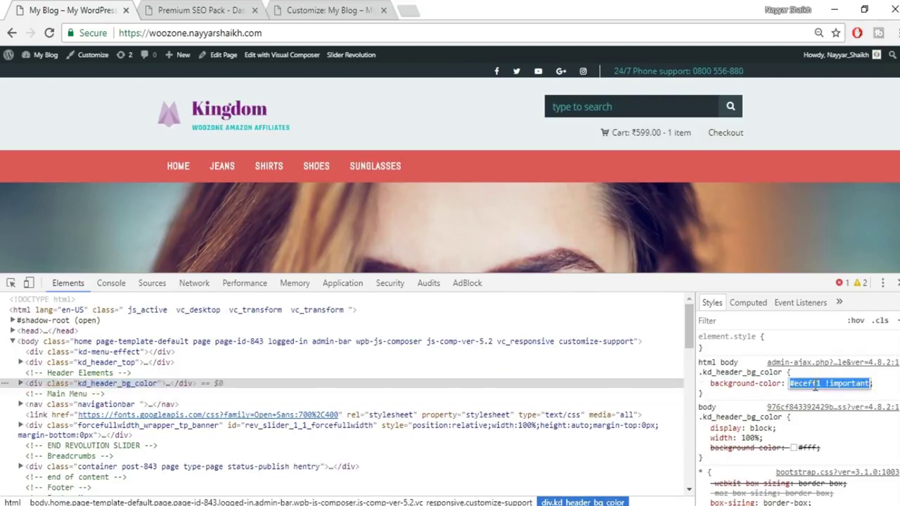
click(797, 392)
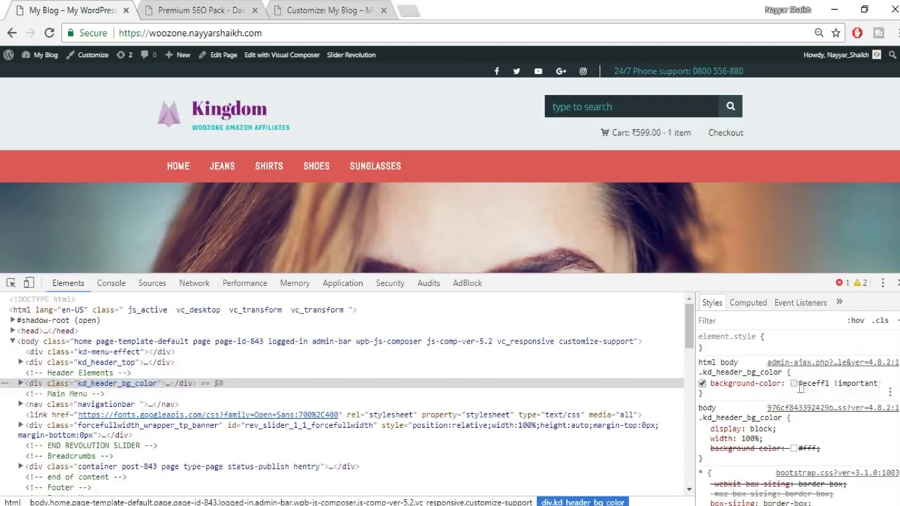
click(809, 383)
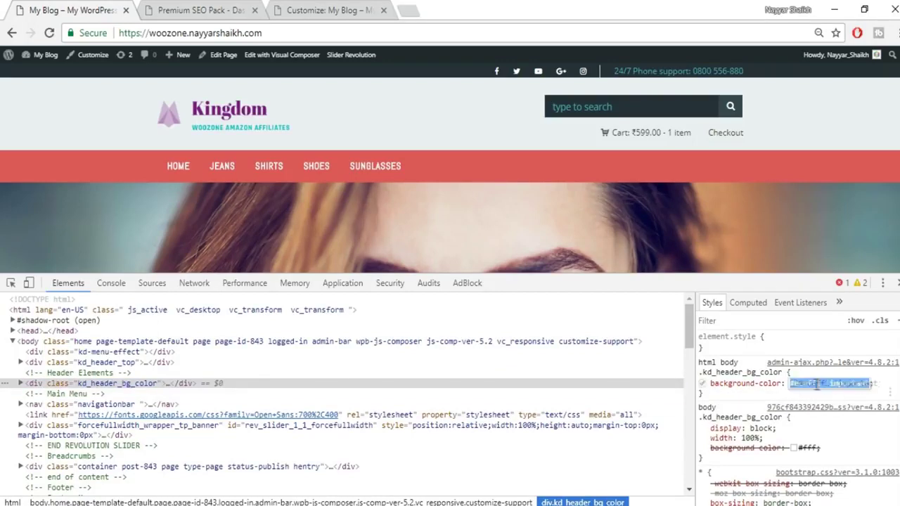
click(819, 383)
drag(821, 384, 782, 383)
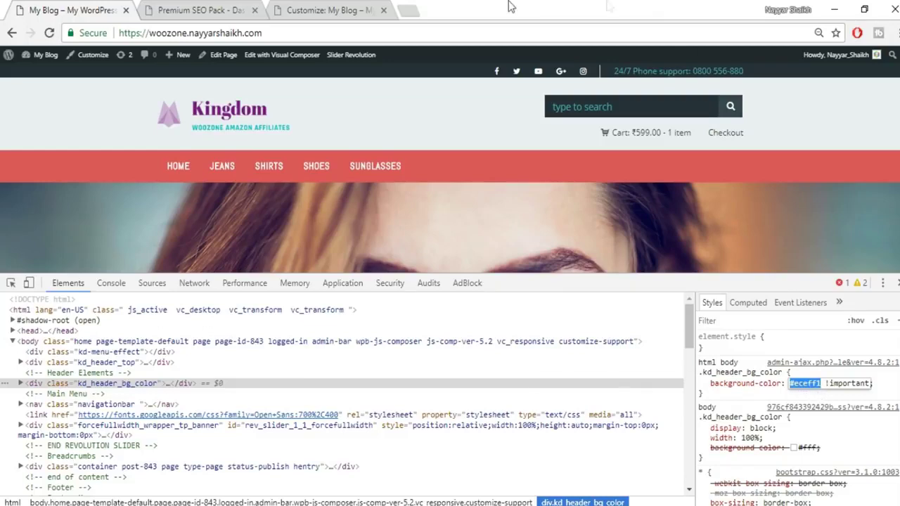
click(355, 7)
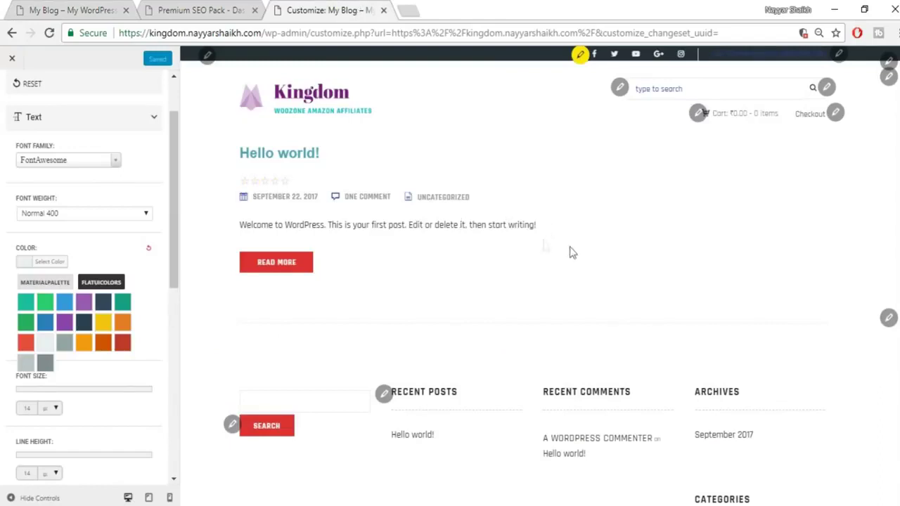
- Set the site header's background colour to #eceff1 in the Customizer
click(890, 81)
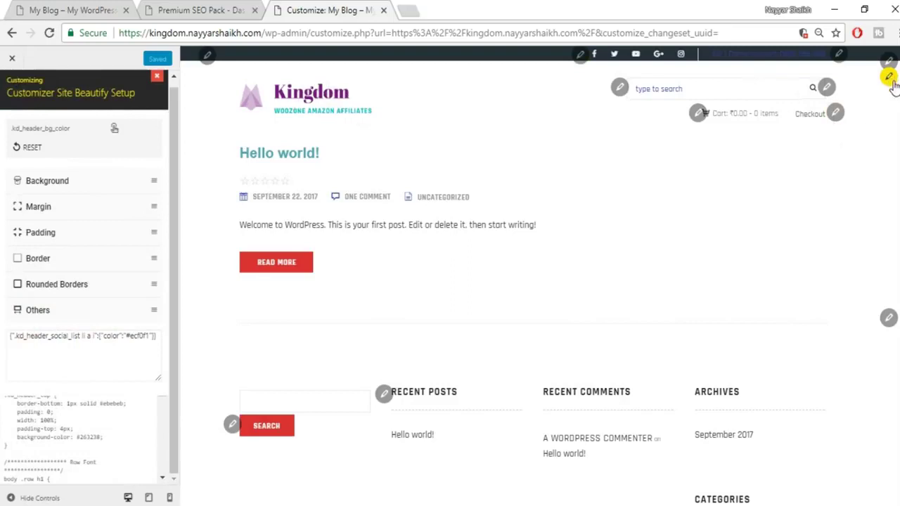
click(62, 182)
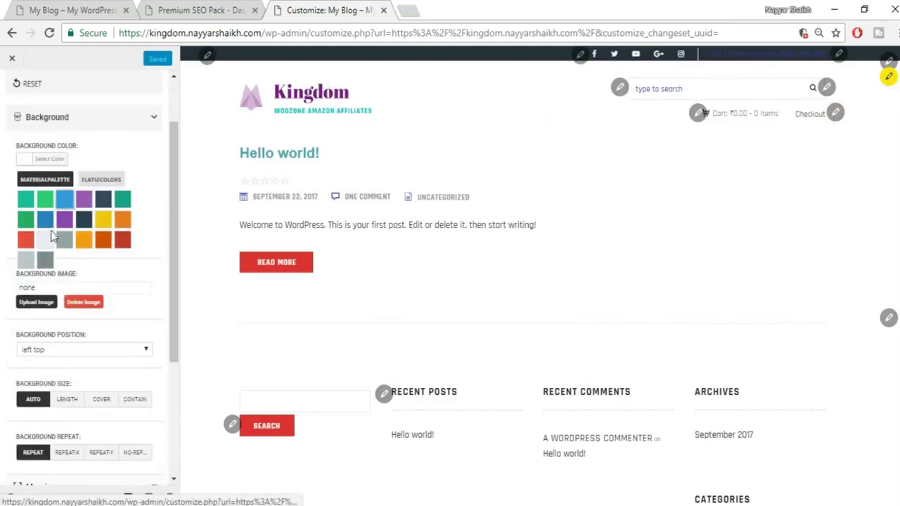
click(47, 241)
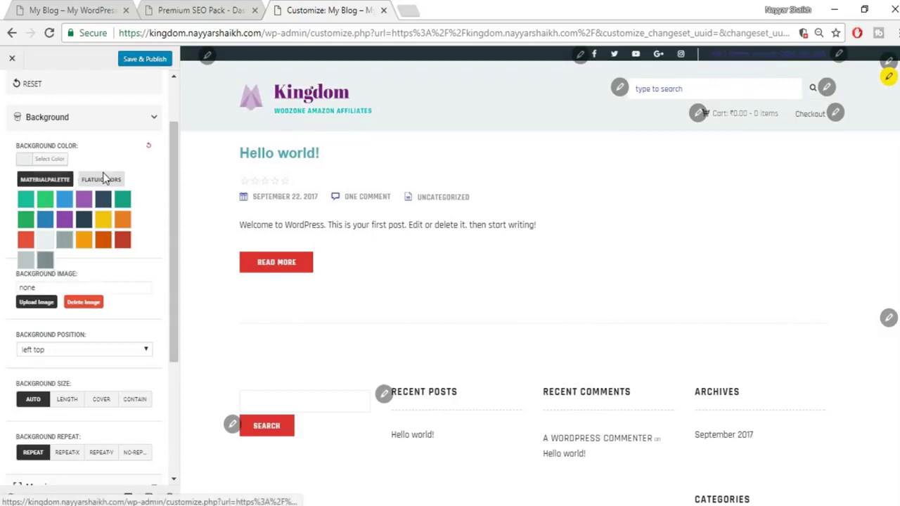
click(52, 9)
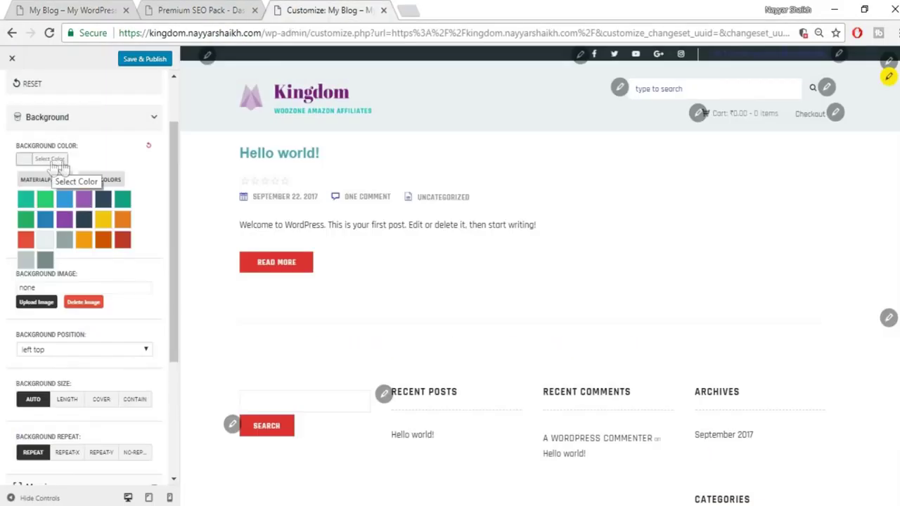
click(49, 160)
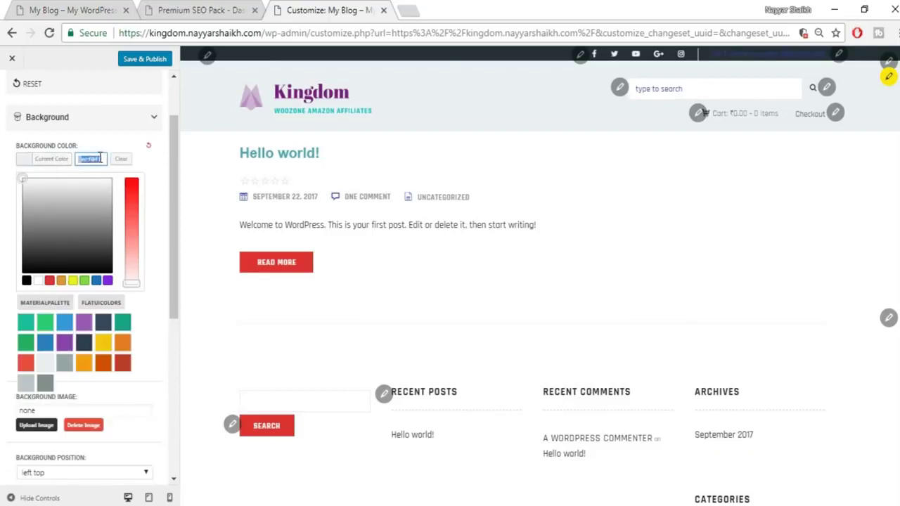
text(#6ec4f4)
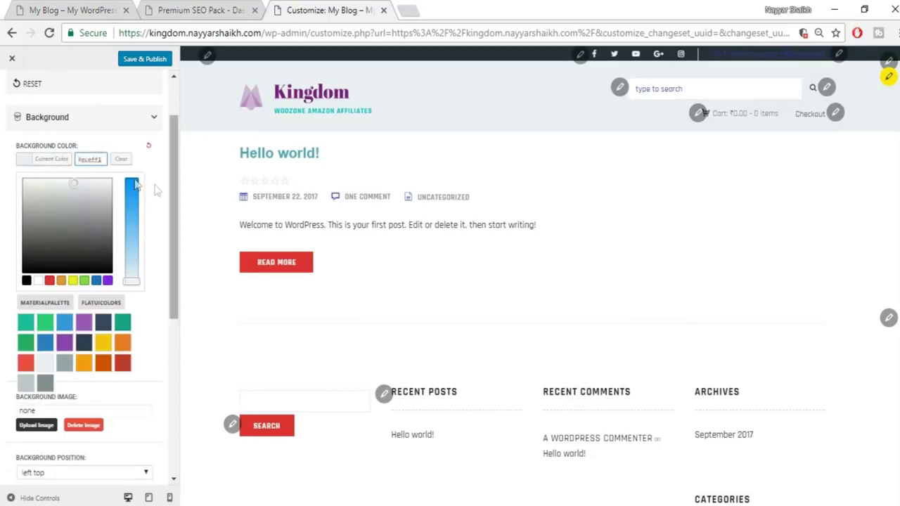
click(384, 71)
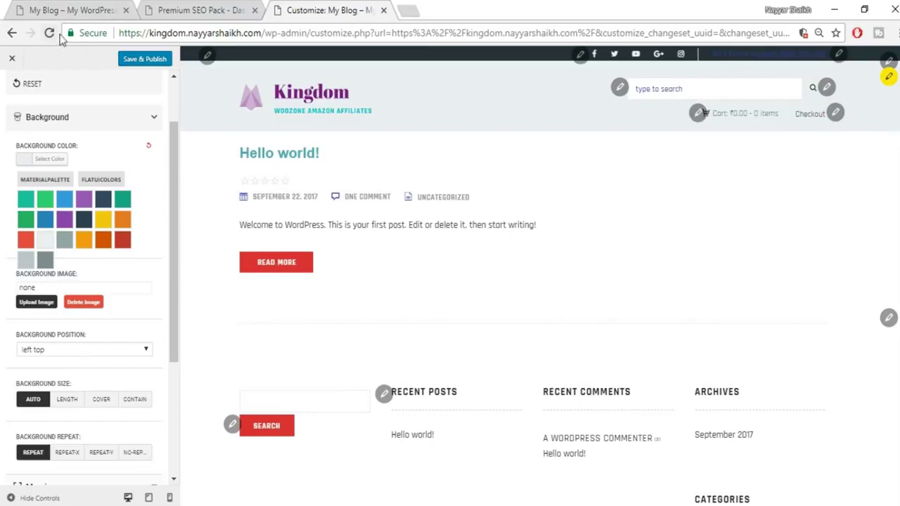
- Inspect the demo search box in DevTools and copy its #263238 background colour
right_click(9, 6)
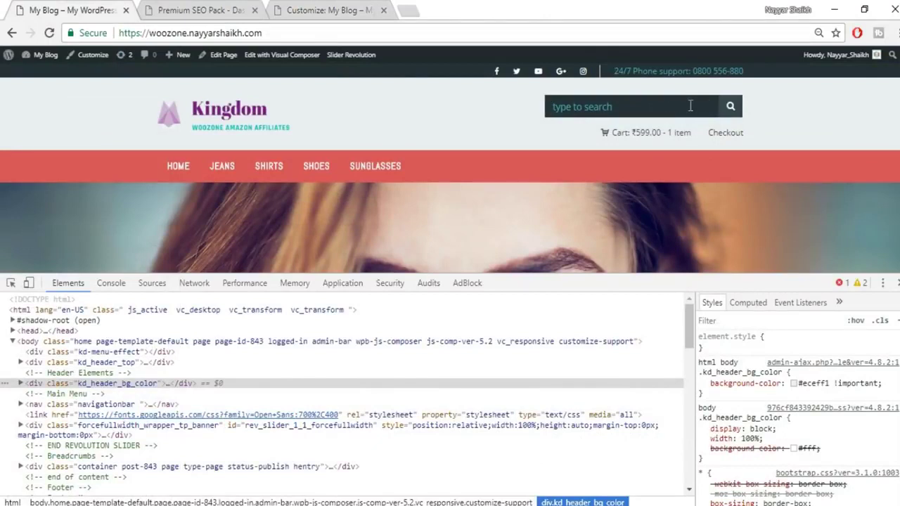
right_click(691, 106)
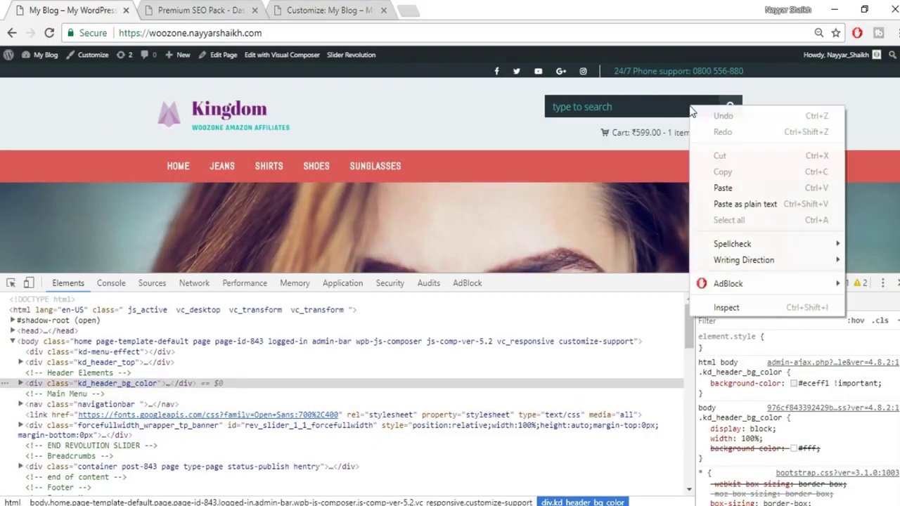
click(725, 308)
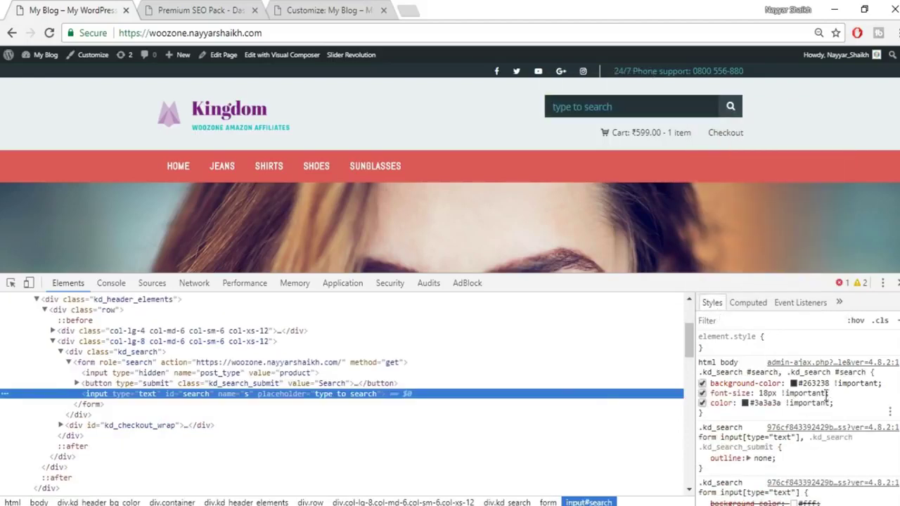
click(816, 384)
click(821, 382)
drag(821, 383, 778, 381)
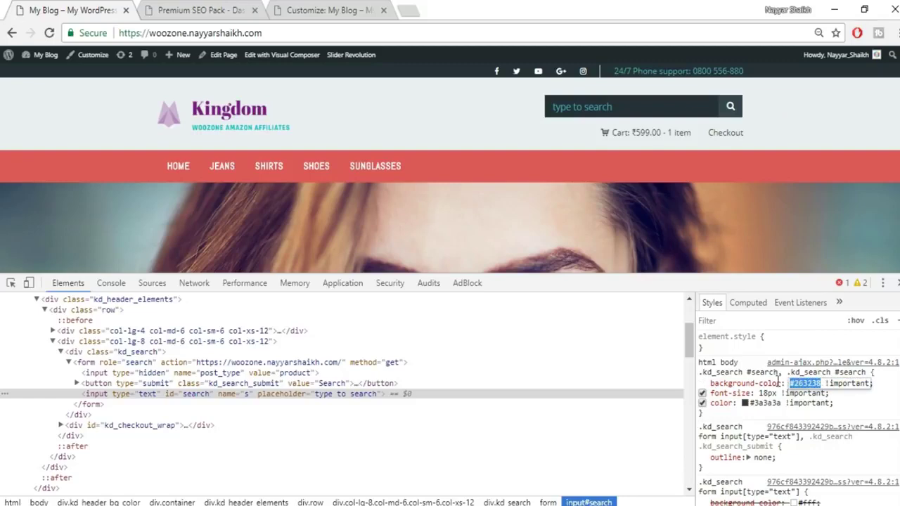
- Set the Customizer's header search box background colour to #263238
click(306, 7)
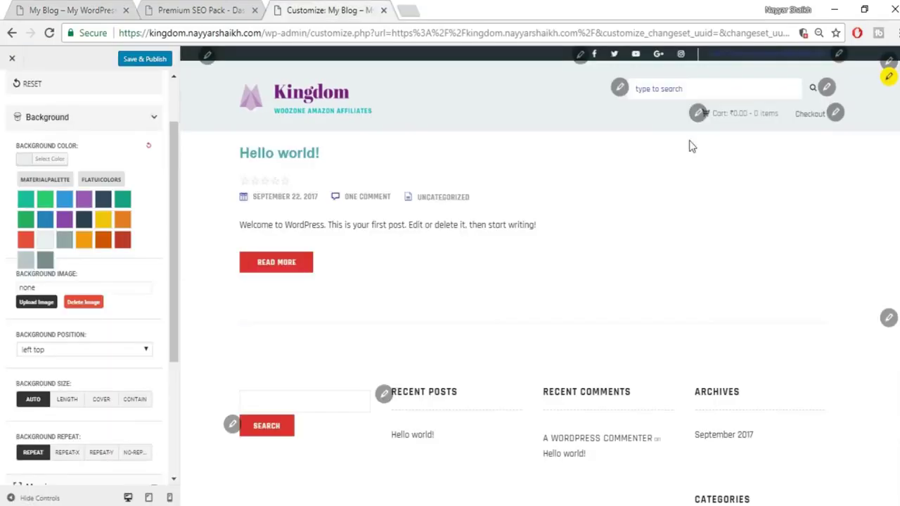
click(622, 96)
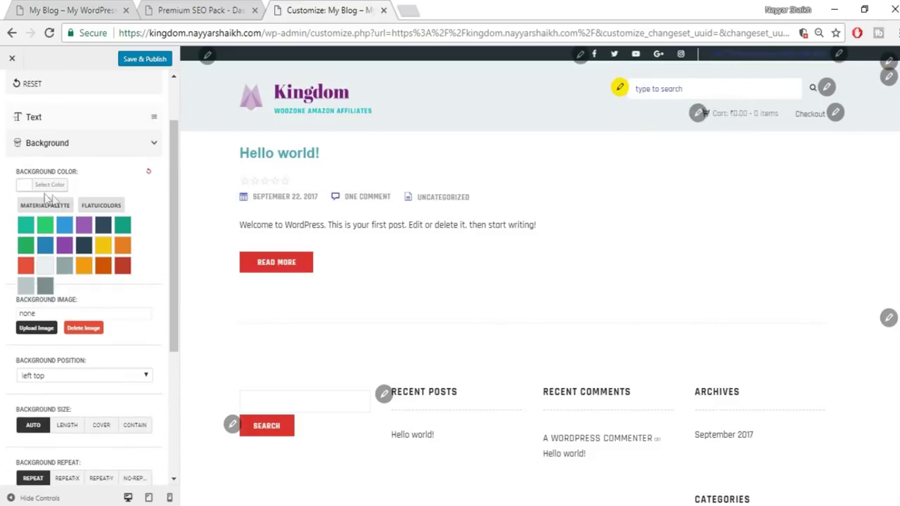
click(50, 186)
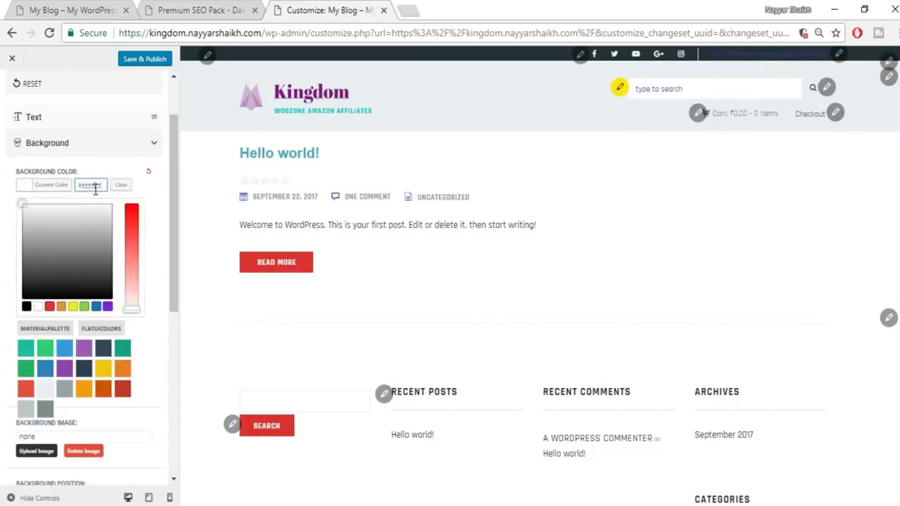
click(103, 348)
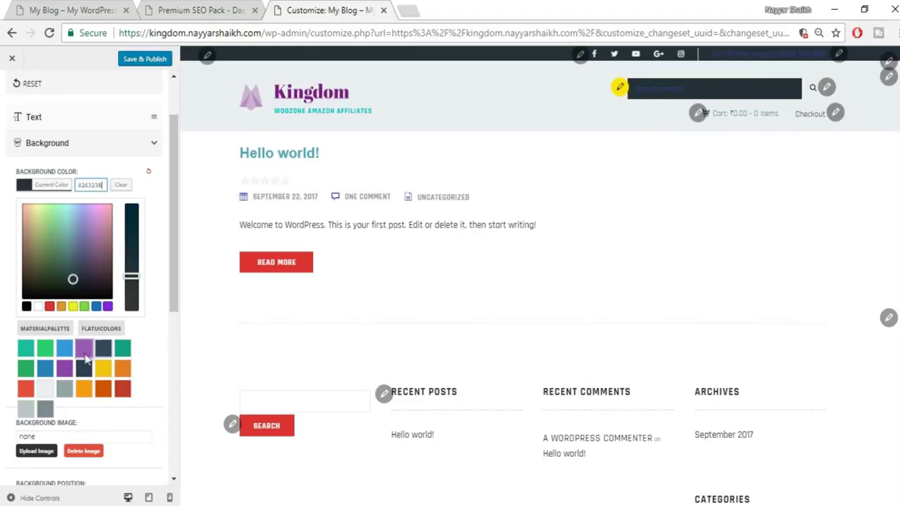
click(85, 353)
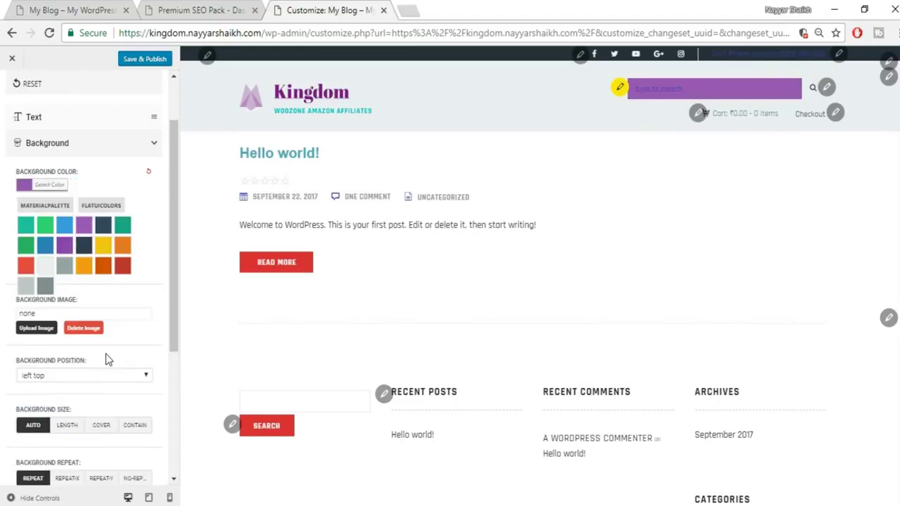
click(122, 267)
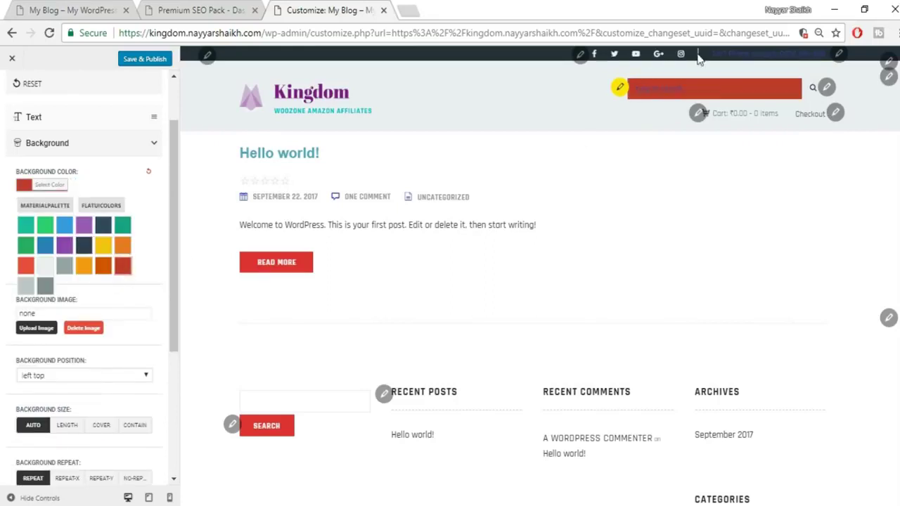
click(42, 185)
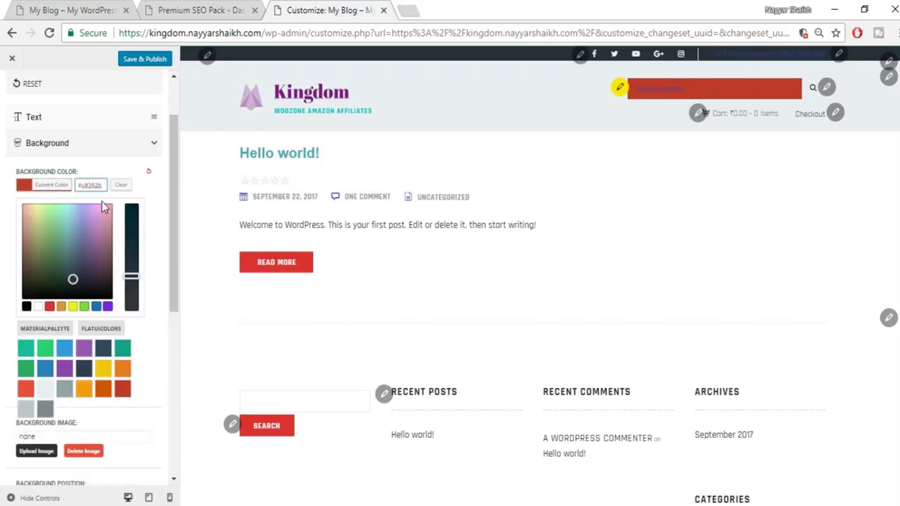
key(Return)
click(155, 208)
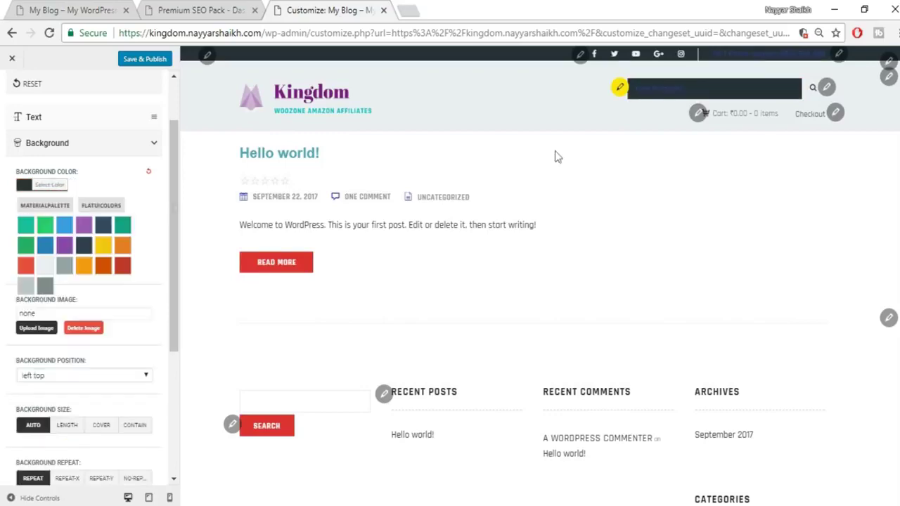
click(76, 9)
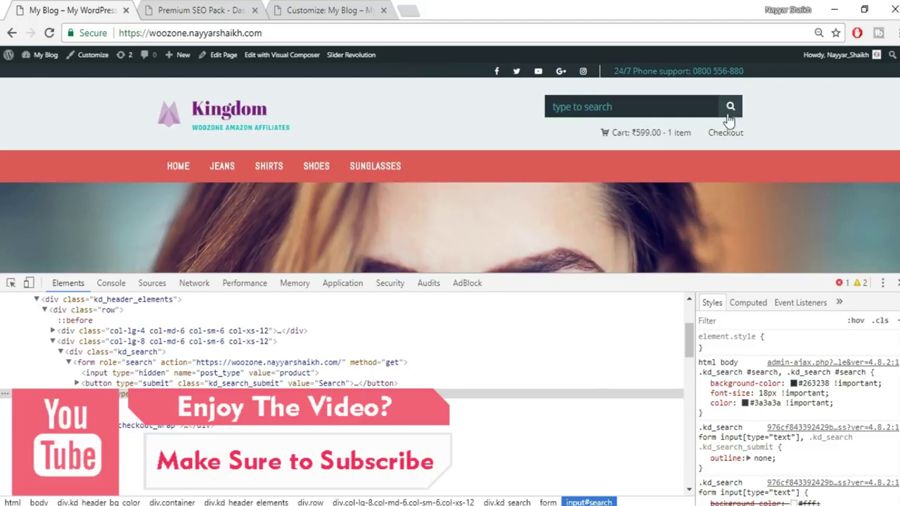
- Inspect the demo search button and copy its #37474f background colour
right_click(729, 120)
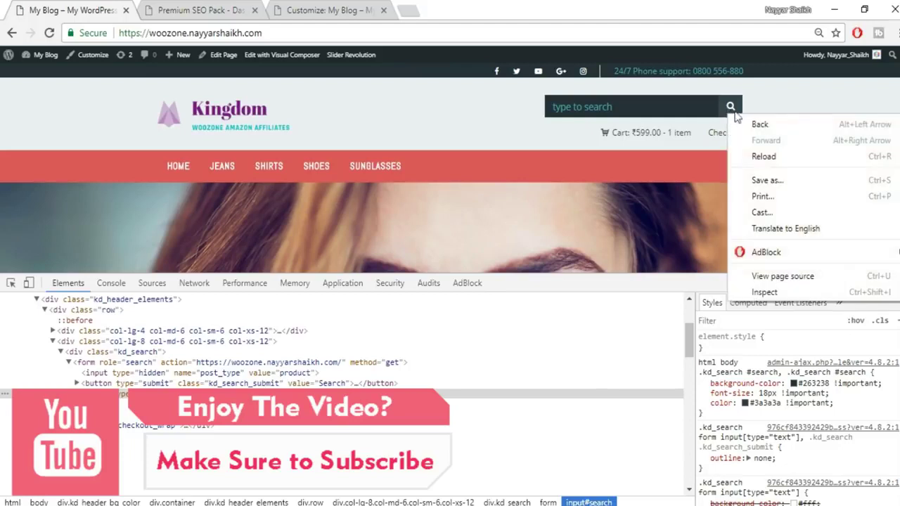
click(764, 292)
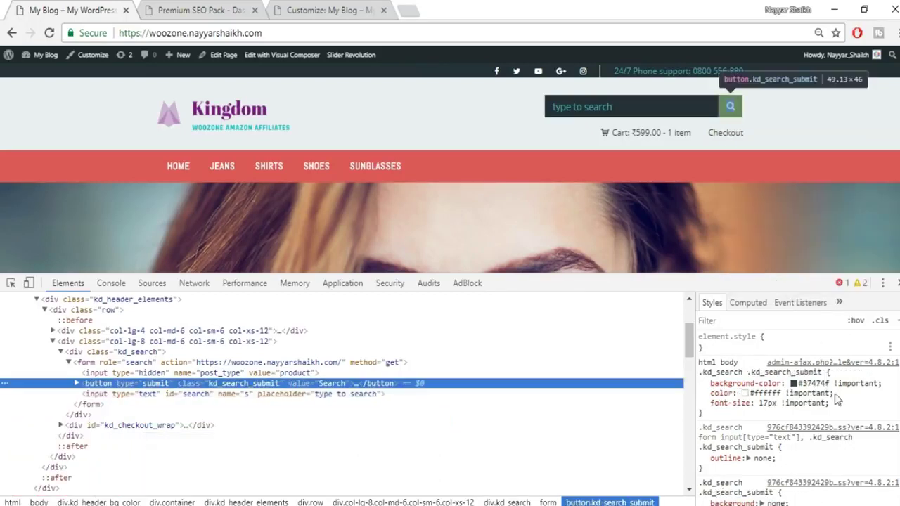
click(820, 383)
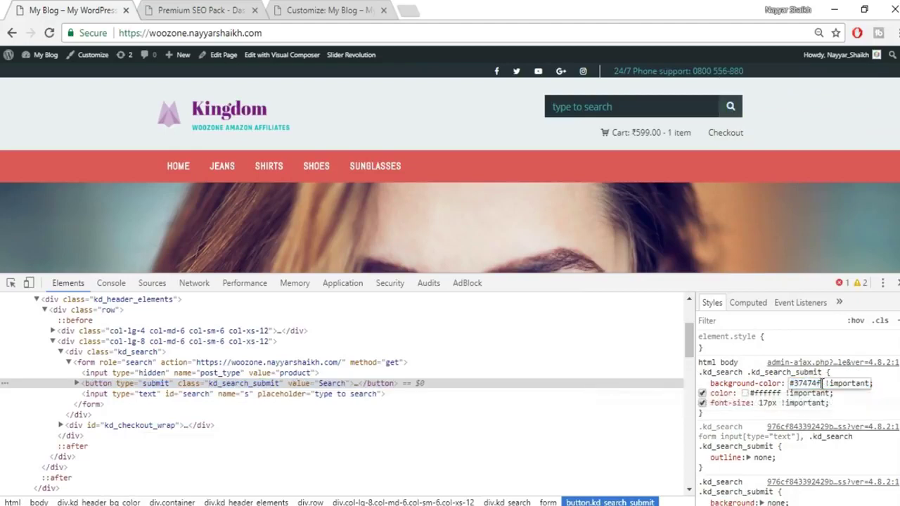
drag(821, 384, 773, 384)
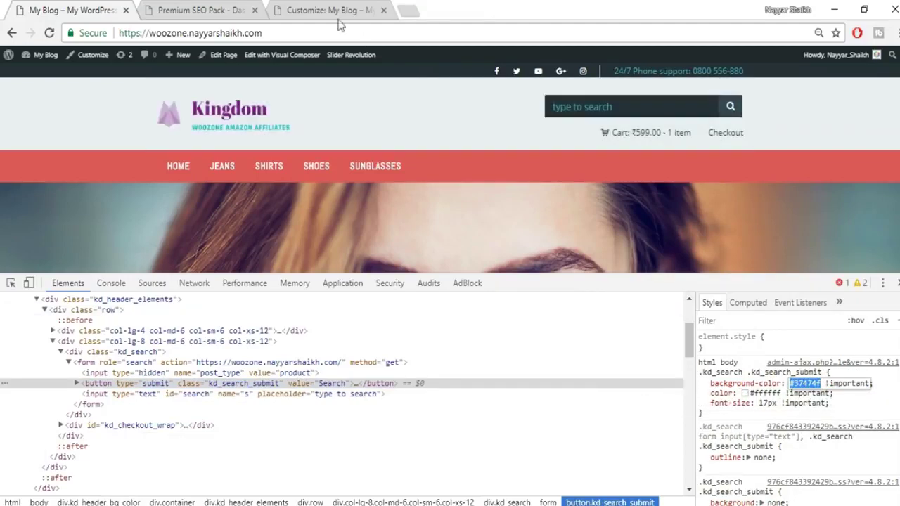
- Open the Customizer colour picker for the search button background to enter #37474f
click(328, 13)
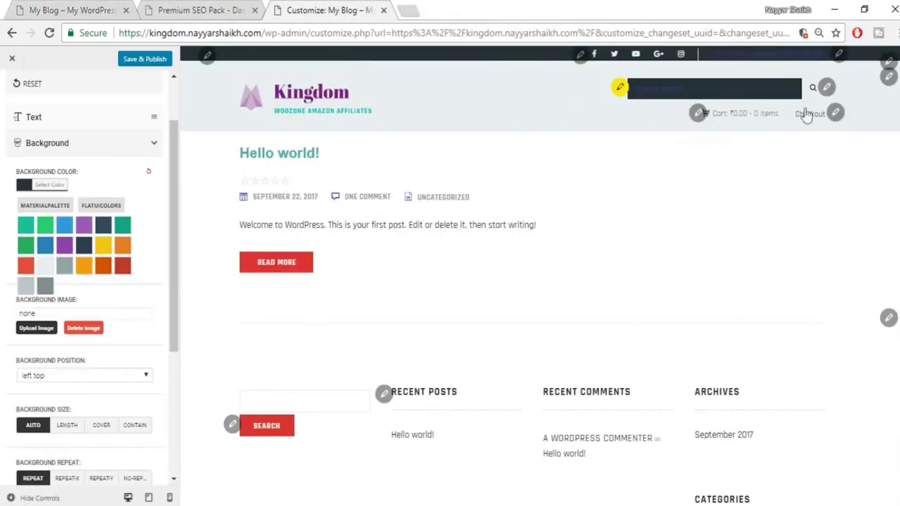
click(828, 90)
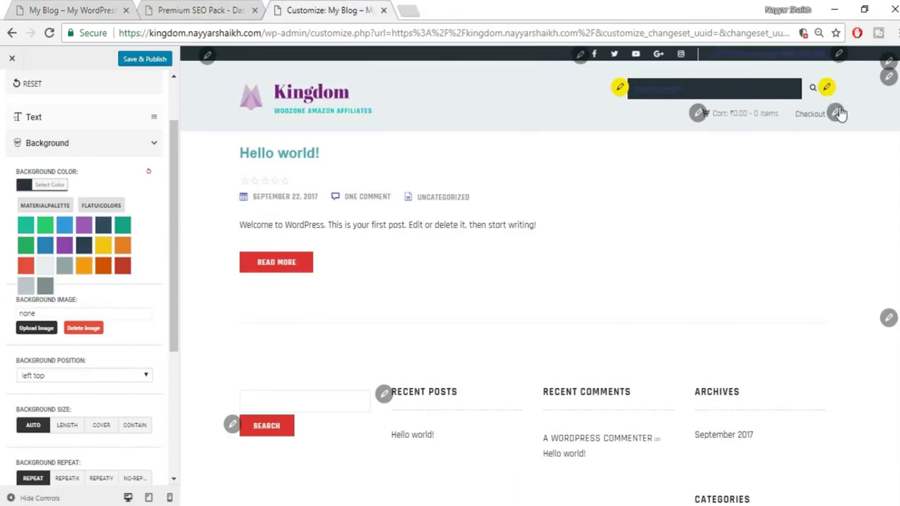
click(56, 187)
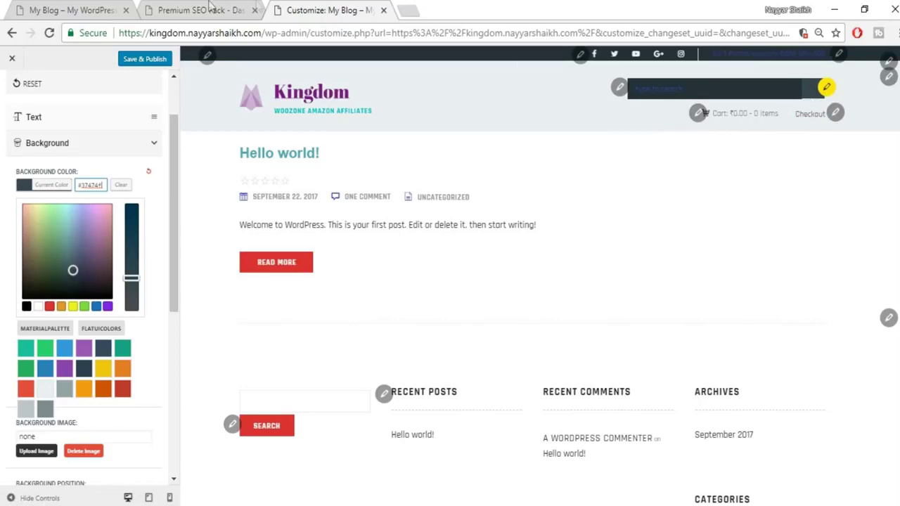
- Give the header search button a light grey text colour and publish the Customizer changes
click(94, 6)
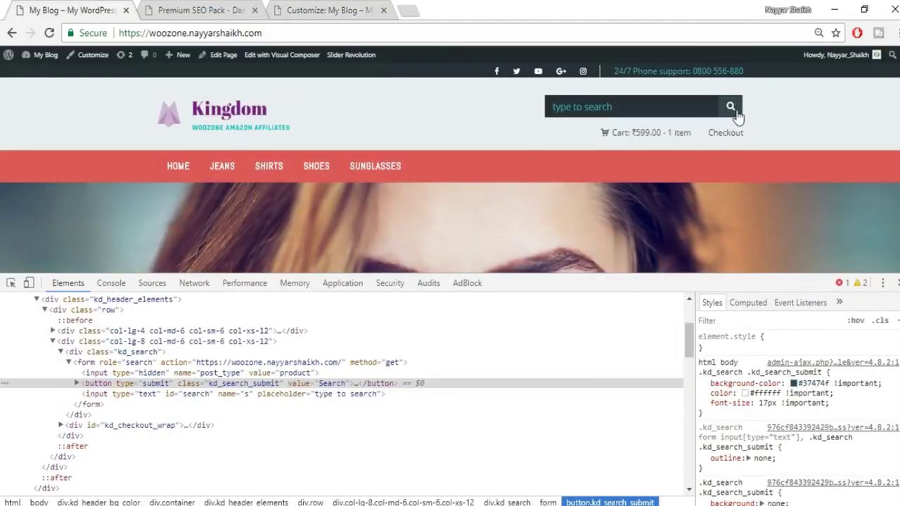
click(309, 10)
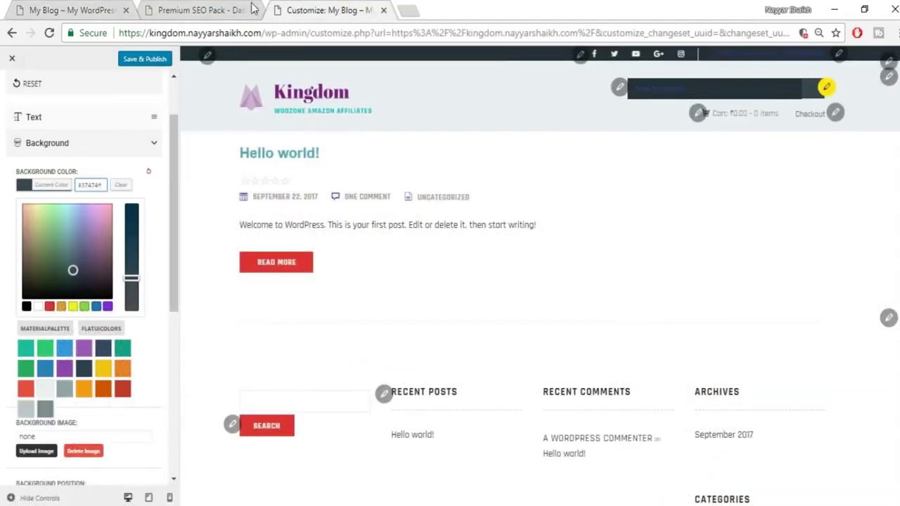
click(113, 143)
click(86, 184)
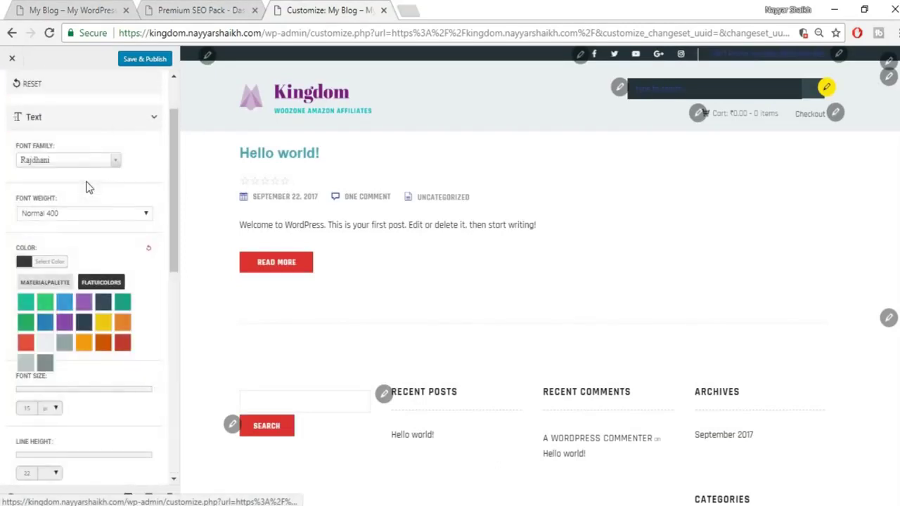
click(42, 344)
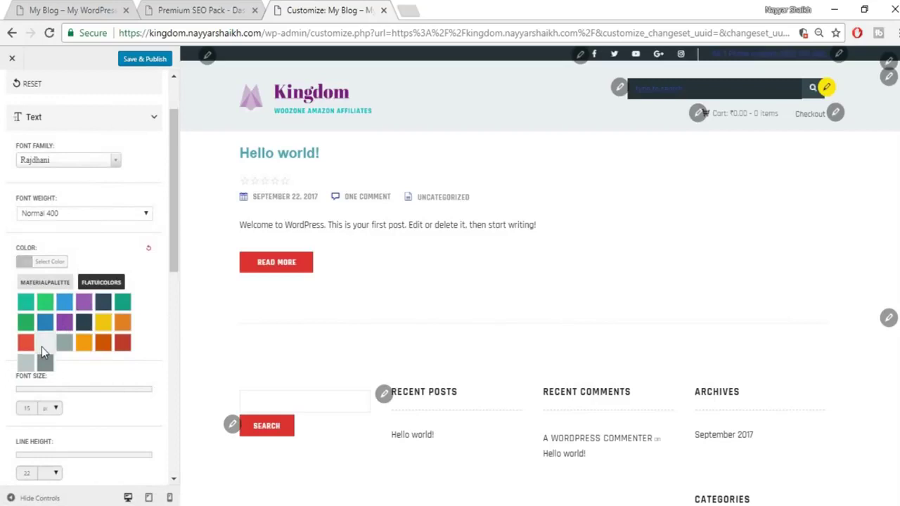
click(143, 61)
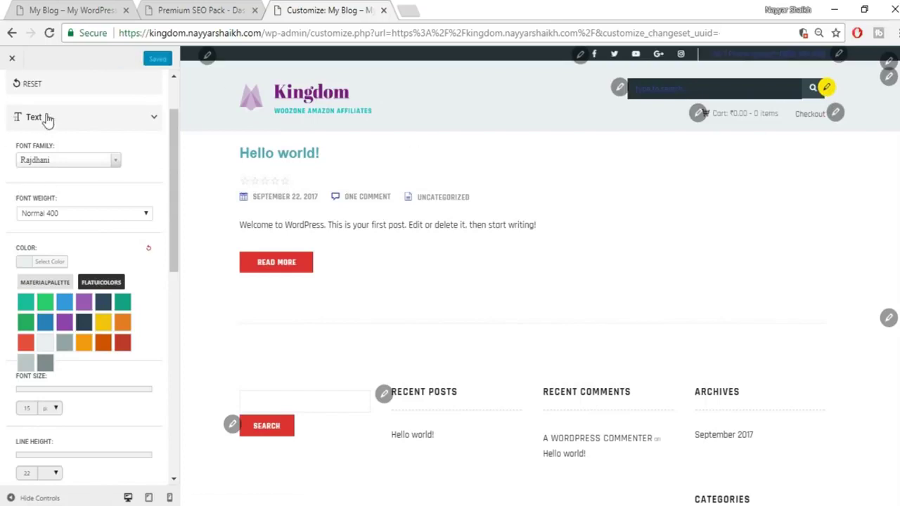
scroll(49, 126, up, 1)
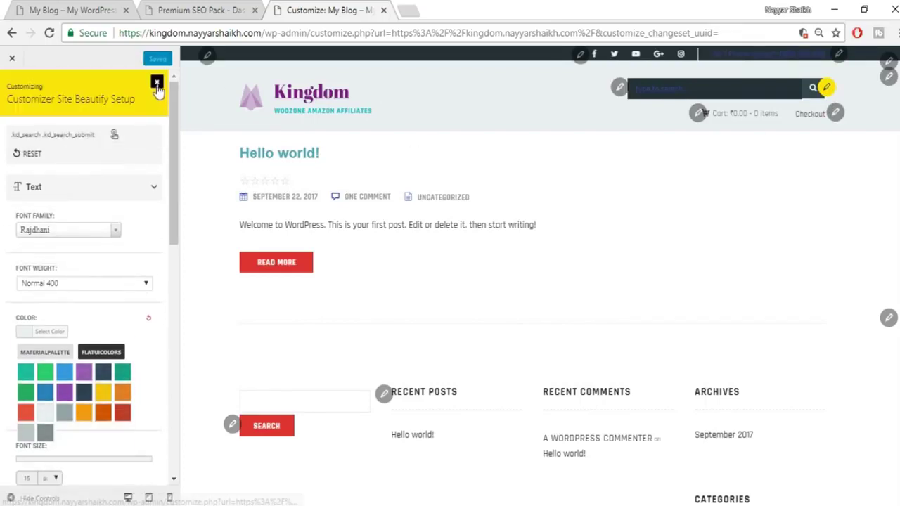
- Close the element styling panel and close DevTools on the live store tab
click(157, 85)
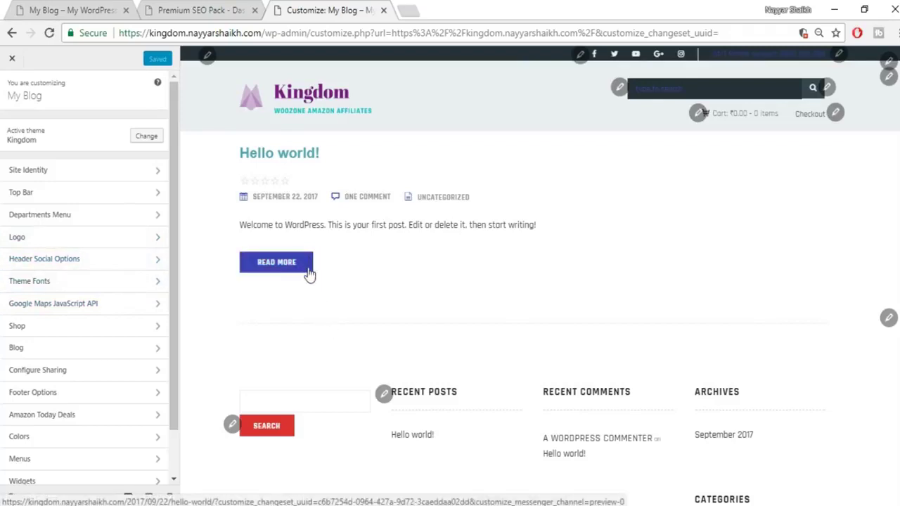
right_click(11, 5)
click(53, 8)
click(895, 283)
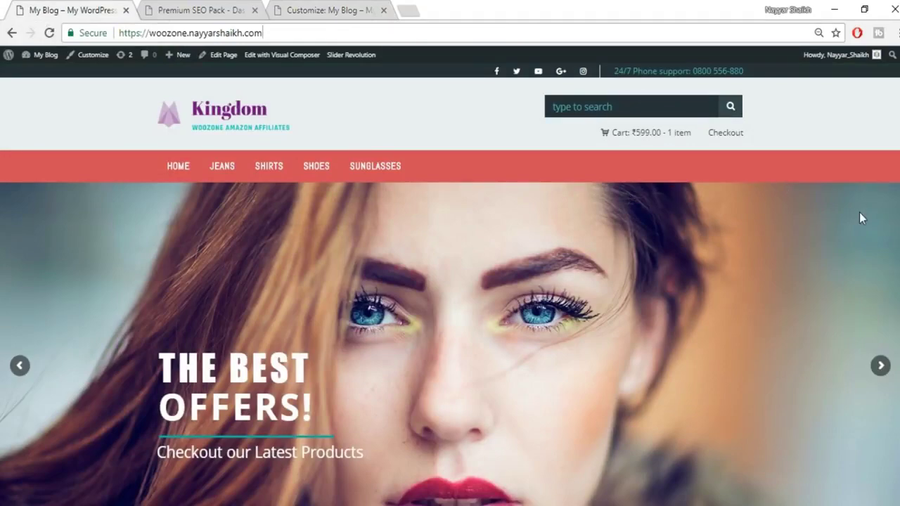
- Scroll through the restyled store homepage, then return to the Customizer
scroll(859, 212, down, 3)
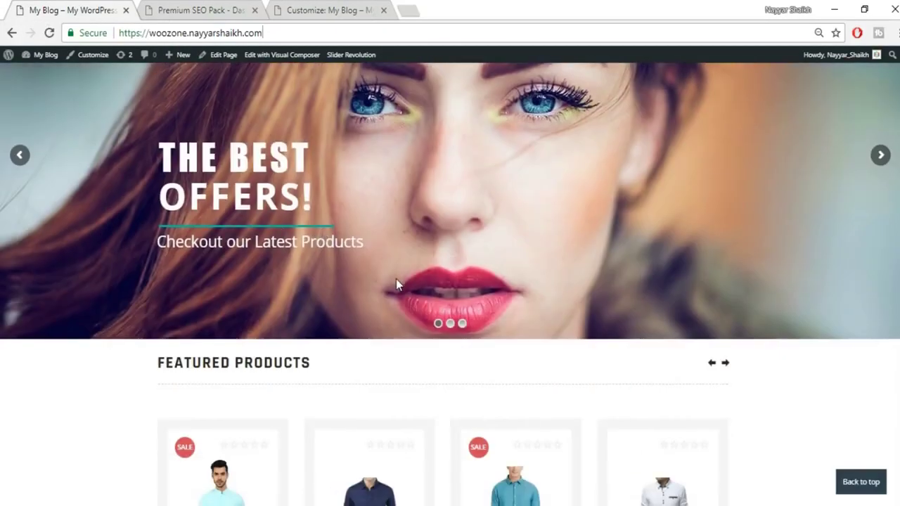
scroll(396, 283, down, 5)
mouse_move(355, 236)
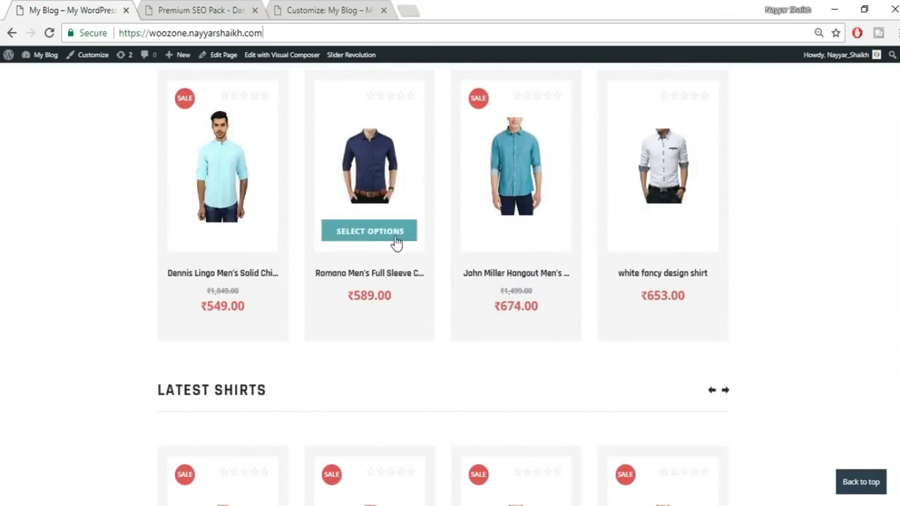
scroll(614, 306, up, 3)
scroll(616, 307, up, 5)
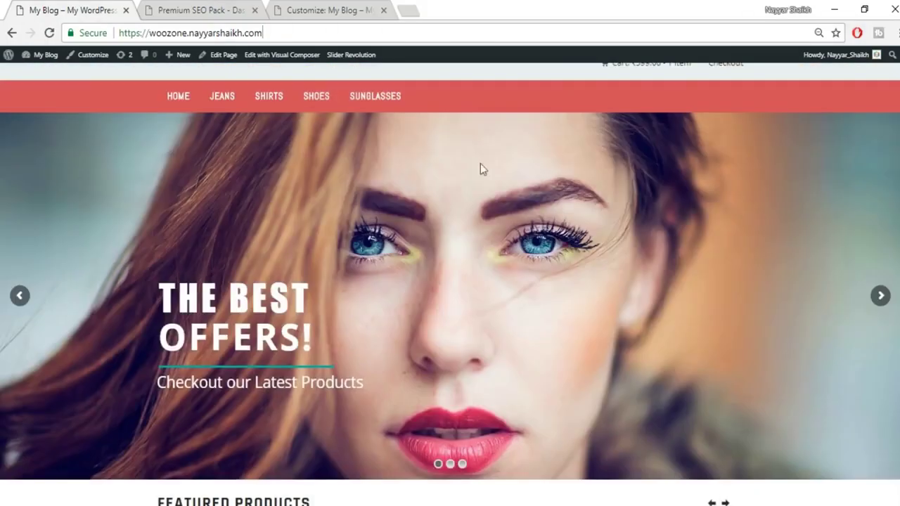
scroll(546, 323, up, 1)
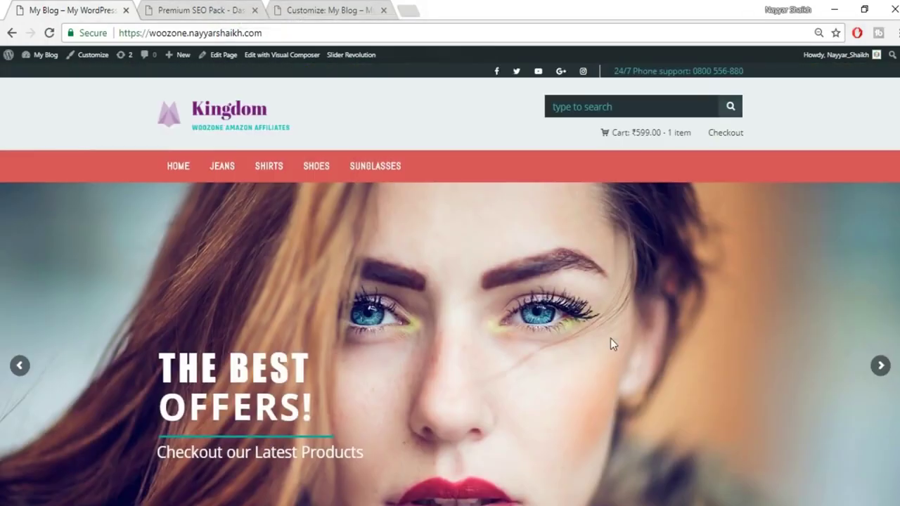
click(299, 7)
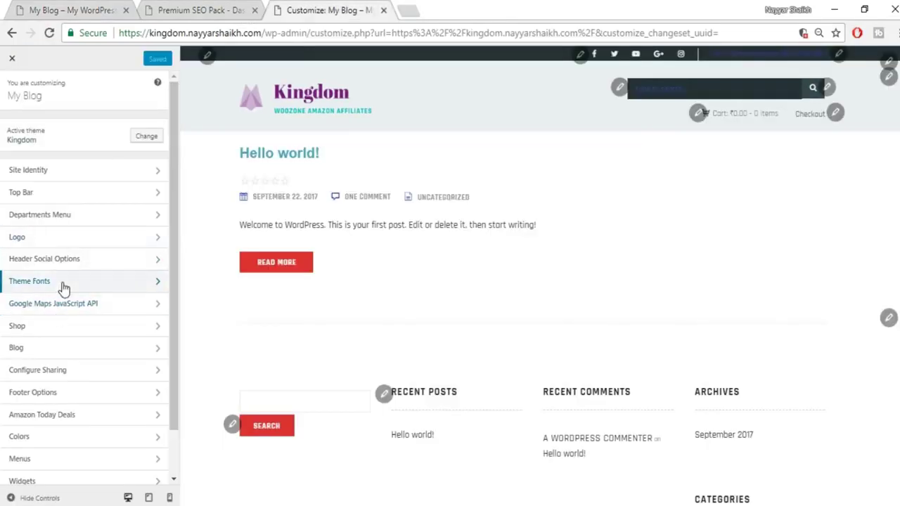
- Review the Theme Fonts settings, then go back and open the Colors section
click(99, 284)
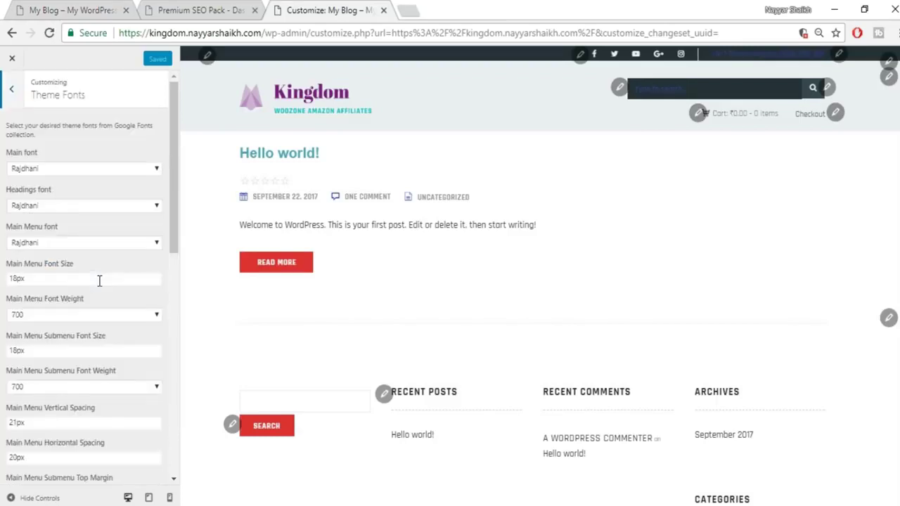
scroll(156, 318, down, 7)
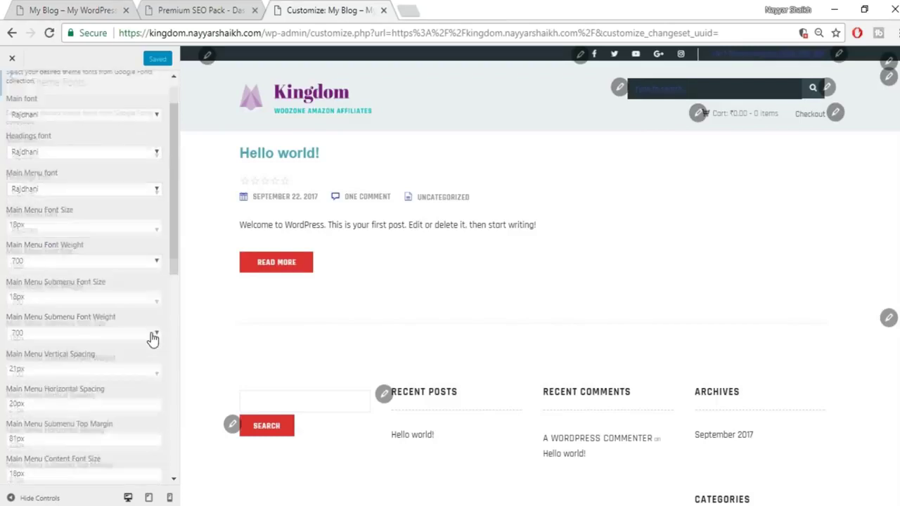
scroll(151, 385, up, 7)
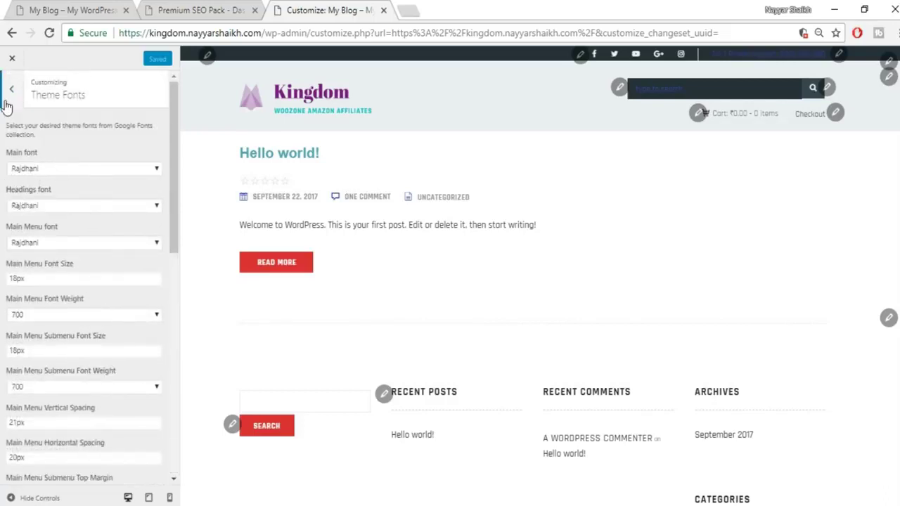
click(7, 104)
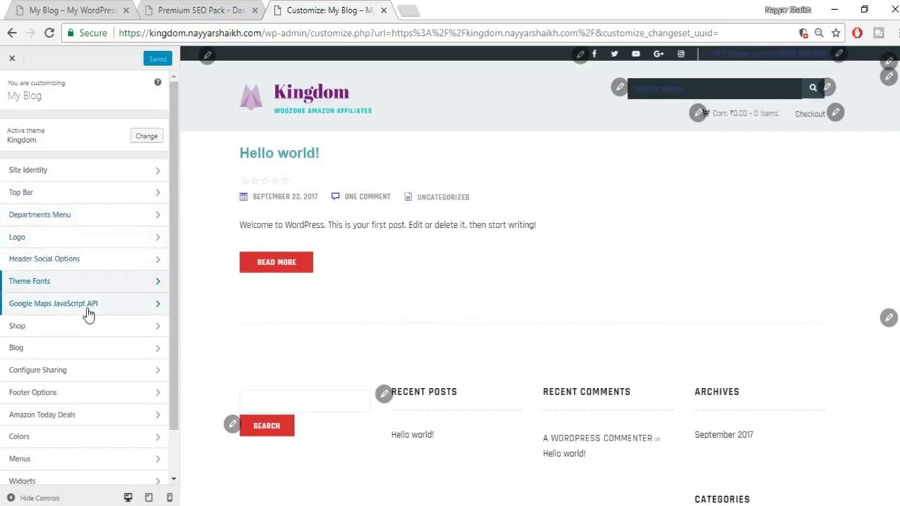
scroll(88, 314, down, 1)
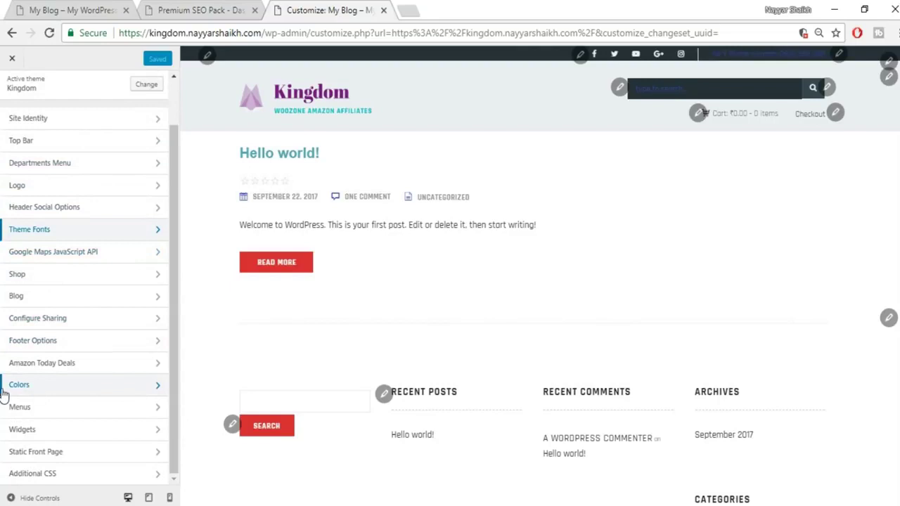
click(107, 385)
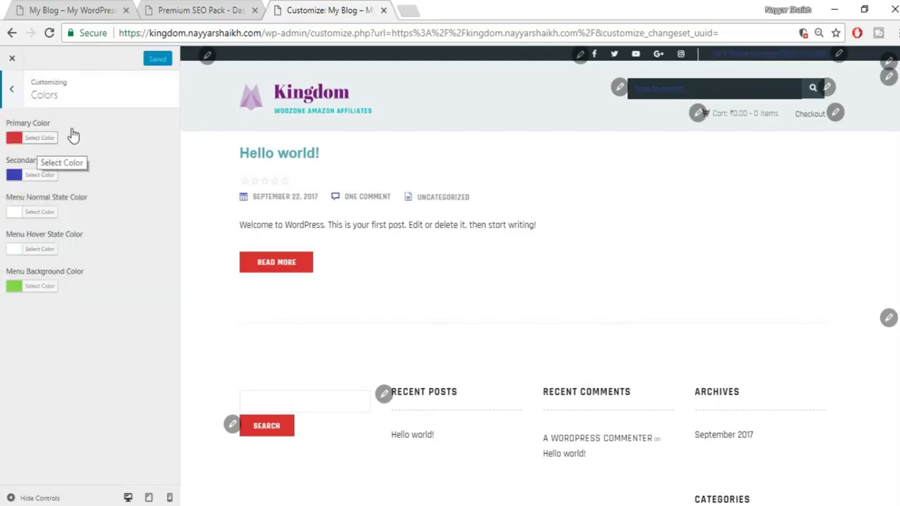
- Inspect the demo's red navigation bar to find its #dd5858 background colour
click(75, 7)
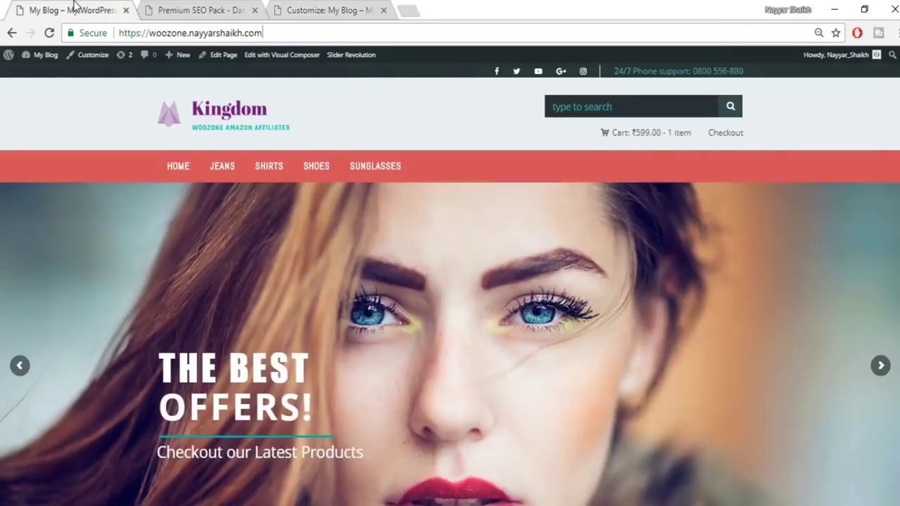
right_click(889, 154)
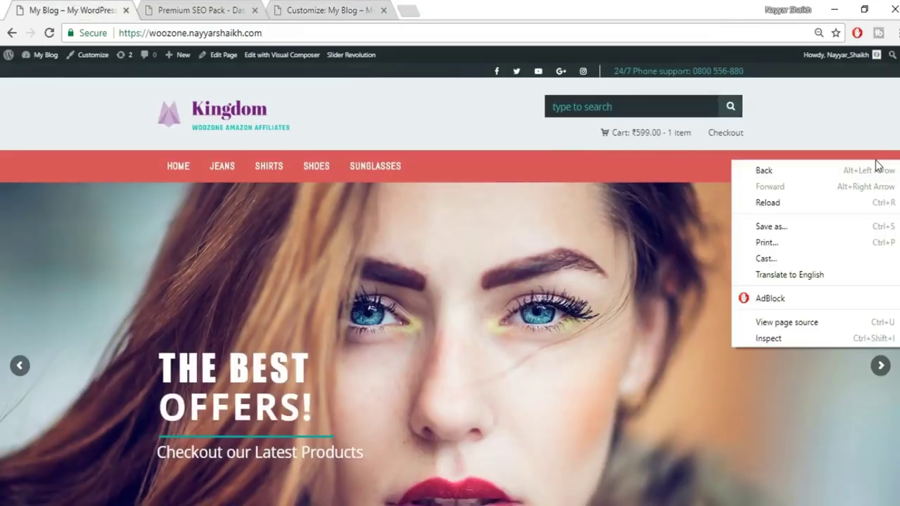
click(810, 341)
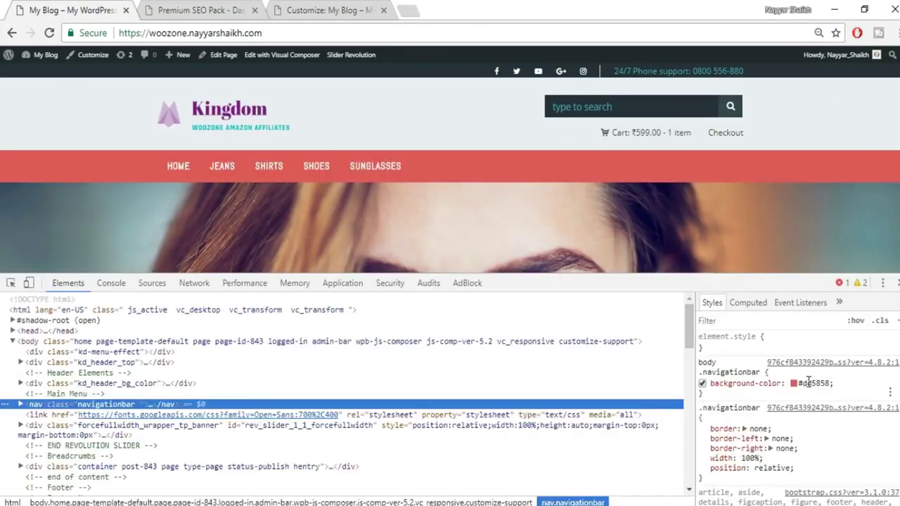
click(809, 383)
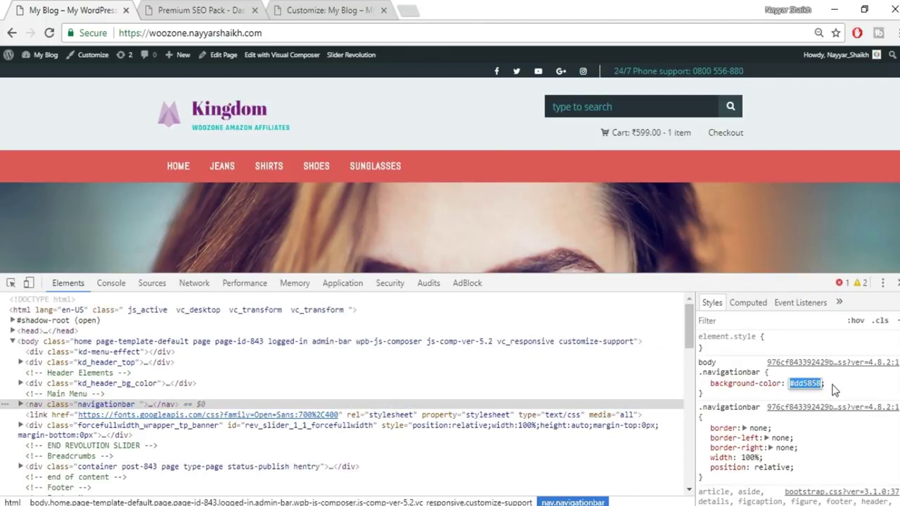
- Set the Customizer primary colour to #dd5858, then go back to the demo store
click(303, 9)
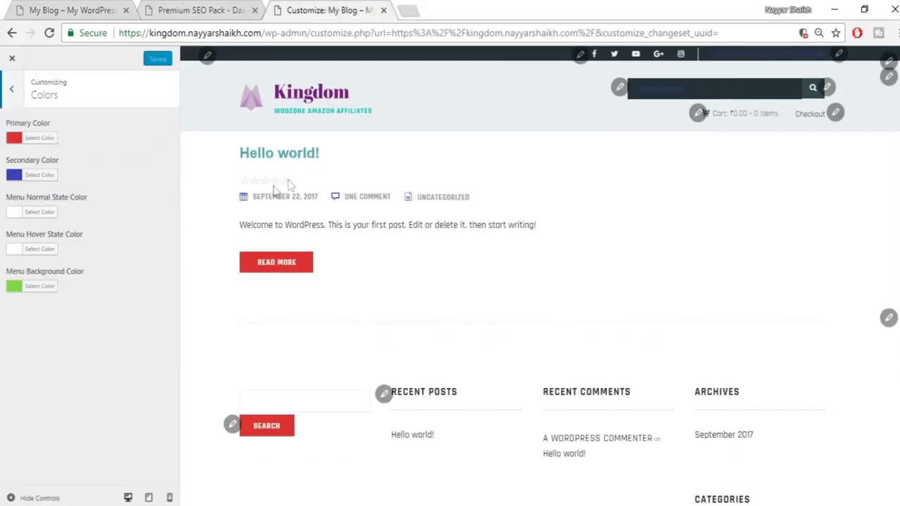
click(42, 145)
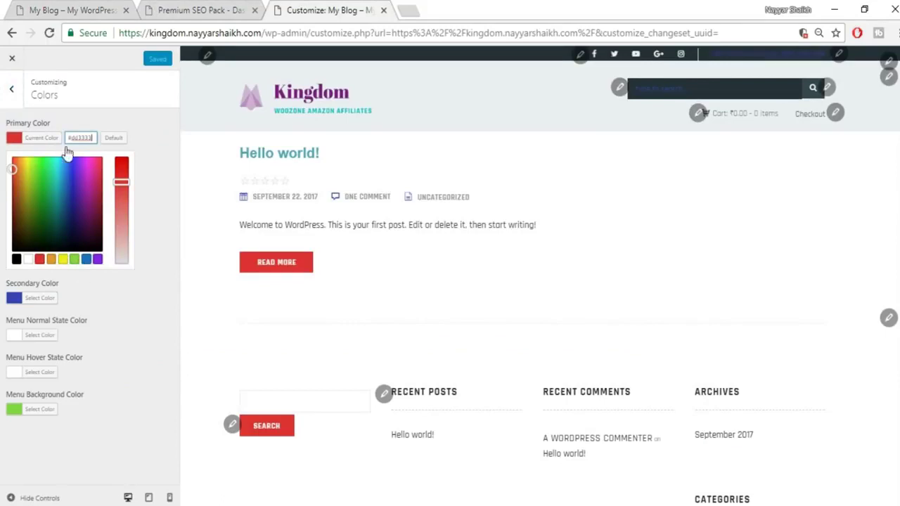
drag(122, 181, 140, 169)
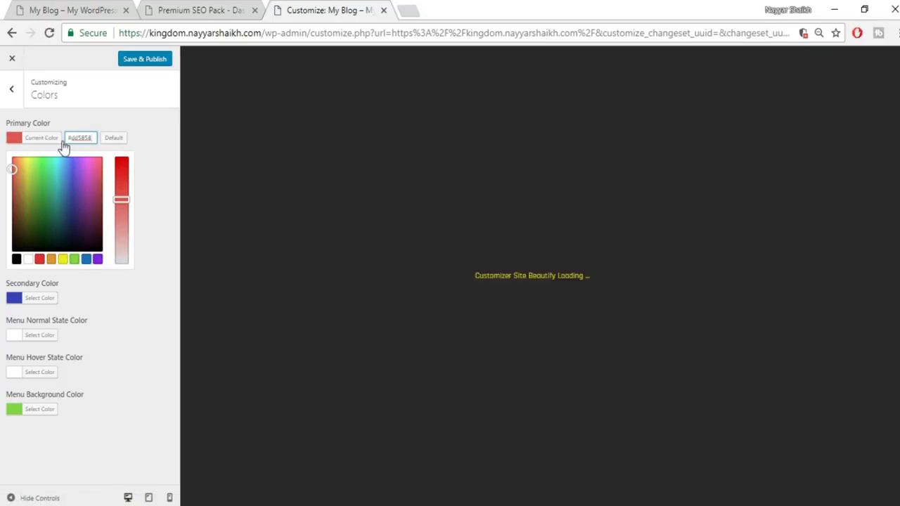
click(53, 138)
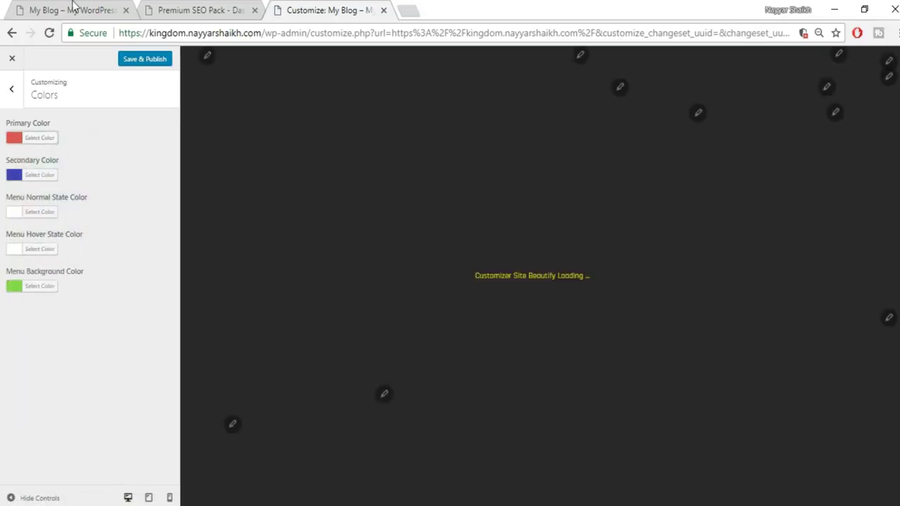
click(74, 10)
scroll(549, 160, down, 5)
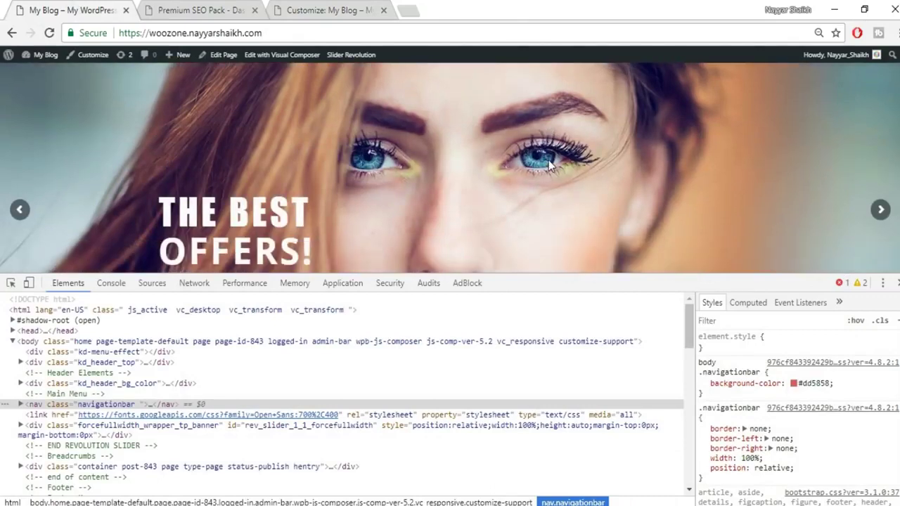
- Find and copy the demo Select Options button's hover background #57a7b3 in DevTools
mouse_move(386, 165)
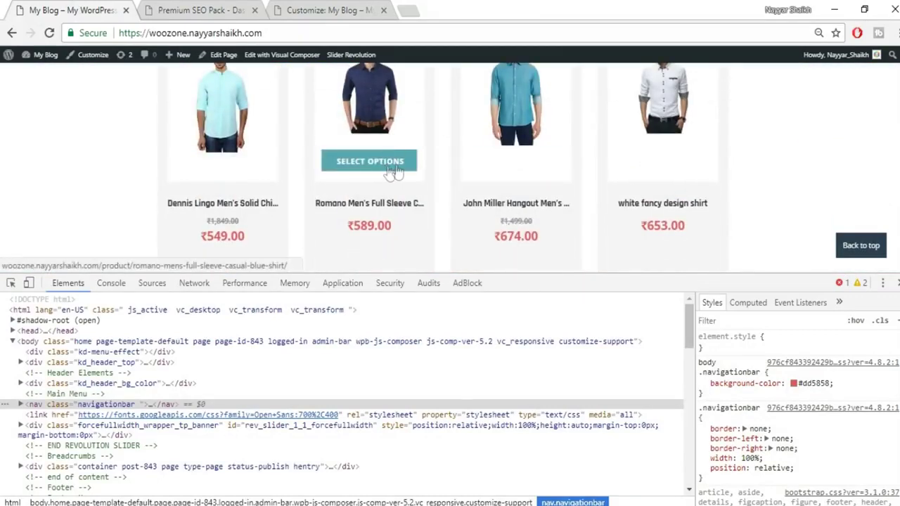
right_click(413, 165)
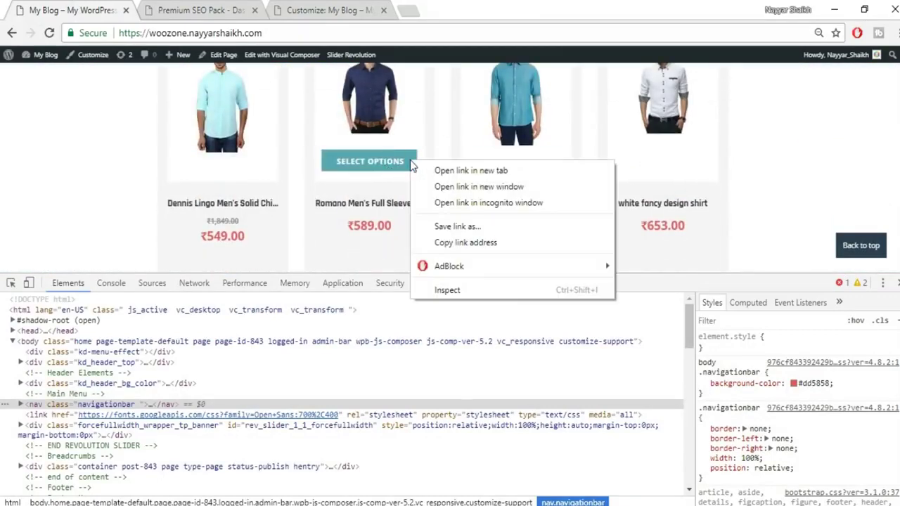
click(454, 290)
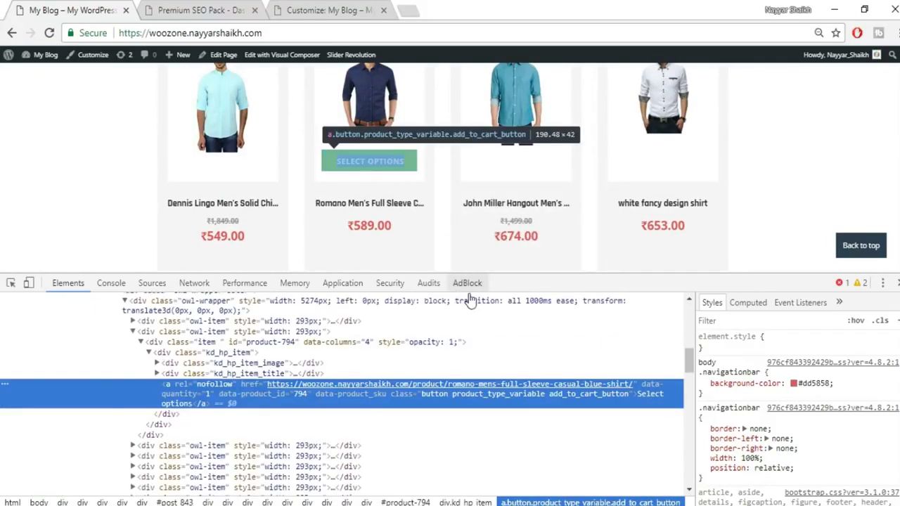
scroll(864, 415, down, 5)
scroll(864, 415, down, 3)
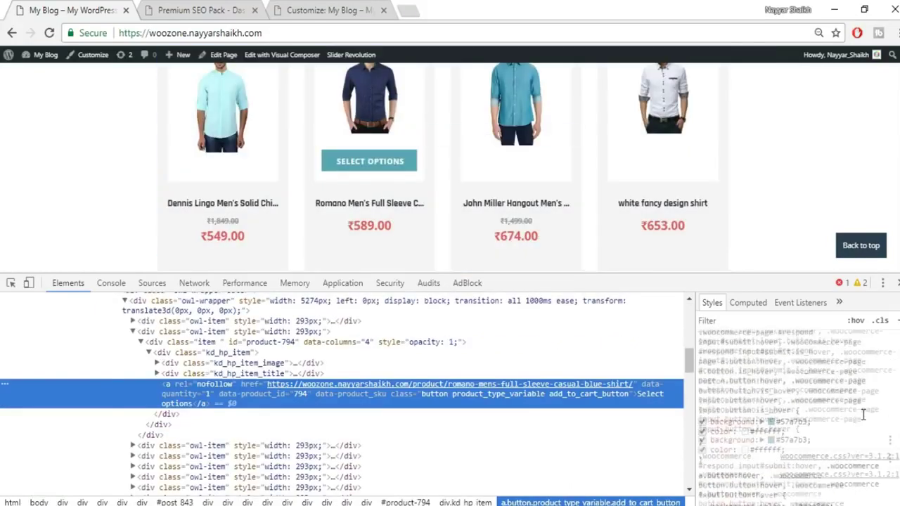
click(792, 352)
click(791, 351)
key(ctrl+c)
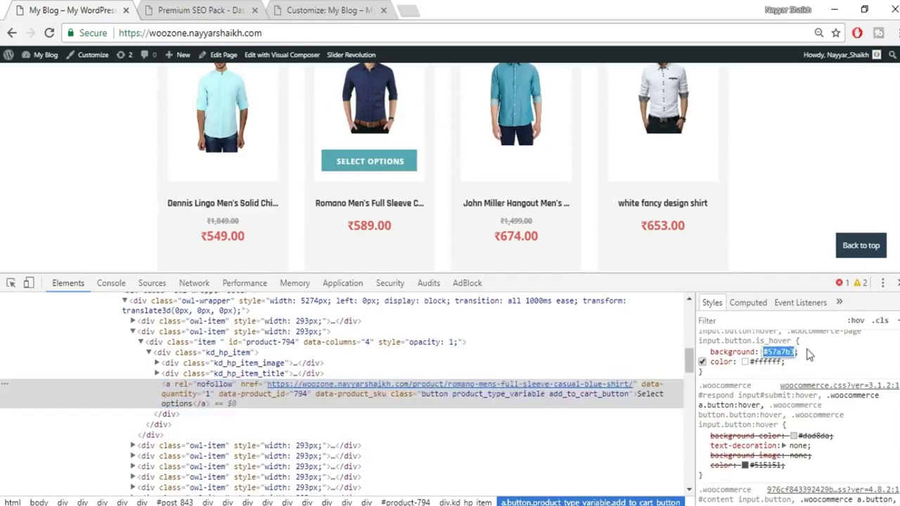
click(328, 10)
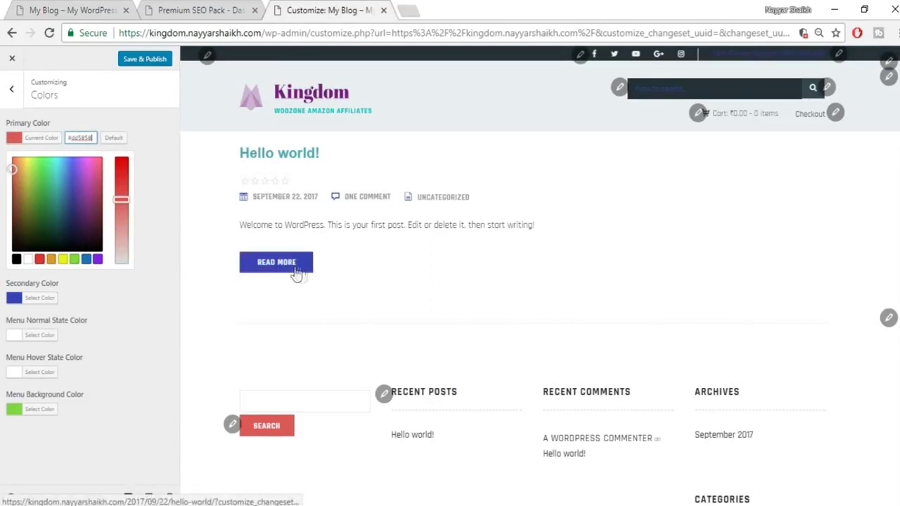
- Paste #57a7b3 as the Customizer's secondary colour, replacing the blue
click(51, 299)
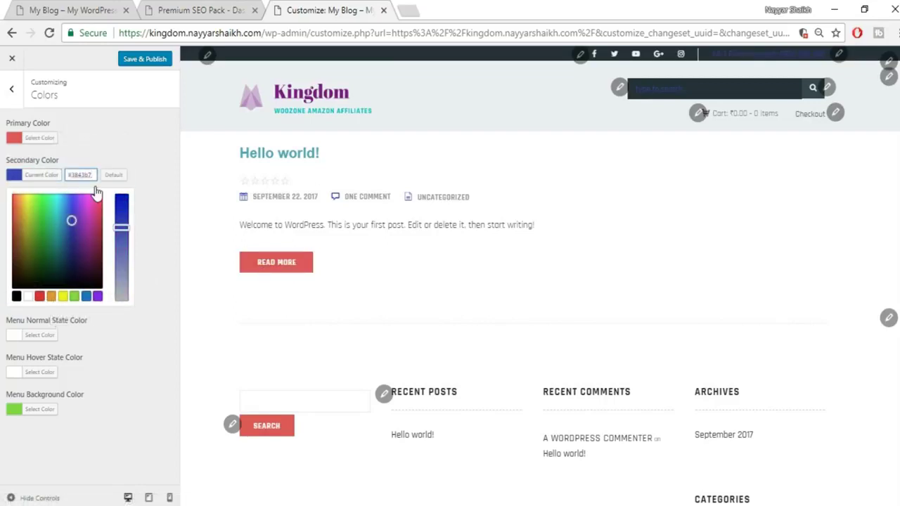
key(ctrl+v)
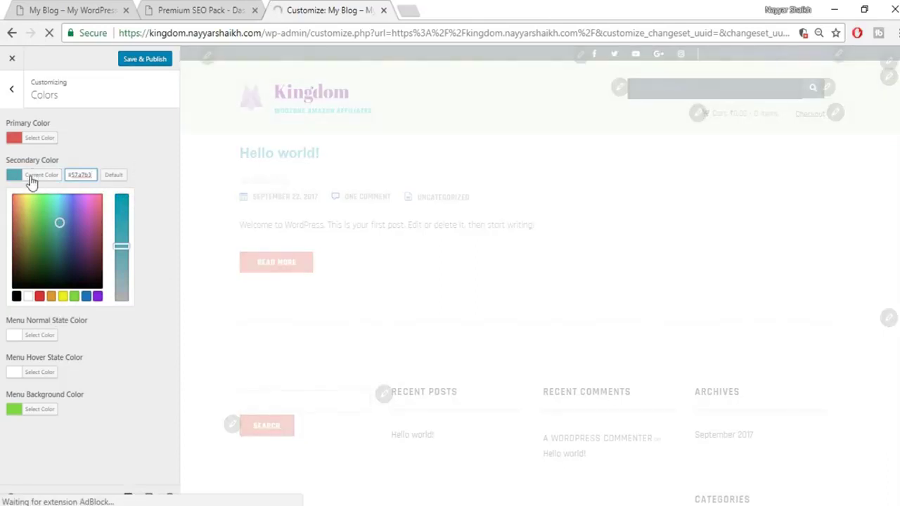
click(31, 177)
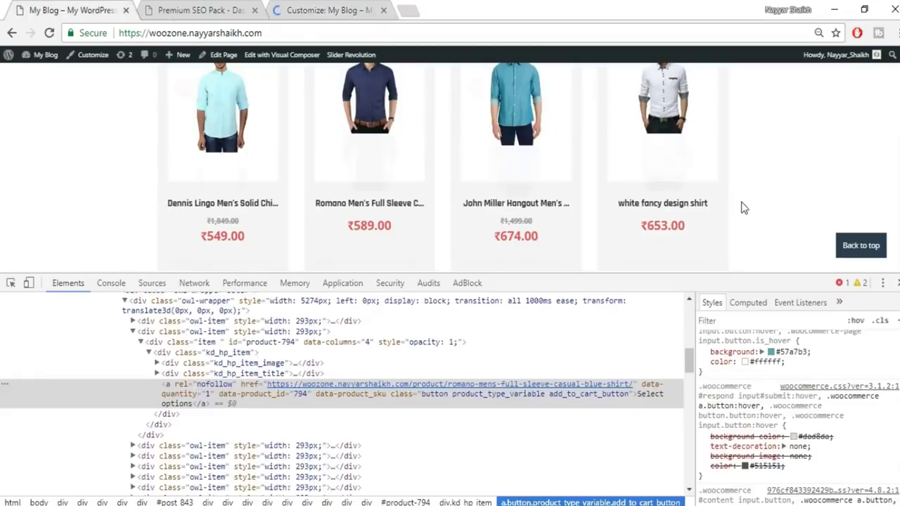
- Close DevTools on the live store tab and return to the Customizer
scroll(747, 210, up, 5)
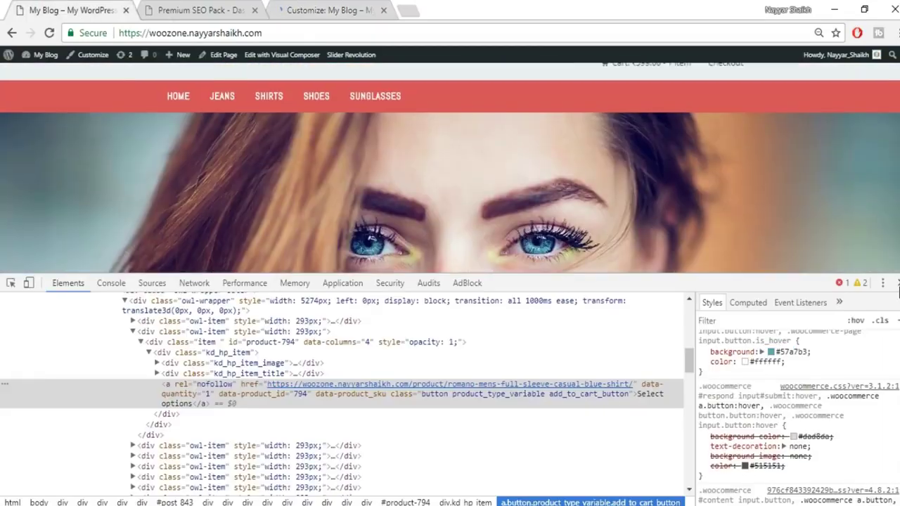
click(898, 283)
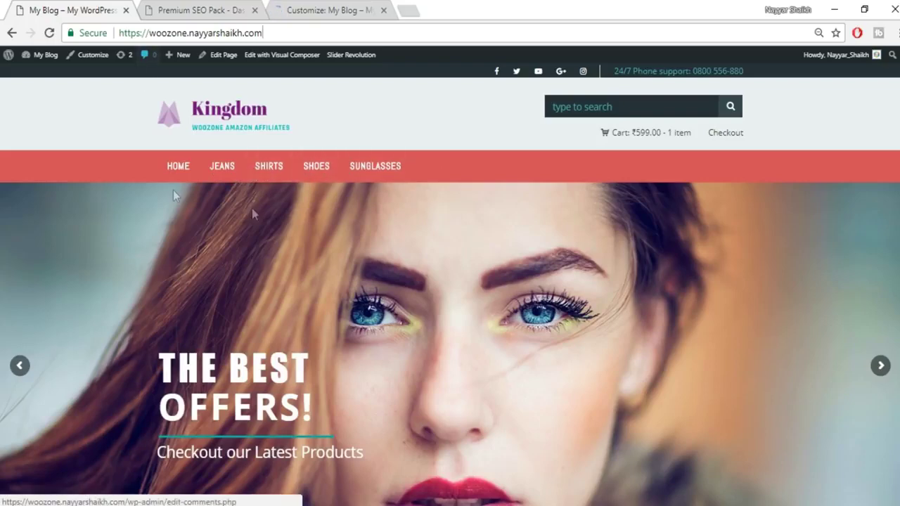
click(292, 5)
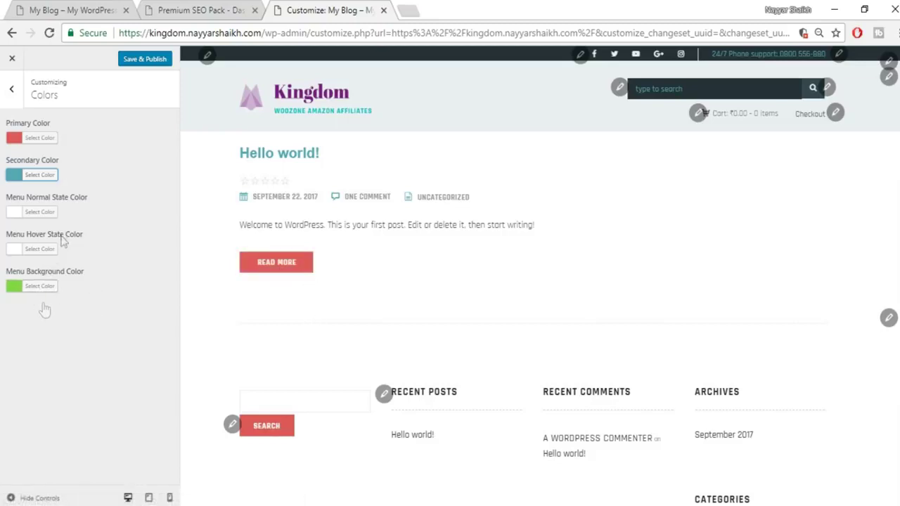
- Copy the primary colour #dd5858 and paste it as the menu background colour
click(39, 137)
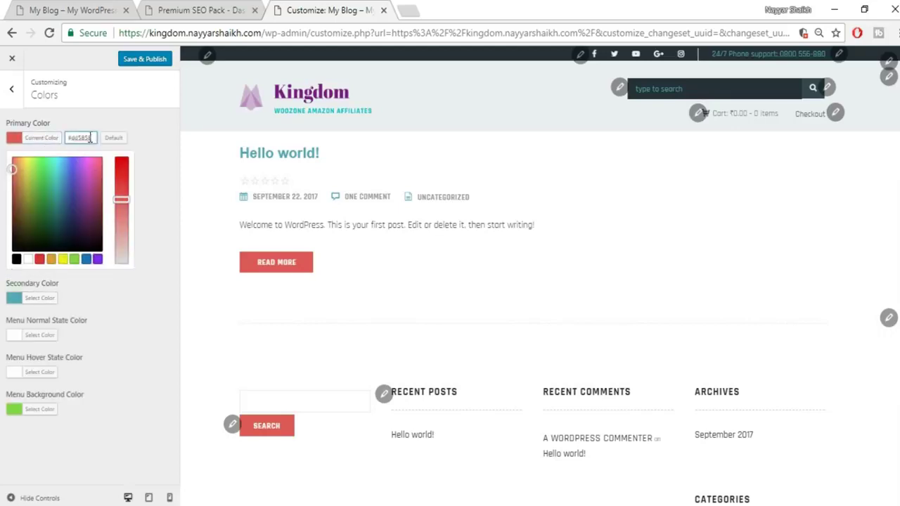
click(49, 138)
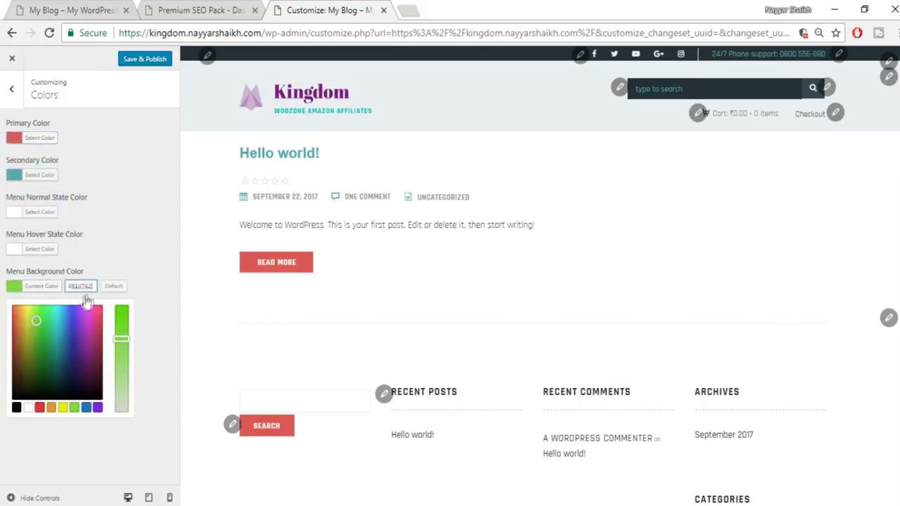
text(#dd5858)
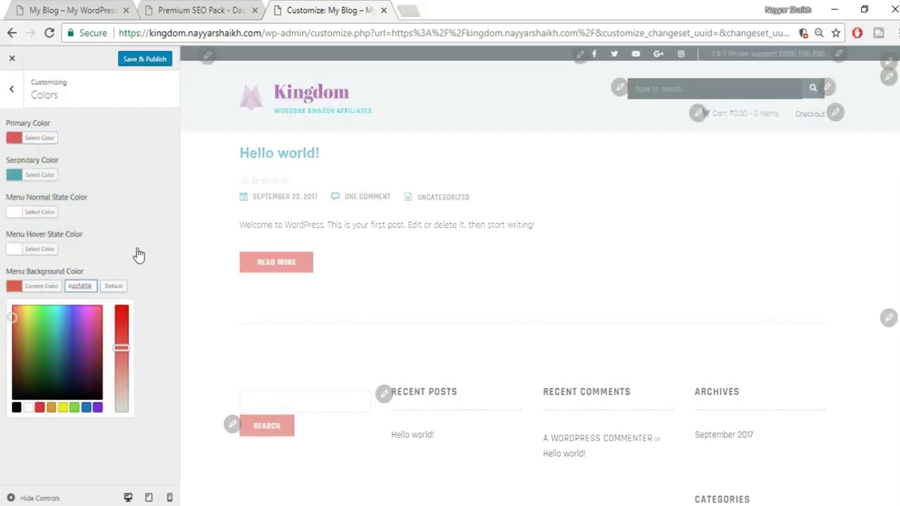
click(418, 211)
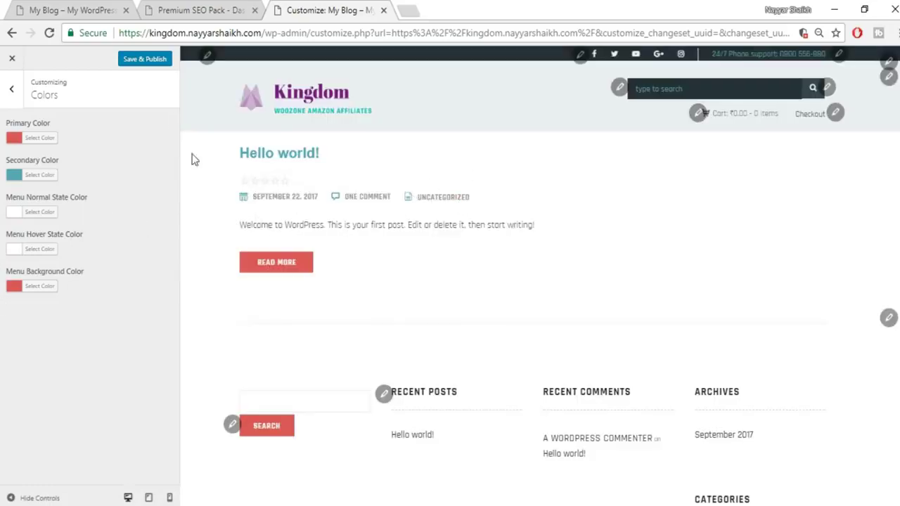
- Save and publish the colour changes
click(156, 61)
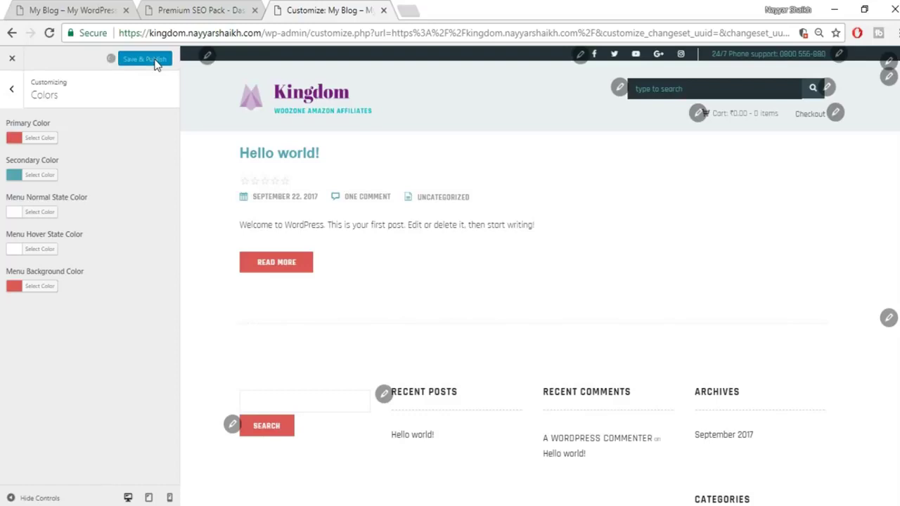
drag(250, 226, 541, 228)
click(544, 229)
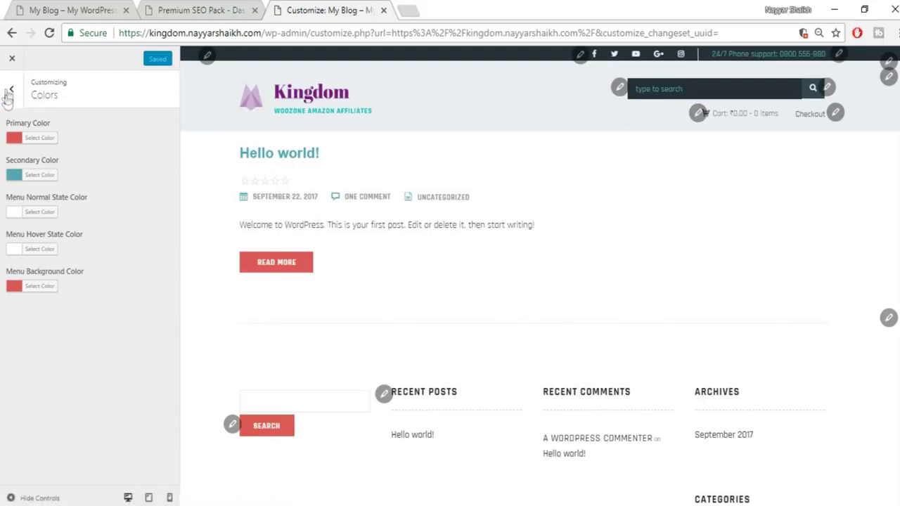
- In Theme Fonts, set the main font to Prompt and keep Rajdhani for headings
click(11, 89)
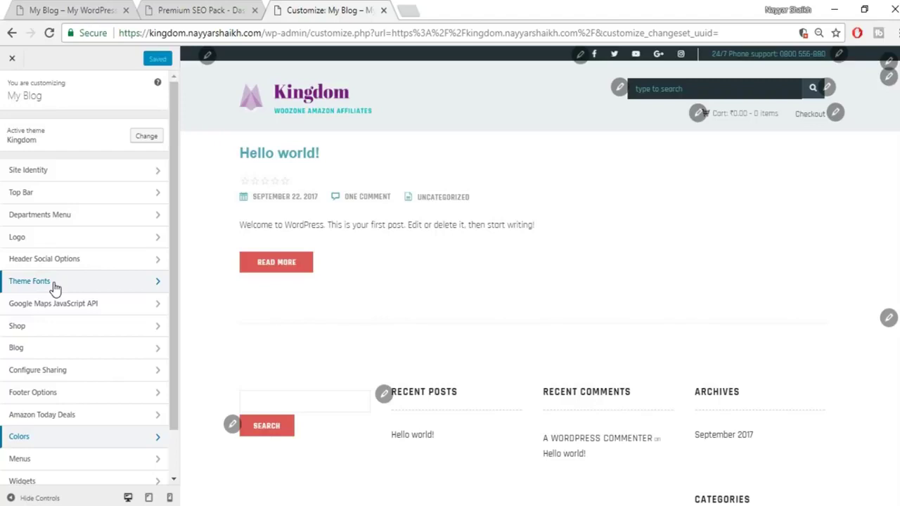
click(53, 287)
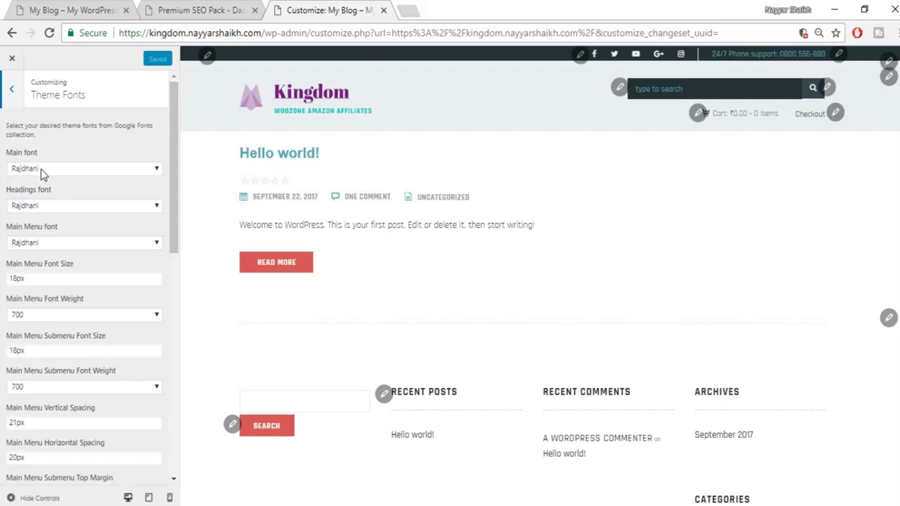
mouse_move(537, 224)
mouse_down()
mouse_move(311, 224)
mouse_move(537, 224)
mouse_up()
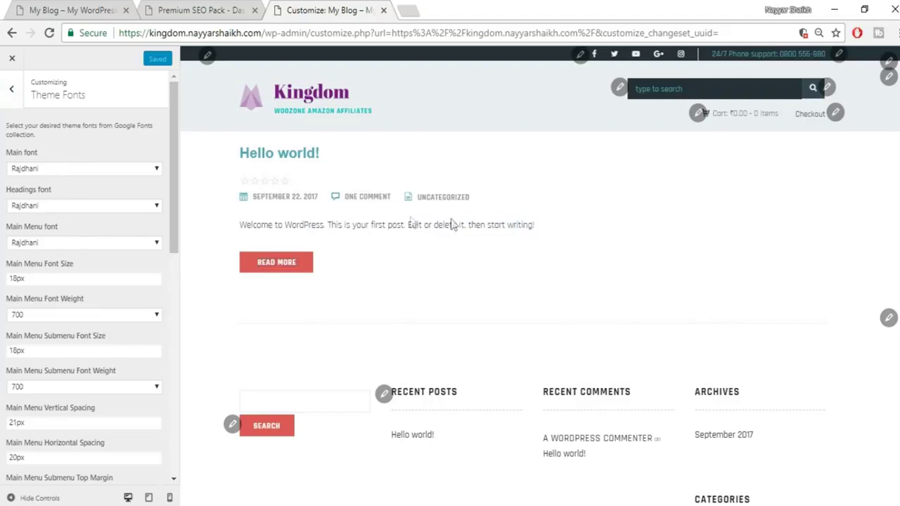
drag(552, 229, 239, 225)
click(99, 172)
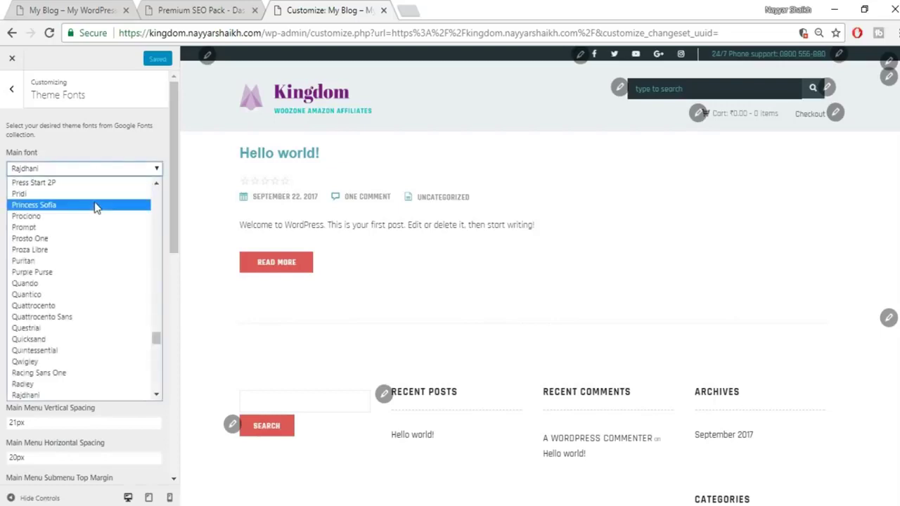
click(73, 231)
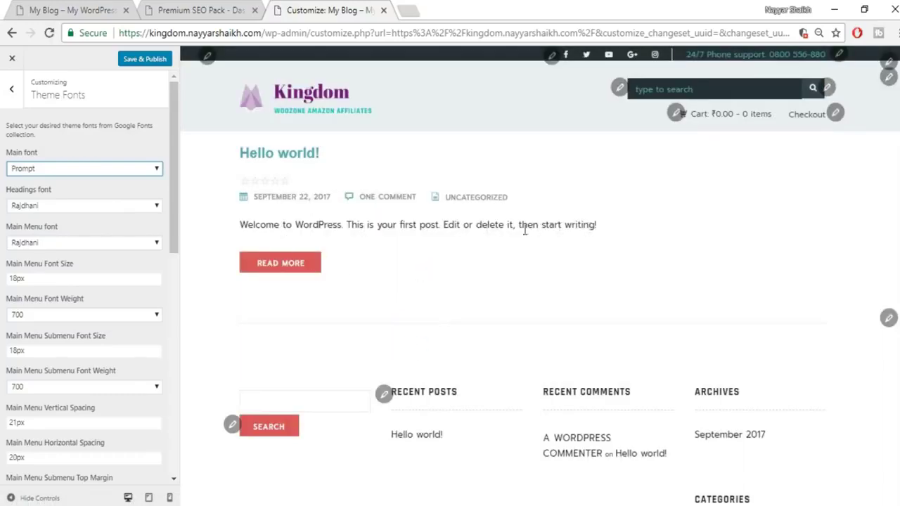
click(102, 170)
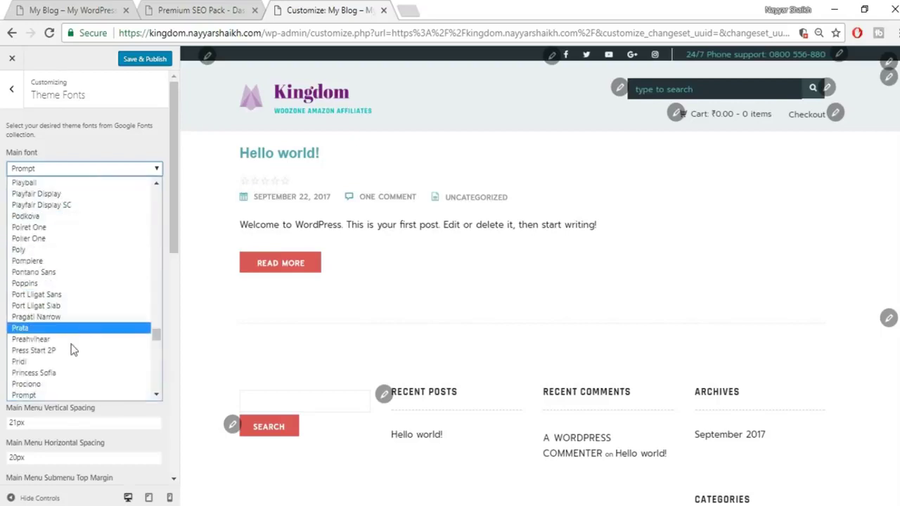
scroll(81, 317, down, 3)
scroll(88, 326, up, 20)
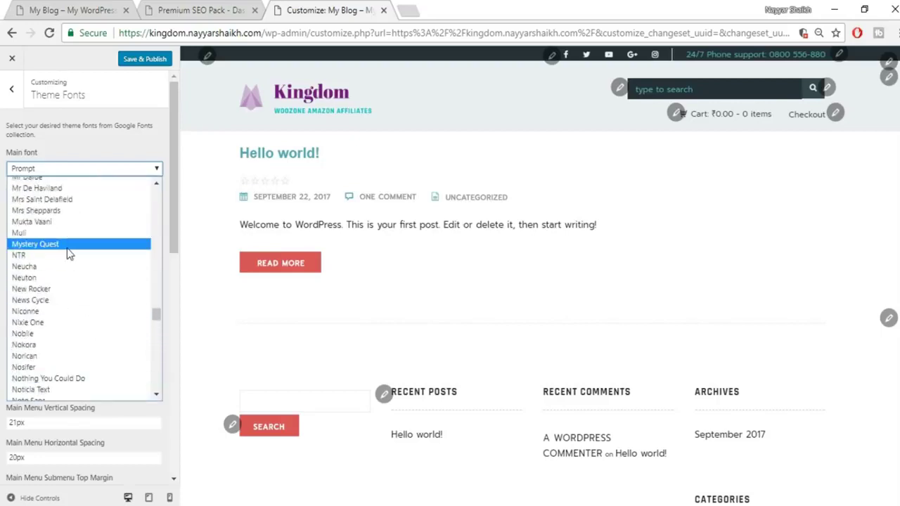
click(117, 152)
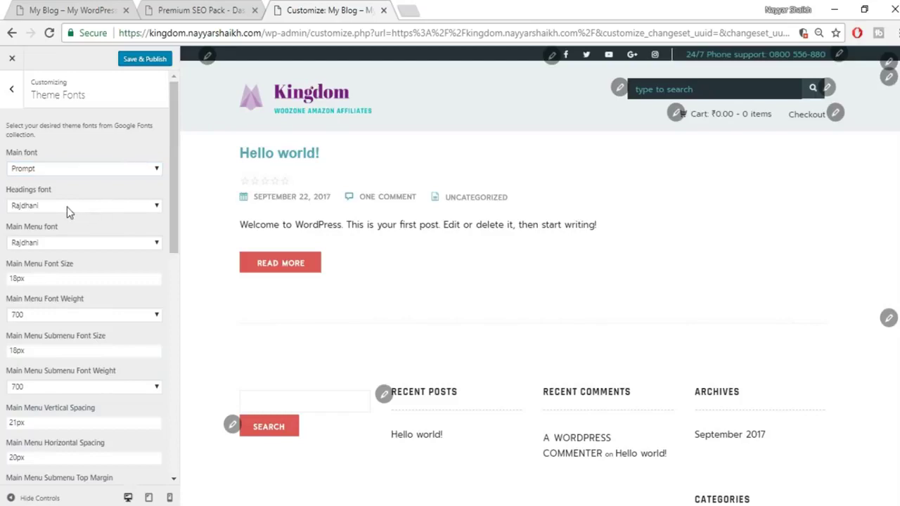
click(94, 204)
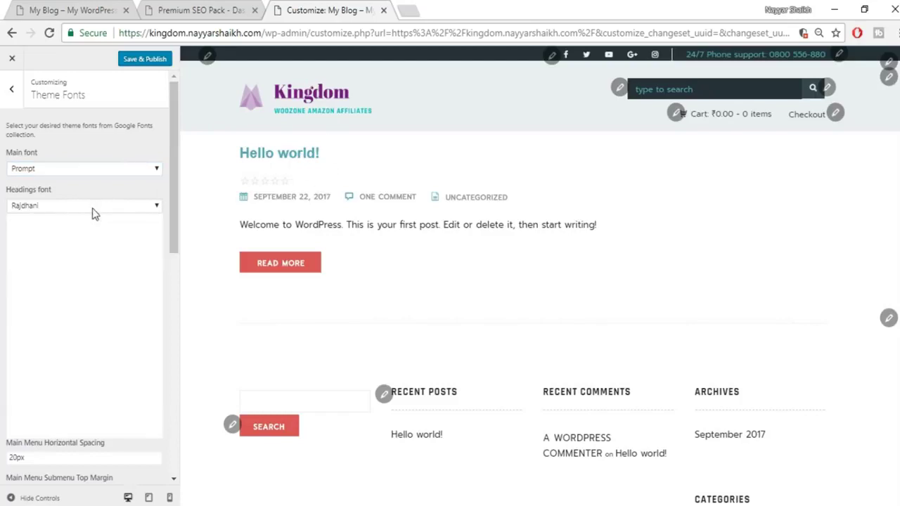
click(116, 156)
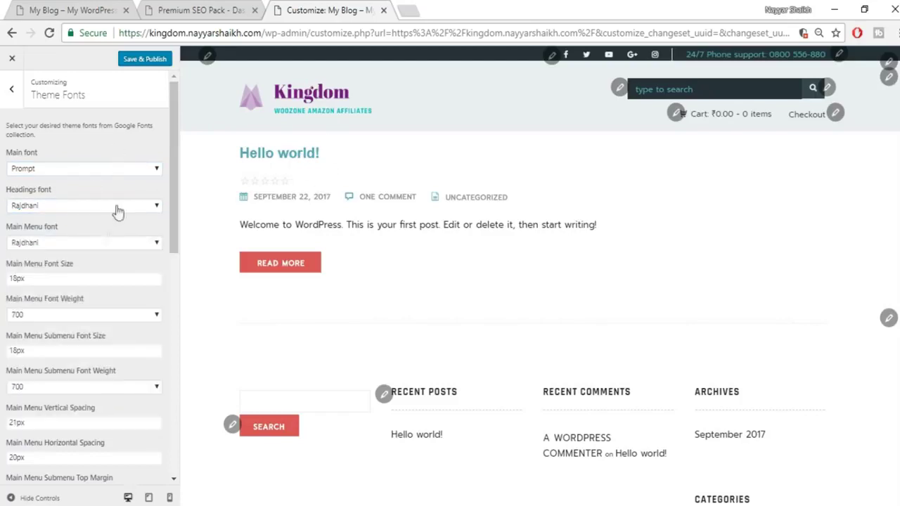
- Keep the main menu font weight at 700 and publish the font settings
click(89, 9)
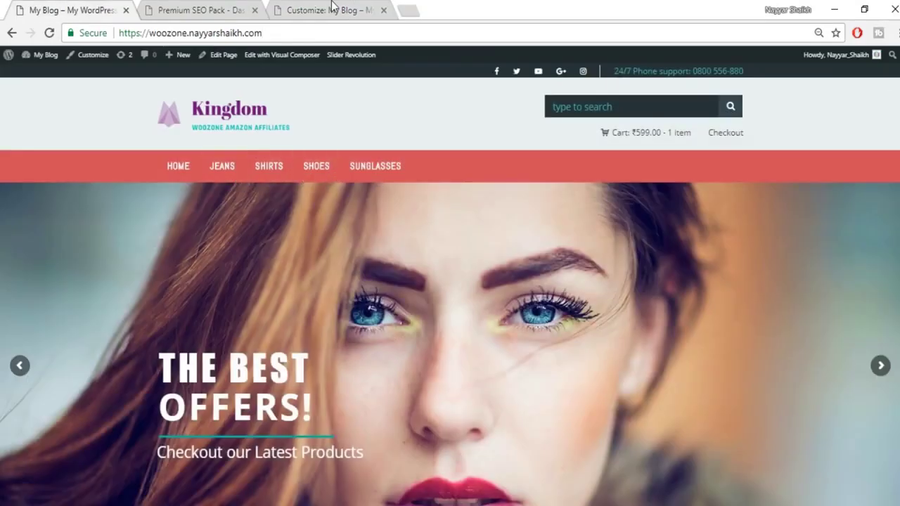
click(332, 8)
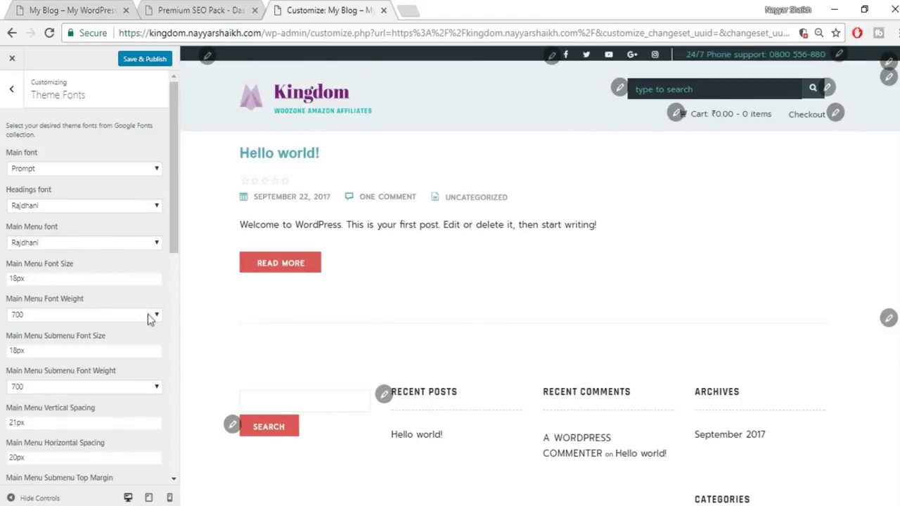
scroll(150, 320, down, 1)
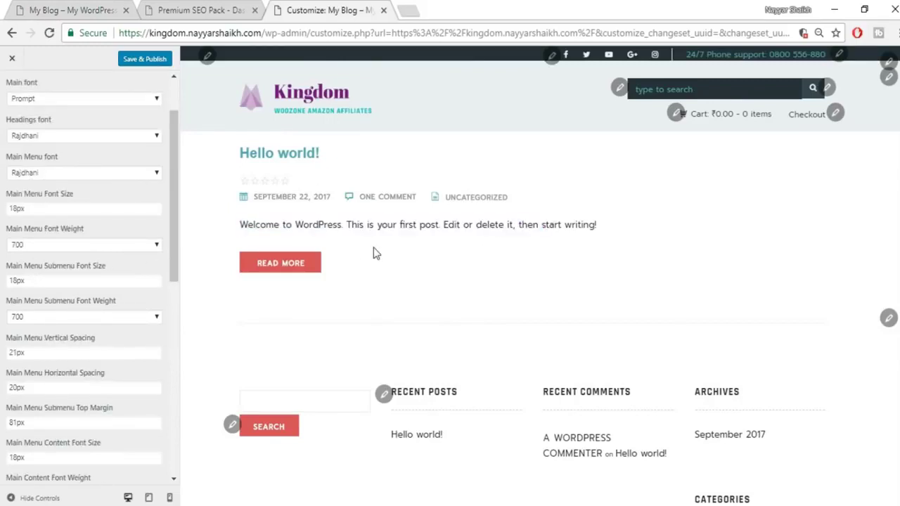
click(89, 246)
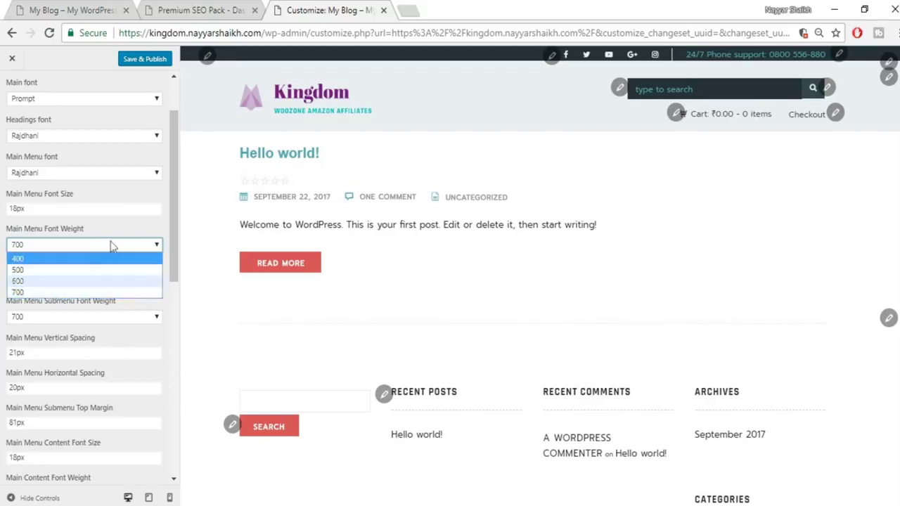
click(385, 232)
scroll(112, 383, down, 4)
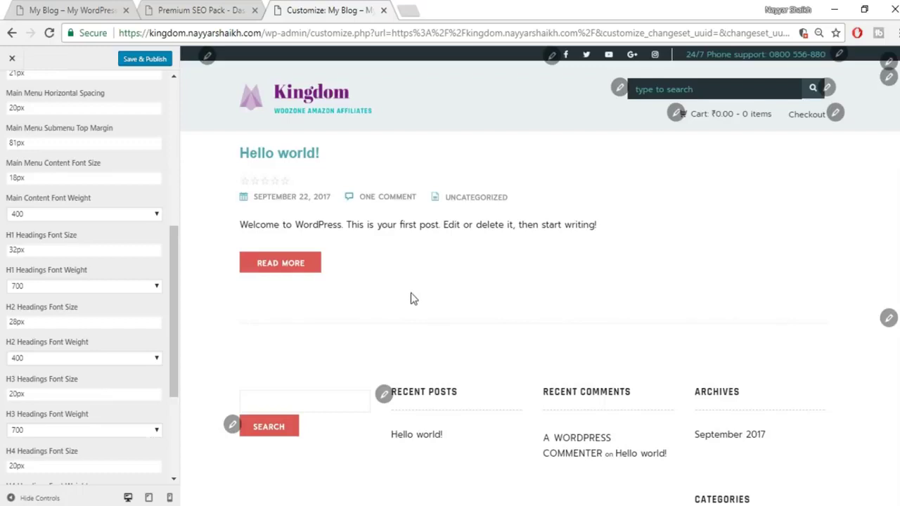
click(145, 60)
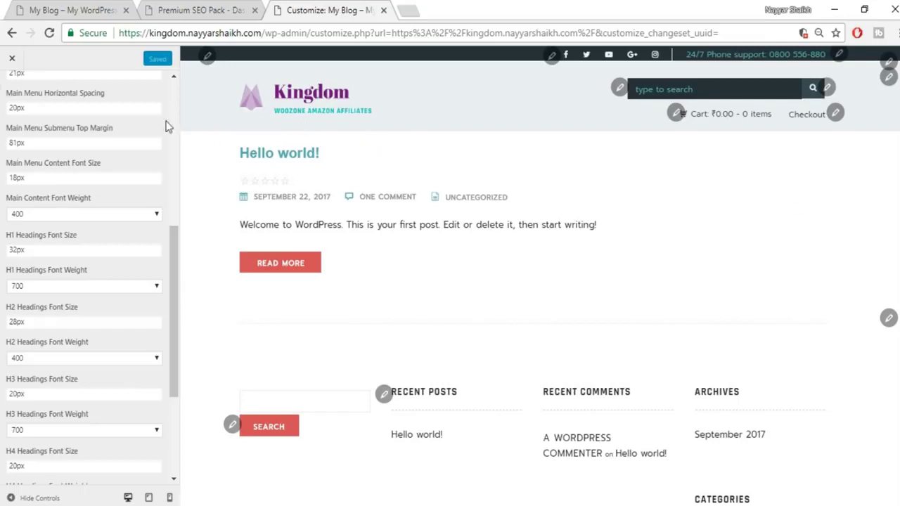
- Close the Customizer and review the demo storefront for reference
click(12, 60)
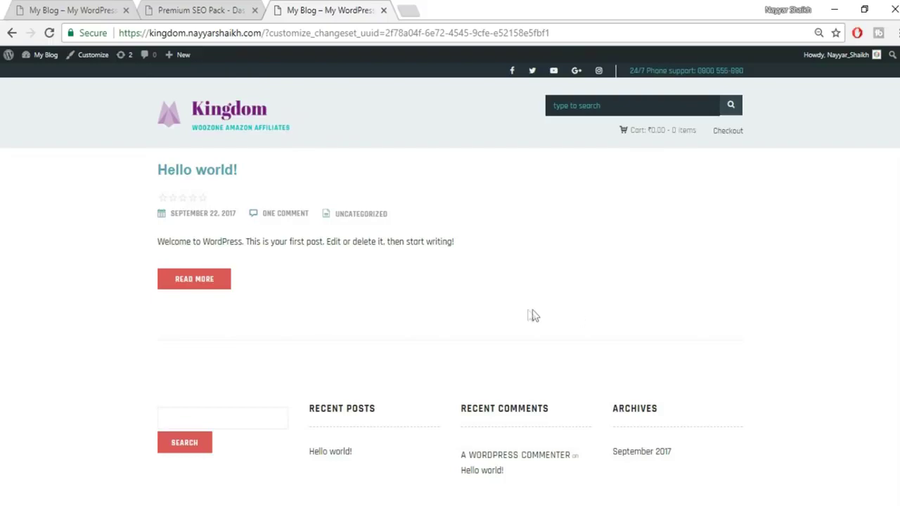
click(49, 7)
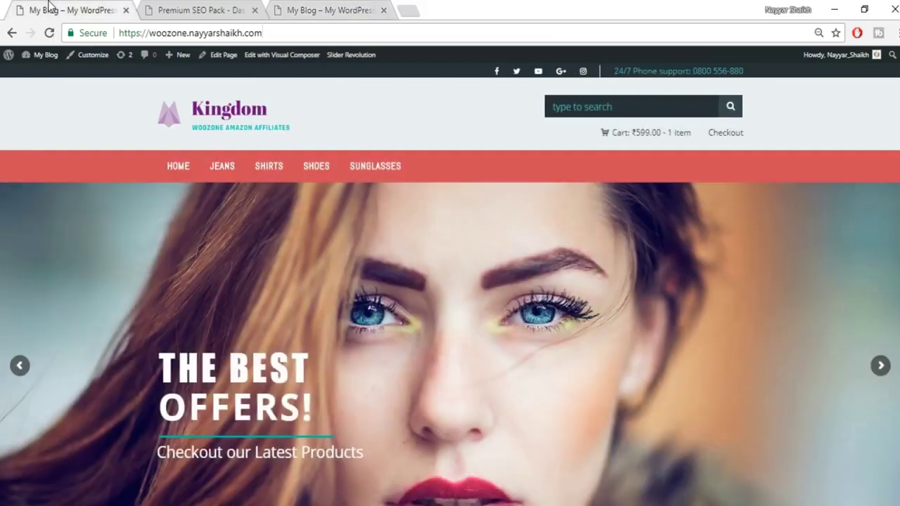
scroll(665, 409, down, 1)
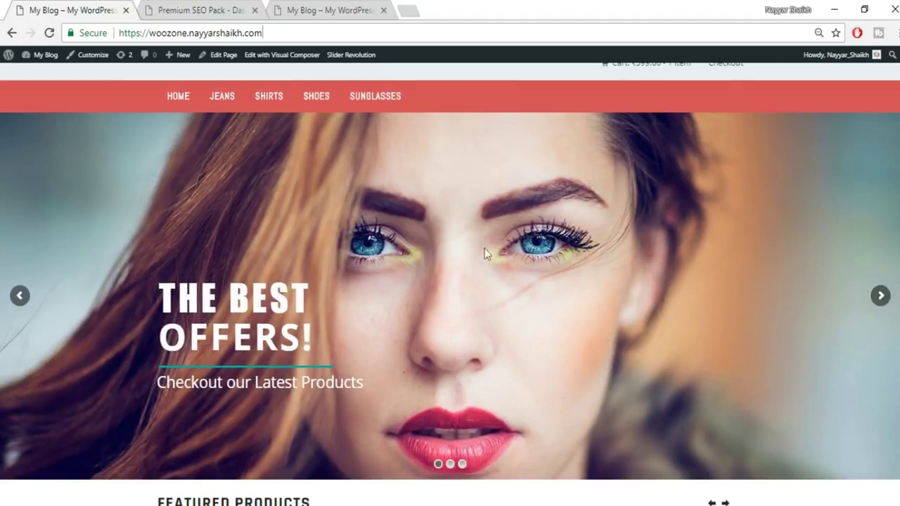
- Go to the admin dashboard, zoom out, and open the Slider Revolution page
click(211, 8)
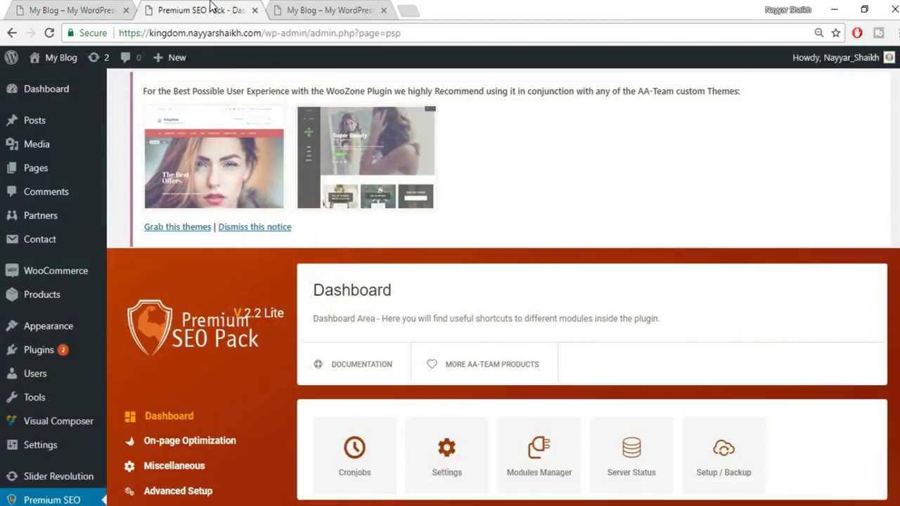
key(ctrl+minus)
key(ctrl+minus)
mouse_move(13, 354)
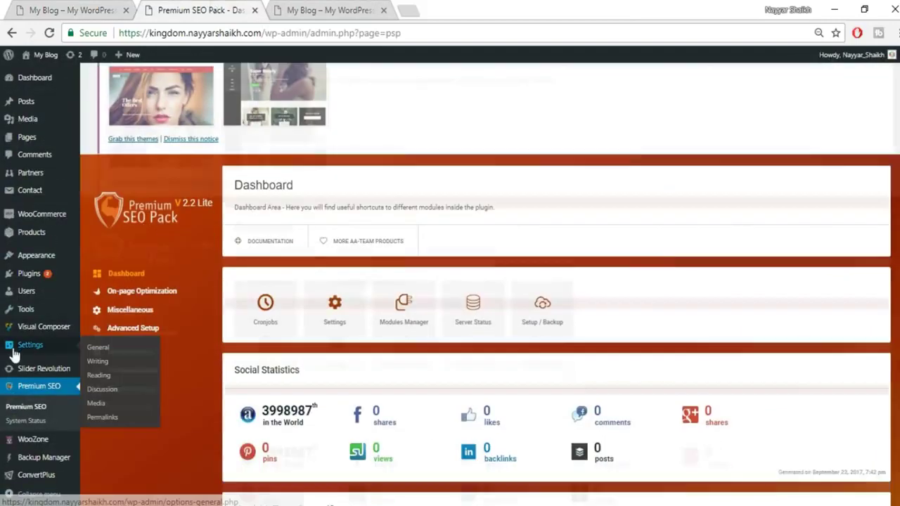
mouse_move(39, 377)
click(82, 373)
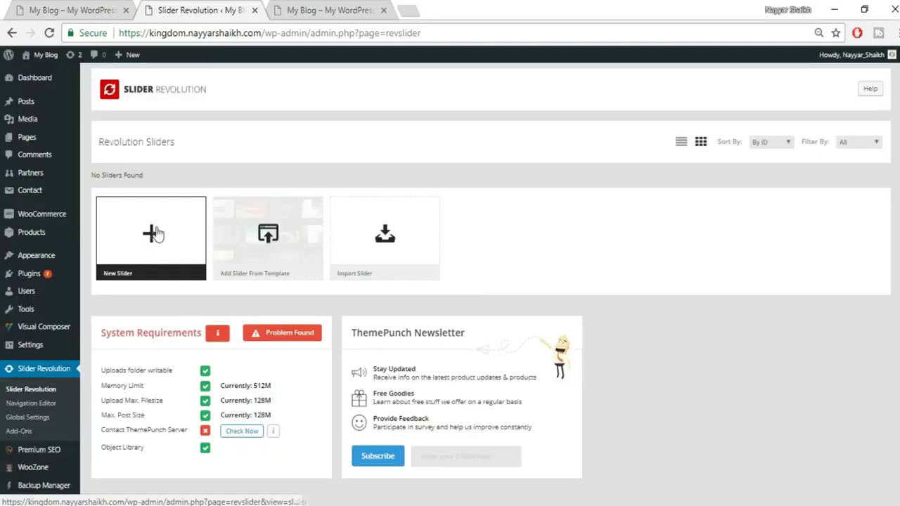
- Start a new slider, checking the demo storefront's hero slider for reference
click(144, 240)
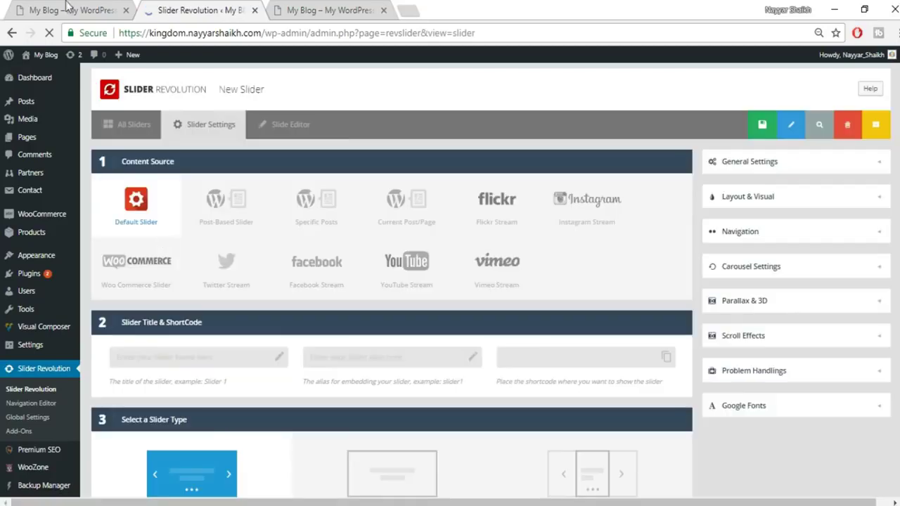
click(68, 8)
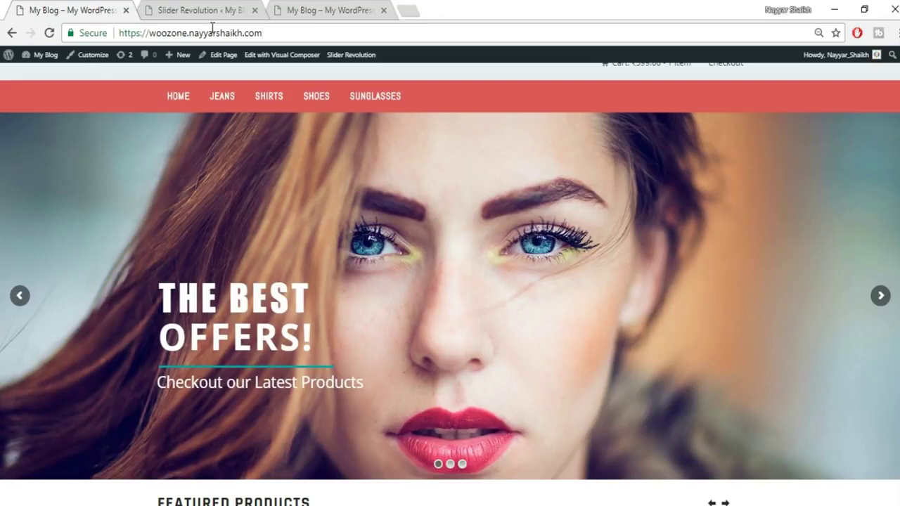
click(201, 9)
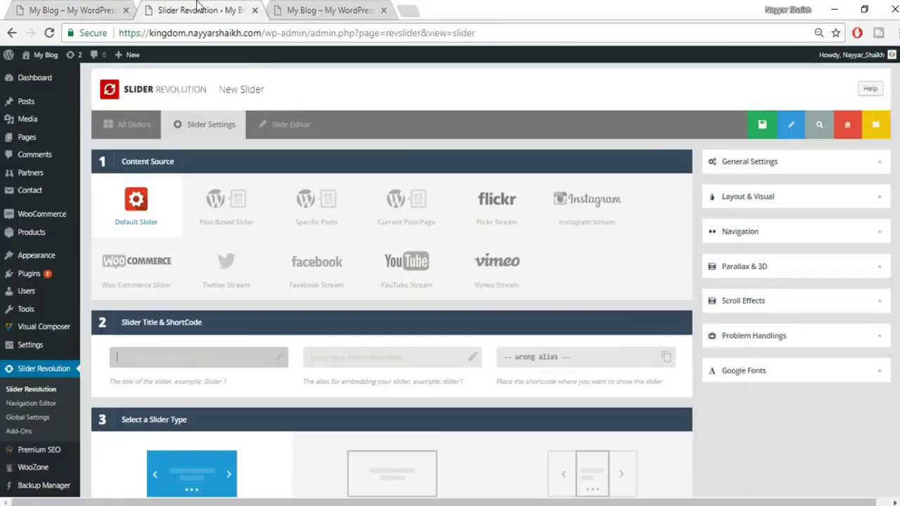
scroll(461, 256, down, 1)
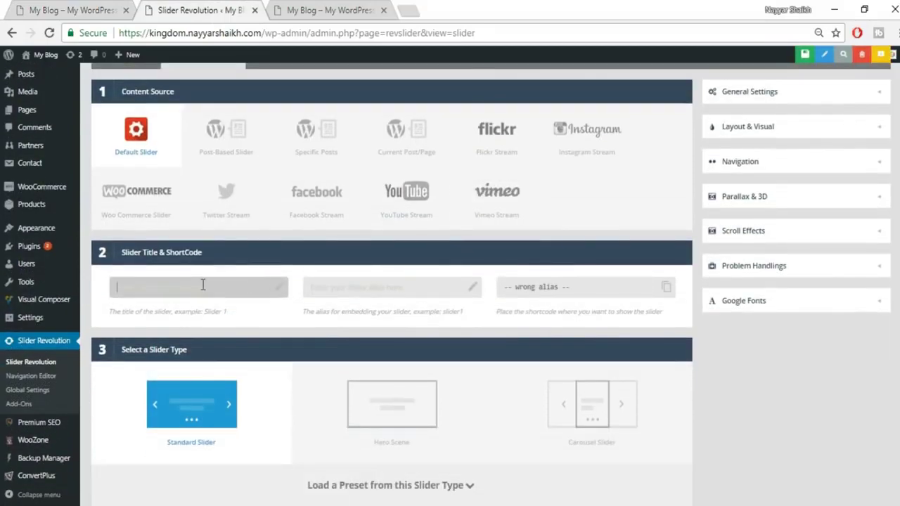
scroll(203, 287, up, 1)
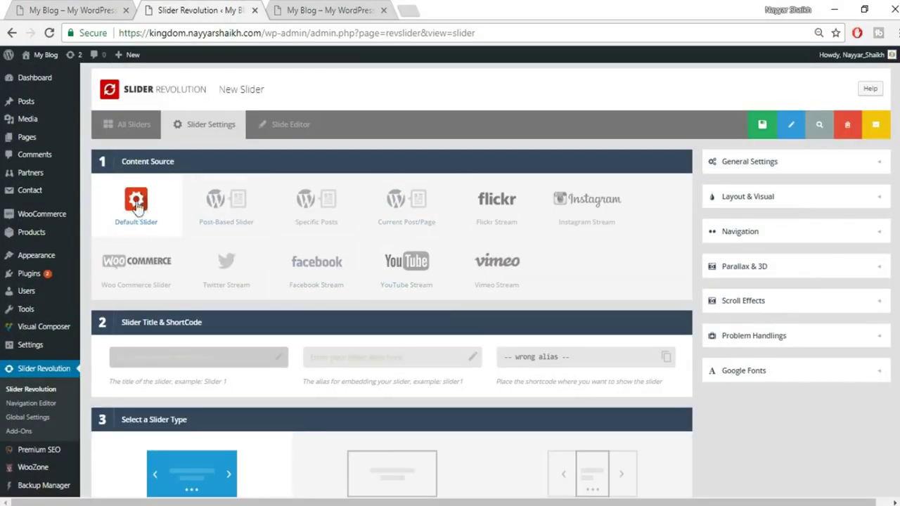
scroll(245, 239, down, 2)
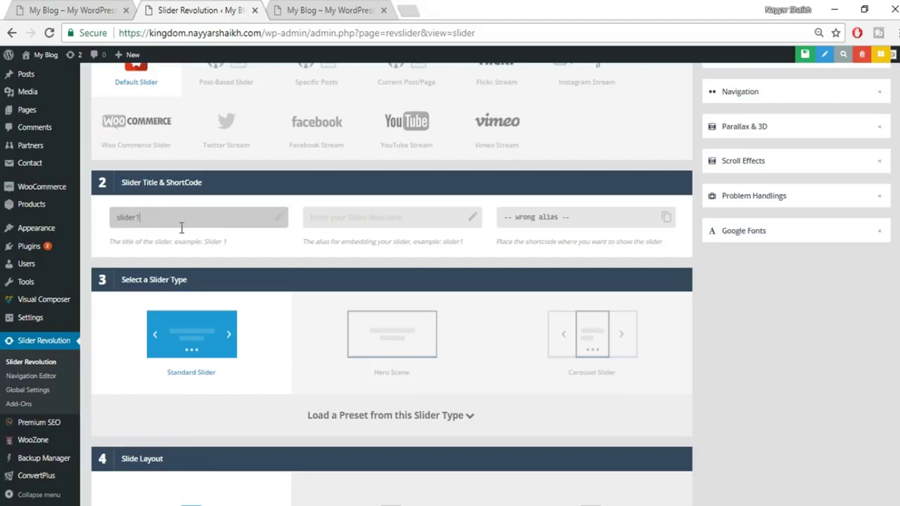
- Give the Standard Slider the alias slider1 and scroll down to Slide Layout
click(439, 222)
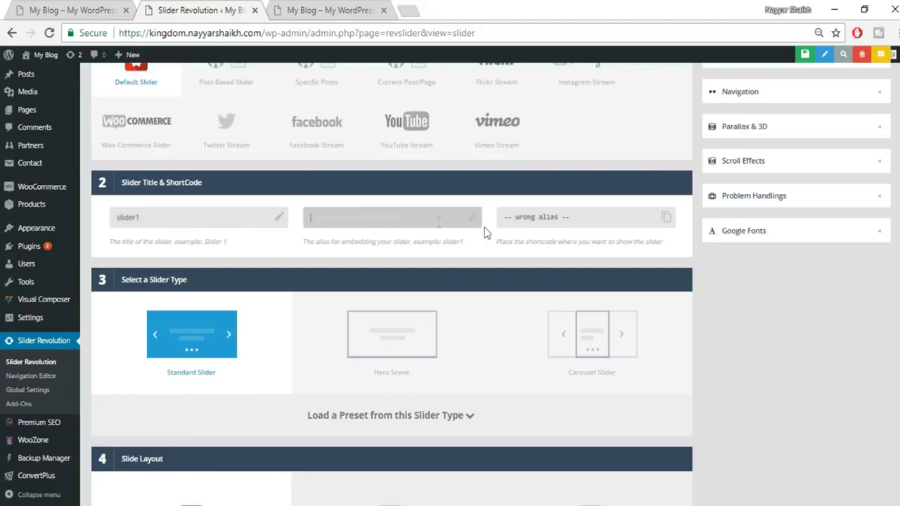
text(slider1)
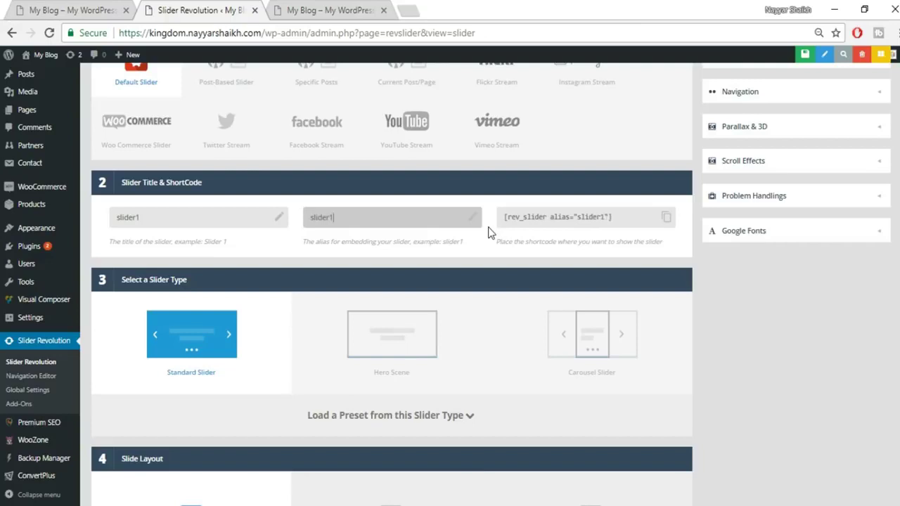
scroll(496, 250, down, 2)
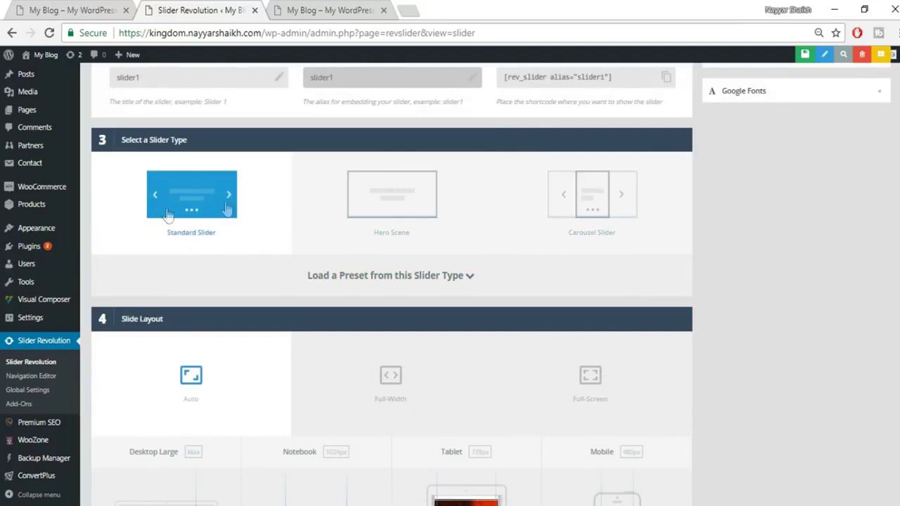
scroll(239, 232, down, 2)
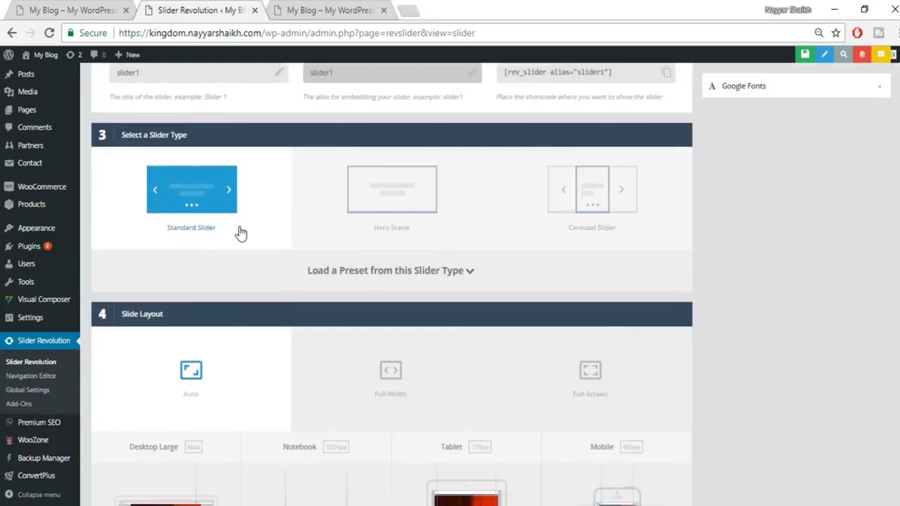
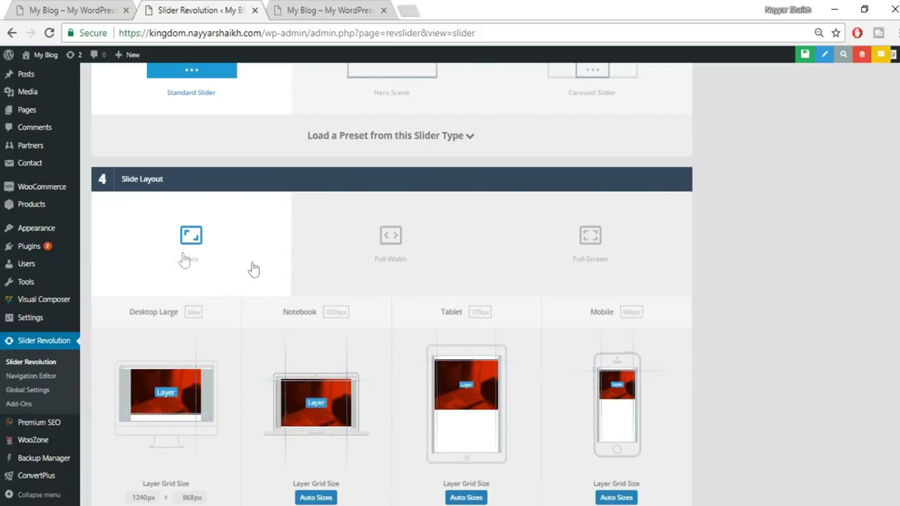
- Set the slider to the Full-Width layout with a 700px desktop grid height
click(400, 266)
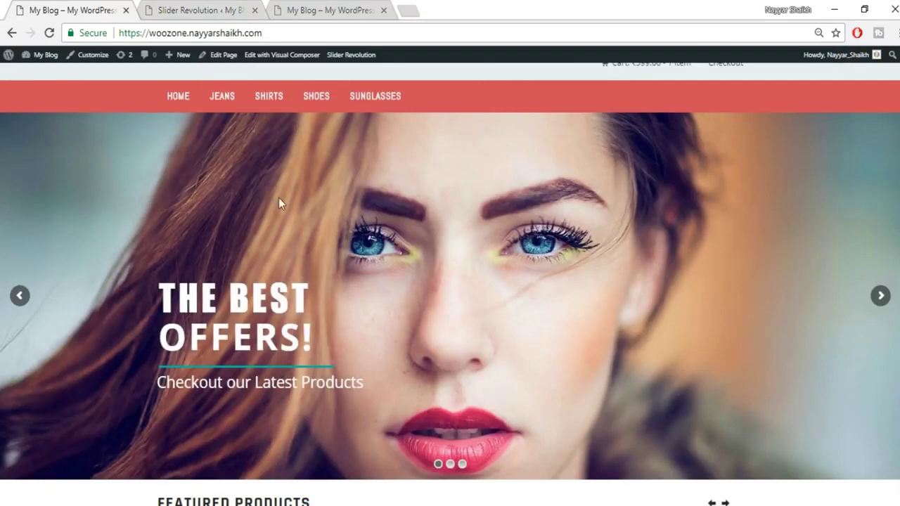
click(193, 10)
scroll(826, 250, down, 1)
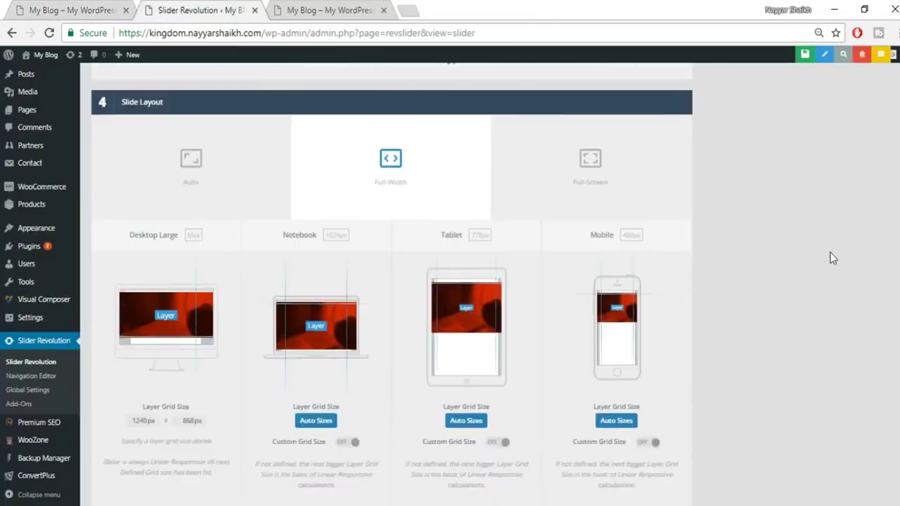
scroll(831, 257, down, 1)
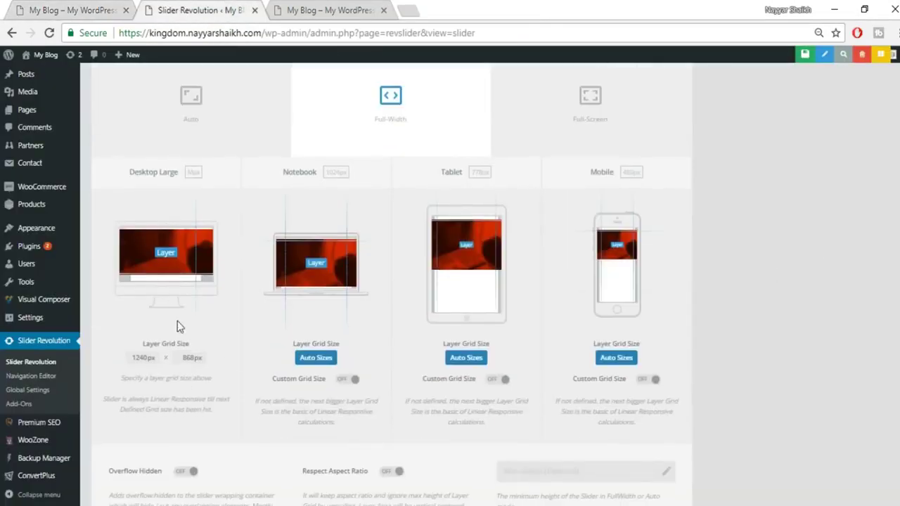
click(187, 358)
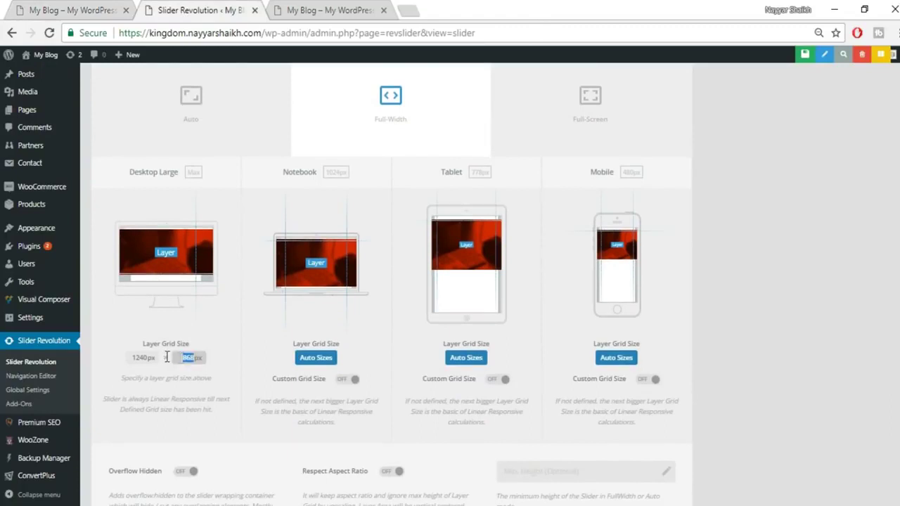
text(700)
click(213, 364)
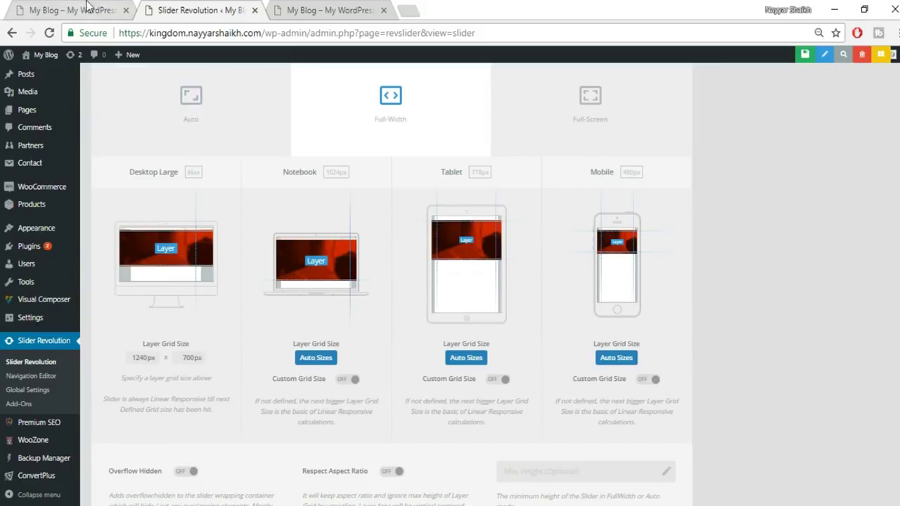
- Compare with the live storefront and advance its slider to the WINTER TIME!!! slide
key(ctrl+shift+Tab)
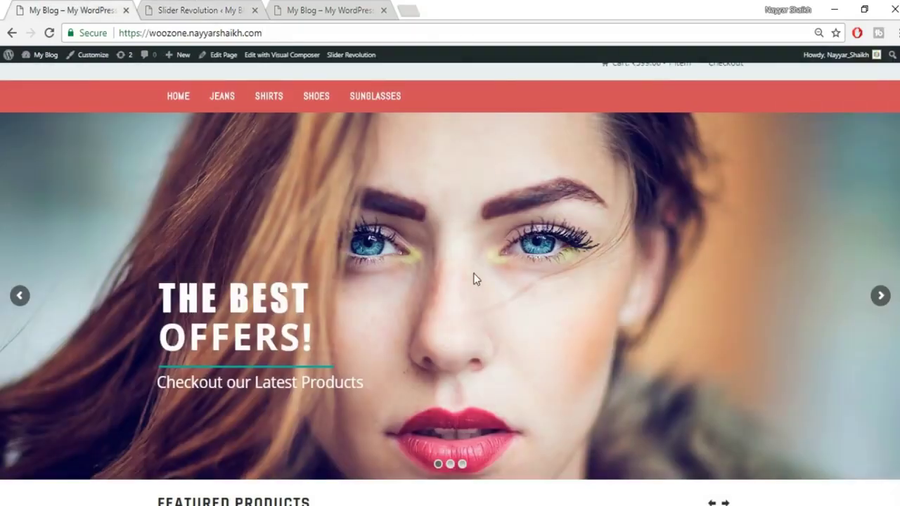
scroll(487, 427, up, 1)
scroll(486, 424, down, 2)
scroll(479, 411, up, 2)
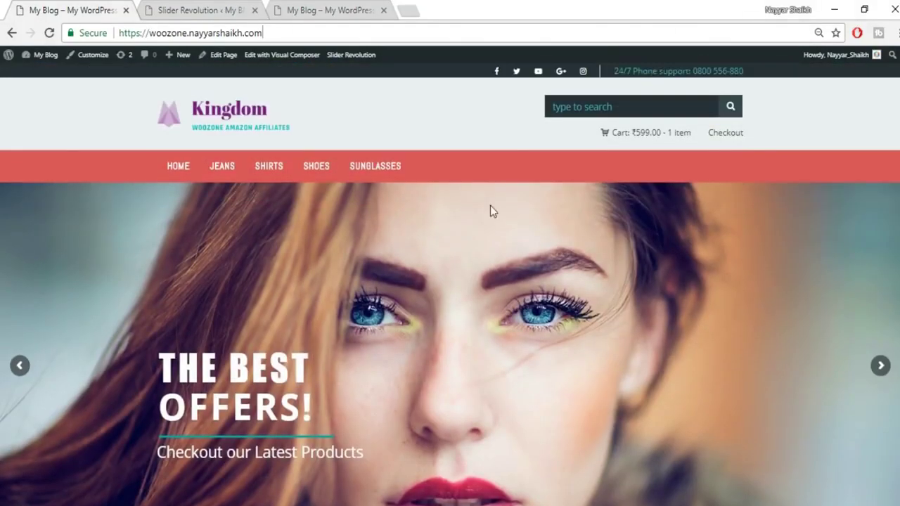
click(166, 8)
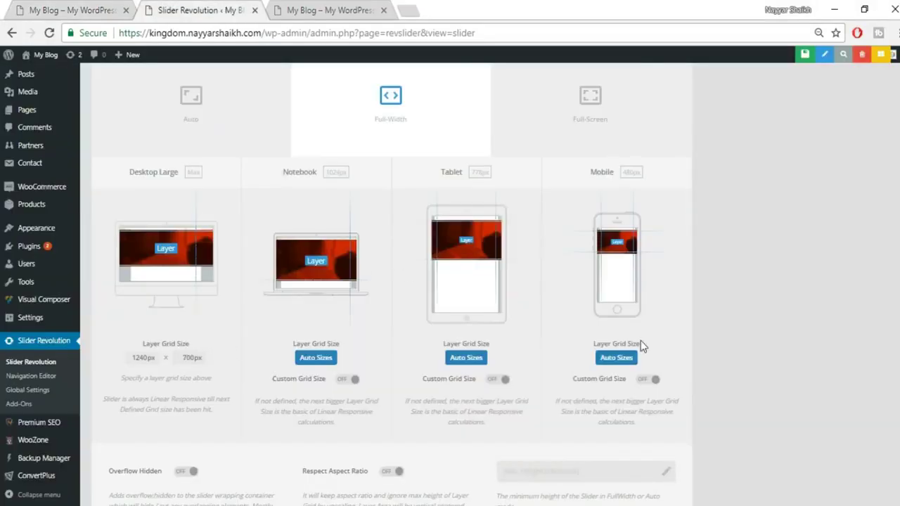
scroll(709, 358, down, 4)
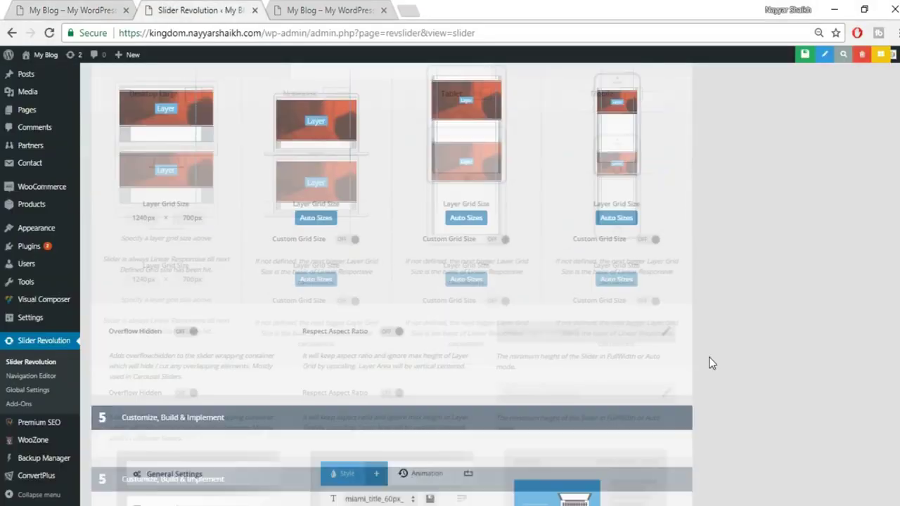
scroll(669, 415, up, 10)
scroll(728, 417, up, 2)
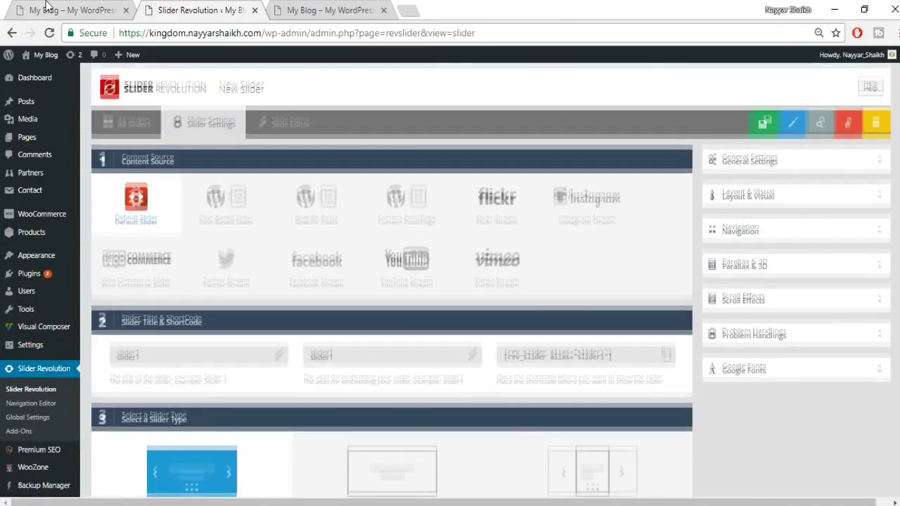
key(ctrl+shift+Tab)
scroll(786, 342, down, 1)
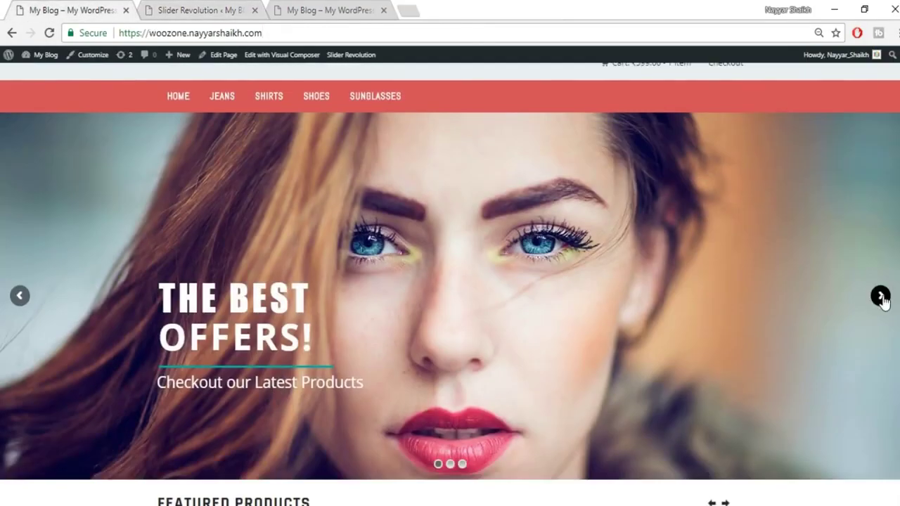
click(881, 296)
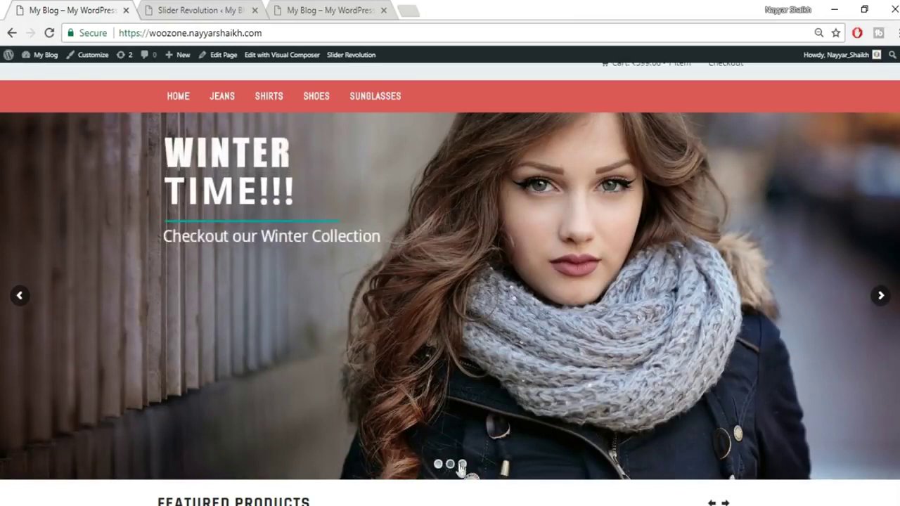
- Enable navigation arrows and bullets for the slider and save its settings
click(237, 9)
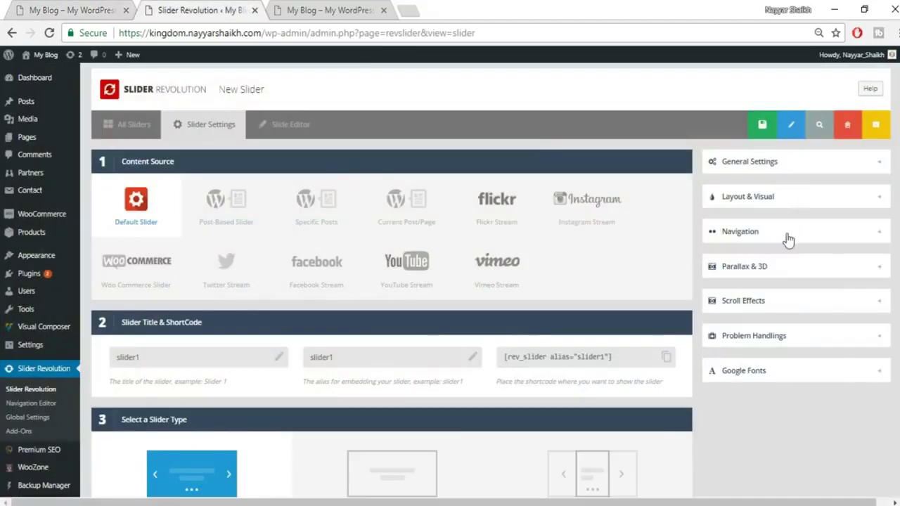
click(765, 240)
click(817, 290)
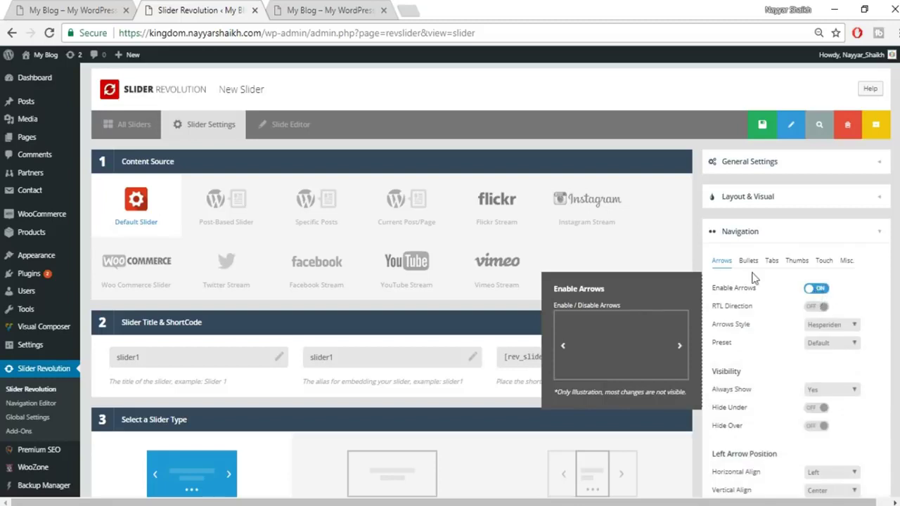
click(747, 263)
click(816, 289)
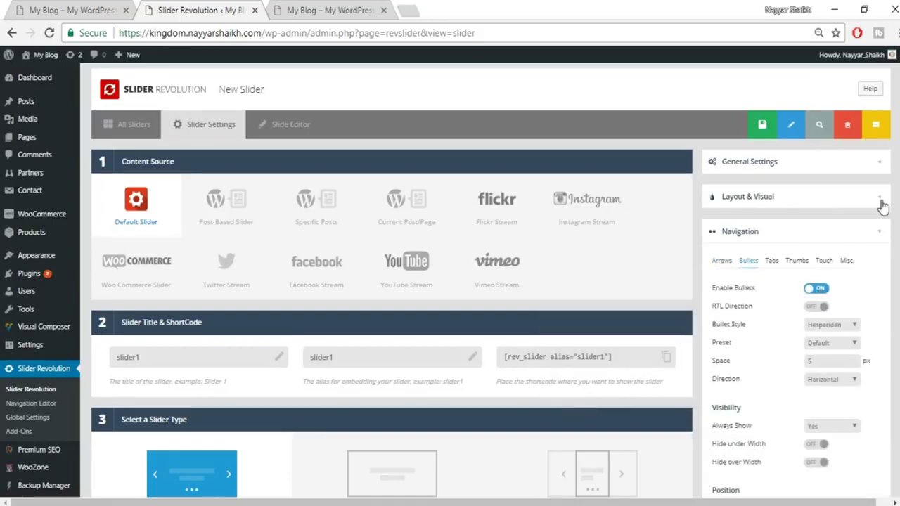
click(724, 124)
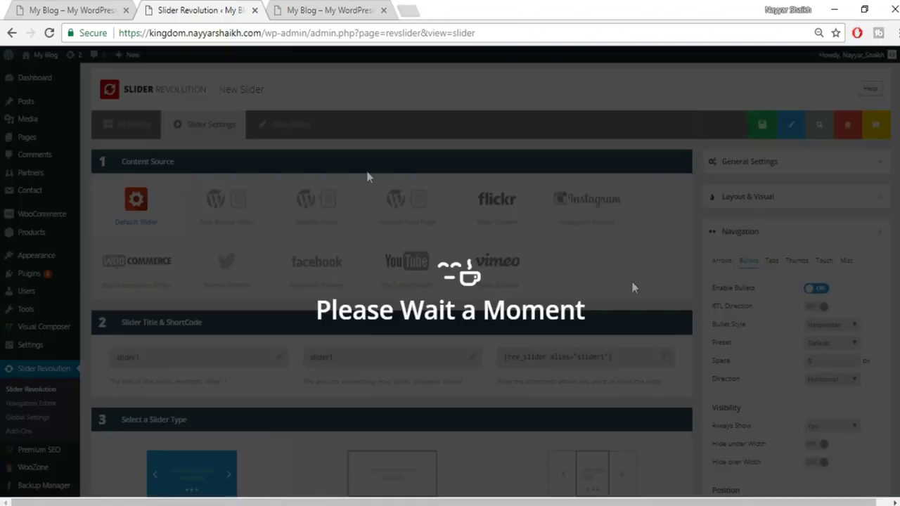
- Step through the storefront slider's slides and back to The Best Offers slide
click(321, 10)
click(5, 6)
click(32, 7)
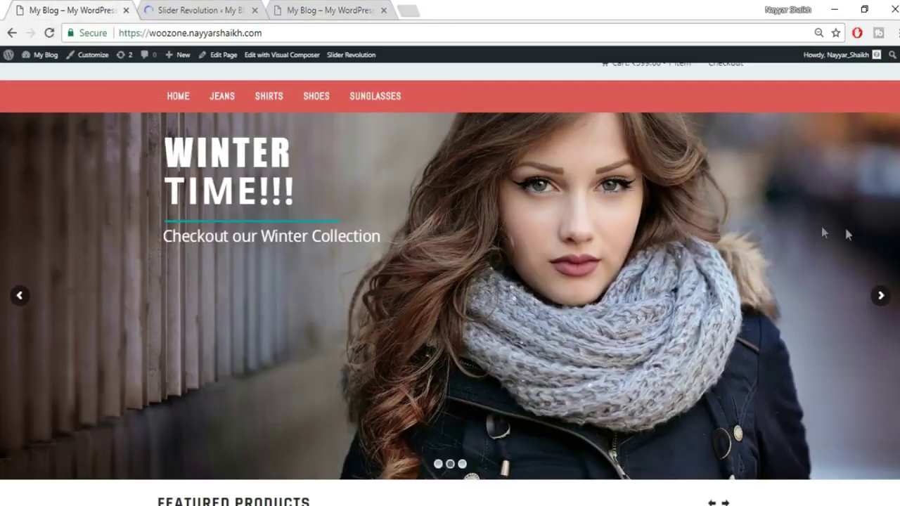
click(879, 296)
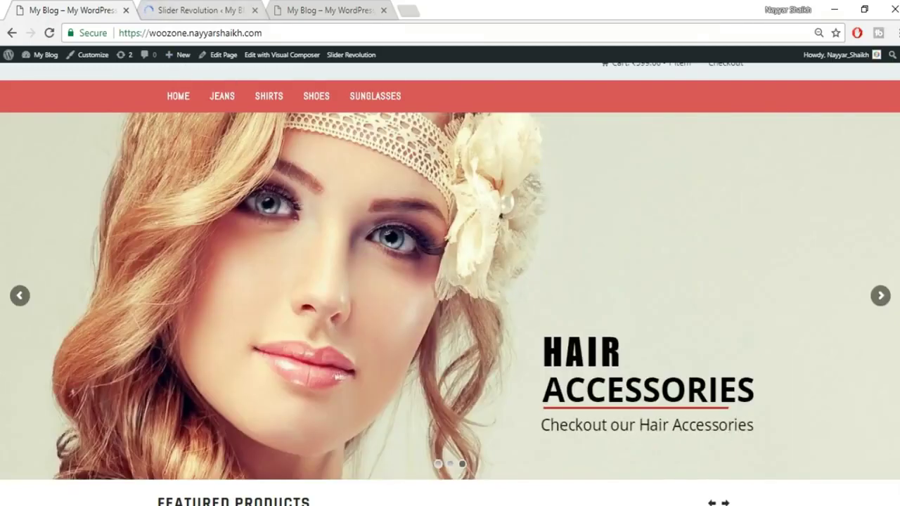
click(886, 309)
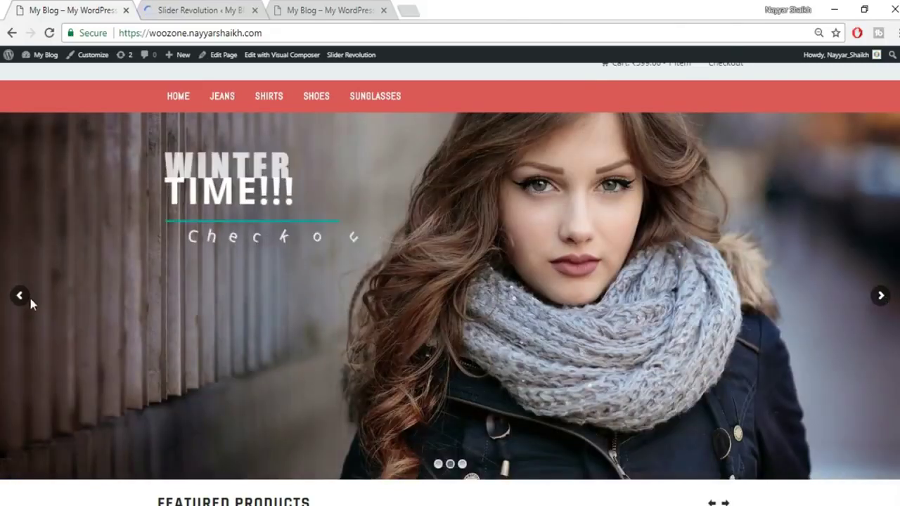
click(20, 297)
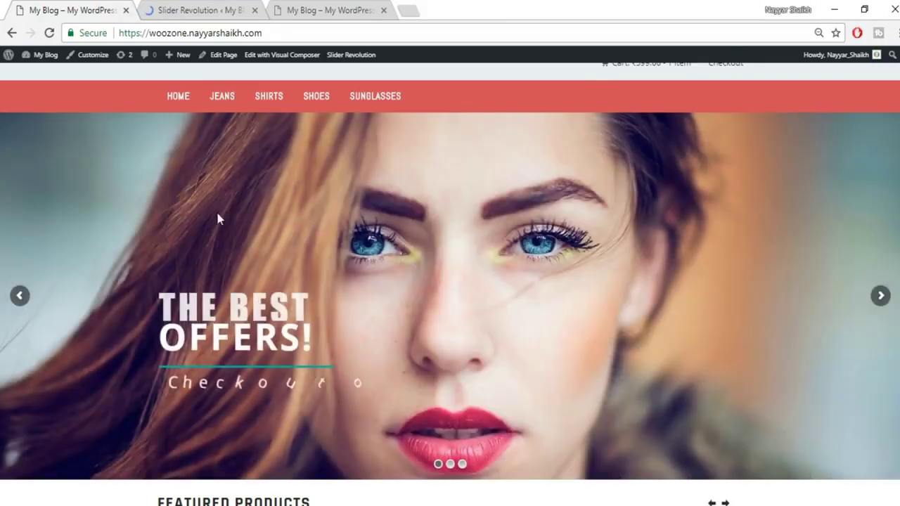
- Open the new slider's first slide in the slide editor, checking the storefront hero for reference
click(181, 10)
scroll(705, 202, down, 2)
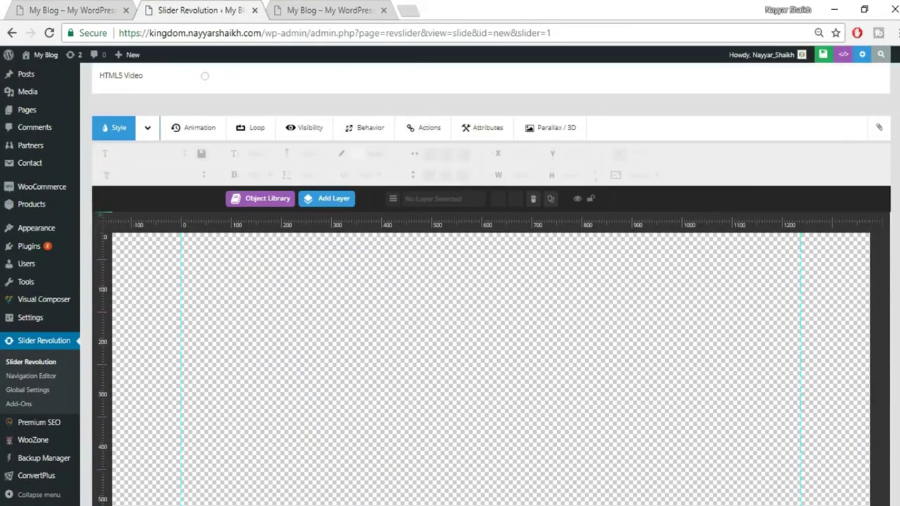
click(74, 8)
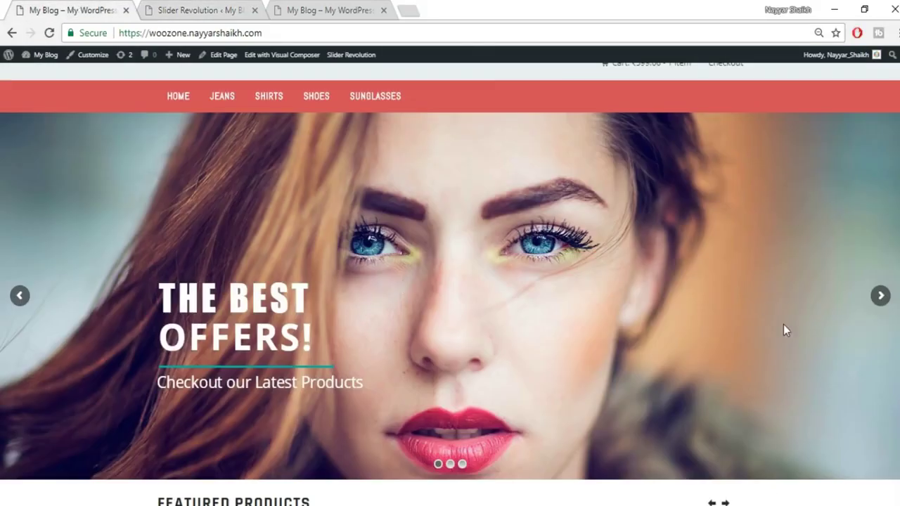
click(205, 9)
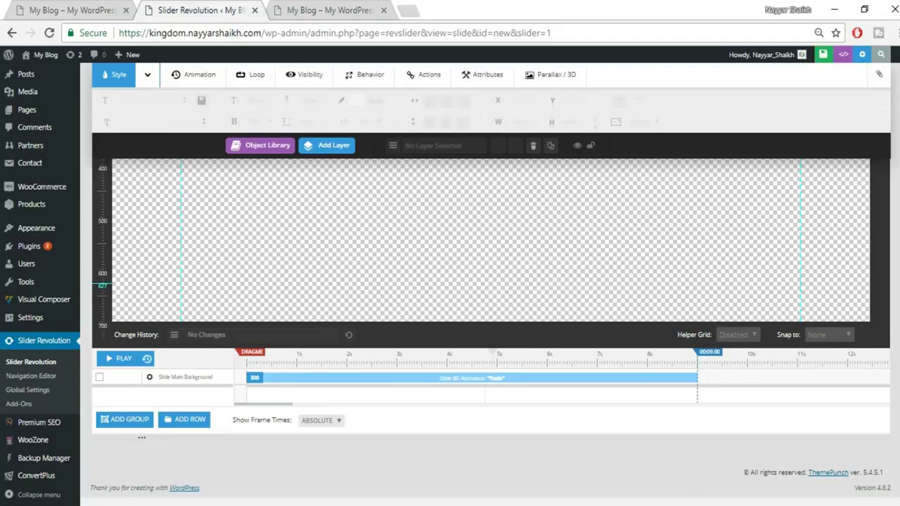
scroll(265, 287, up, 5)
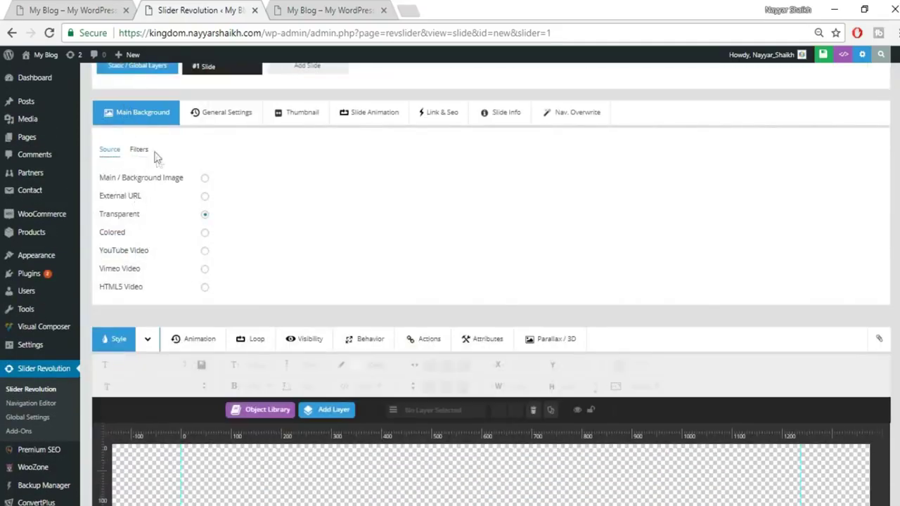
- Choose an image background for the slide and browse to the Desktop's WooZone Tut folder
click(204, 180)
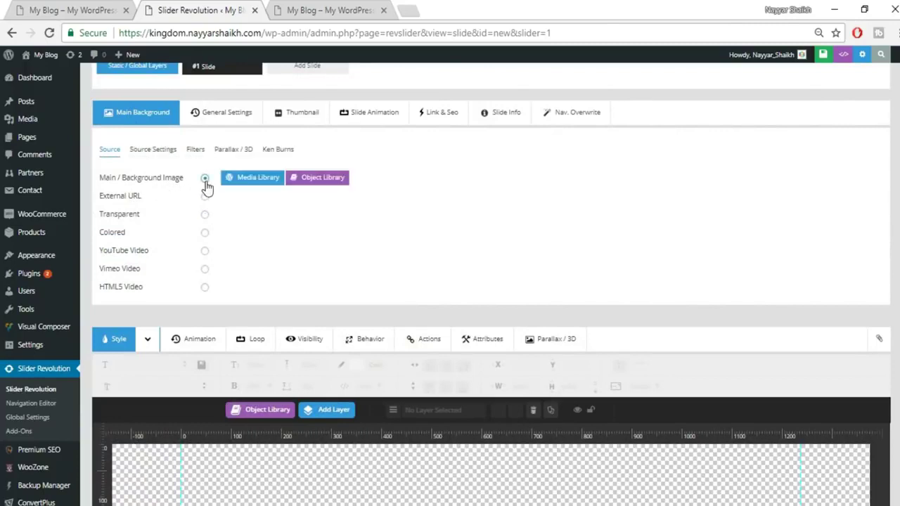
click(258, 180)
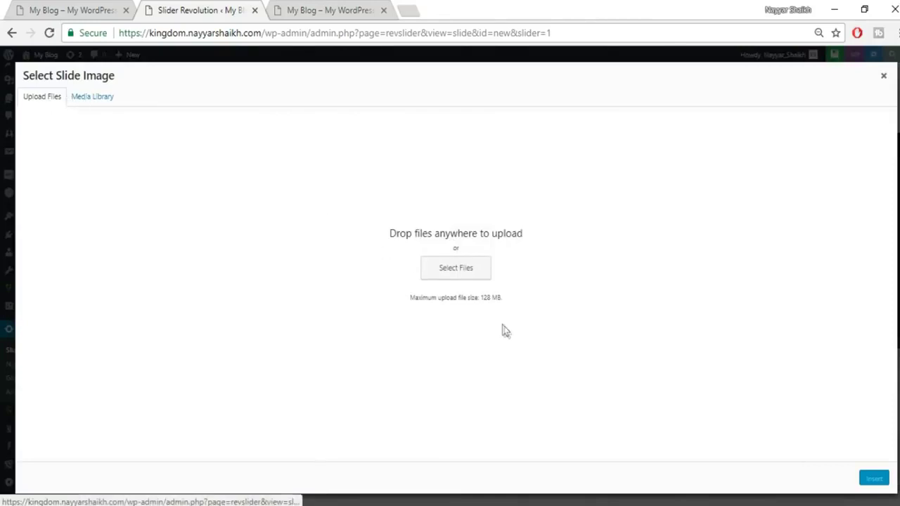
click(455, 274)
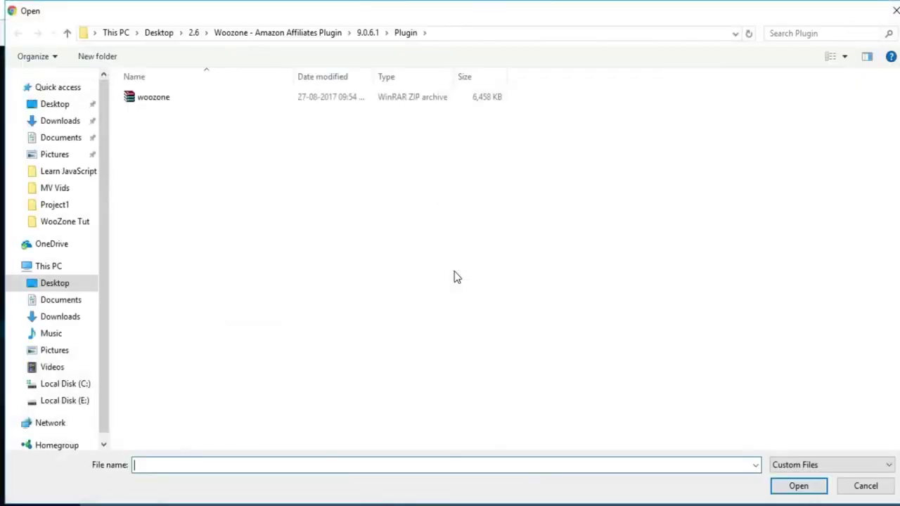
click(169, 36)
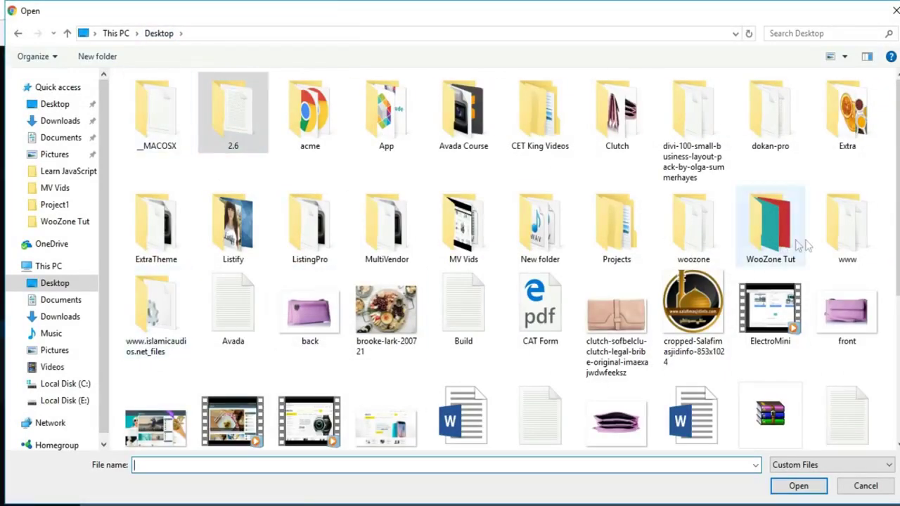
click(771, 246)
double_click(771, 246)
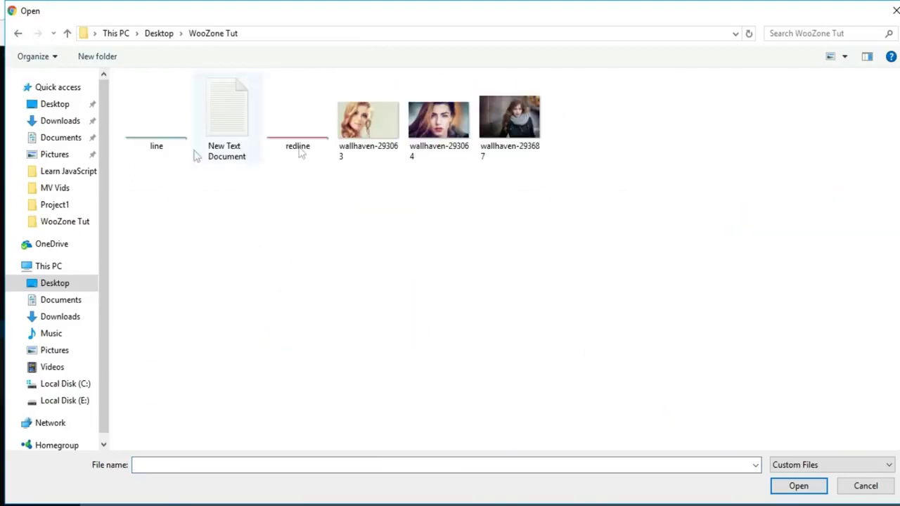
- Upload wallhaven-293064 and insert it as the slide background image
click(452, 134)
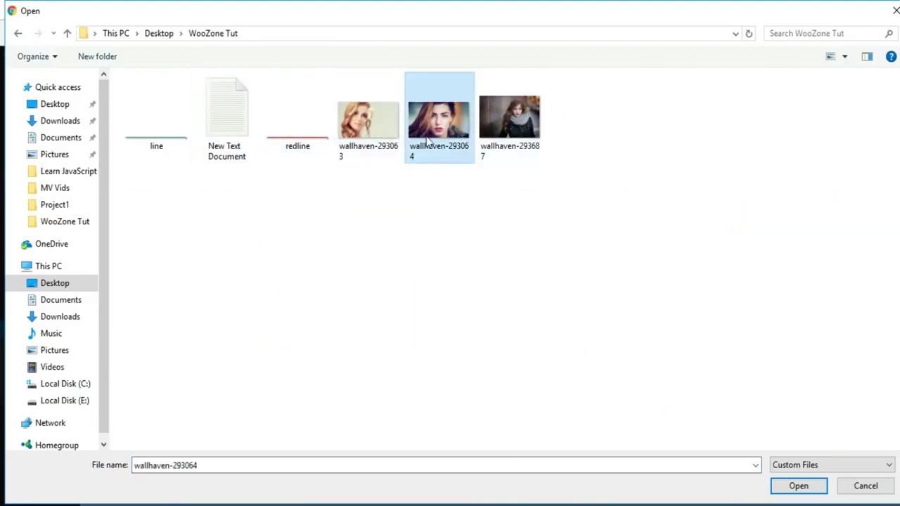
click(793, 489)
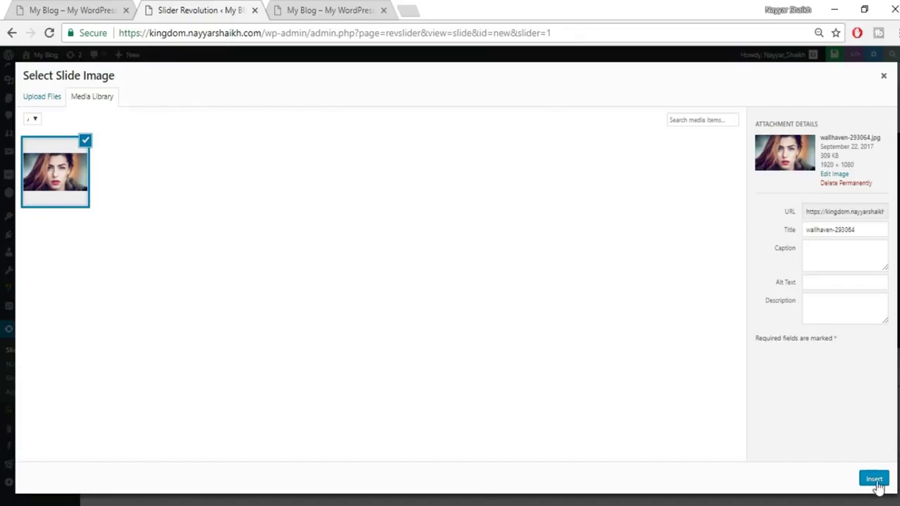
click(875, 480)
scroll(766, 373, down, 2)
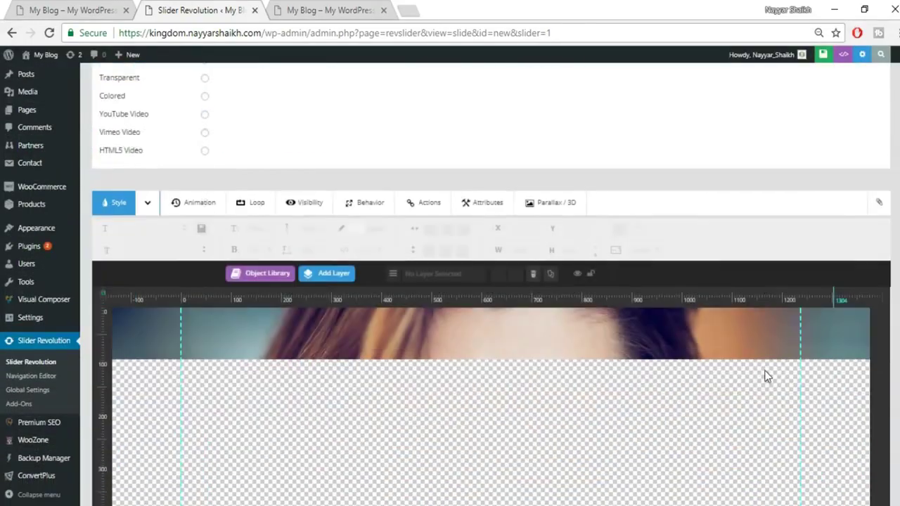
scroll(766, 376, down, 2)
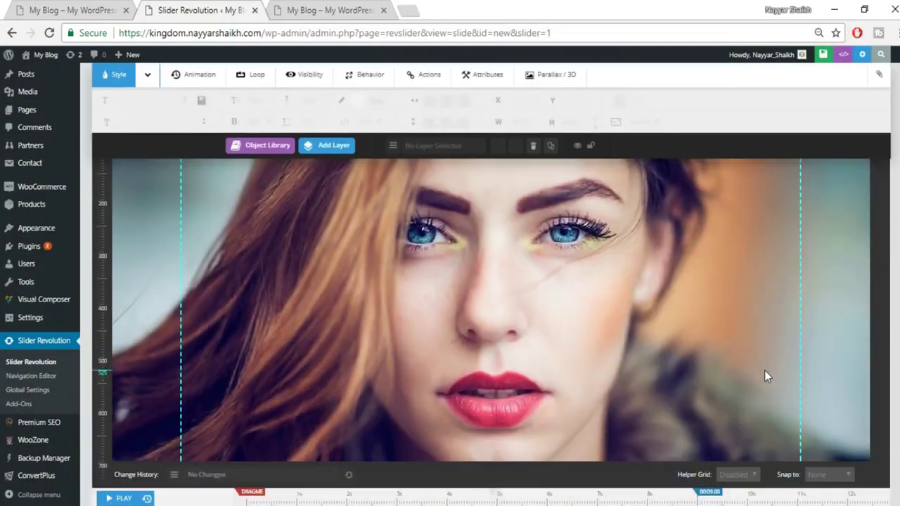
scroll(765, 370, up, 1)
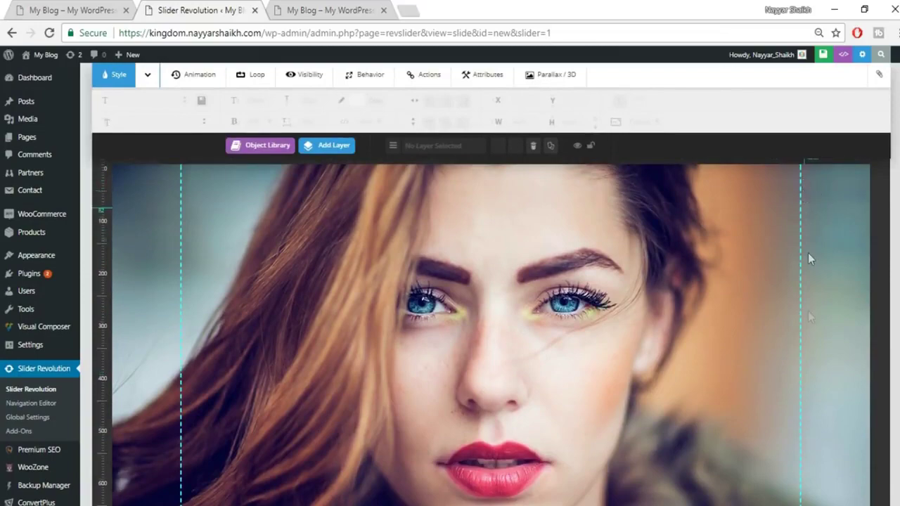
scroll(194, 323, down, 1)
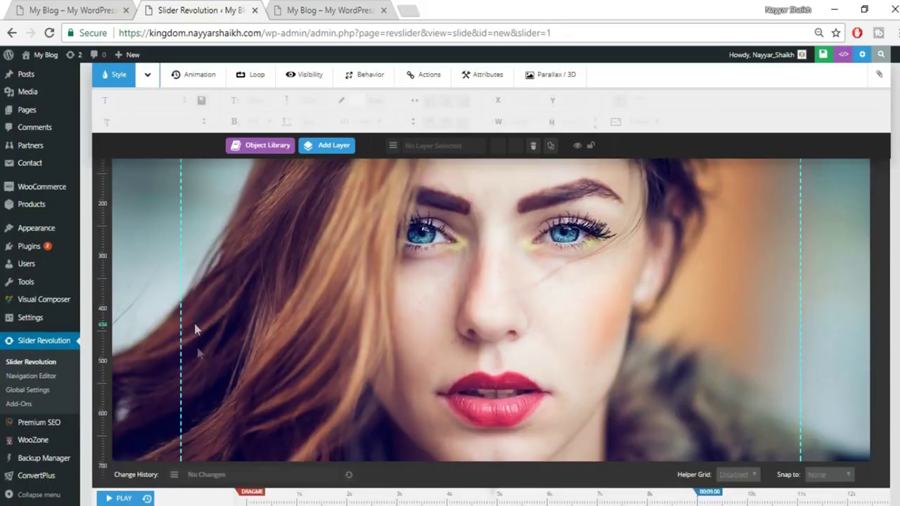
scroll(830, 290, up, 2)
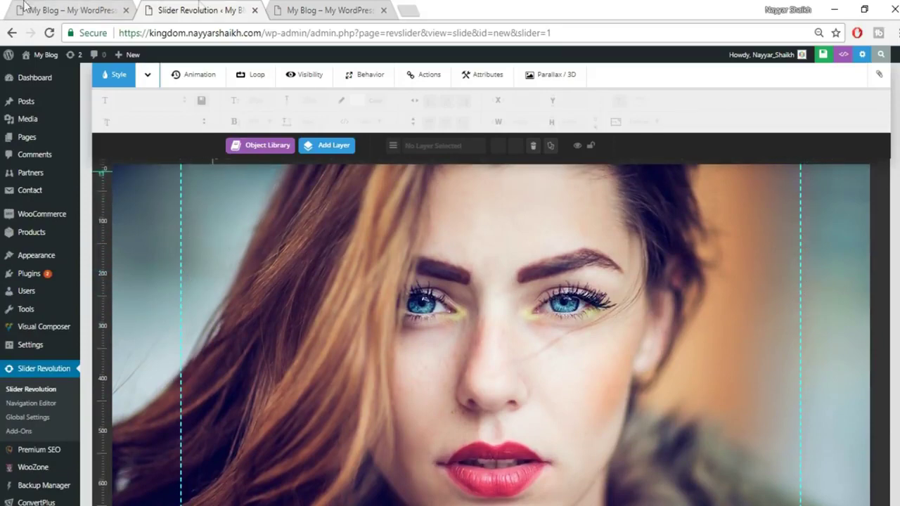
- Check the storefront's previous slide, then show the Add Layer types list in the slide editor
click(46, 10)
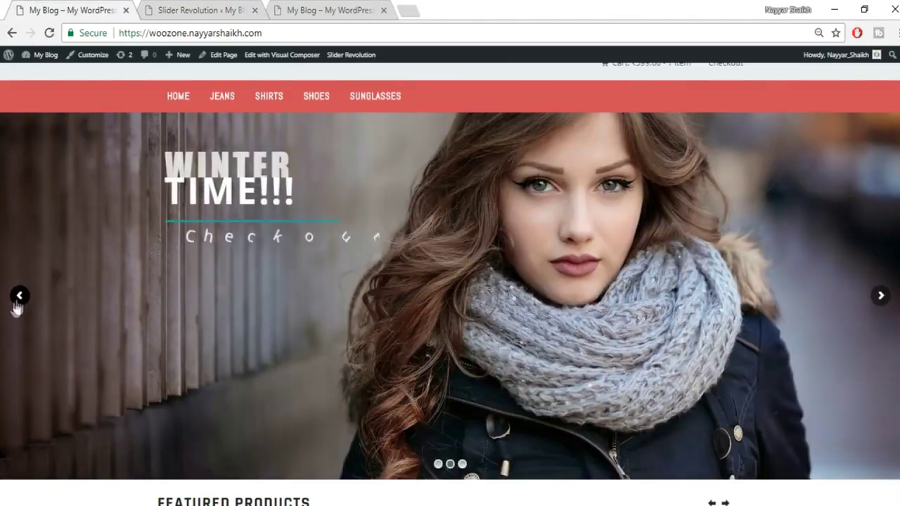
click(18, 299)
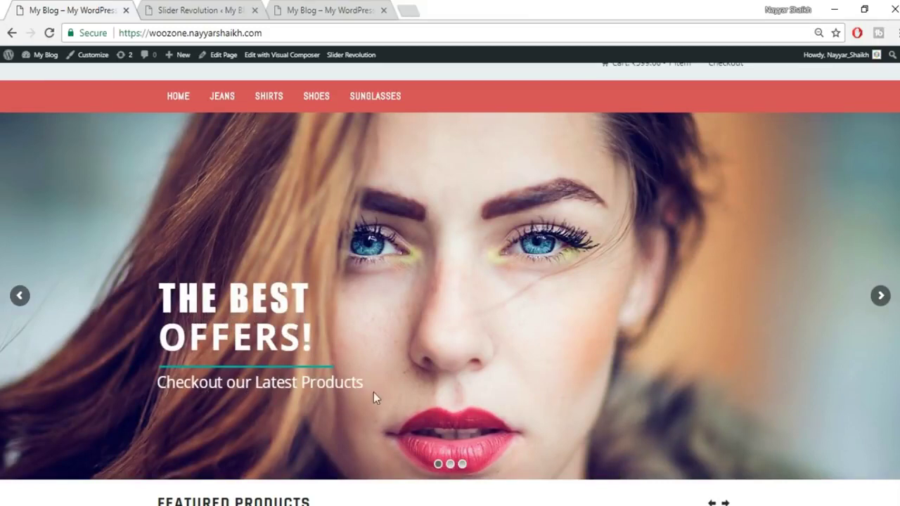
click(175, 9)
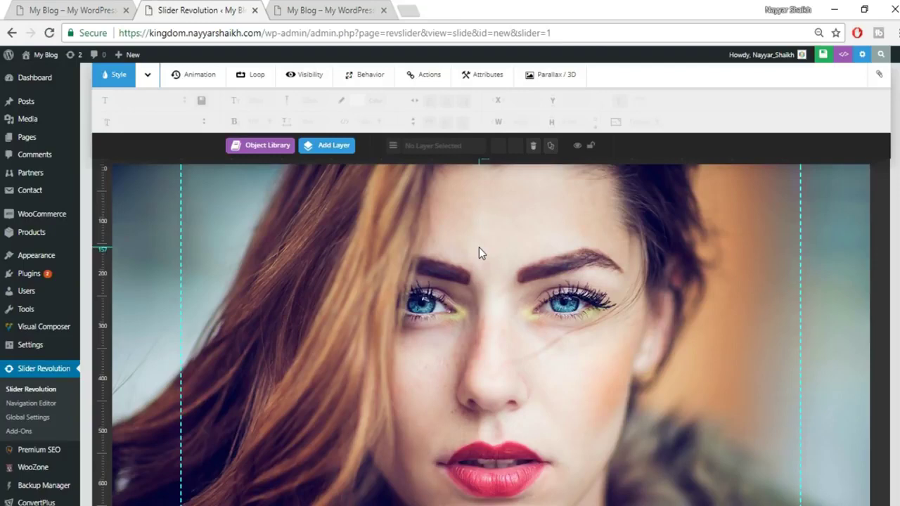
scroll(479, 257, down, 1)
mouse_move(342, 146)
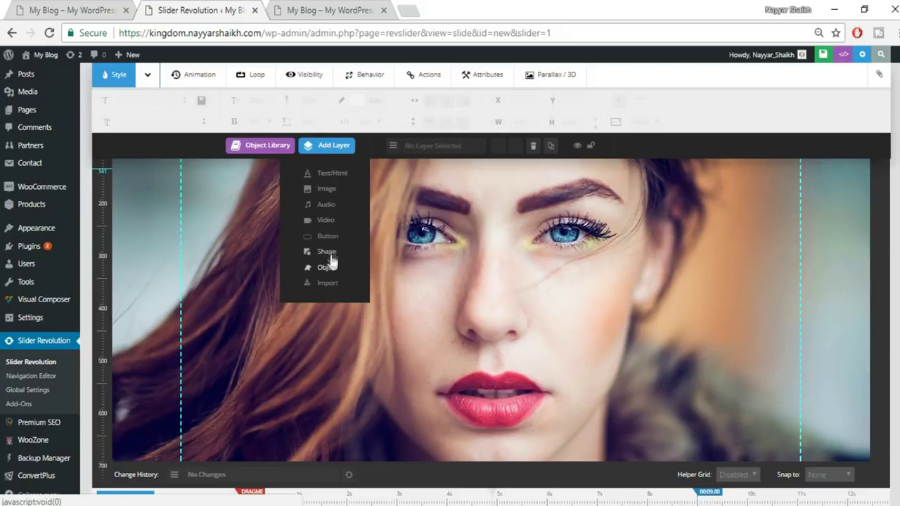
- Add a Text/Html layer reading 'THE BEST' and drag it down beside the woman's eyes
click(331, 173)
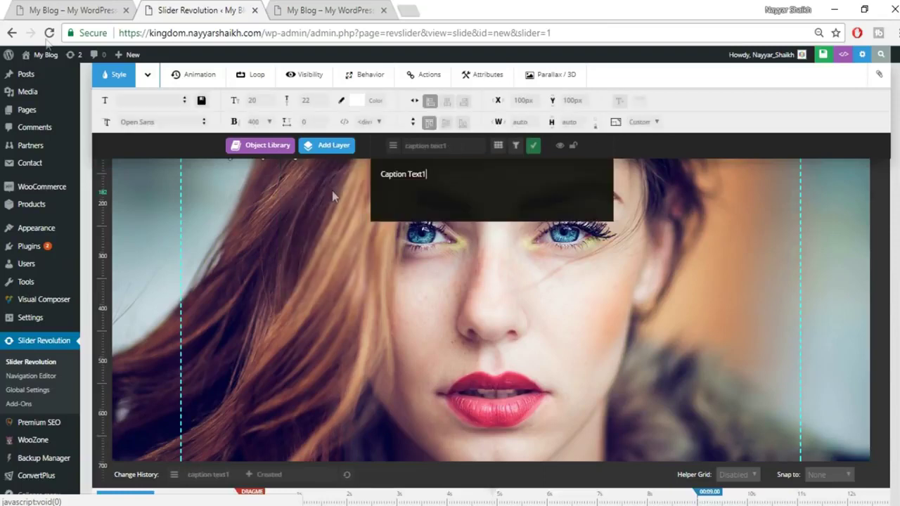
click(70, 10)
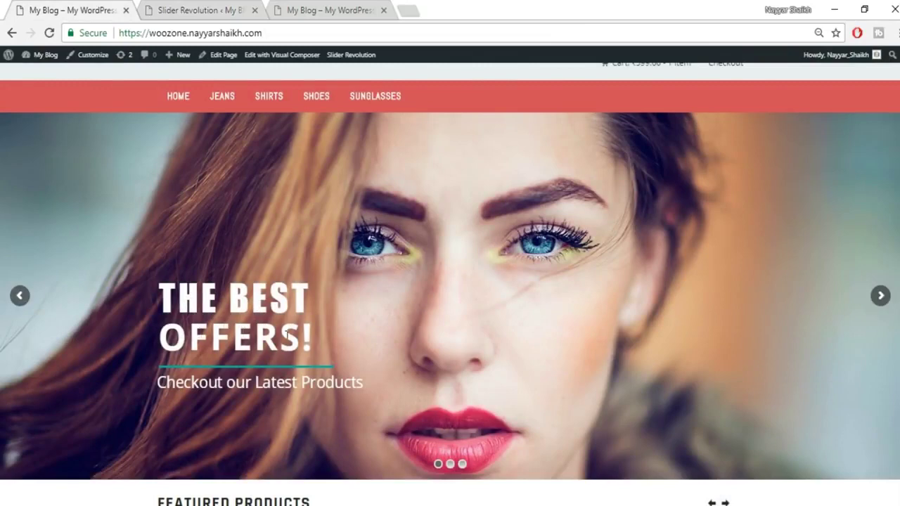
click(210, 10)
drag(426, 174, 336, 172)
text(THE BEST)
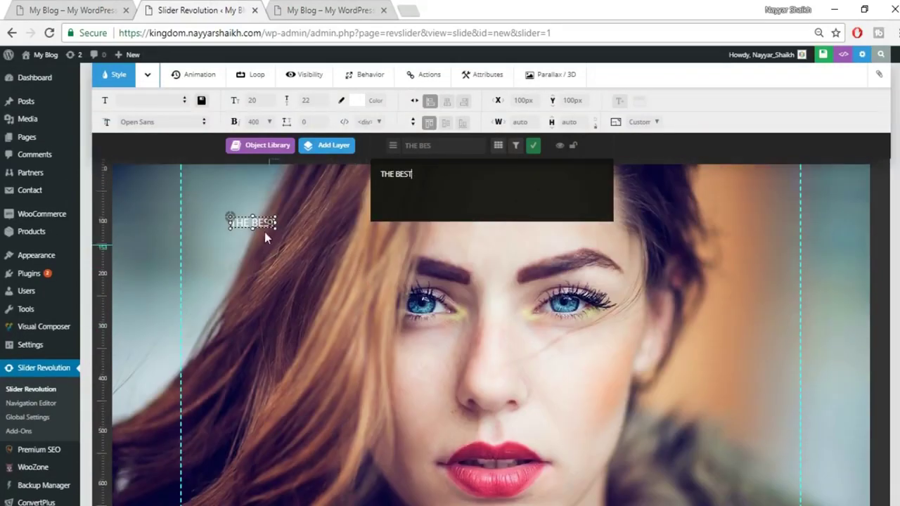
click(536, 148)
drag(267, 236, 279, 321)
click(257, 100)
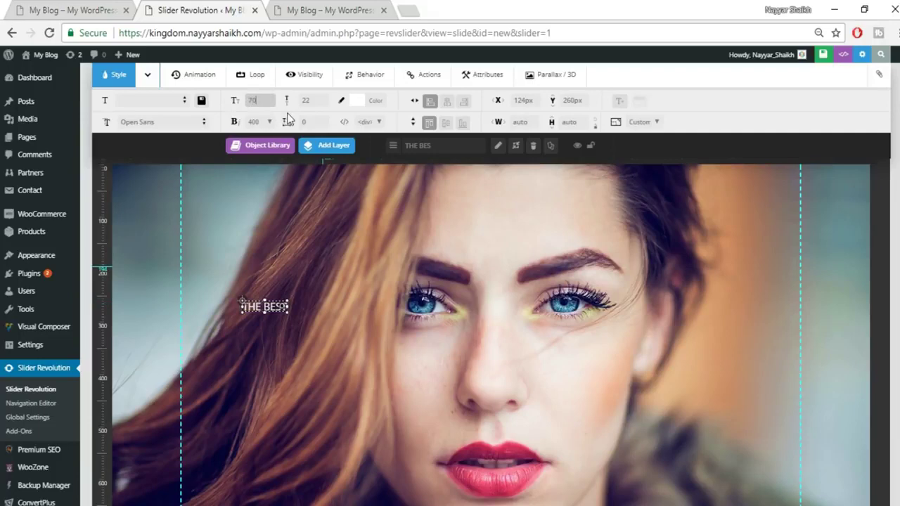
- Give THE BEST 70px font size and line height with a 600 font weight
click(312, 100)
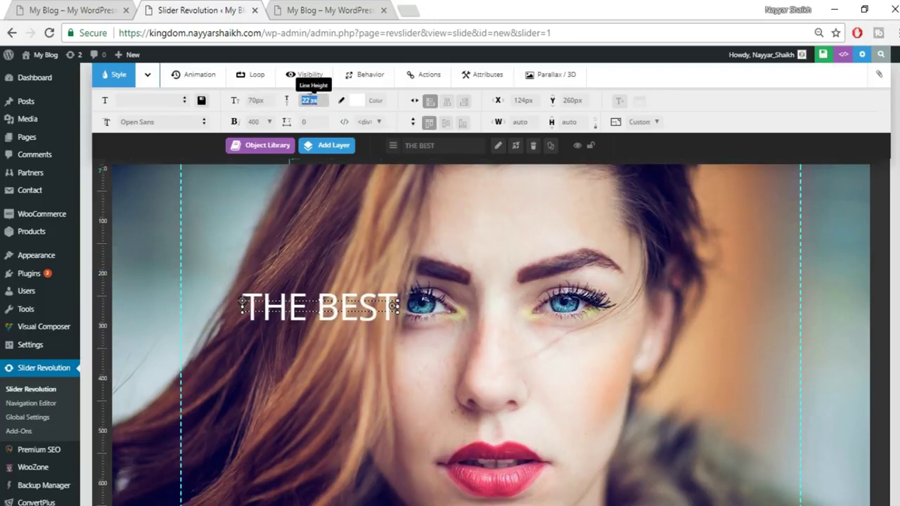
click(265, 124)
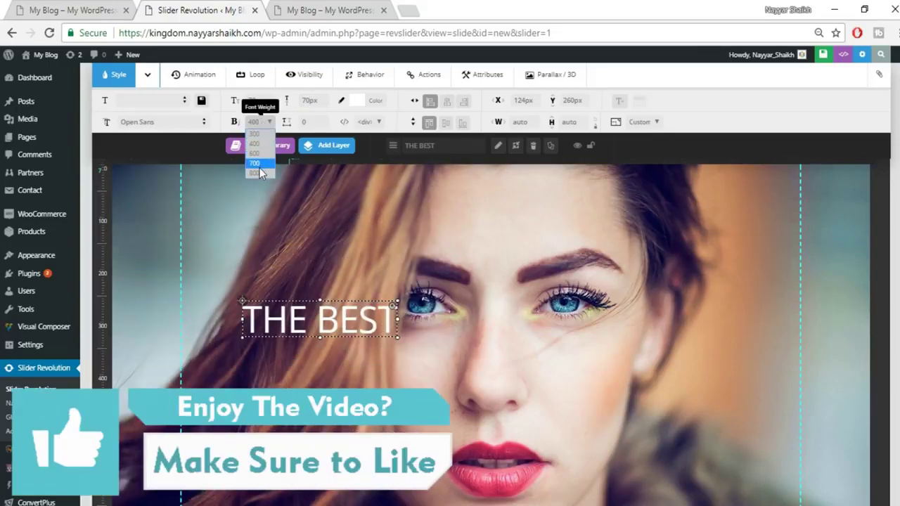
click(261, 174)
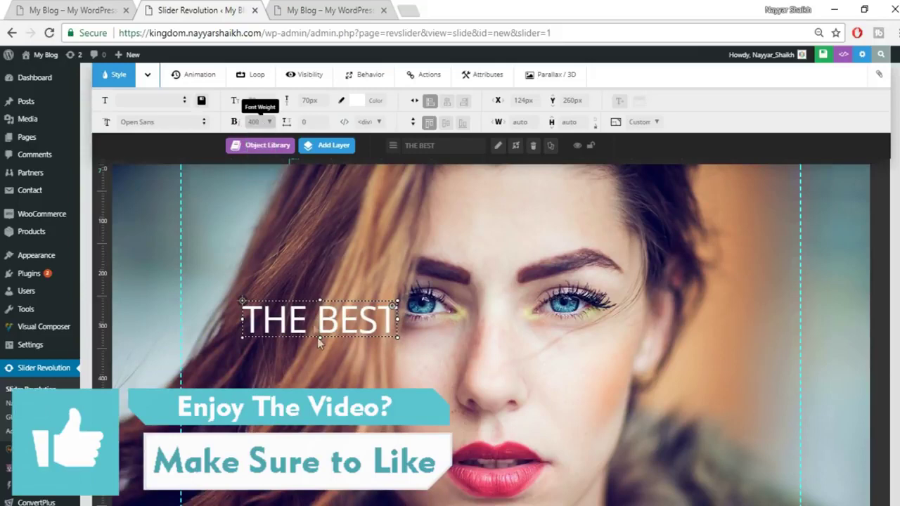
click(266, 124)
key(Return)
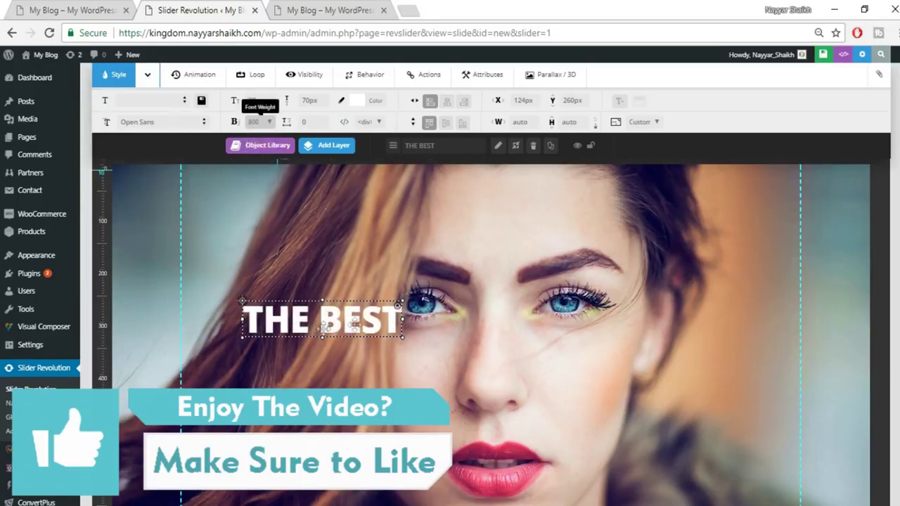
scroll(422, 322, down, 1)
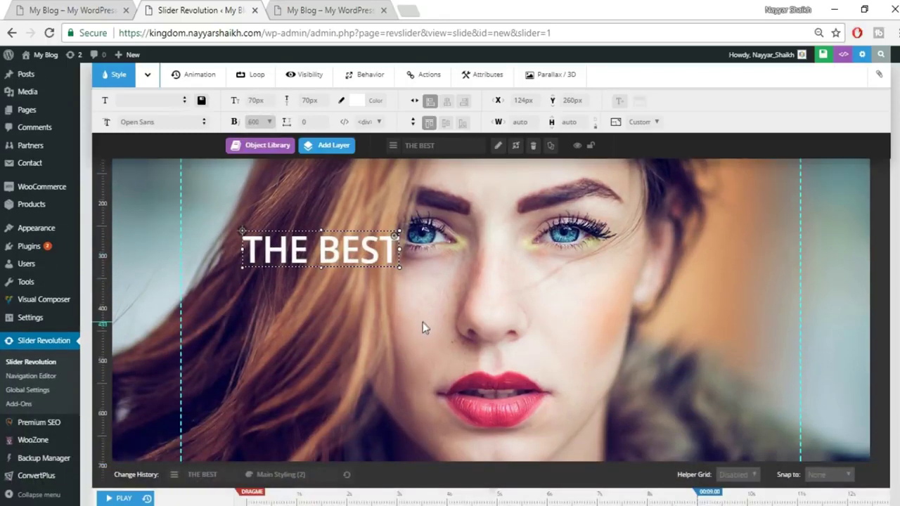
scroll(422, 322, up, 1)
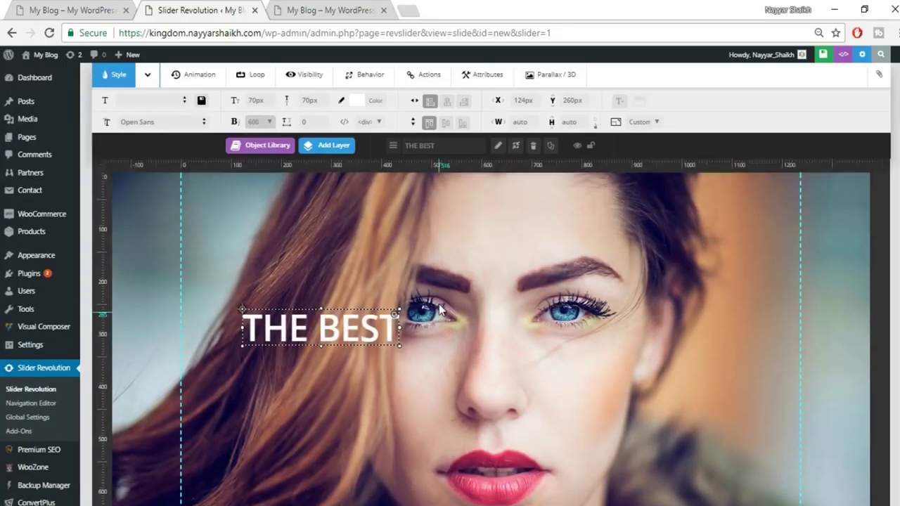
scroll(438, 304, up, 1)
scroll(438, 303, down, 2)
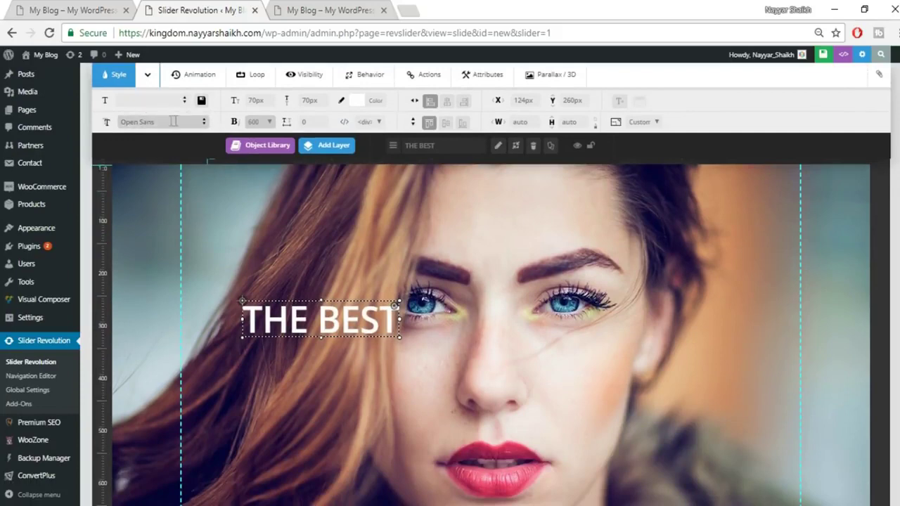
click(190, 123)
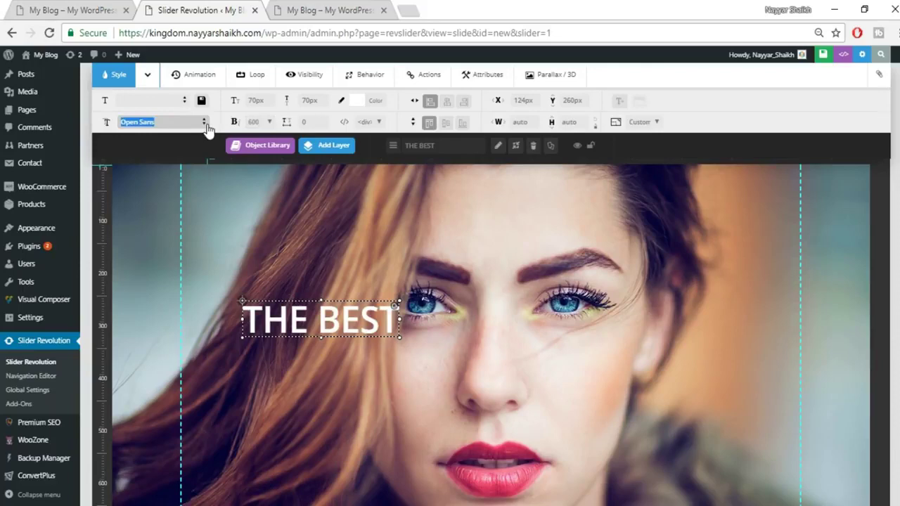
click(205, 124)
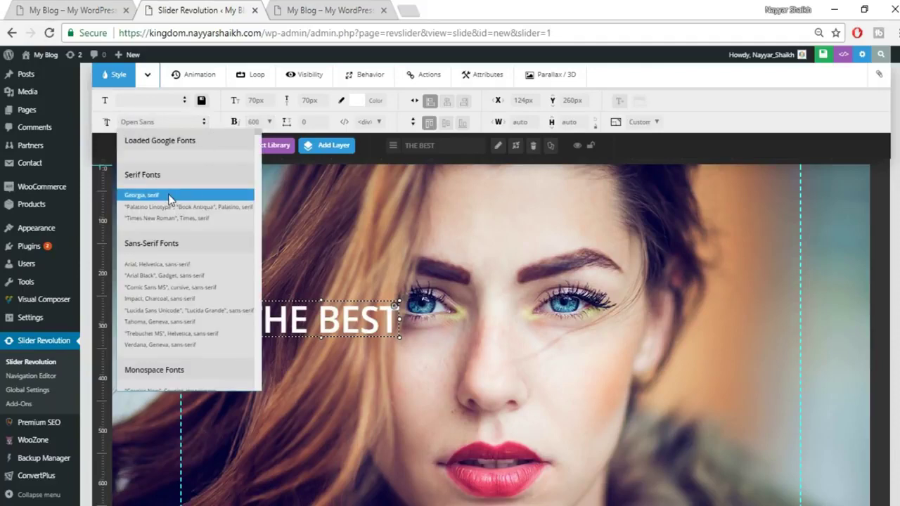
click(170, 198)
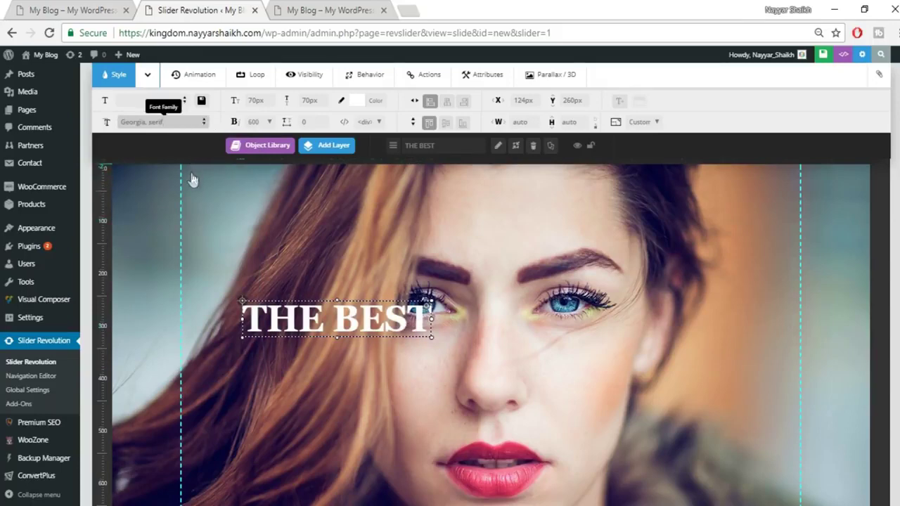
click(186, 122)
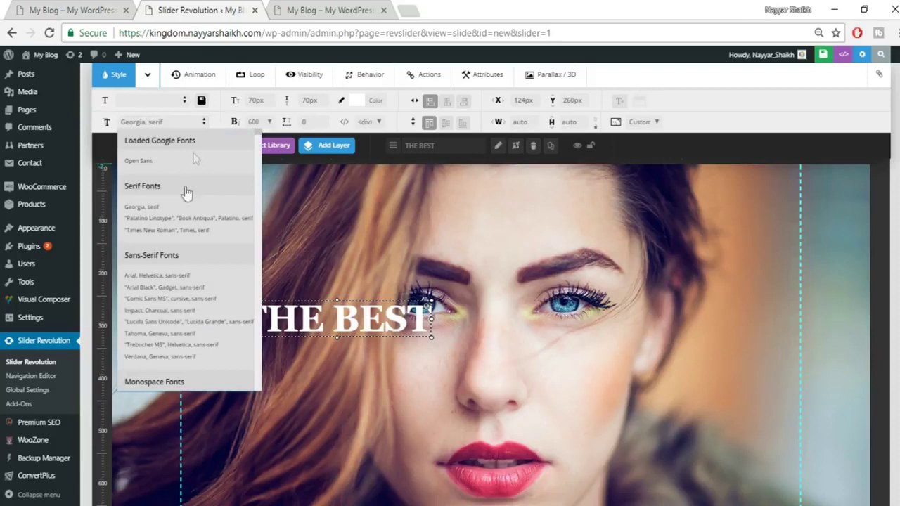
click(196, 301)
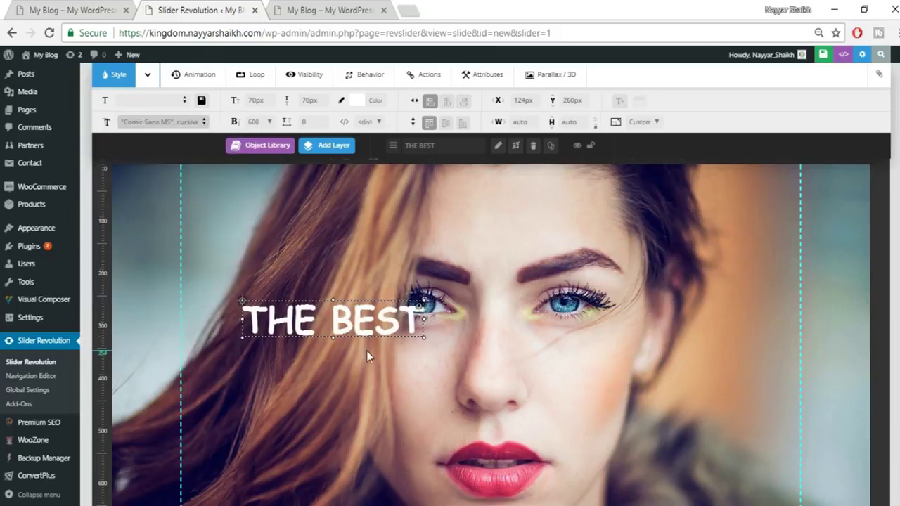
click(198, 123)
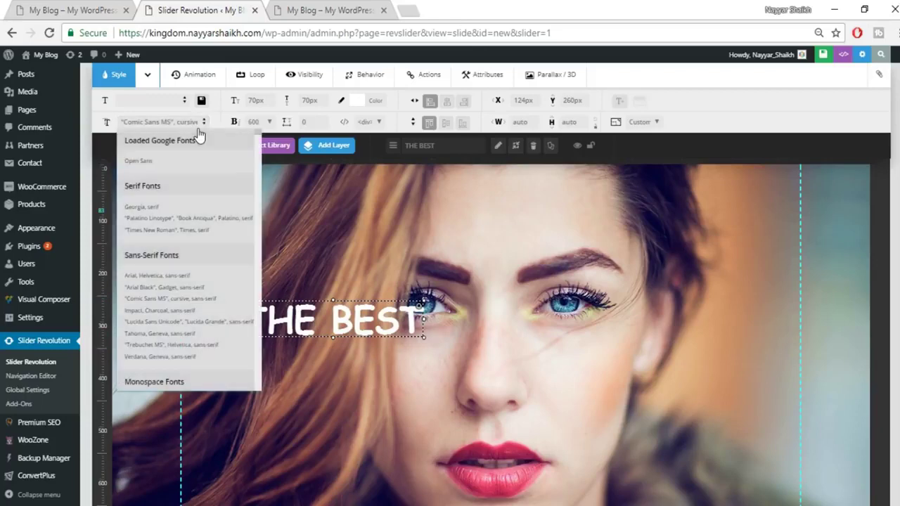
click(184, 164)
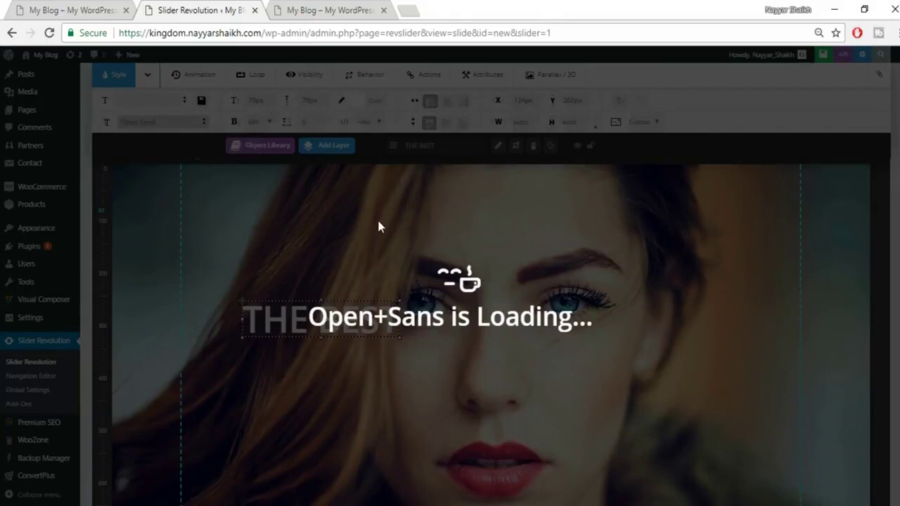
- Drag THE BEST lower on the left to about X 77, Y 402, matching the storefront OFFERS slide
click(70, 10)
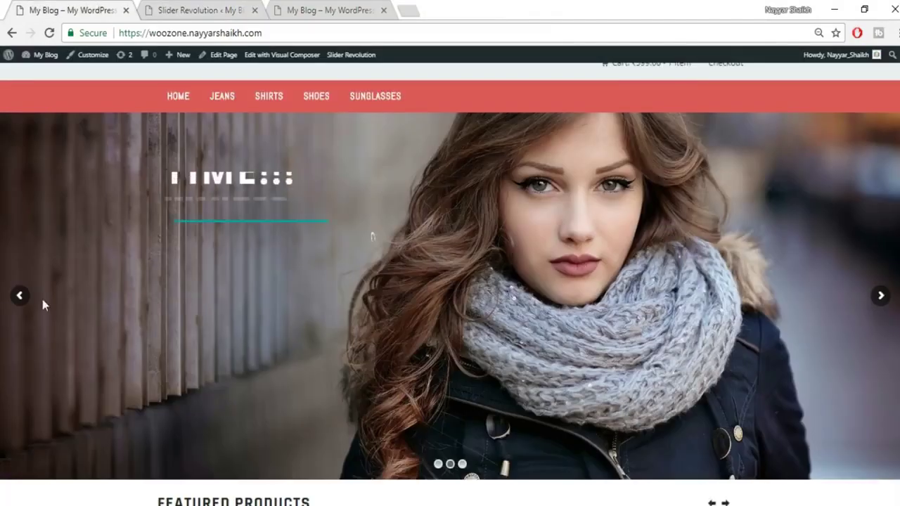
click(20, 296)
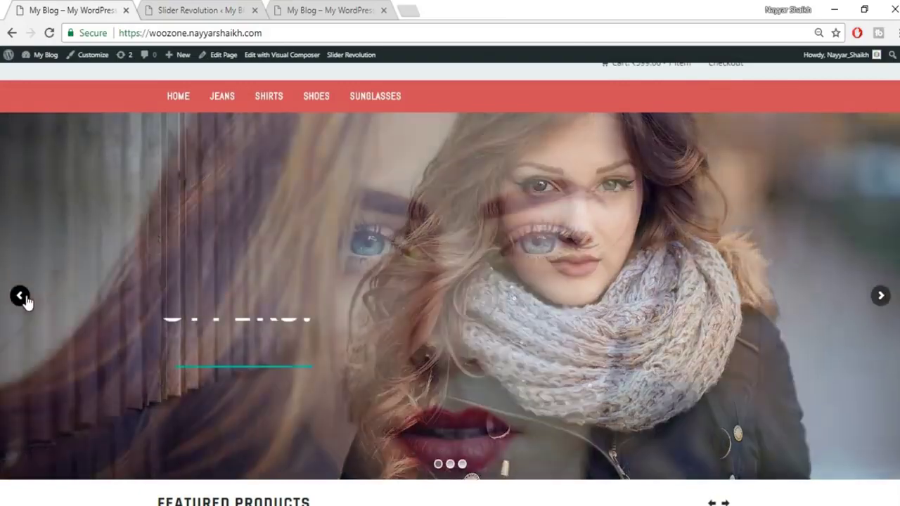
click(208, 6)
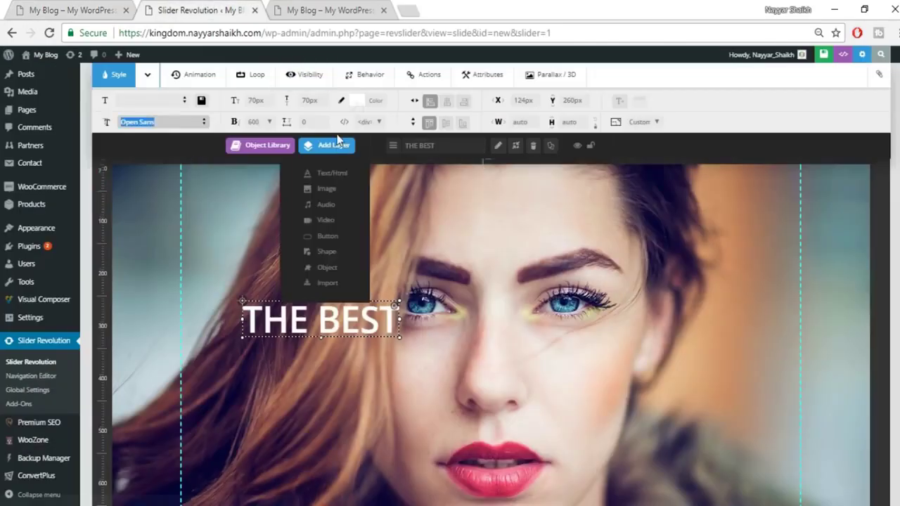
scroll(477, 303, down, 1)
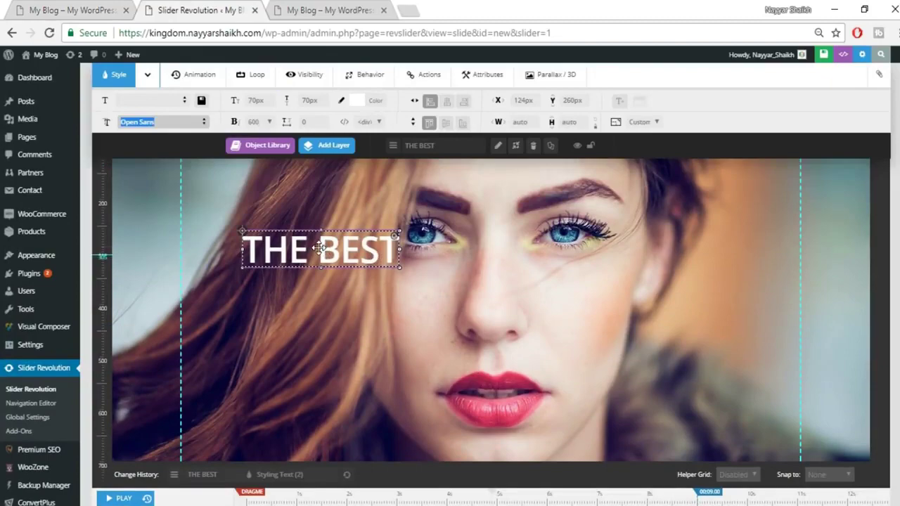
drag(318, 248, 294, 323)
click(83, 7)
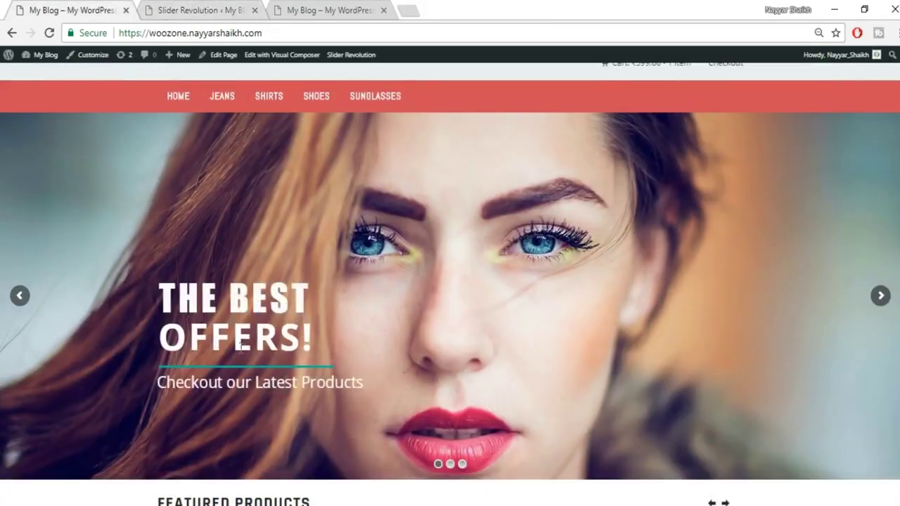
click(199, 10)
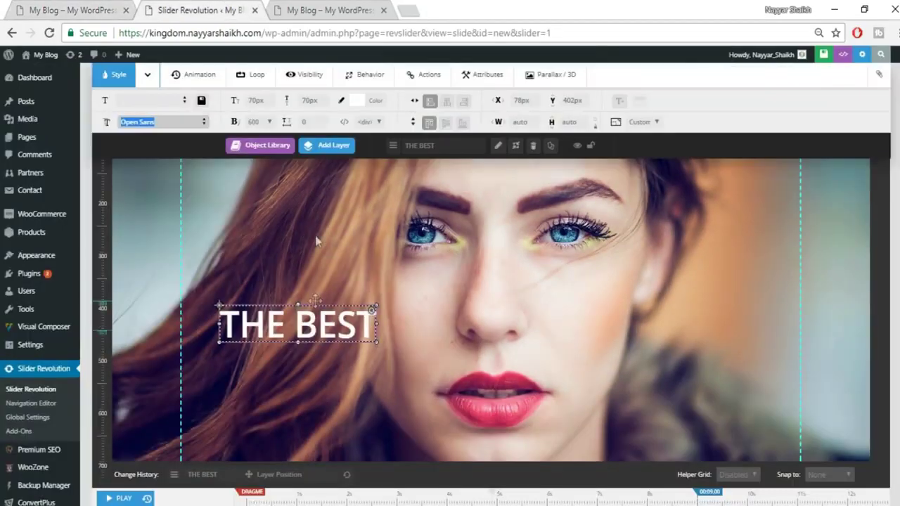
click(335, 146)
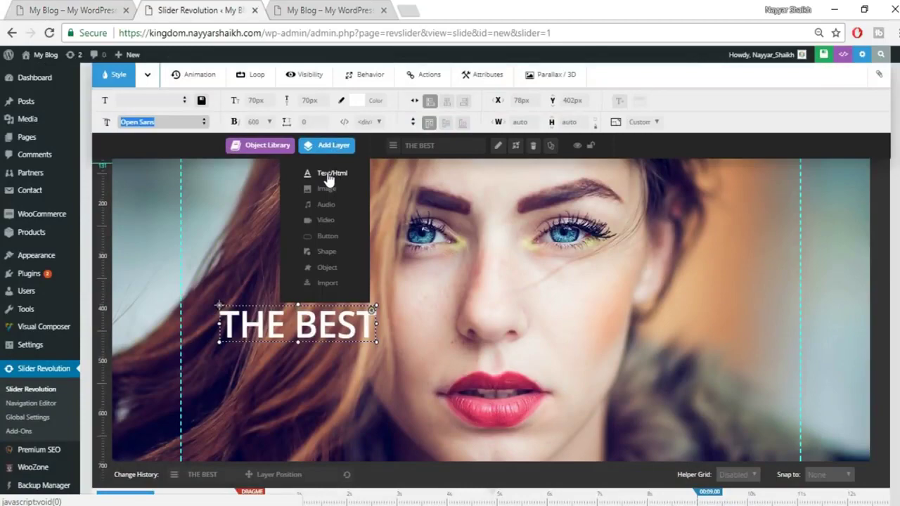
key(ctrl+1)
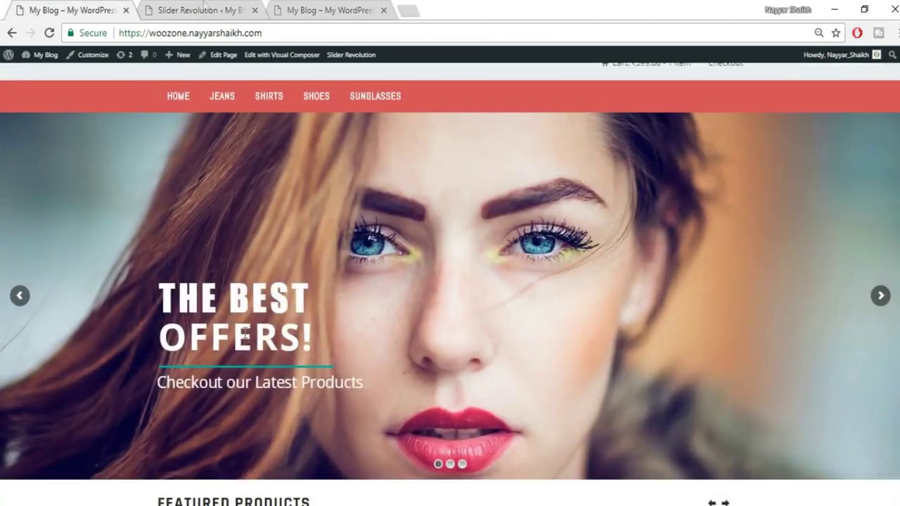
click(193, 9)
- Change the new layer's caption from Caption Text2 to 'OFFERS!' and drag it below THE BEST
double_click(445, 184)
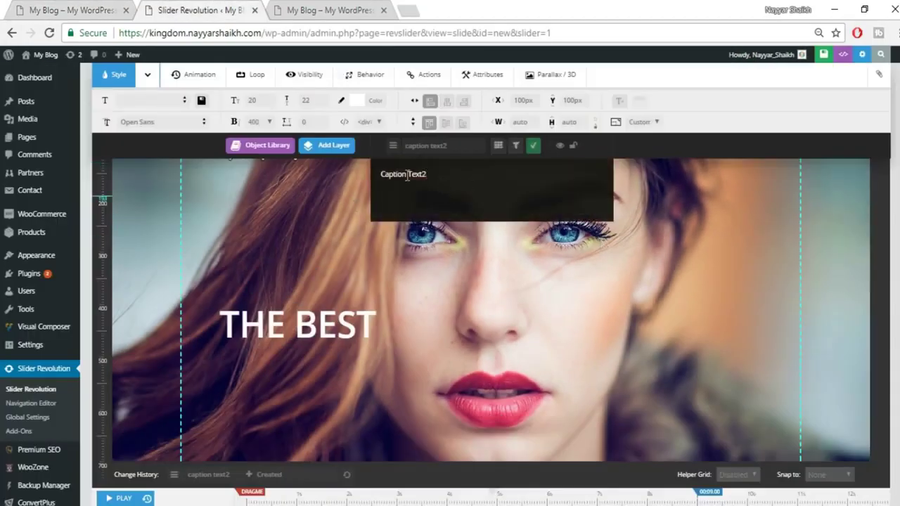
key(ctrl+a)
text(OFFE)
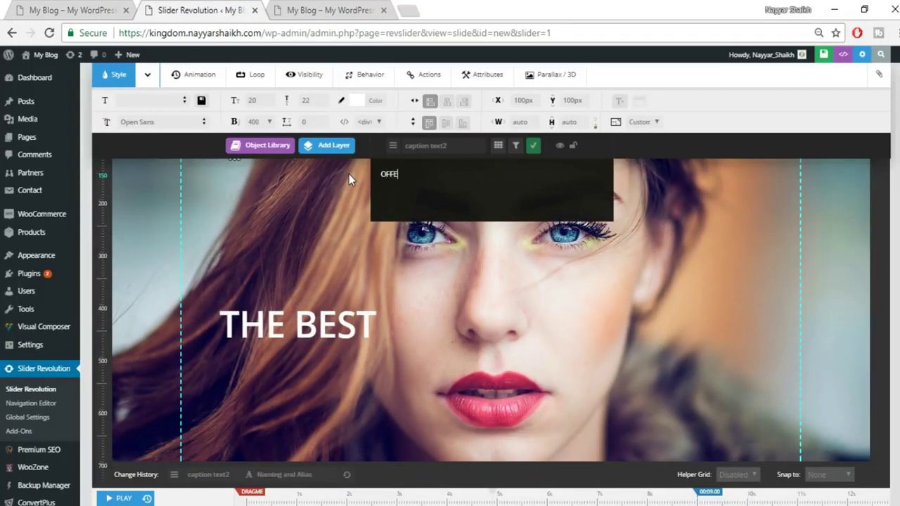
text(RS!)
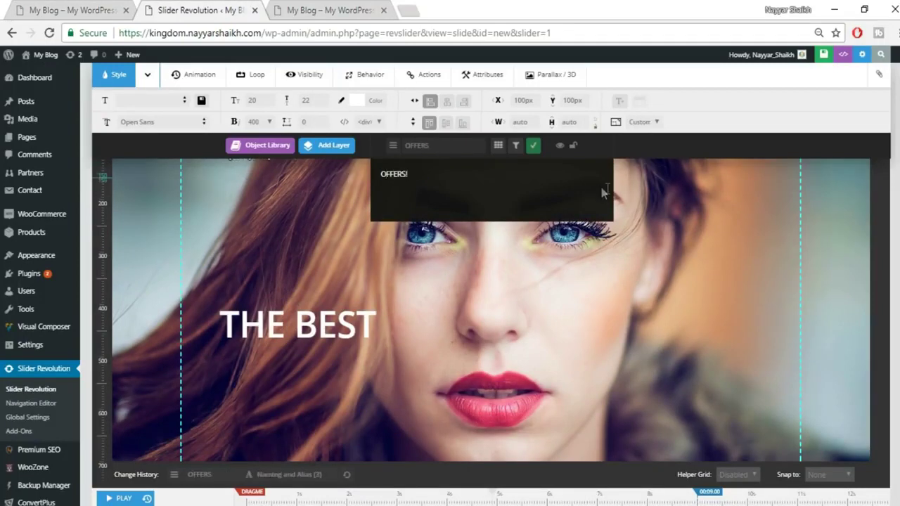
click(534, 147)
scroll(529, 211, up, 1)
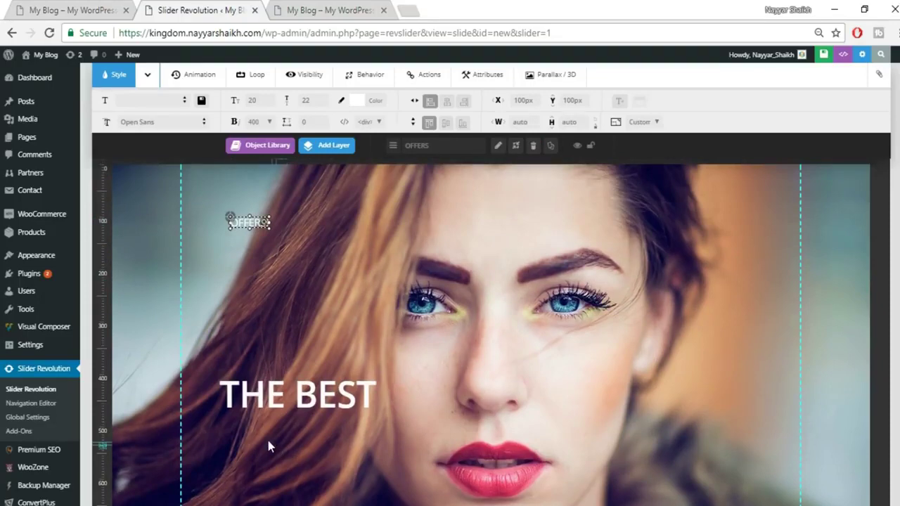
click(314, 302)
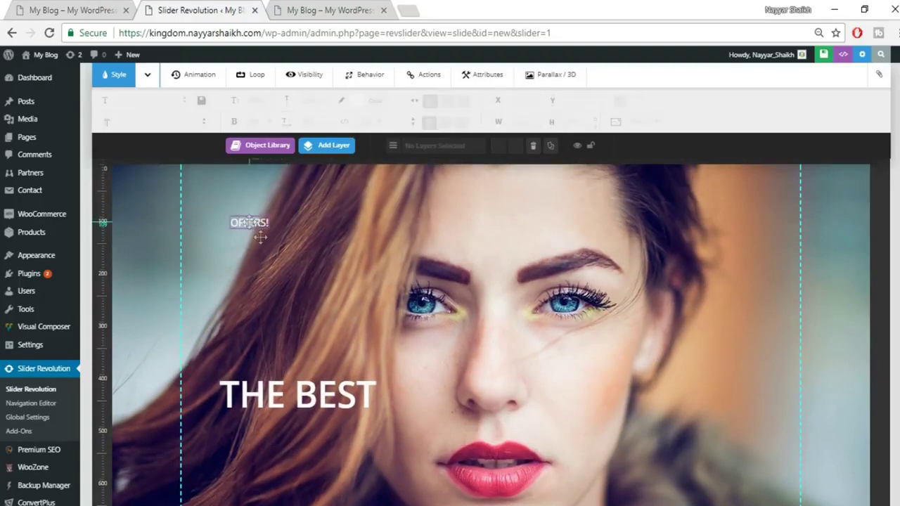
drag(279, 351, 246, 437)
click(255, 100)
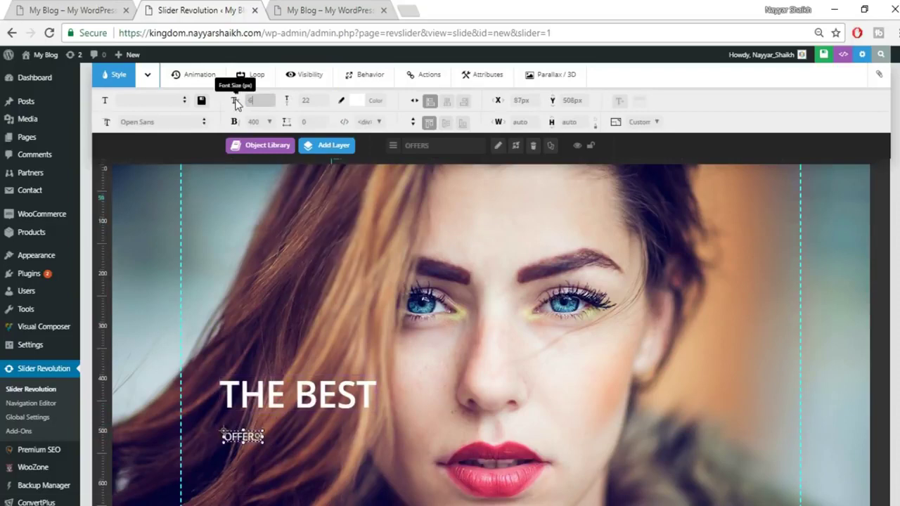
- Set OFFERS! to 60px font size, 60px line height and font weight 600
text(60)
click(309, 101)
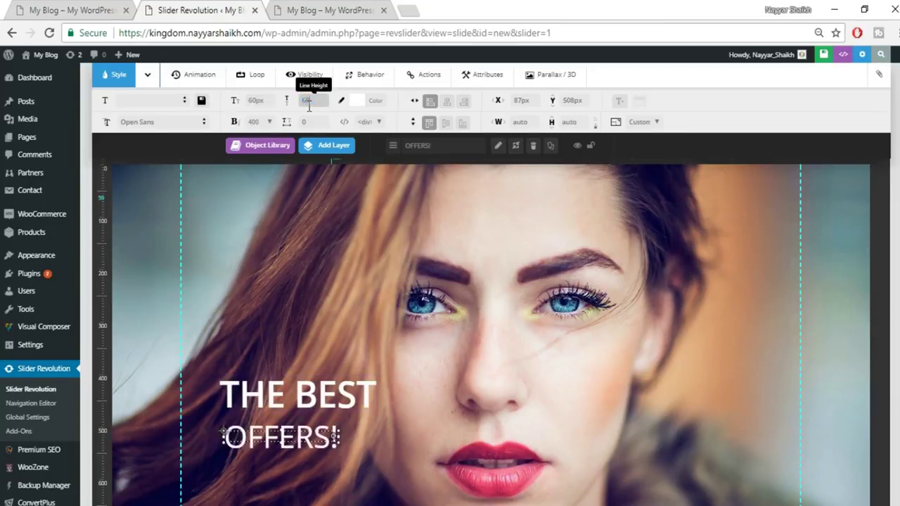
click(260, 122)
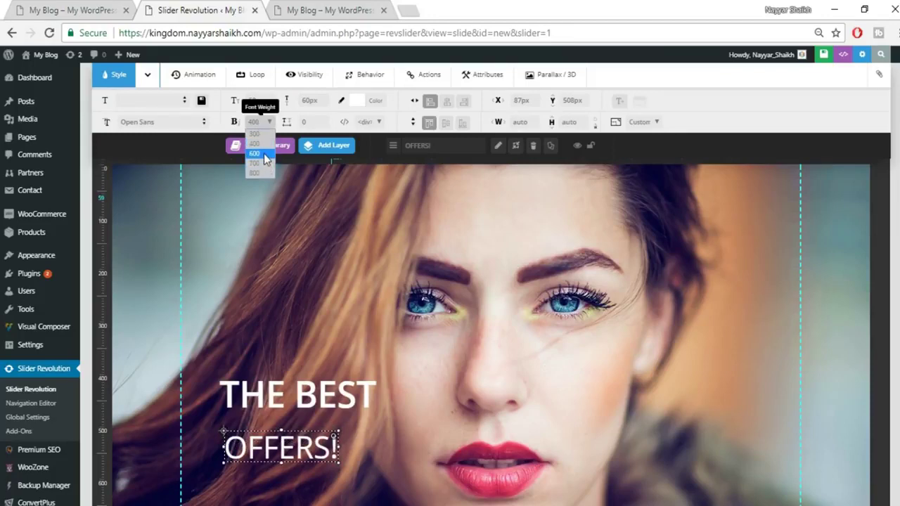
click(265, 154)
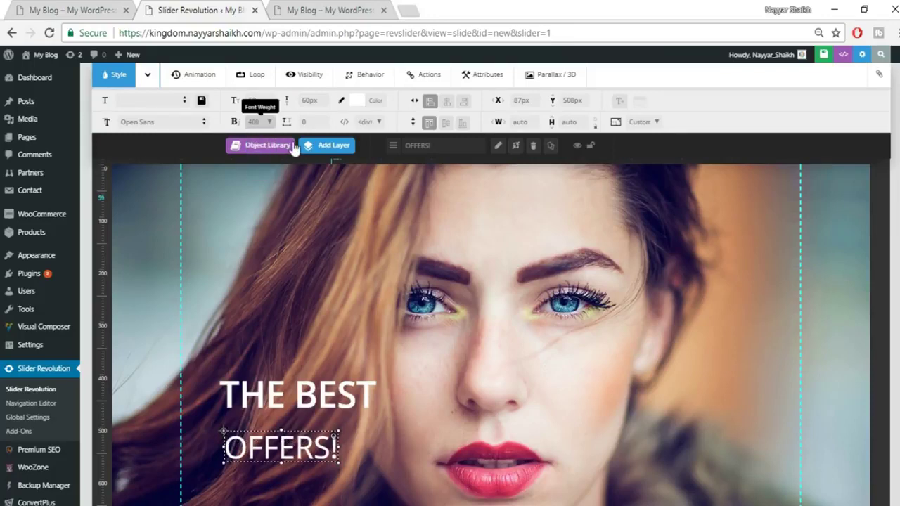
drag(306, 441, 304, 436)
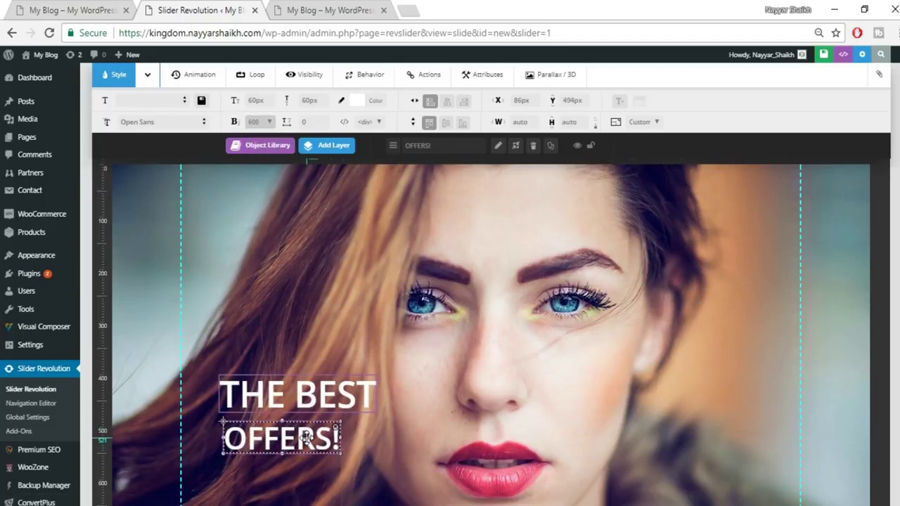
- Make THE BEST weight 800 and nudge OFFERS! up closer beneath it
click(291, 405)
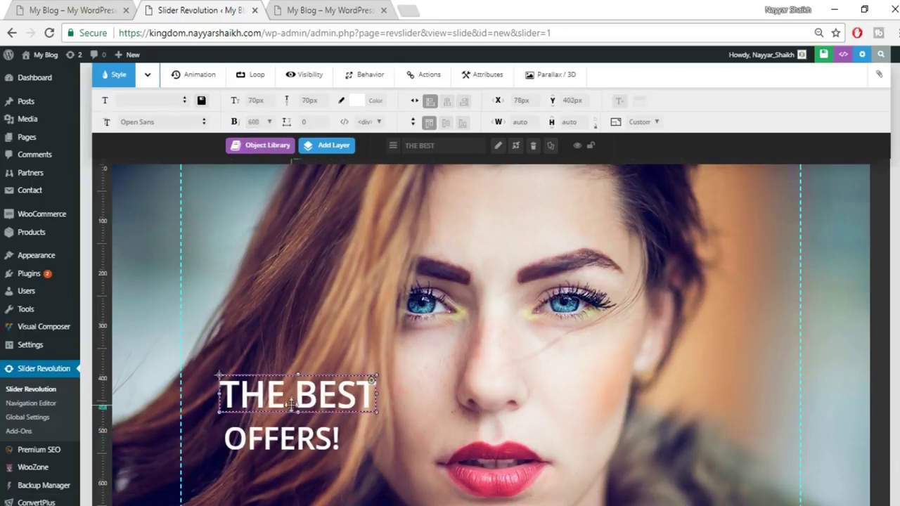
click(266, 123)
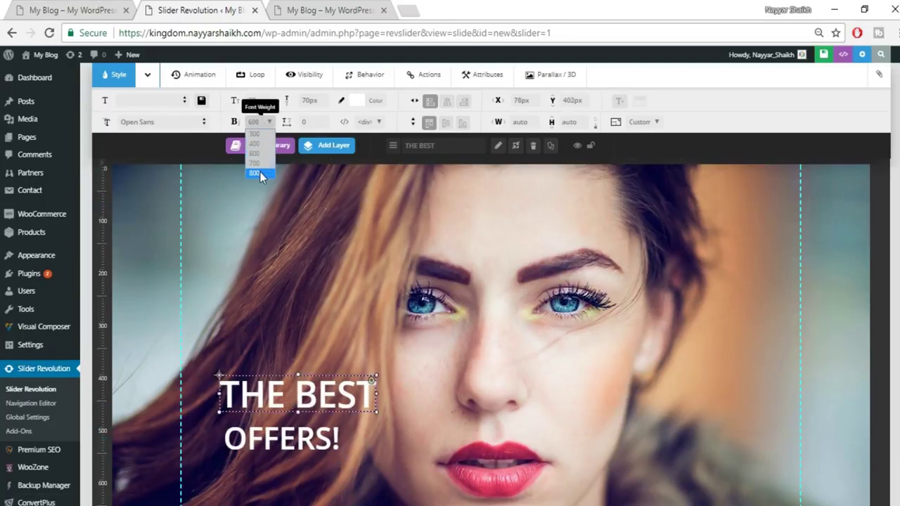
click(260, 174)
drag(302, 440, 292, 427)
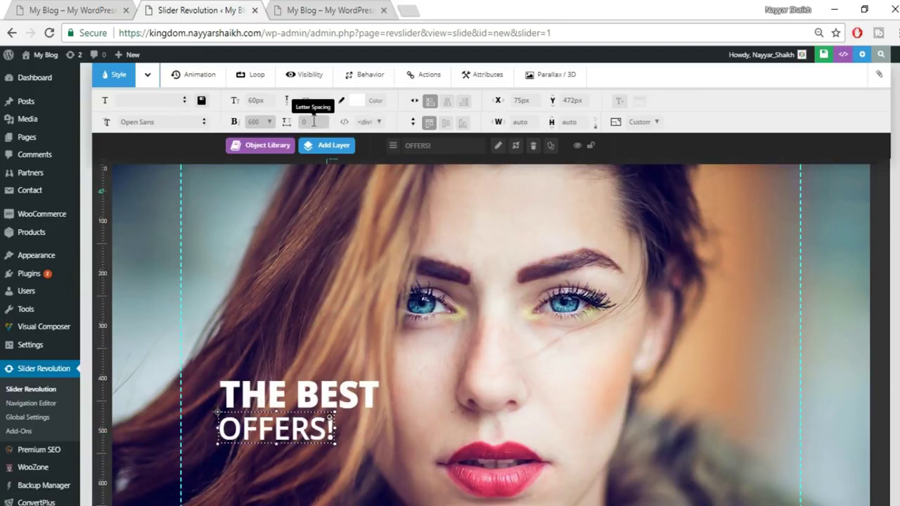
- Give OFFERS! 10px letter spacing and shift it slightly right under THE BEST
double_click(304, 123)
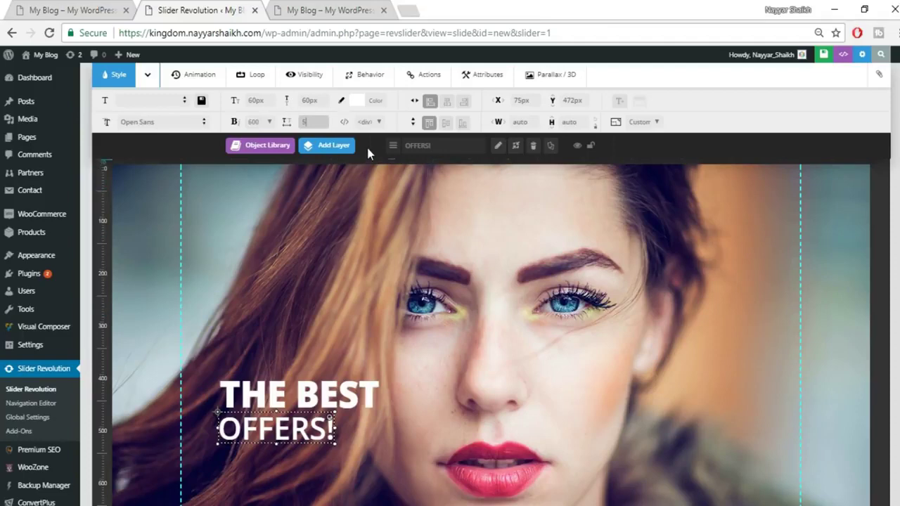
key(Return)
click(382, 387)
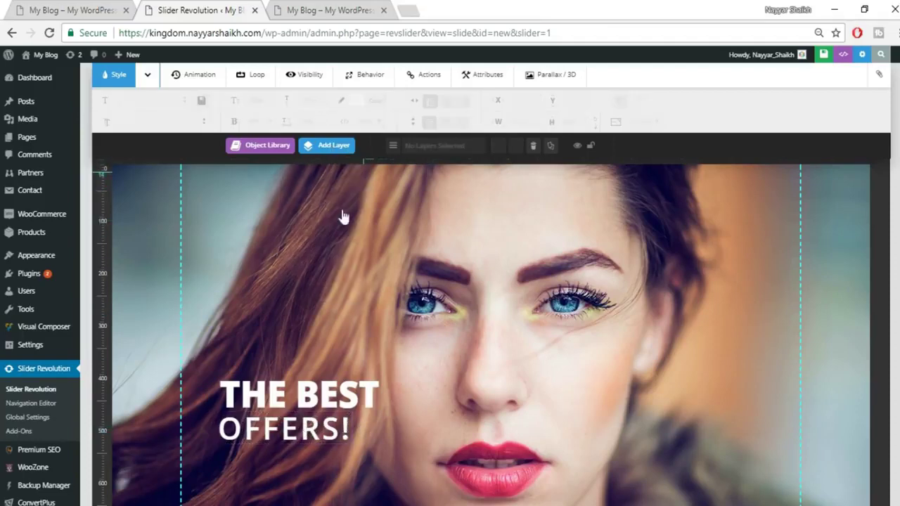
click(306, 432)
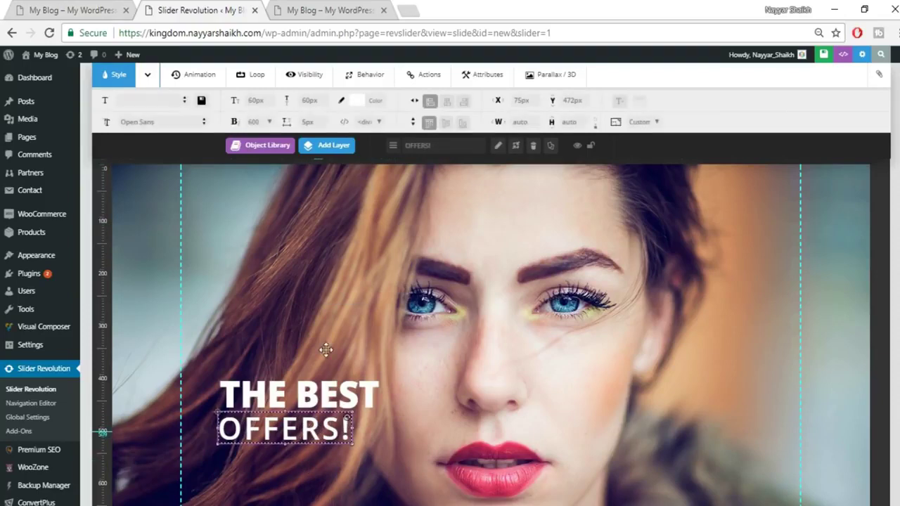
double_click(307, 122)
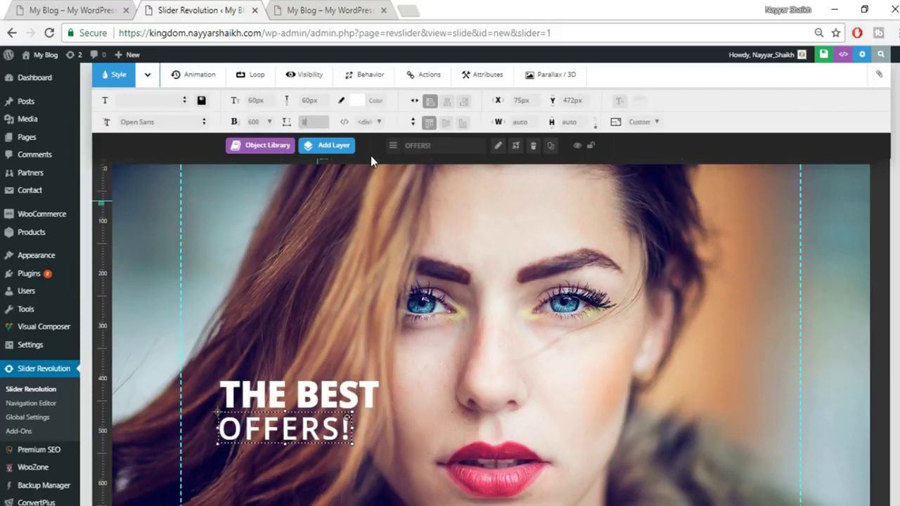
key(Return)
double_click(308, 121)
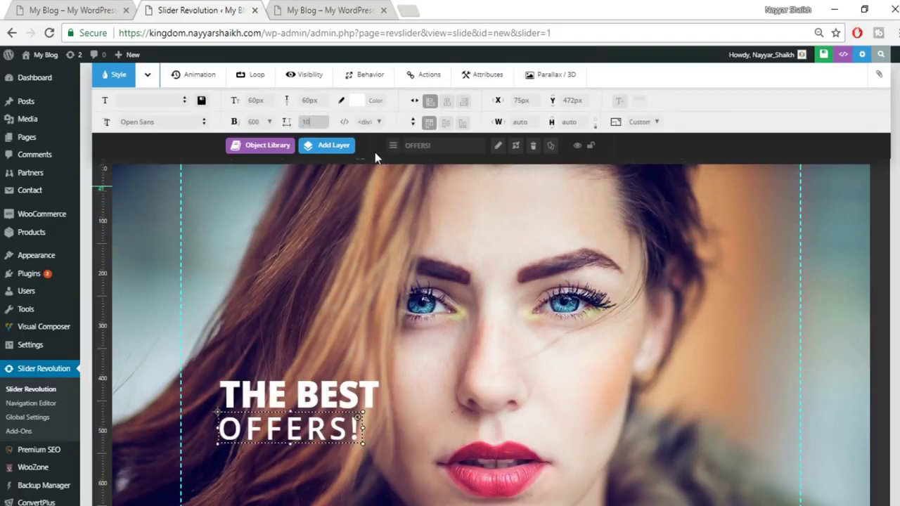
text(10)
key(Return)
drag(328, 420, 328, 424)
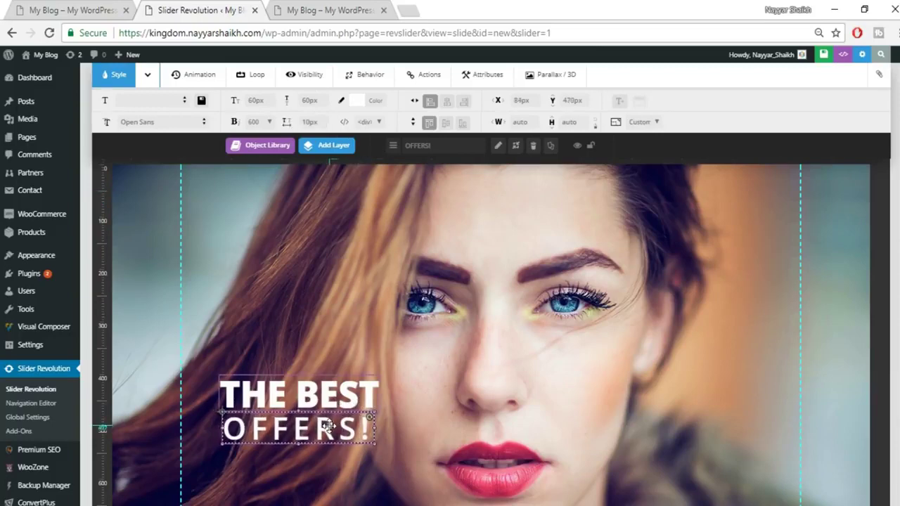
click(428, 405)
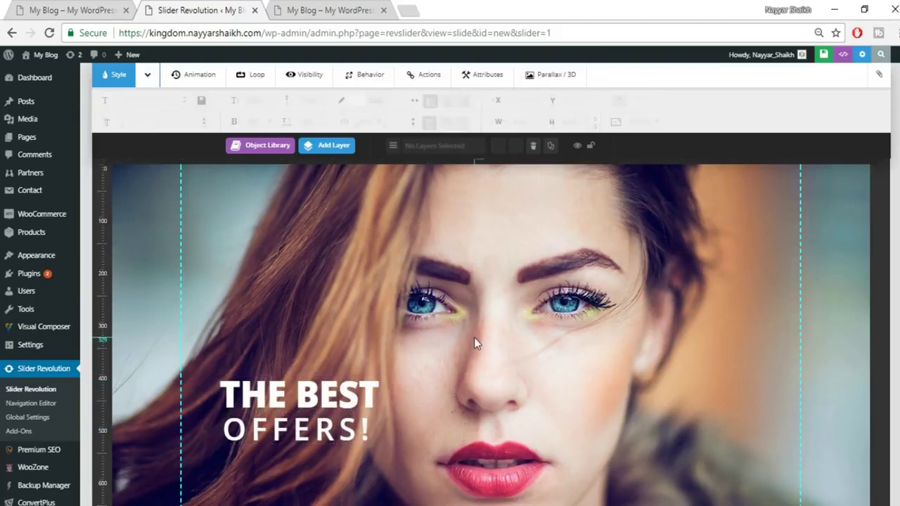
- Compare the edited slide with the storefront's THE BEST OFFERS! reference slide
scroll(563, 383, down, 1)
scroll(562, 378, down, 2)
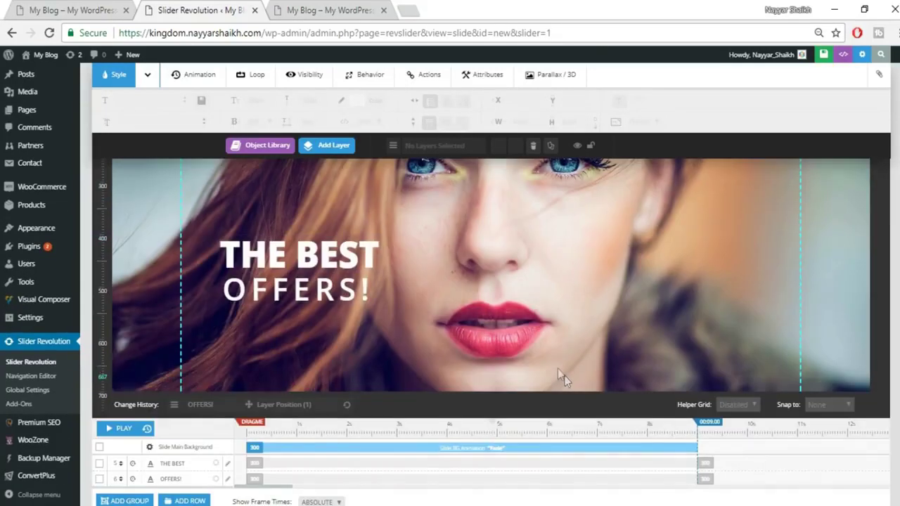
click(51, 10)
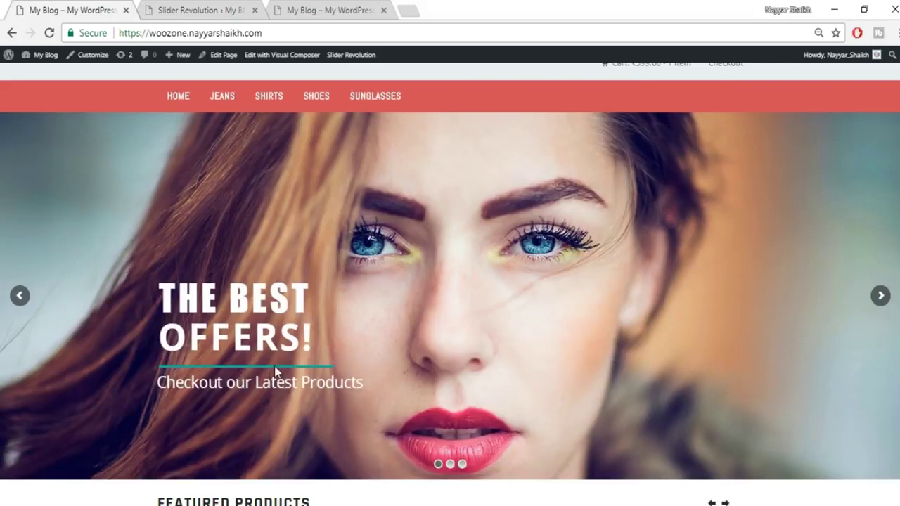
click(204, 10)
- Add an image layer to the slide using the 'line' image uploaded from the WooZone Tut folder
scroll(368, 348, up, 1)
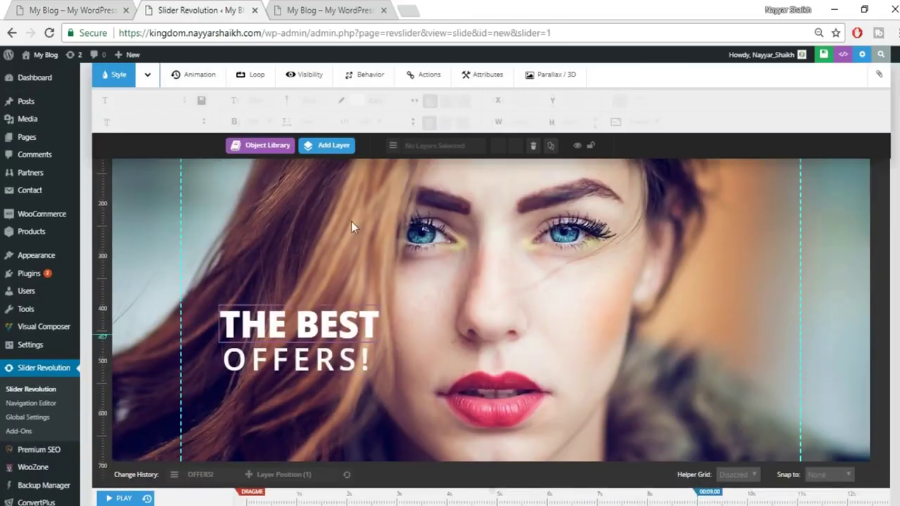
click(332, 152)
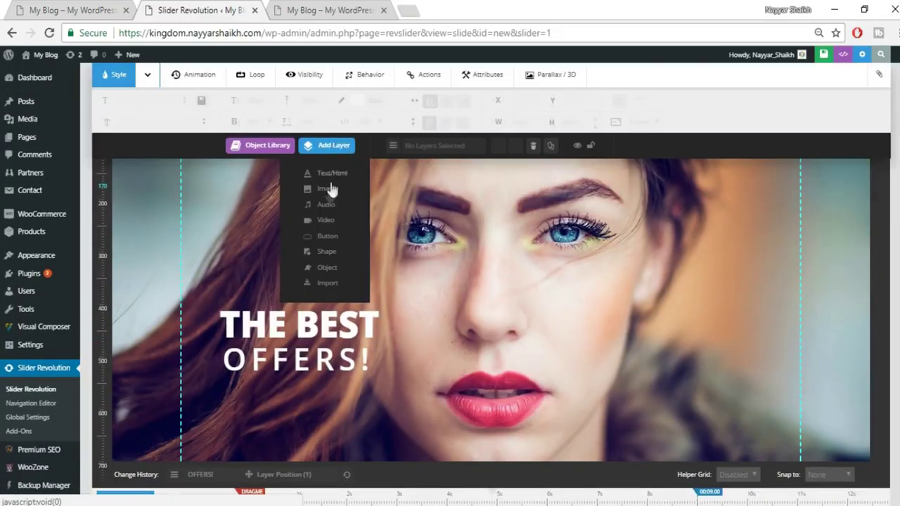
click(331, 191)
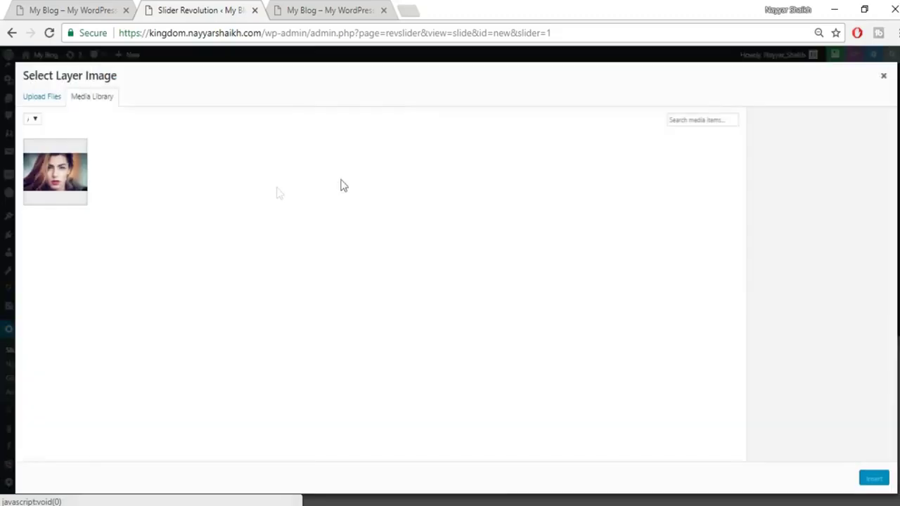
click(31, 98)
click(438, 277)
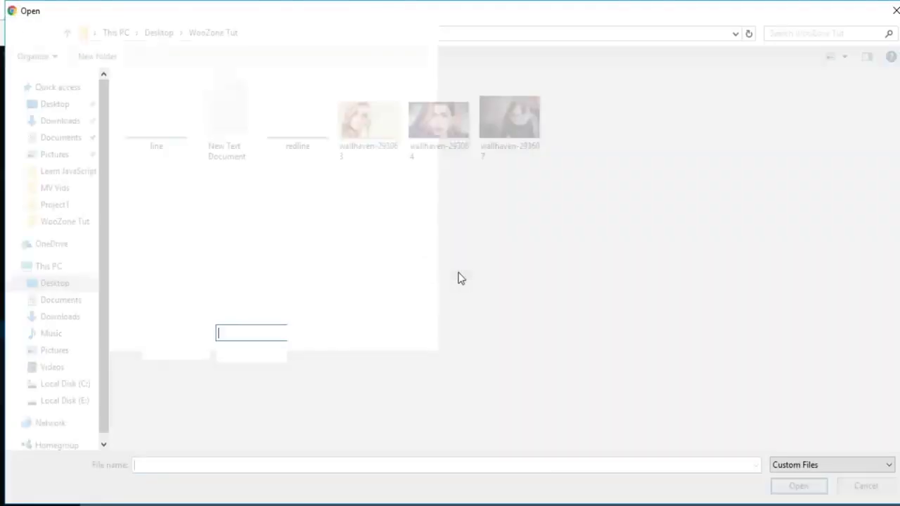
click(158, 153)
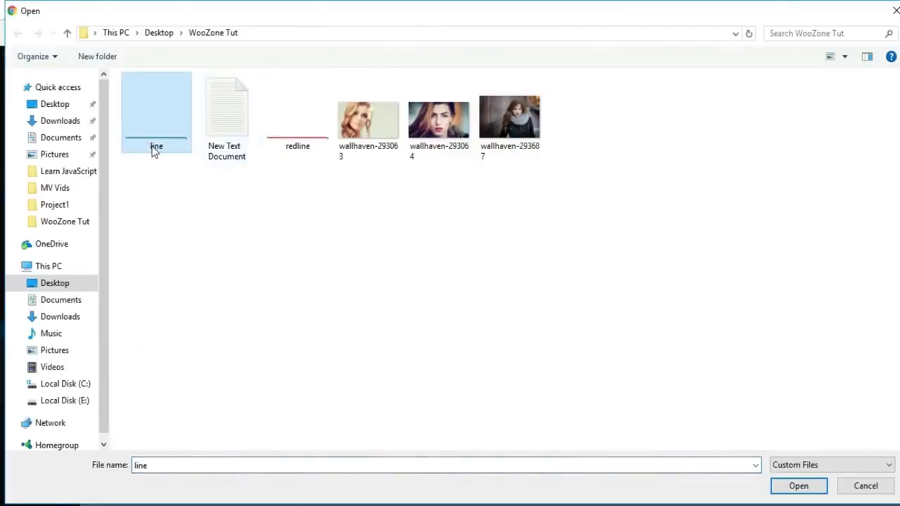
click(796, 485)
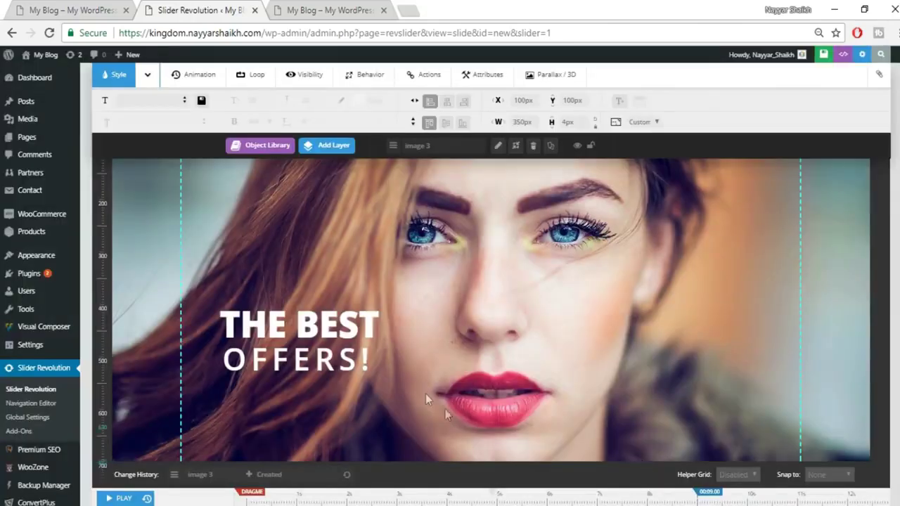
- Drag the teal line layer down to sit just beneath the OFFERS! heading
scroll(387, 333, up, 1)
drag(329, 220, 300, 472)
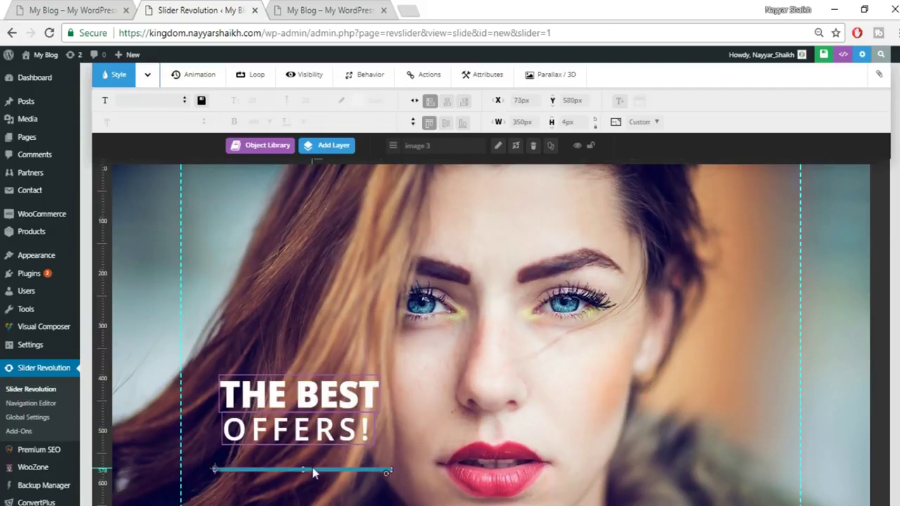
scroll(342, 445, down, 3)
drag(288, 328, 288, 317)
- Nudge the OFFERS! text layer into alignment and compare with the live site slider
click(246, 292)
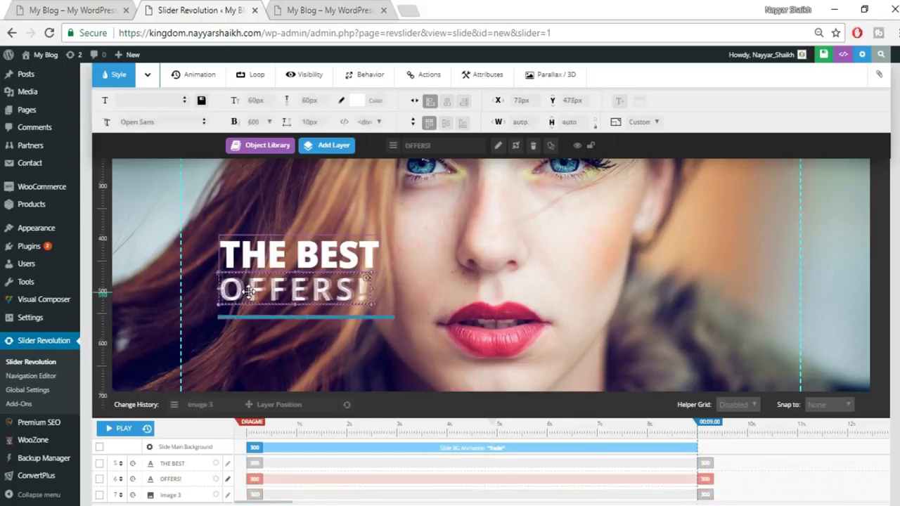
drag(247, 292, 244, 293)
drag(256, 339, 256, 339)
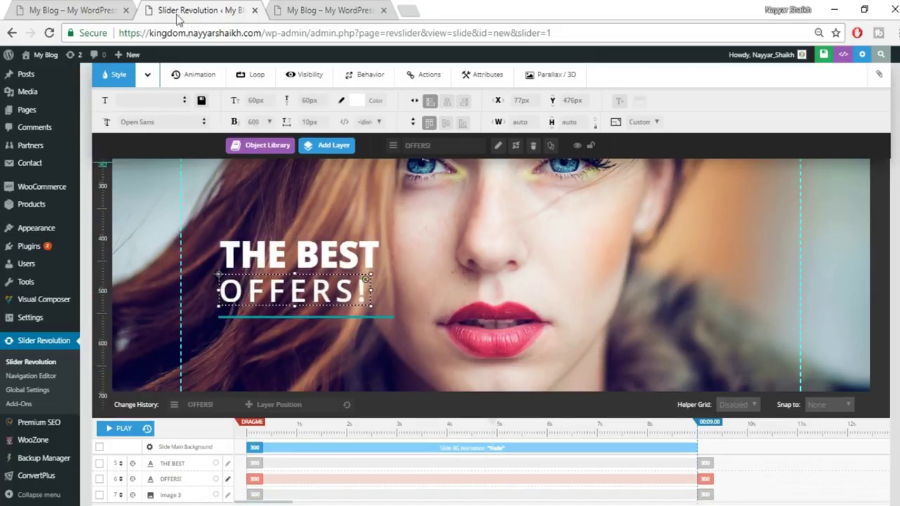
click(55, 10)
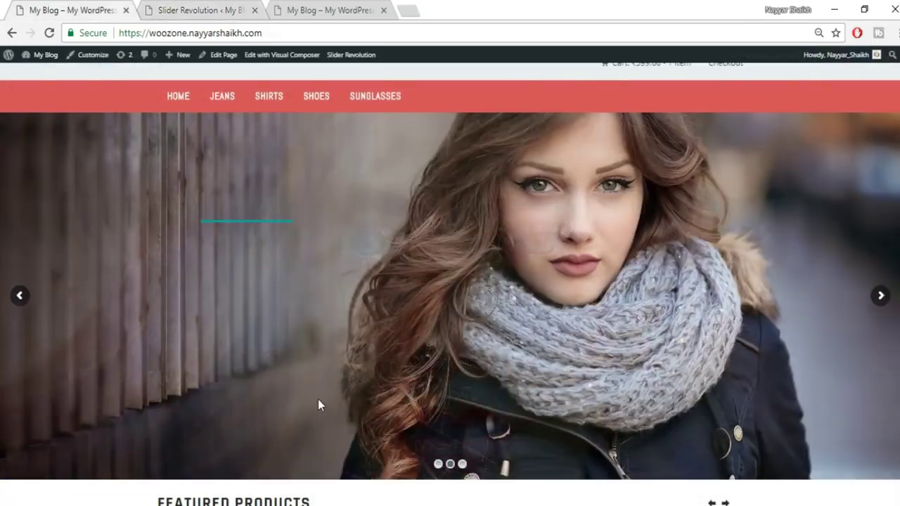
click(172, 10)
- Add a text layer reading 'CHECKOUT OUR LATEST PRODUCTS' and position it beneath the teal line
mouse_move(336, 153)
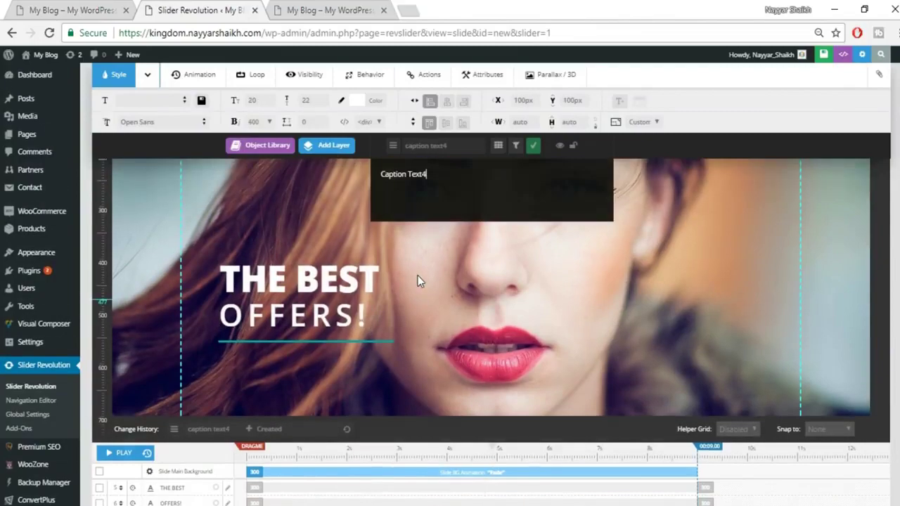
text(C)
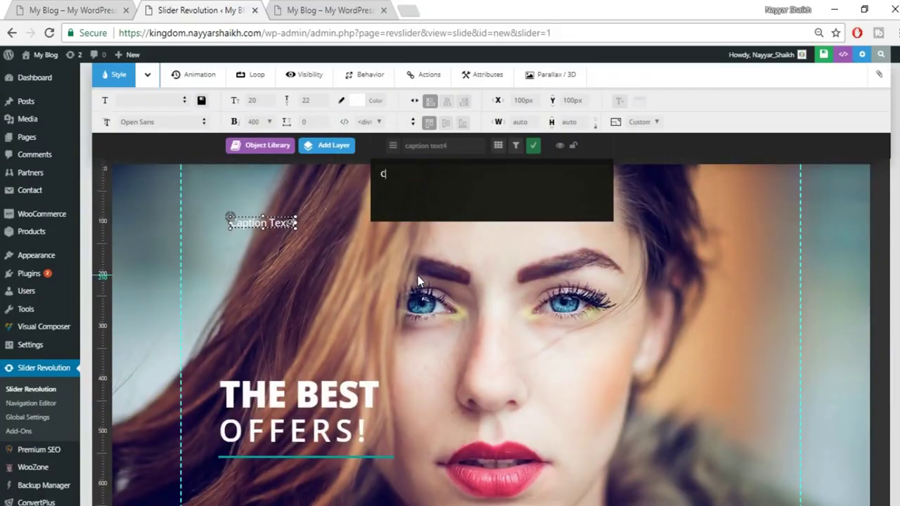
text(HECKO)
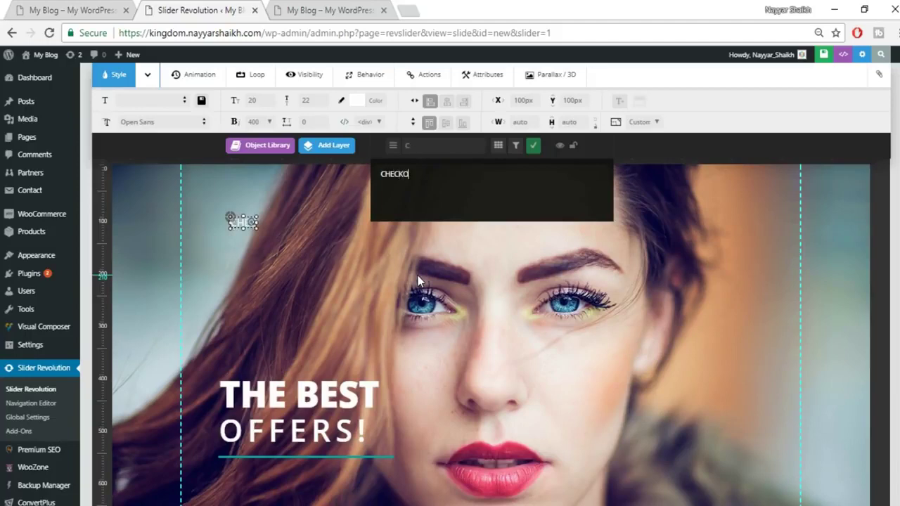
text(UT OUR LATEST PRODUCTS)
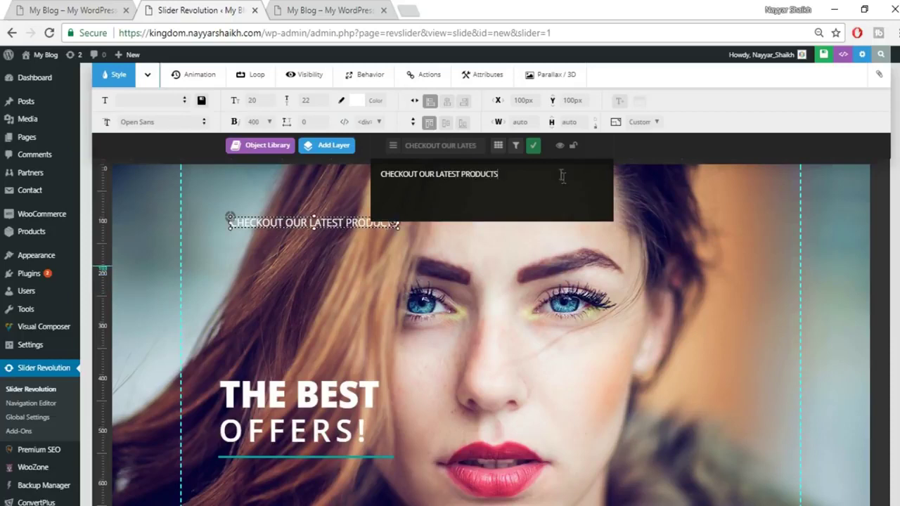
click(533, 146)
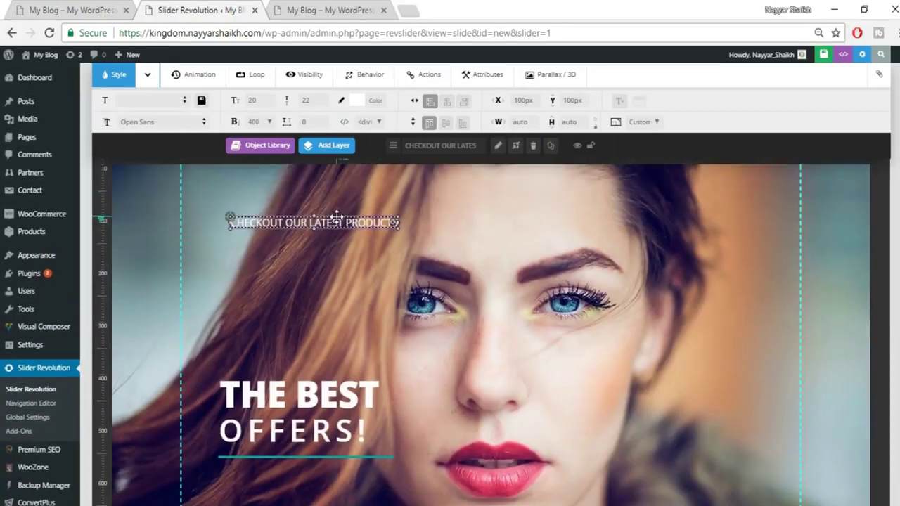
drag(336, 219, 342, 283)
drag(339, 414, 325, 467)
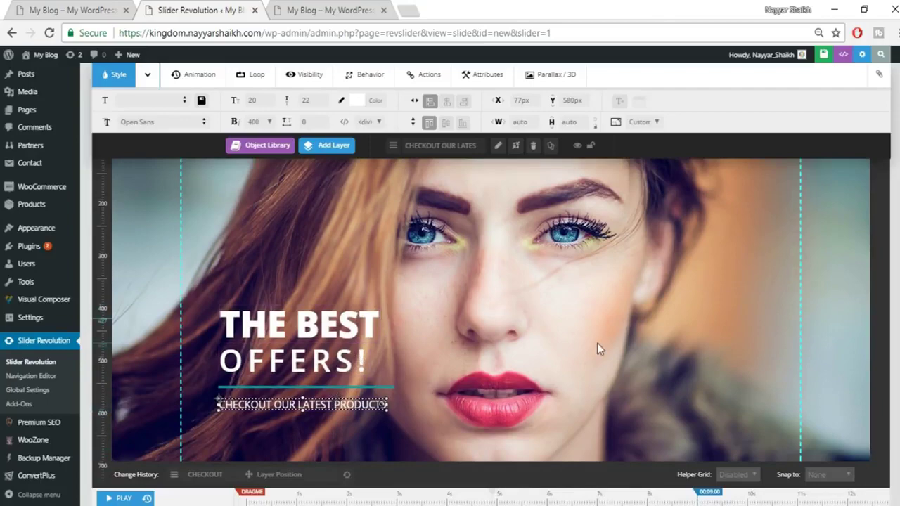
scroll(597, 343, up, 3)
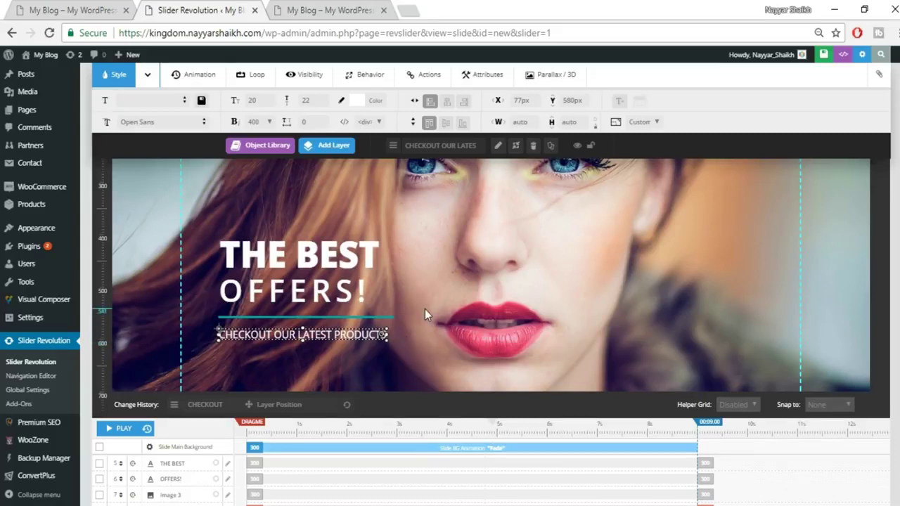
click(424, 308)
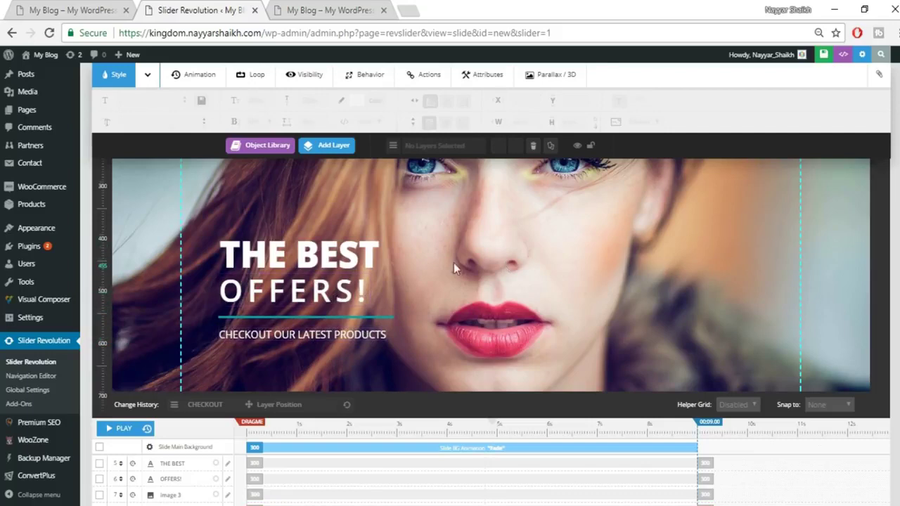
- Give THE BEST heading layer a SlideMaskFromBottom entrance animation lasting 2000 ms
click(326, 251)
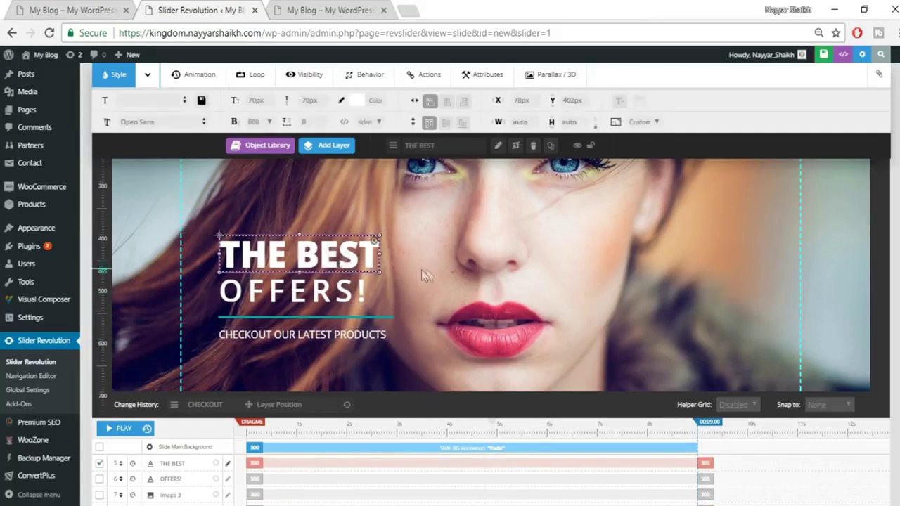
click(199, 83)
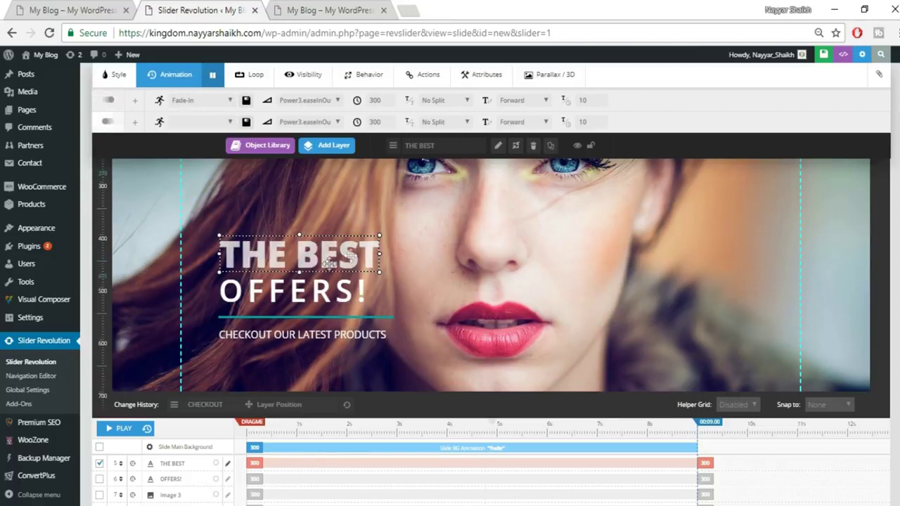
click(201, 103)
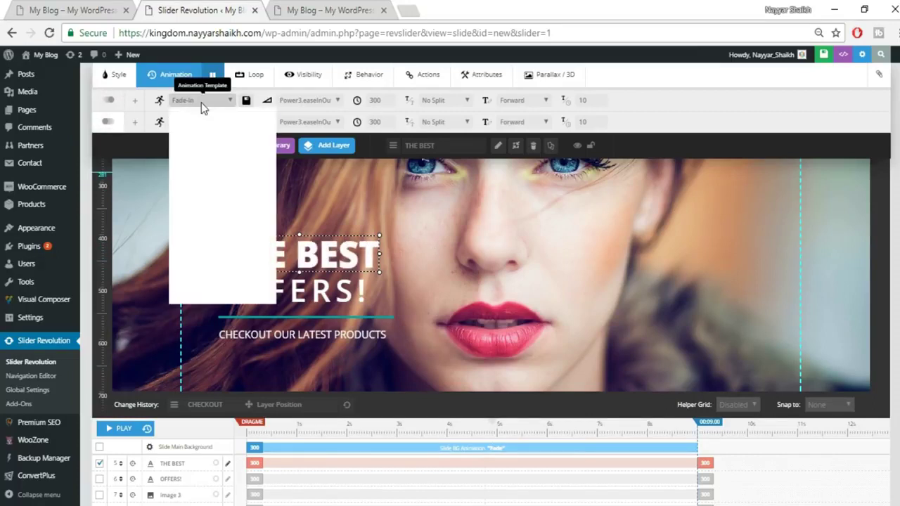
click(200, 99)
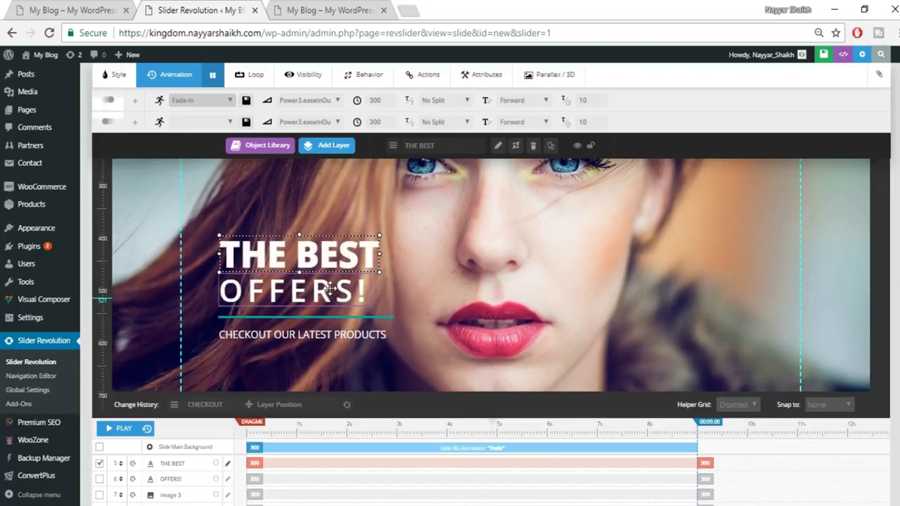
click(209, 102)
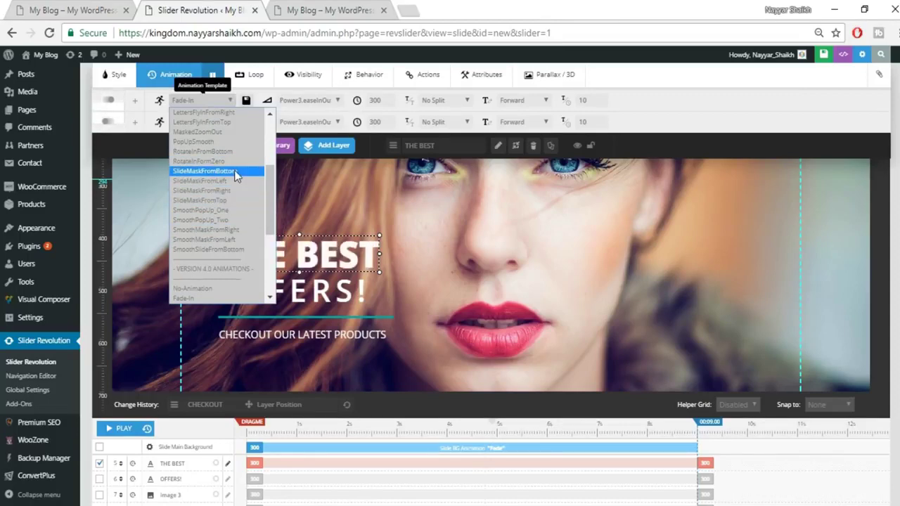
click(235, 171)
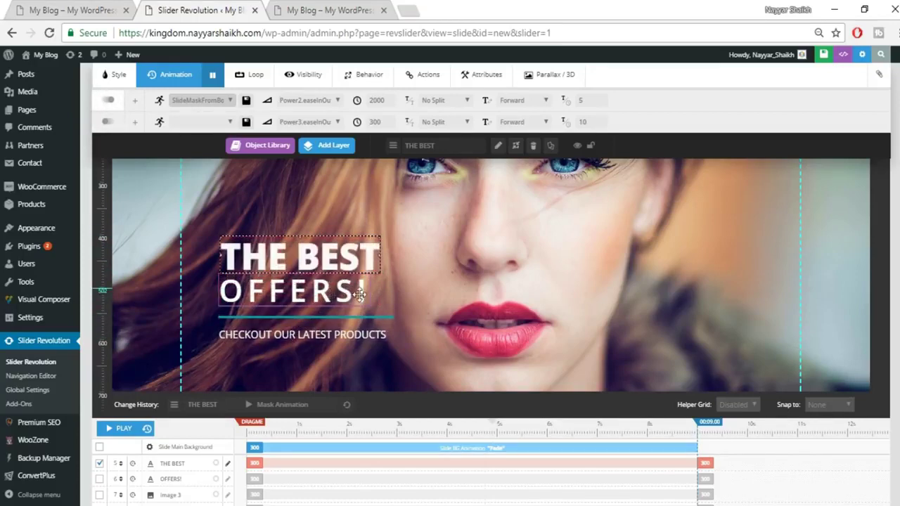
click(337, 291)
click(204, 100)
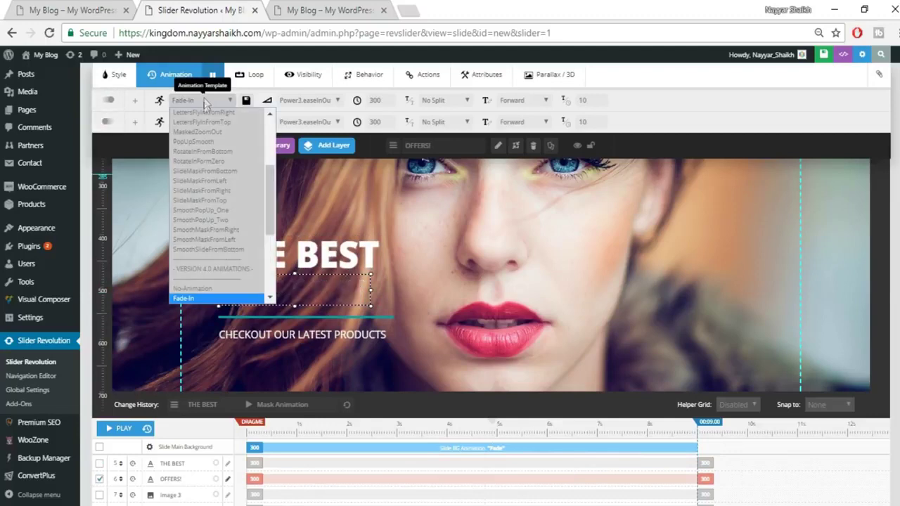
- Apply SlideMaskFromTop entrance to OFFERS! and SmoothMaskFromLeft entrance to the teal line
click(226, 199)
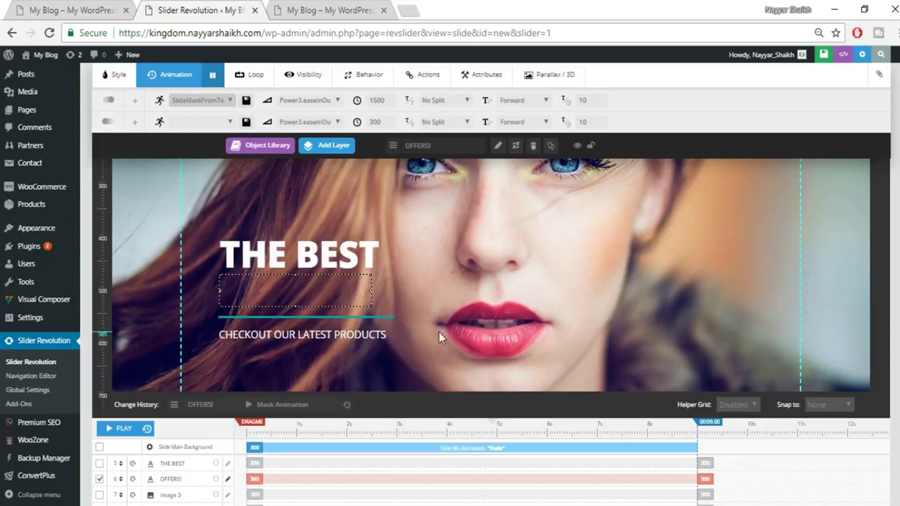
click(369, 317)
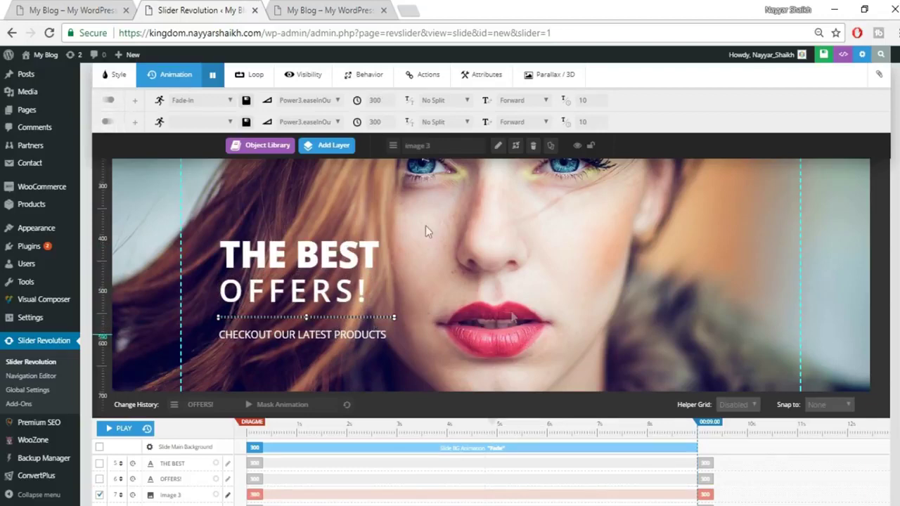
click(201, 105)
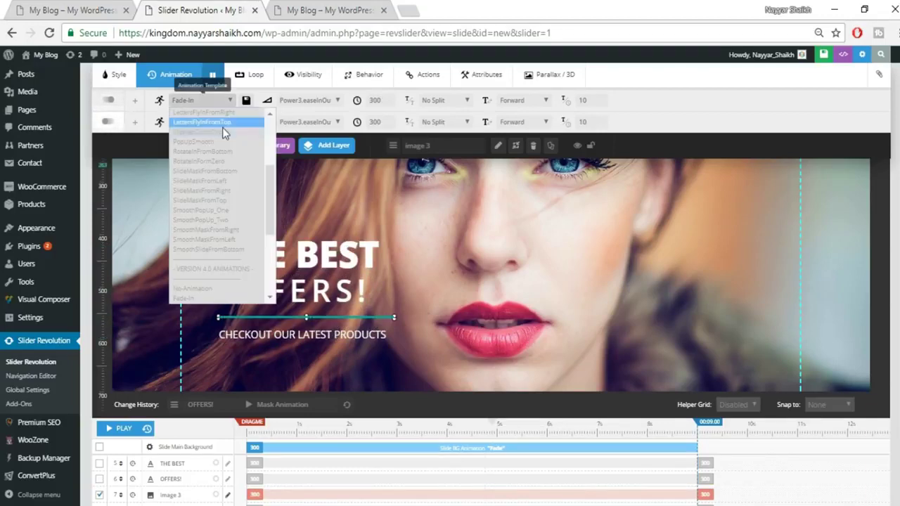
click(244, 241)
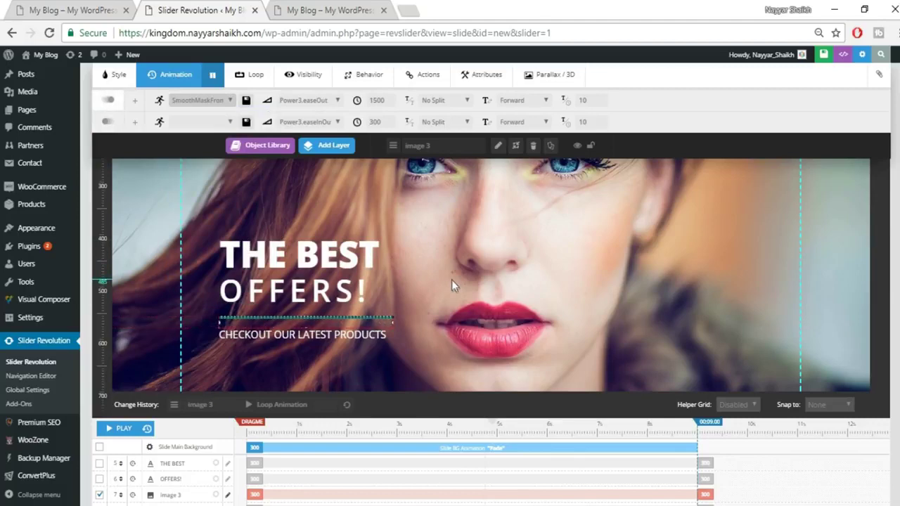
- Give the CHECKOUT OUR LATEST PRODUCTS caption a Random-Rotate-and-Scale entrance animation
click(329, 336)
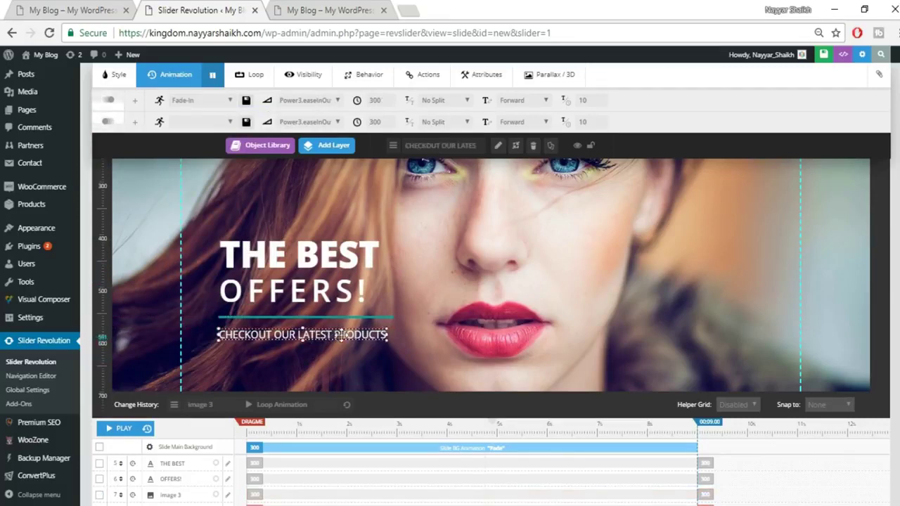
click(205, 103)
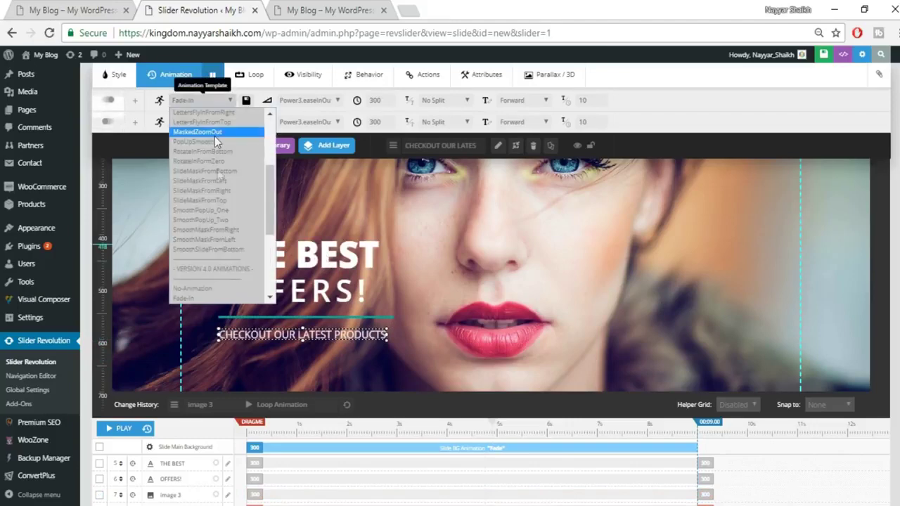
scroll(225, 239, down, 5)
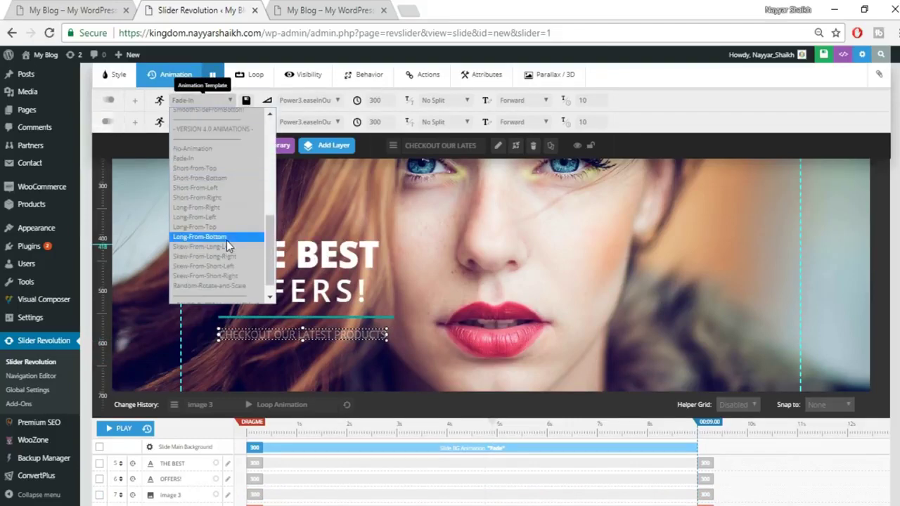
click(231, 288)
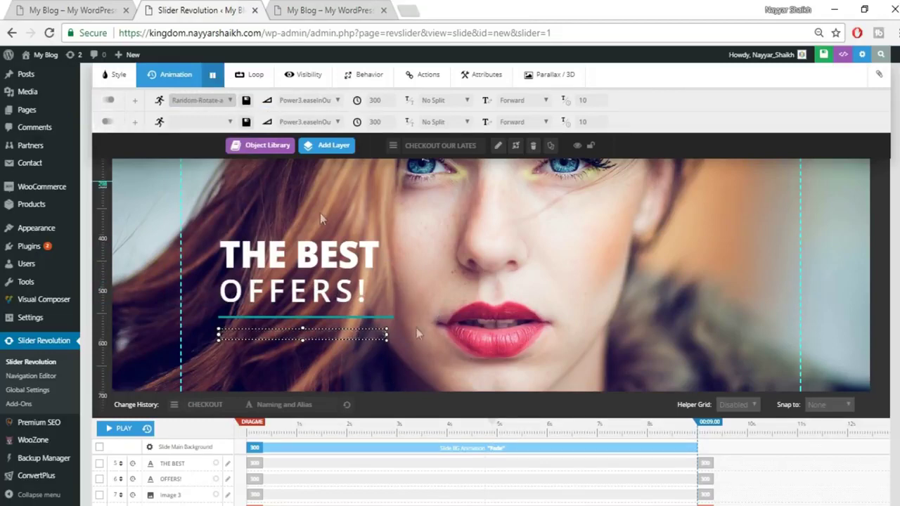
- Save the edited slide with its layer animations
scroll(500, 373, up, 3)
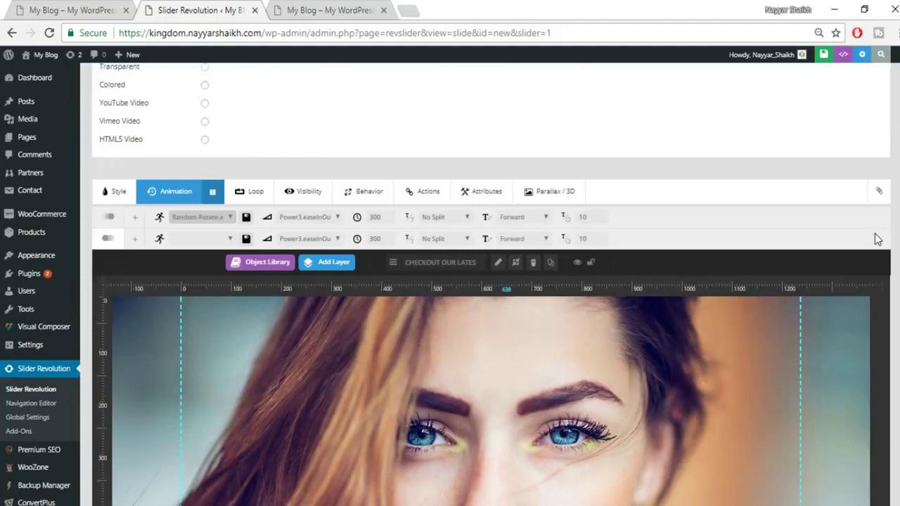
scroll(829, 116, up, 3)
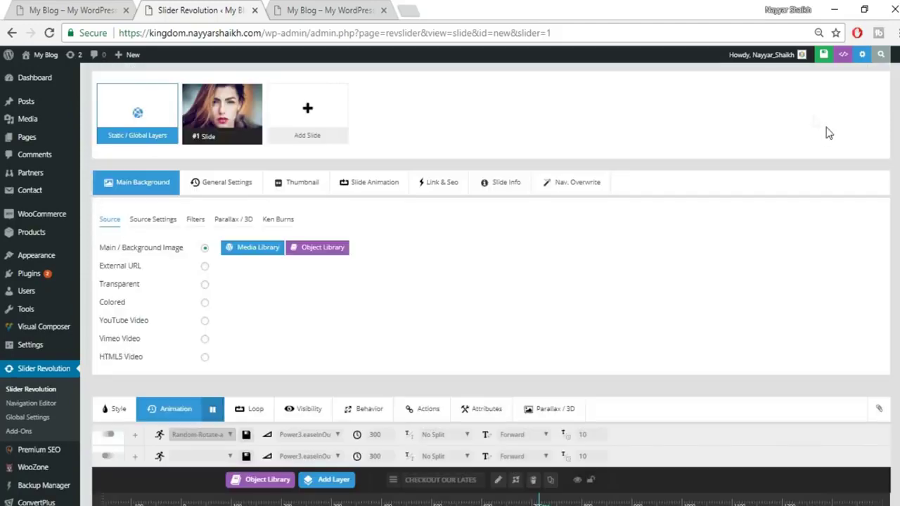
click(809, 57)
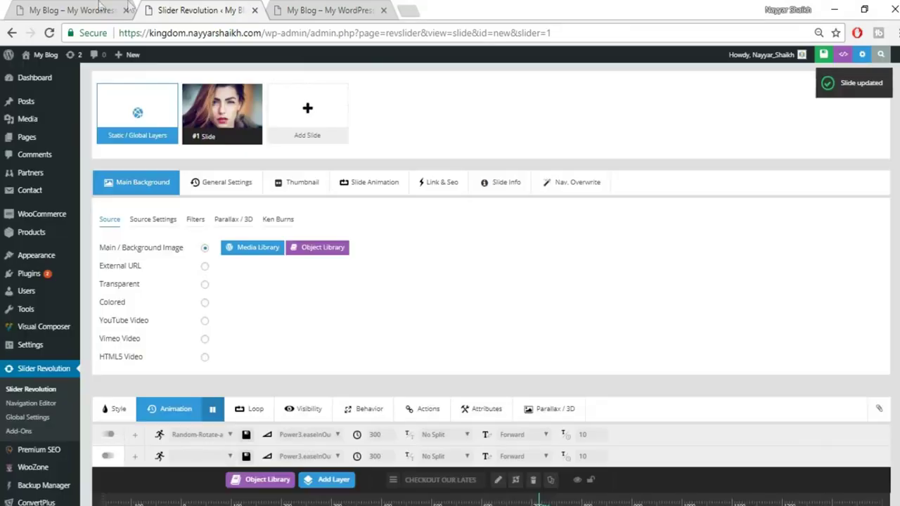
- Preview the slider on the live shop homepage, advancing slides, then return to the editor
click(102, 10)
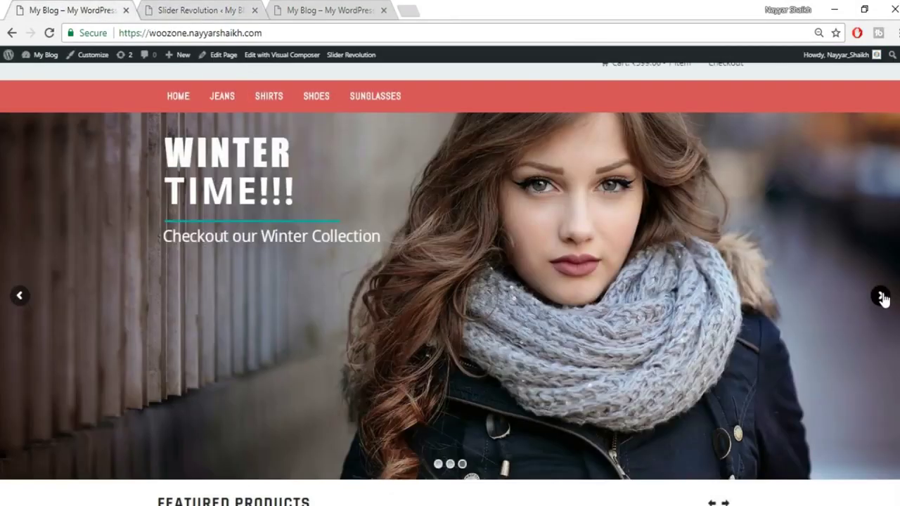
click(881, 296)
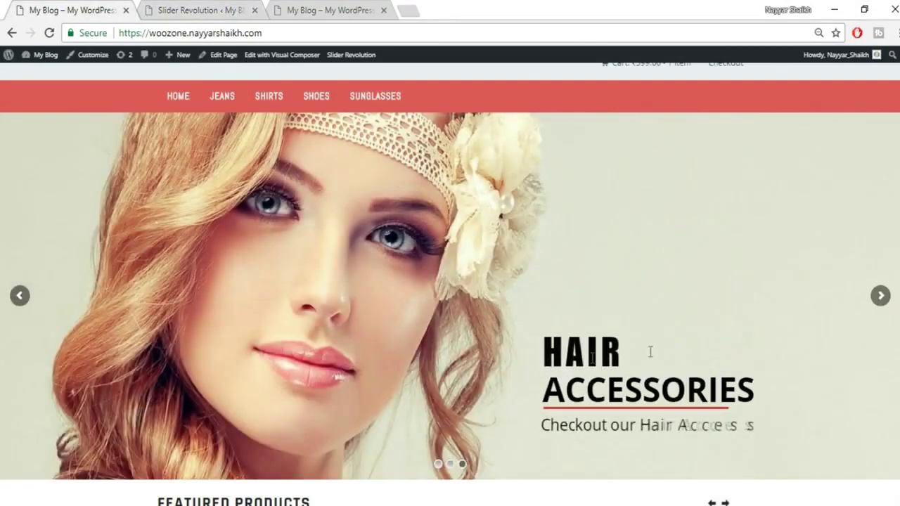
click(234, 7)
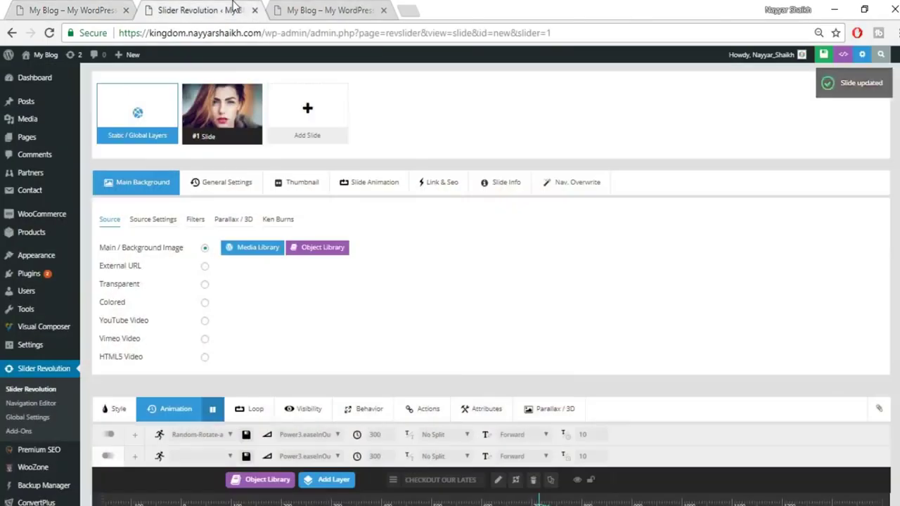
scroll(590, 336, down, 5)
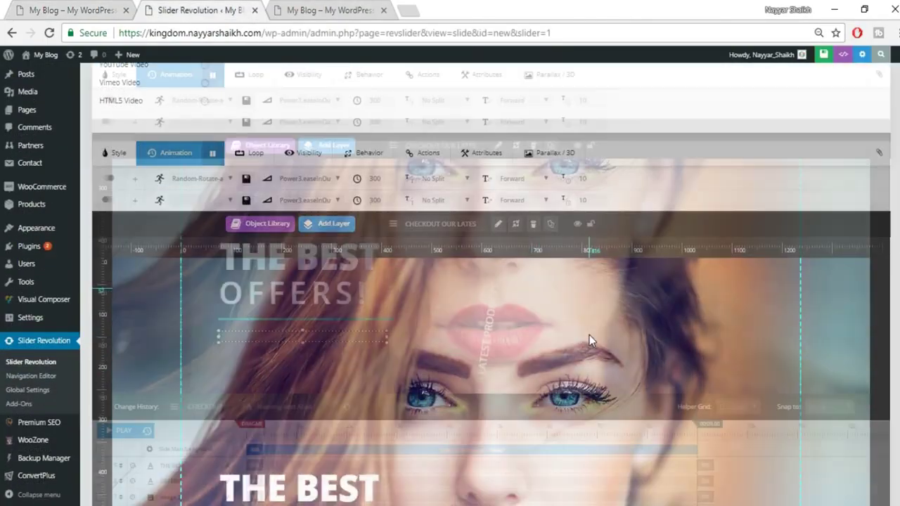
scroll(589, 335, up, 3)
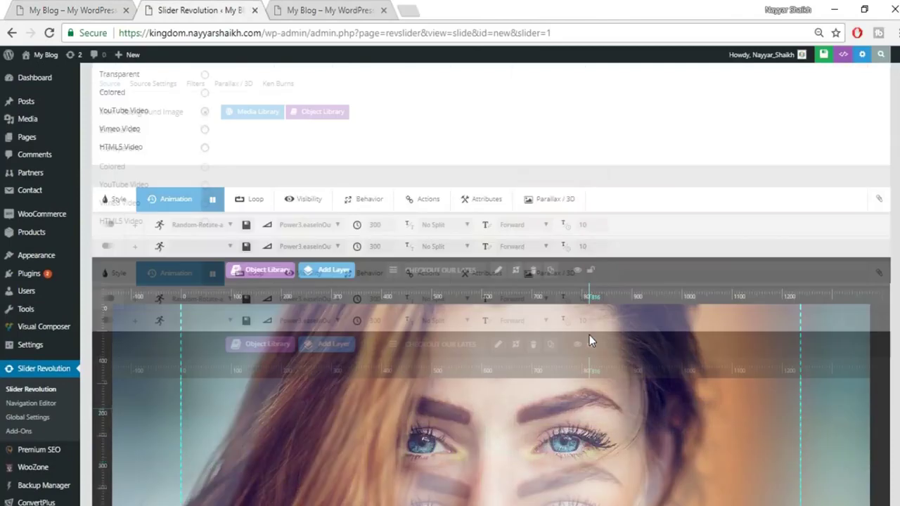
scroll(589, 340, up, 3)
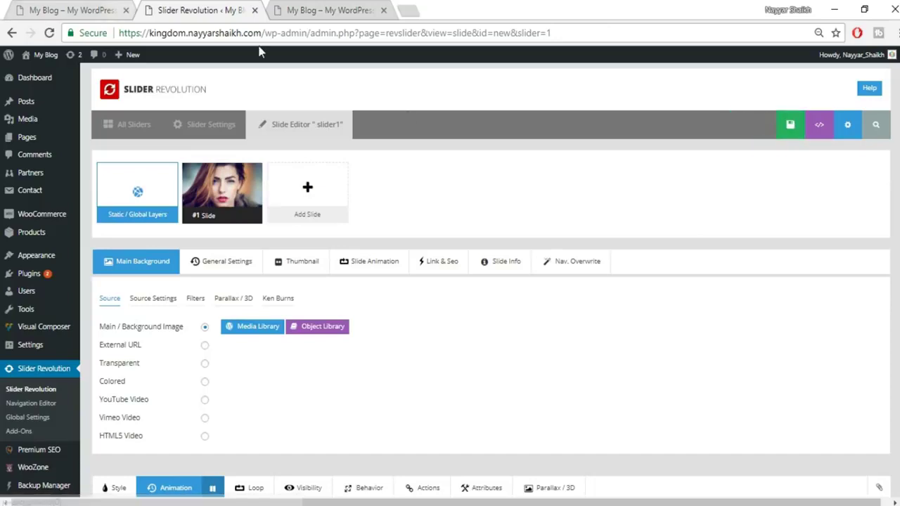
click(94, 6)
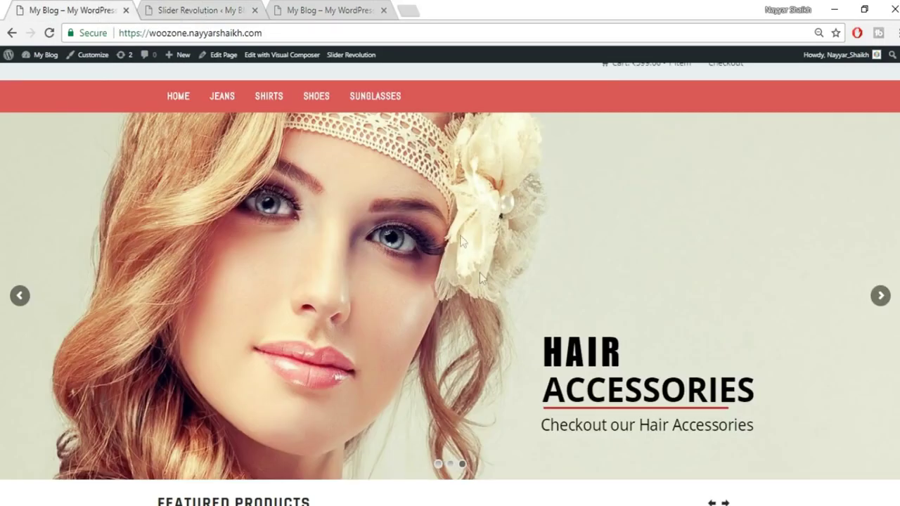
scroll(480, 279, up, 2)
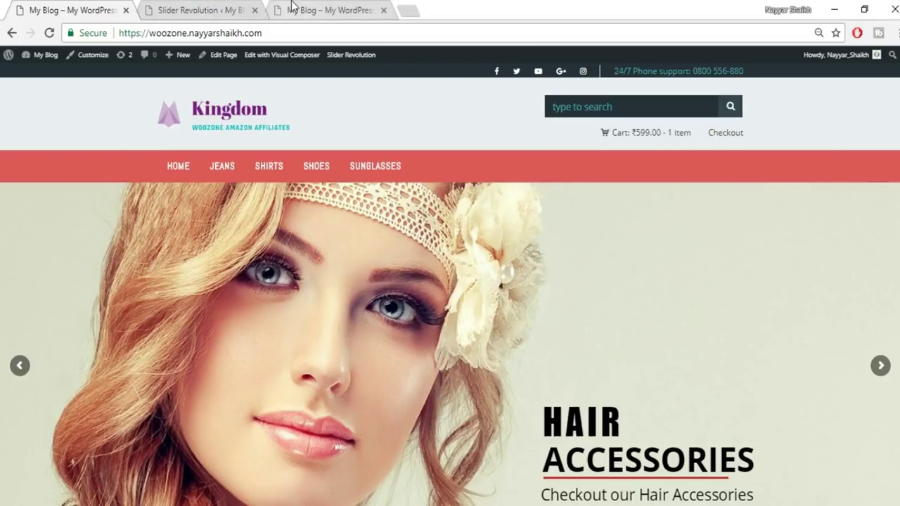
click(192, 8)
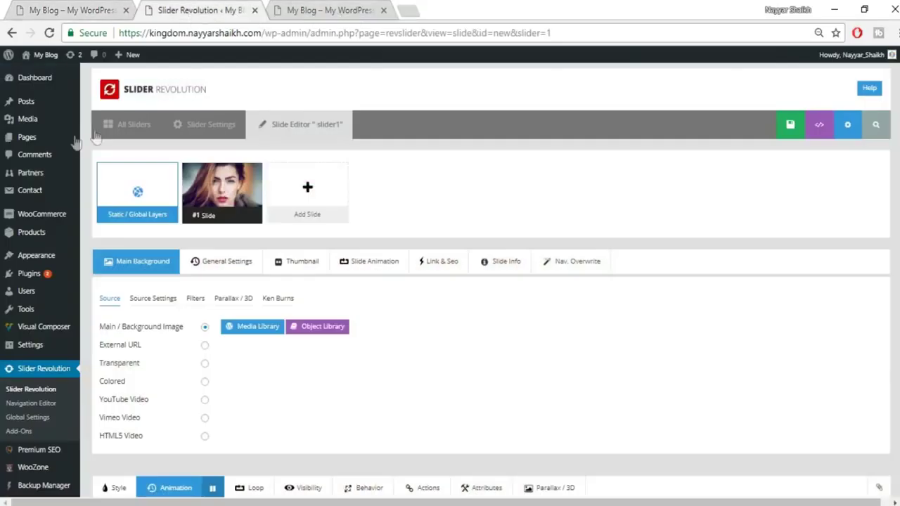
- Create a new page titled 'Home Page'
mouse_move(59, 146)
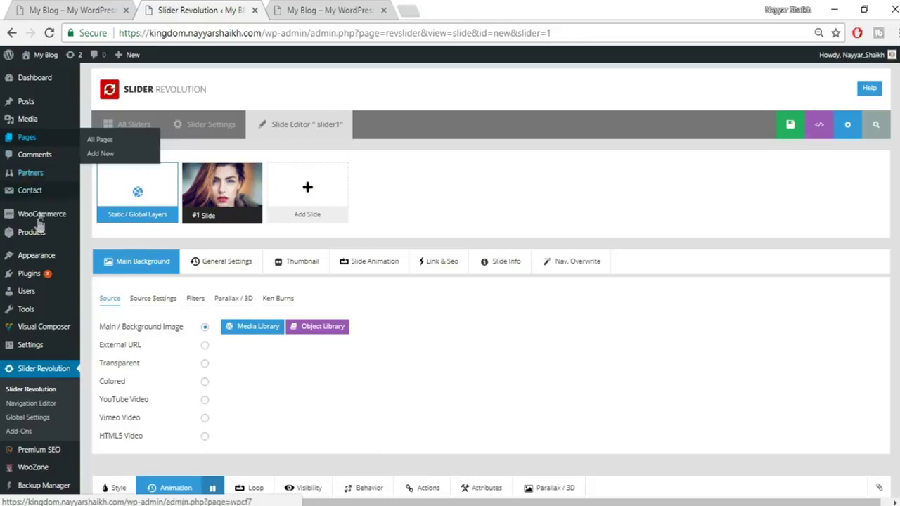
mouse_move(58, 299)
mouse_move(10, 137)
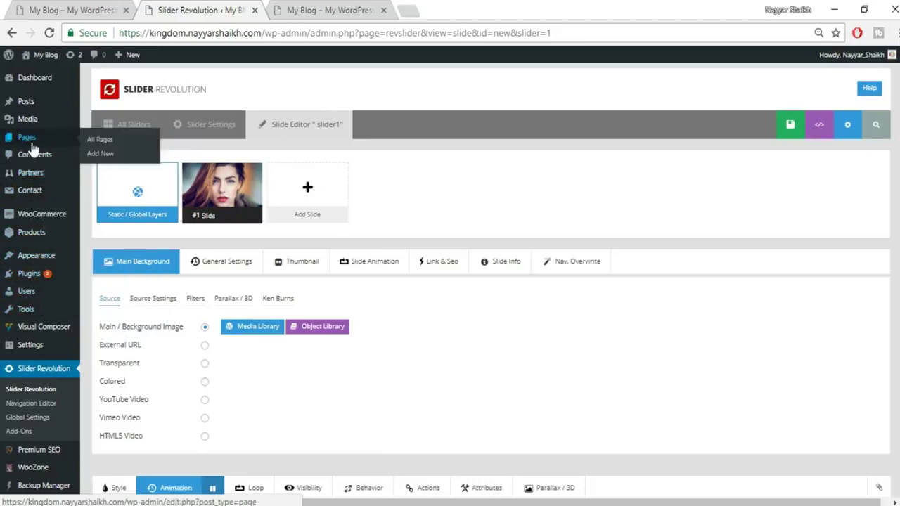
click(102, 154)
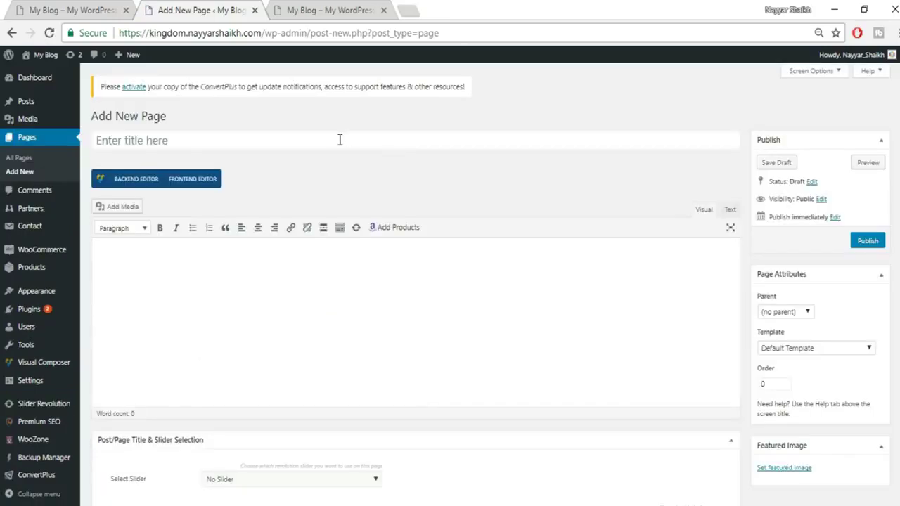
click(339, 140)
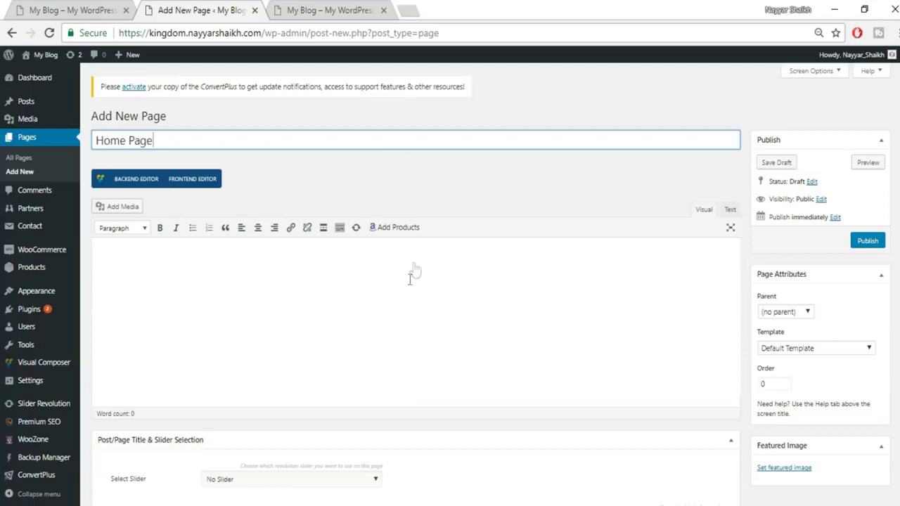
click(90, 5)
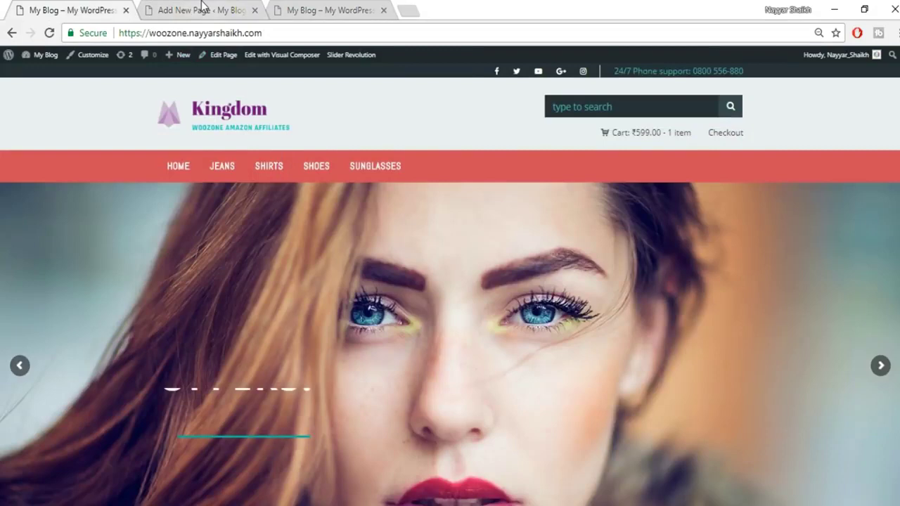
click(201, 10)
scroll(470, 212, down, 4)
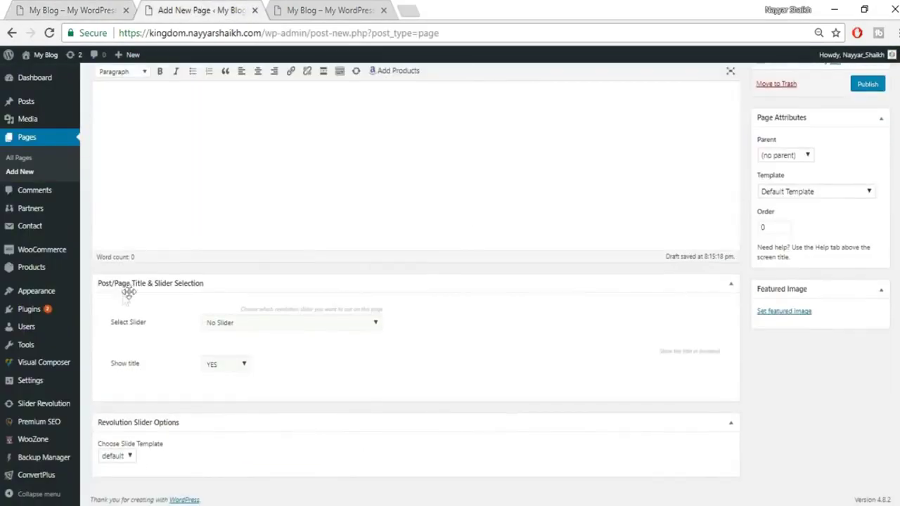
- Set the page's slider to slider1, Show title to NO, and publish it
click(257, 327)
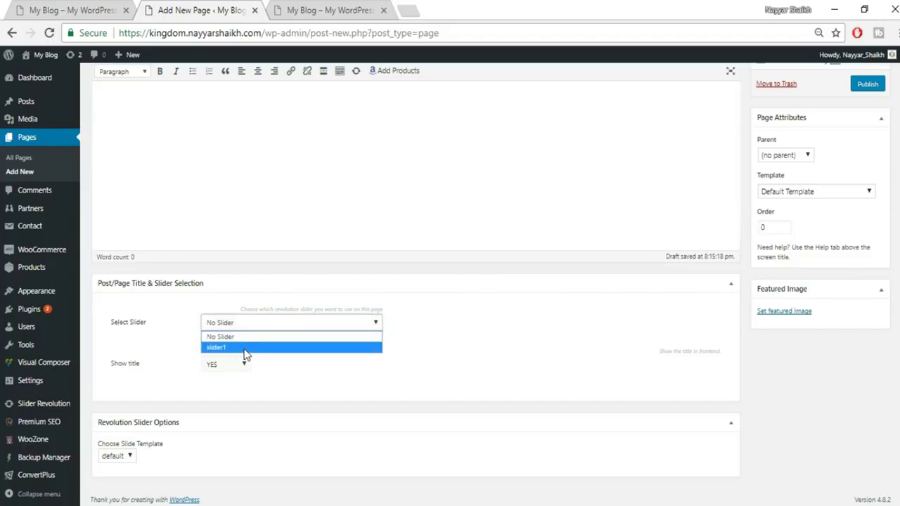
click(245, 348)
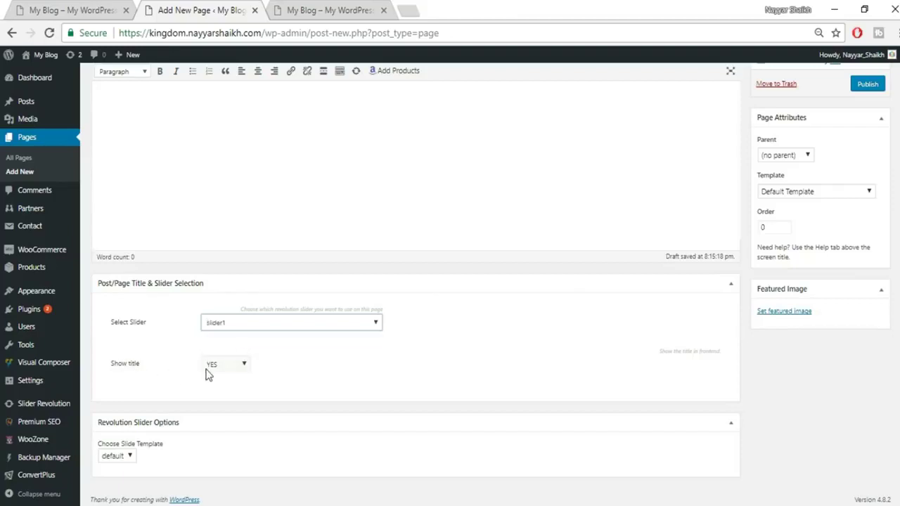
click(234, 375)
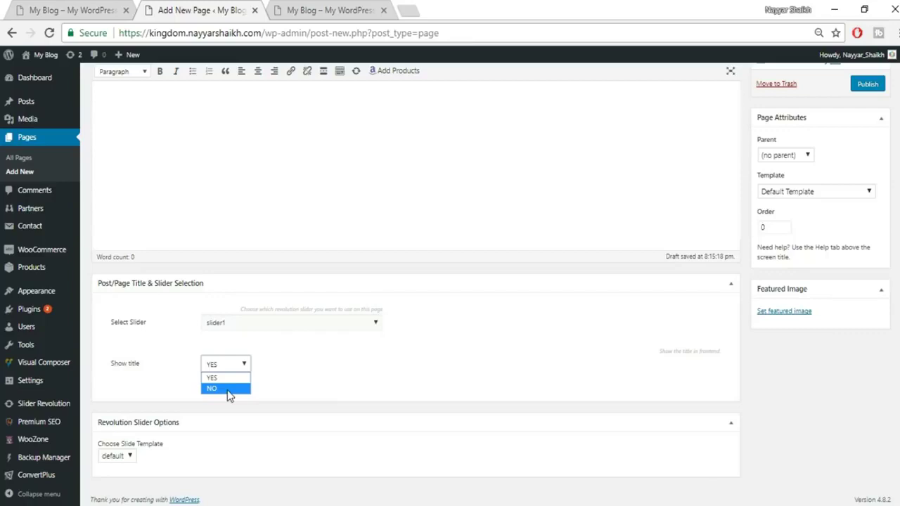
click(232, 389)
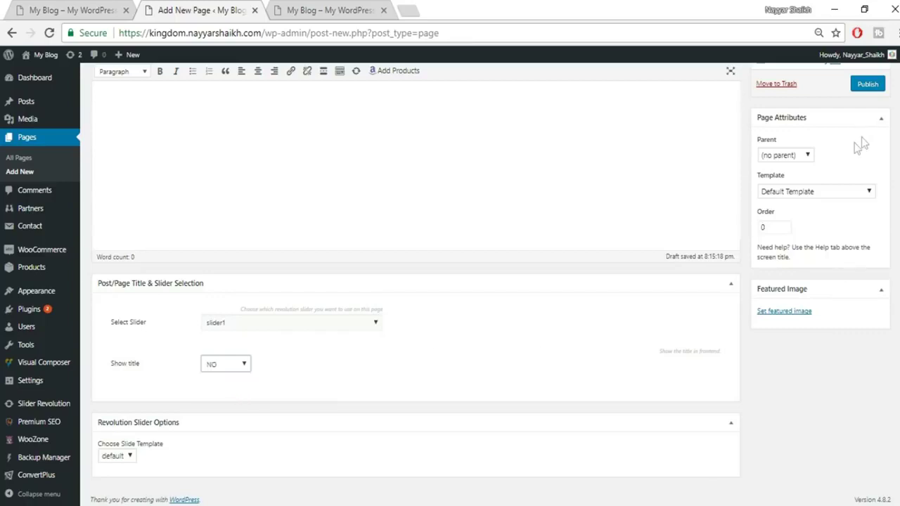
click(884, 85)
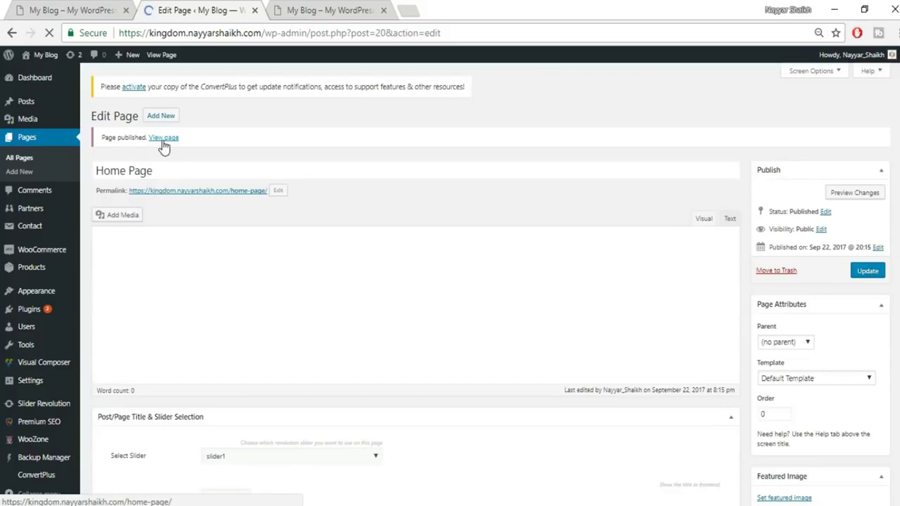
- Open the published Home Page in a new tab, then navigate to the site's main homepage
right_click(163, 141)
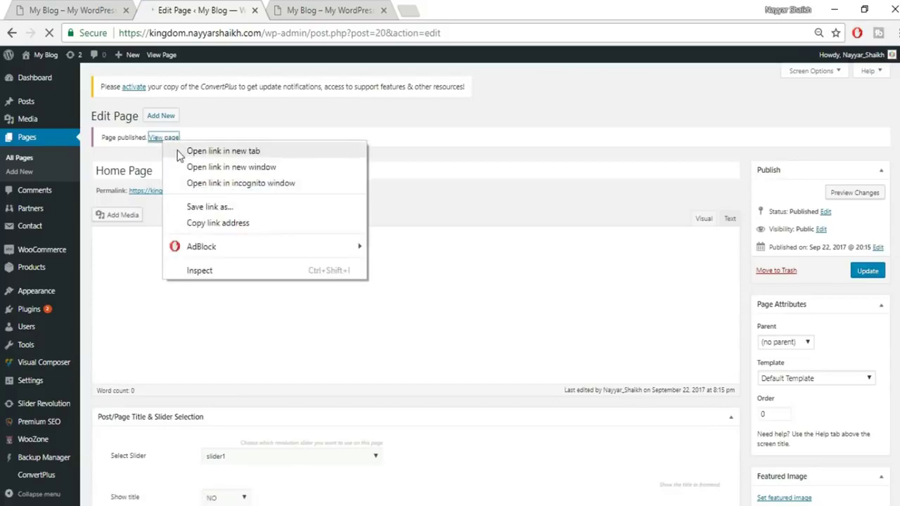
click(223, 151)
click(330, 11)
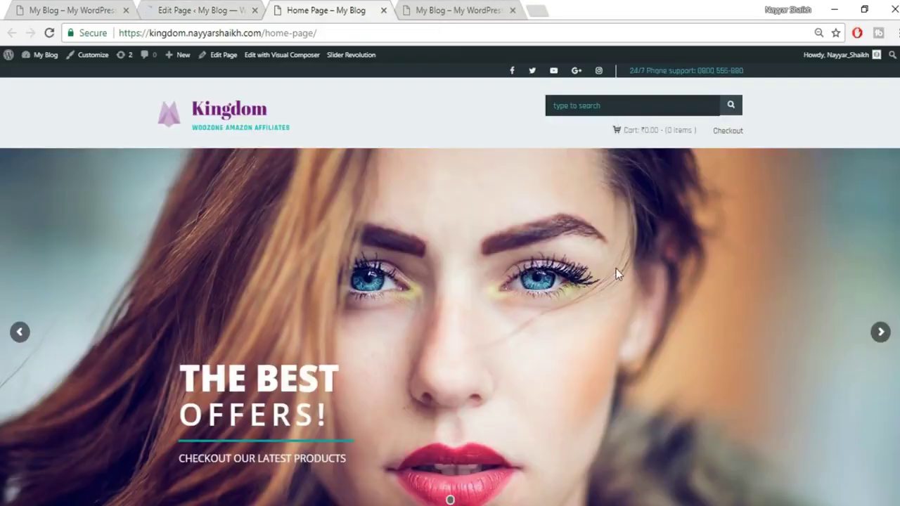
scroll(616, 269, down, 5)
scroll(616, 268, up, 5)
drag(265, 32, 340, 33)
click(350, 34)
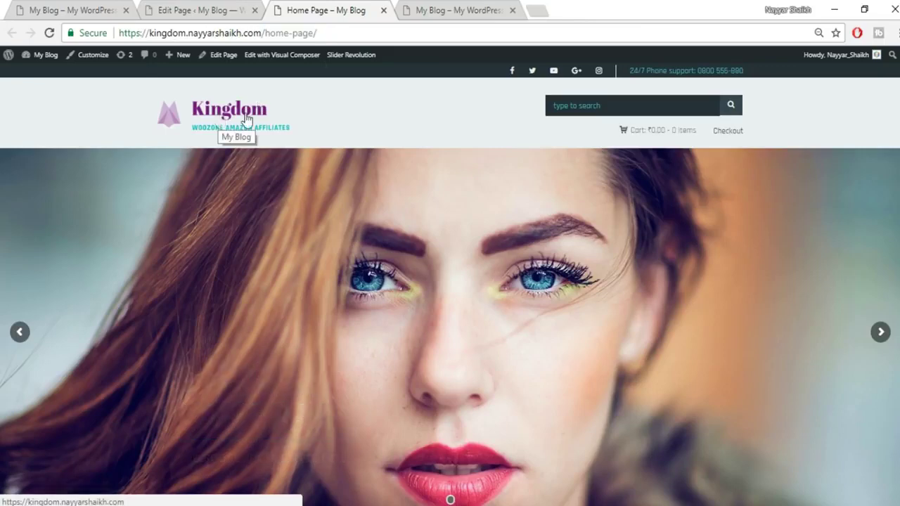
click(222, 124)
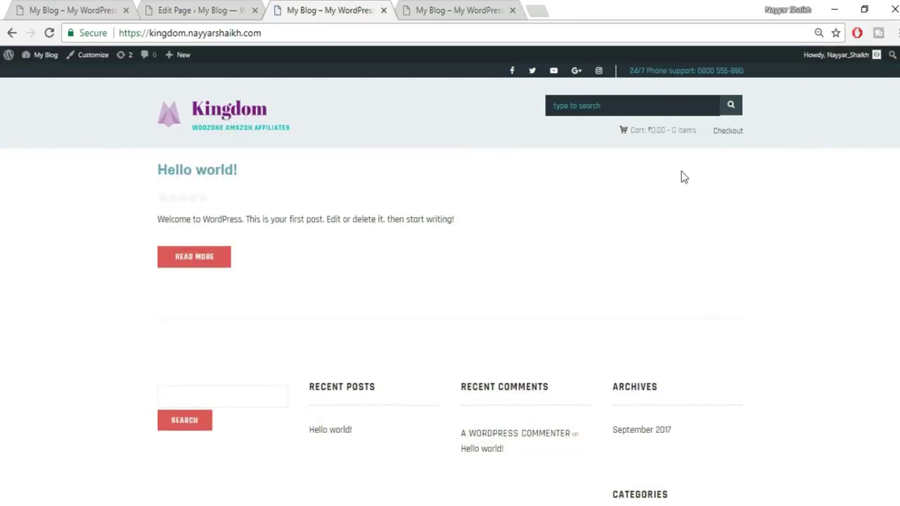
- Compare the live homepage with the Home Page editor and check its Slider Selection box
click(197, 11)
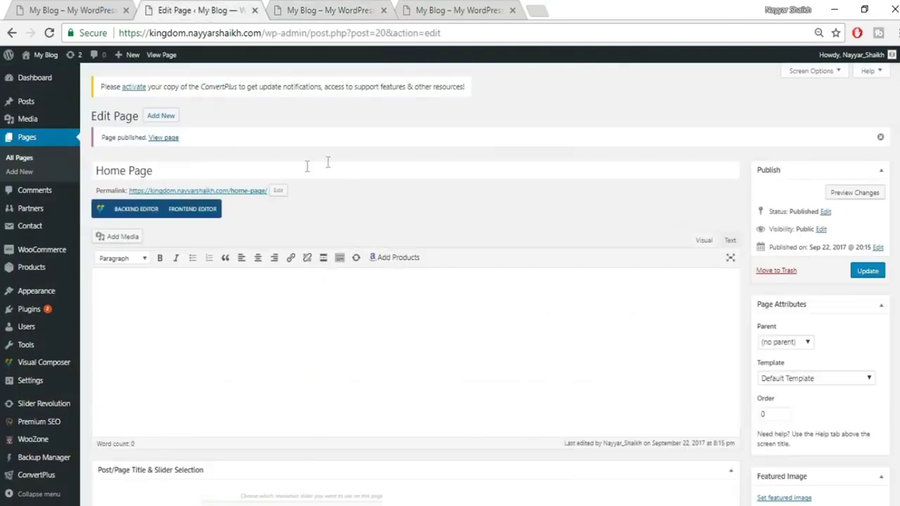
click(346, 8)
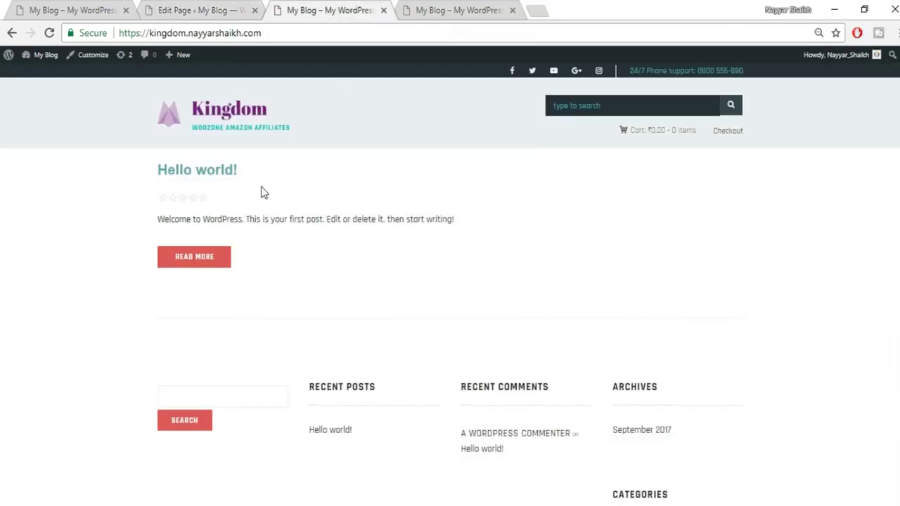
click(215, 10)
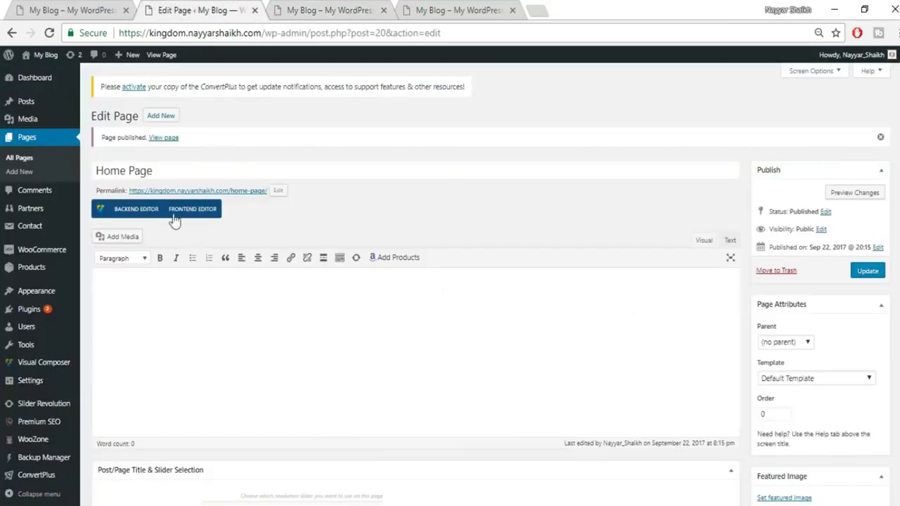
click(325, 7)
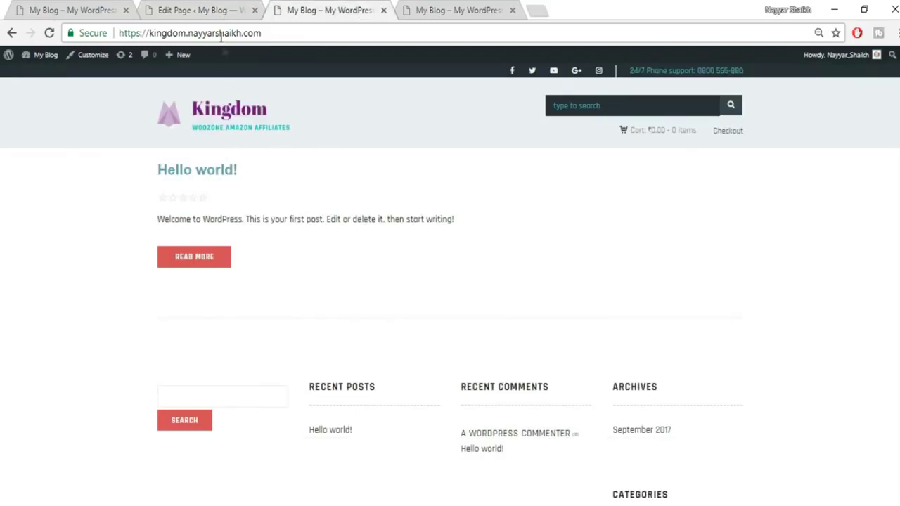
click(218, 12)
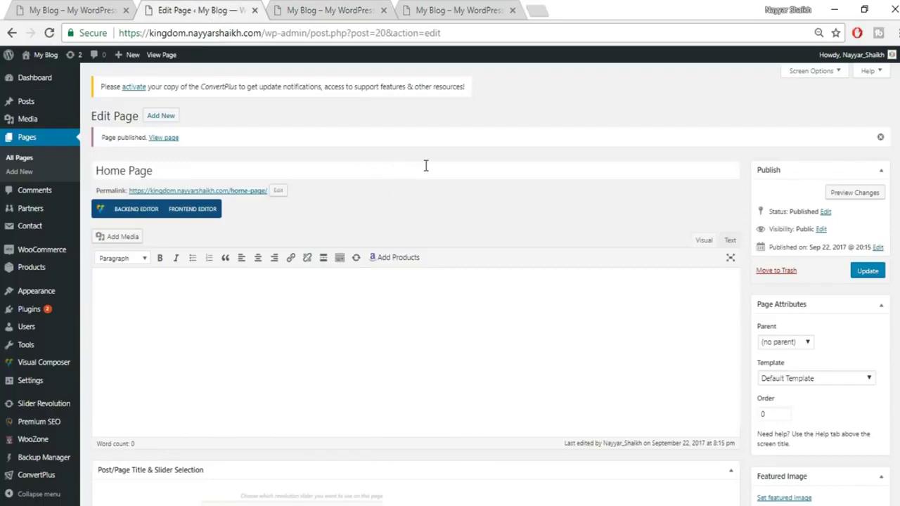
scroll(438, 222, down, 2)
scroll(169, 320, up, 1)
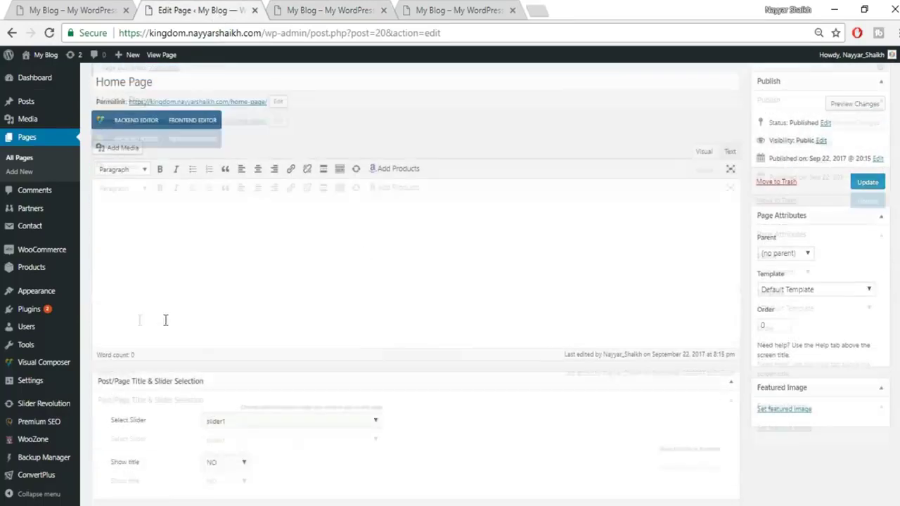
mouse_move(46, 386)
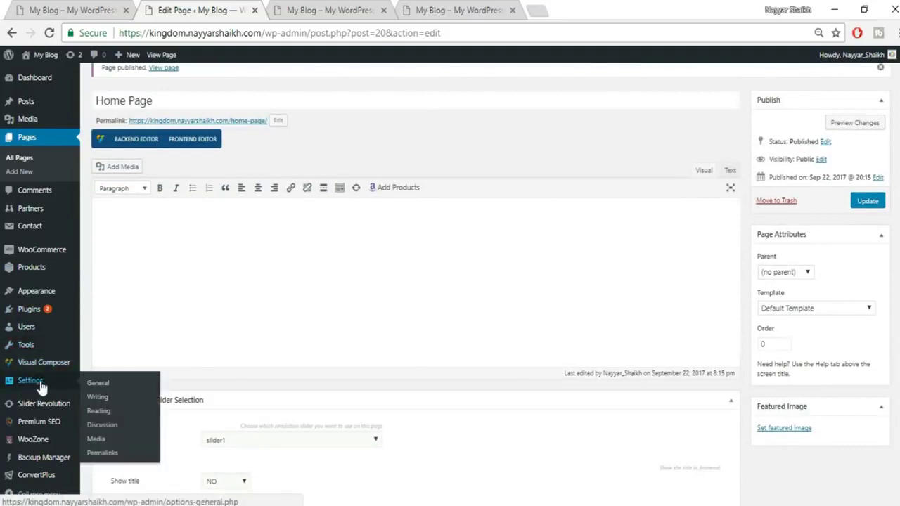
- In Reading Settings, make the front page the static Home Page and save
click(104, 409)
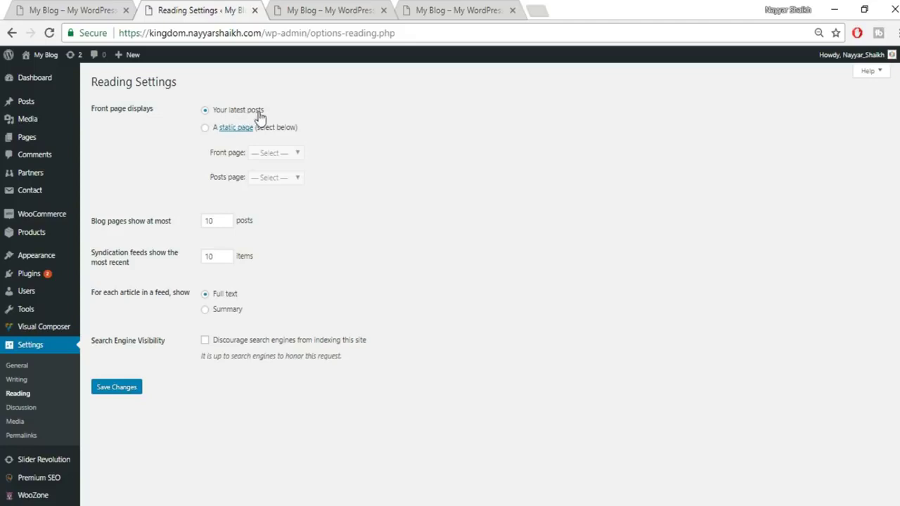
click(204, 128)
click(266, 153)
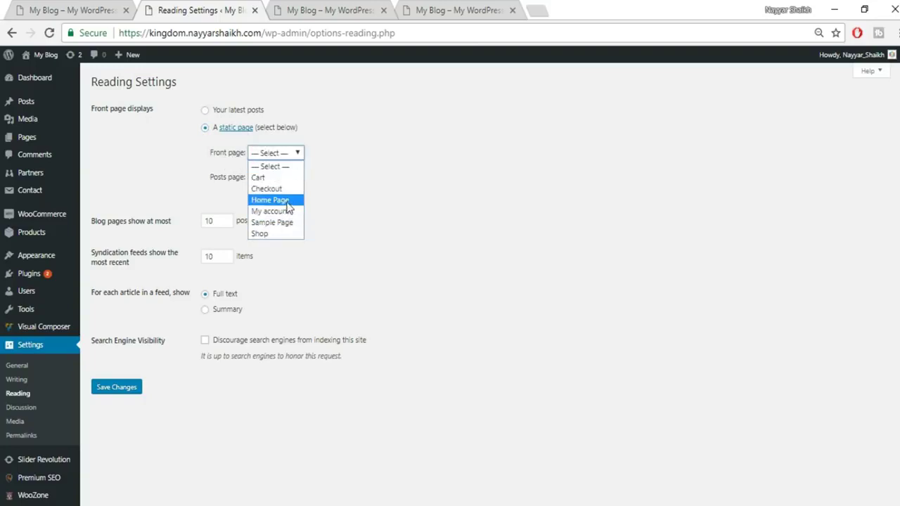
click(285, 202)
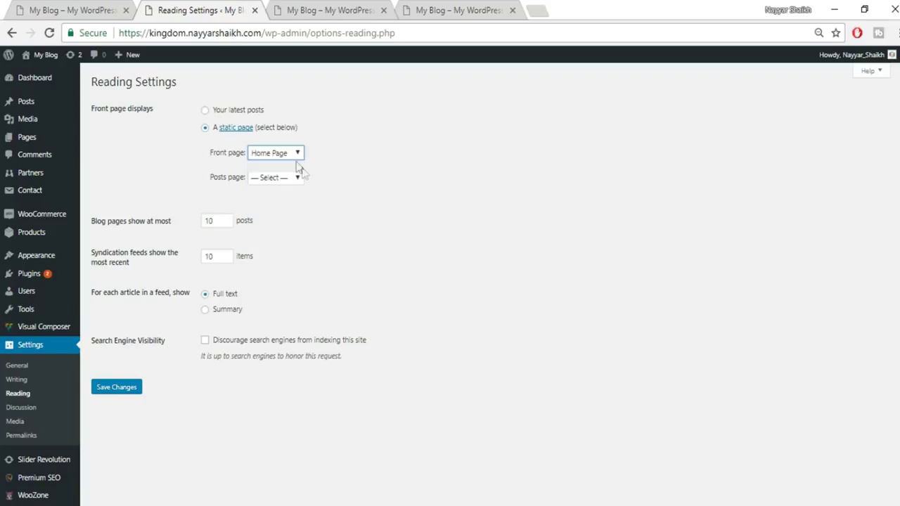
click(127, 391)
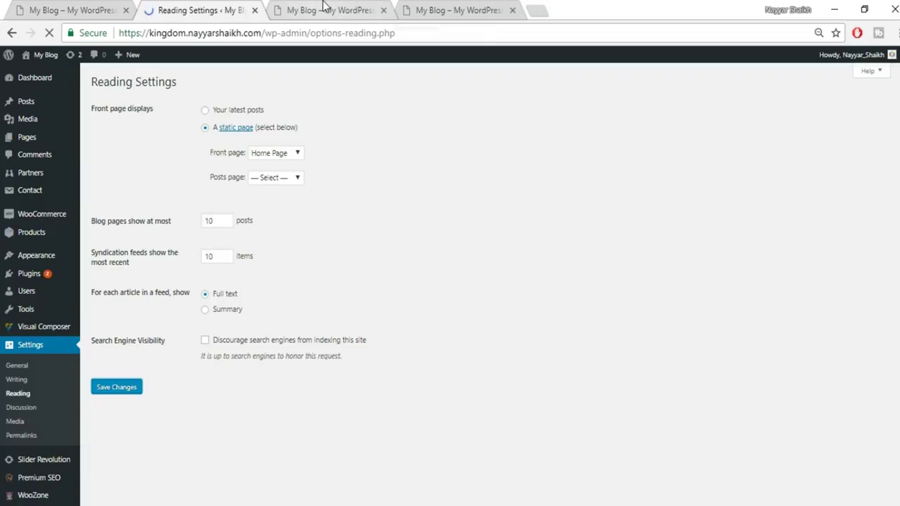
- Reload the live site to see THE BEST OFFERS! slider and compare with the demo store
click(323, 9)
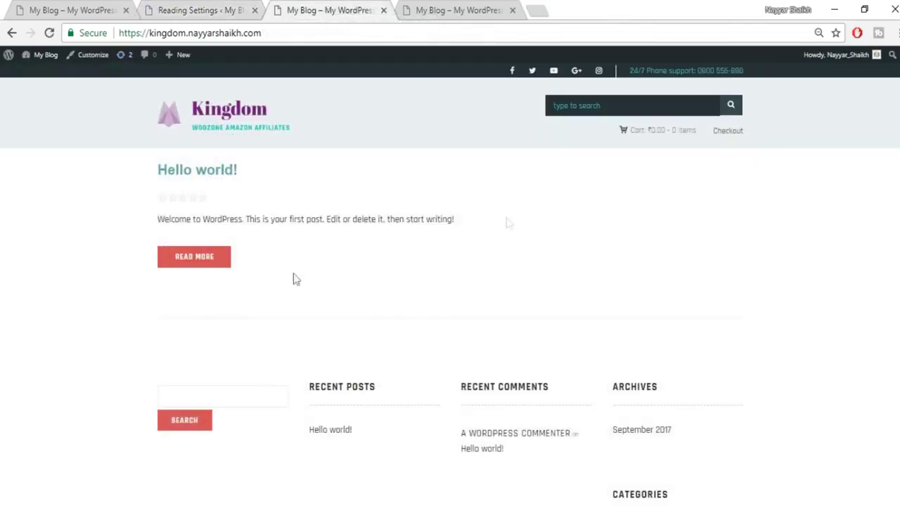
click(49, 33)
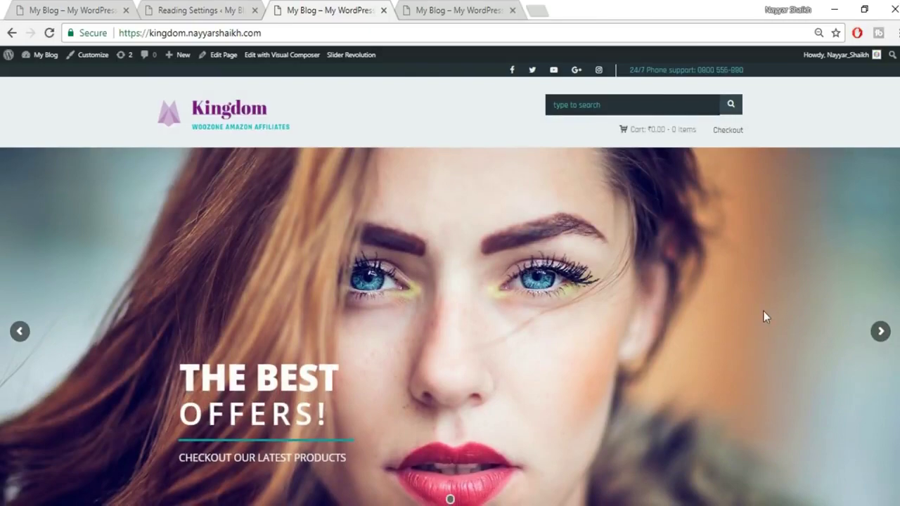
scroll(763, 311, down, 10)
scroll(766, 368, up, 8)
scroll(766, 367, up, 1)
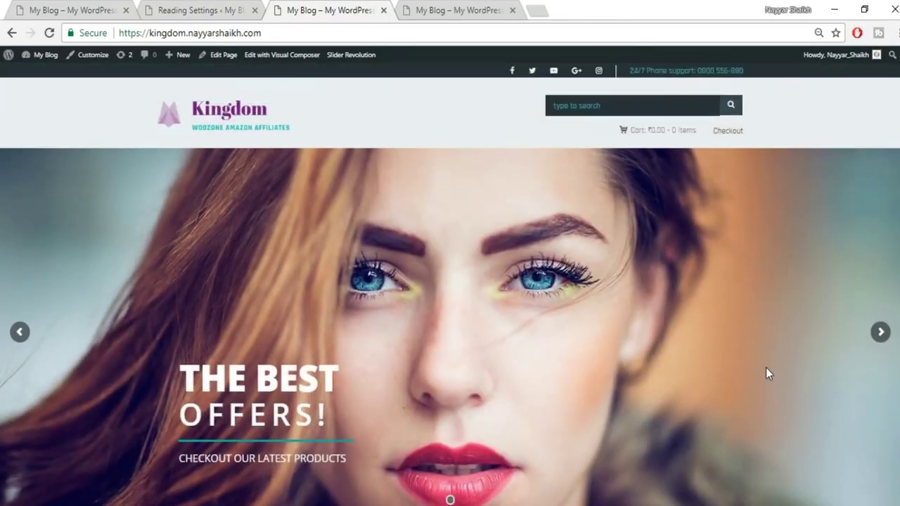
key(ctrl+1)
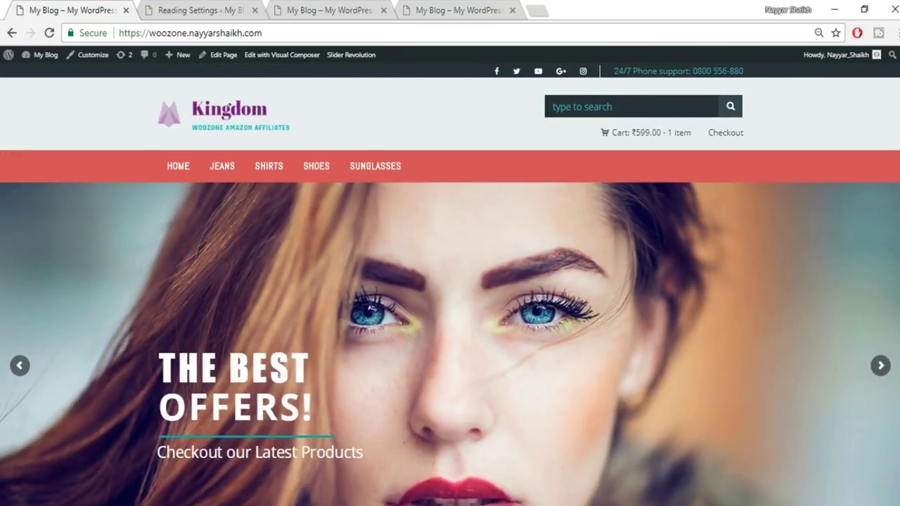
scroll(466, 236, down, 8)
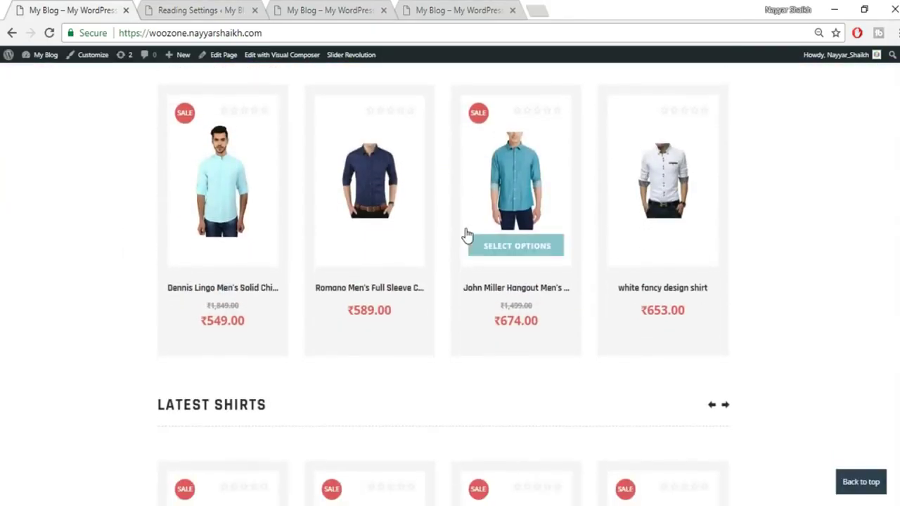
scroll(466, 235, up, 2)
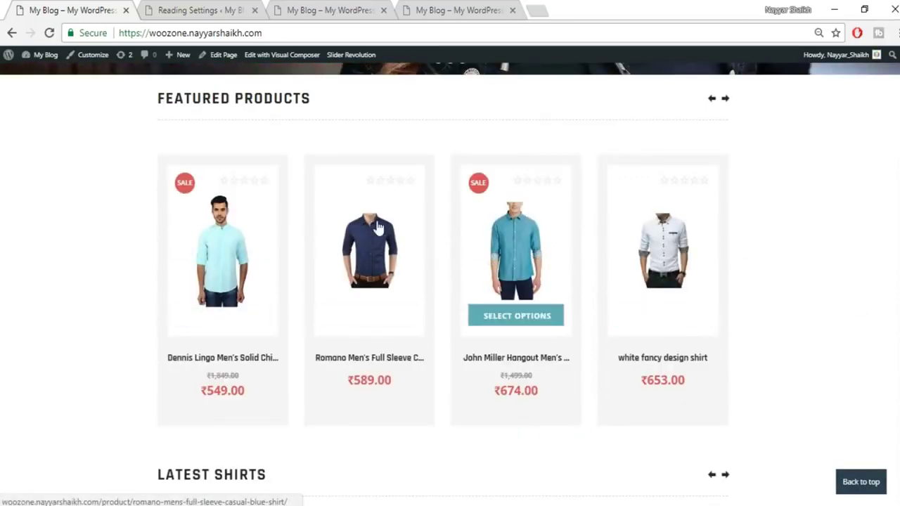
click(184, 13)
scroll(60, 380, down, 2)
mouse_move(33, 447)
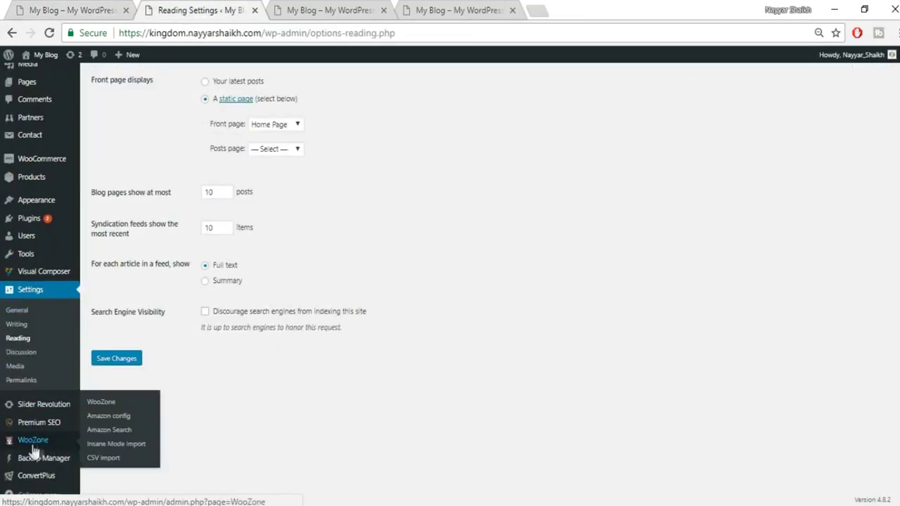
- Open WooZone, paste the item purchase code and activate the plugin
click(39, 444)
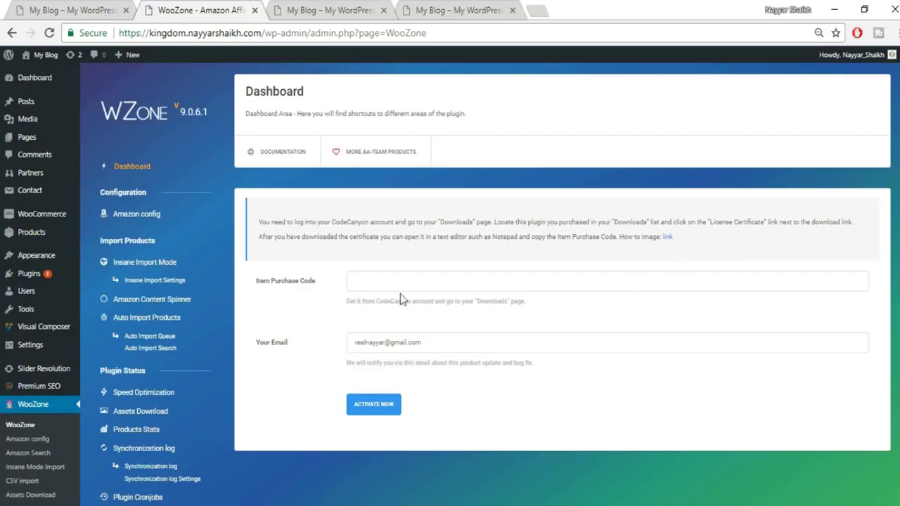
click(434, 282)
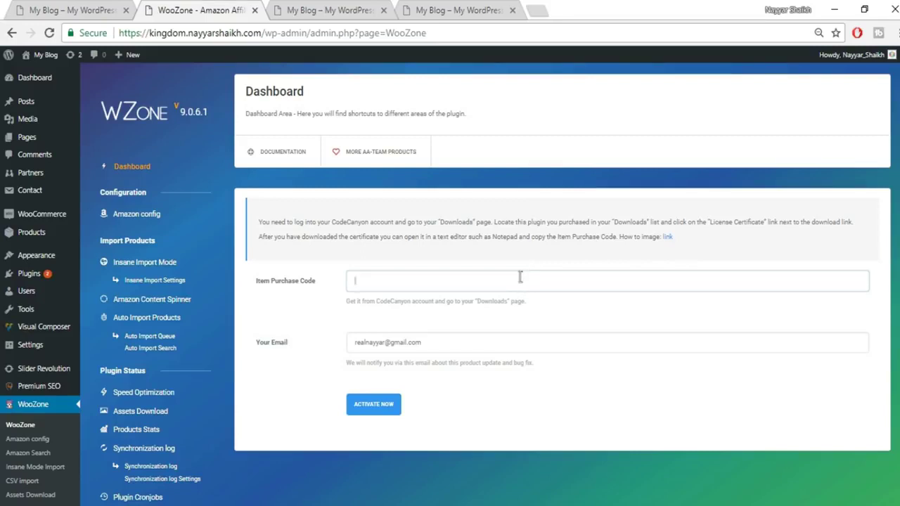
key(ctrl+v)
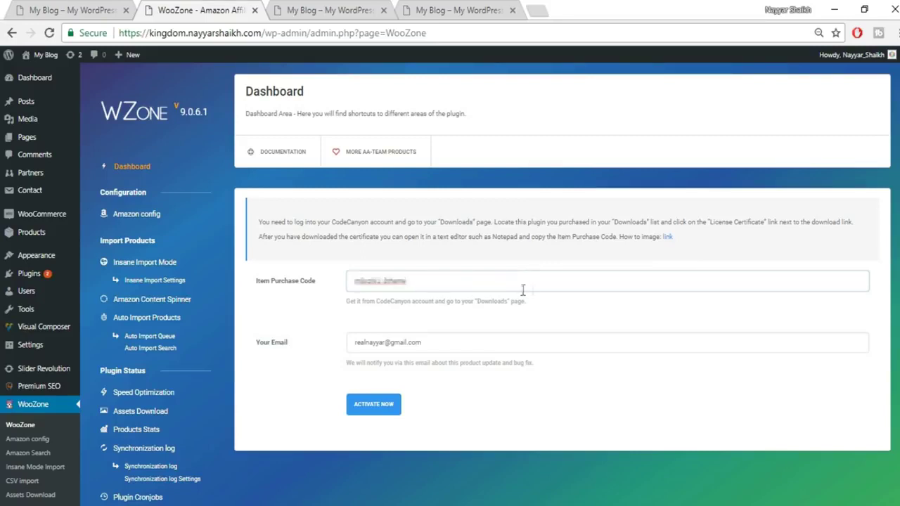
click(373, 405)
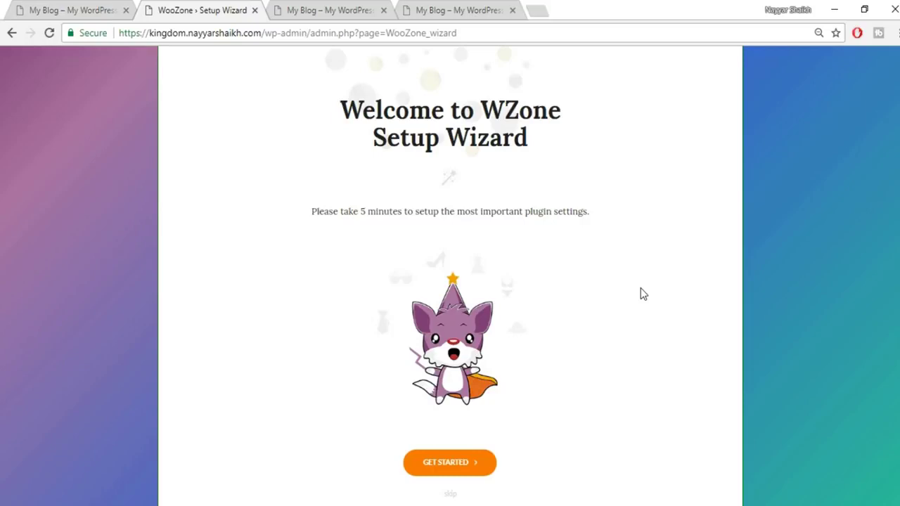
- Start the WooZone setup wizard and mark the site as an Online Store
scroll(646, 294, up, 1)
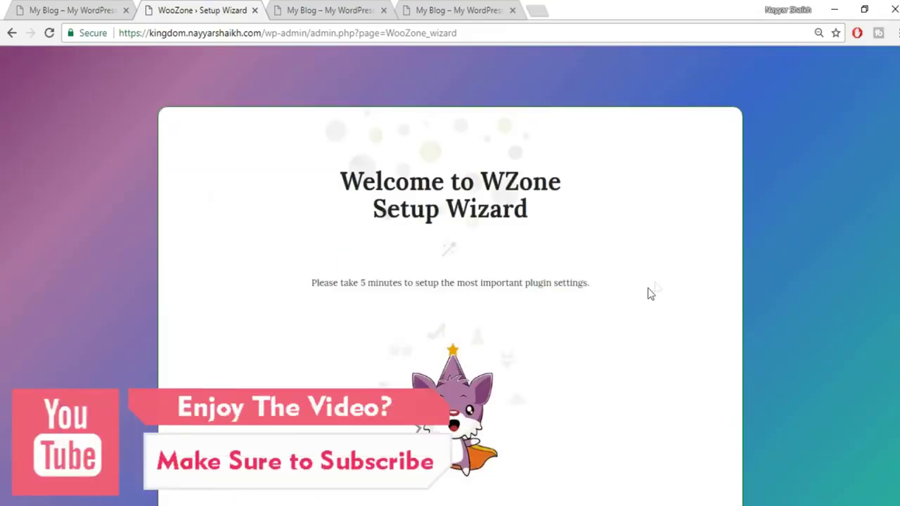
scroll(650, 294, down, 2)
scroll(652, 286, up, 1)
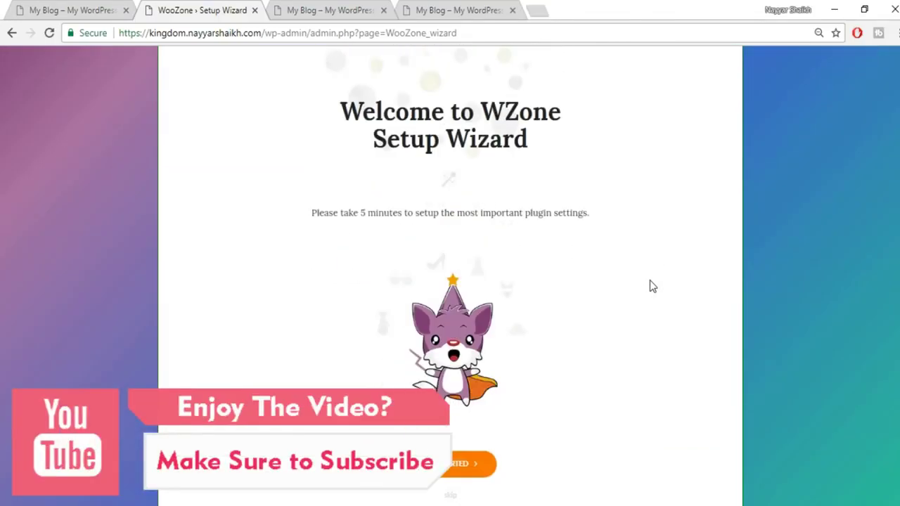
click(444, 478)
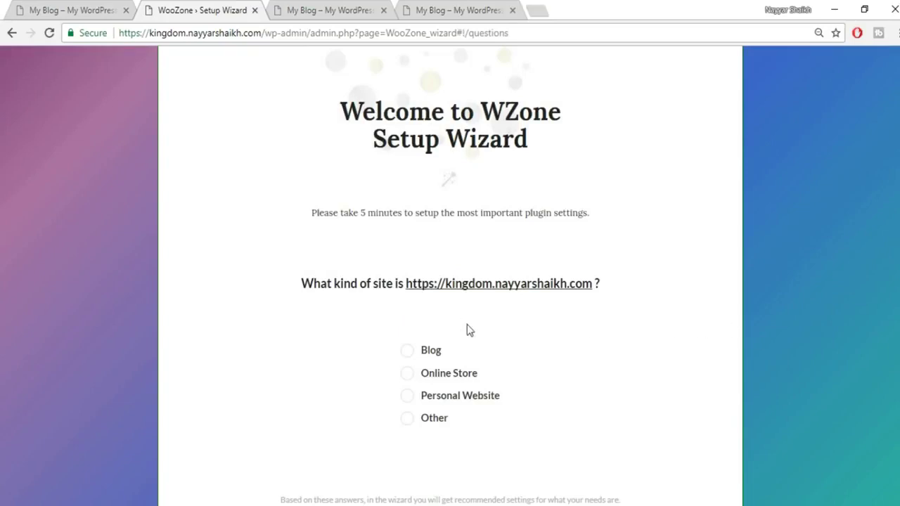
scroll(623, 289, down, 1)
click(435, 282)
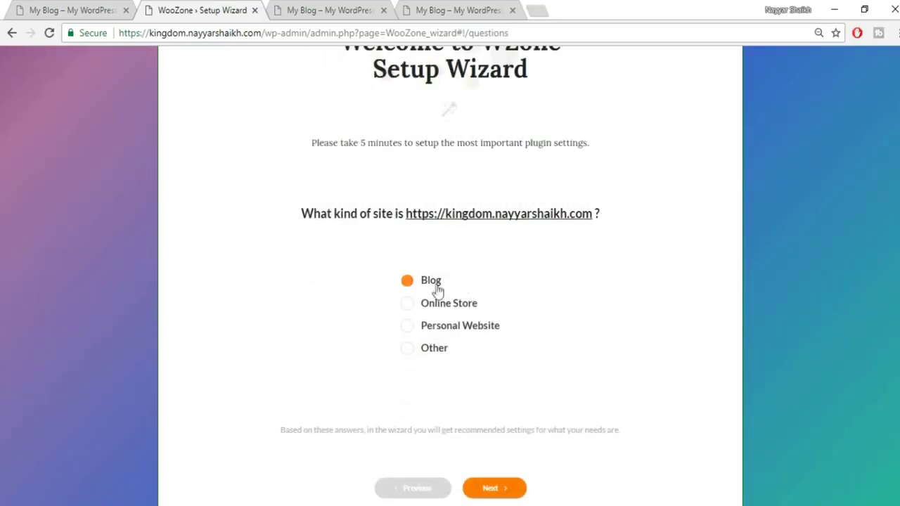
click(474, 302)
click(469, 325)
click(464, 351)
click(485, 329)
click(456, 307)
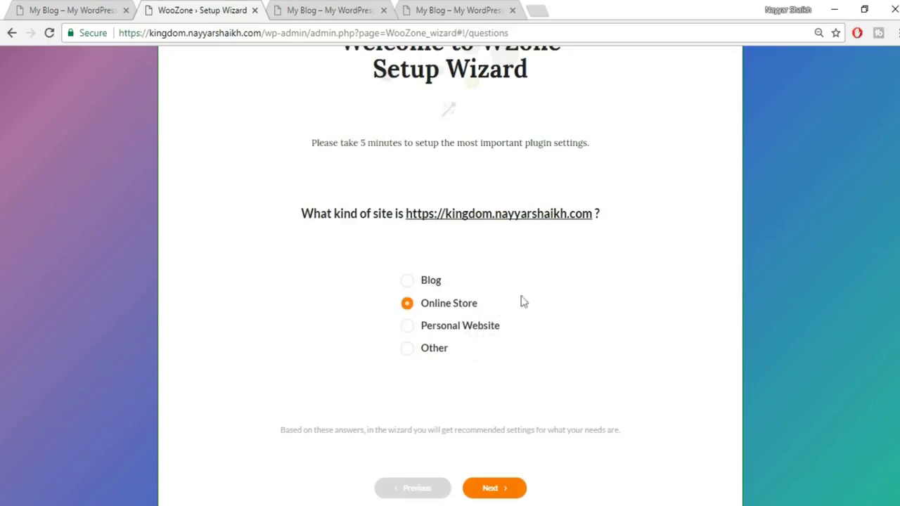
scroll(633, 303, down, 1)
click(495, 419)
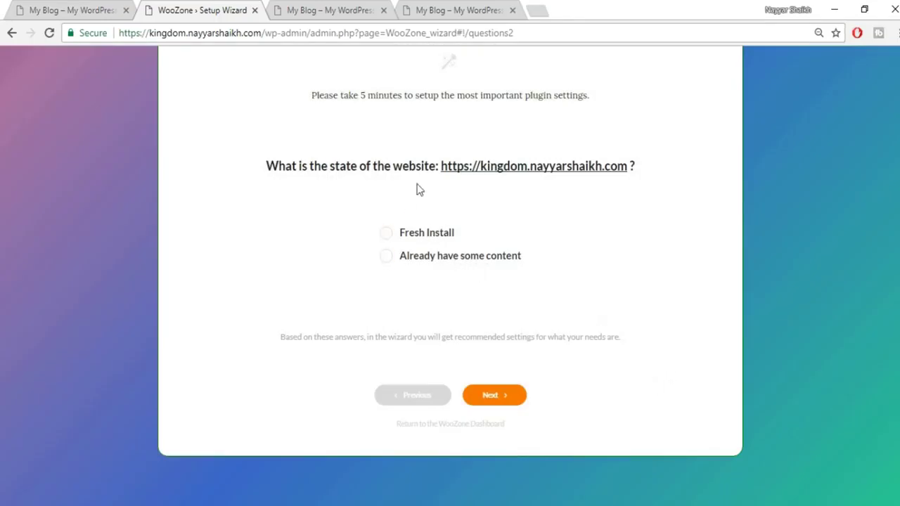
- Mark the site as a Fresh Install and move to the purpose question
click(436, 235)
click(479, 259)
click(434, 239)
click(506, 401)
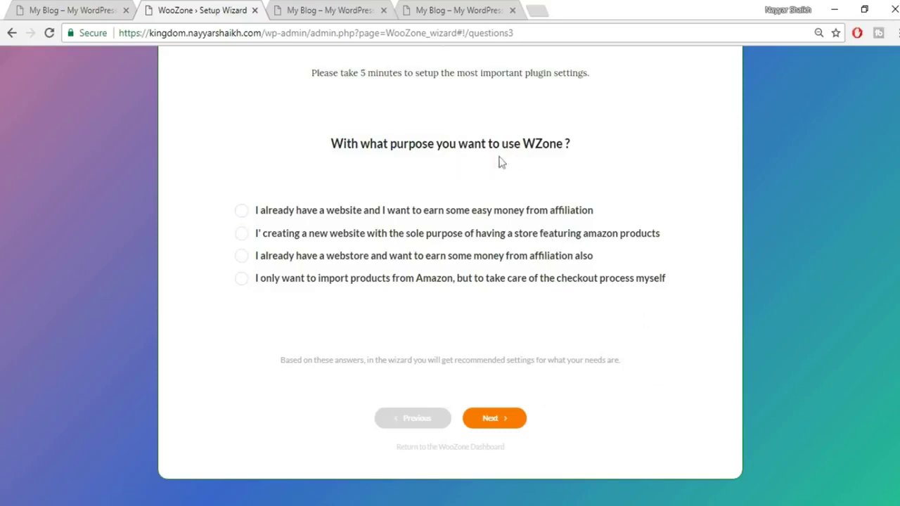
- Choose the affiliation purpose and advance to the wizard's Settings step
click(397, 258)
click(302, 234)
click(332, 213)
click(512, 416)
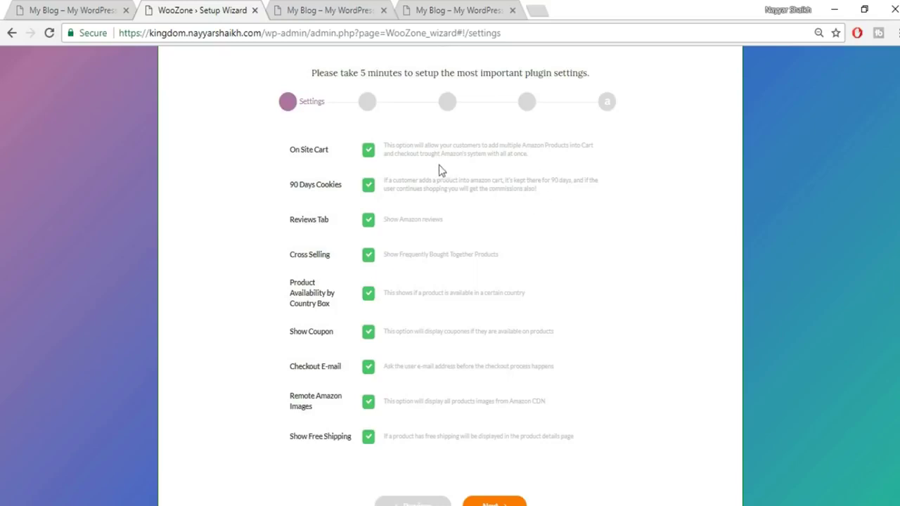
scroll(372, 398, down, 1)
click(492, 448)
scroll(749, 394, up, 1)
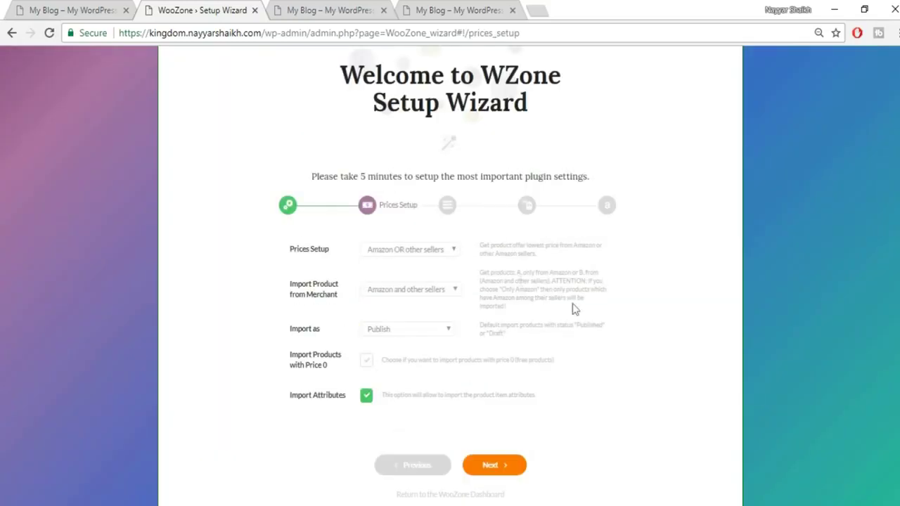
click(417, 258)
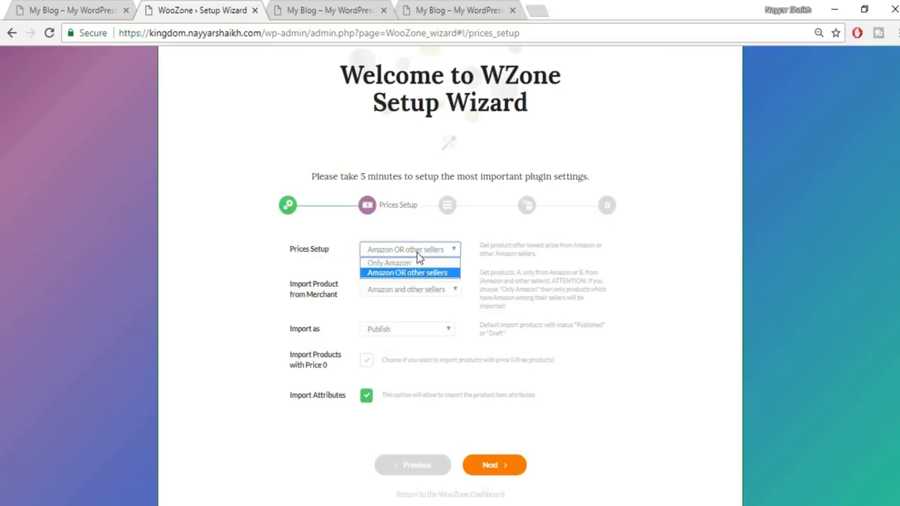
click(420, 274)
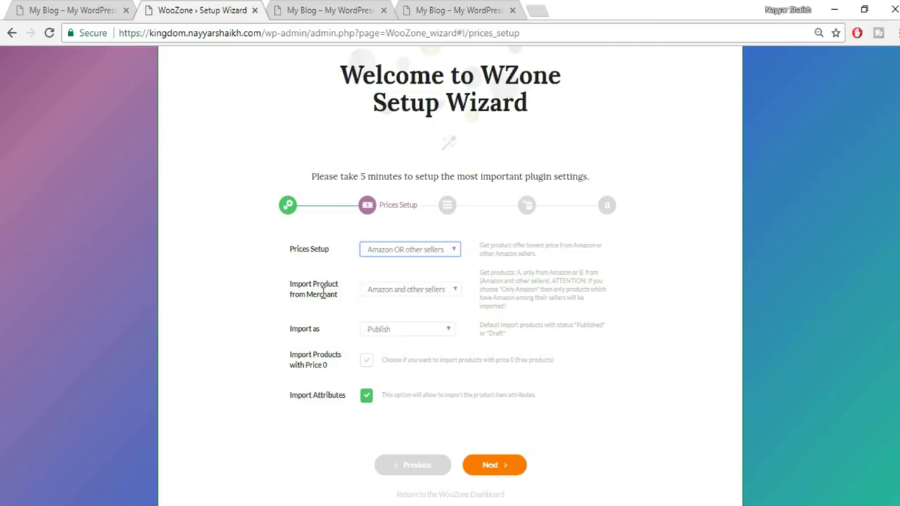
click(397, 290)
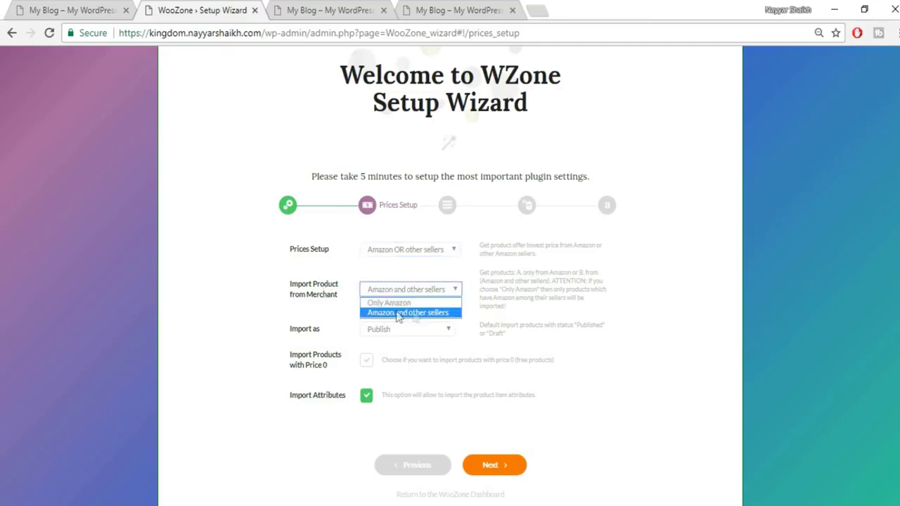
click(442, 322)
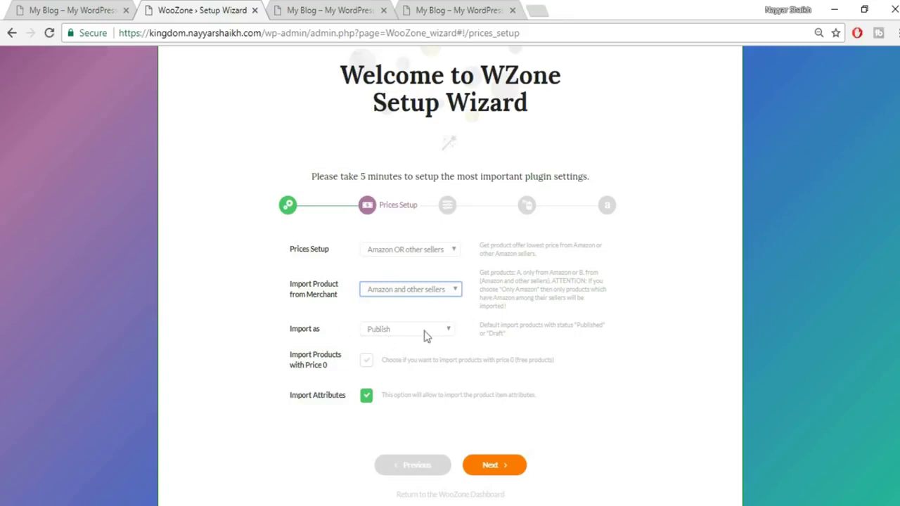
click(432, 331)
click(426, 343)
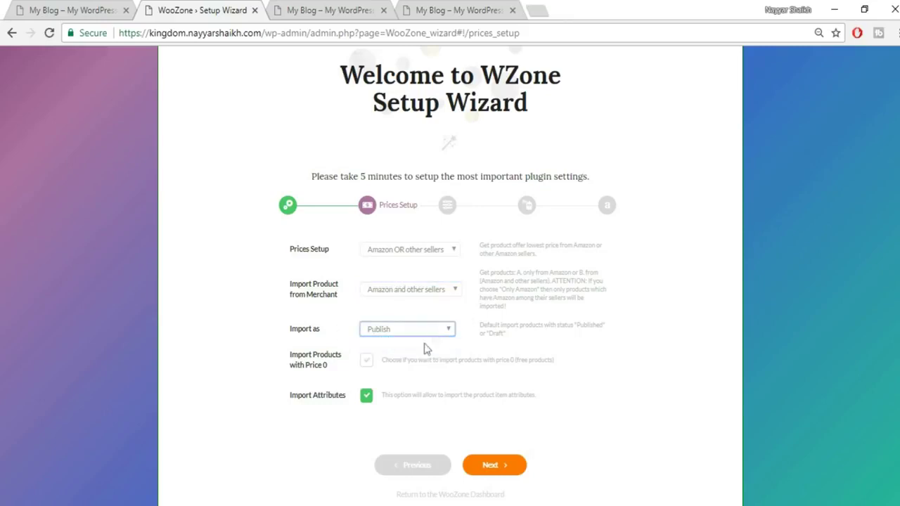
click(408, 332)
click(411, 343)
click(434, 330)
click(577, 345)
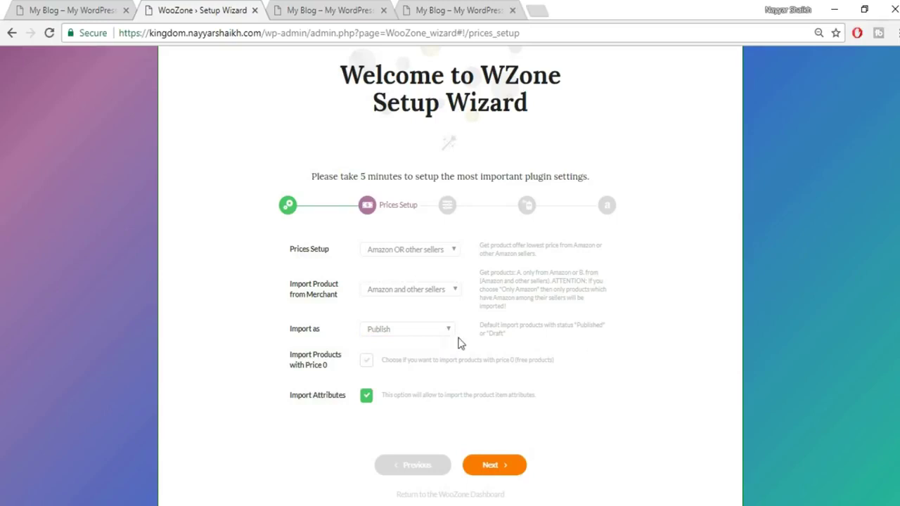
click(422, 330)
click(412, 342)
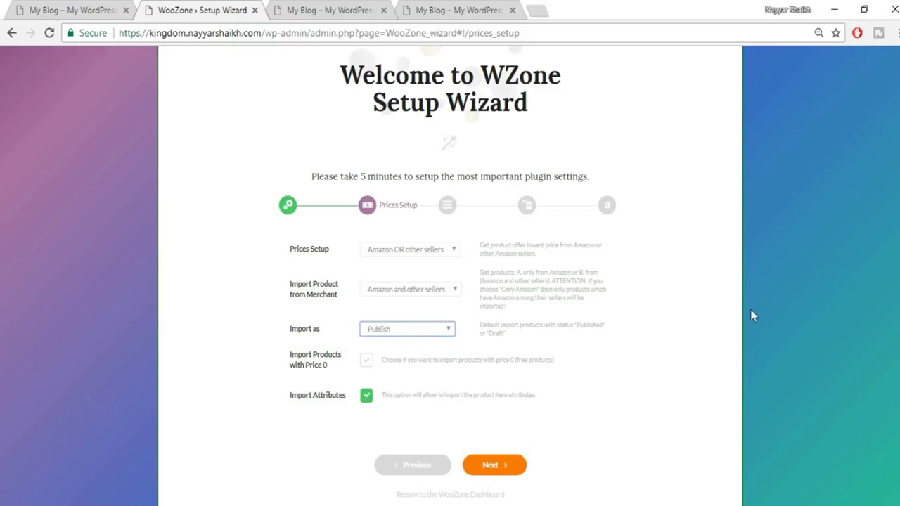
scroll(751, 311, down, 2)
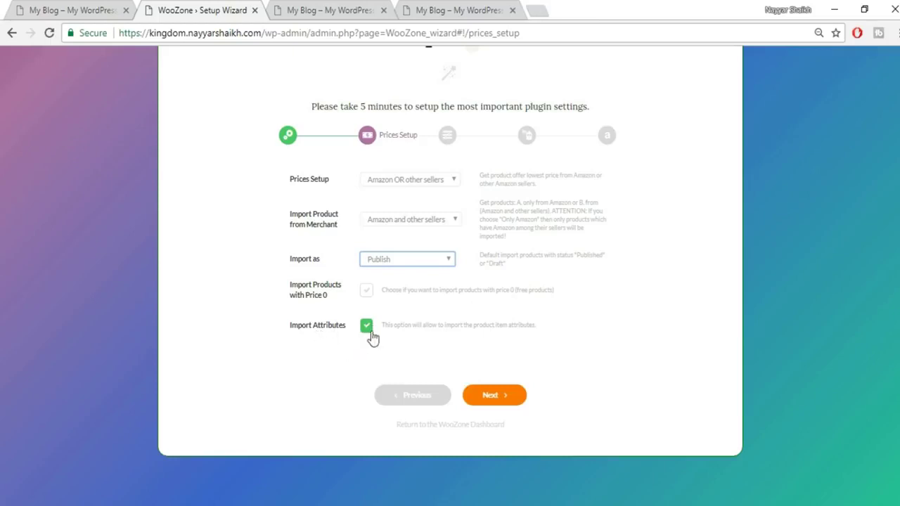
click(508, 400)
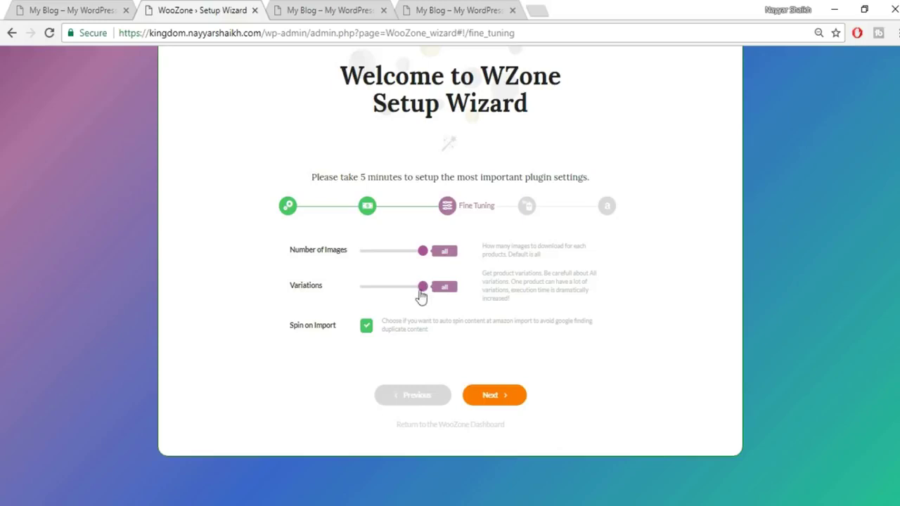
- Leave product variations at 'all' on Fine Tuning and continue to Customization
drag(422, 288, 556, 294)
mouse_move(423, 287)
mouse_down()
mouse_move(484, 303)
mouse_move(435, 291)
mouse_up()
click(455, 296)
click(502, 399)
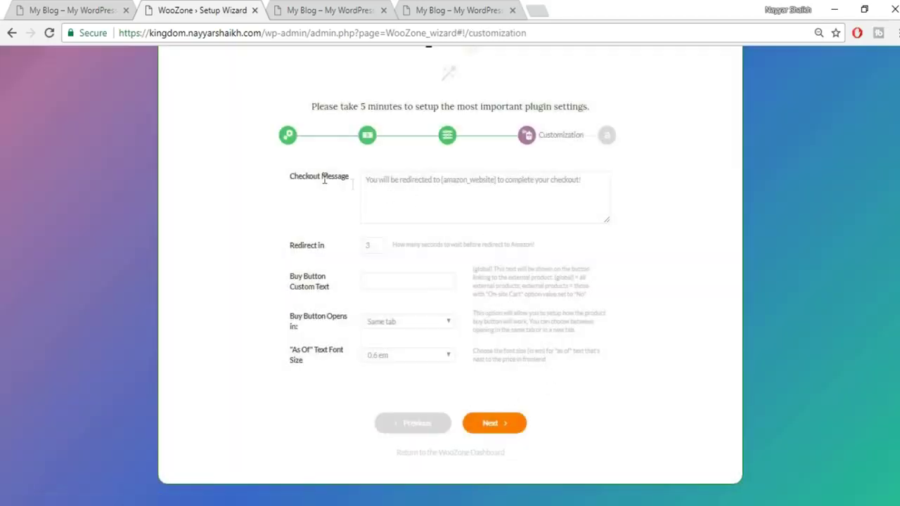
- Set the checkout redirect delay to 1, buy button text 'Buy Now', opening in the same tab
click(399, 192)
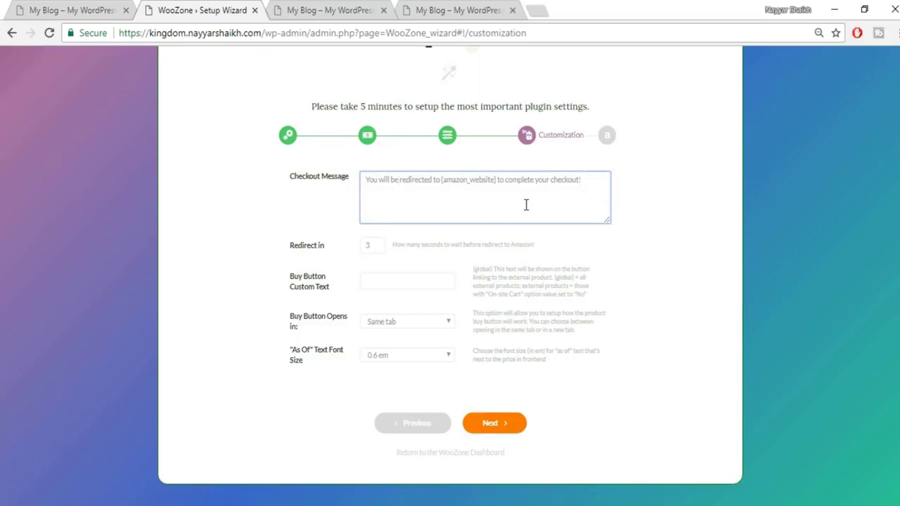
drag(382, 247, 352, 247)
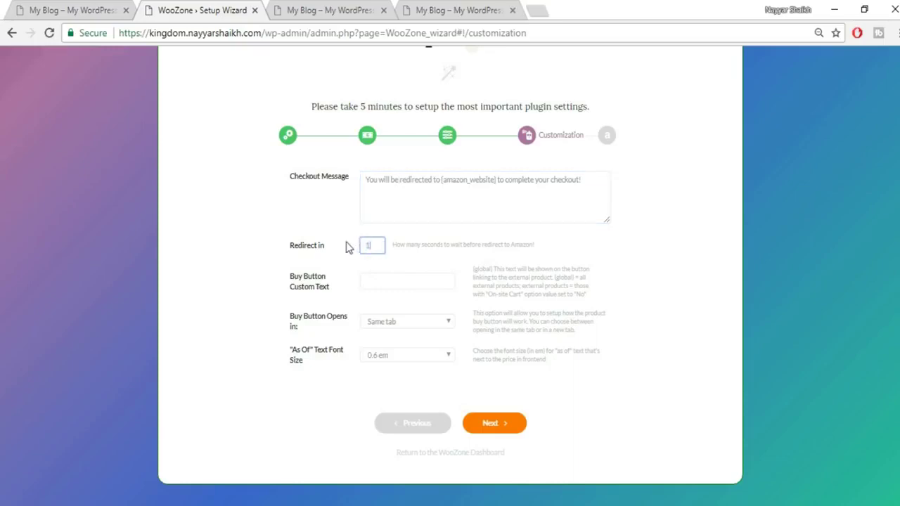
click(394, 255)
drag(373, 249, 354, 256)
click(428, 272)
click(408, 284)
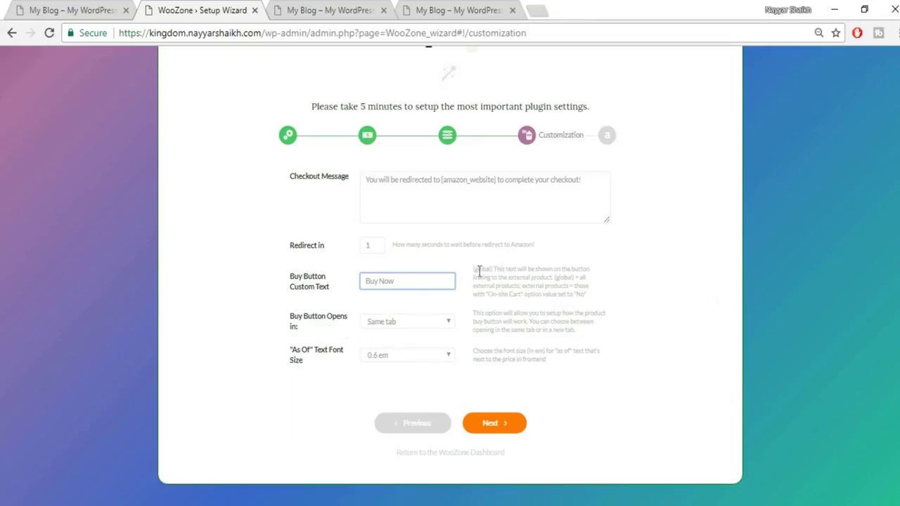
click(420, 324)
click(418, 334)
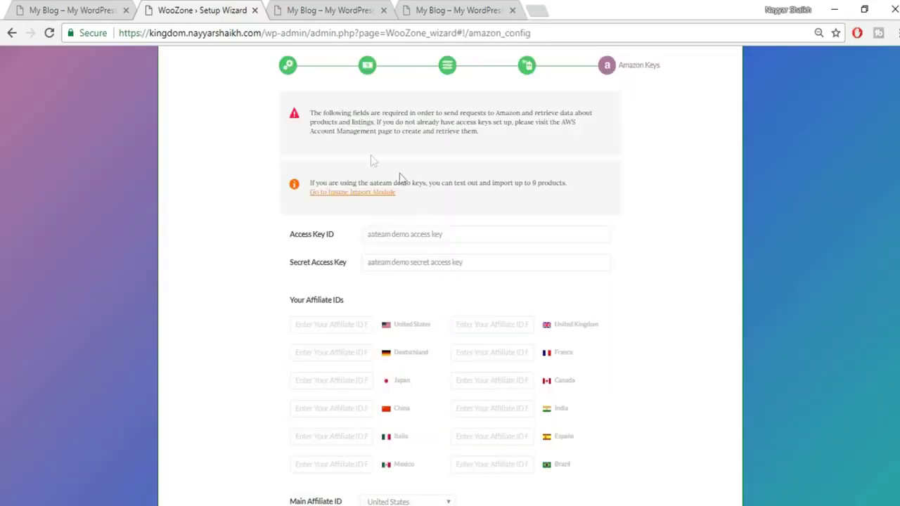
- Look over the Amazon Keys fields, then open a new blank Chrome tab
scroll(631, 187, down, 1)
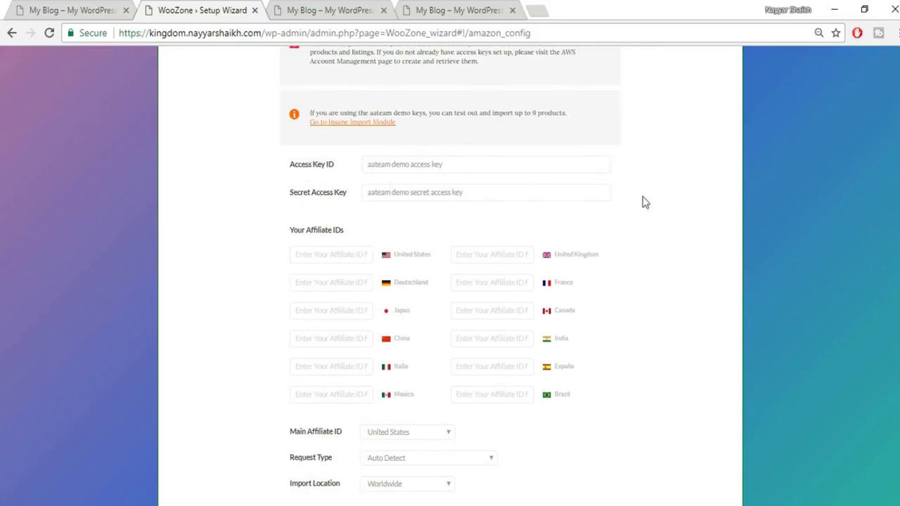
scroll(642, 201, down, 1)
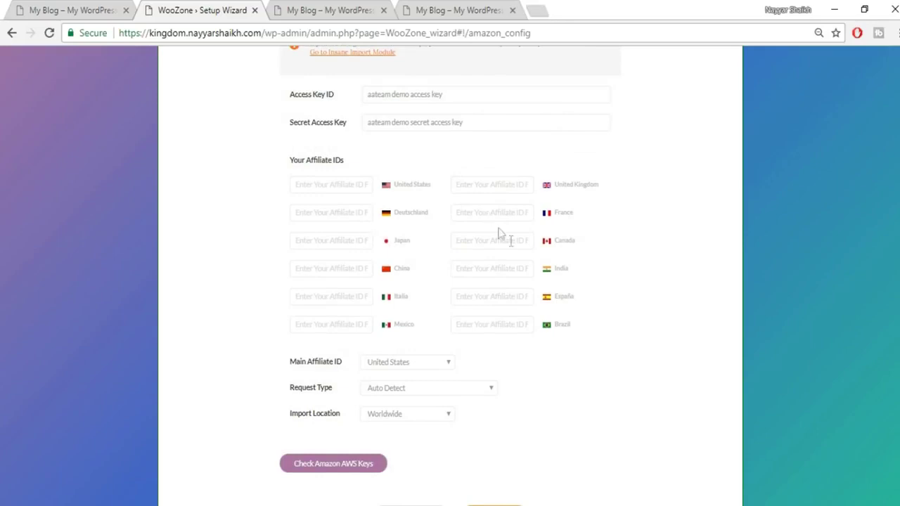
scroll(554, 308, up, 1)
click(538, 10)
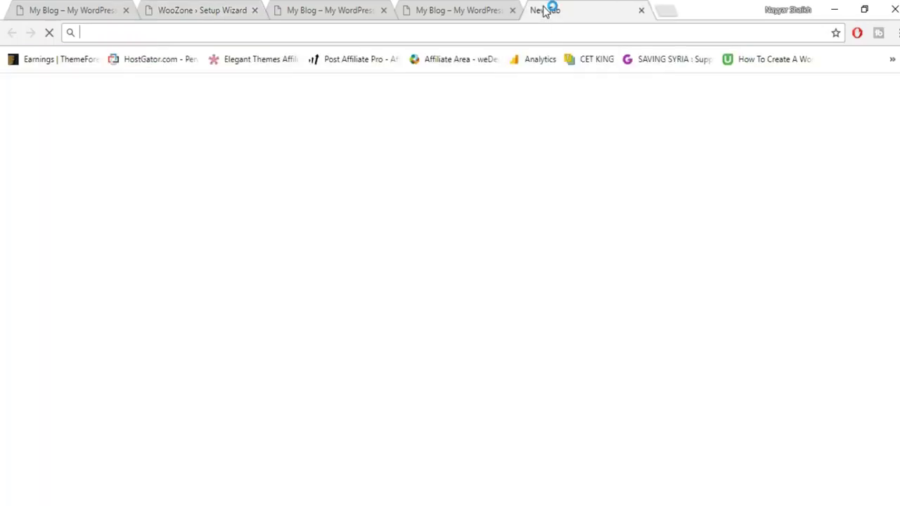
- Go to affiliate-program.amazon.in in the new tab
text(affi)
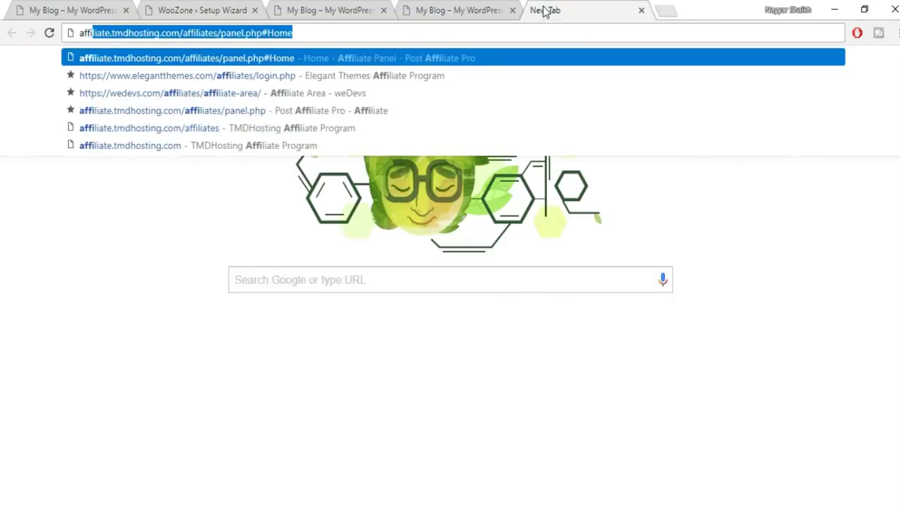
text(liate)
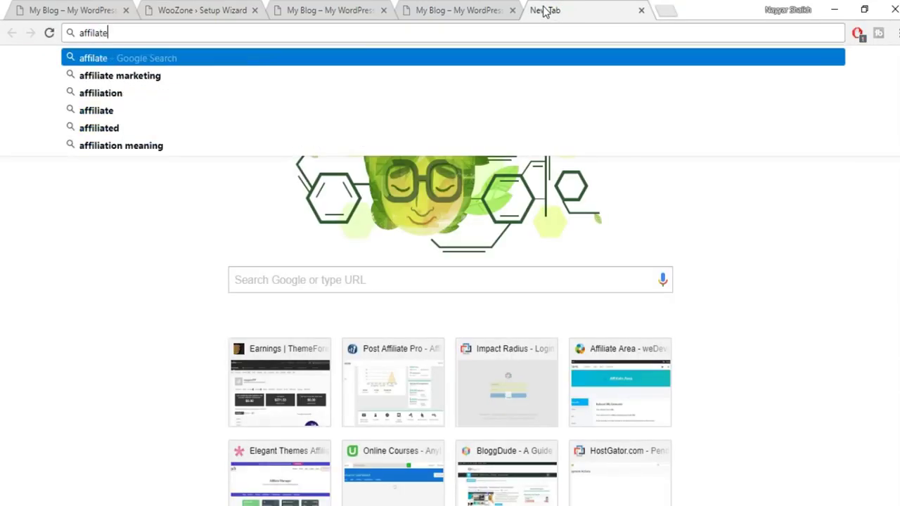
text(-)
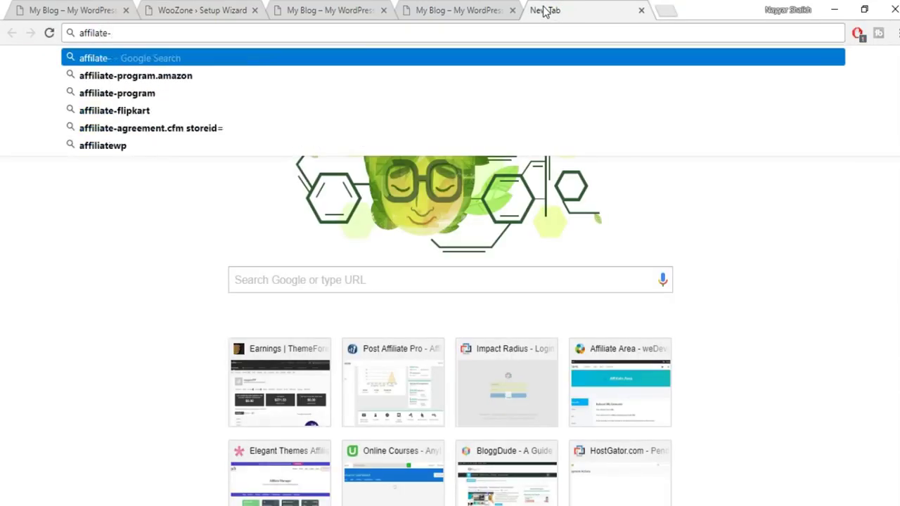
key(Down)
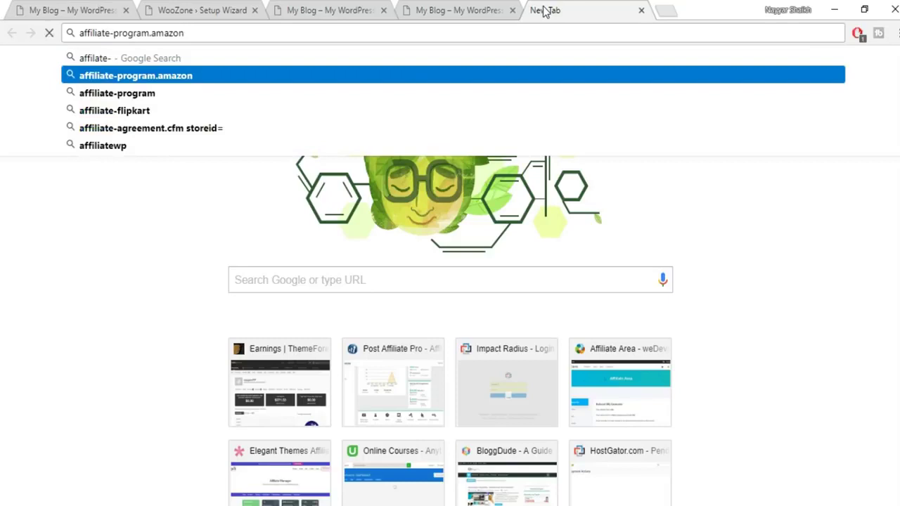
text(.in)
key(Delete)
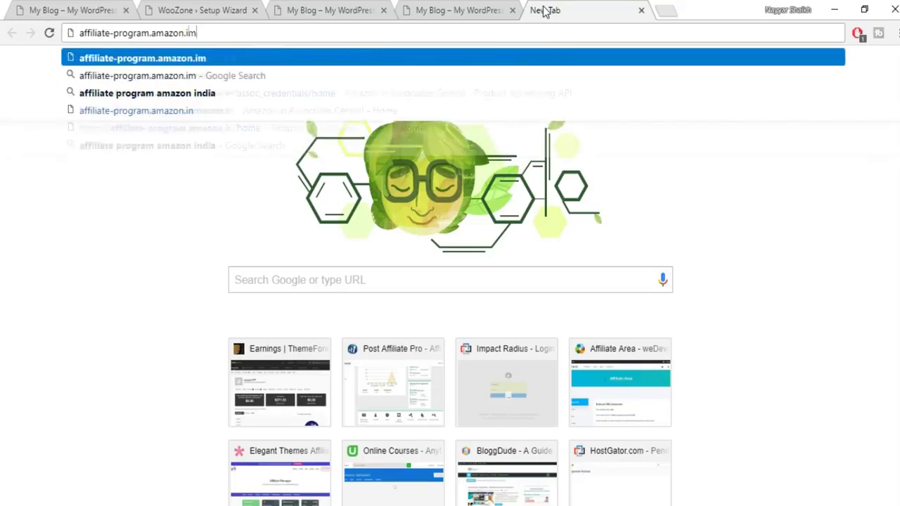
key(Return)
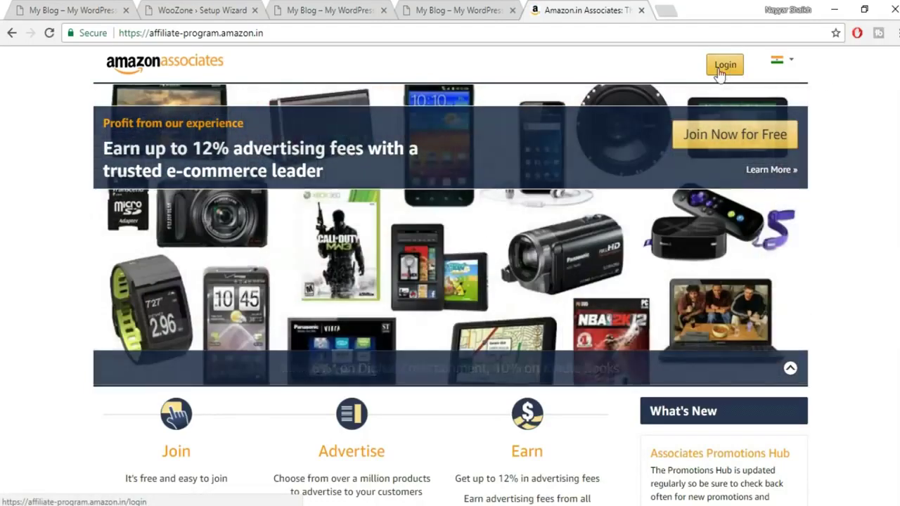
- Sign in to Amazon.in Associates Central and return to its tab
click(718, 68)
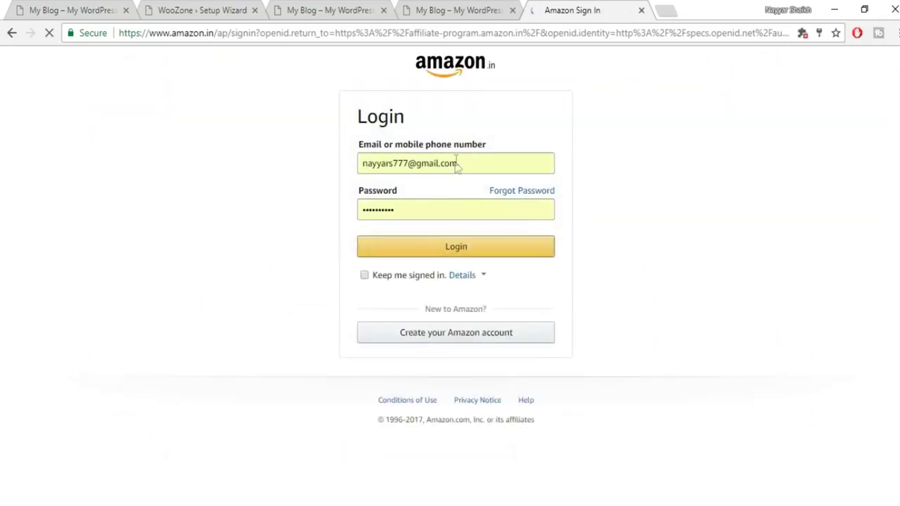
click(500, 259)
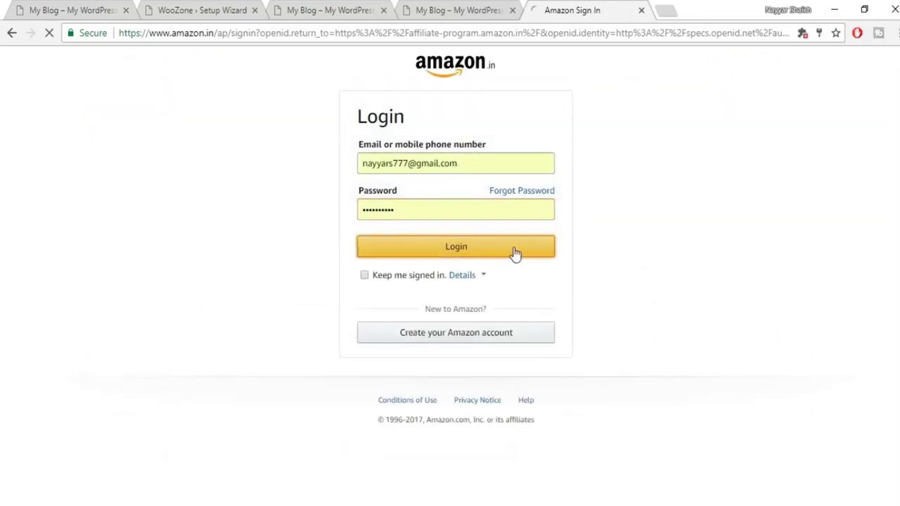
click(463, 8)
click(307, 8)
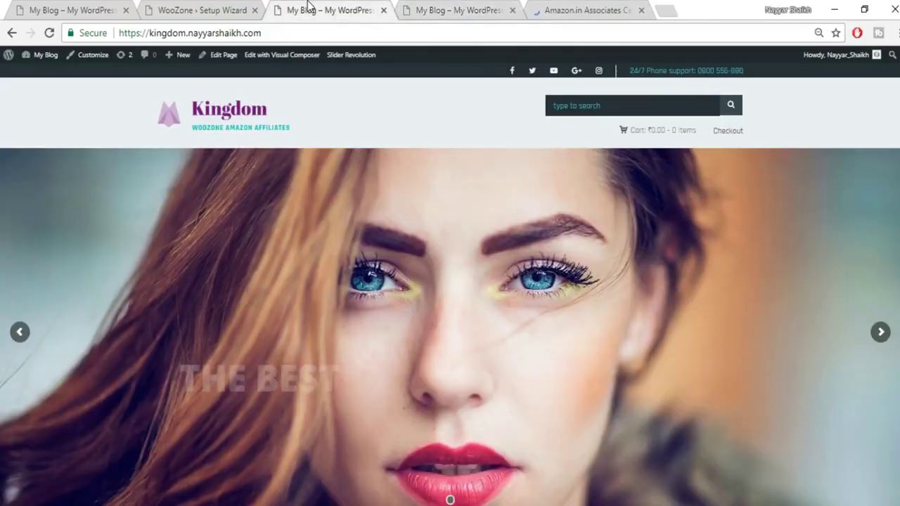
click(180, 9)
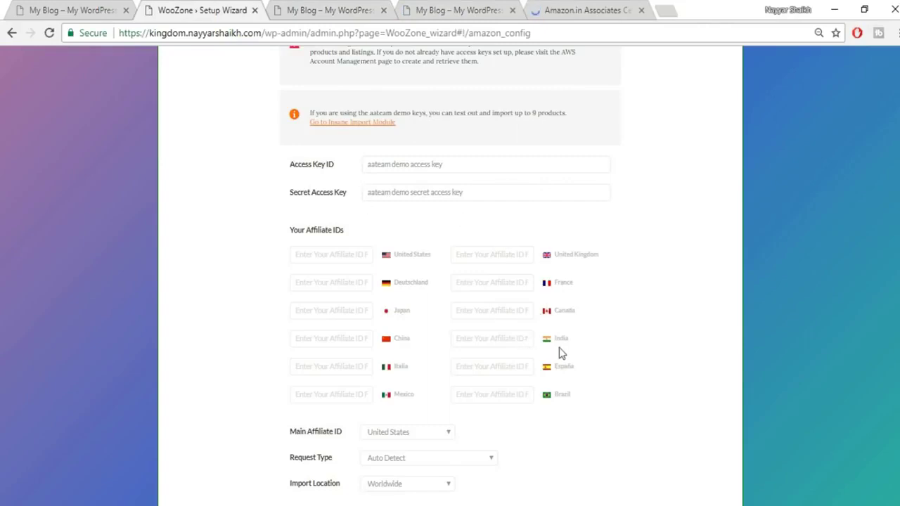
click(580, 31)
click(583, 14)
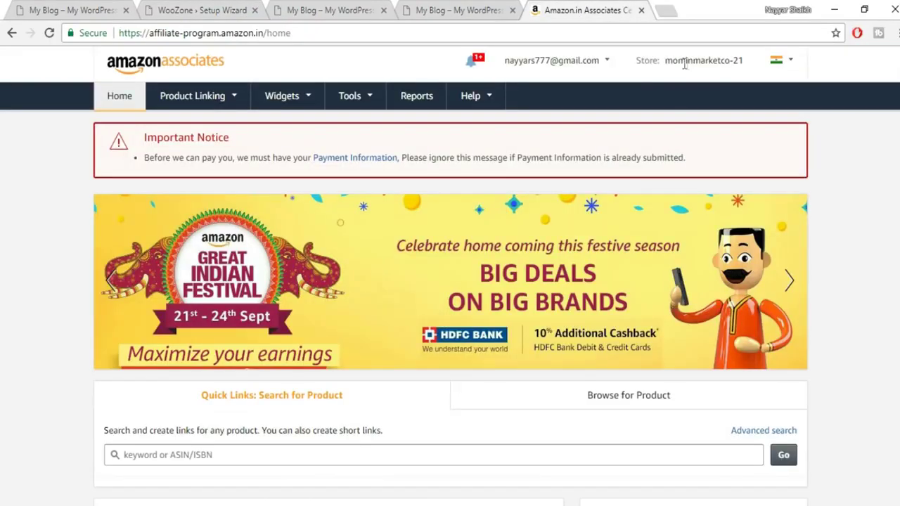
- Copy the Associates store ID into WooZone's India affiliate ID field
drag(749, 64, 664, 62)
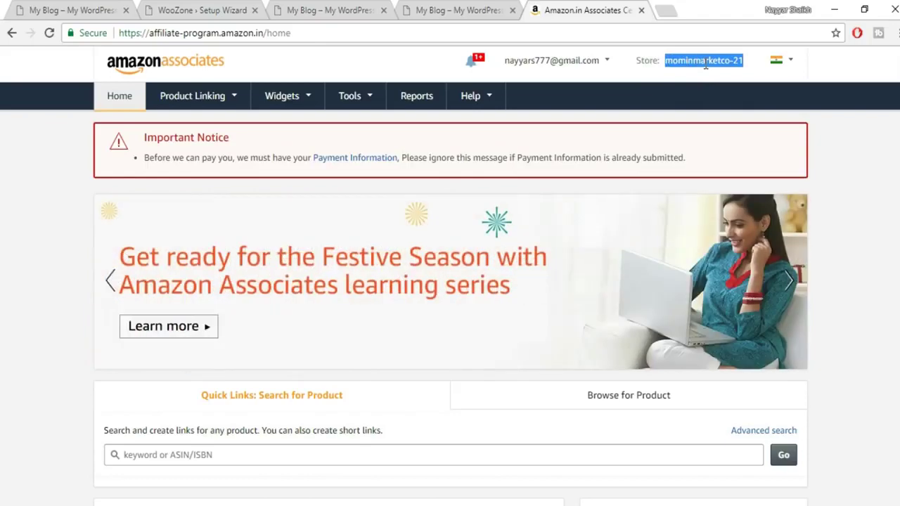
right_click(705, 64)
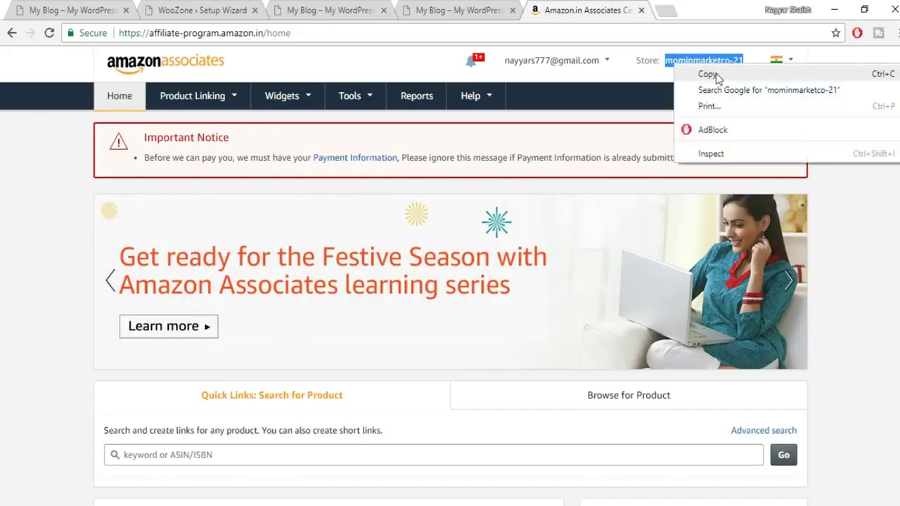
click(701, 73)
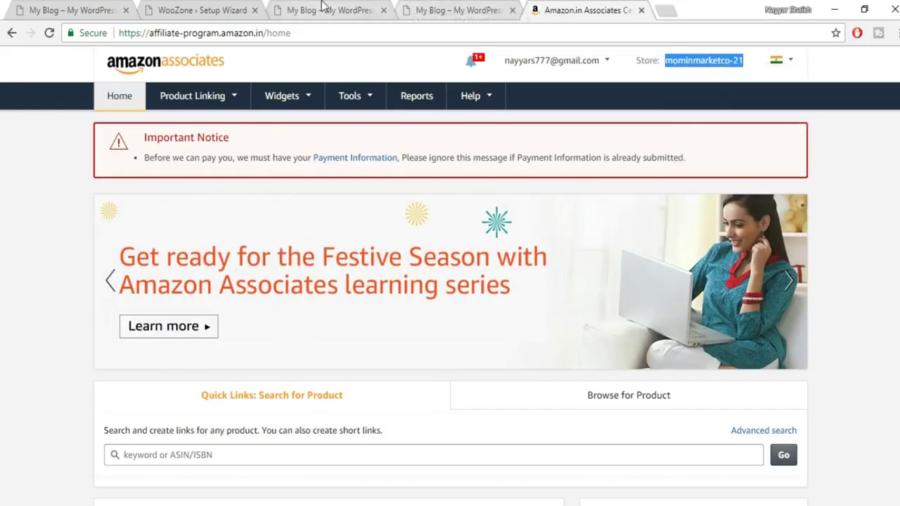
click(323, 10)
click(177, 9)
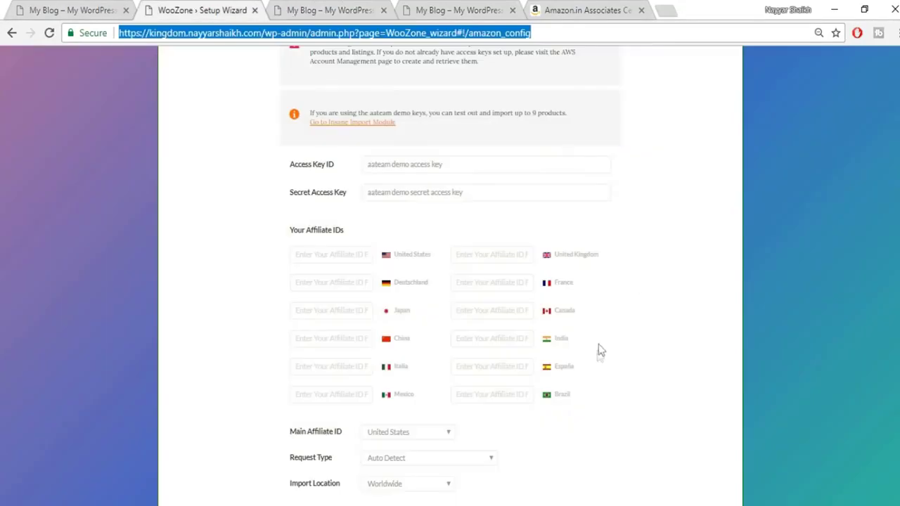
click(510, 338)
key(ctrl+v)
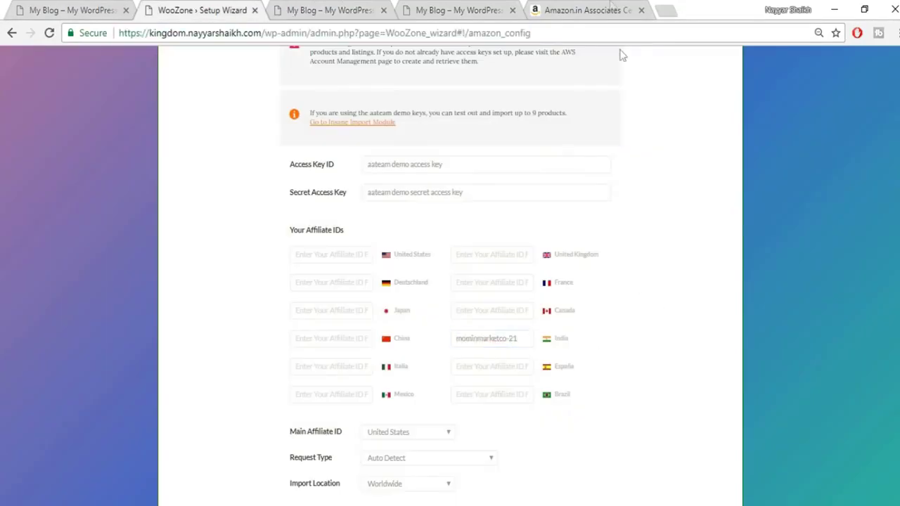
- Check the store country list in Associates Central, then return to the wizard
click(610, 9)
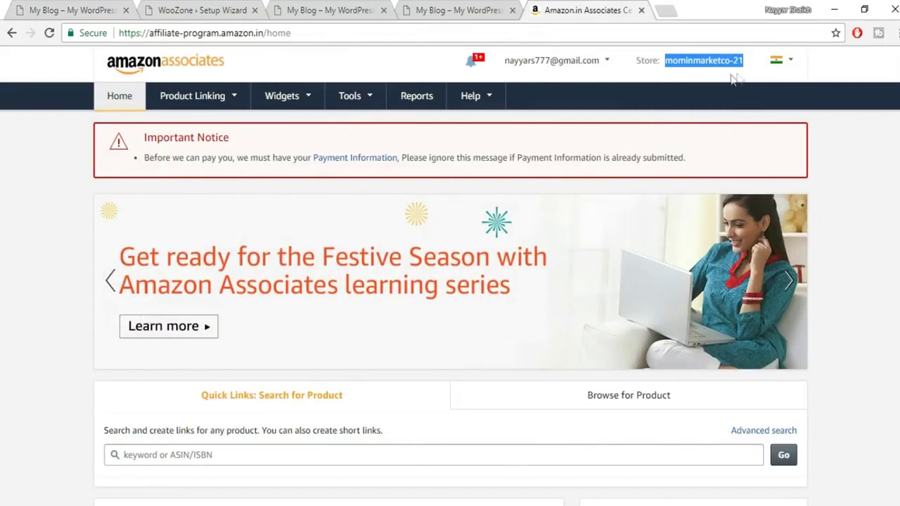
click(780, 61)
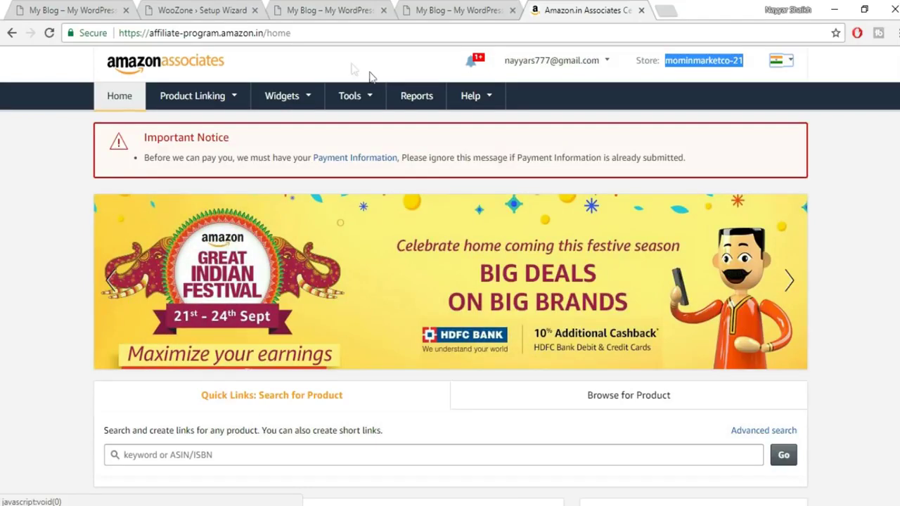
click(782, 60)
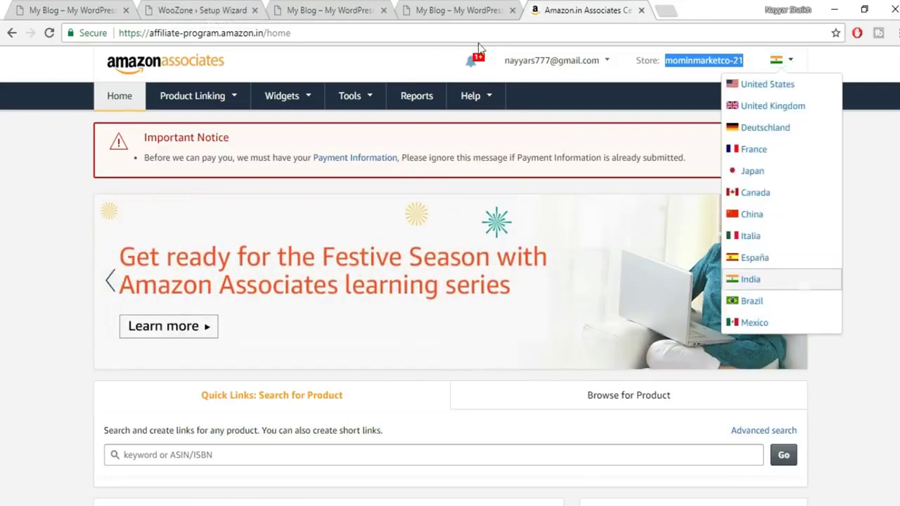
click(143, 15)
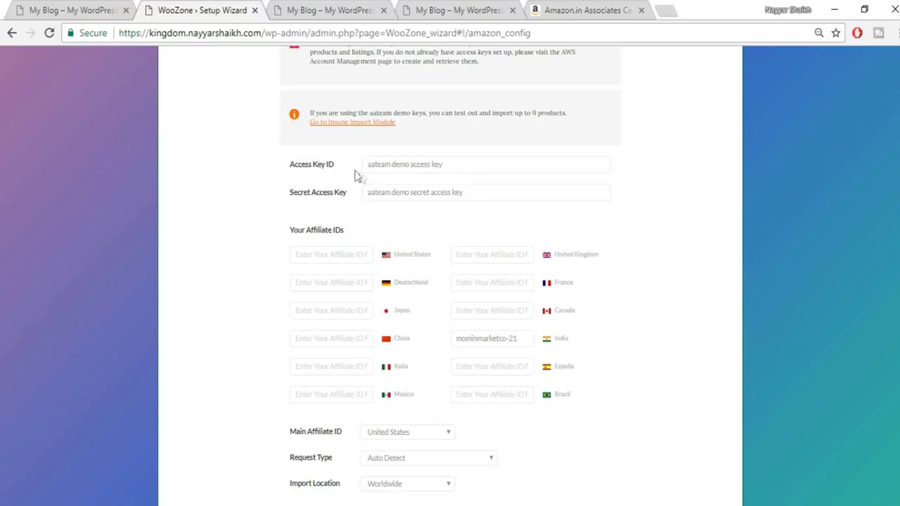
- Reach AWS Security Credentials via Tools > Product Advertising API > Manage Credentials, signing in as root
click(579, 10)
click(355, 96)
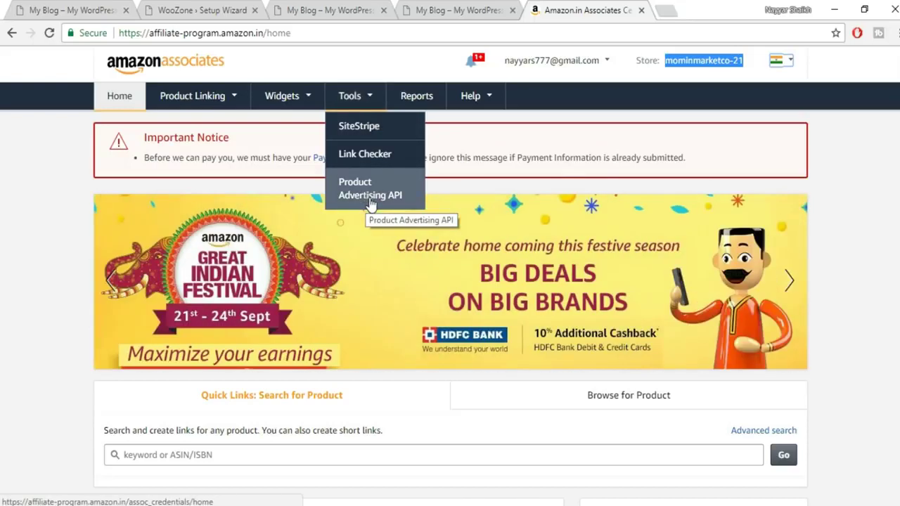
click(371, 196)
scroll(734, 256, down, 1)
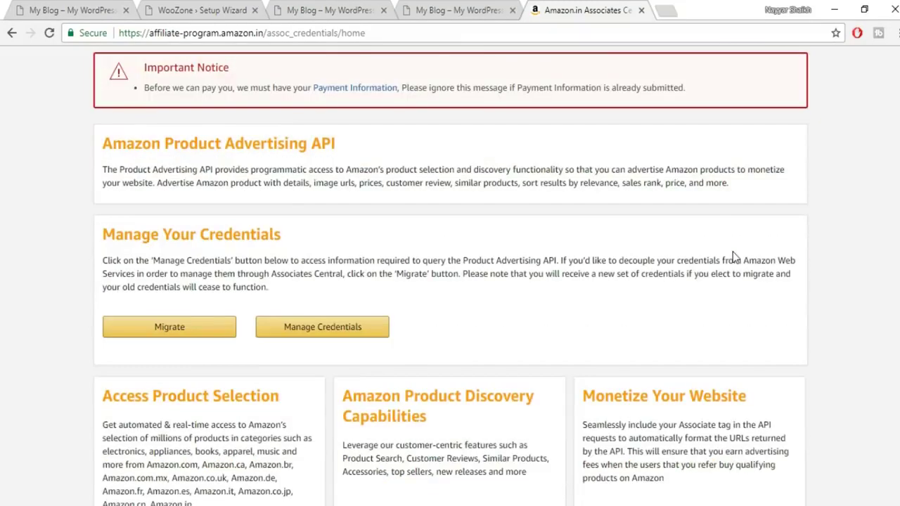
scroll(492, 282, down, 1)
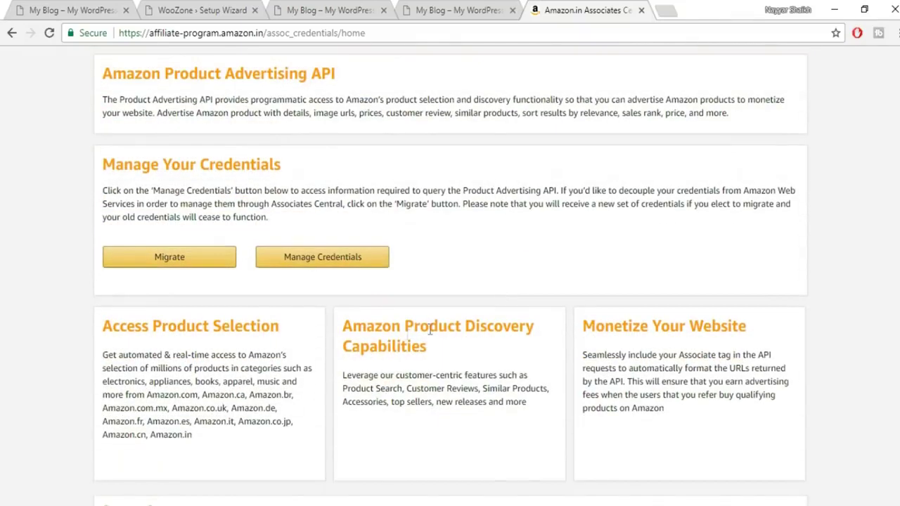
click(347, 265)
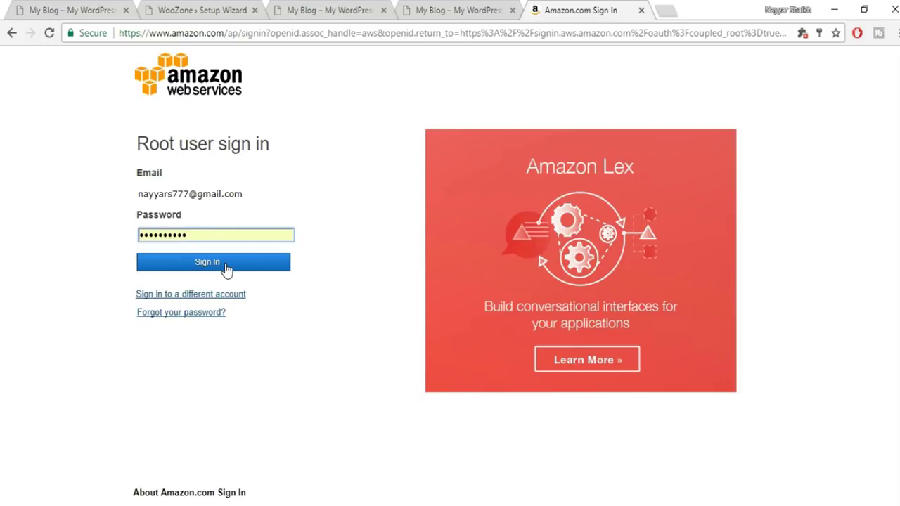
click(225, 267)
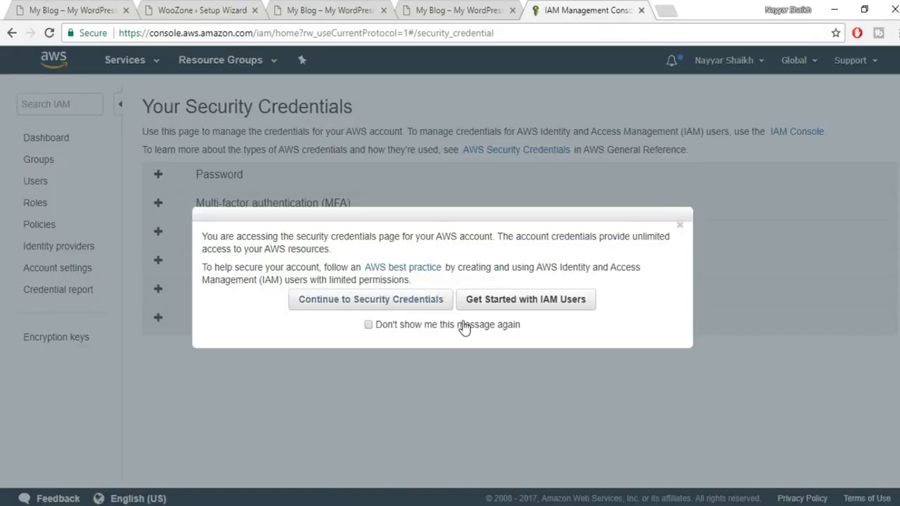
click(403, 310)
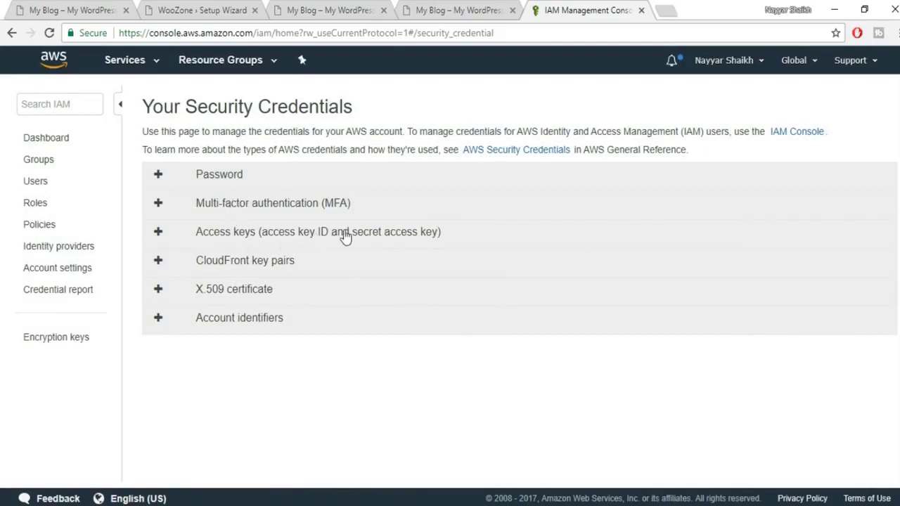
- Delete the old active AWS access key
click(257, 238)
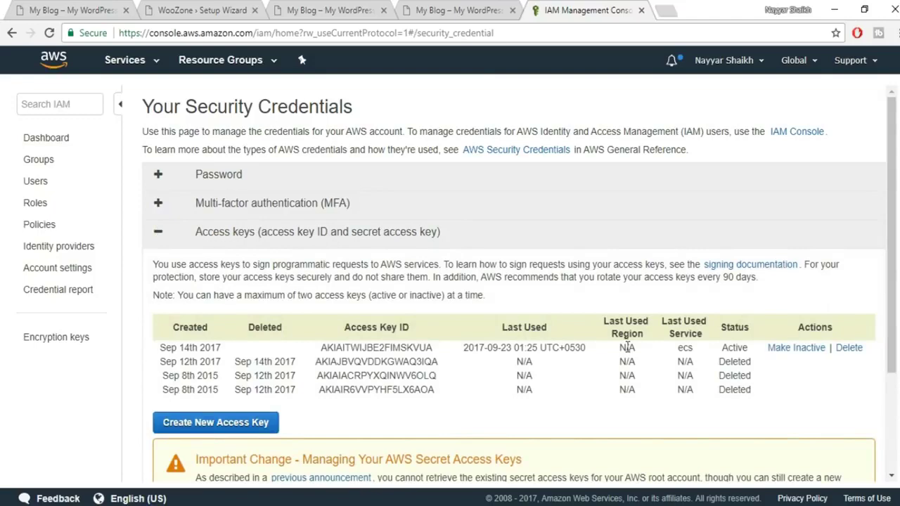
scroll(870, 339, down, 1)
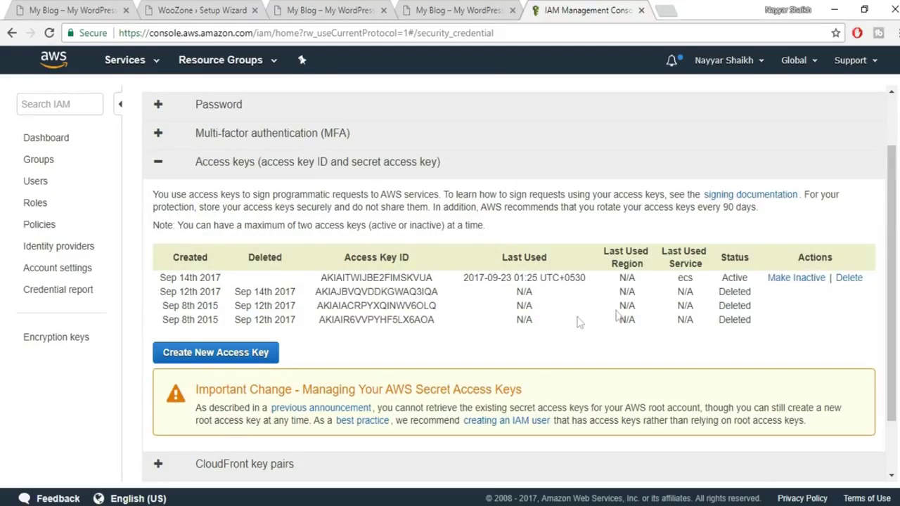
click(850, 278)
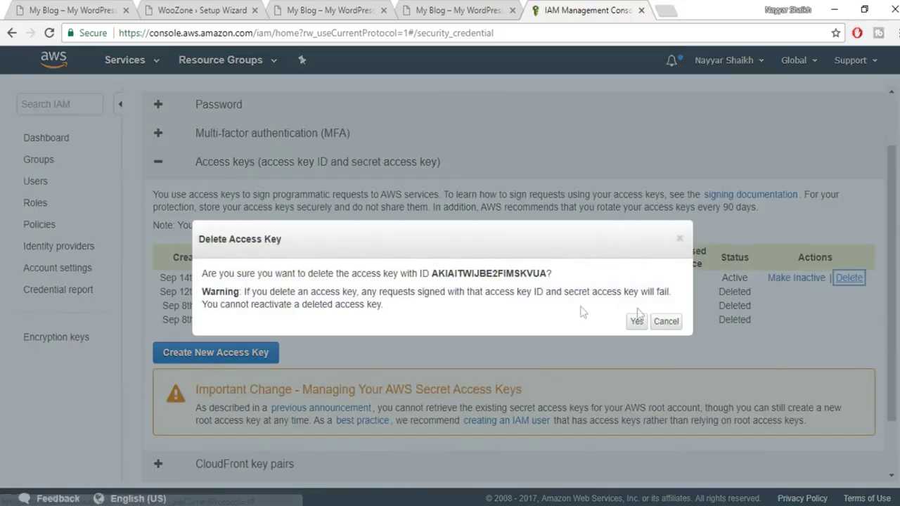
click(630, 325)
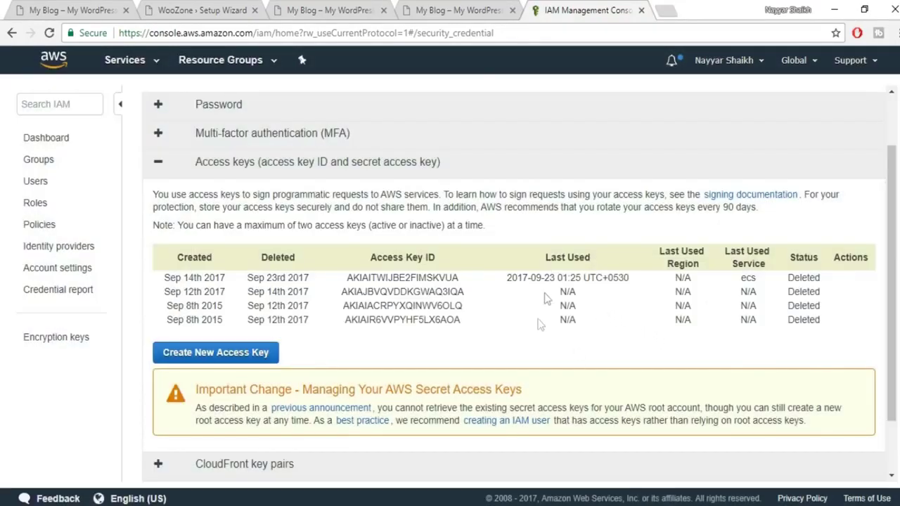
- Create a new access key, reveal it, and select its Access Key ID
click(228, 358)
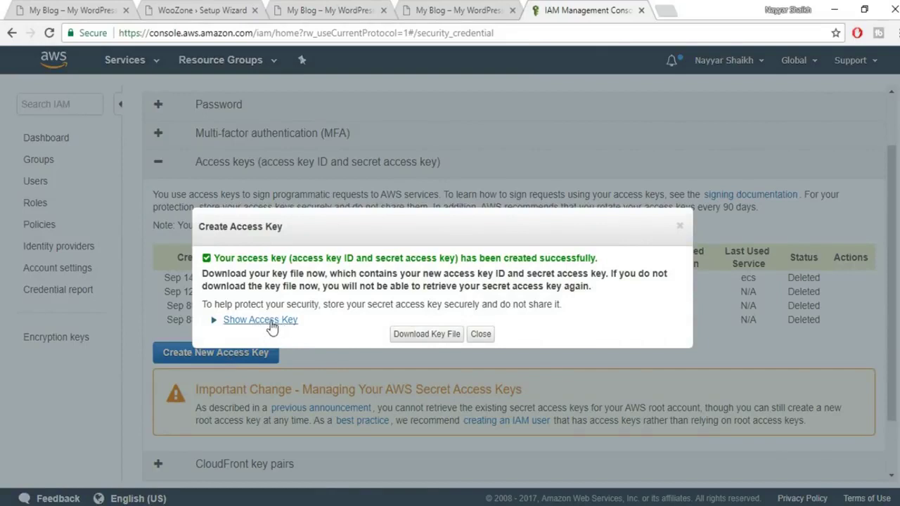
click(271, 322)
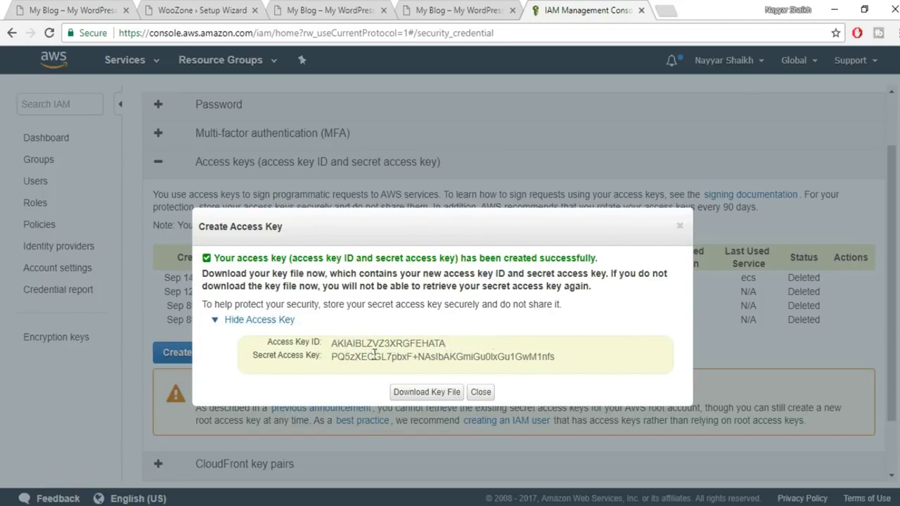
drag(443, 344, 334, 351)
key(ctrl+c)
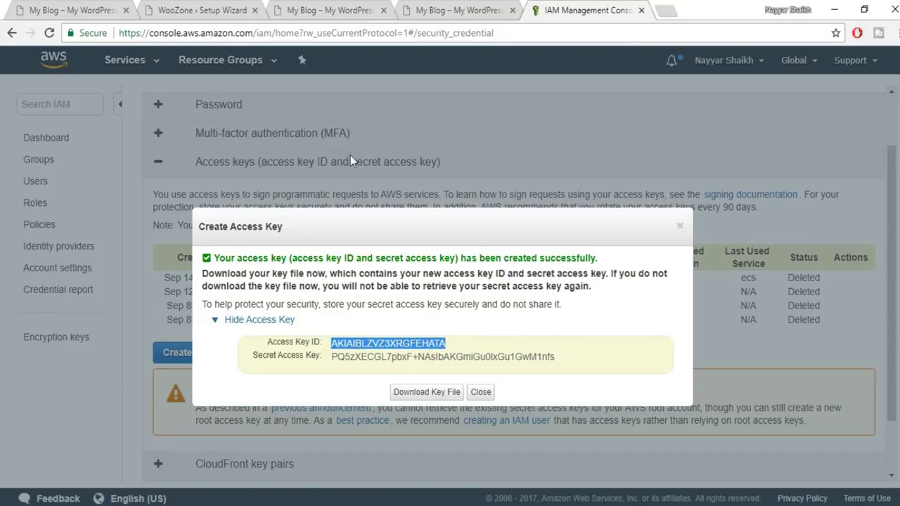
click(248, 5)
- Paste the new AWS Access Key ID into WooZone's Access Key ID field
click(390, 159)
key(ctrl+v)
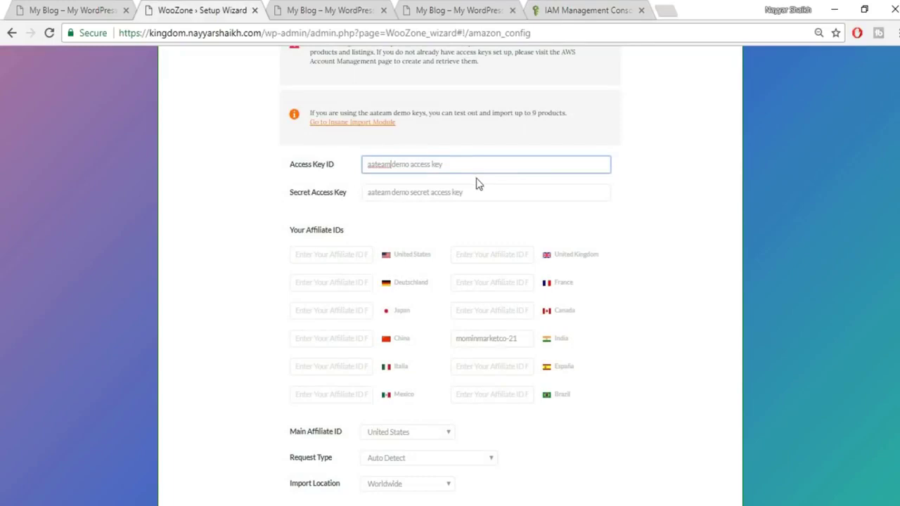
key(ctrl+a)
key(ctrl+v)
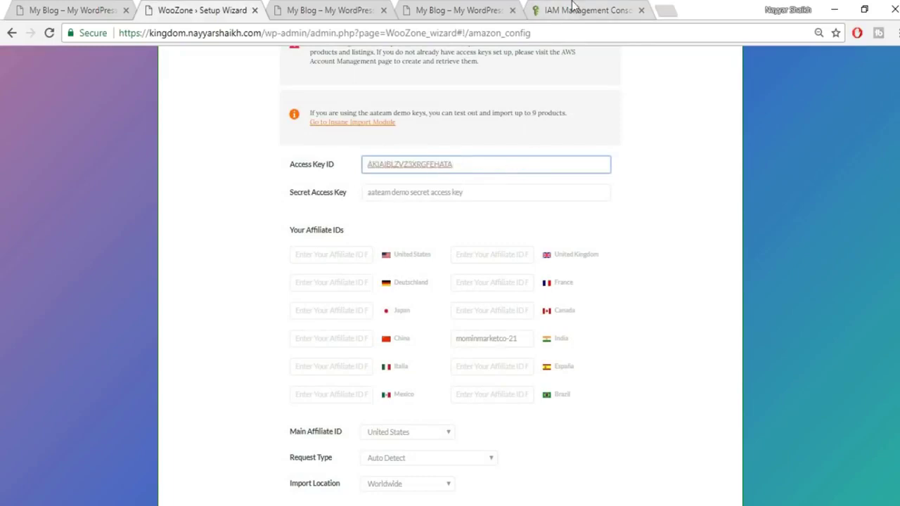
- Copy the new Secret Access Key from AWS into WooZone's Secret Access Key field
click(573, 10)
drag(581, 362, 332, 366)
click(161, 7)
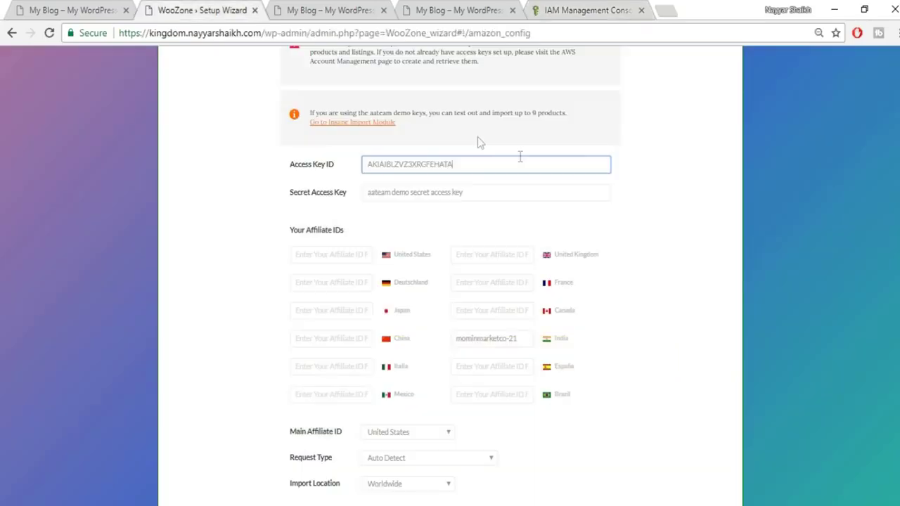
click(519, 191)
key(ctrl+a)
key(ctrl+v)
click(724, 224)
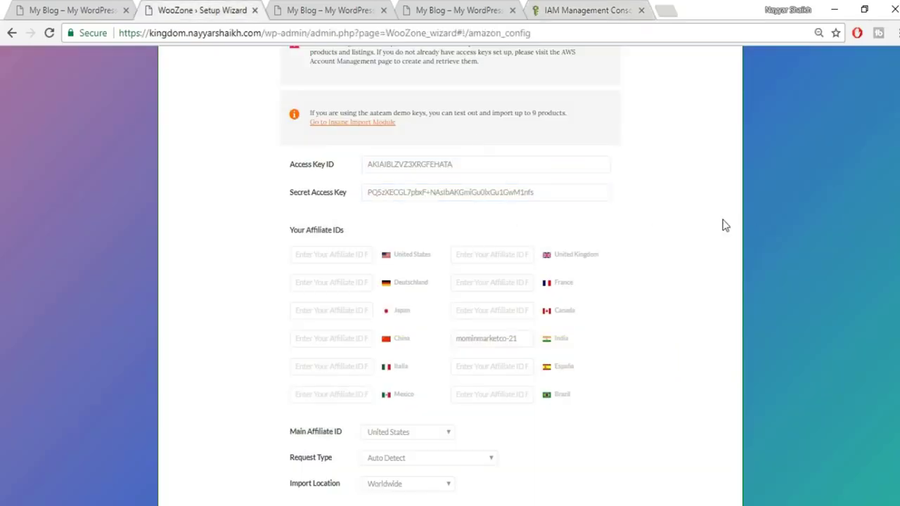
- Set both the main affiliate country and the import location to India
scroll(716, 291, down, 4)
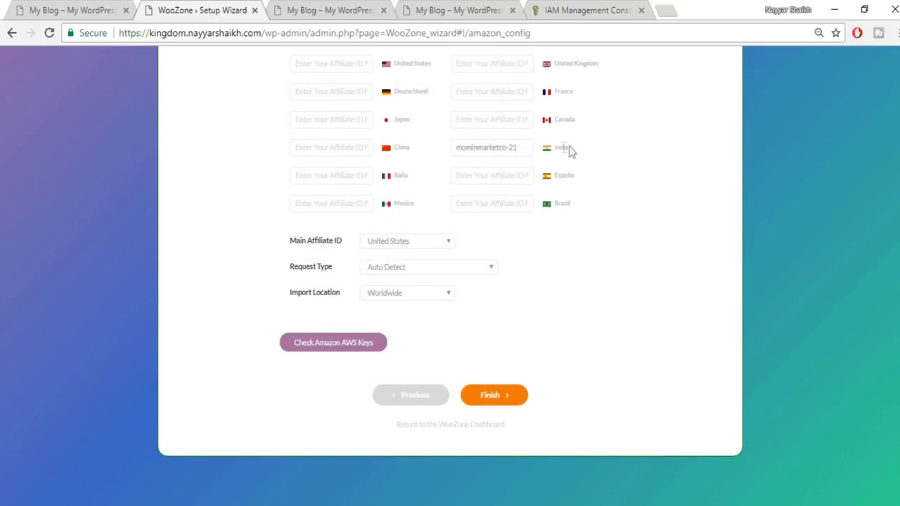
scroll(557, 267, up, 1)
click(418, 311)
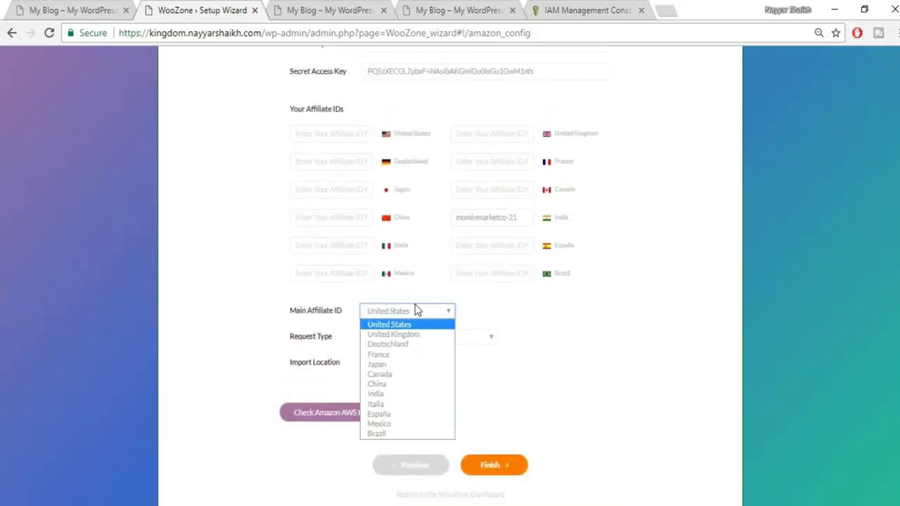
click(405, 393)
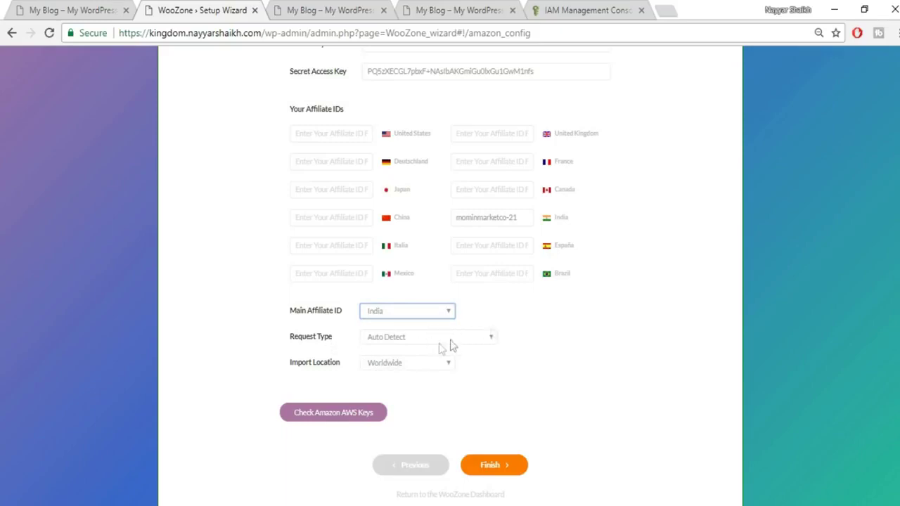
click(401, 363)
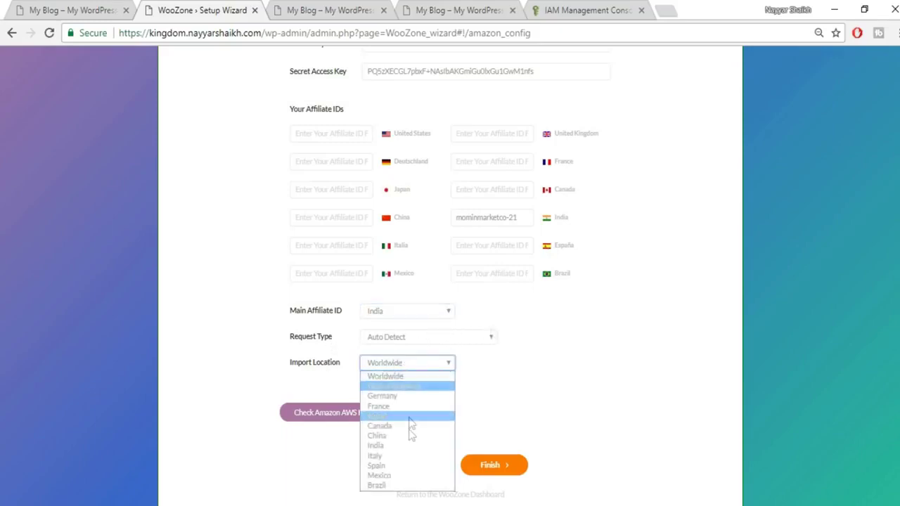
click(395, 447)
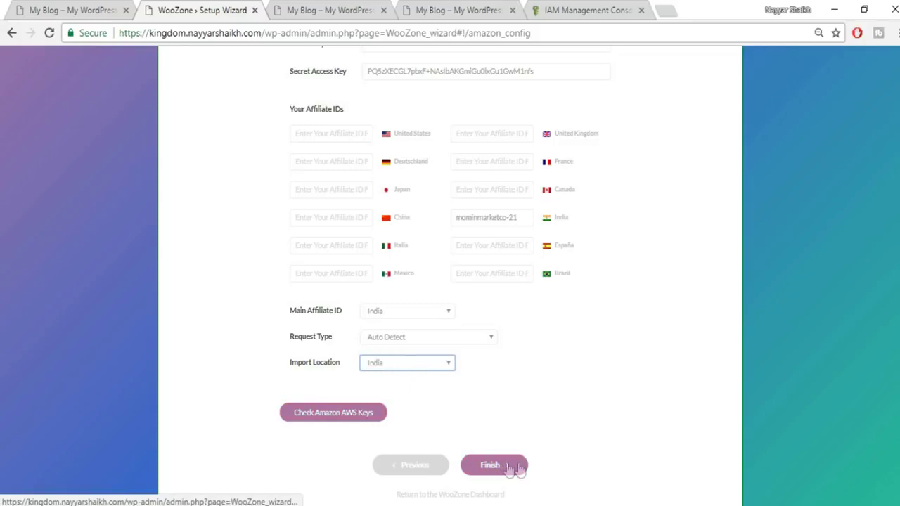
- Verify the Amazon AWS keys and finish the setup wizard
click(360, 416)
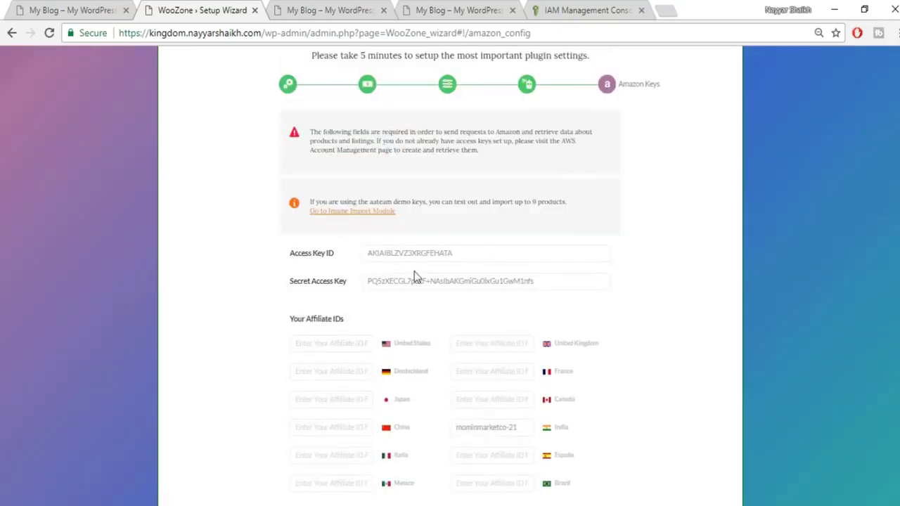
scroll(647, 312, down, 4)
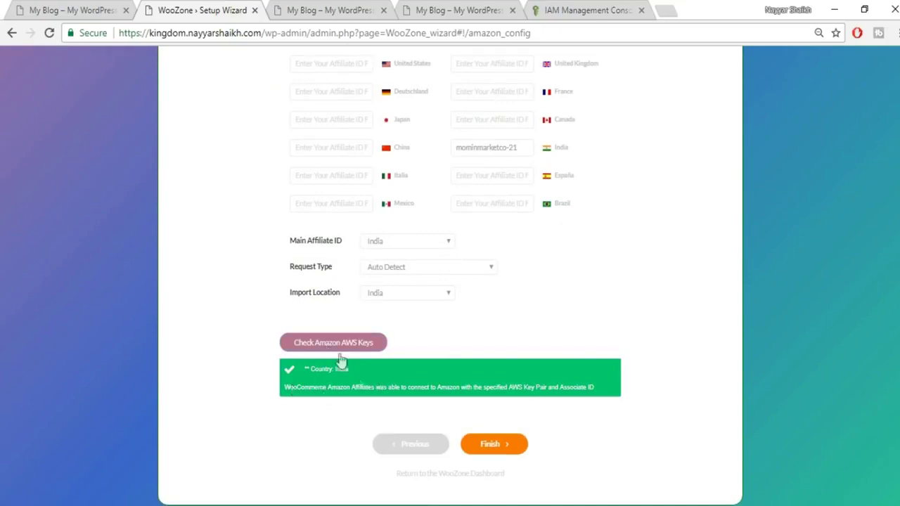
click(505, 452)
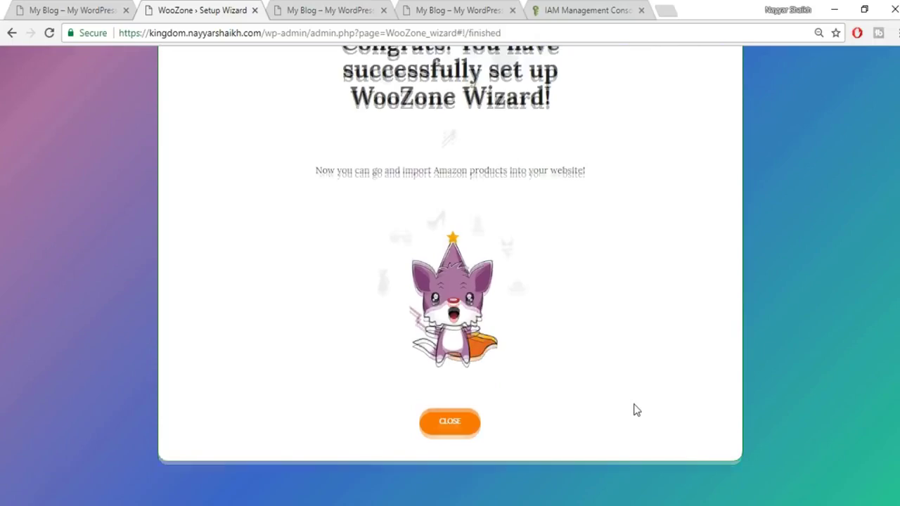
scroll(601, 368, down, 1)
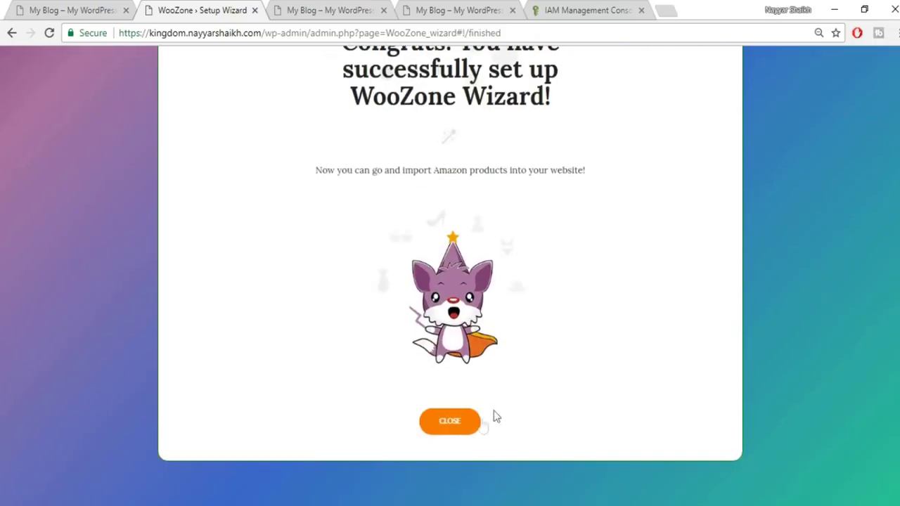
- Close the wizard and look over the WooZone dashboard
click(455, 426)
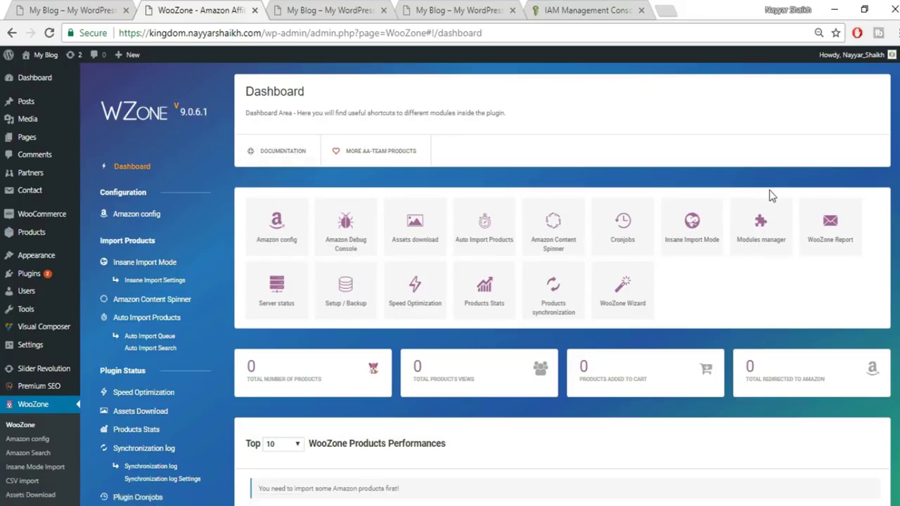
scroll(769, 195, down, 1)
scroll(770, 191, down, 2)
scroll(769, 191, up, 2)
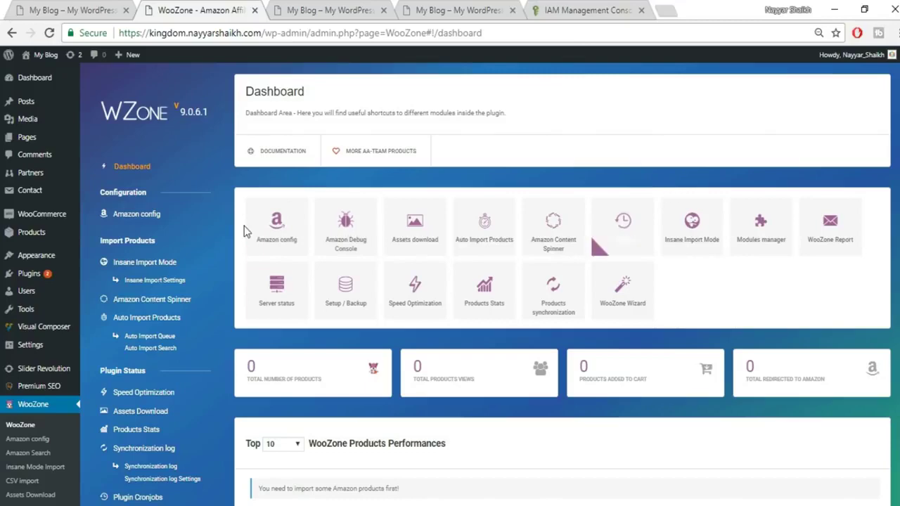
scroll(211, 228, down, 1)
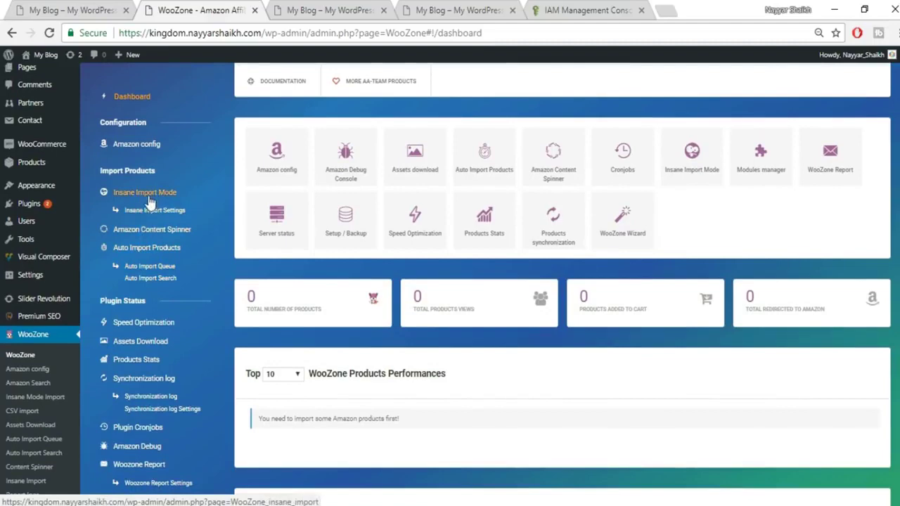
- Open the Insane Import Mode page and select its Keyword field
click(148, 201)
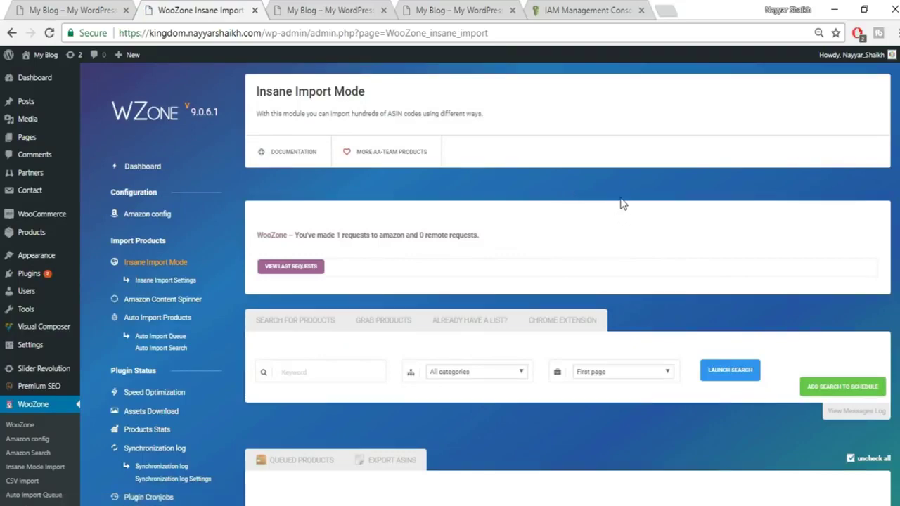
scroll(632, 208, down, 2)
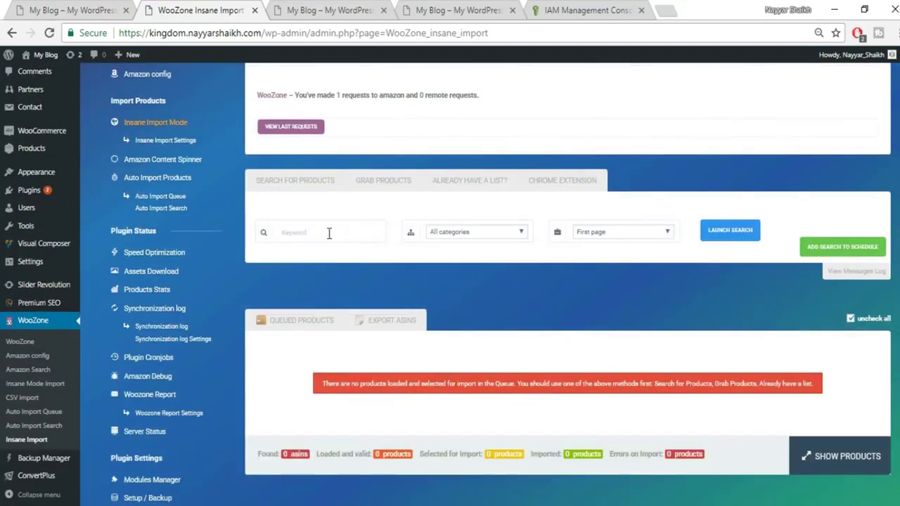
click(330, 233)
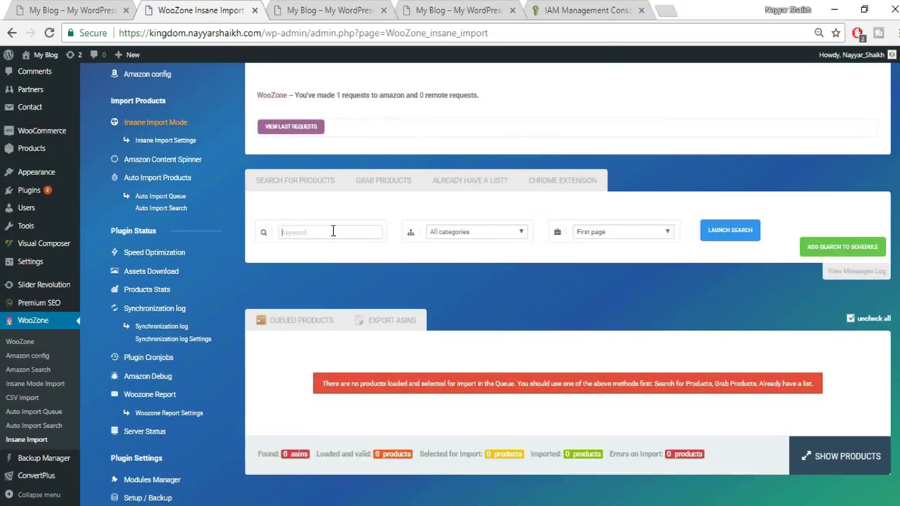
mouse_move(49, 140)
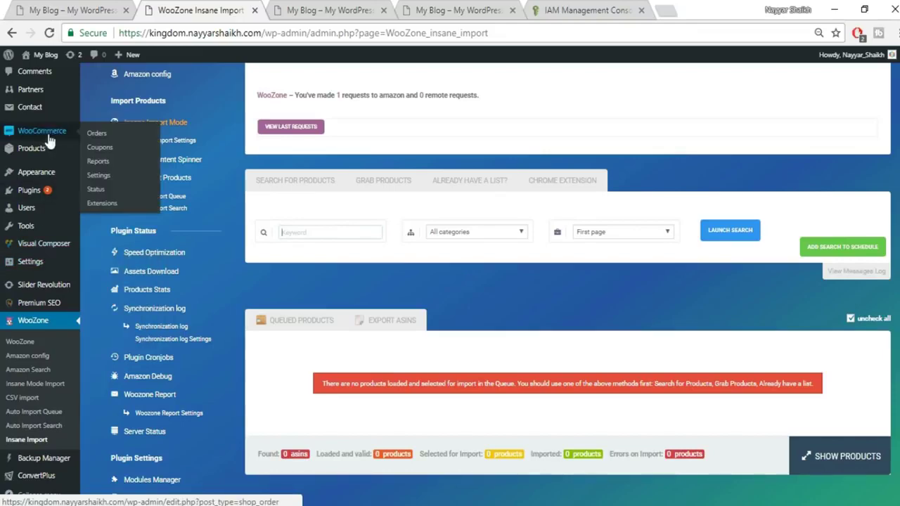
scroll(49, 140, up, 1)
mouse_move(35, 214)
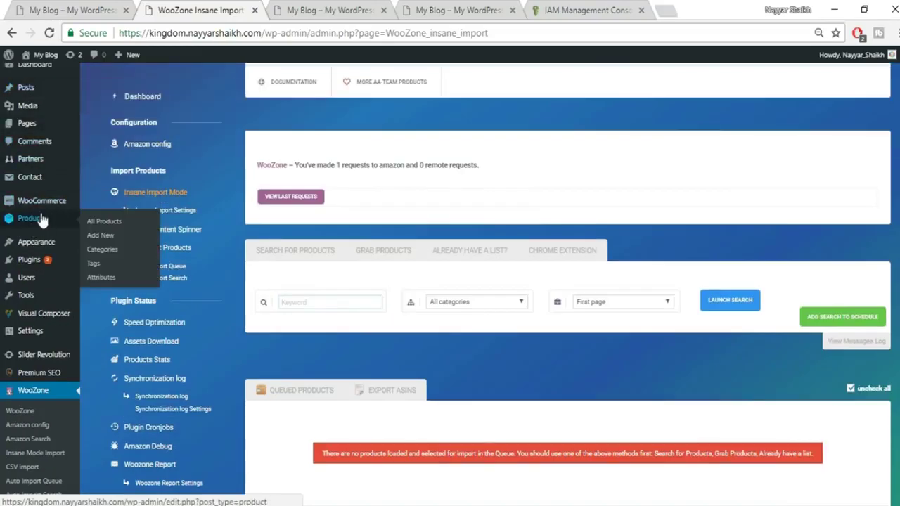
- Open the Product categories admin page in a new tab and compare with the live store's category menu
right_click(106, 250)
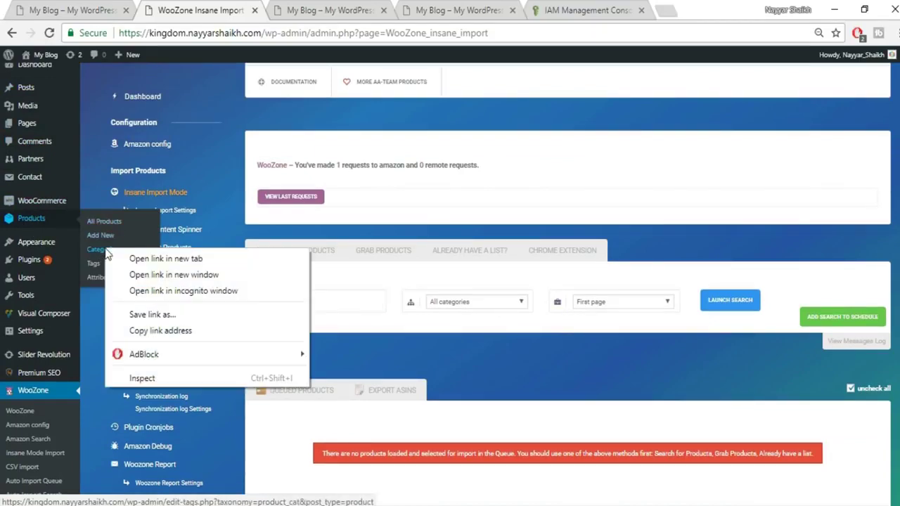
click(132, 265)
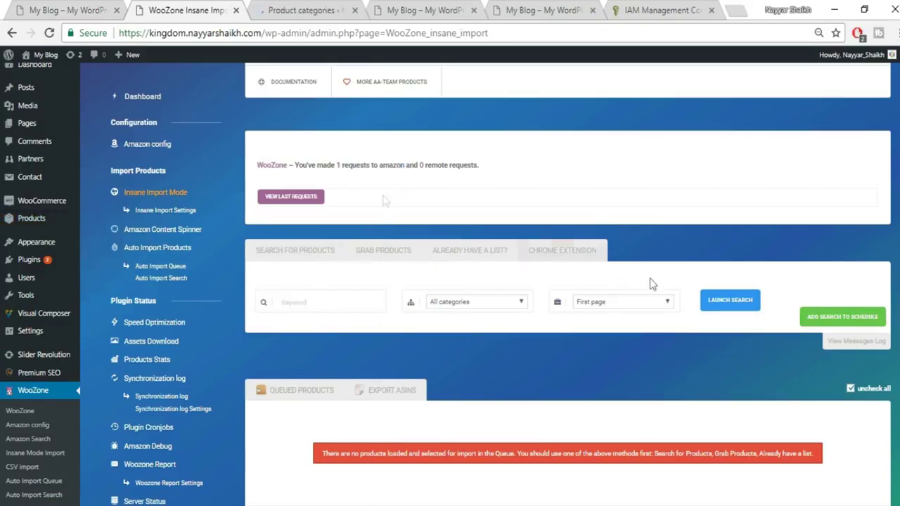
click(316, 7)
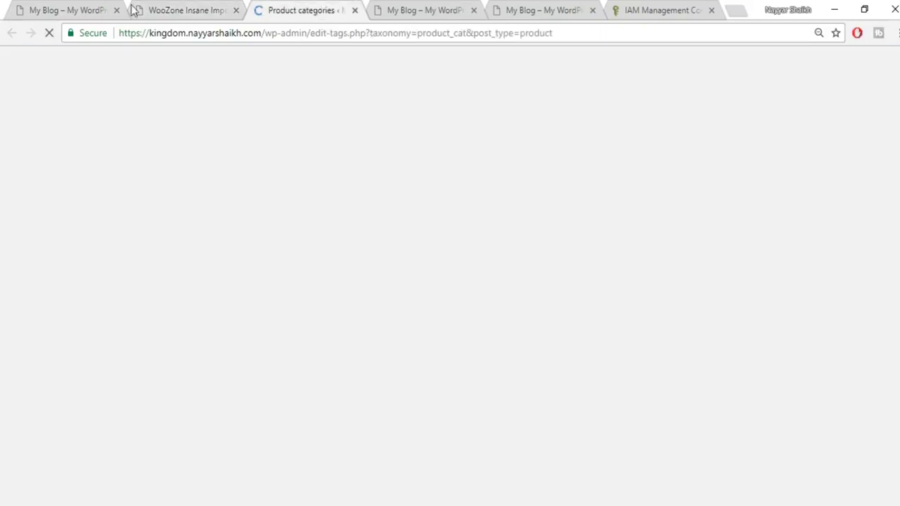
click(49, 9)
scroll(325, 217, up, 10)
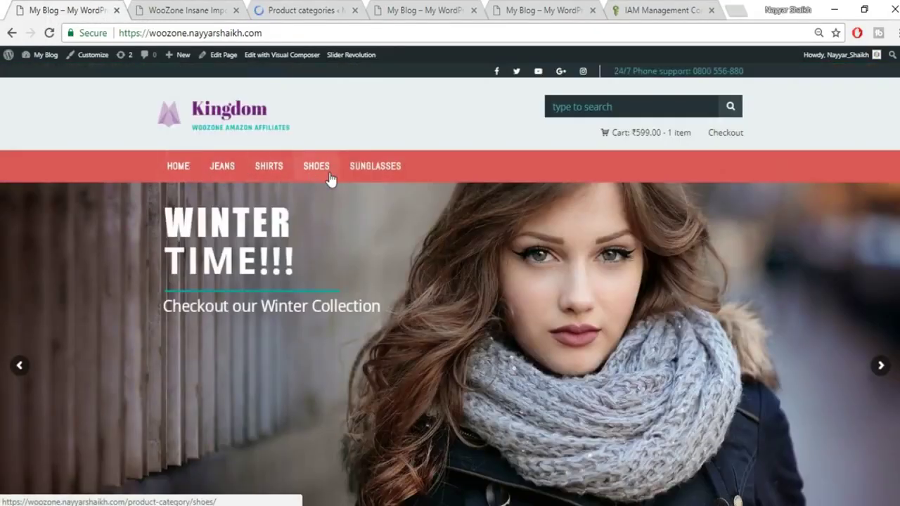
click(310, 7)
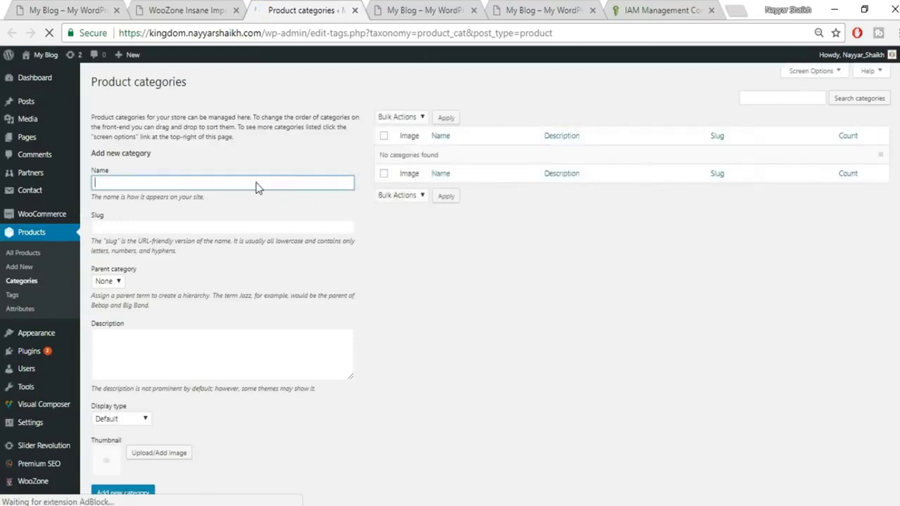
- Add SHIRTS and JEANS as product categories
text(SHIRTS)
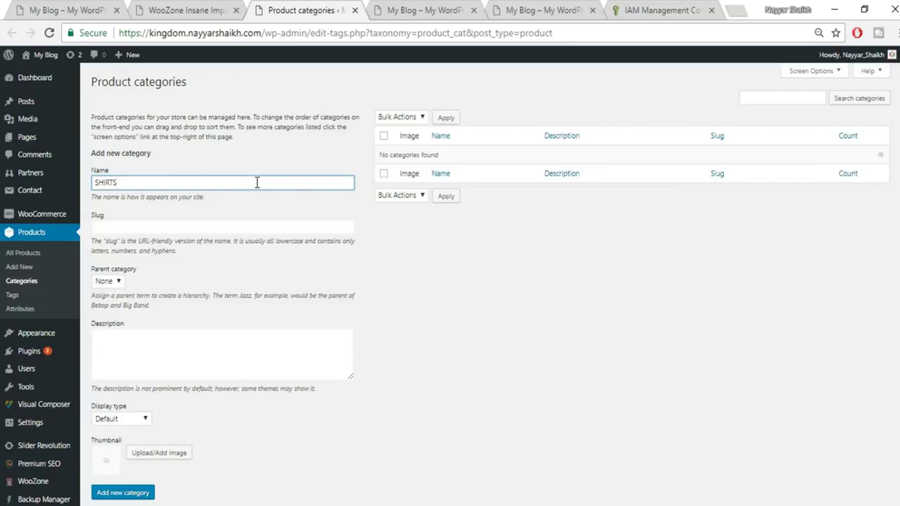
scroll(192, 467, down, 2)
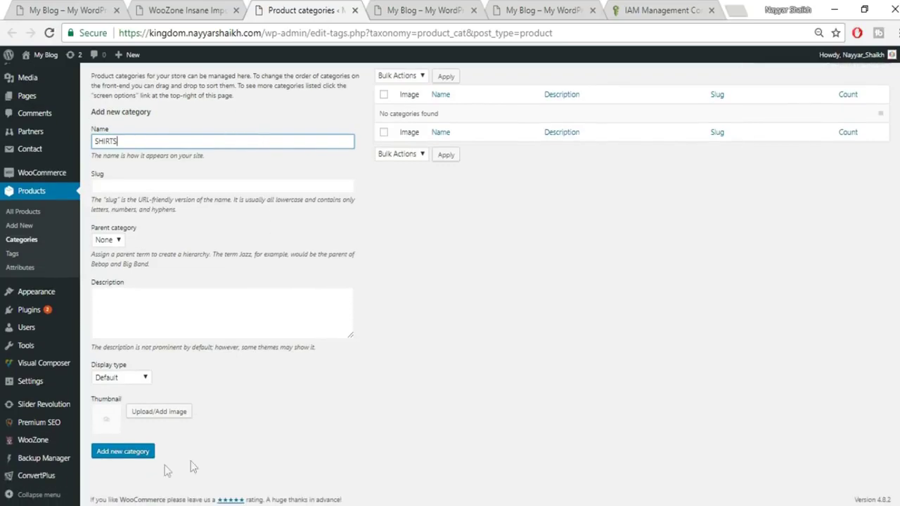
click(140, 453)
scroll(430, 398, up, 2)
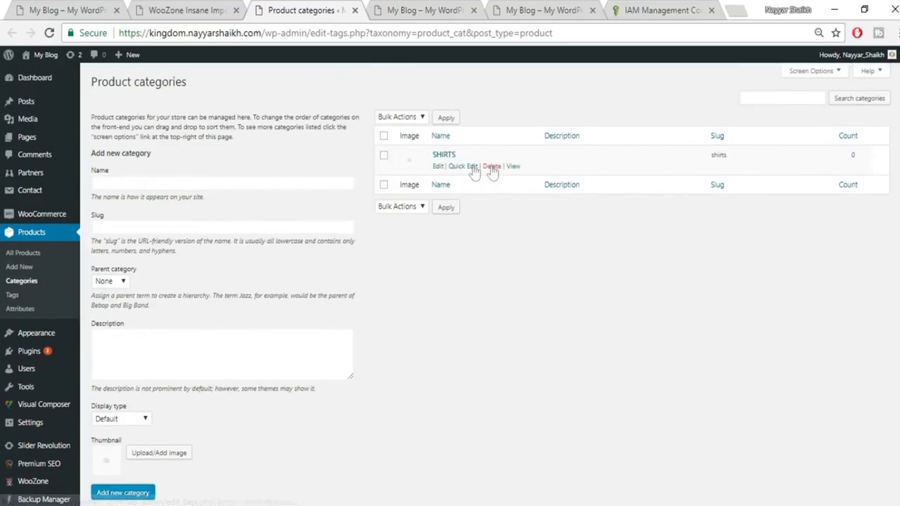
click(201, 183)
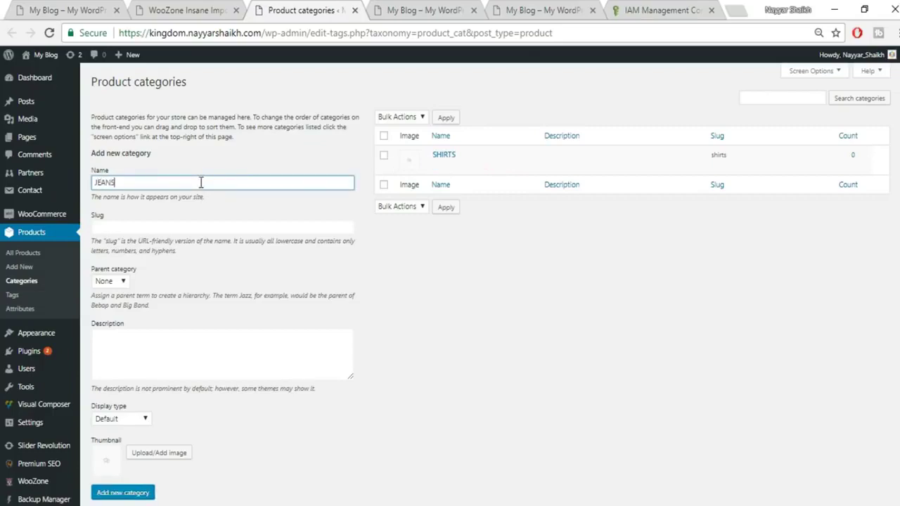
scroll(169, 450, down, 1)
click(140, 451)
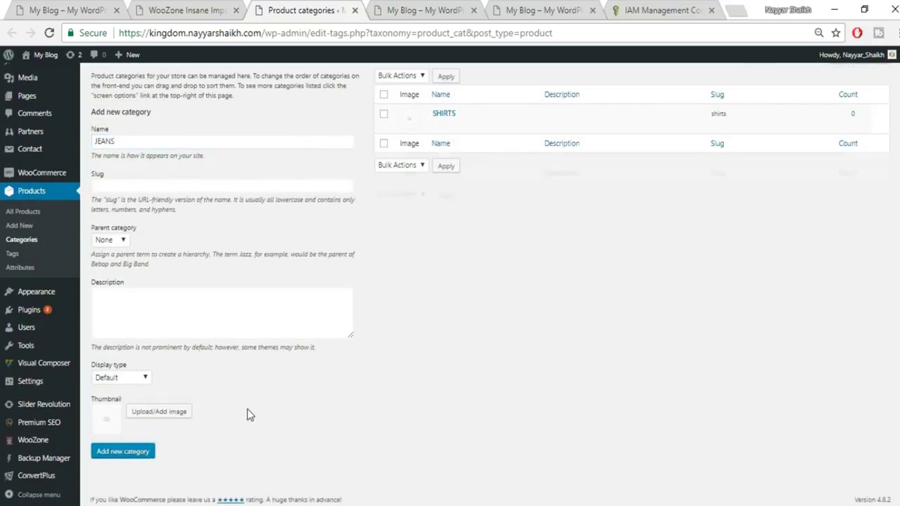
- Add SUNGLASSES and SHOES as product categories
scroll(249, 416, up, 1)
click(169, 187)
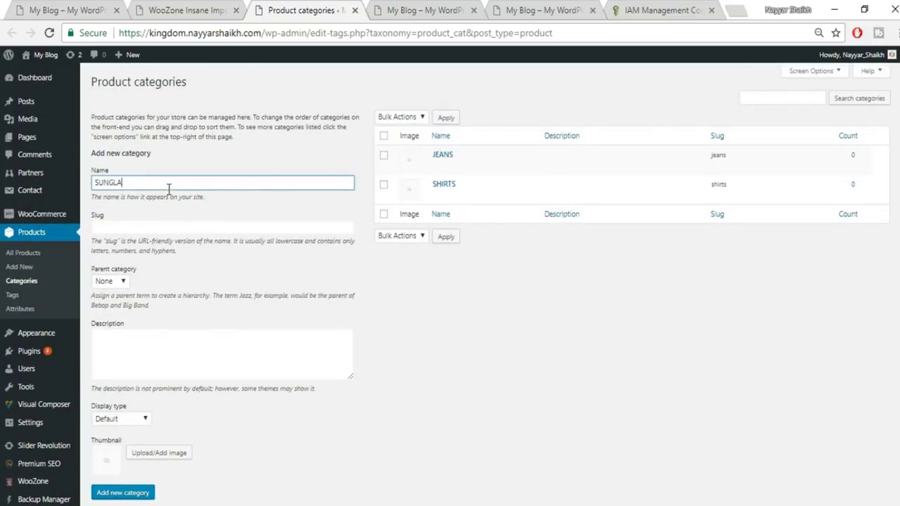
click(140, 493)
click(164, 186)
text(SHOES)
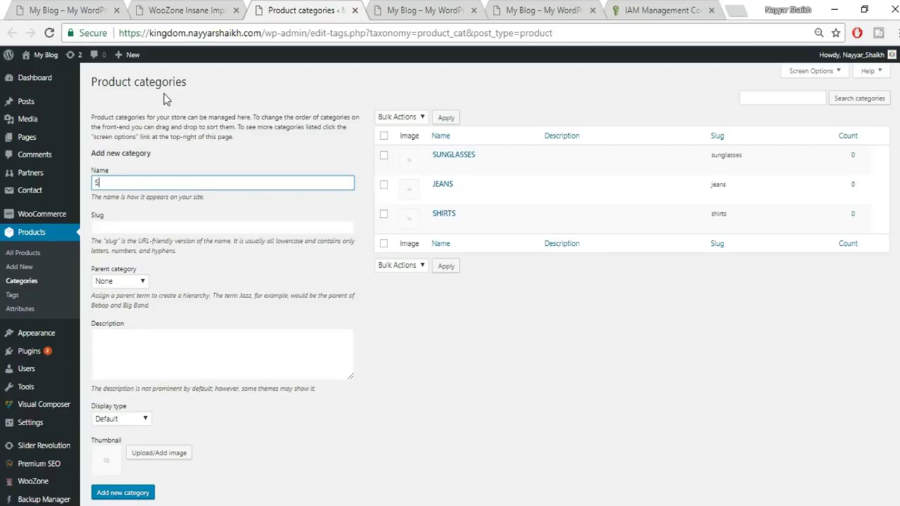
click(128, 494)
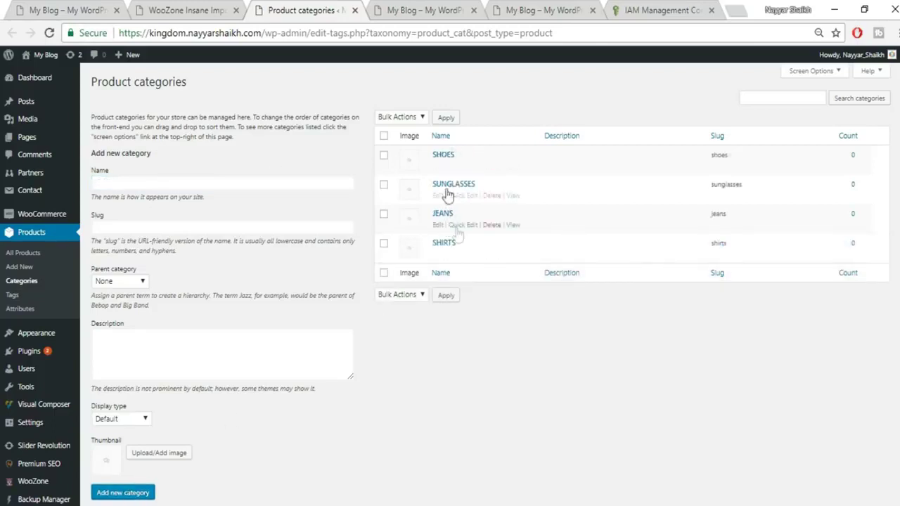
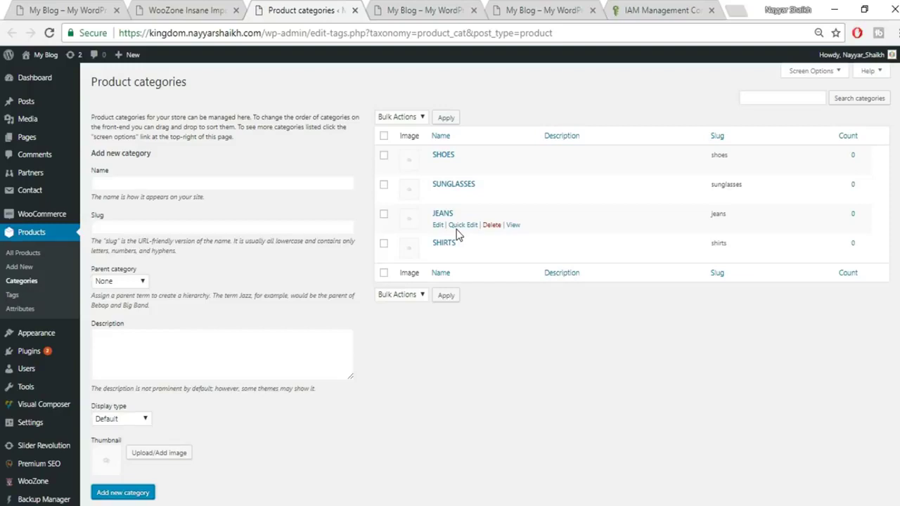
- In the Insane Import search, choose Apparel, browse by Categories, and narrow to Men
click(205, 11)
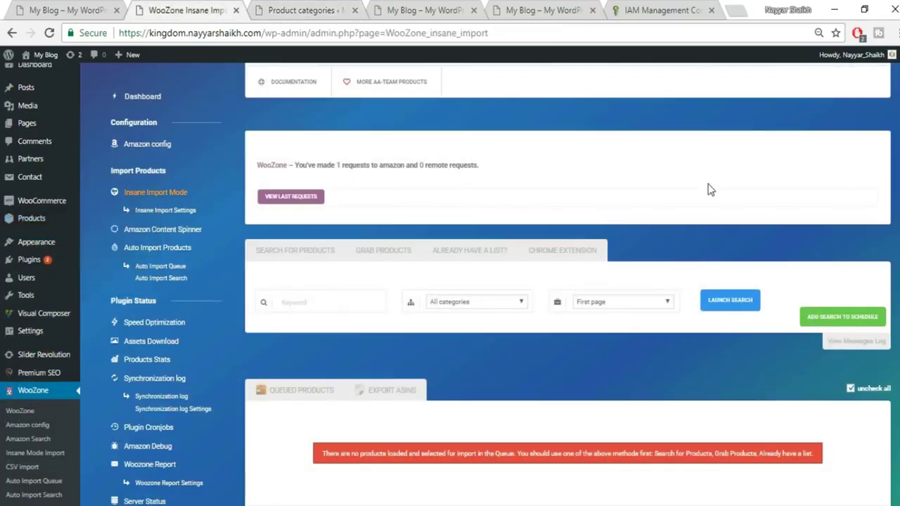
scroll(710, 190, down, 1)
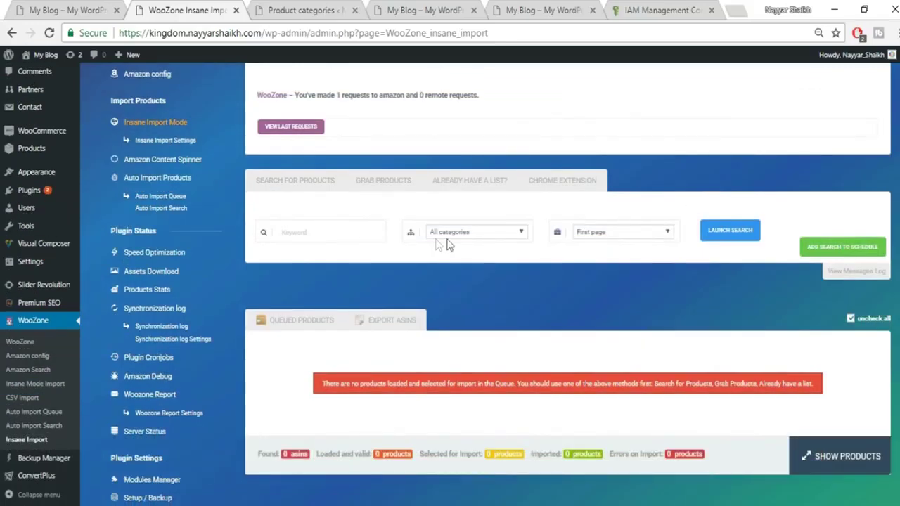
click(363, 229)
click(473, 240)
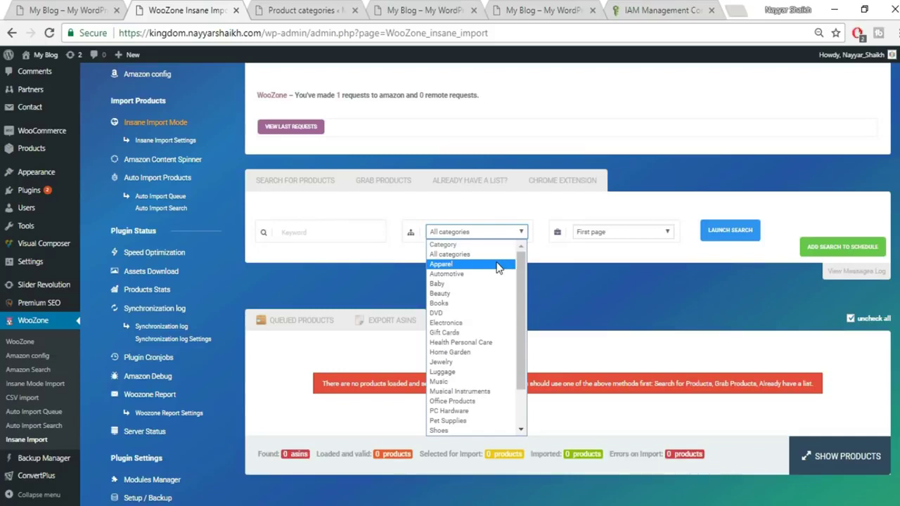
click(460, 264)
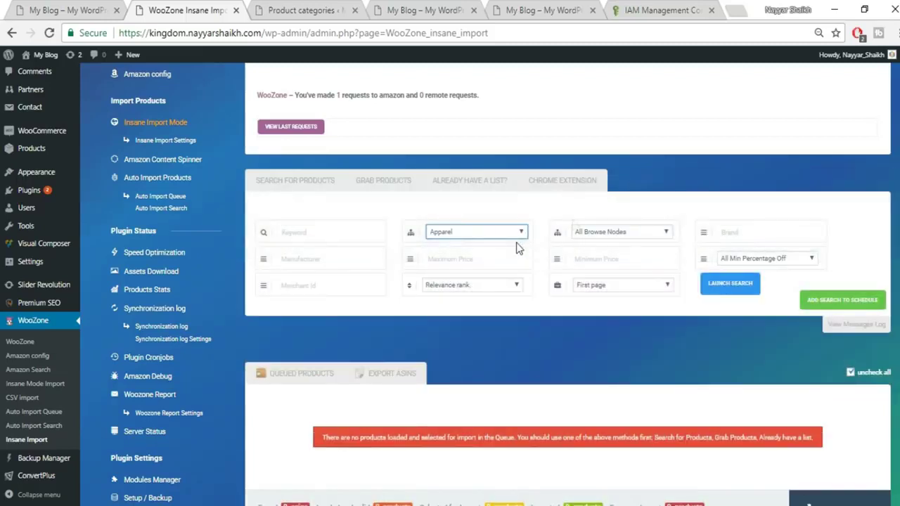
click(613, 234)
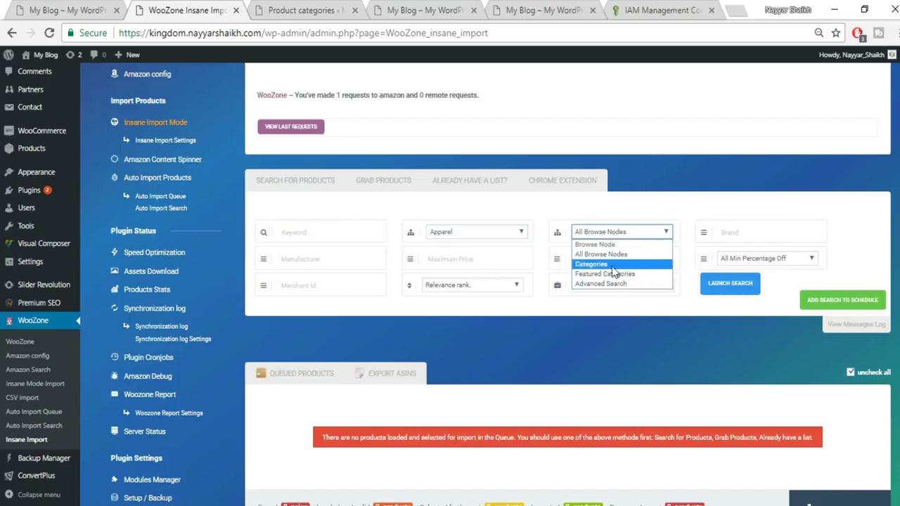
click(609, 266)
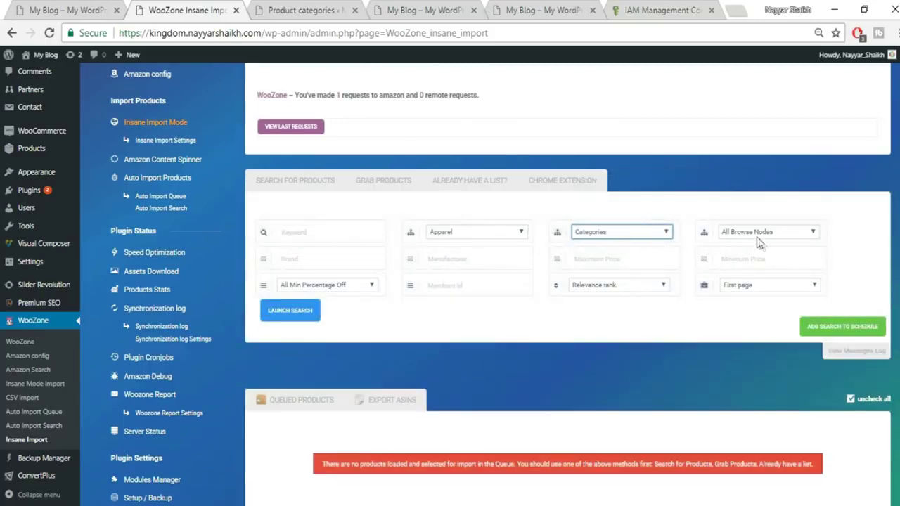
click(758, 235)
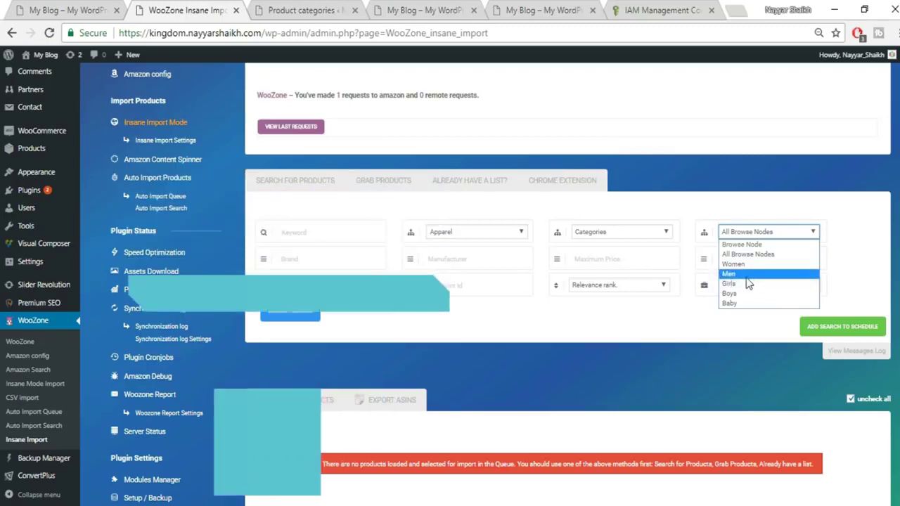
click(729, 275)
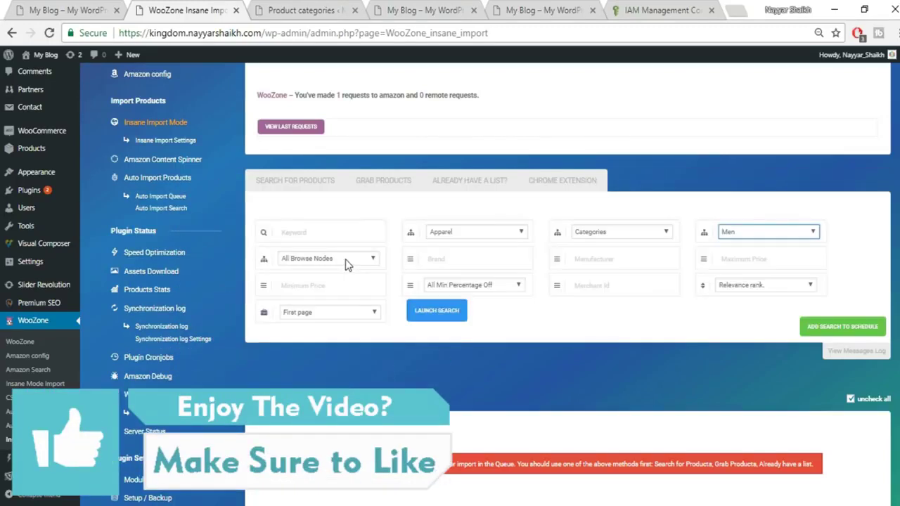
- Narrow the search to Shirts > Casual Shirts and limit it to the first 2 pages
click(345, 260)
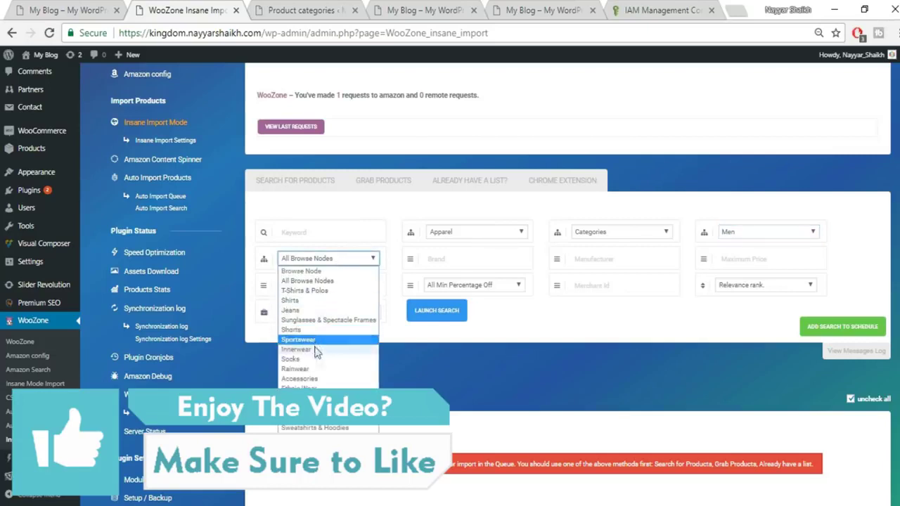
click(306, 301)
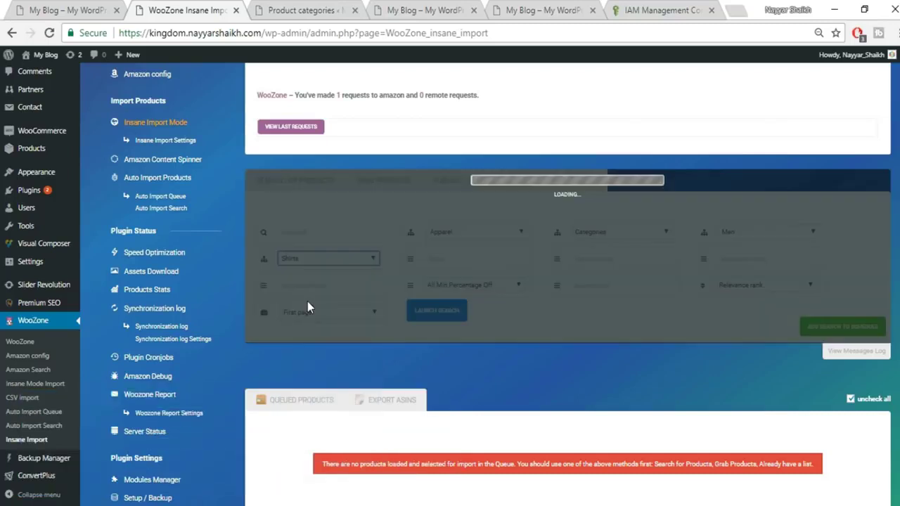
click(509, 261)
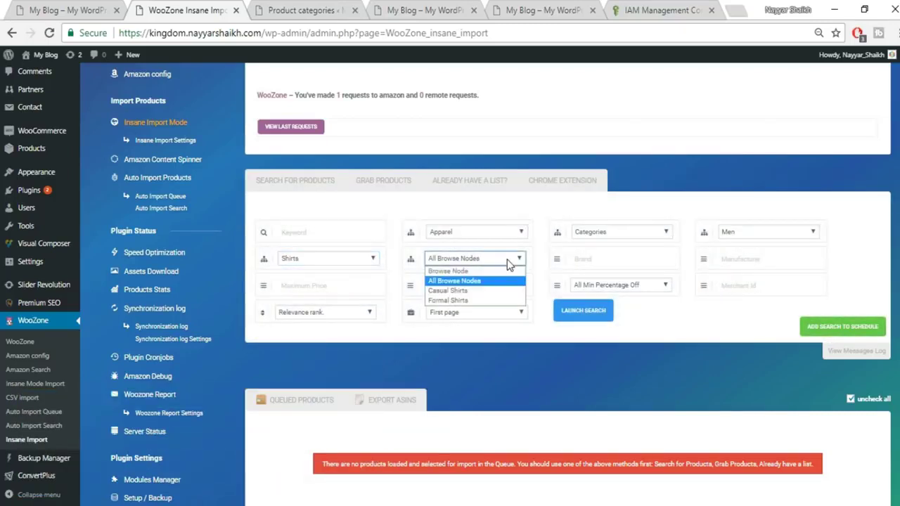
click(477, 291)
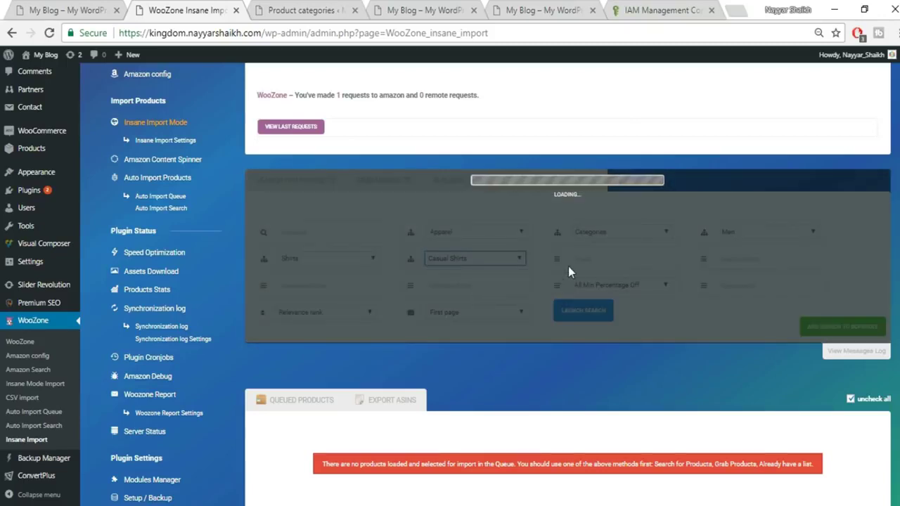
click(613, 262)
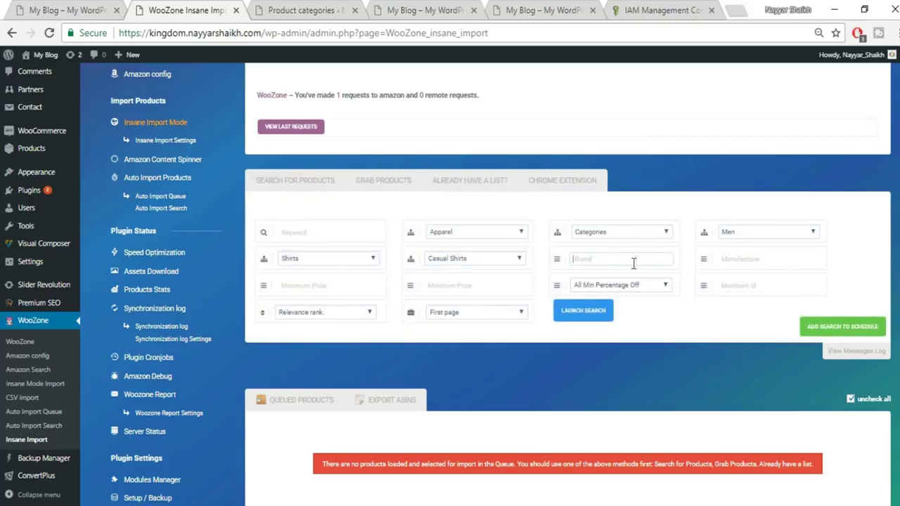
click(362, 286)
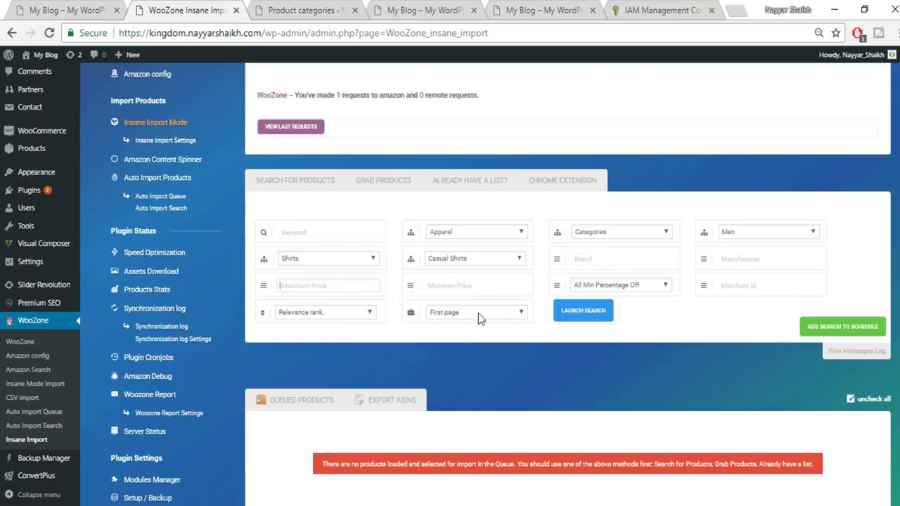
click(478, 312)
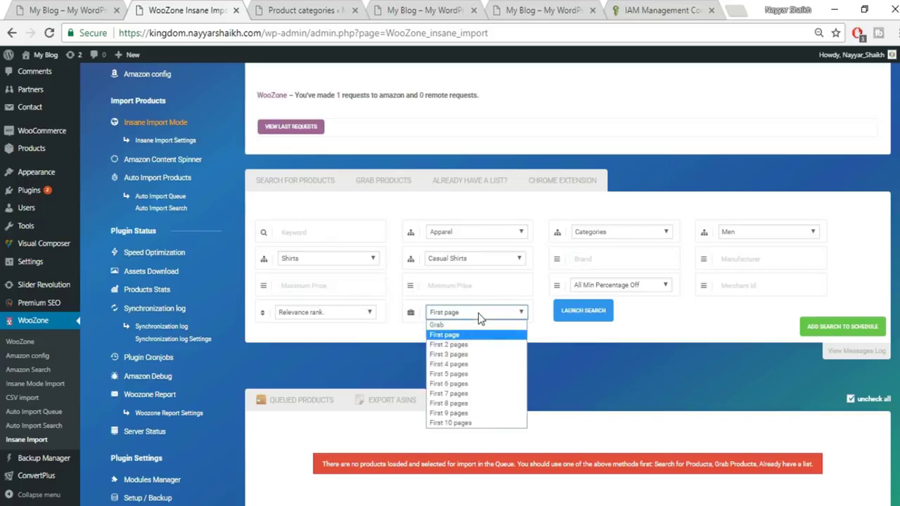
click(476, 348)
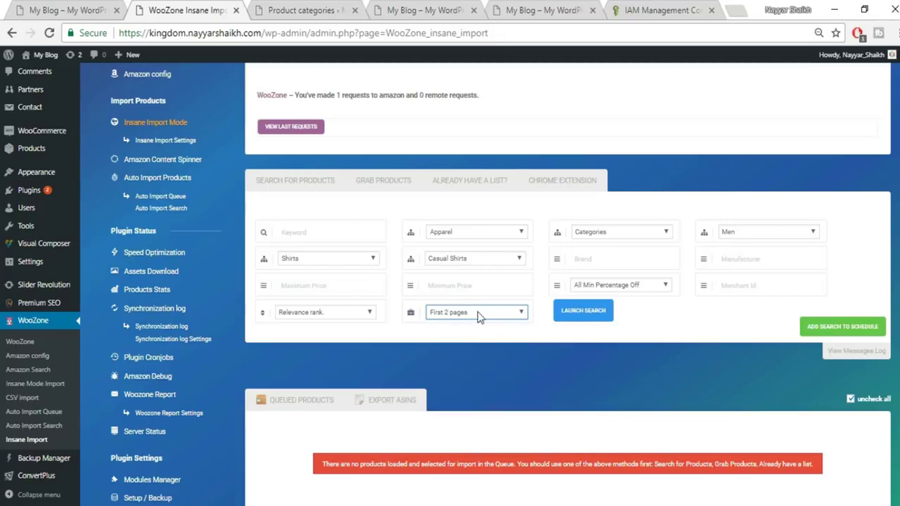
scroll(479, 313, down, 3)
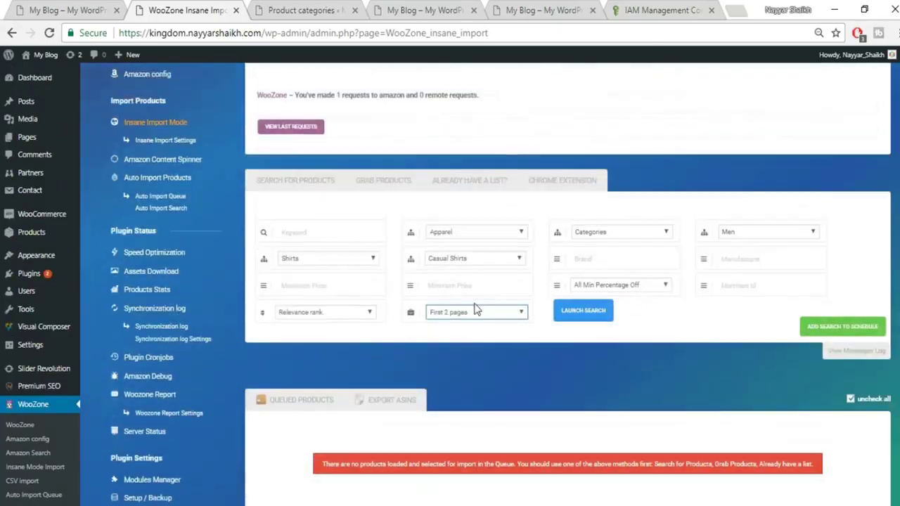
- Run the Amazon search, returning 20 casual shirt products
click(583, 317)
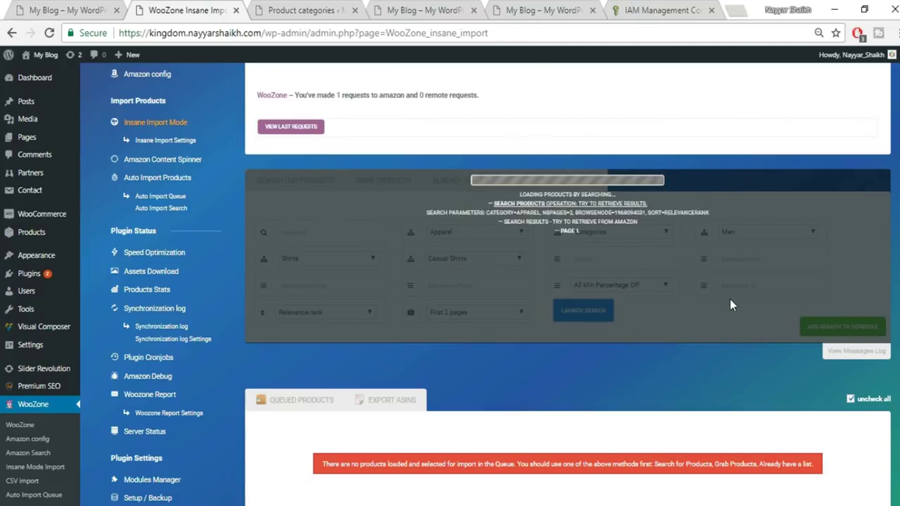
scroll(728, 338, down, 2)
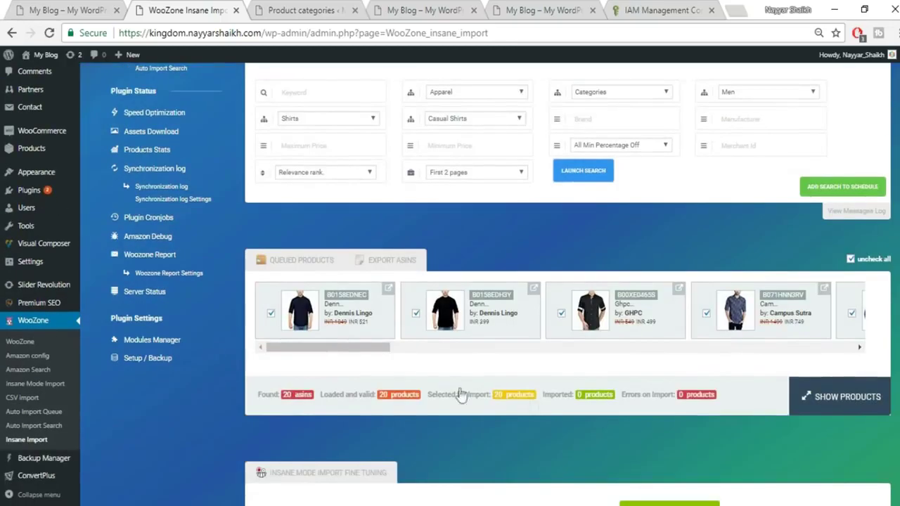
mouse_move(343, 346)
mouse_down()
mouse_move(859, 371)
mouse_move(321, 372)
mouse_move(343, 363)
mouse_up()
scroll(637, 360, down, 2)
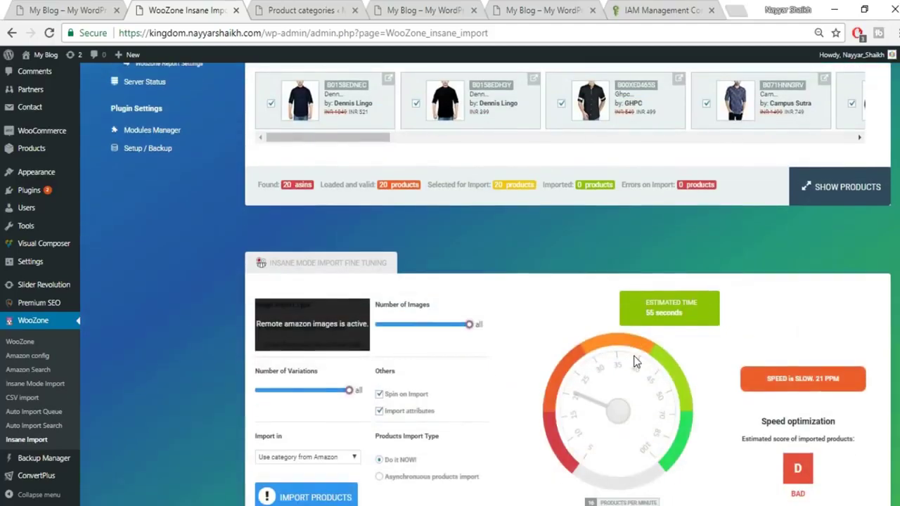
scroll(478, 295, up, 1)
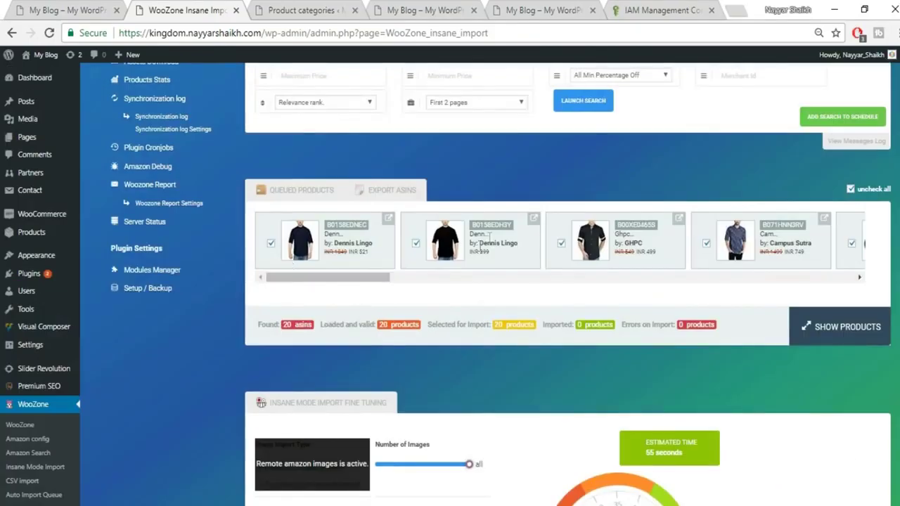
- Untick and re-tick the second shirt so all 20 stay selected for import
click(415, 241)
drag(341, 275, 297, 288)
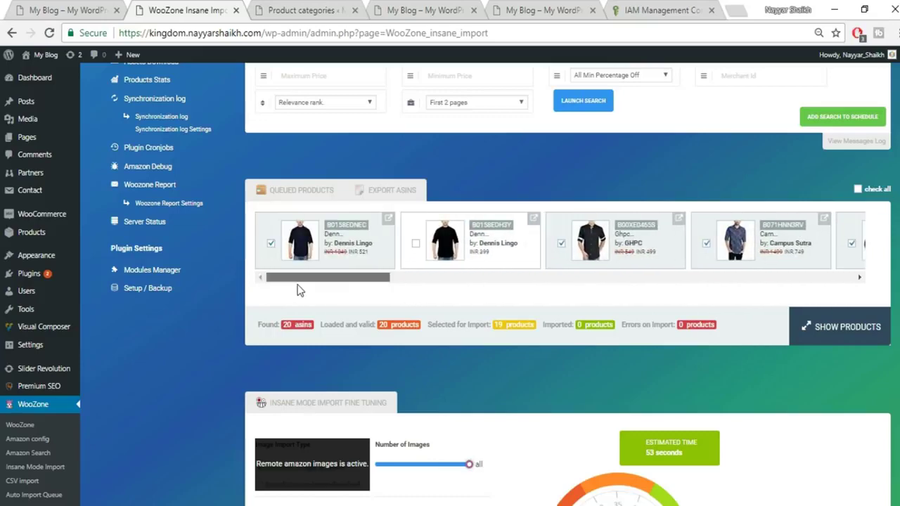
click(416, 243)
scroll(645, 264, down, 4)
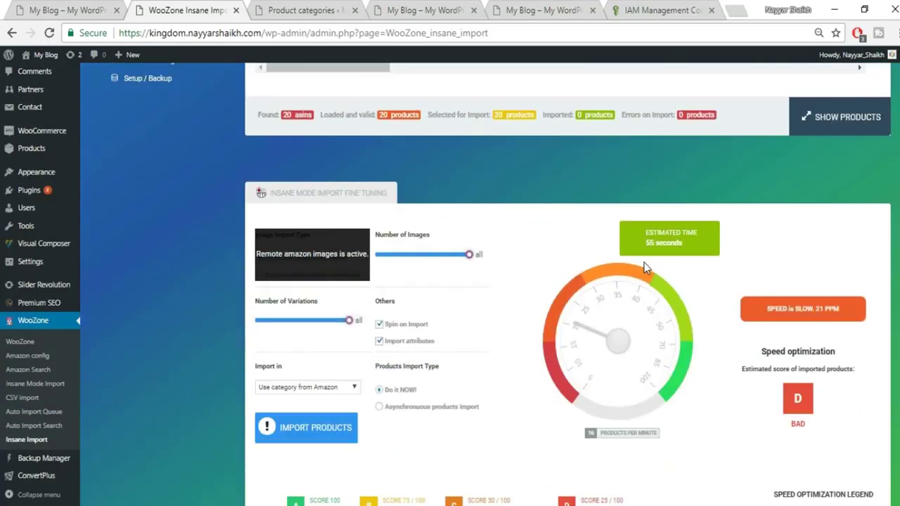
scroll(691, 310, down, 1)
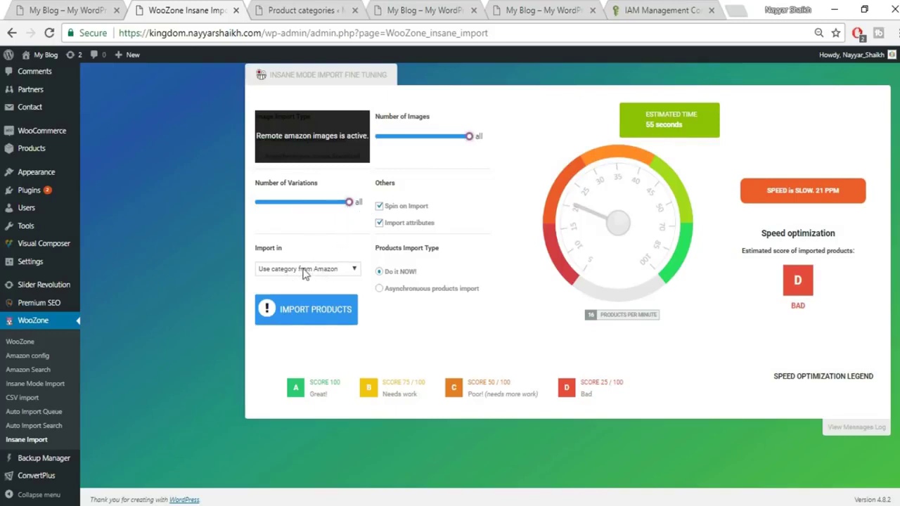
- Set the import destination category to SHIRTS and turn off Spin on Import
click(350, 272)
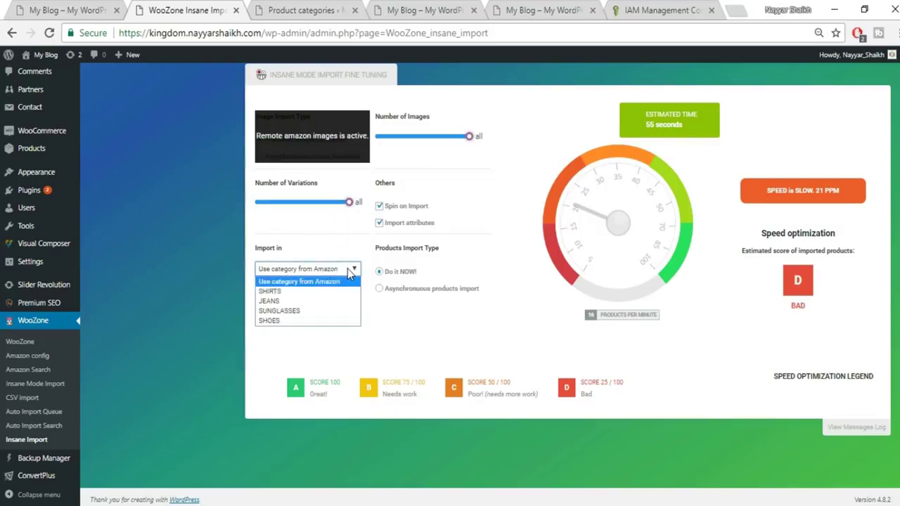
click(320, 284)
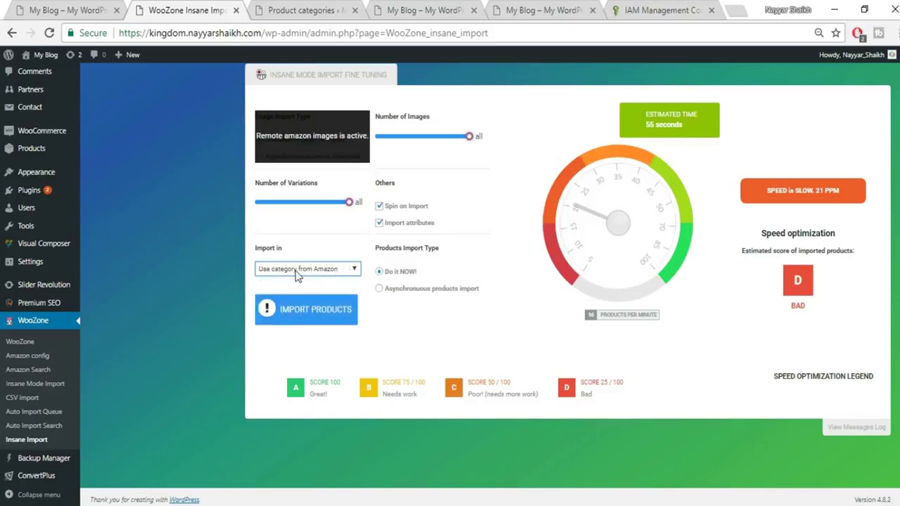
click(321, 271)
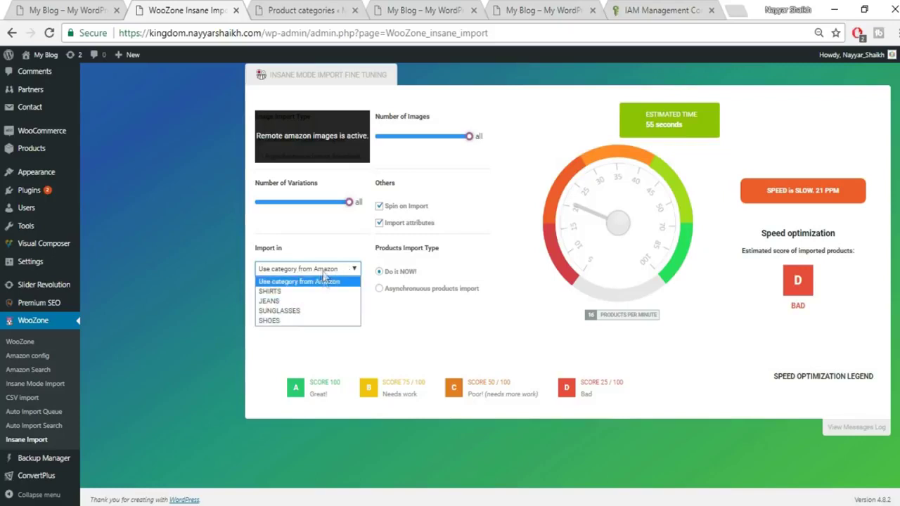
click(278, 294)
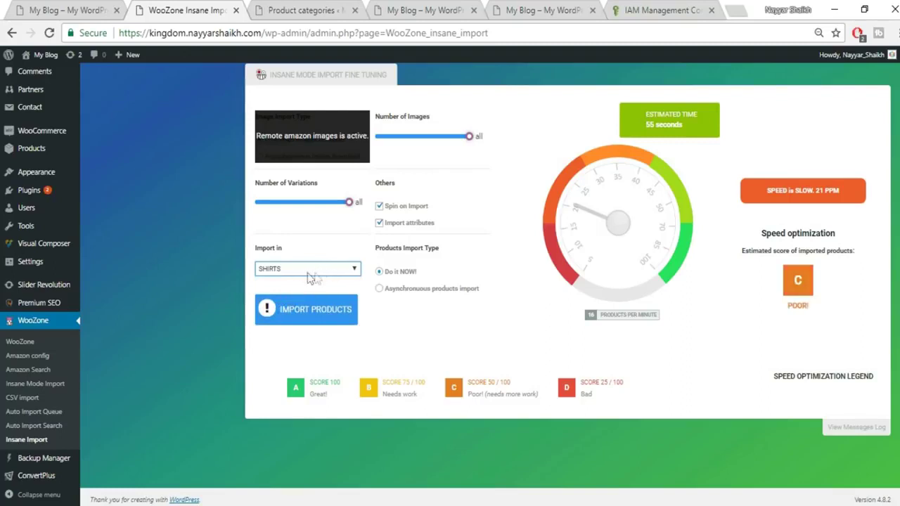
click(415, 208)
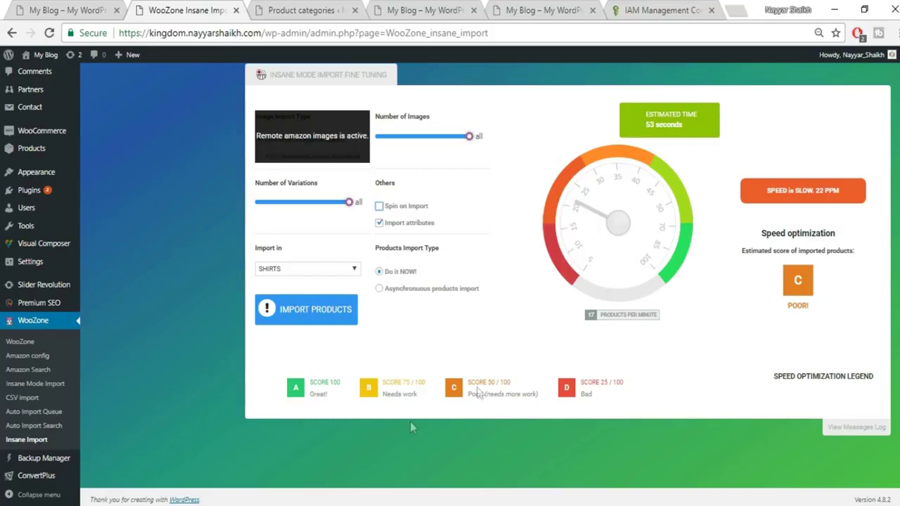
- Import the 20 selected shirts and close the finished 44-second progress box
click(345, 318)
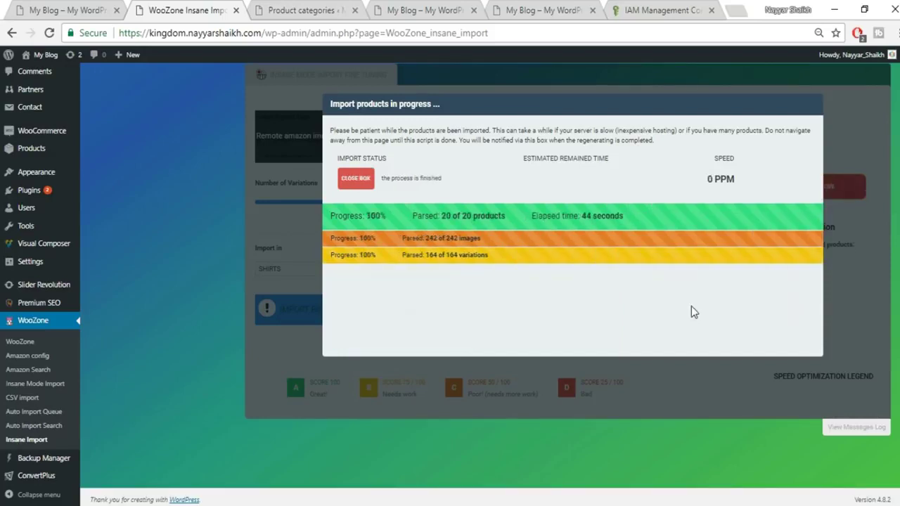
drag(582, 218, 593, 217)
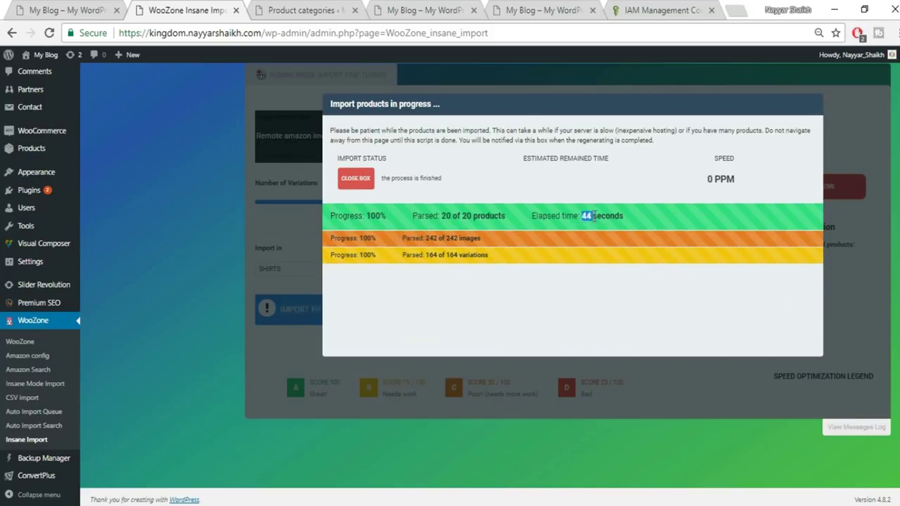
click(355, 180)
scroll(612, 344, up, 10)
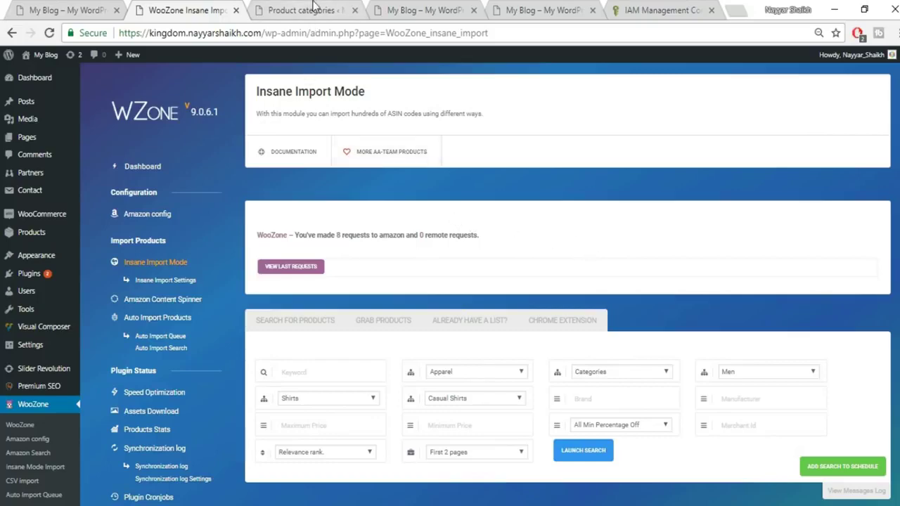
- Go to Appearance > Menus from the product categories admin tab
click(415, 10)
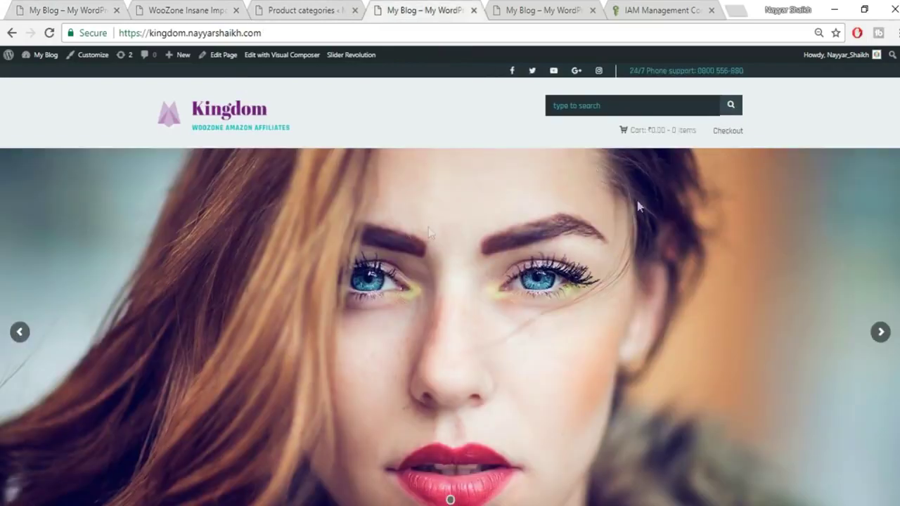
click(303, 9)
scroll(35, 274, down, 1)
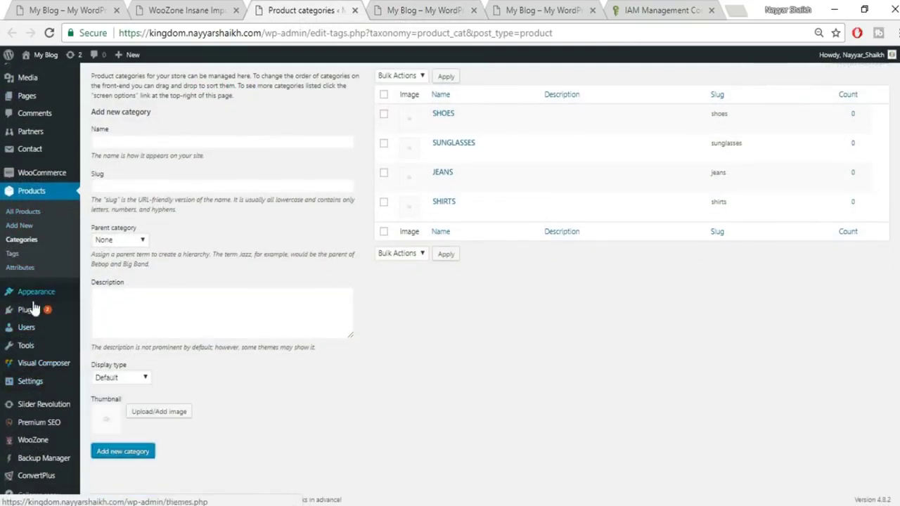
mouse_move(25, 301)
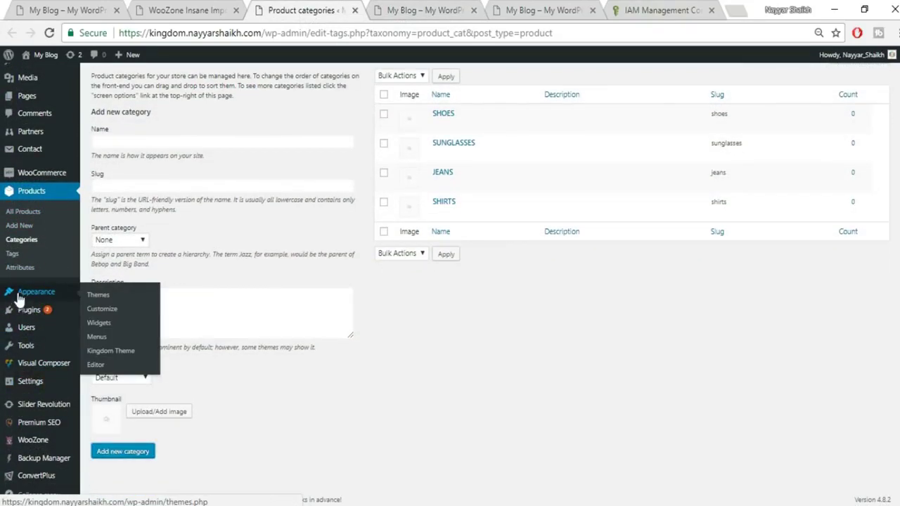
click(118, 340)
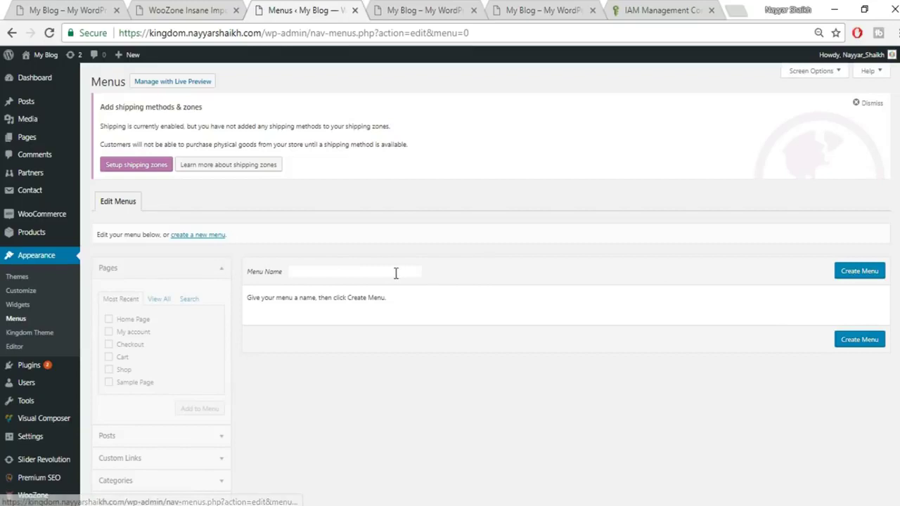
- Create a new menu named 'Main Menu' and expand the Categories box
click(386, 274)
text(mAI)
click(327, 307)
click(860, 276)
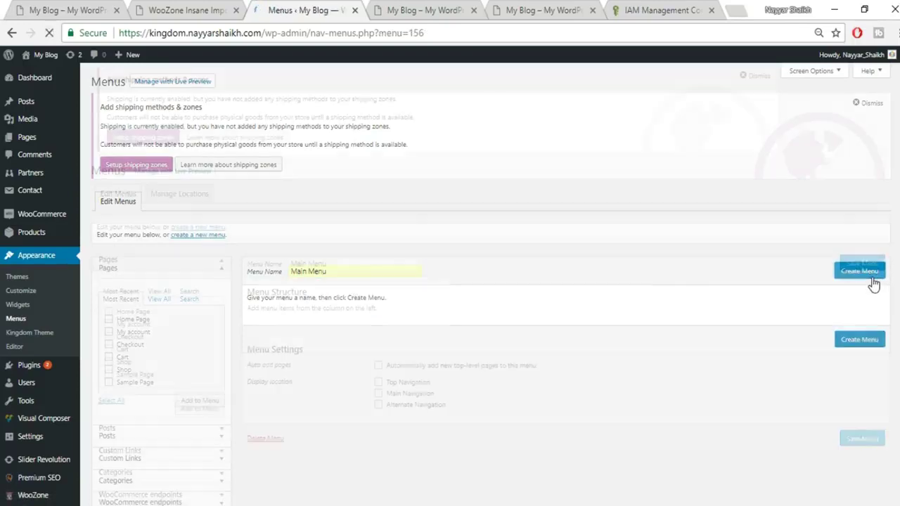
scroll(126, 299, down, 1)
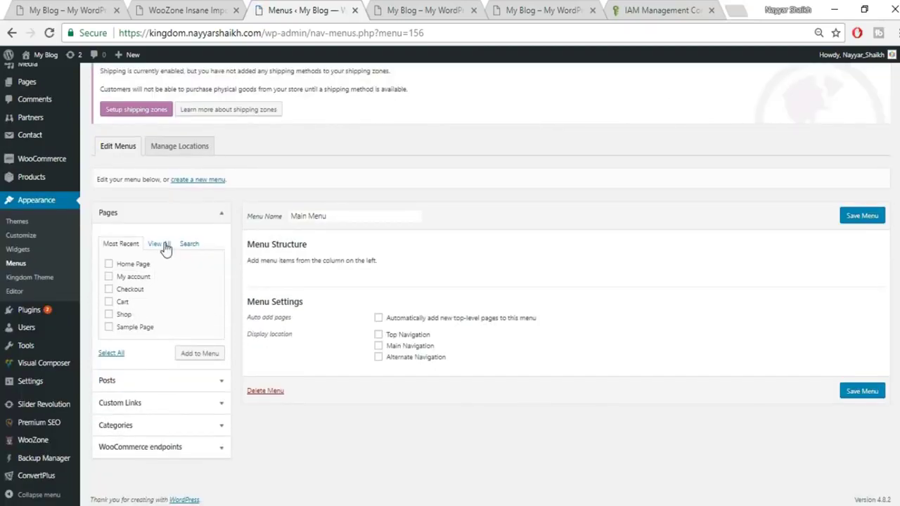
click(182, 432)
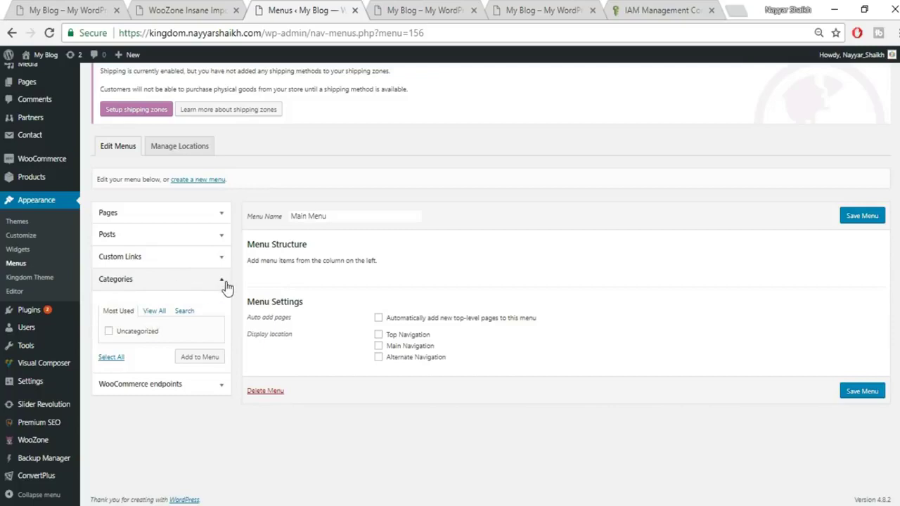
scroll(345, 311, up, 2)
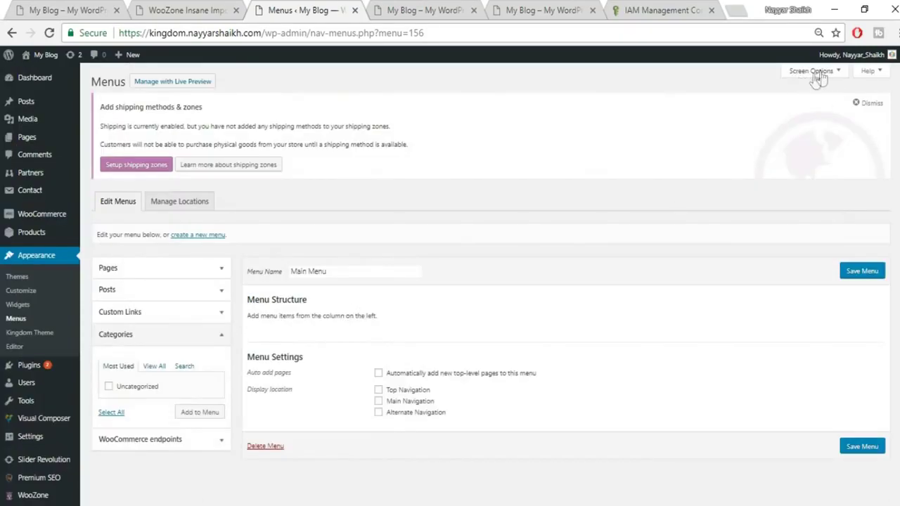
- Enable Product categories in Screen Options and add JEANS, SHIRTS, SHOES and SUNGLASSES to Main Menu
click(833, 74)
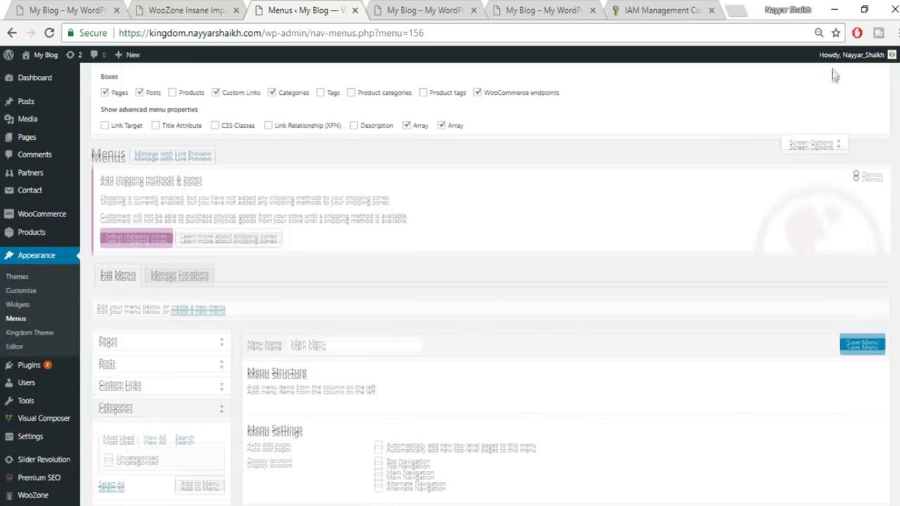
click(366, 96)
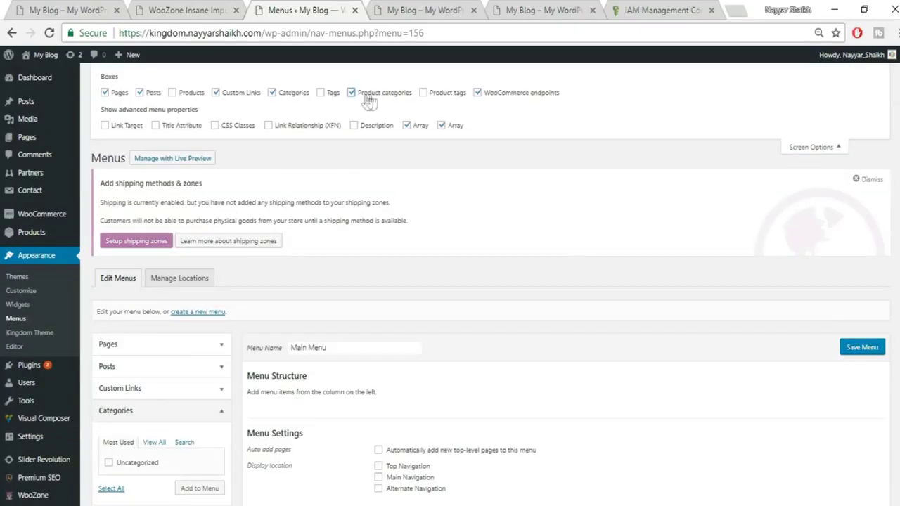
click(835, 147)
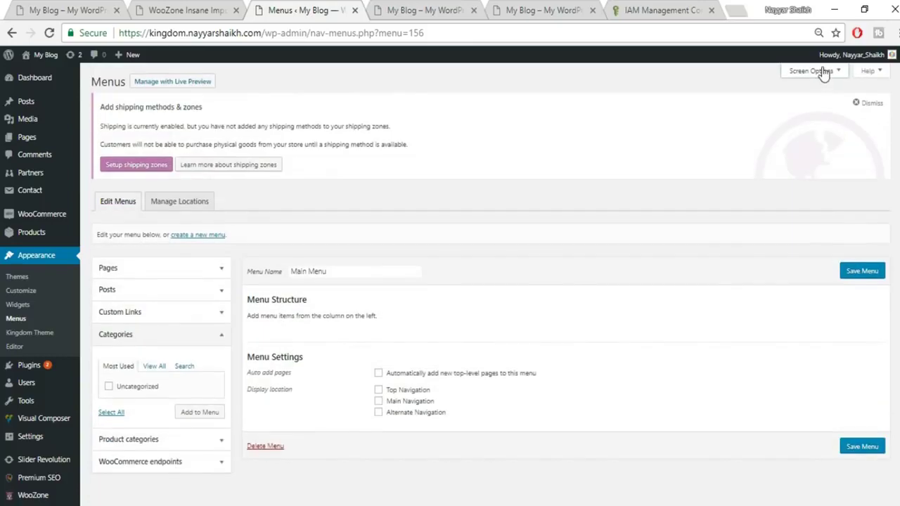
scroll(130, 418, down, 2)
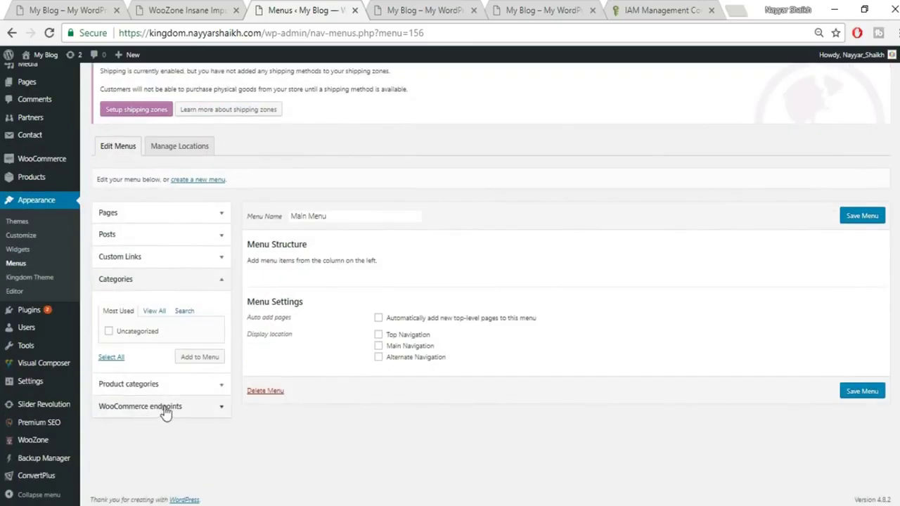
click(147, 386)
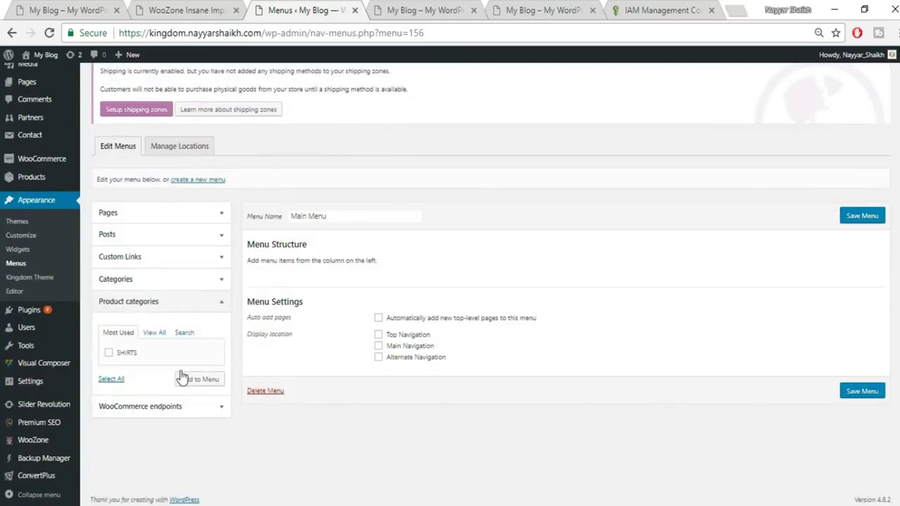
click(151, 334)
click(125, 354)
click(128, 391)
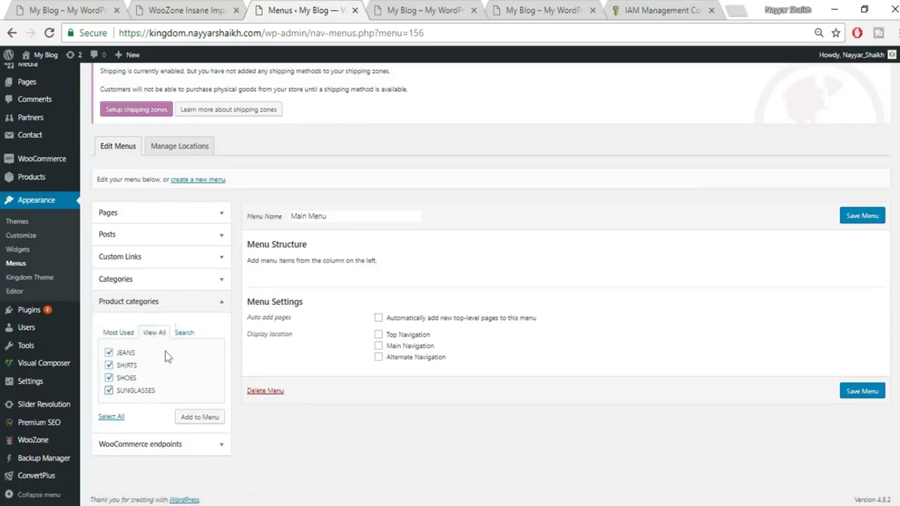
click(197, 419)
- Glance at the storefront and import tabs, then return to the menu editor's Pages box
click(17, 8)
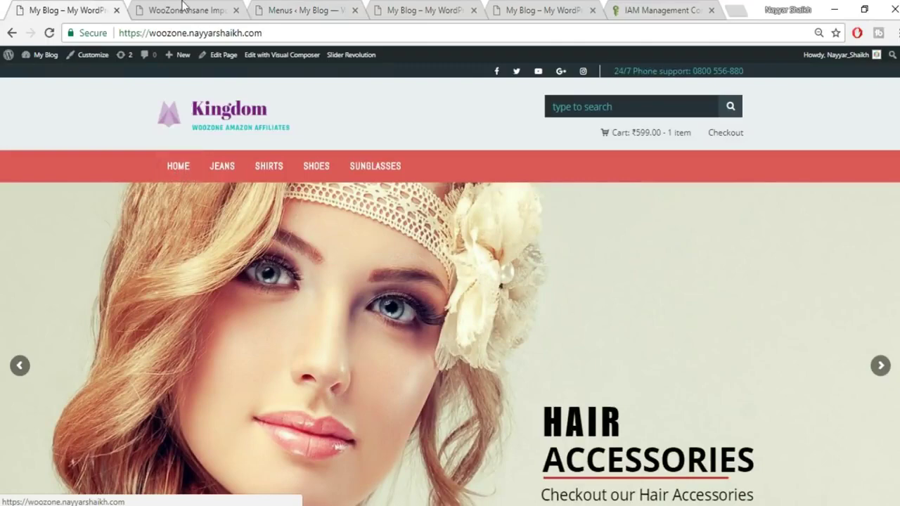
click(182, 10)
click(397, 8)
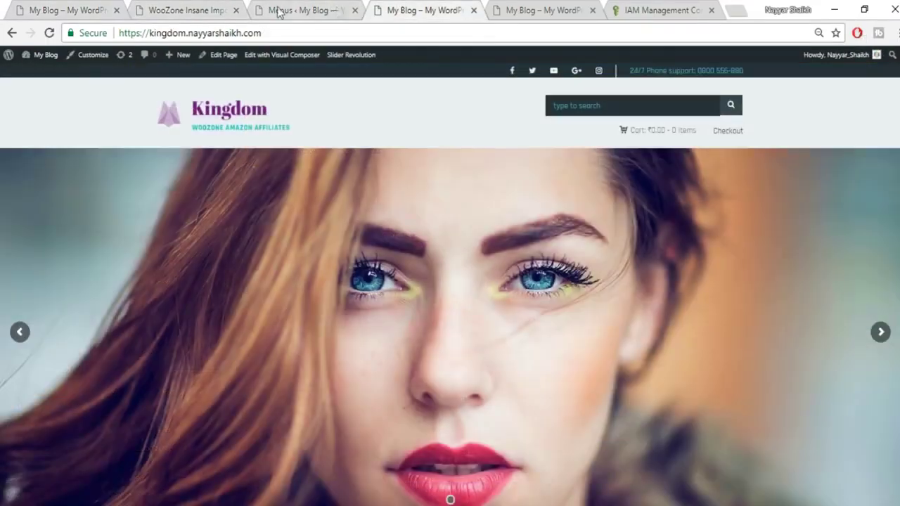
click(335, 10)
click(182, 219)
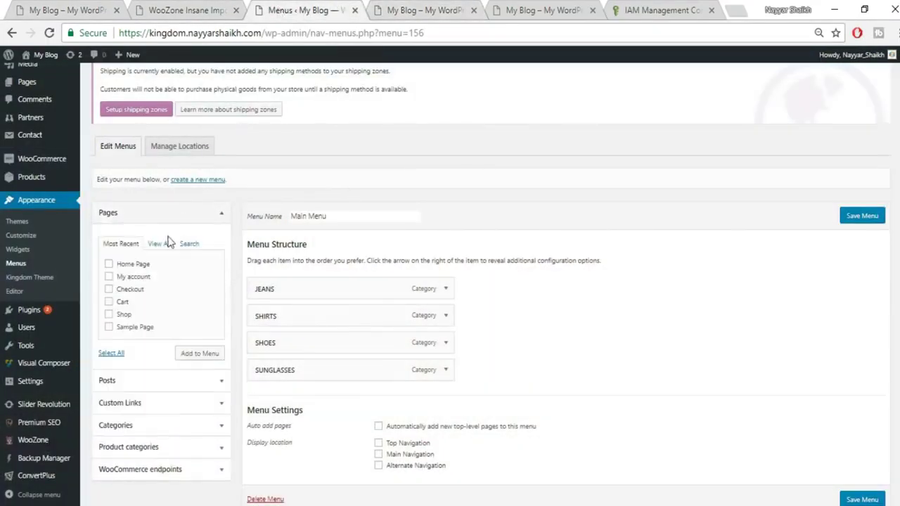
- Add Home Page to the menu, move it to the top, and relabel it HOME
click(134, 265)
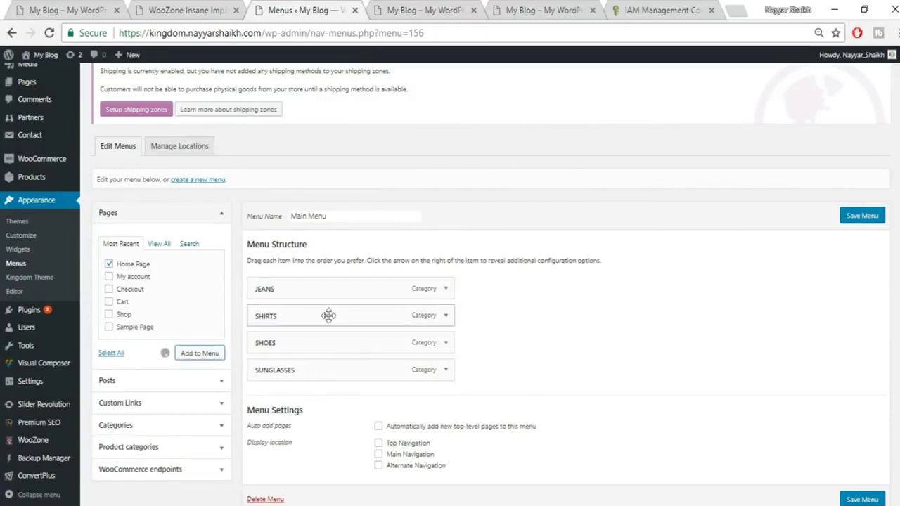
drag(304, 395, 295, 273)
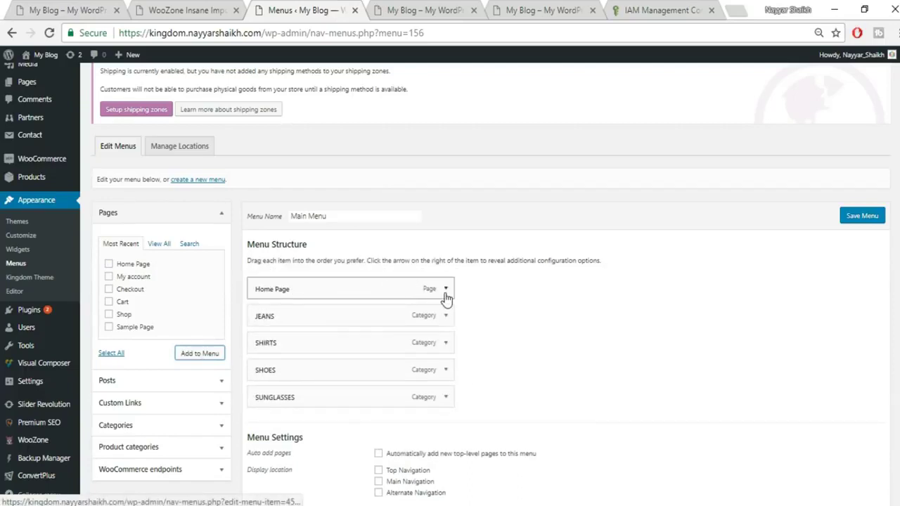
click(446, 289)
click(303, 325)
key(ctrl+a)
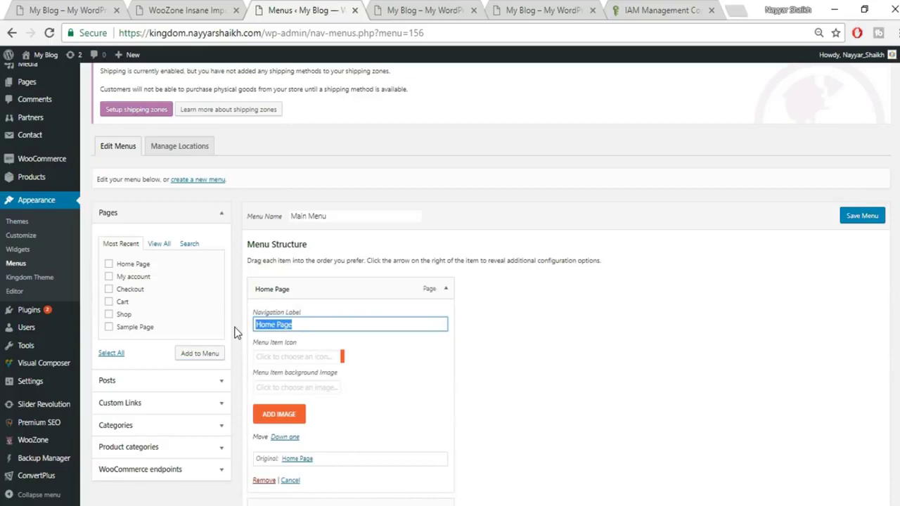
text(HOME)
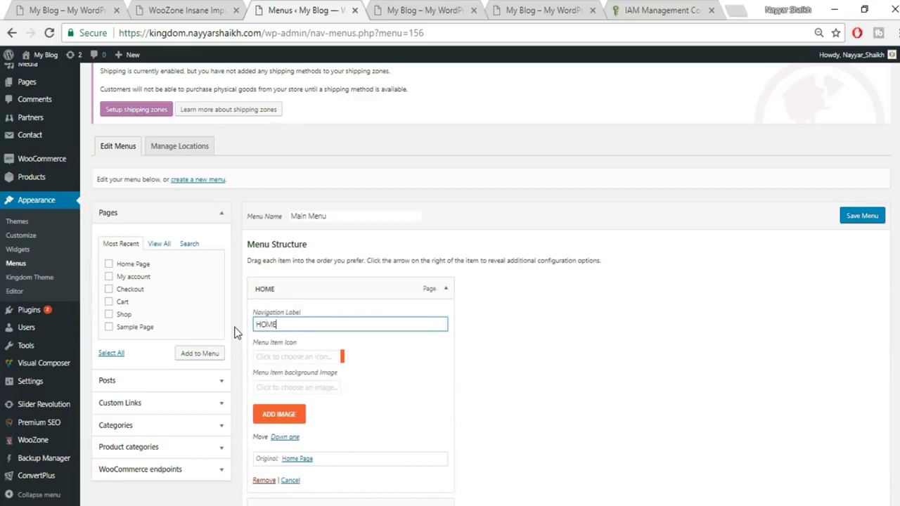
click(445, 289)
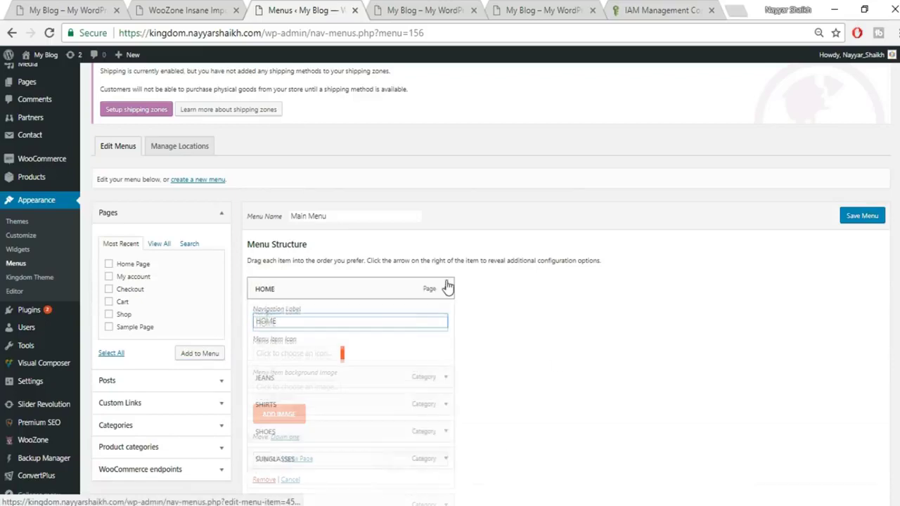
- Assign Main Menu to Main Navigation and save it
scroll(605, 310, down, 1)
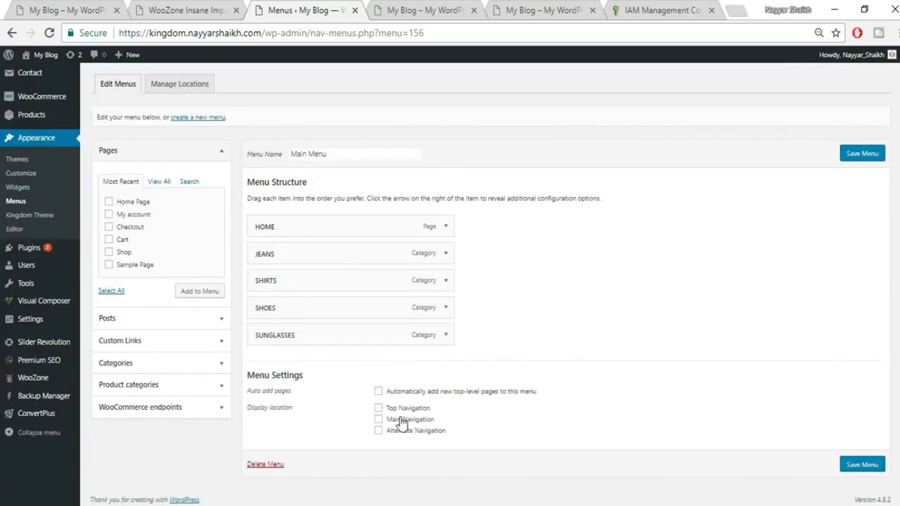
click(379, 420)
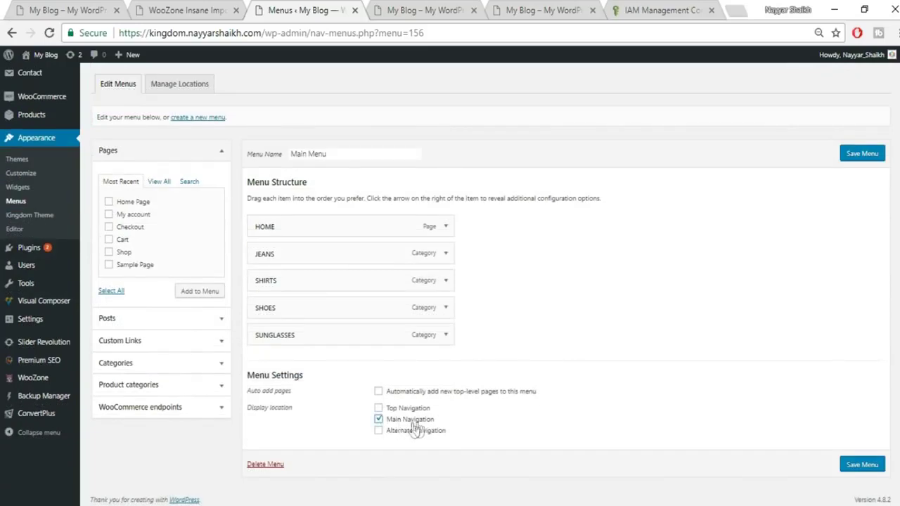
click(868, 467)
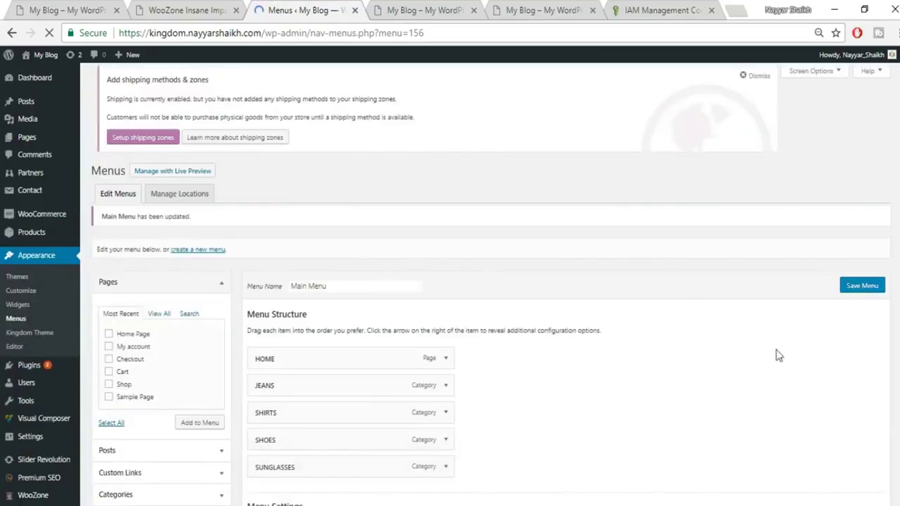
click(434, 10)
click(49, 31)
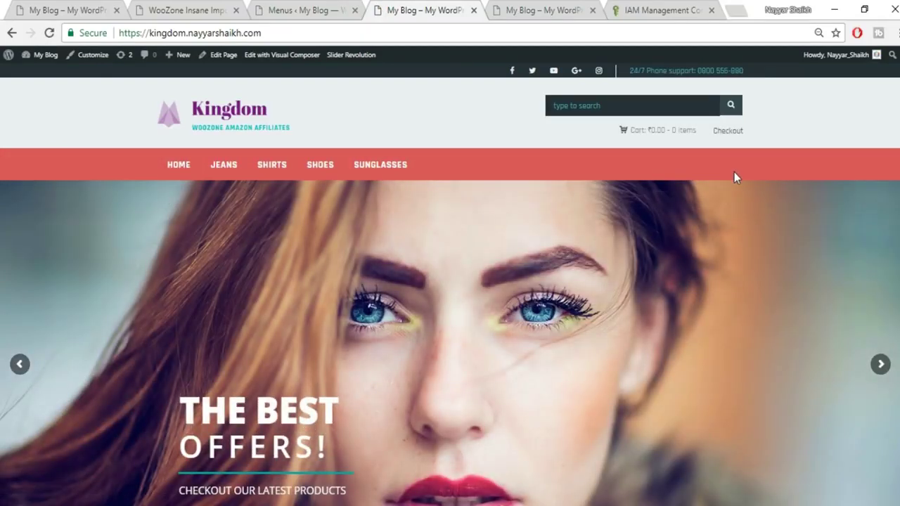
scroll(734, 172, down, 4)
scroll(734, 172, up, 4)
click(274, 171)
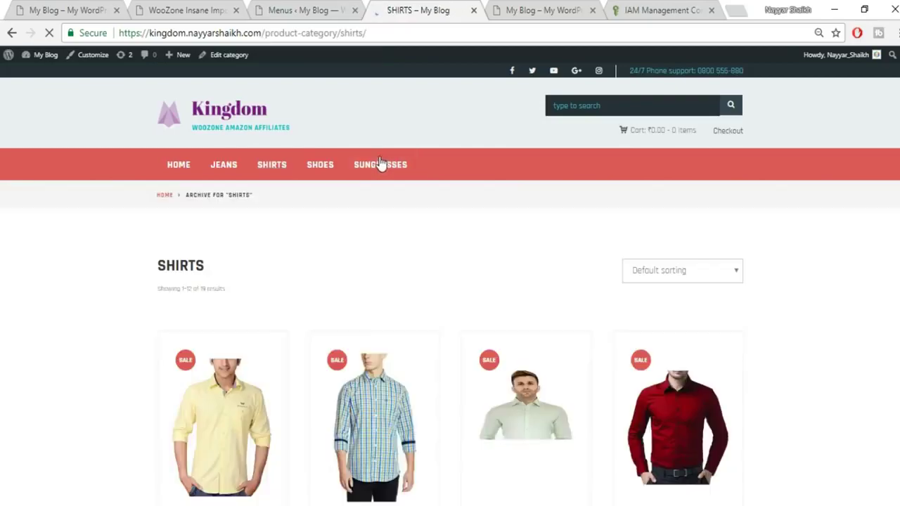
scroll(800, 228, down, 7)
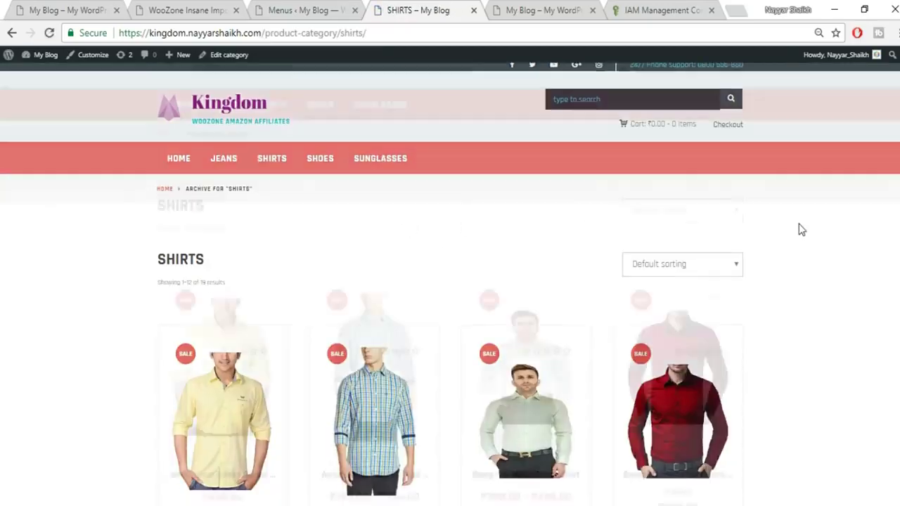
scroll(800, 225, down, 10)
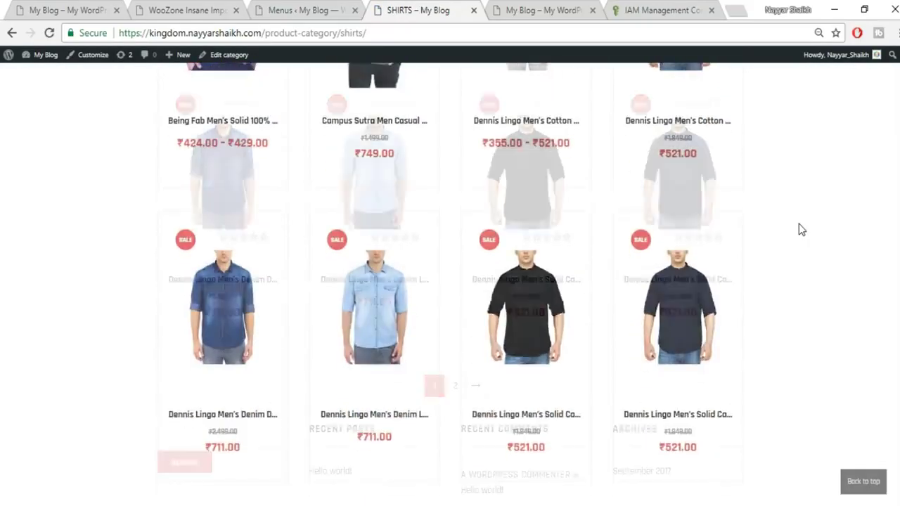
scroll(800, 225, up, 4)
scroll(799, 230, up, 2)
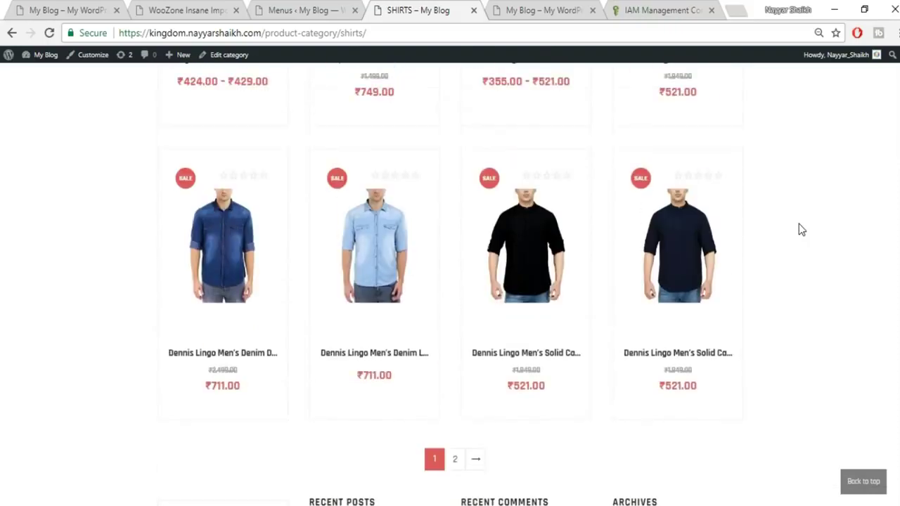
scroll(807, 251, up, 2)
scroll(811, 252, up, 8)
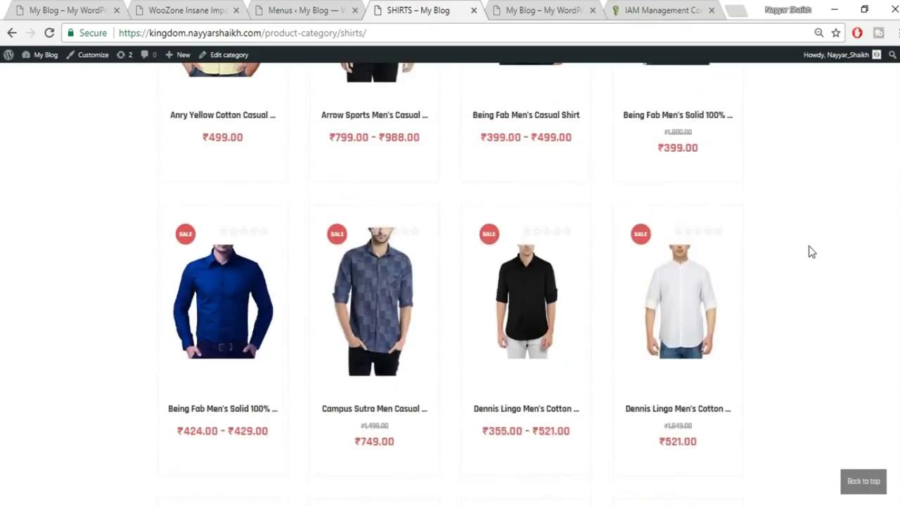
scroll(810, 251, up, 2)
scroll(810, 252, down, 2)
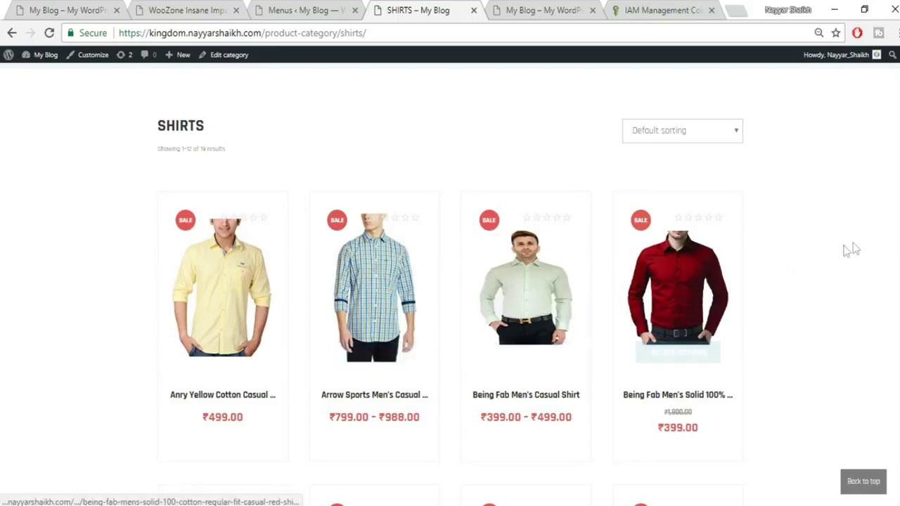
scroll(843, 248, up, 2)
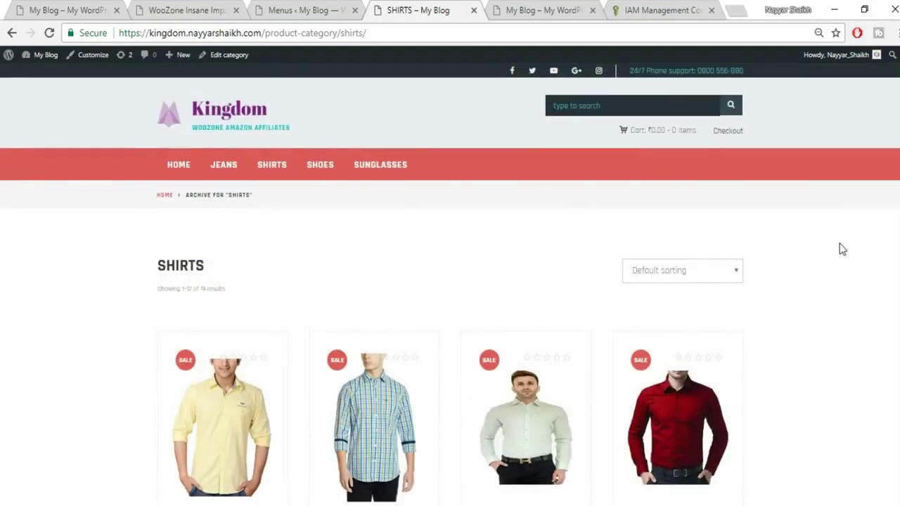
click(317, 11)
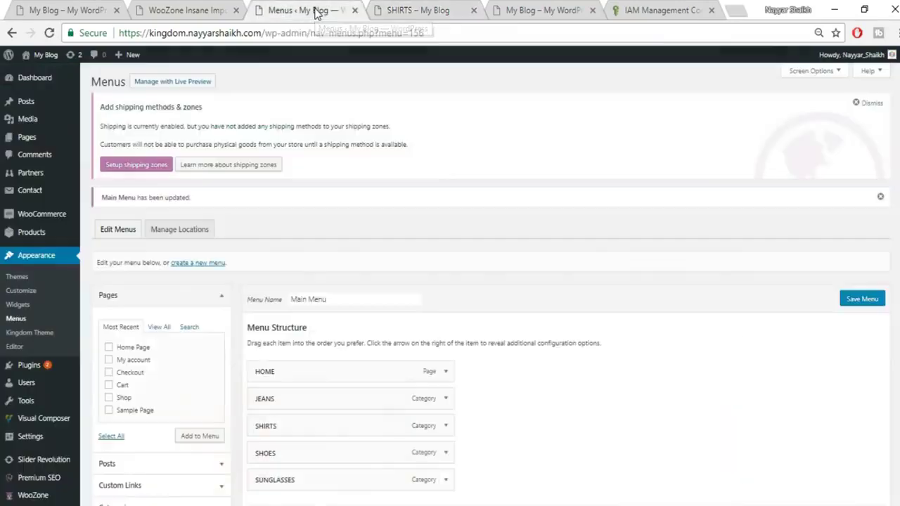
click(391, 7)
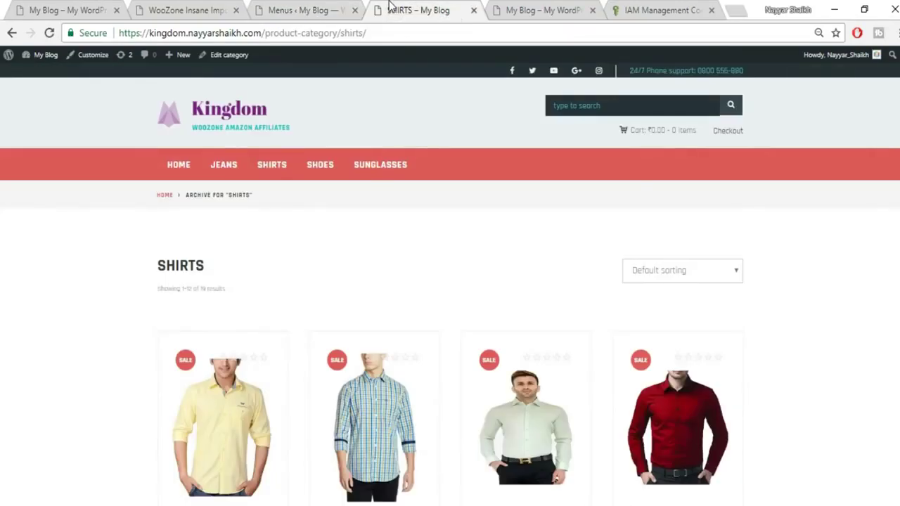
- Change the Insane Import browse node from Casual Shirts to Jeans under Apparel > Men
click(217, 12)
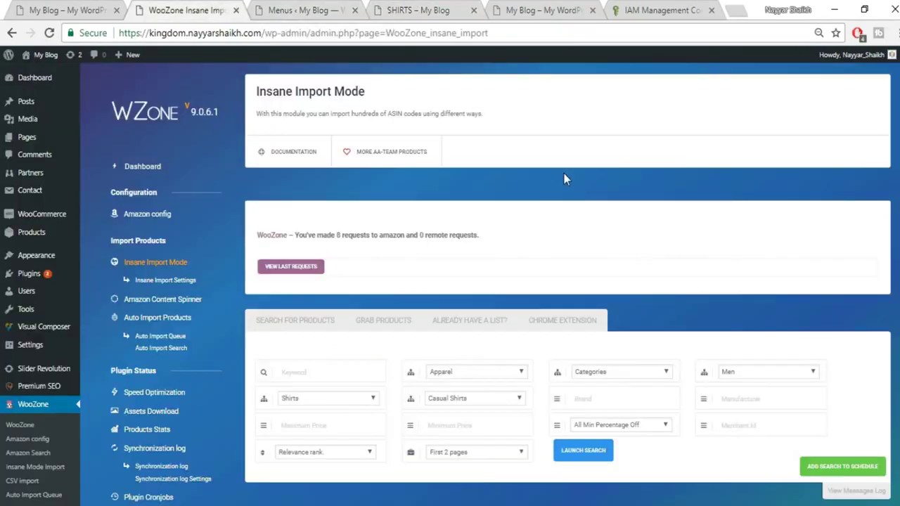
scroll(562, 177, down, 2)
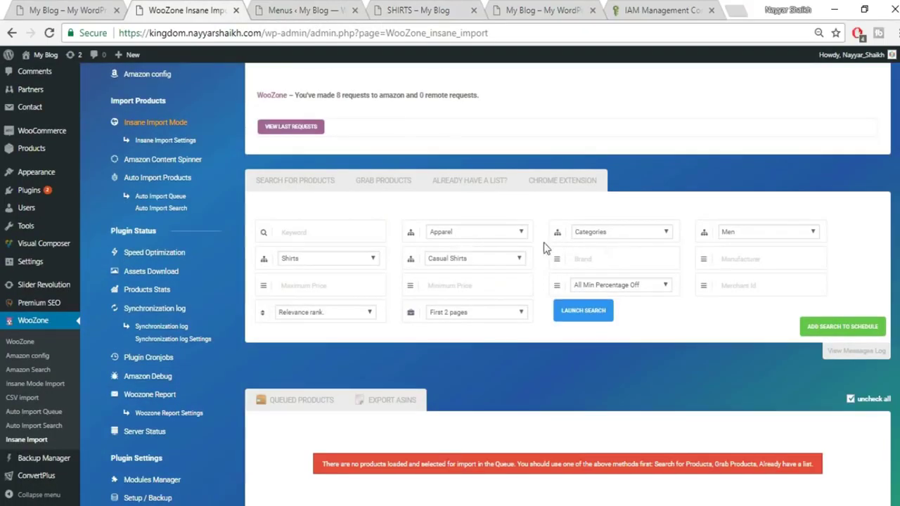
click(318, 262)
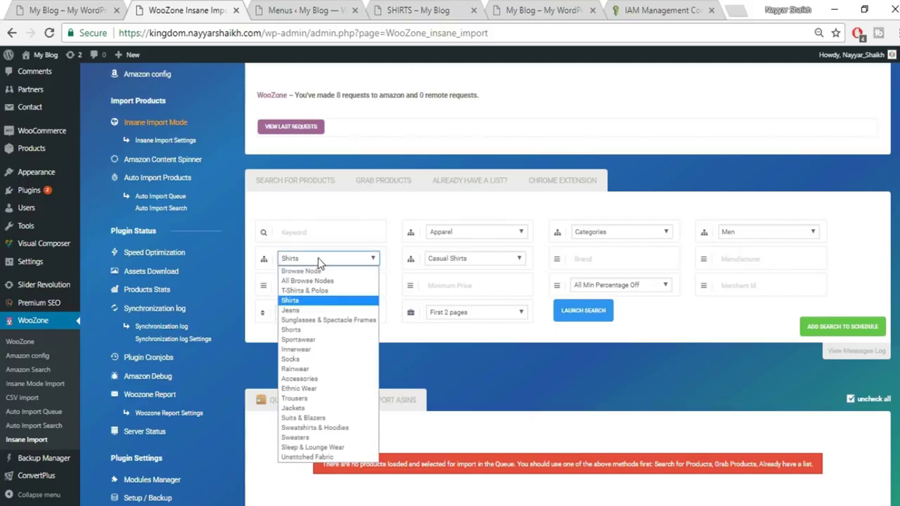
click(319, 311)
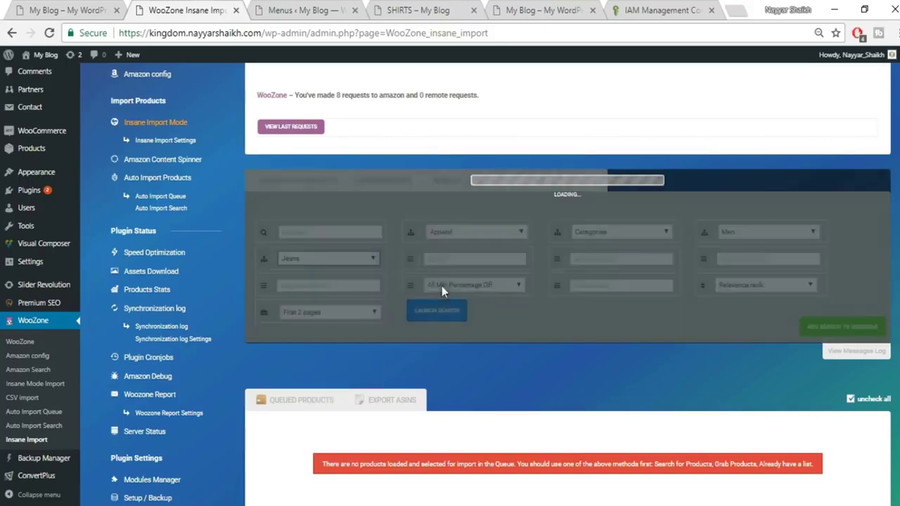
click(490, 256)
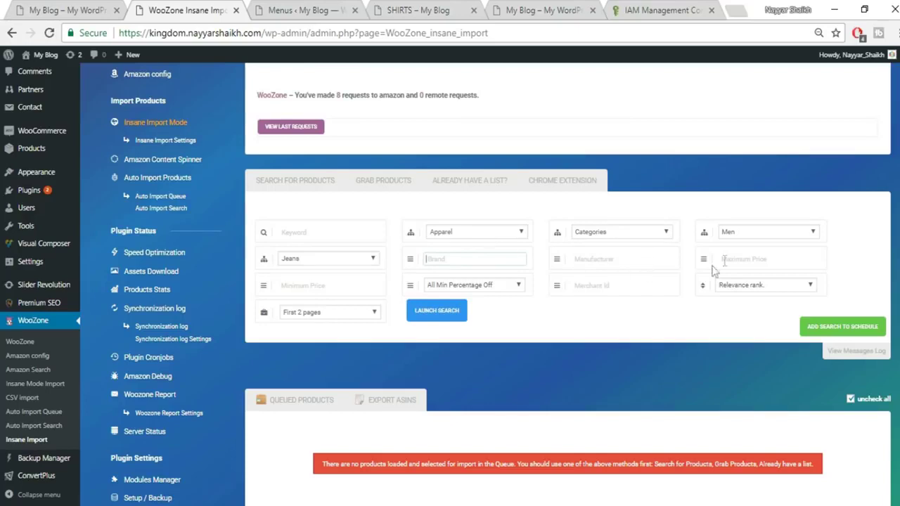
- Keep the first 2 pages and run the Amazon search for men's jeans
click(342, 315)
click(312, 345)
click(446, 317)
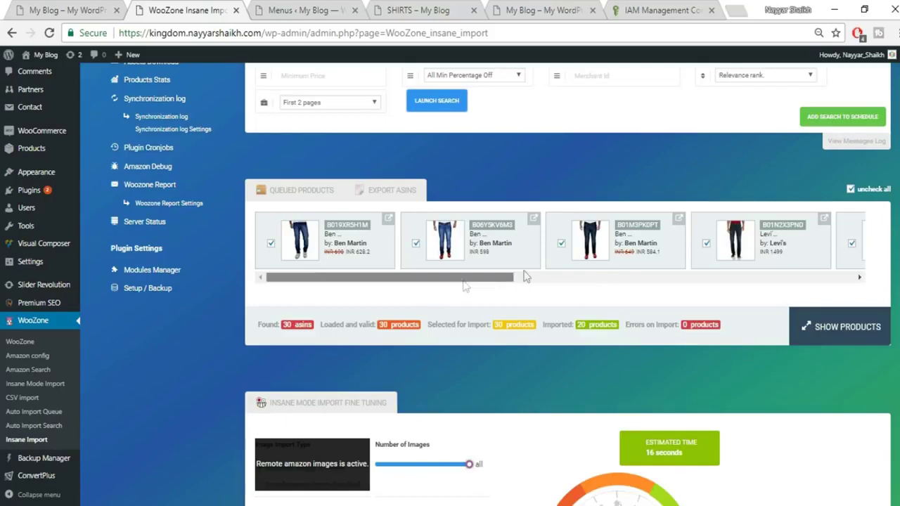
drag(524, 276, 405, 309)
scroll(552, 318, down, 4)
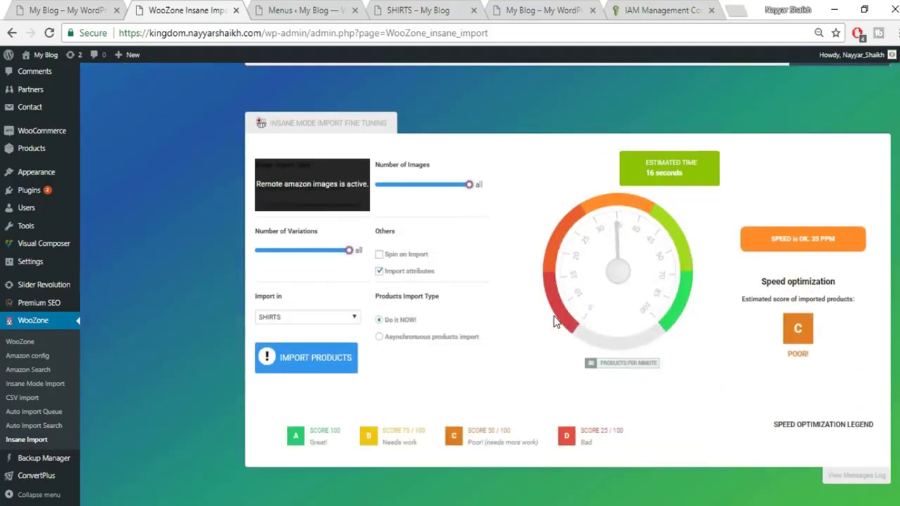
- Import the 10 jeans into the JEANS category and close the finished dialog
click(333, 321)
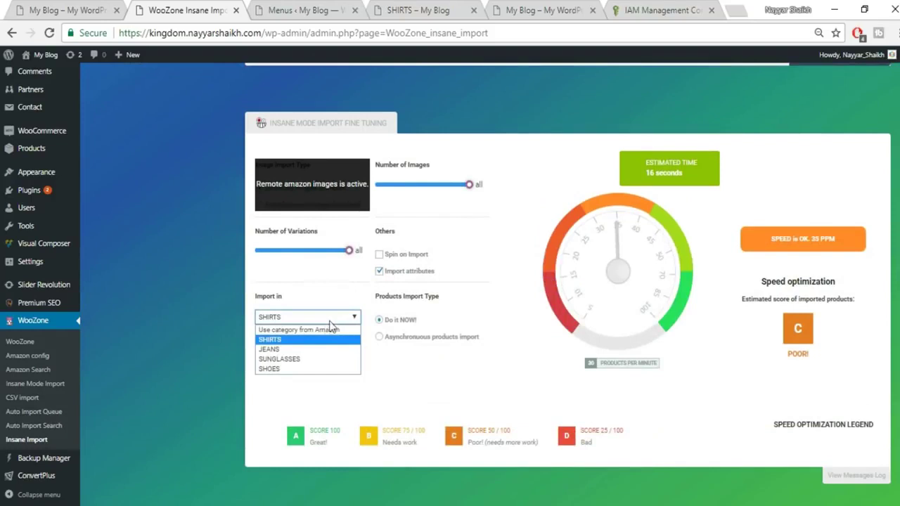
click(309, 349)
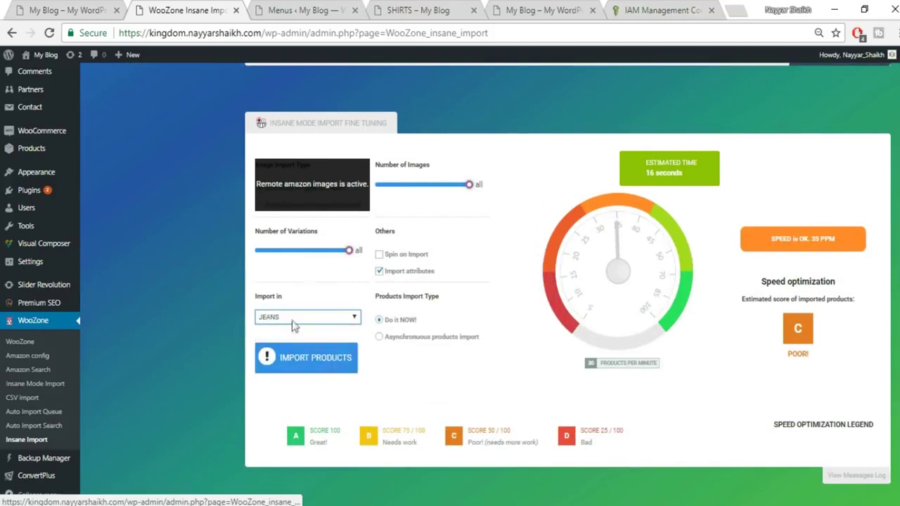
click(316, 371)
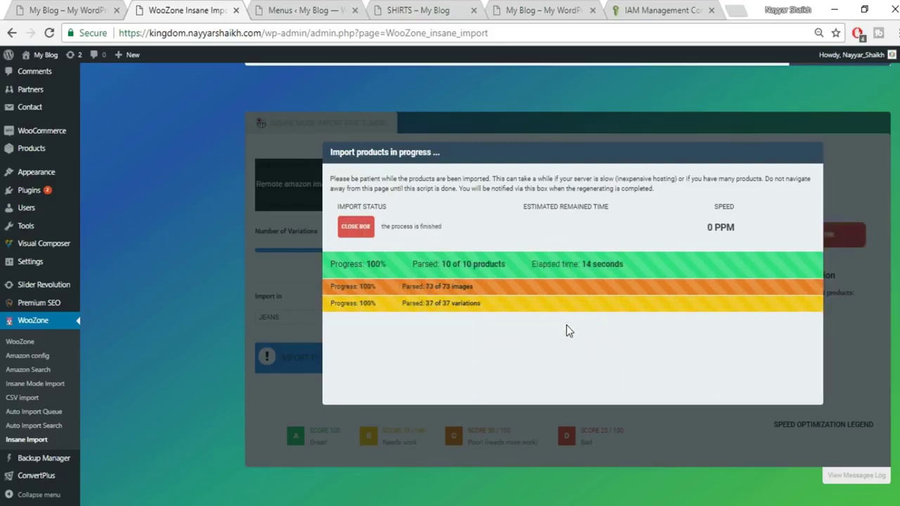
click(356, 227)
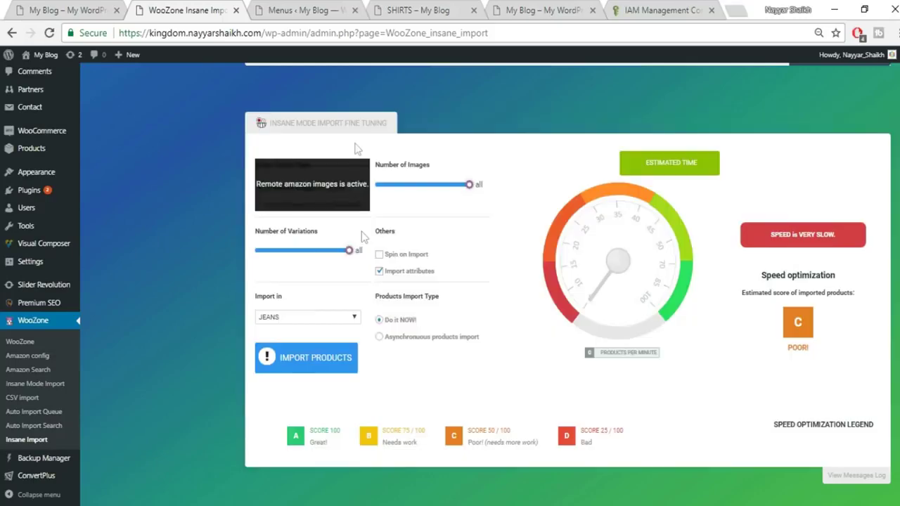
click(306, 10)
click(410, 8)
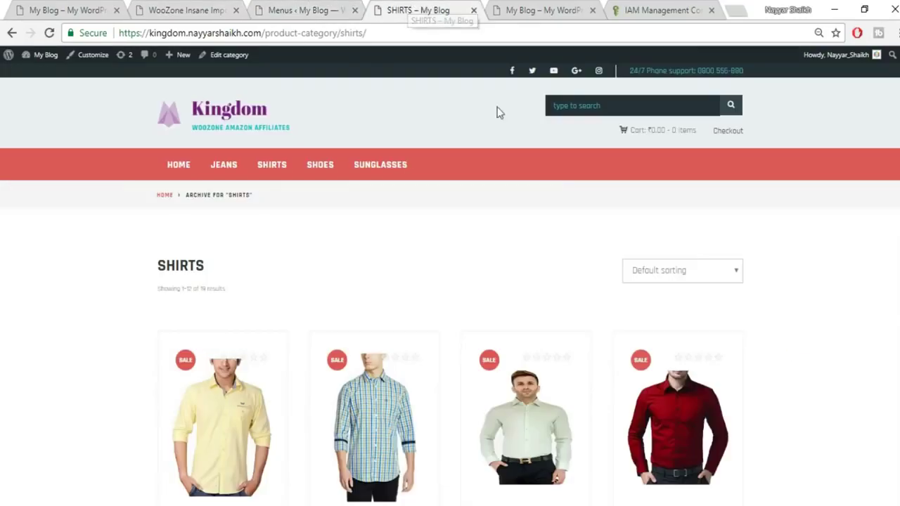
click(216, 166)
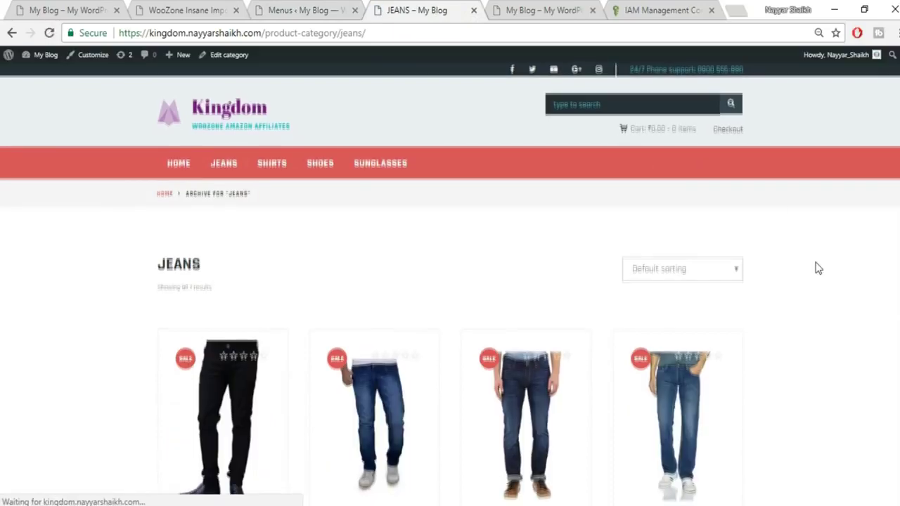
scroll(817, 267, down, 5)
scroll(816, 270, down, 6)
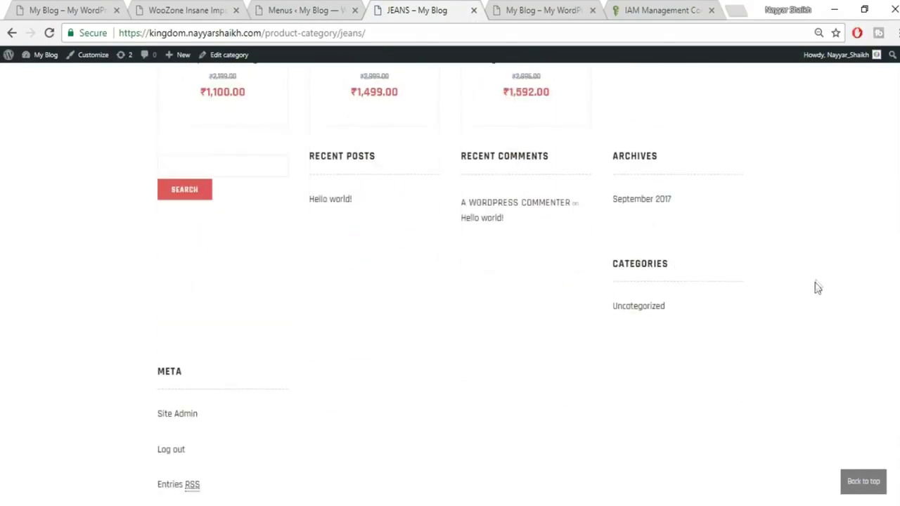
scroll(816, 285, up, 5)
scroll(817, 289, up, 4)
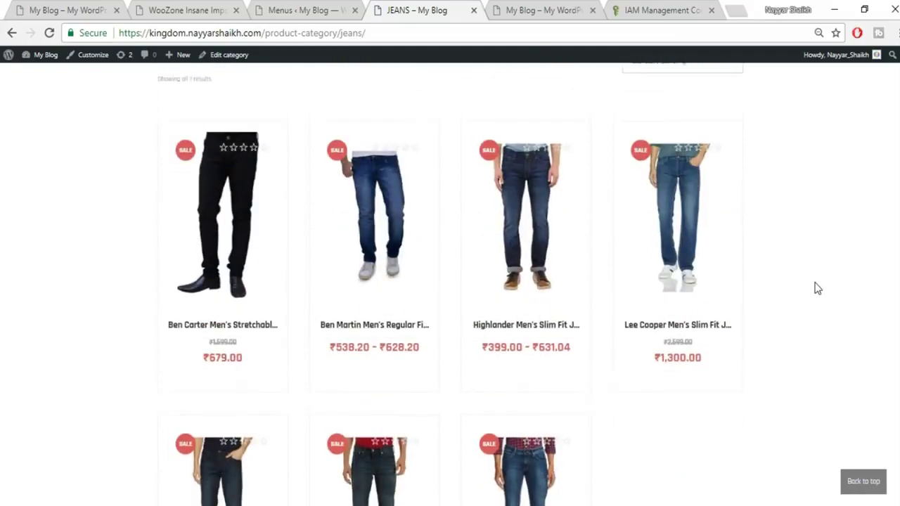
scroll(416, 307, down, 4)
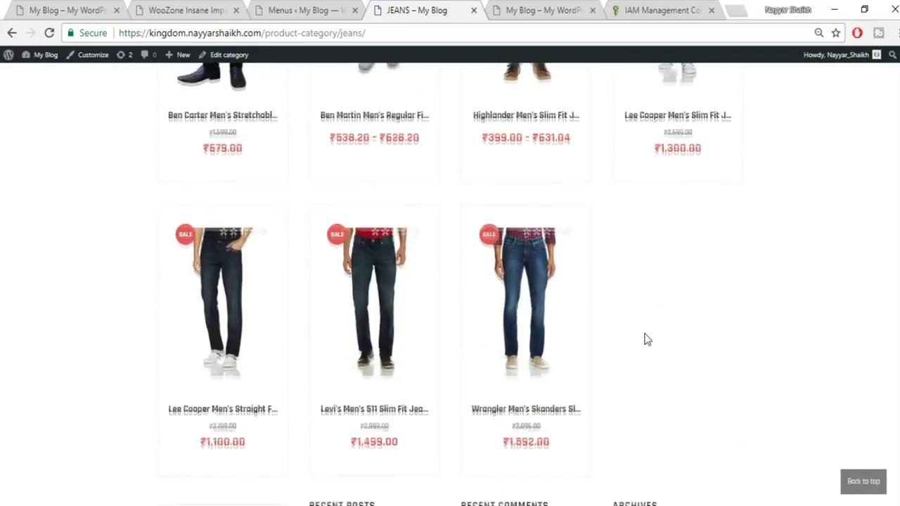
scroll(644, 340, up, 4)
mouse_move(646, 340)
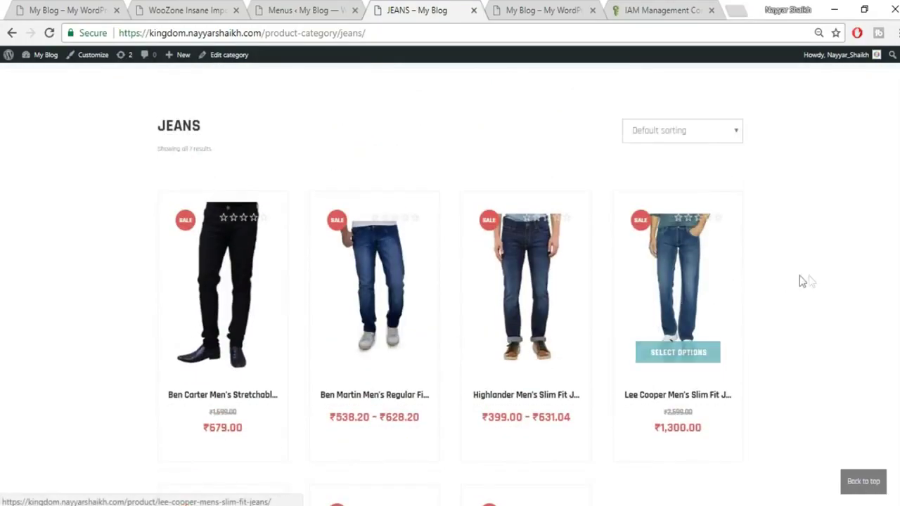
scroll(808, 280, up, 2)
scroll(809, 281, down, 6)
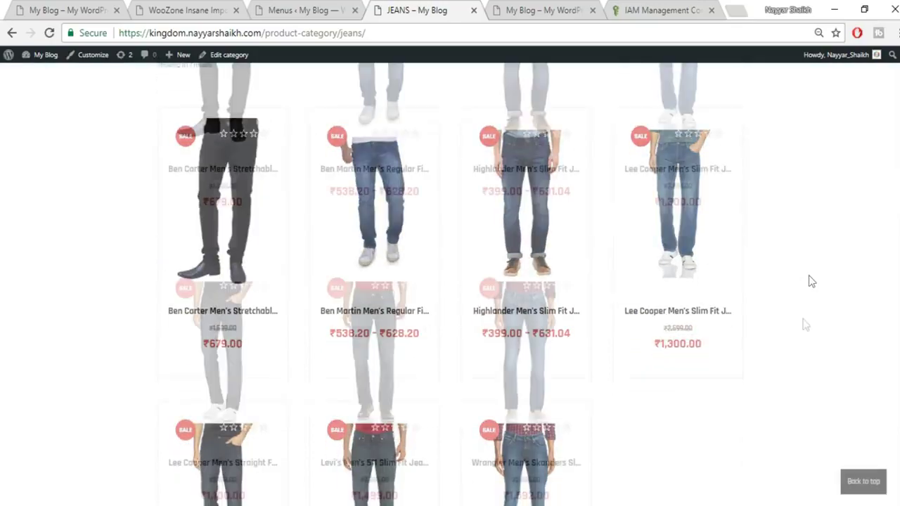
scroll(804, 341, up, 7)
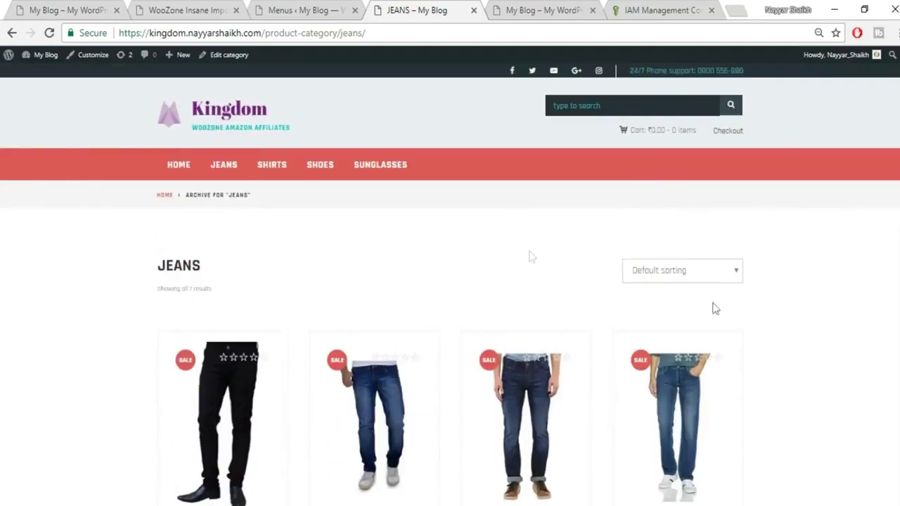
click(338, 174)
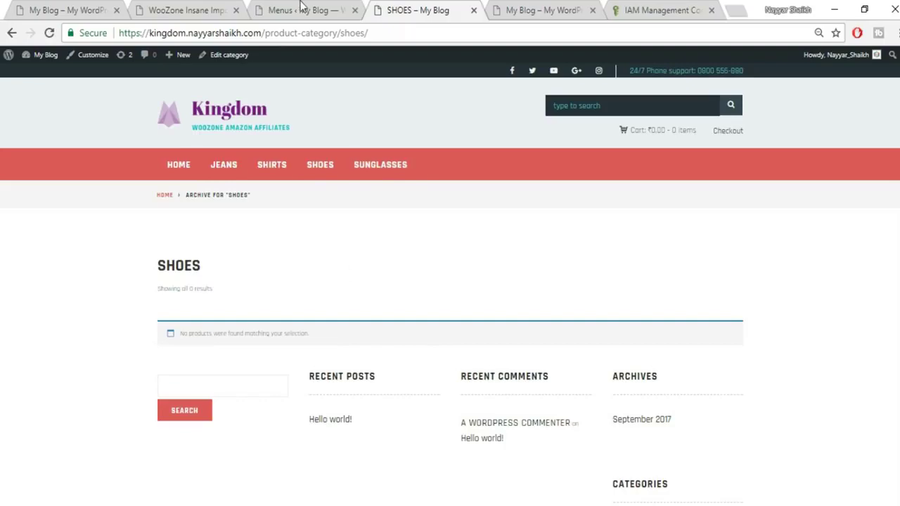
click(145, 10)
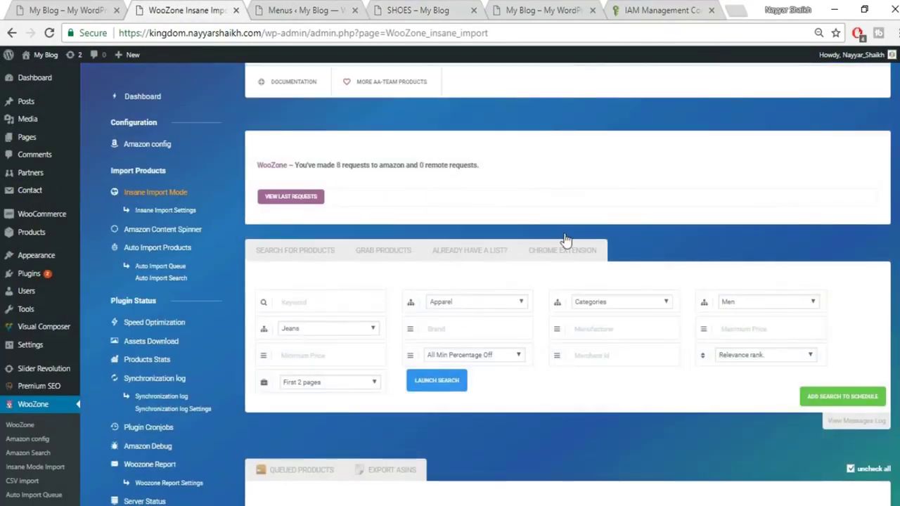
- Switch the browse node to Sunglasses & Spectacle Frames, keep first 2 pages, and search
scroll(566, 241, down, 1)
click(349, 264)
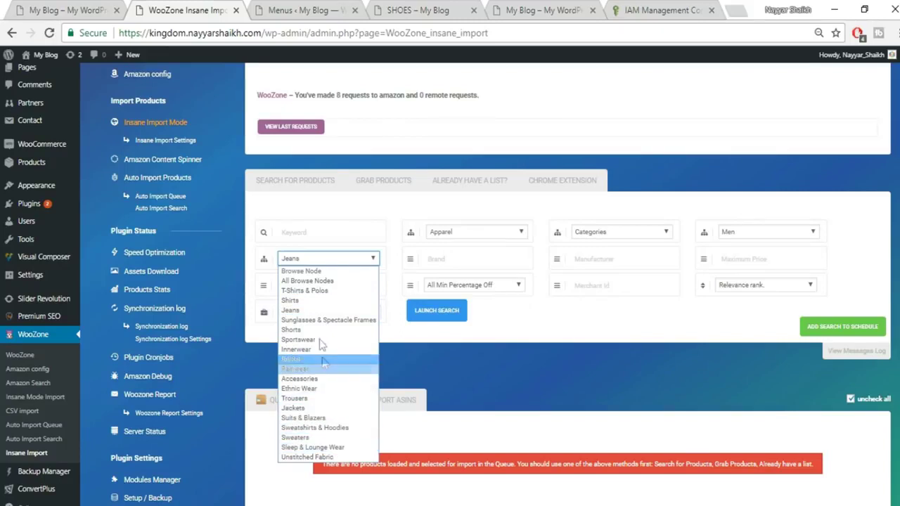
click(328, 321)
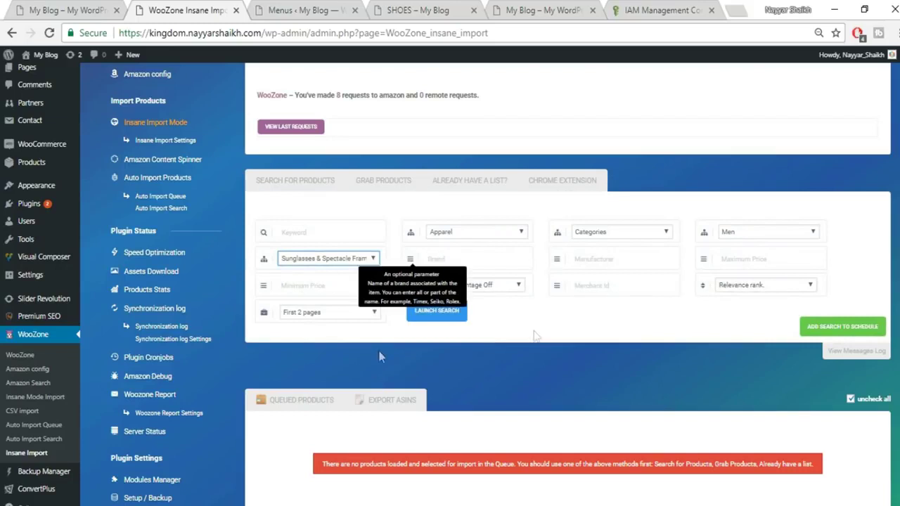
click(325, 314)
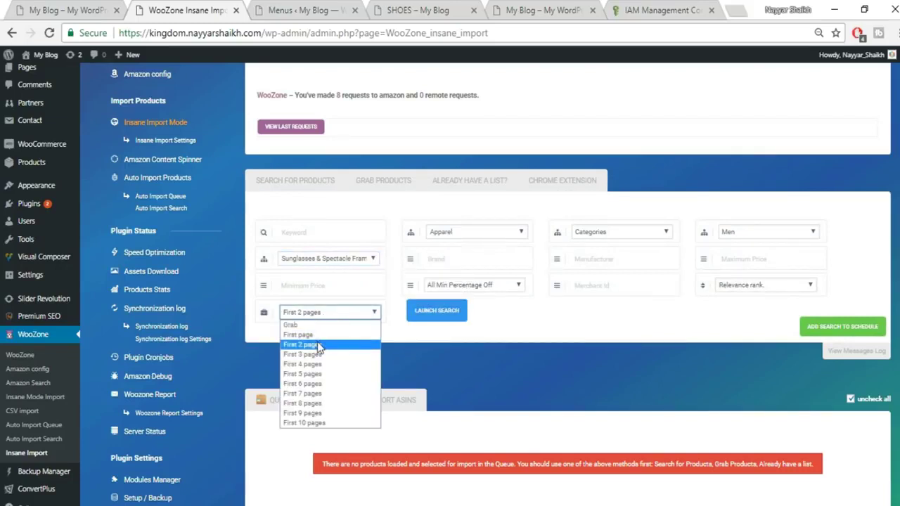
click(318, 346)
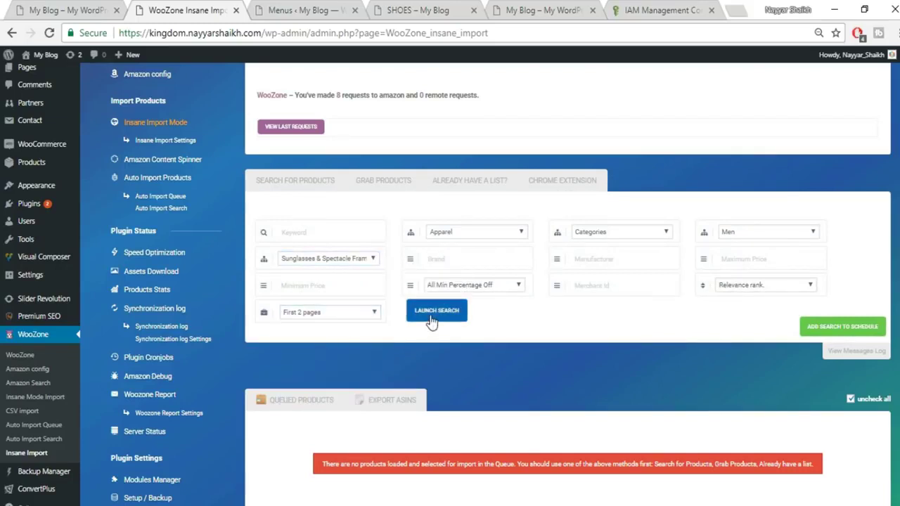
click(432, 313)
scroll(704, 356, down, 1)
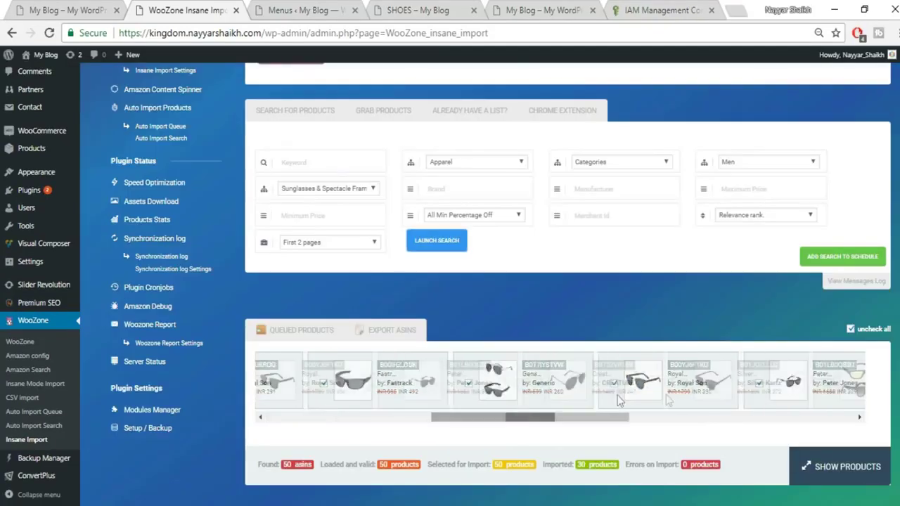
scroll(891, 390, down, 5)
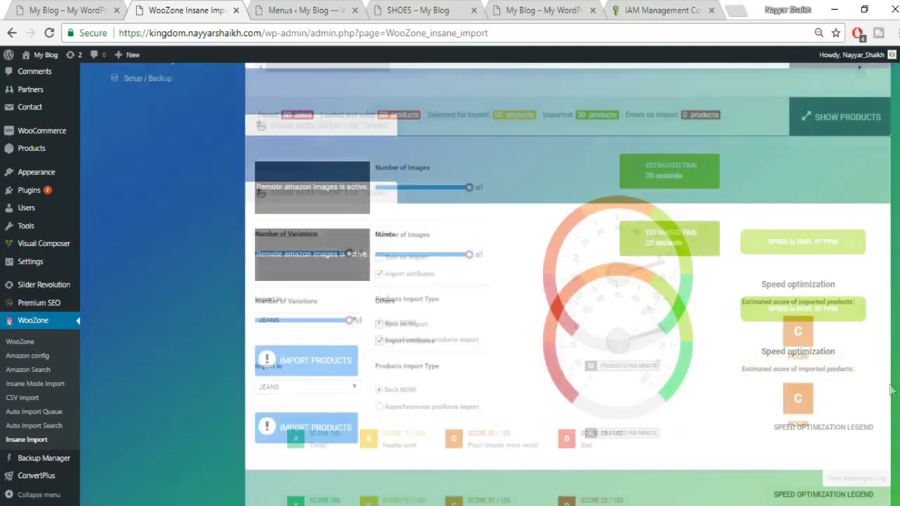
- Import the 20 sunglasses into the SUNGLASSES category and close the finished dialog
click(307, 271)
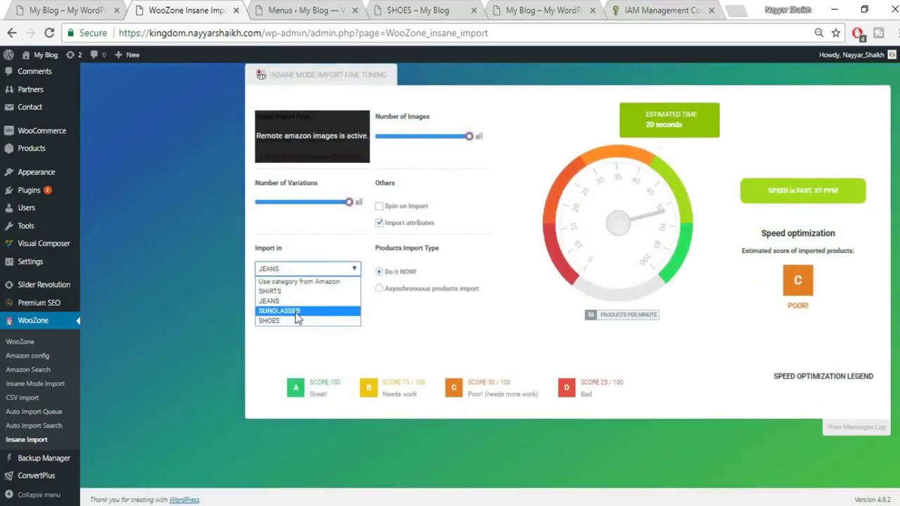
click(296, 318)
scroll(373, 383, up, 1)
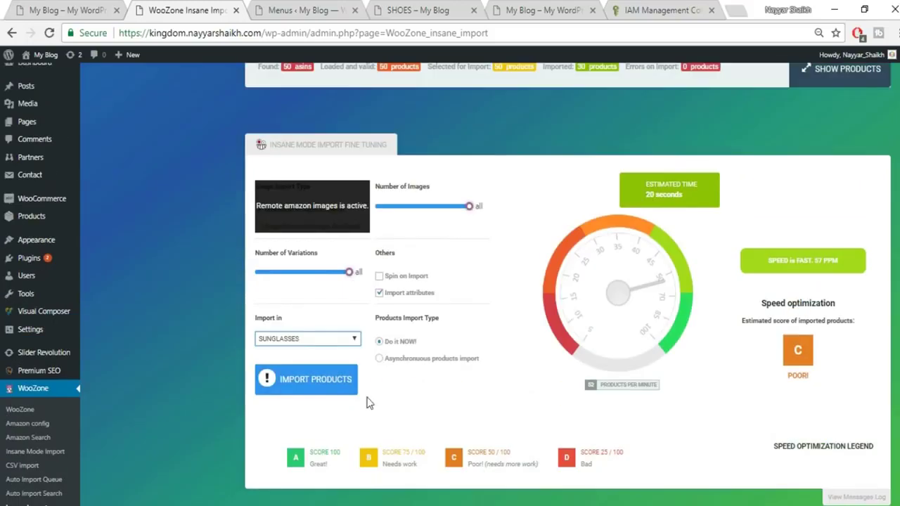
click(327, 385)
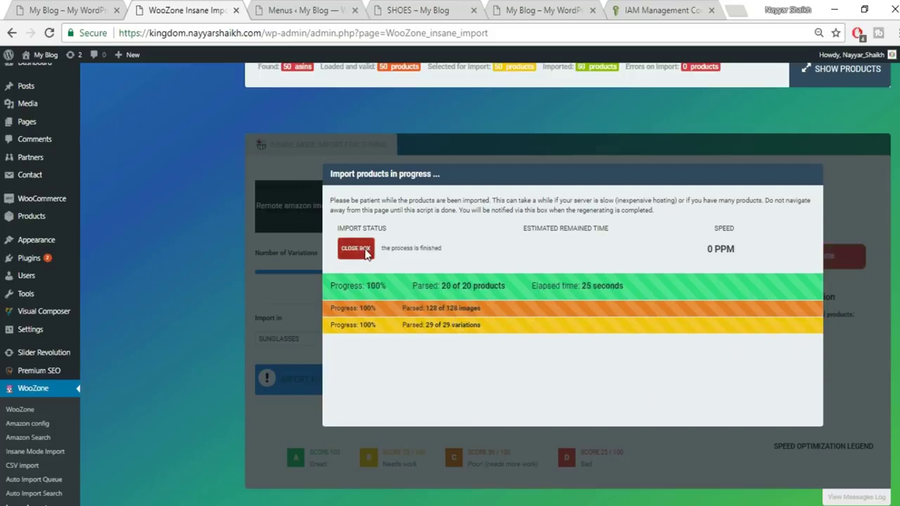
click(356, 248)
scroll(528, 386, up, 5)
scroll(527, 386, up, 3)
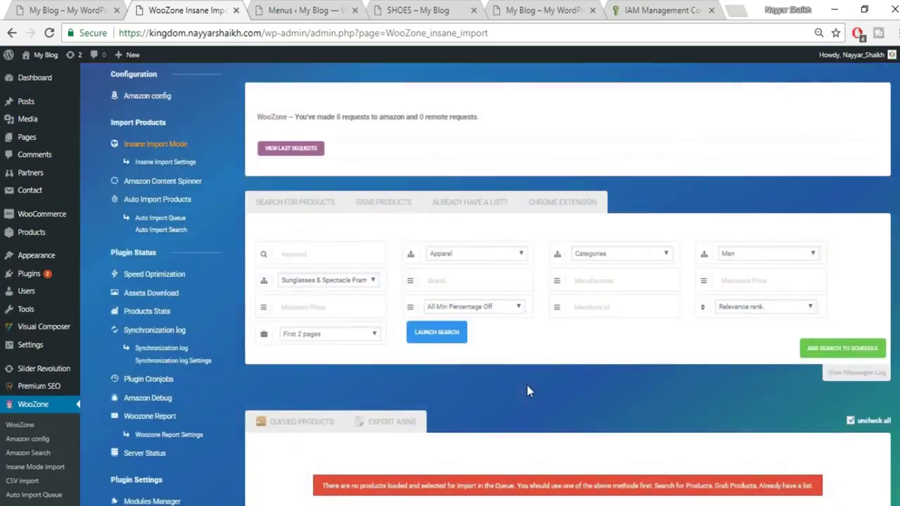
- Target the Amazon search at Shoes › Men's Shoes › Casual Shoes › Sneakers and launch it
click(468, 324)
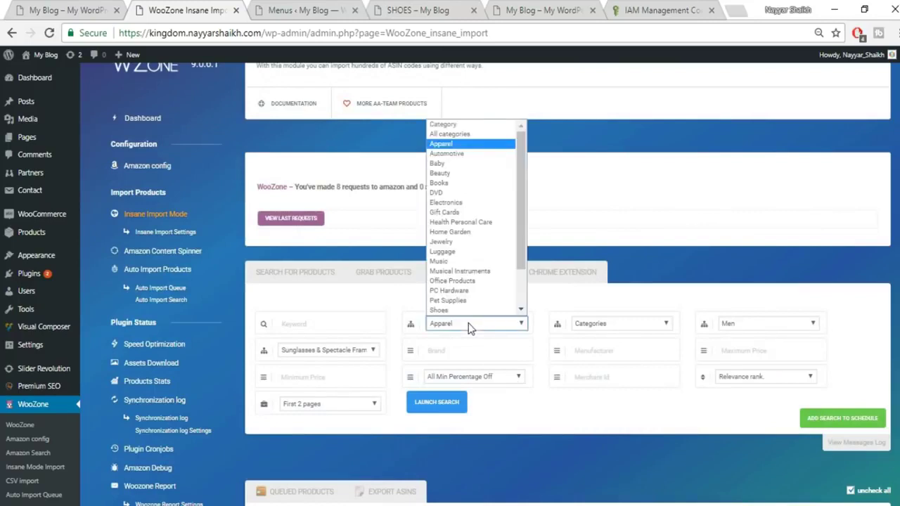
click(439, 310)
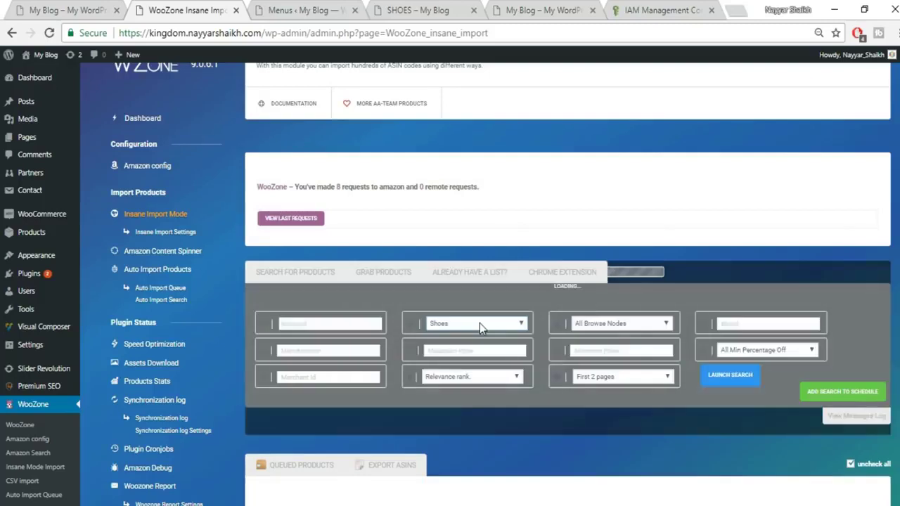
click(590, 329)
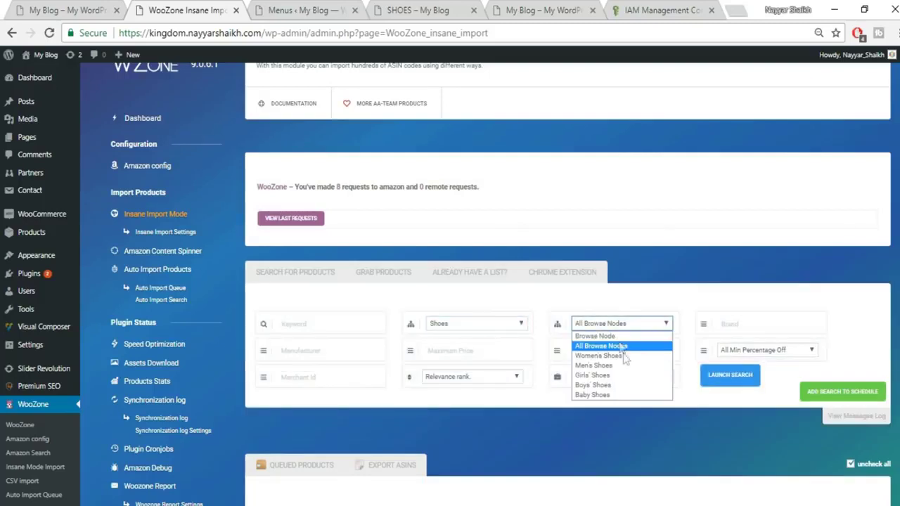
click(609, 372)
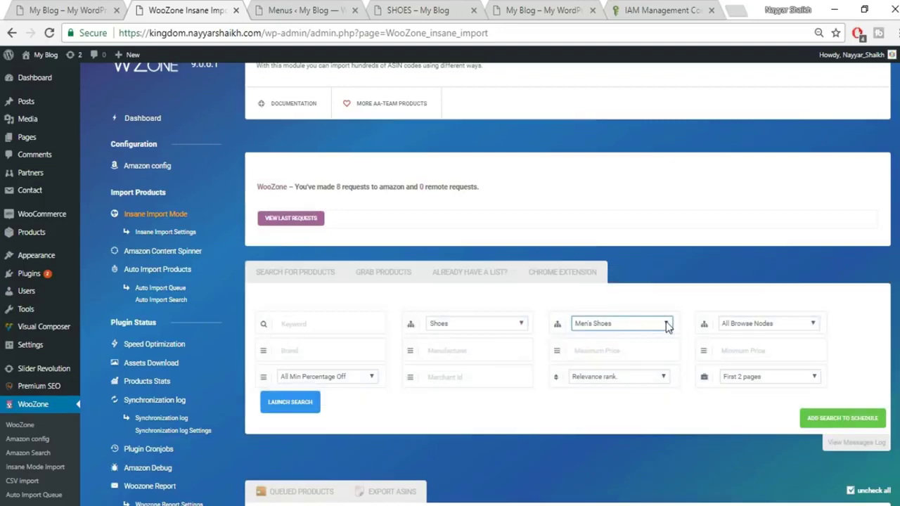
click(809, 325)
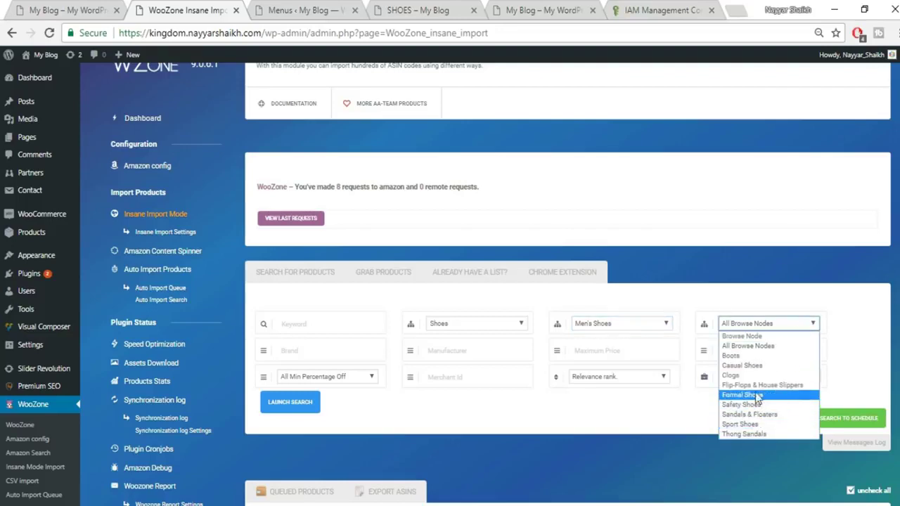
click(770, 367)
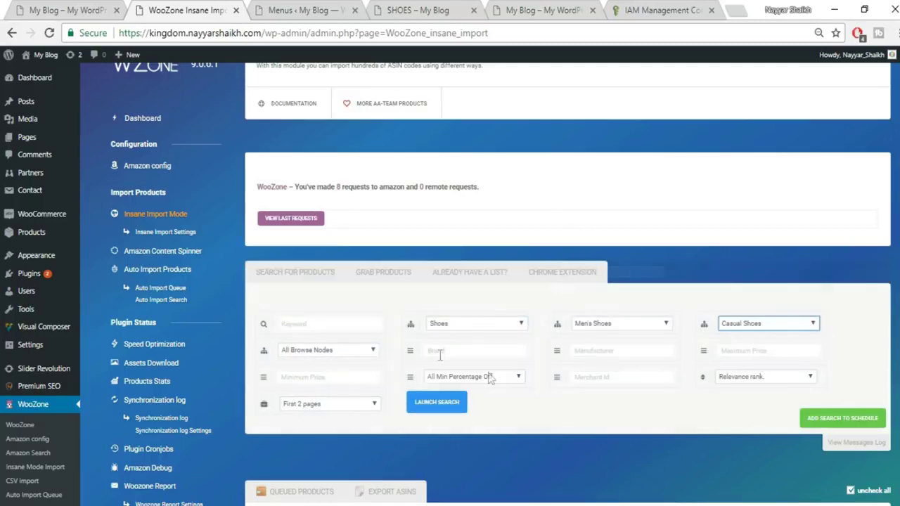
click(360, 352)
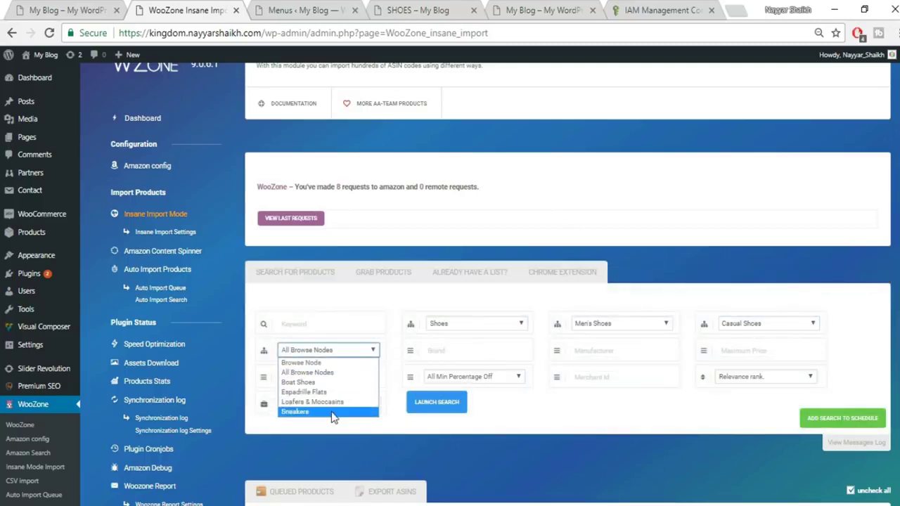
click(322, 411)
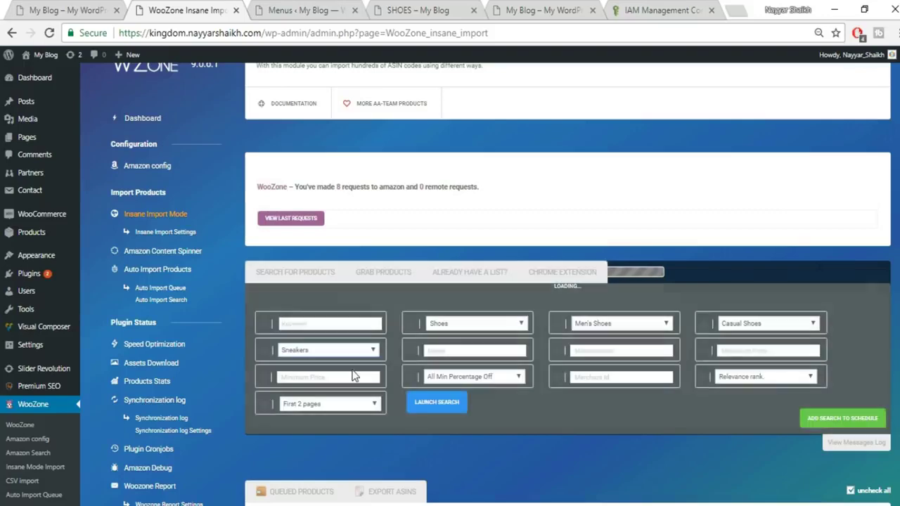
click(483, 350)
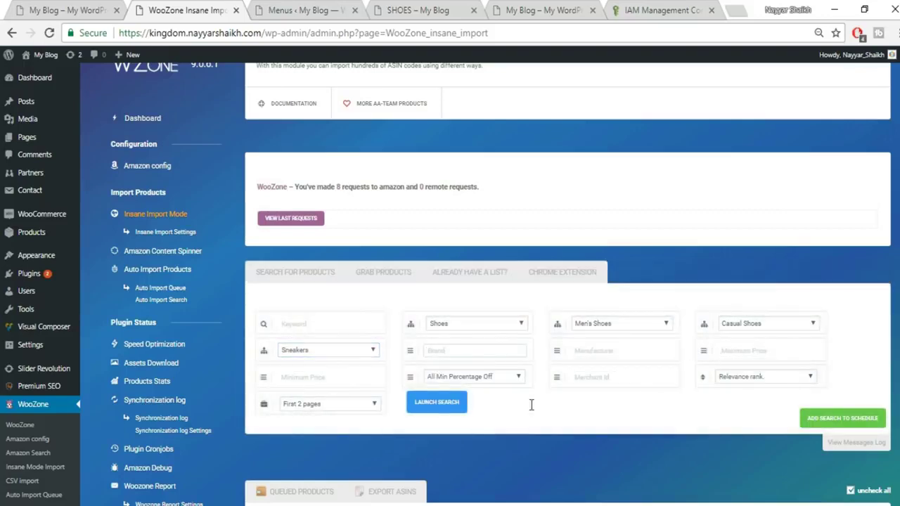
click(437, 402)
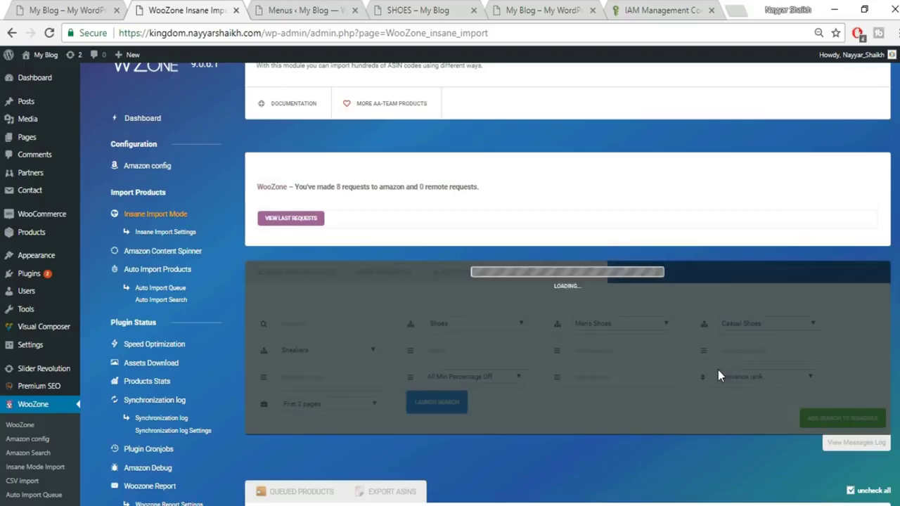
scroll(718, 376, down, 3)
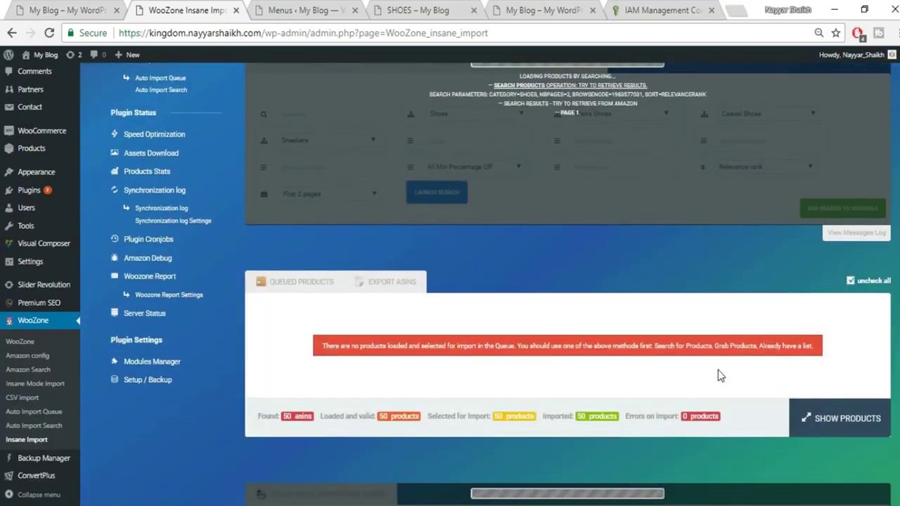
- Browse the 70 queued sneaker products and scroll down to the fine-tuning panel
scroll(718, 376, up, 1)
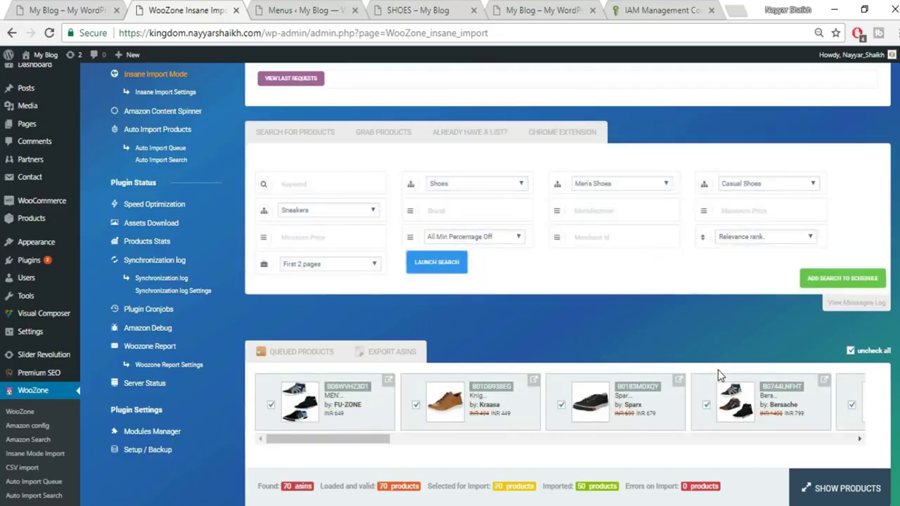
drag(387, 438, 319, 460)
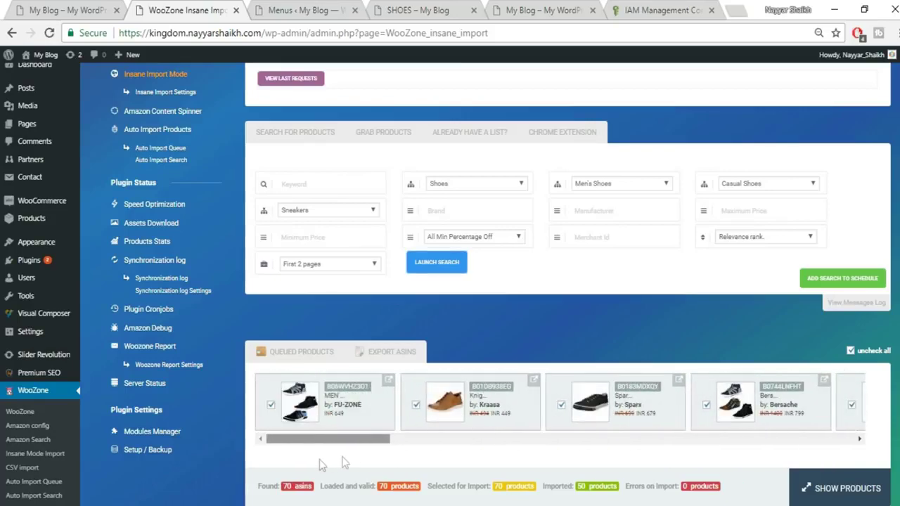
scroll(523, 405, down, 2)
scroll(524, 411, down, 5)
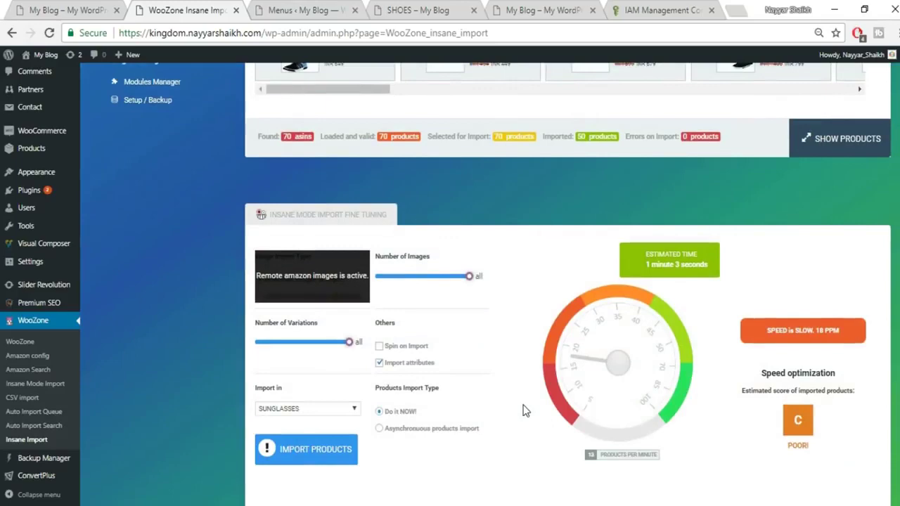
- Import the 20 queued sneakers into the SHOES category and close the finished report
click(311, 268)
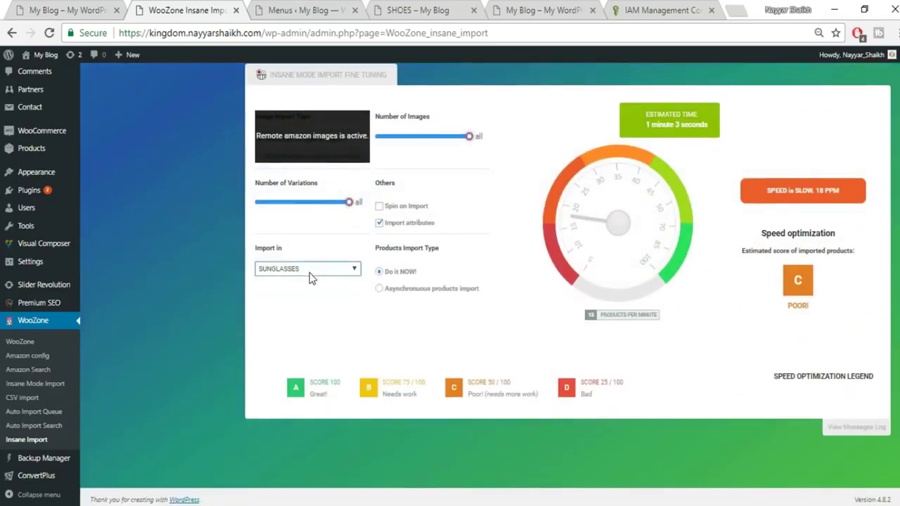
click(288, 322)
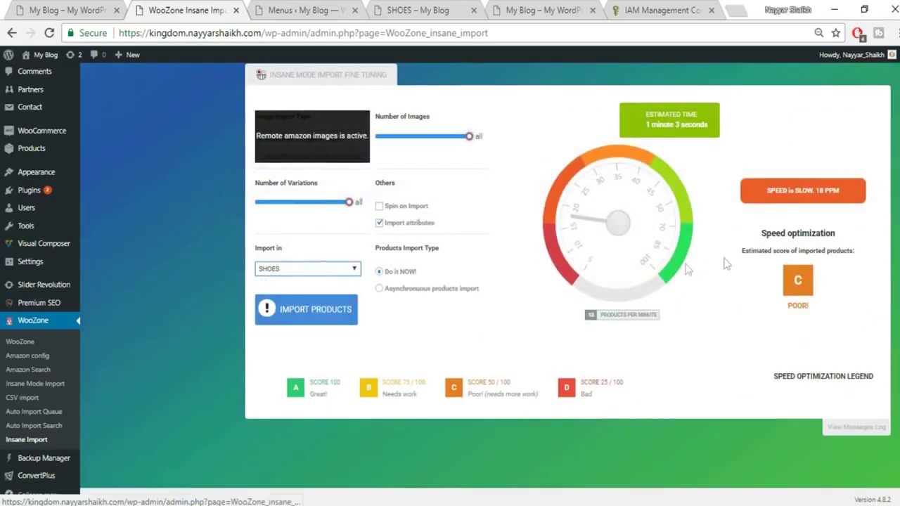
click(328, 318)
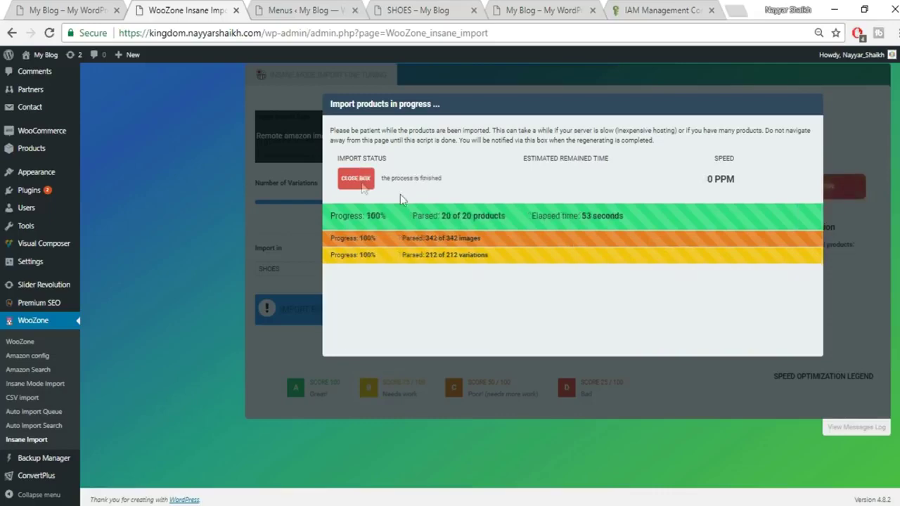
click(355, 180)
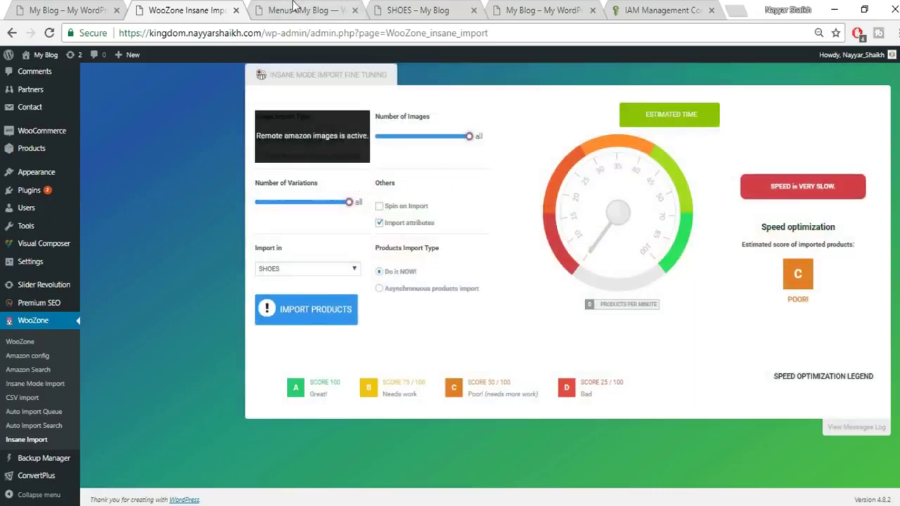
click(294, 6)
click(406, 10)
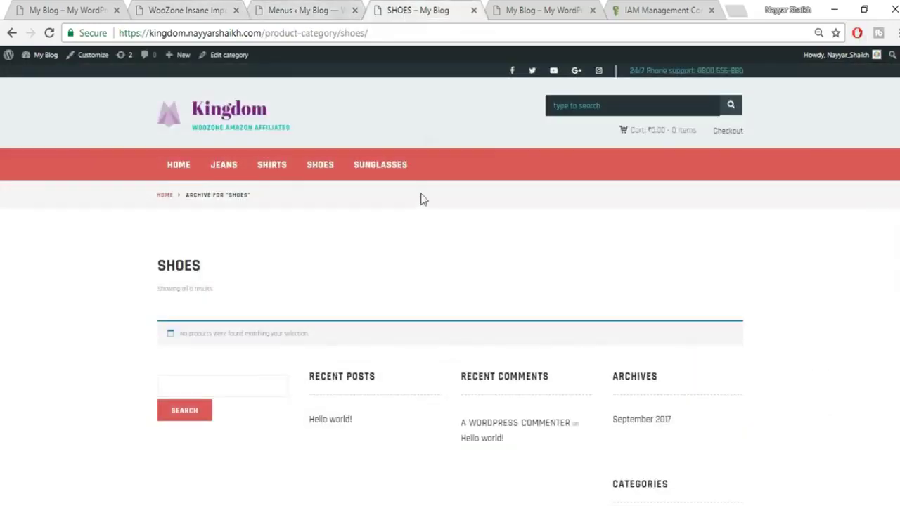
- Reload the SHOES category page and scroll through the newly listed sale-priced sneakers
click(49, 33)
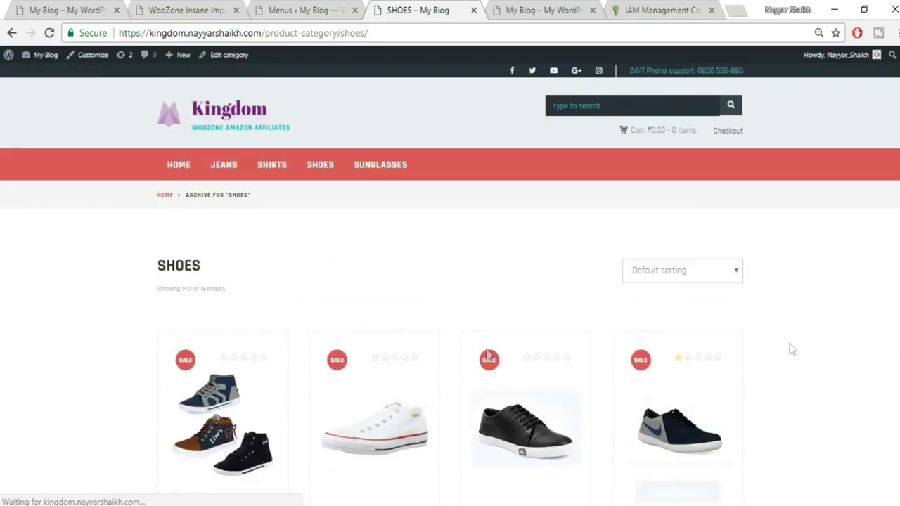
scroll(617, 356, down, 6)
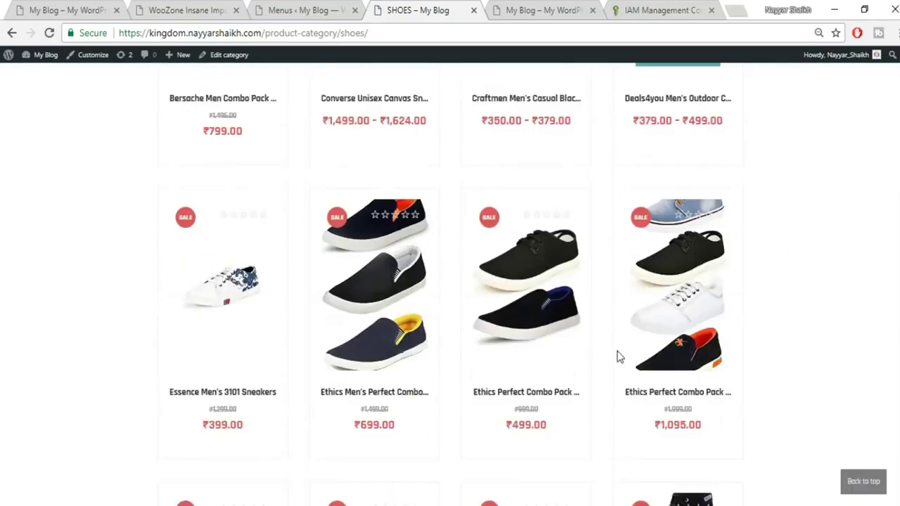
scroll(617, 357, down, 10)
click(875, 485)
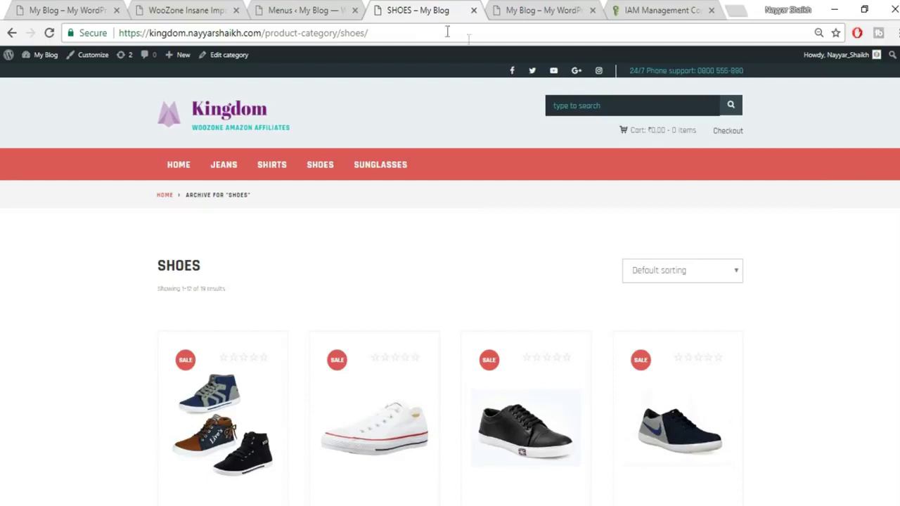
scroll(594, 260, down, 12)
scroll(628, 317, up, 6)
scroll(629, 317, up, 7)
click(247, 116)
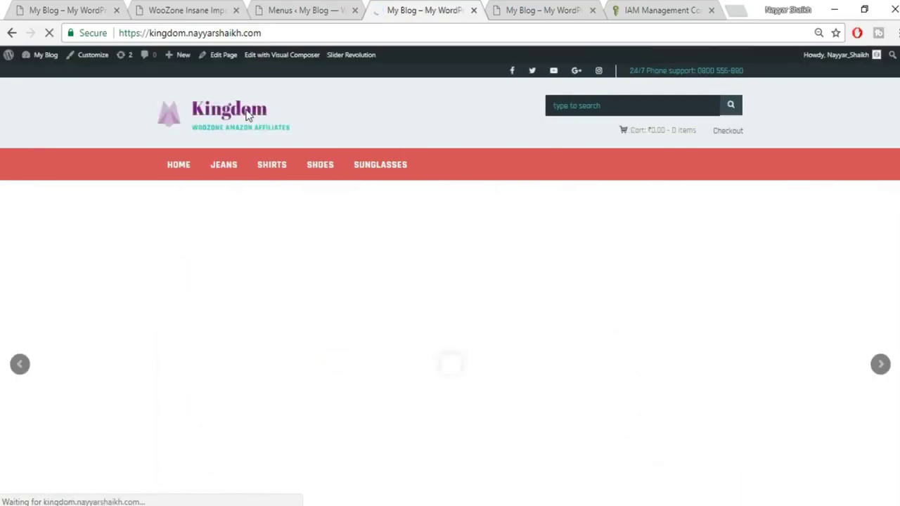
- Scroll through the demo homepage's slider, Featured Products, shirts, jeans and shoes rows
scroll(852, 256, down, 5)
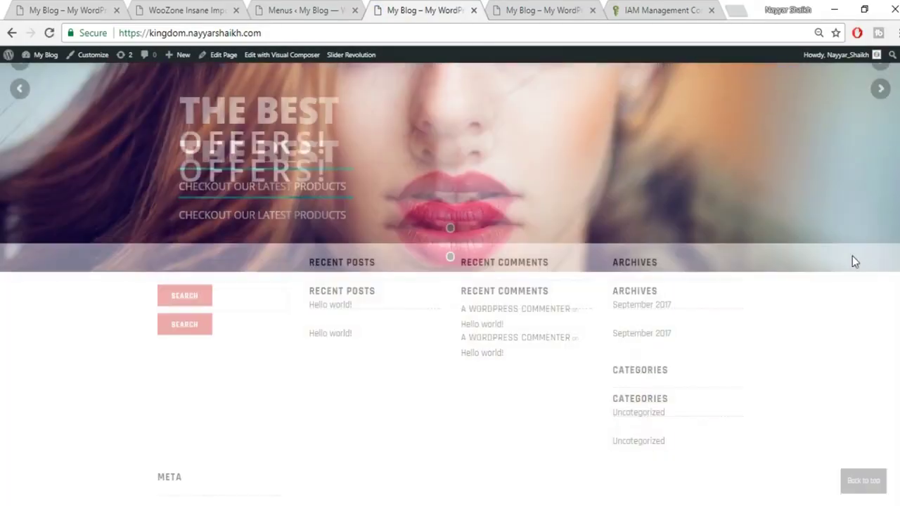
scroll(852, 259, up, 3)
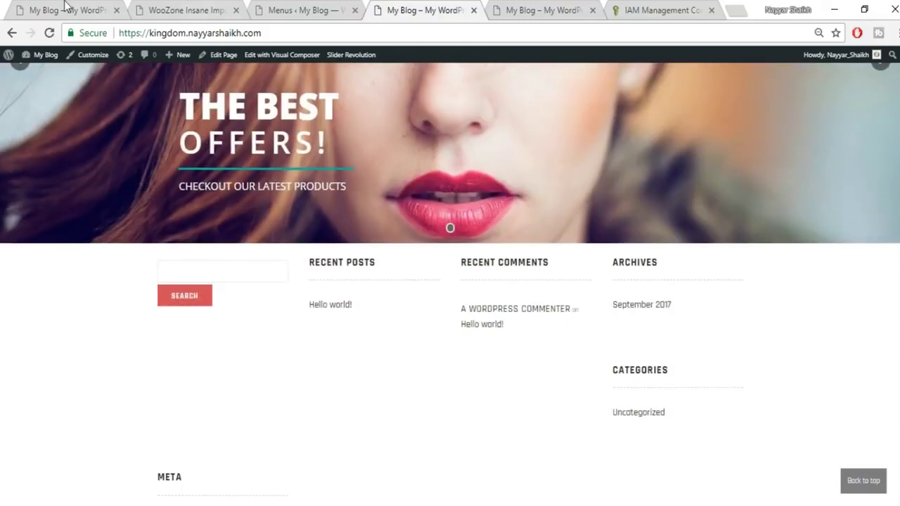
click(67, 9)
scroll(611, 313, down, 6)
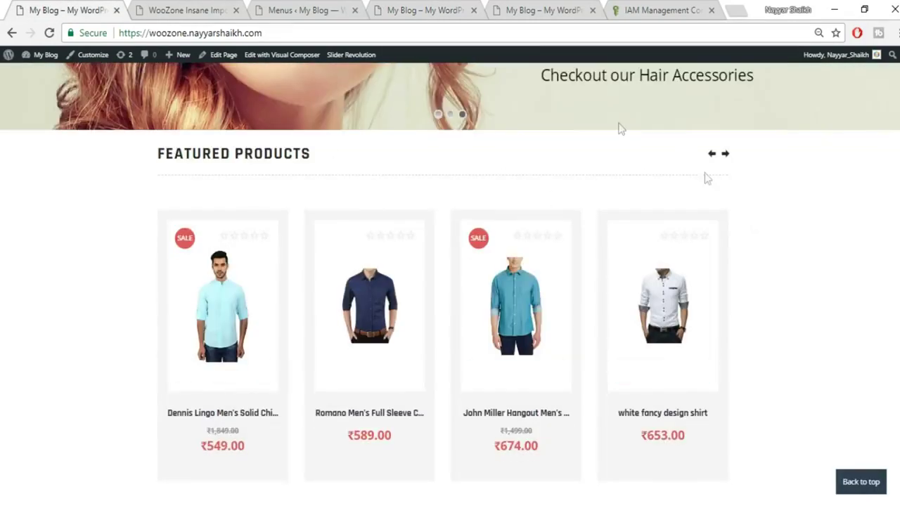
scroll(751, 225, down, 1)
scroll(190, 283, down, 4)
scroll(190, 283, down, 4)
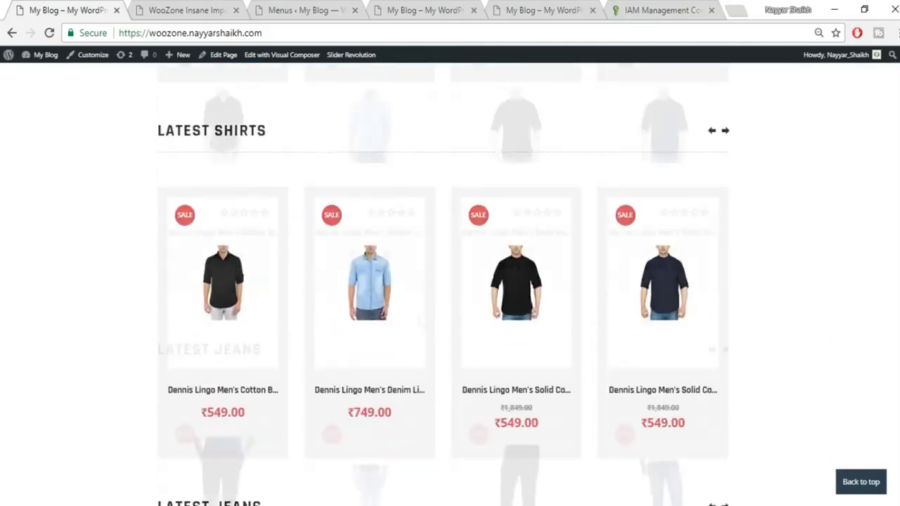
scroll(663, 288, down, 5)
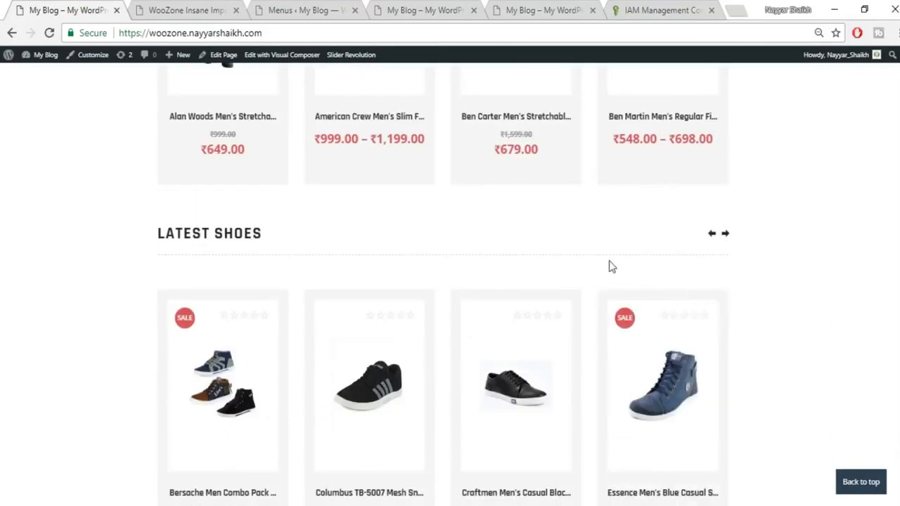
scroll(747, 249, up, 4)
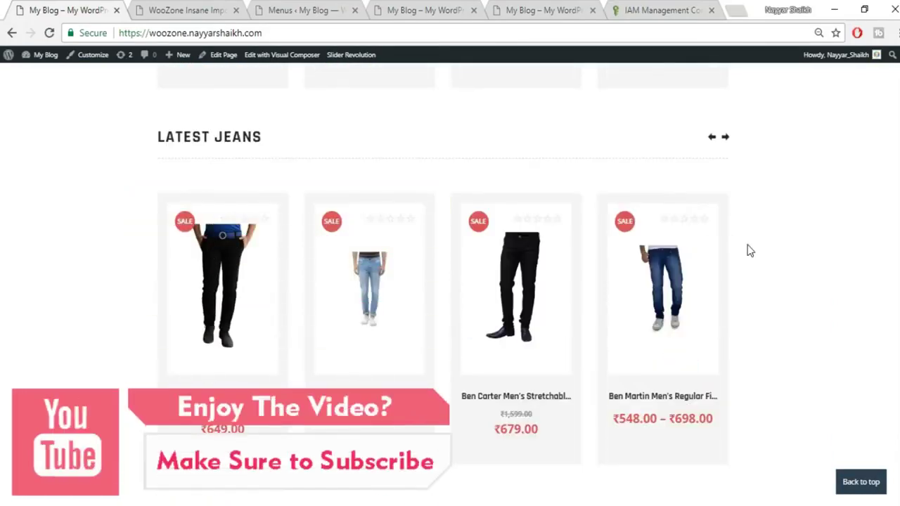
scroll(813, 350, up, 10)
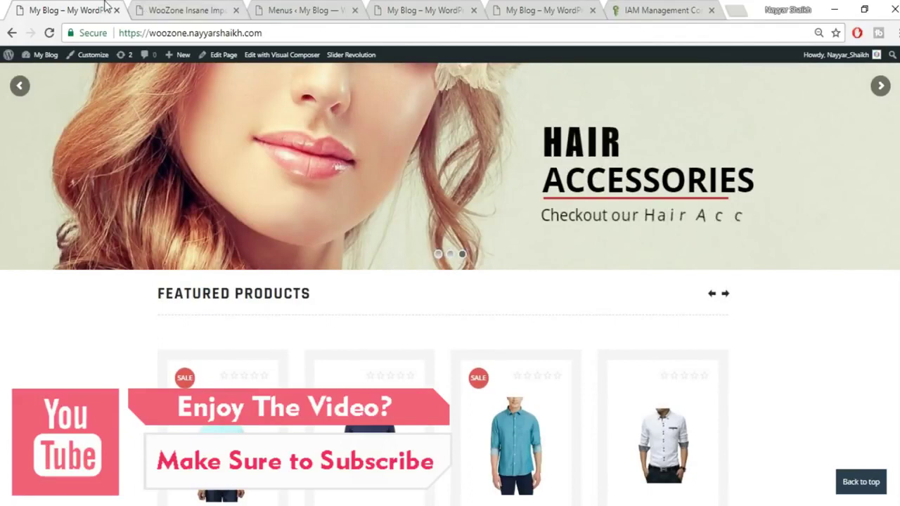
click(297, 8)
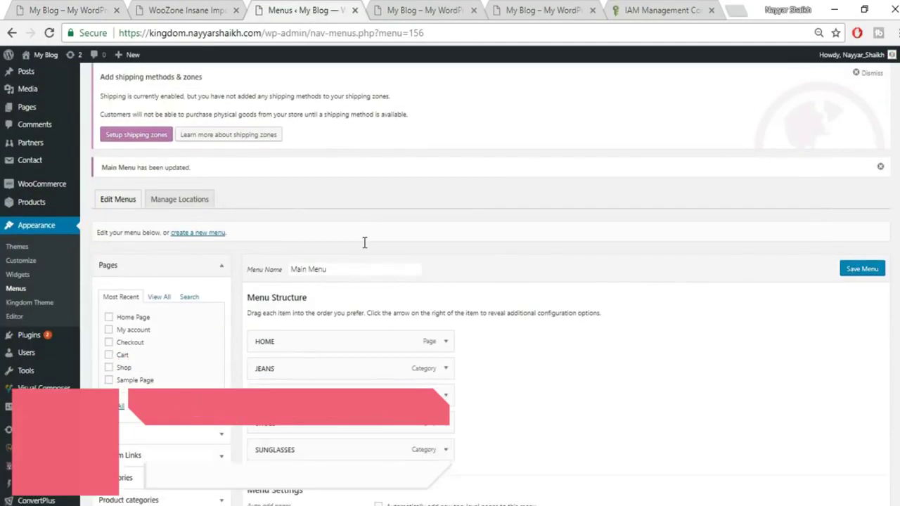
- In All Products, star the Essence and Rockfield Men's White sneakers as featured
scroll(171, 337, down, 3)
scroll(84, 295, up, 3)
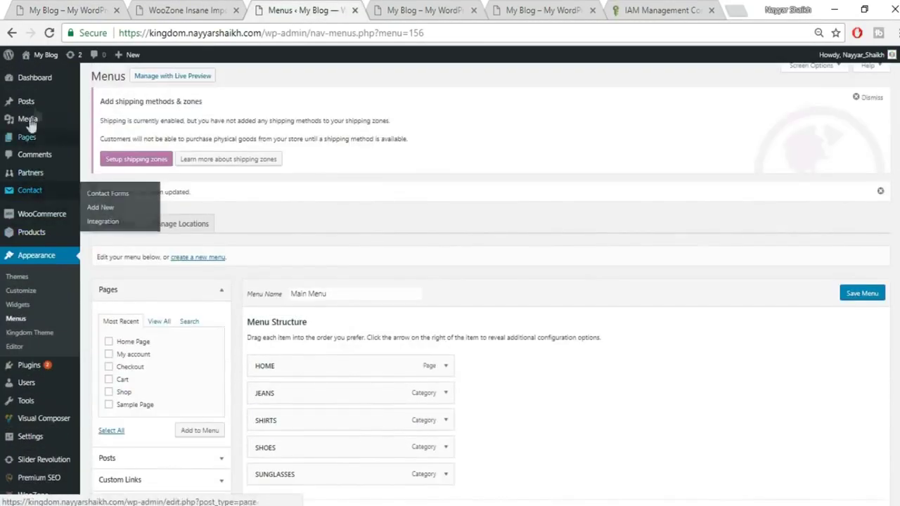
click(39, 232)
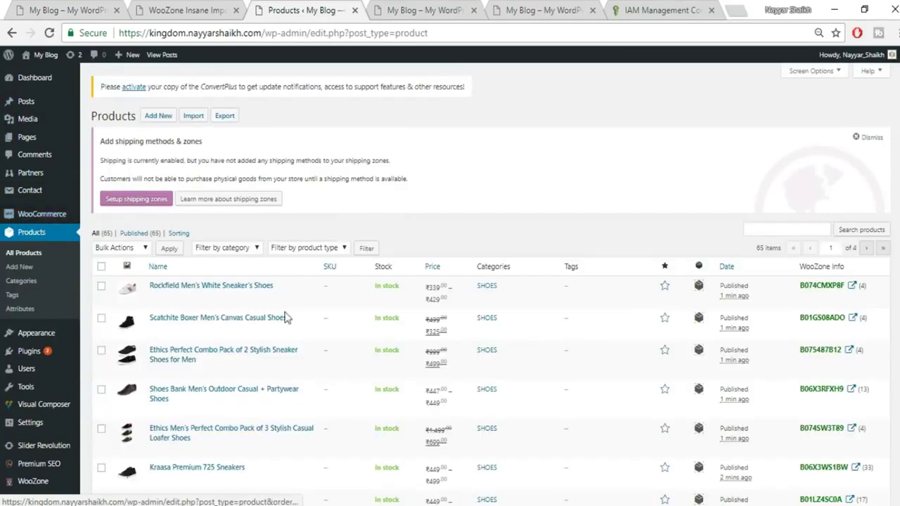
scroll(493, 296, down, 1)
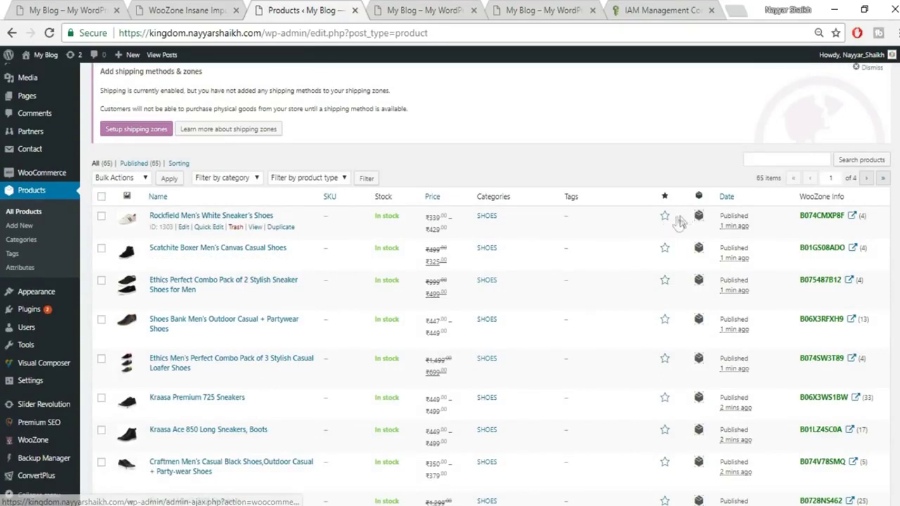
scroll(742, 221, down, 1)
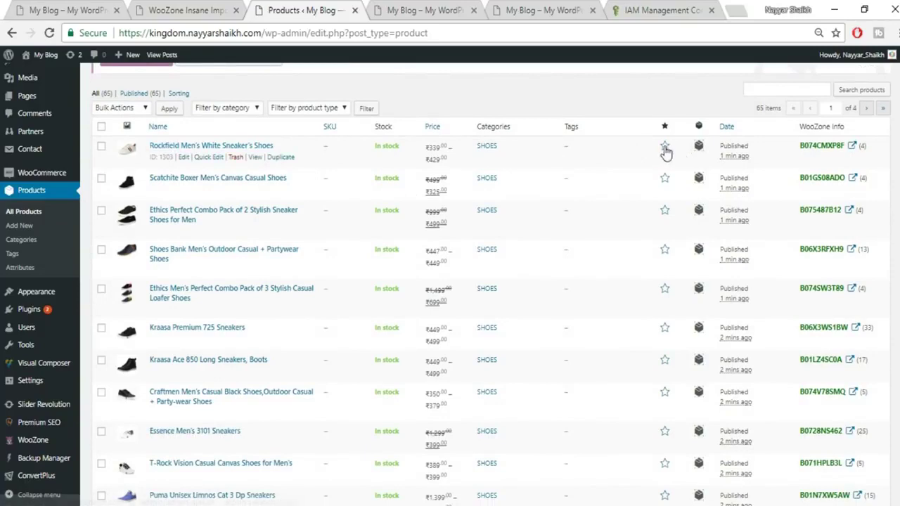
scroll(679, 263, down, 2)
click(664, 295)
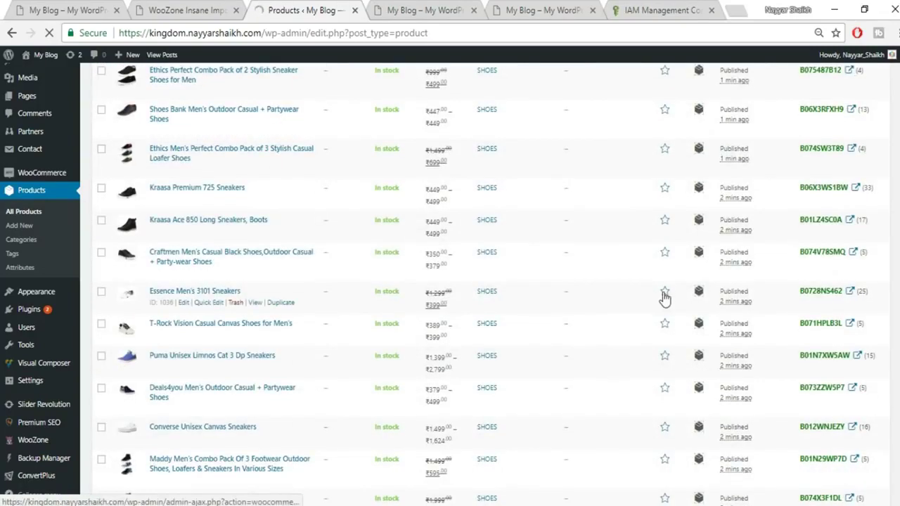
scroll(666, 335, down, 2)
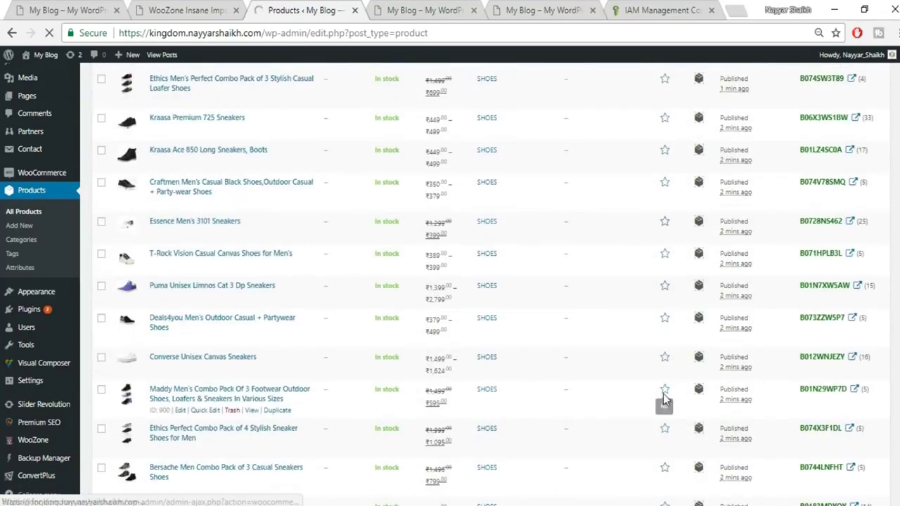
scroll(675, 398, down, 4)
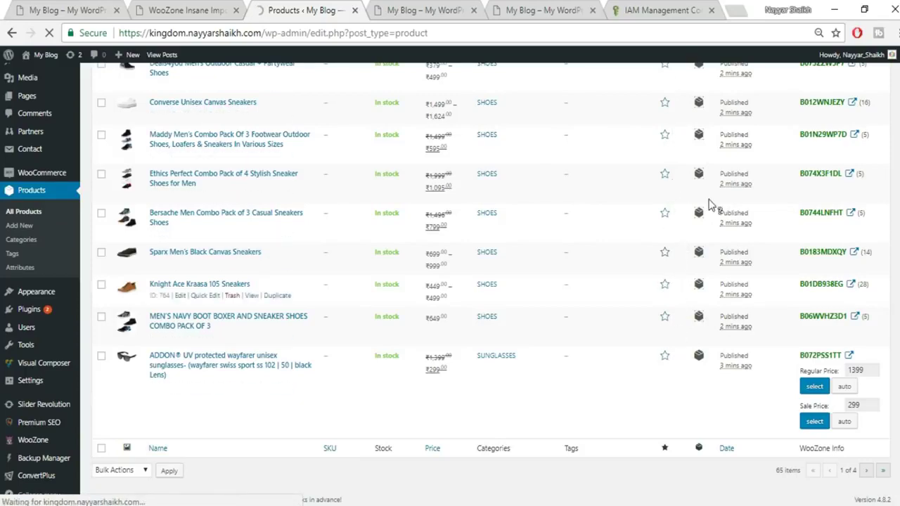
scroll(672, 230, down, 10)
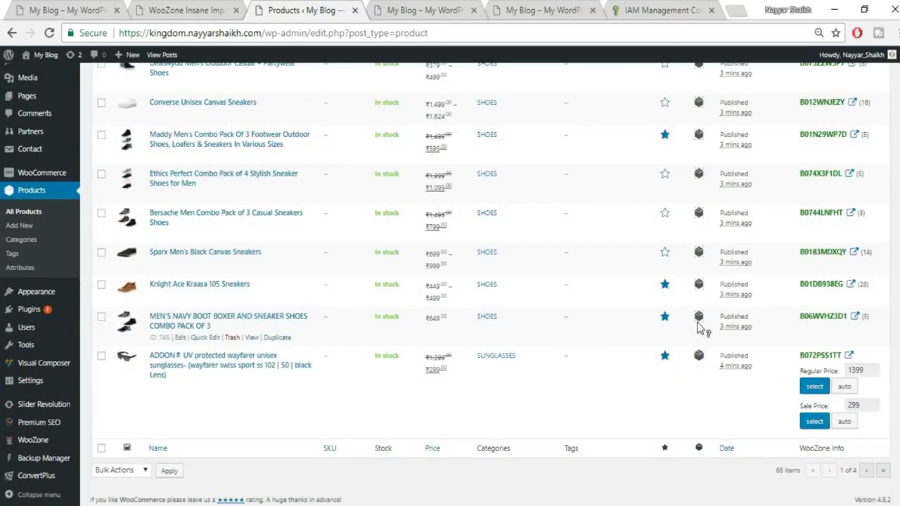
scroll(696, 317, up, 10)
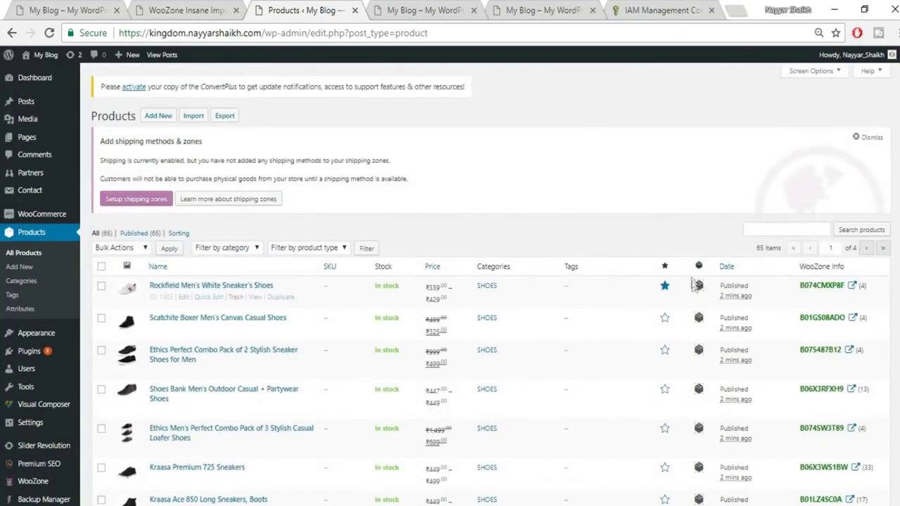
click(665, 287)
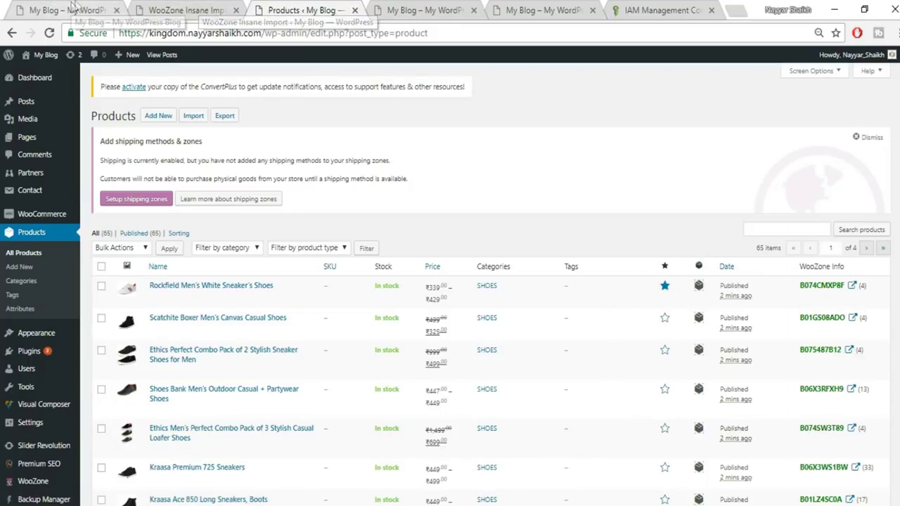
- Open the Home Page editor from the storefront's Edit Page link in a new tab
click(391, 9)
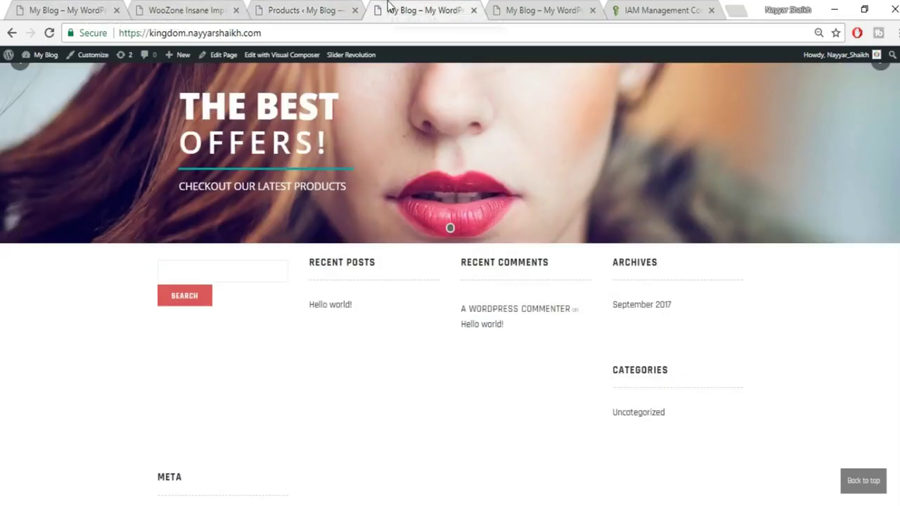
scroll(400, 146, up, 4)
scroll(542, 191, down, 3)
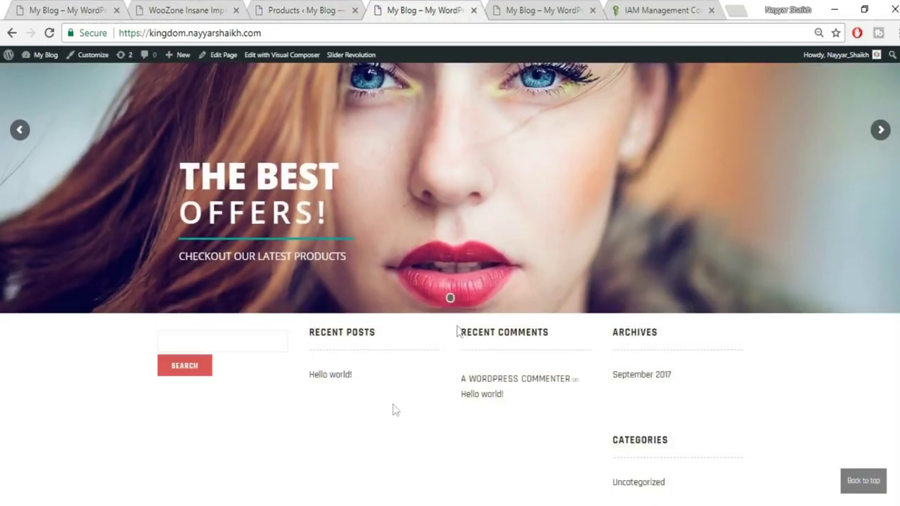
scroll(568, 372, up, 2)
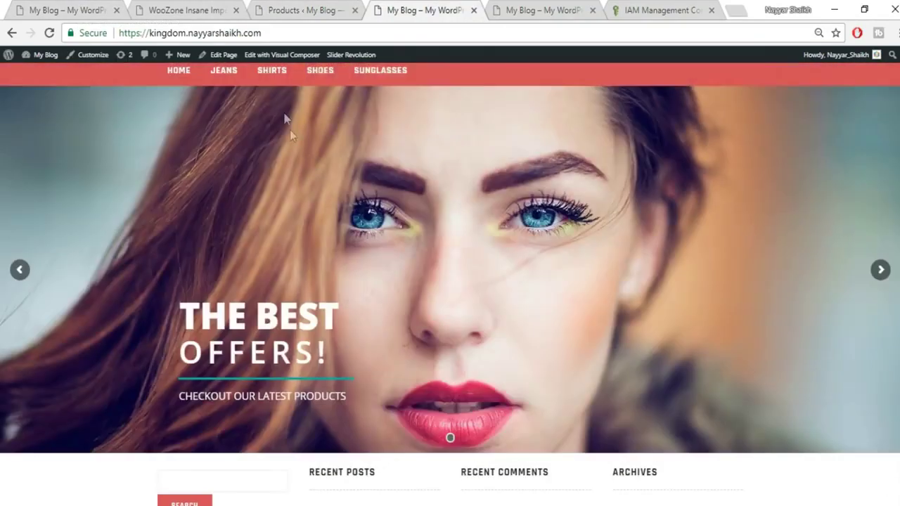
right_click(214, 64)
click(234, 70)
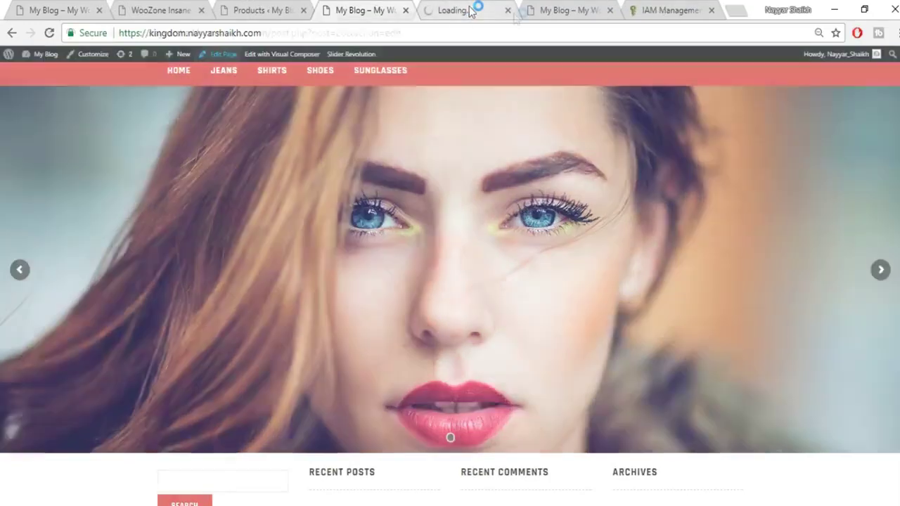
- Close the customizer preview and AWS IAM console tabs
click(572, 13)
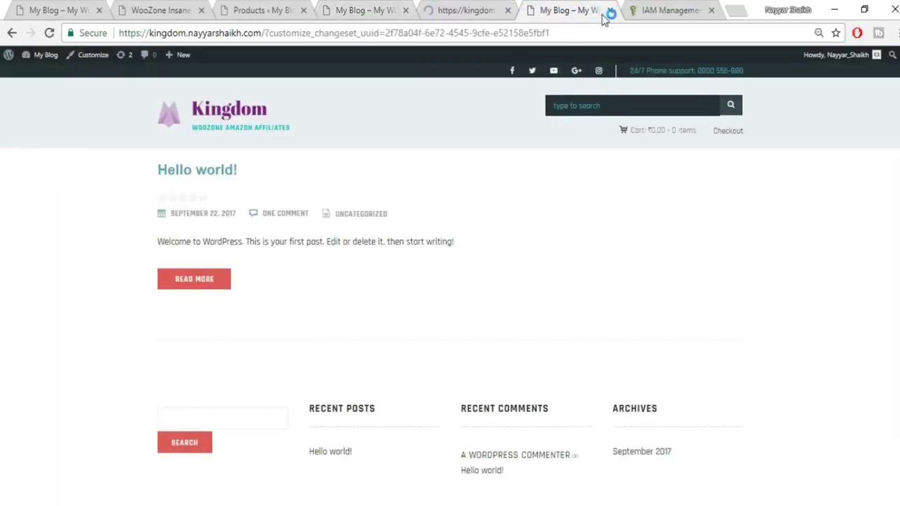
click(609, 11)
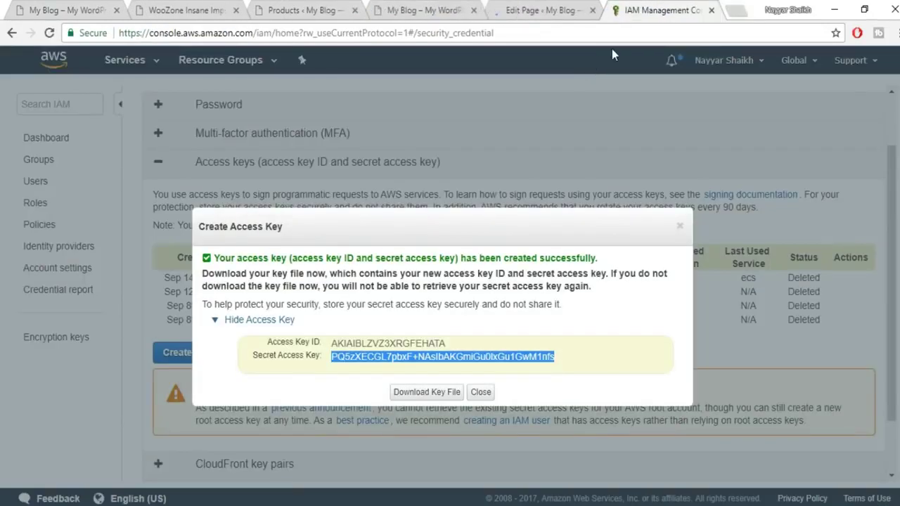
click(711, 11)
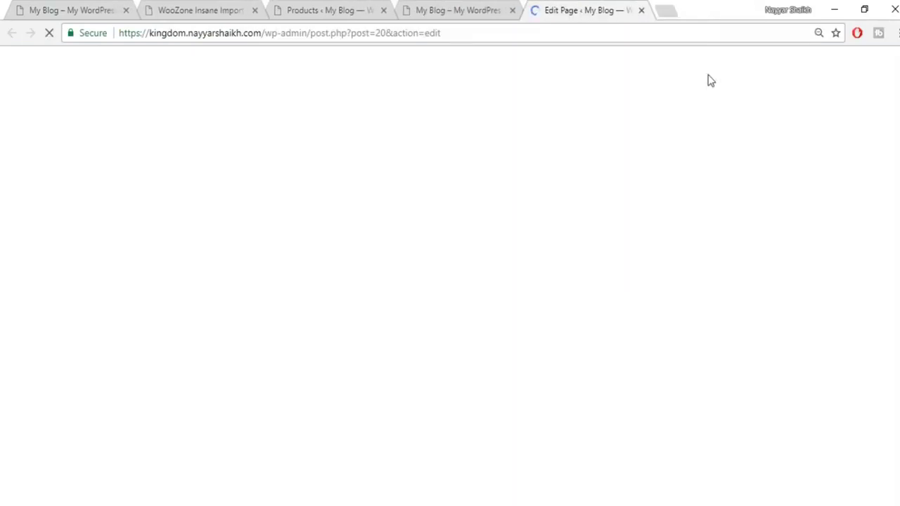
scroll(735, 218, down, 1)
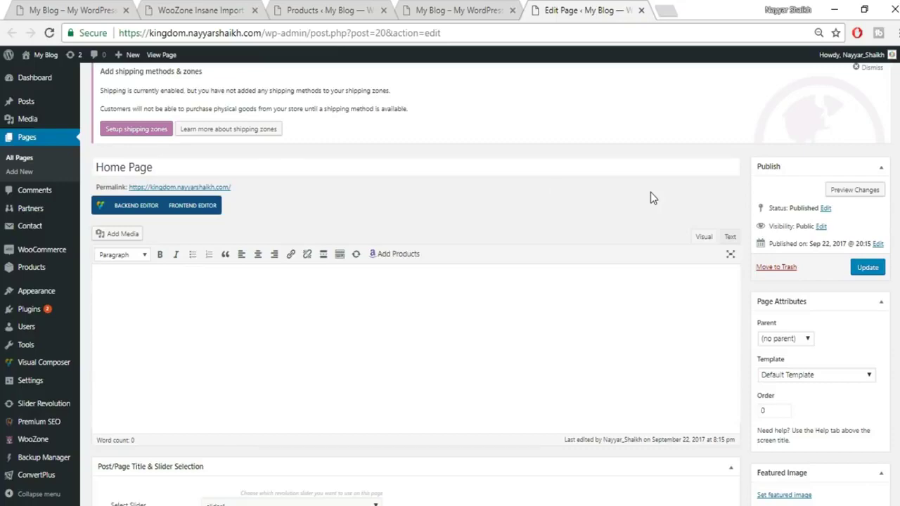
- Switch the Home Page to Visual Composer and add a Kingdom Headline element
click(143, 214)
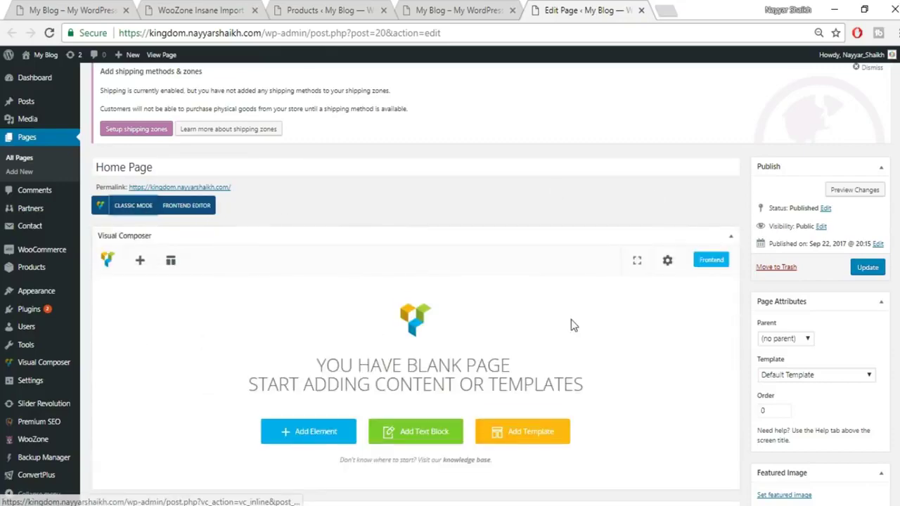
scroll(571, 319, down, 2)
scroll(607, 321, up, 1)
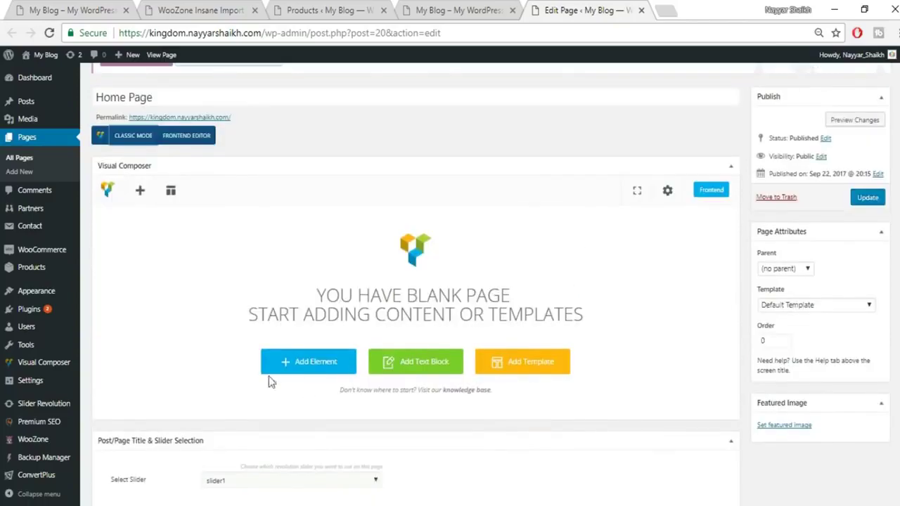
click(325, 360)
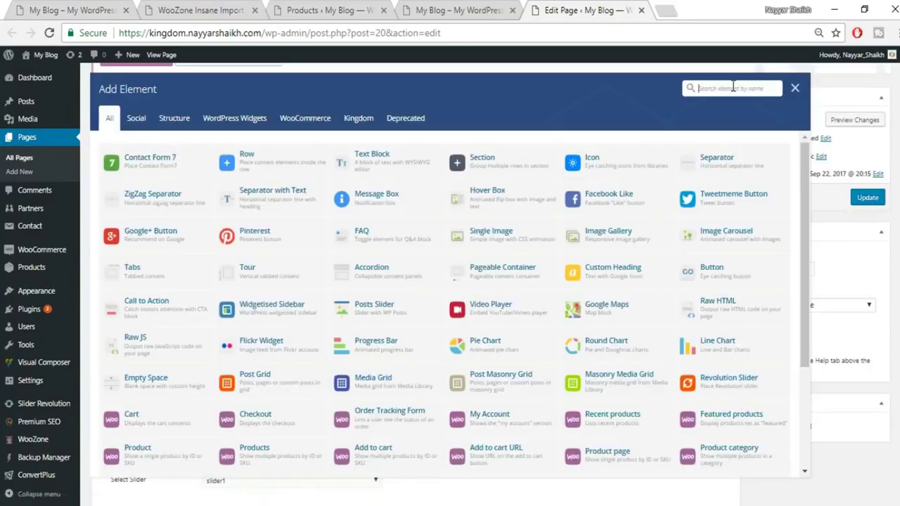
text(tri)
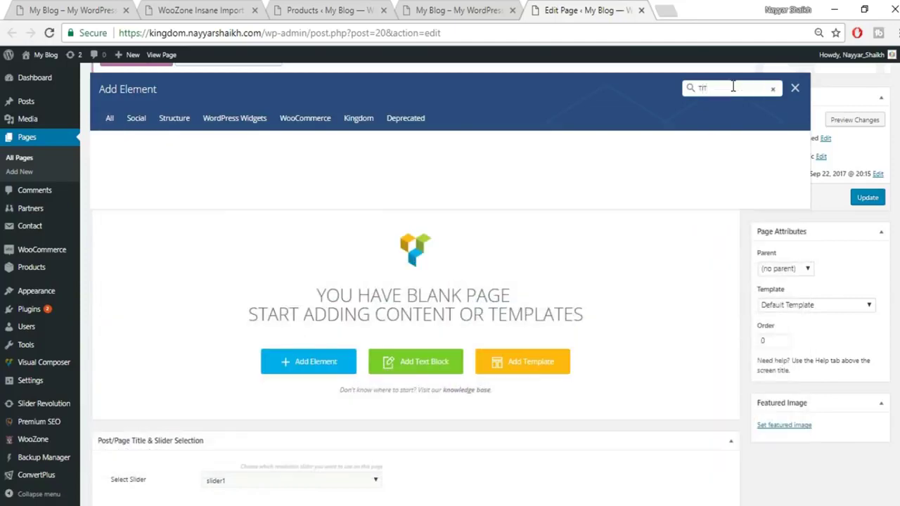
key(BackSpace)
key(BackSpace)
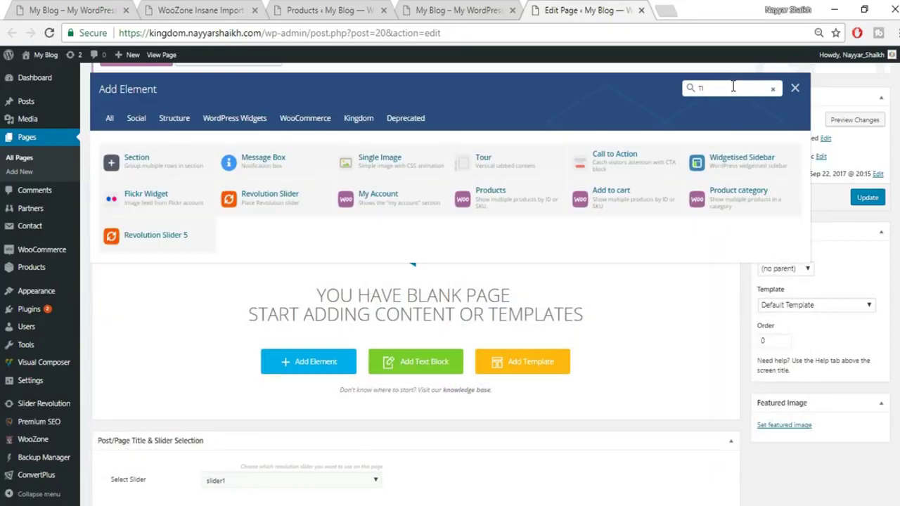
key(BackSpace)
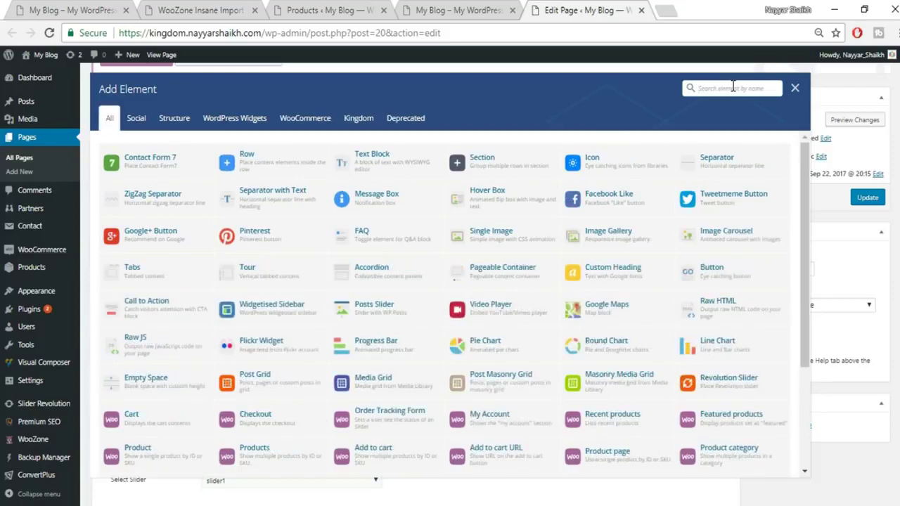
scroll(752, 341, down, 5)
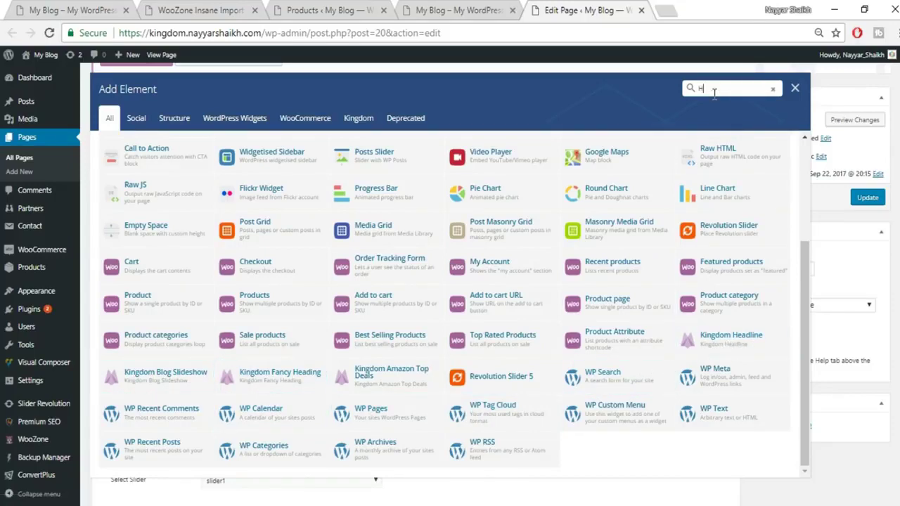
text(EAD)
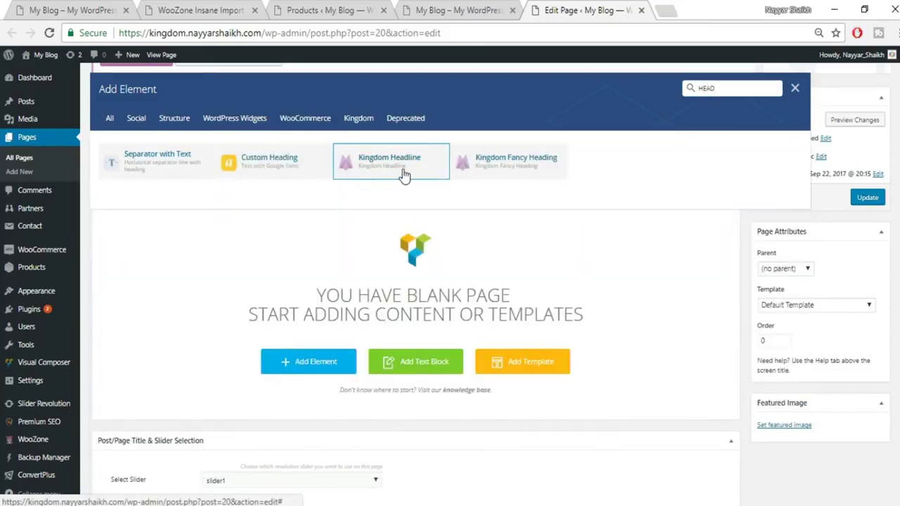
click(404, 175)
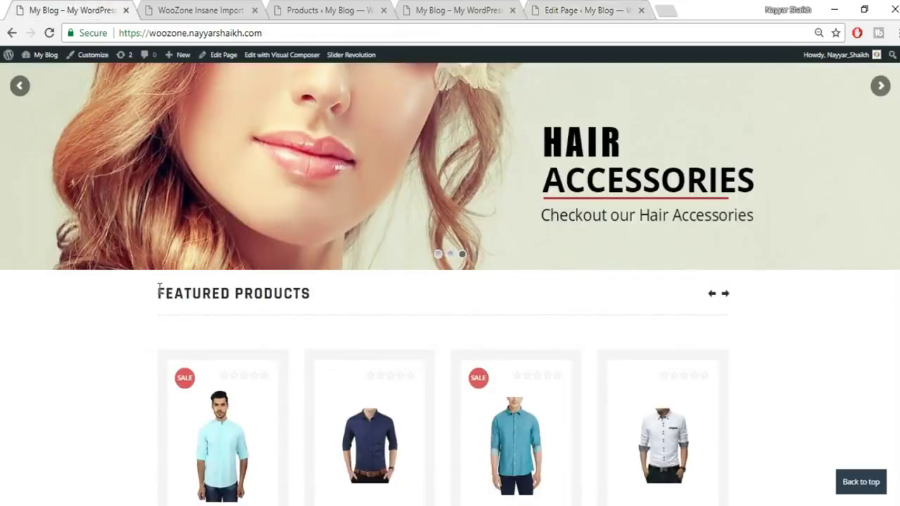
- Set the headline title to 'FEATURED PRODUCTS', copied from the live site, and save
drag(160, 290, 345, 297)
key(ctrl+c)
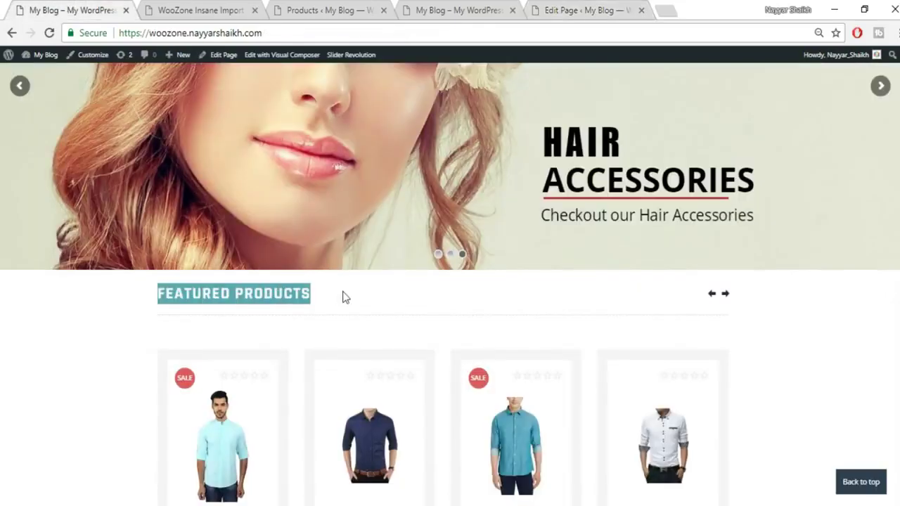
click(586, 8)
drag(559, 147, 490, 152)
key(ctrl+v)
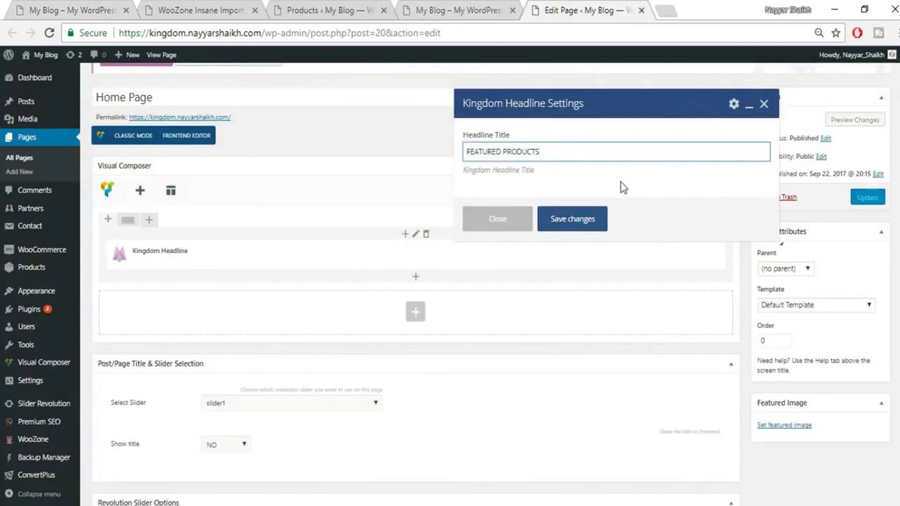
click(582, 223)
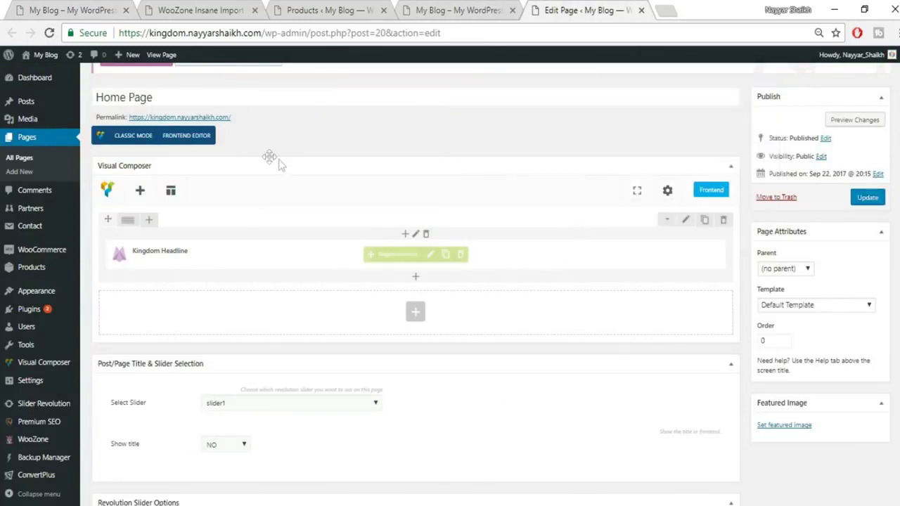
- Add a Featured products element below the headline, set to 8 per page in 4 columns
click(109, 8)
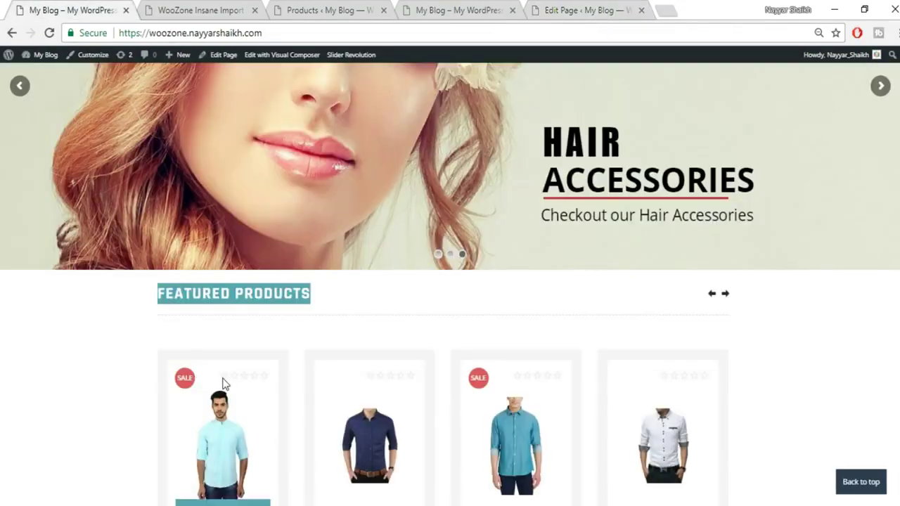
scroll(221, 380, down, 2)
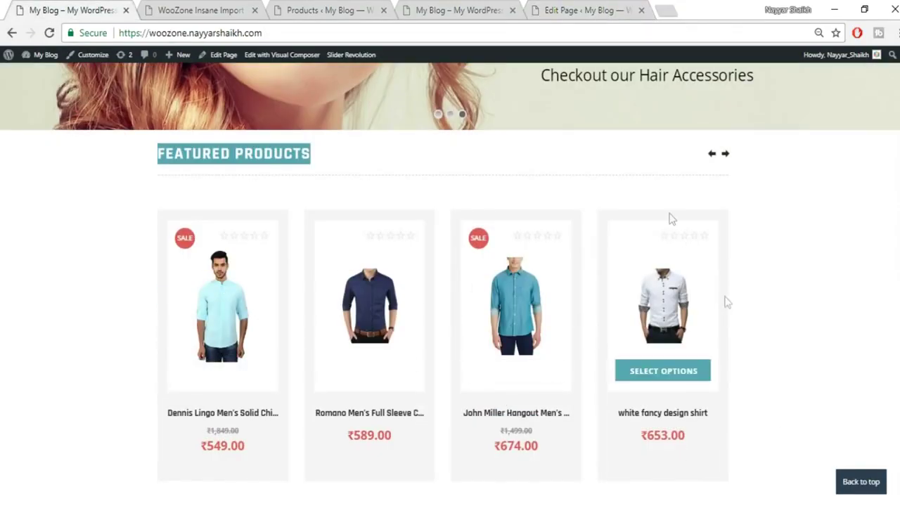
click(563, 8)
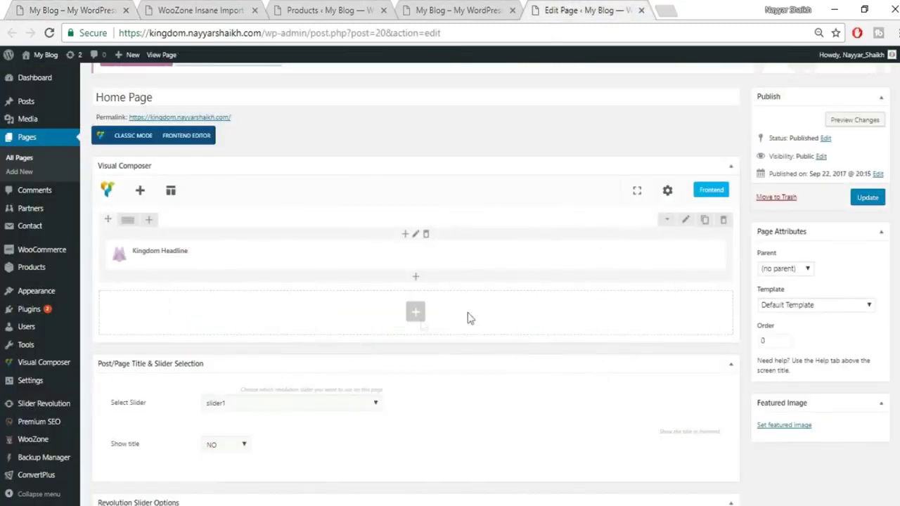
click(417, 278)
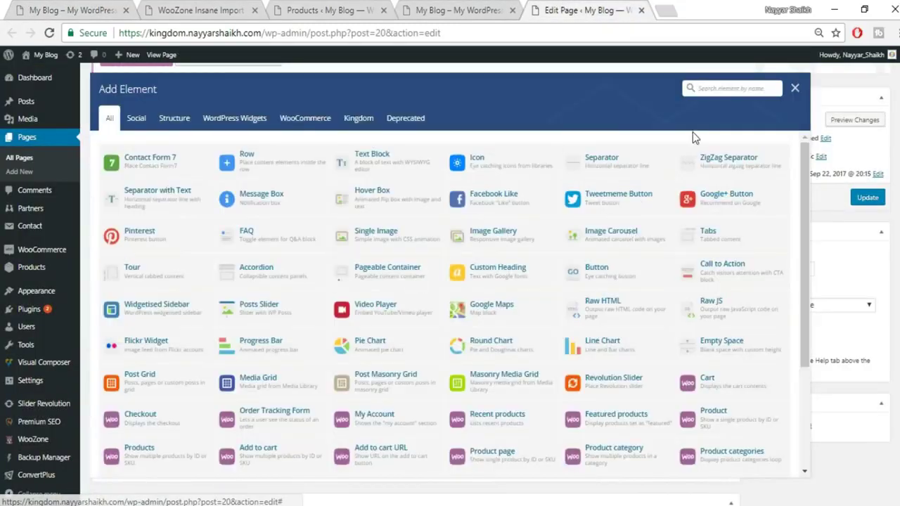
text(FEA)
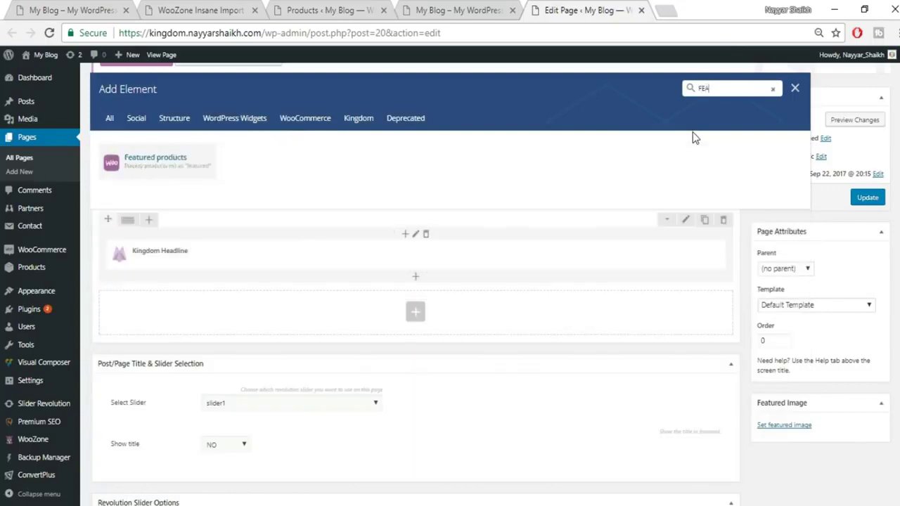
click(171, 168)
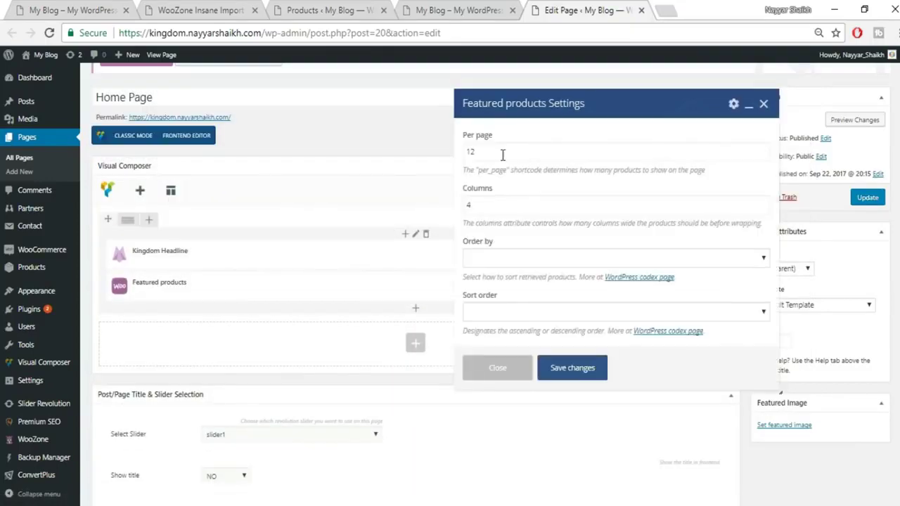
double_click(502, 154)
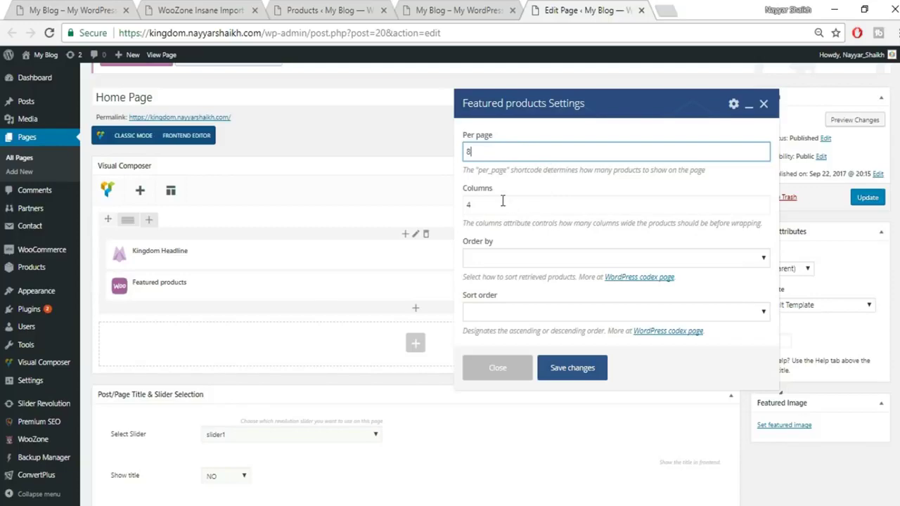
click(98, 9)
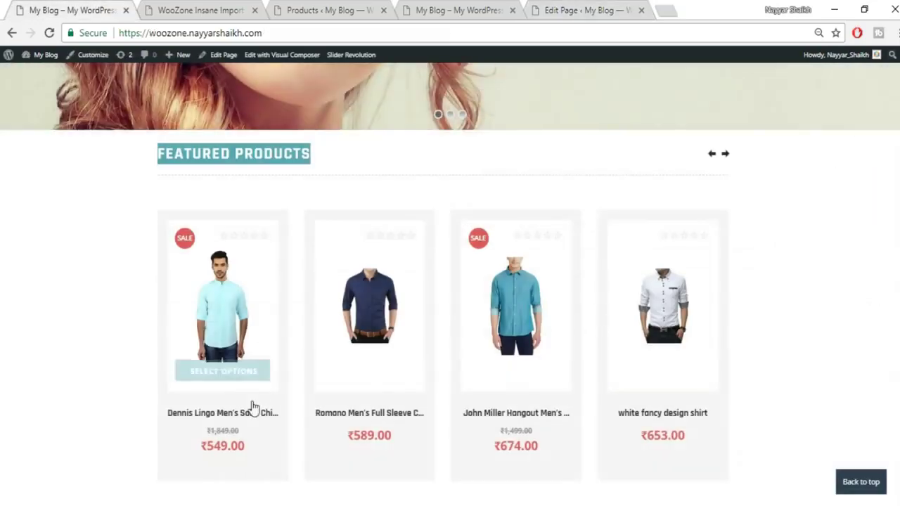
click(603, 6)
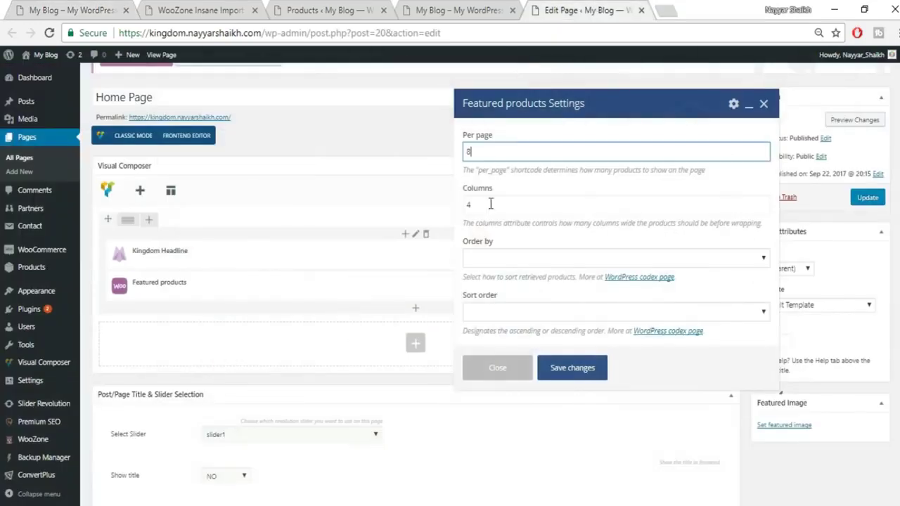
click(577, 380)
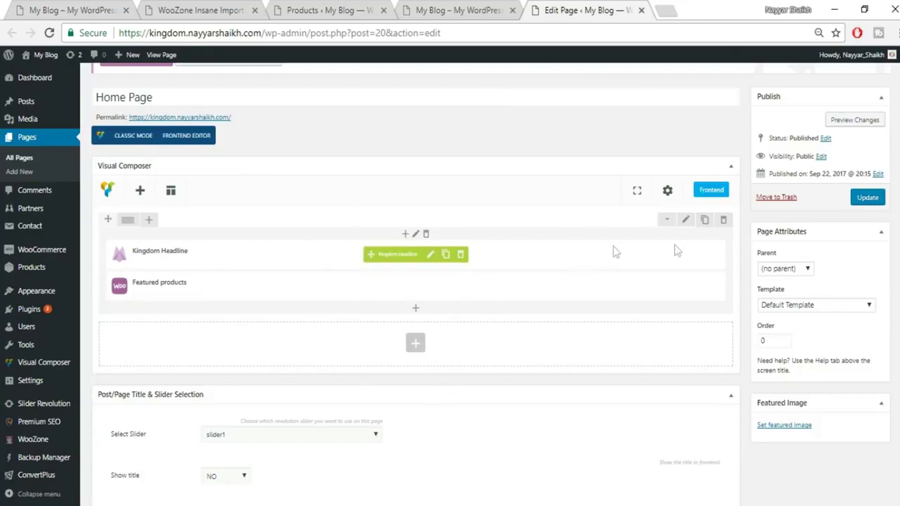
click(706, 223)
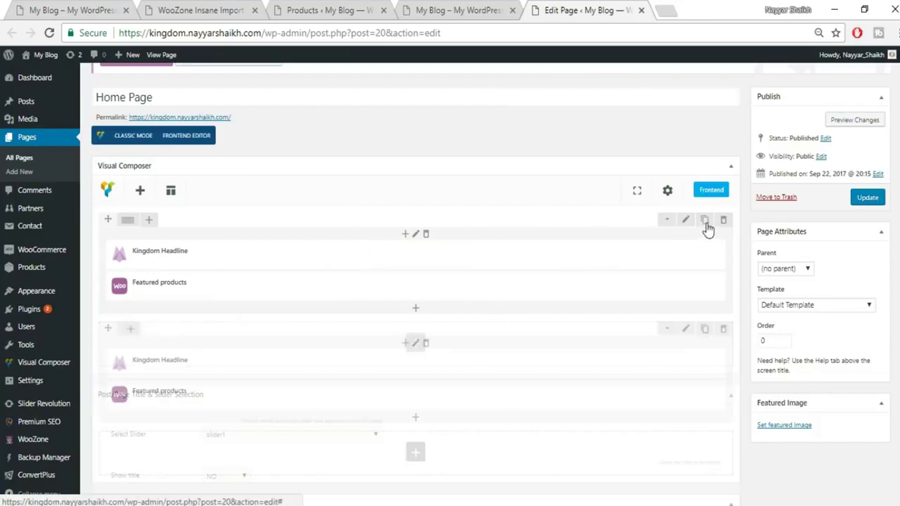
scroll(542, 396, down, 1)
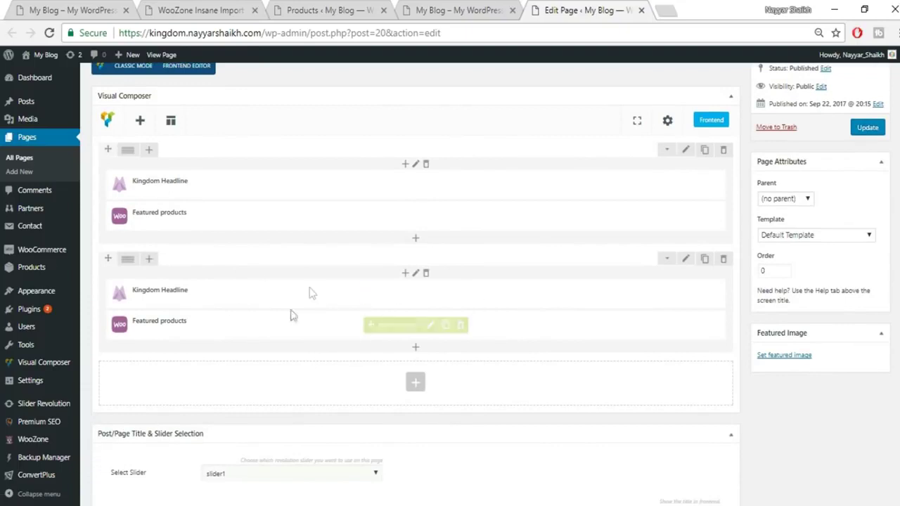
click(724, 261)
click(496, 115)
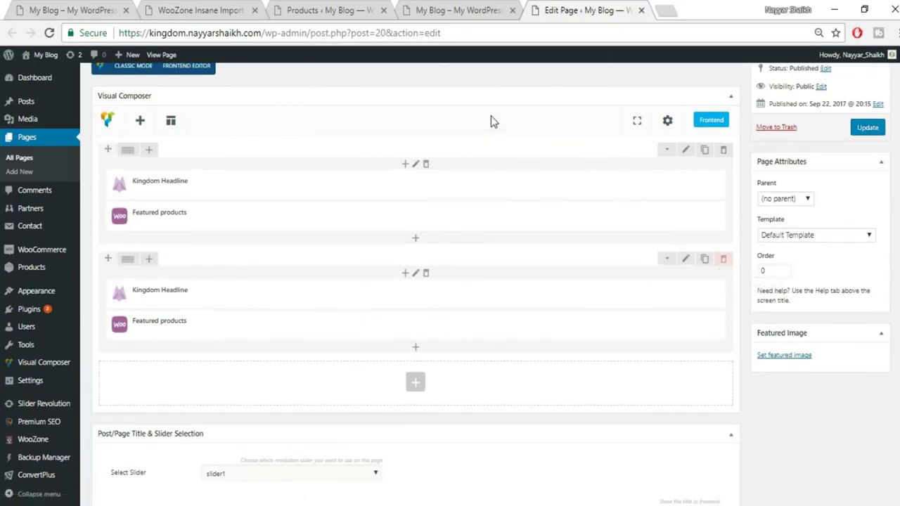
click(77, 10)
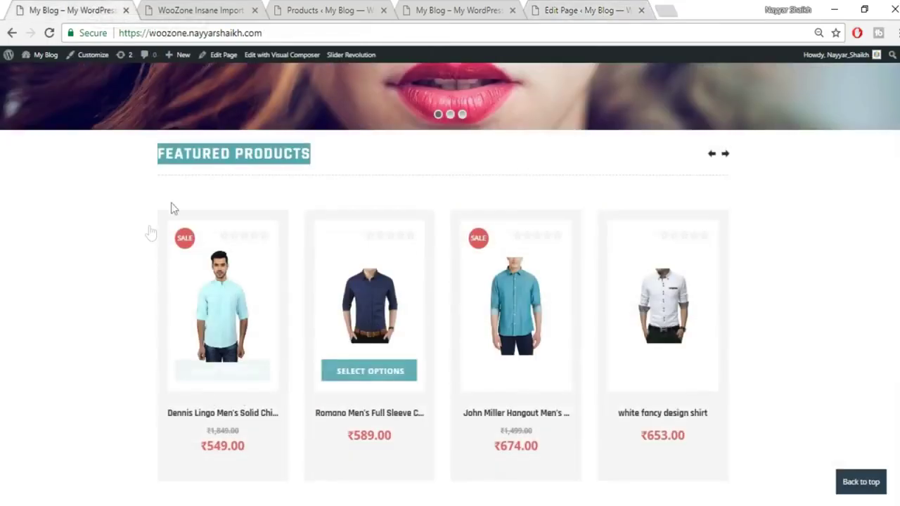
scroll(462, 358, down, 4)
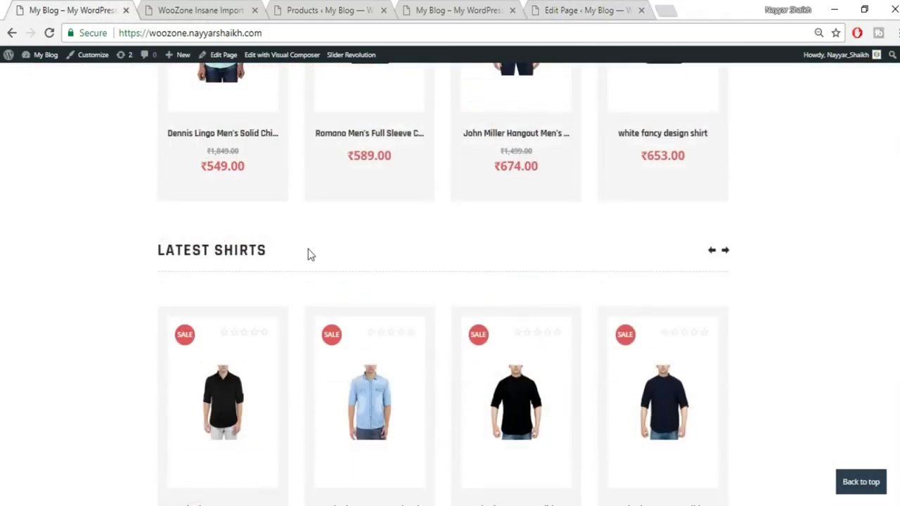
drag(316, 257, 147, 253)
key(ctrl+c)
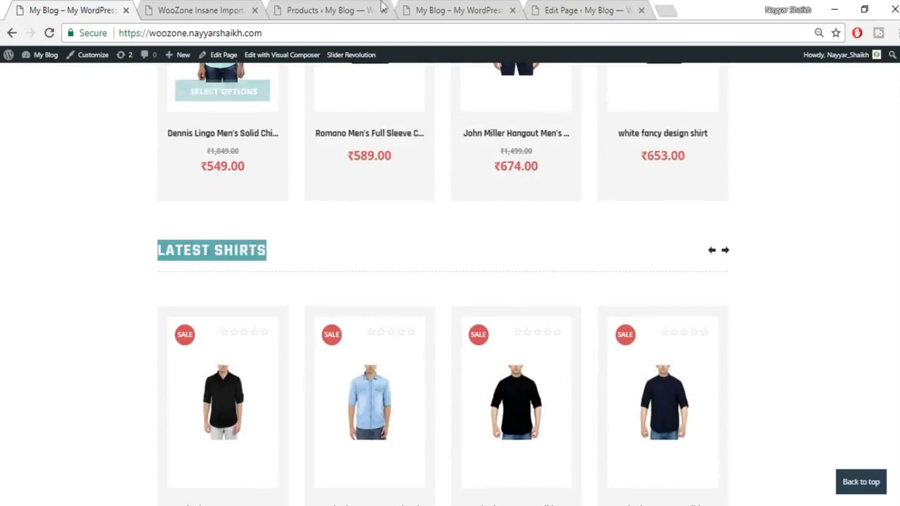
click(538, 8)
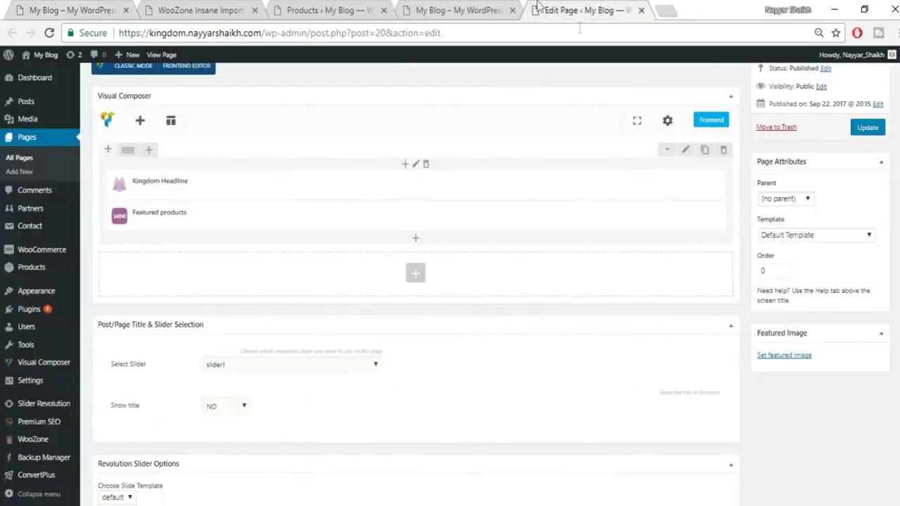
- Add a new row with a Kingdom Headline titled 'LATEST SHIRTS' and save it
click(419, 280)
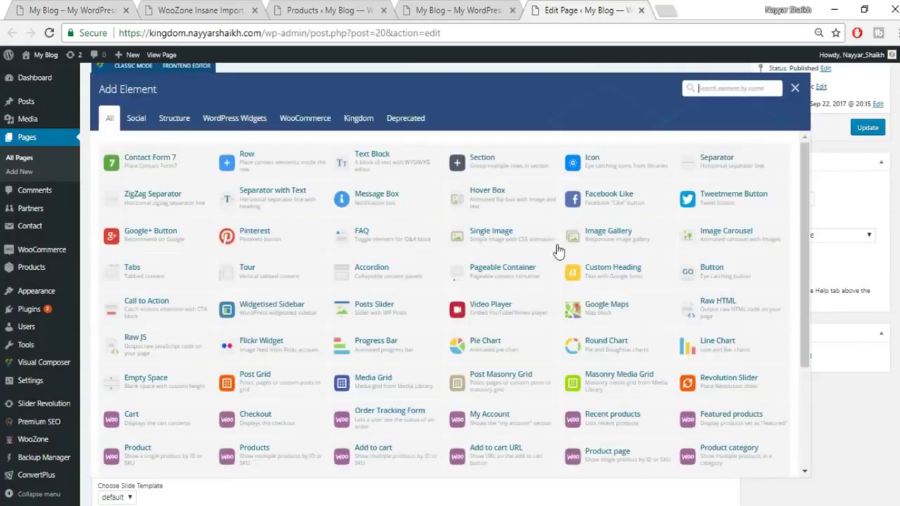
text(HEAD)
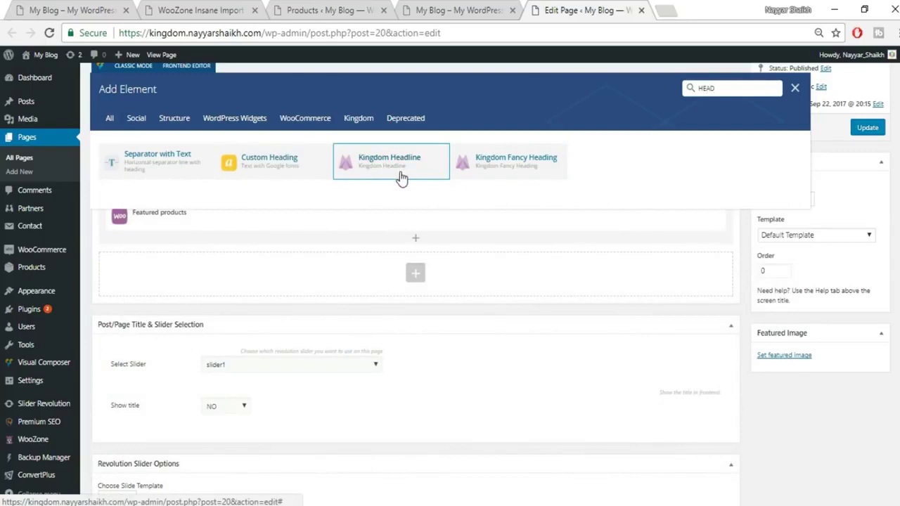
click(401, 177)
drag(586, 169, 444, 172)
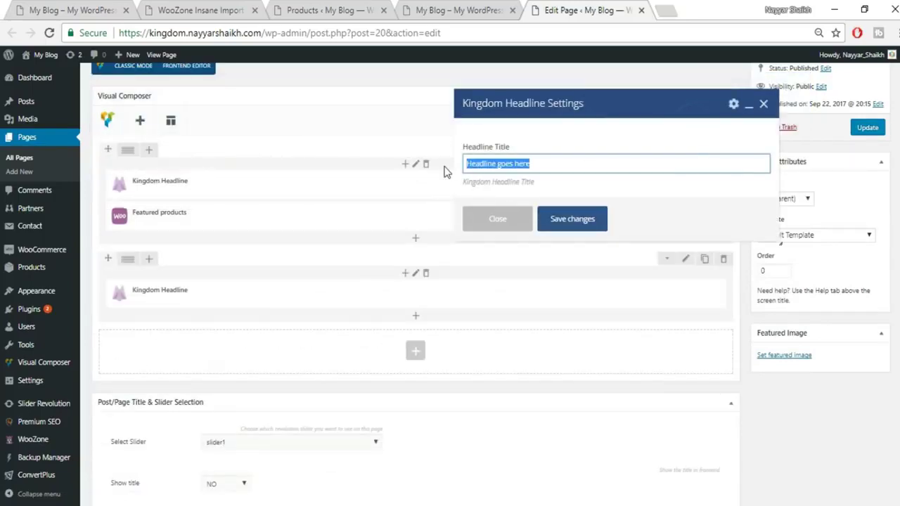
key(ctrl+v)
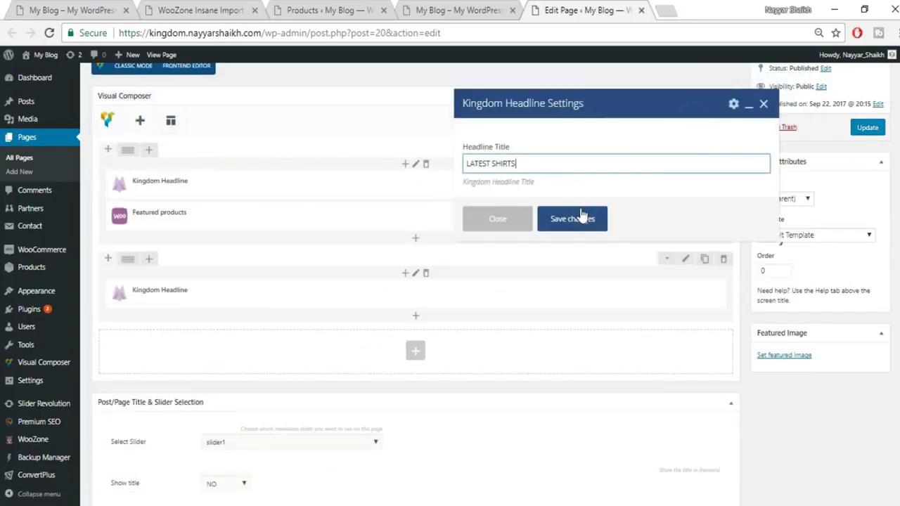
click(573, 219)
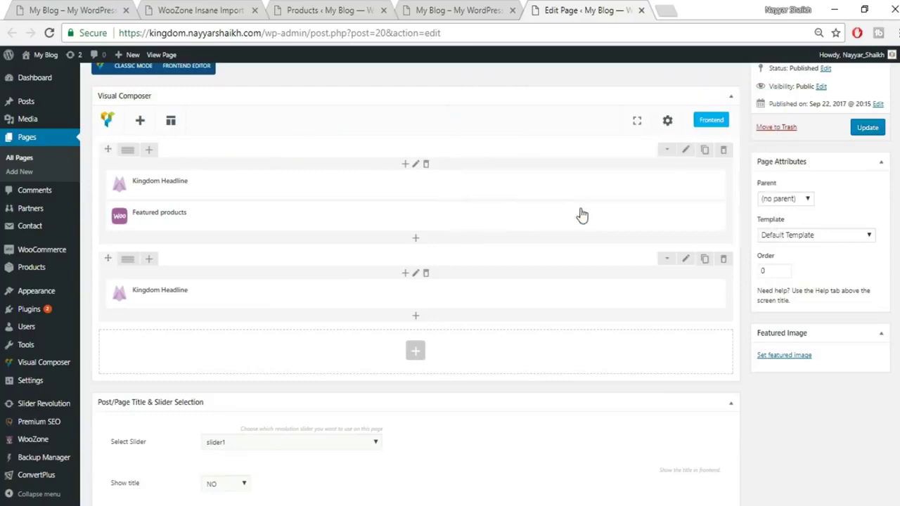
- Add a Product category element under LATEST SHIRTS with 12 per page and category SHIRTS, then save
click(415, 320)
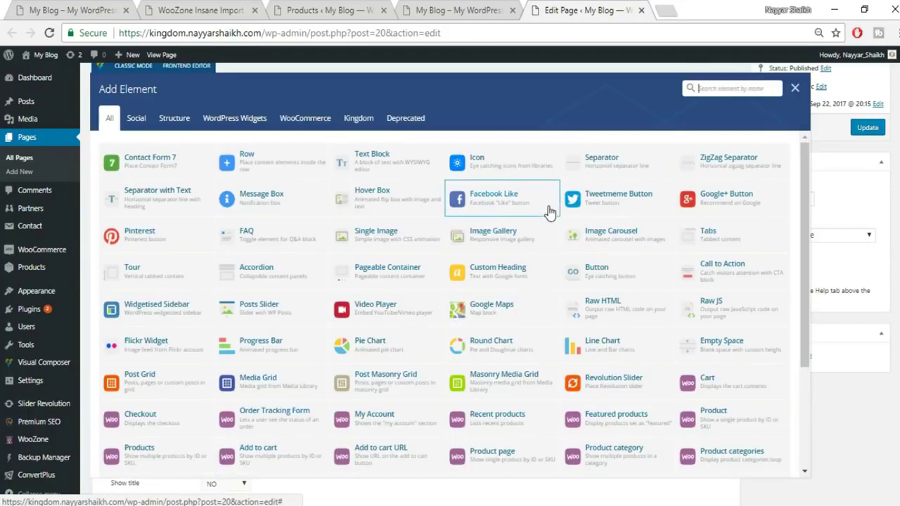
text(PRO)
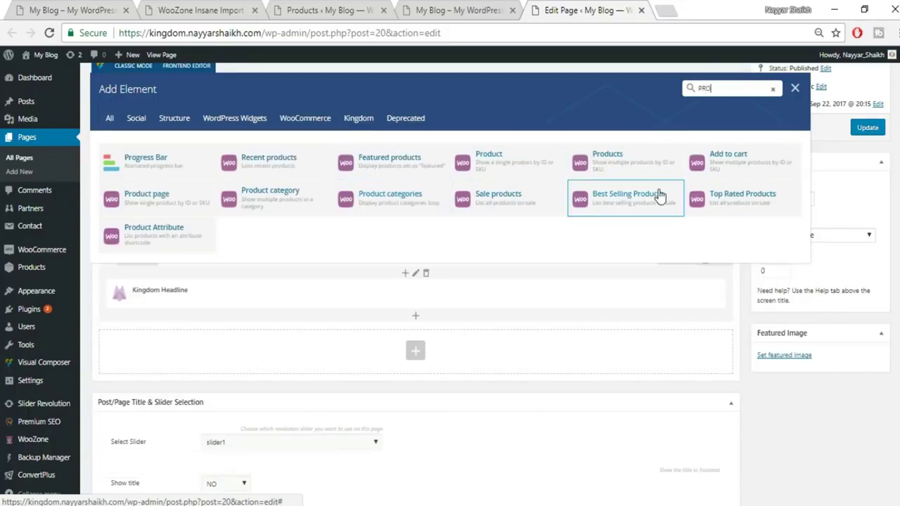
text(CATEG)
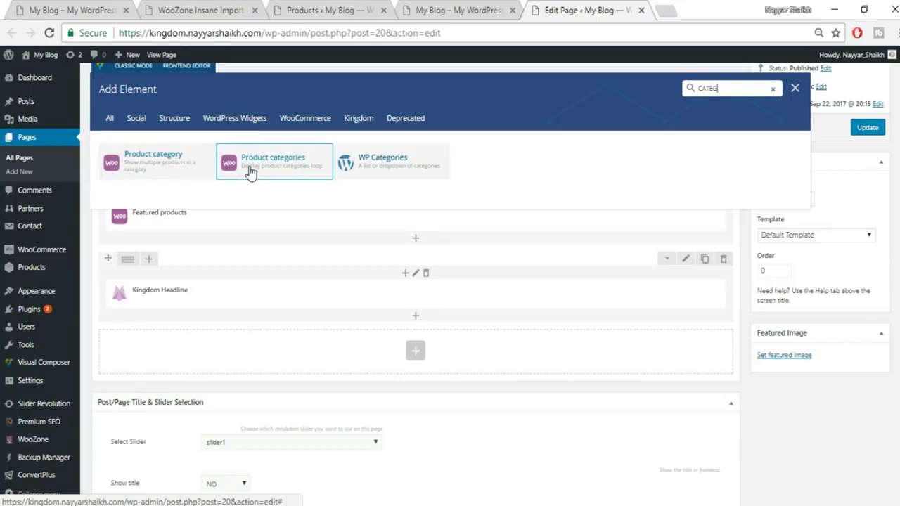
click(152, 172)
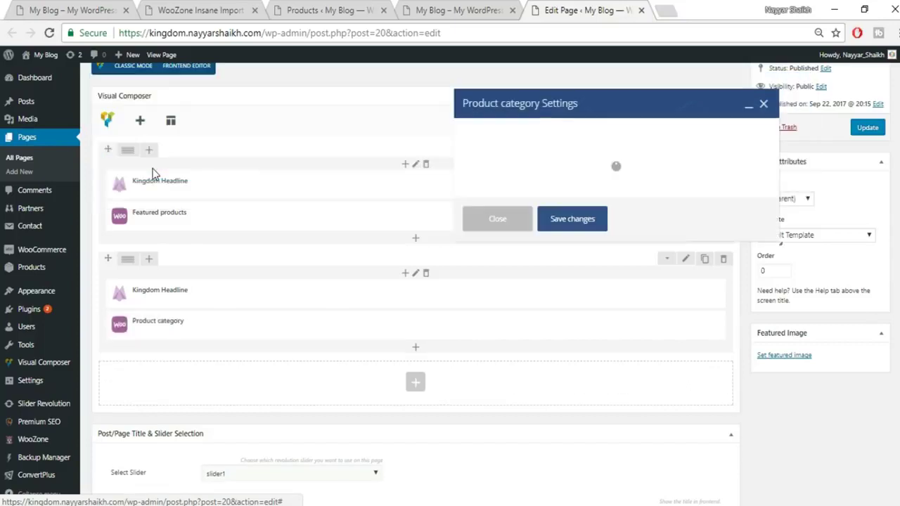
drag(509, 152, 464, 146)
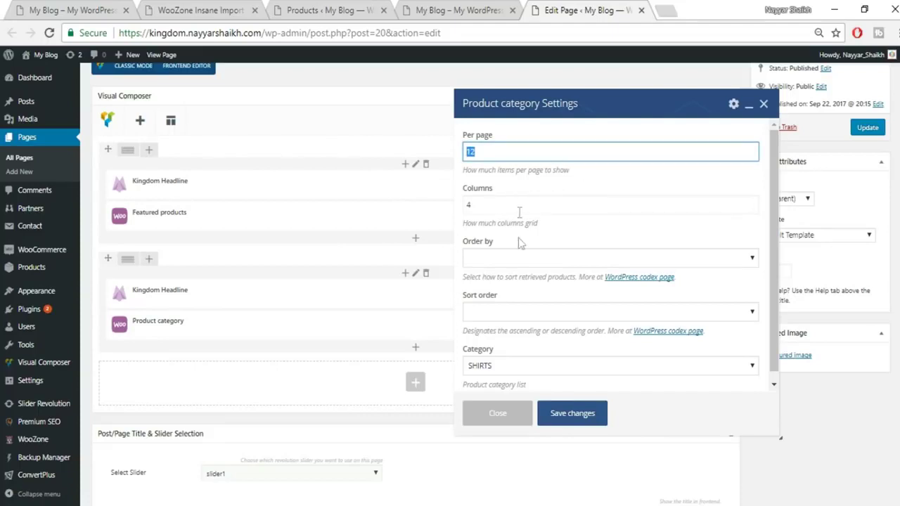
scroll(498, 372, down, 1)
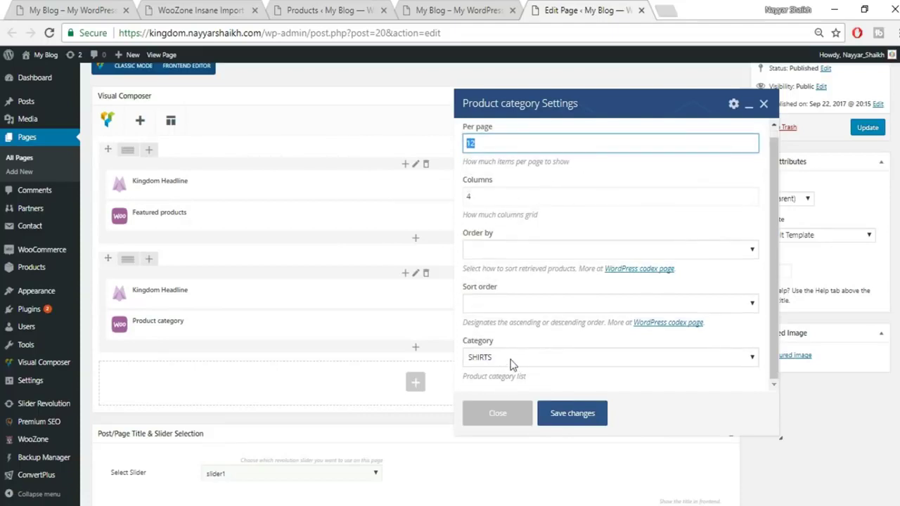
click(509, 357)
click(509, 372)
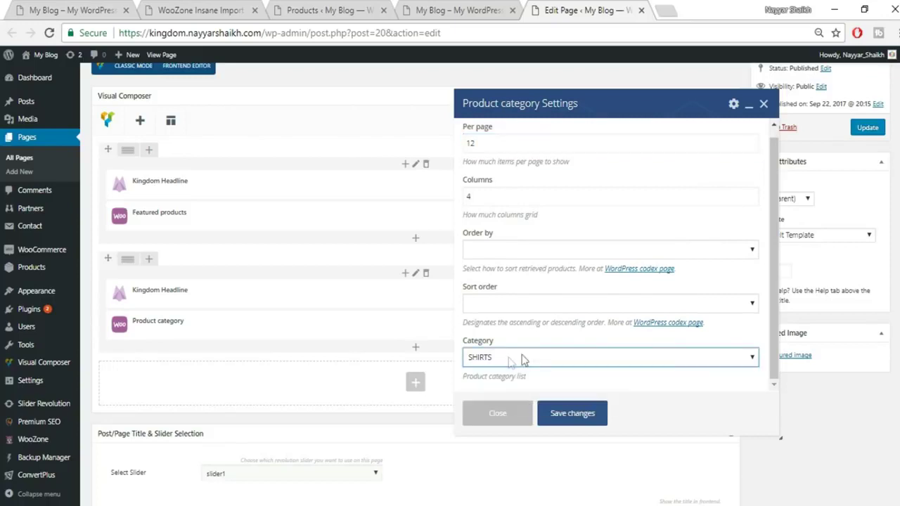
click(572, 413)
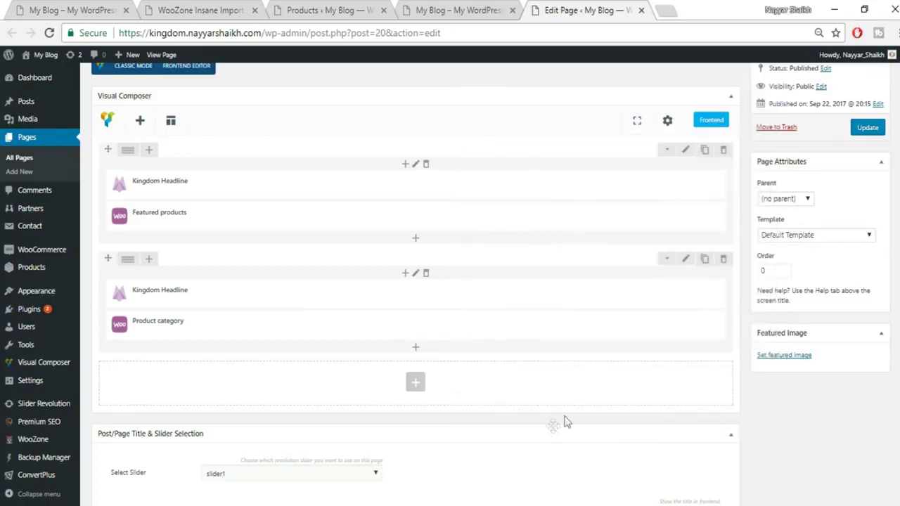
- Duplicate the shirts row and retitle the copy's Kingdom Headline to LATEST JEANS
click(705, 260)
scroll(281, 274, down, 3)
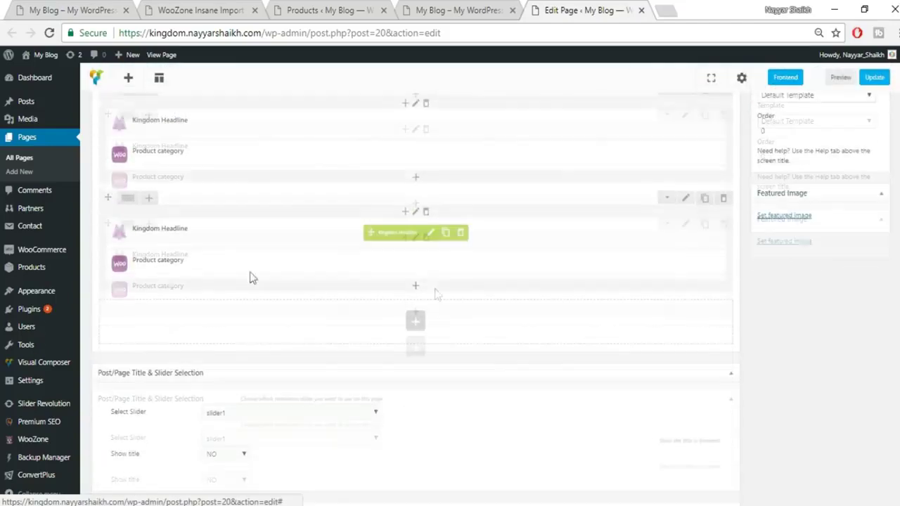
click(430, 234)
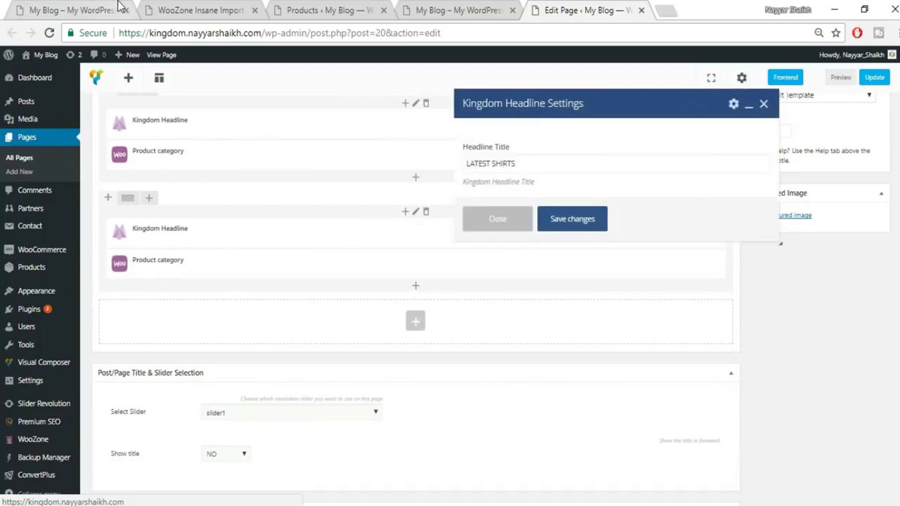
click(113, 9)
scroll(379, 265, down, 5)
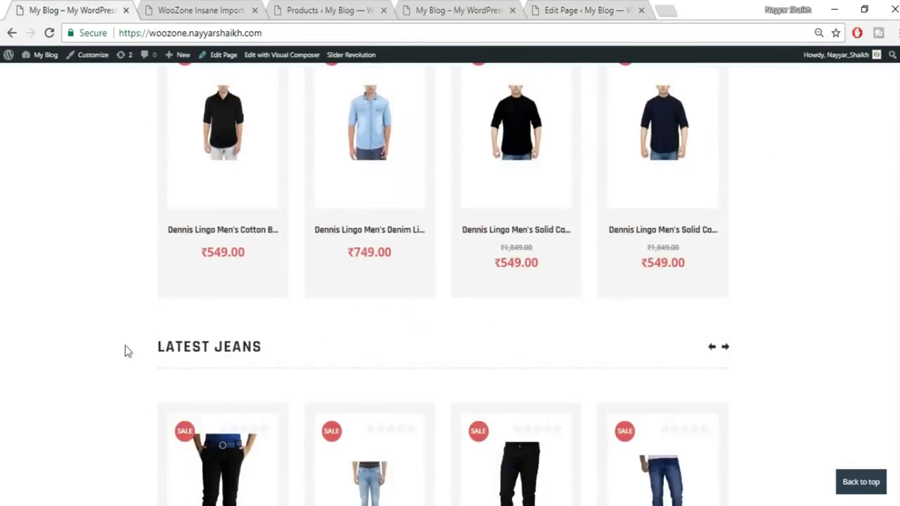
drag(263, 346, 148, 347)
key(ctrl+c)
click(562, 10)
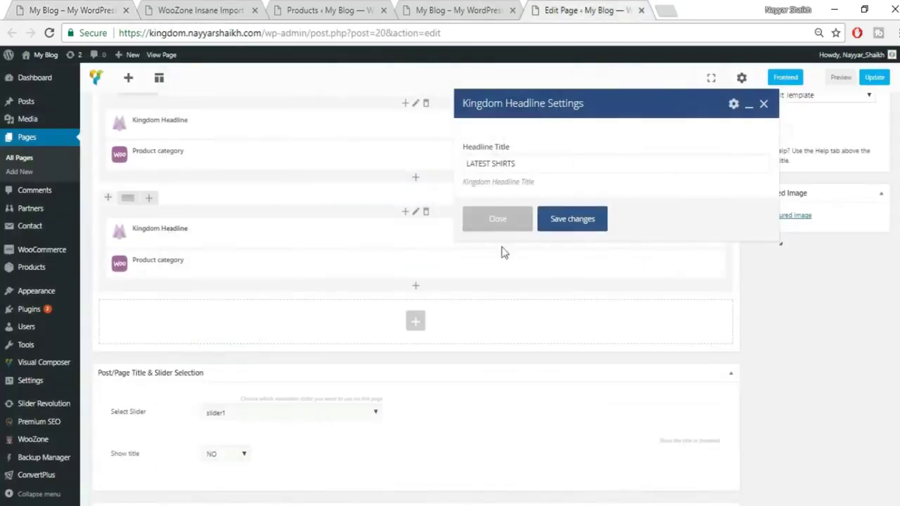
click(532, 162)
key(ctrl+a)
key(ctrl+v)
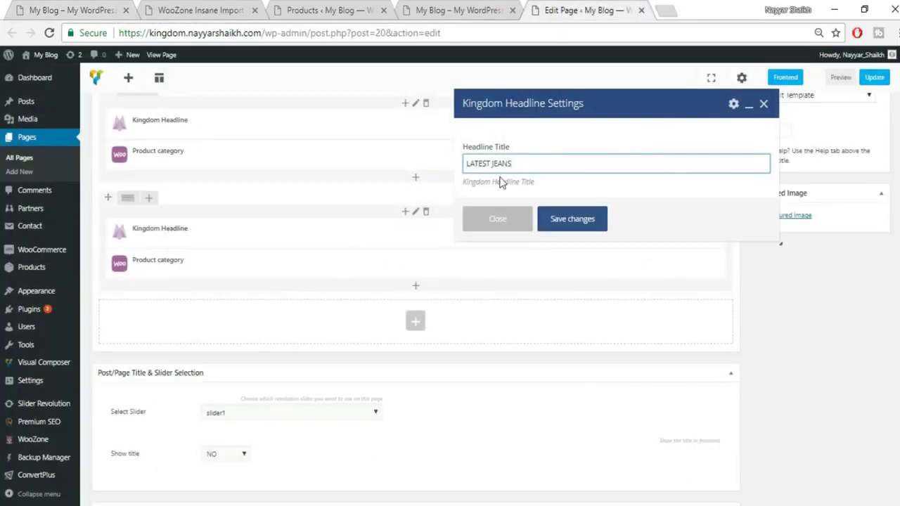
click(577, 220)
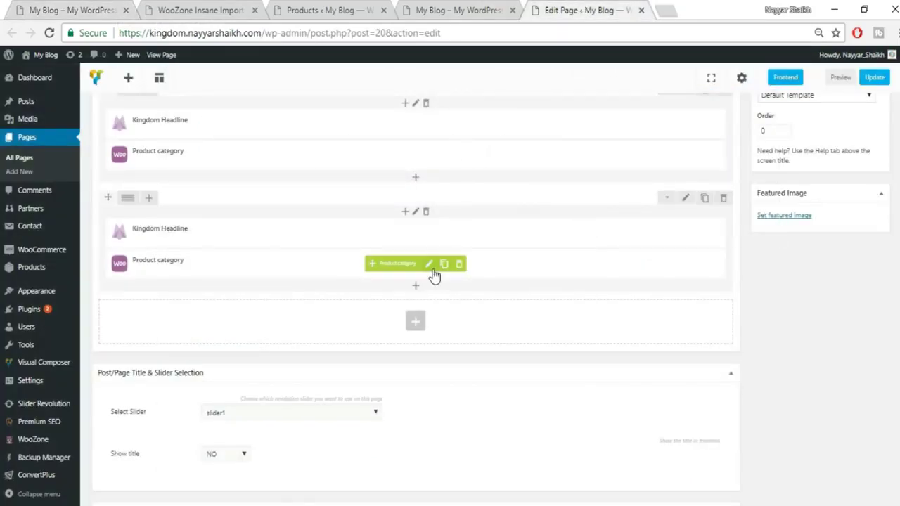
- Set the copied row's Product category to JEANS, save, and duplicate the jeans row
click(431, 268)
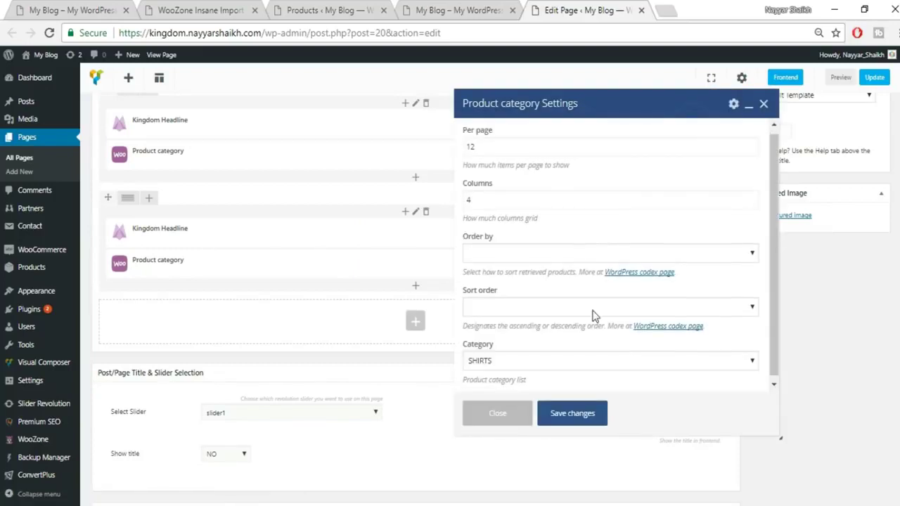
click(522, 361)
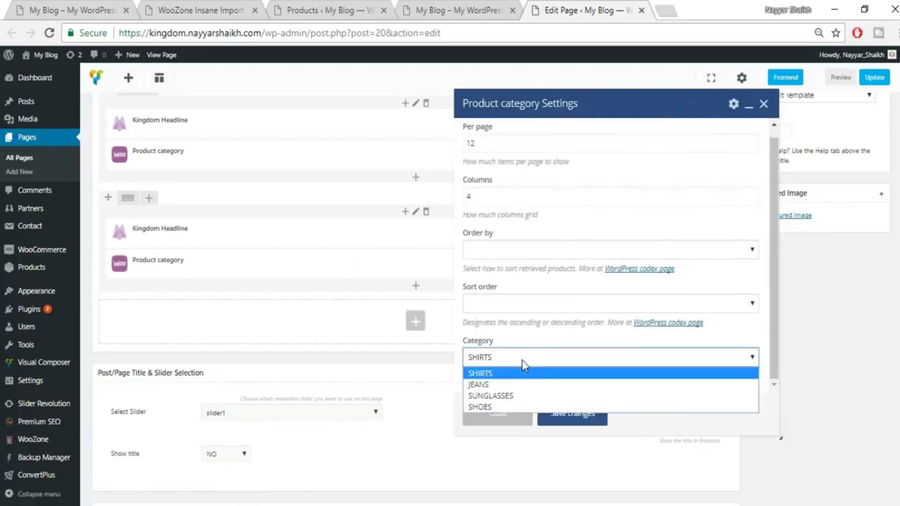
click(501, 395)
click(562, 416)
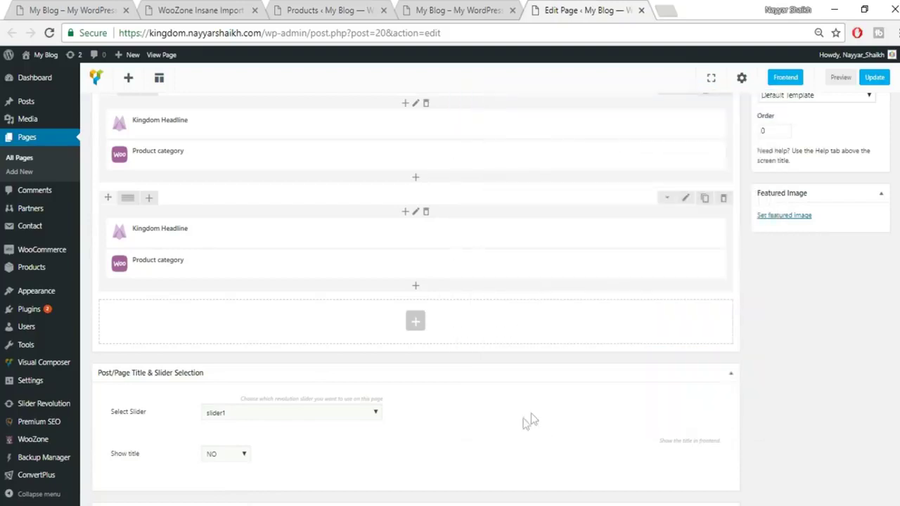
click(705, 199)
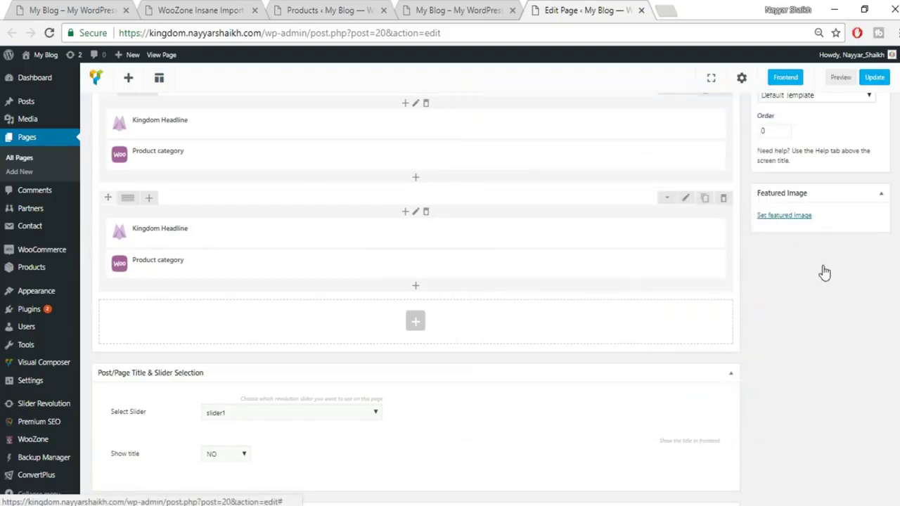
- Retitle the new row's Kingdom Headline to LATEST SHOES and save
scroll(825, 271, down, 1)
mouse_move(474, 279)
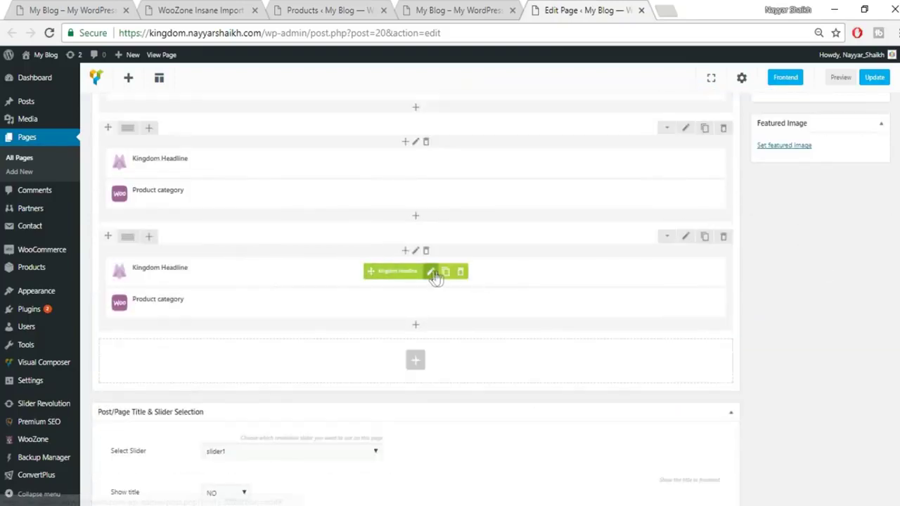
click(431, 274)
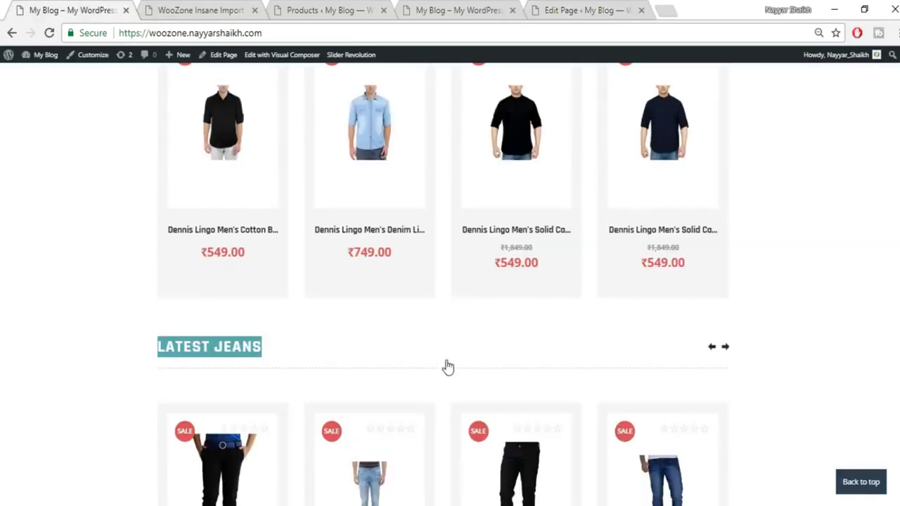
scroll(451, 381, down, 1)
scroll(451, 380, down, 5)
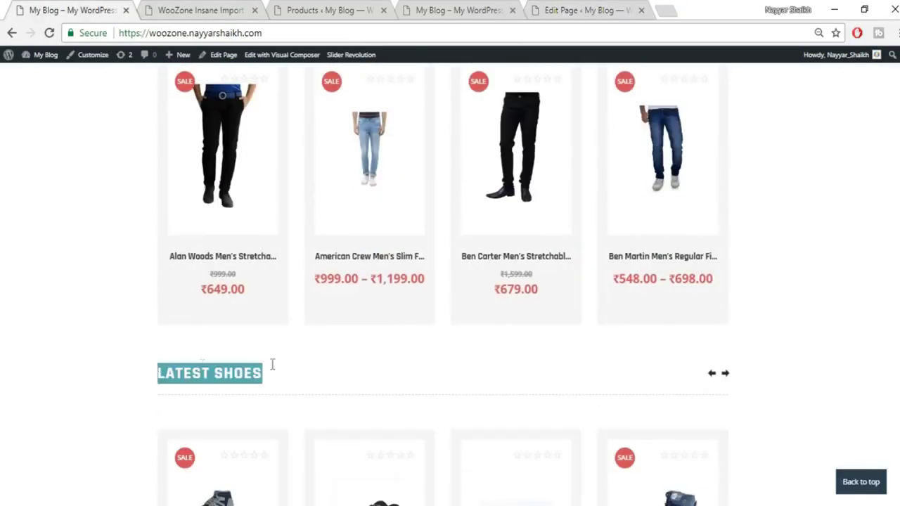
click(576, 9)
click(547, 168)
key(ctrl+a)
text(LATEST SHOES)
click(571, 219)
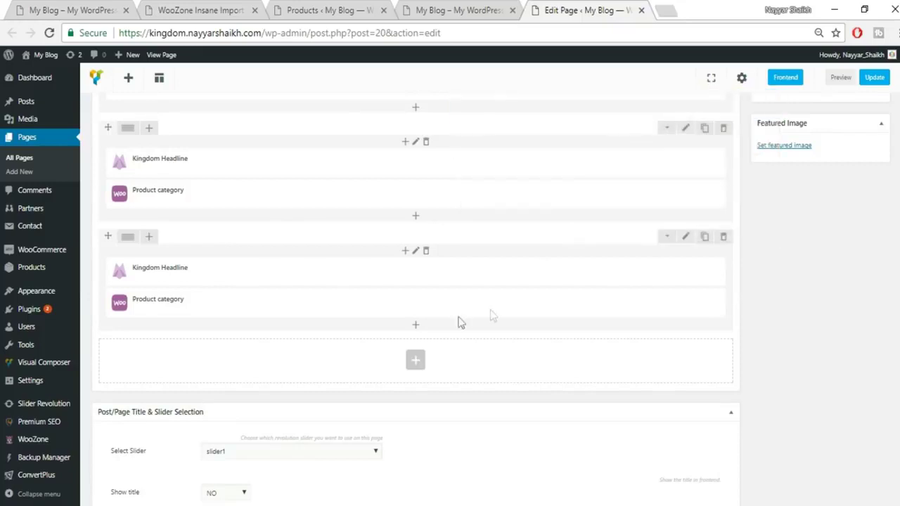
- Set that row's Product category to SHOES and save
click(429, 303)
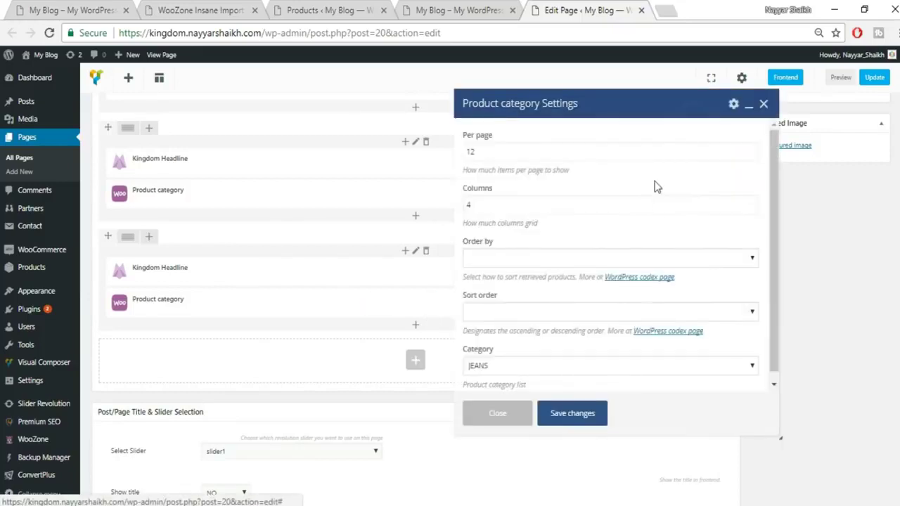
scroll(654, 311, down, 1)
click(534, 357)
click(511, 404)
click(569, 414)
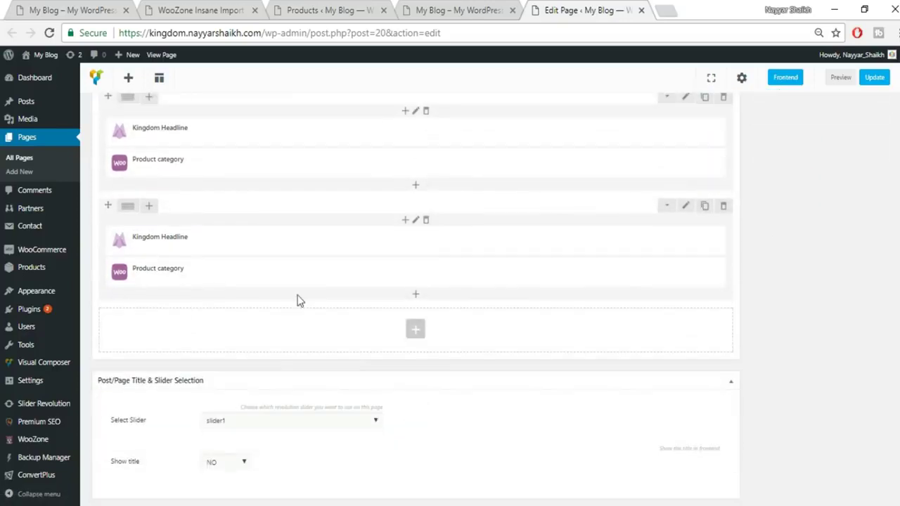
- Retitle the next row's Kingdom Headline to LATEST SUNGLASSSES and save
mouse_move(378, 257)
click(431, 243)
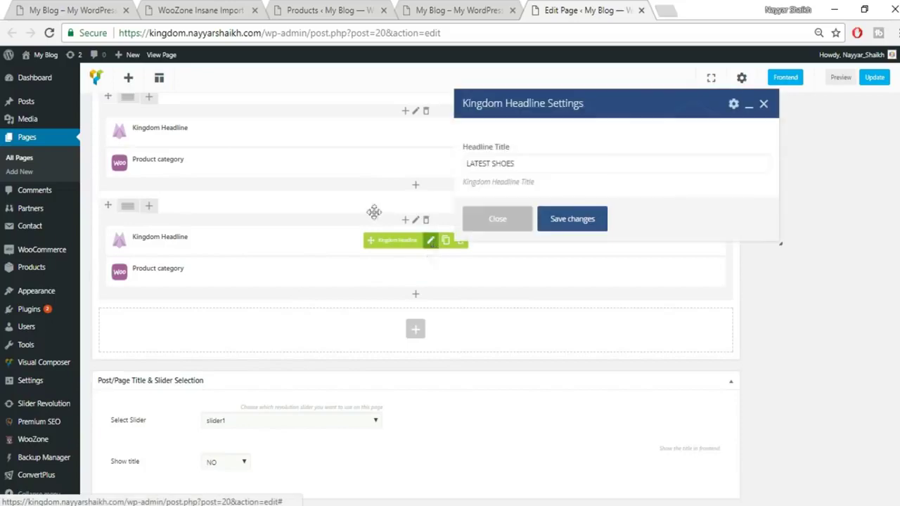
click(71, 10)
scroll(446, 434, down, 4)
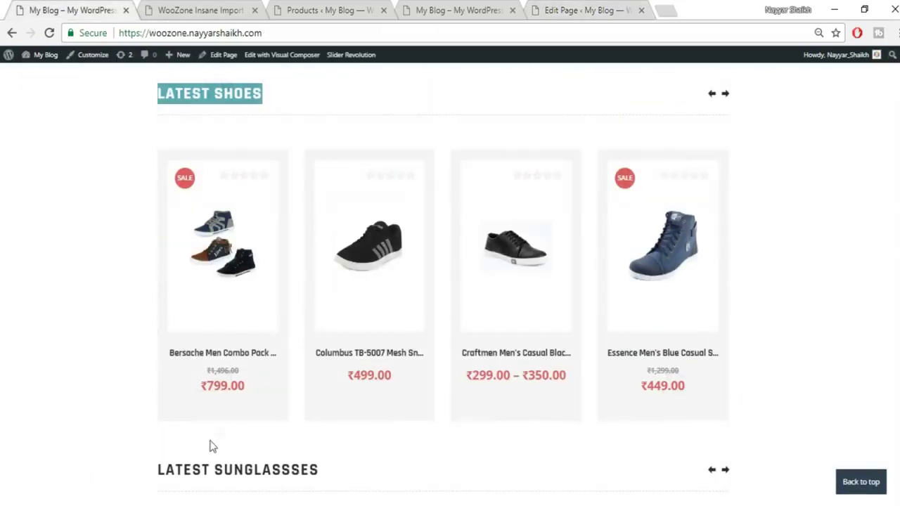
click(589, 10)
triple_click(533, 166)
text(LATEST SUNGLASSSES)
click(584, 219)
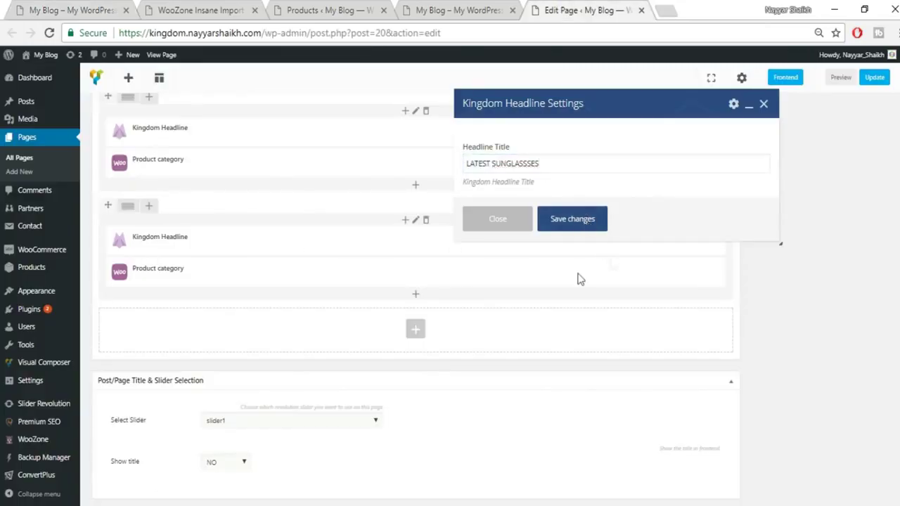
- Set that row's Product category to SUNGLASSES and save
click(429, 272)
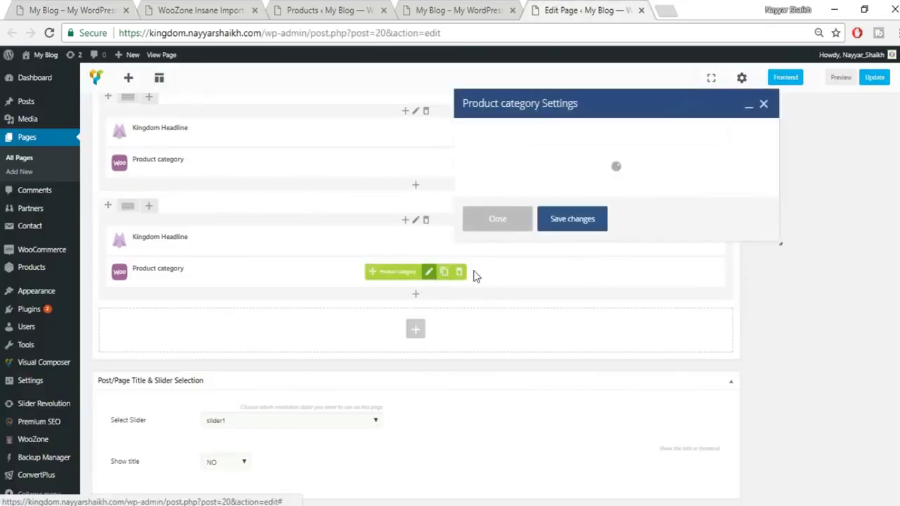
scroll(598, 311, down, 1)
click(547, 356)
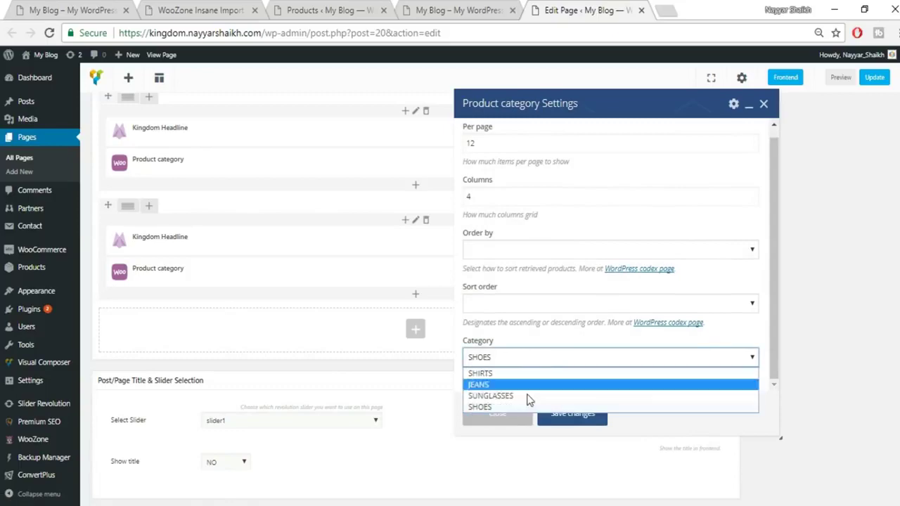
click(529, 396)
click(571, 415)
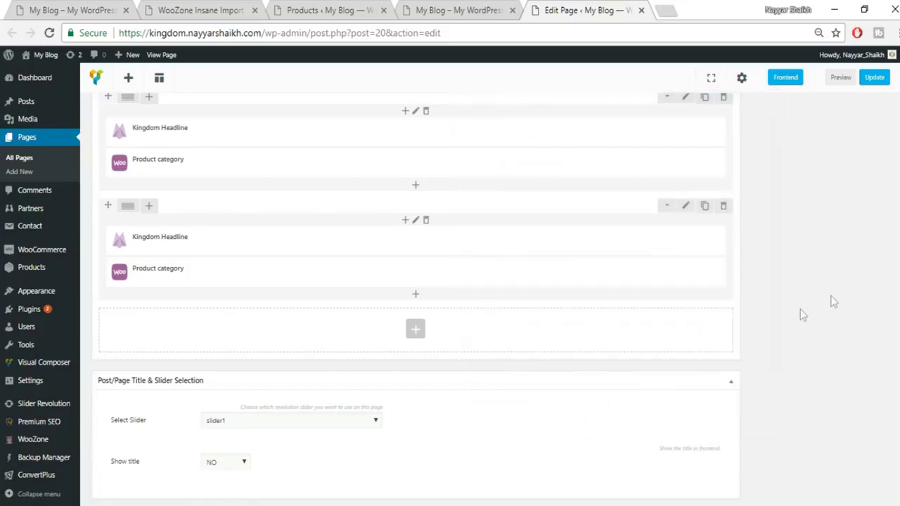
scroll(833, 301, up, 10)
- Publish the updated home page and reload the storefront to see the changes
click(868, 338)
click(470, 13)
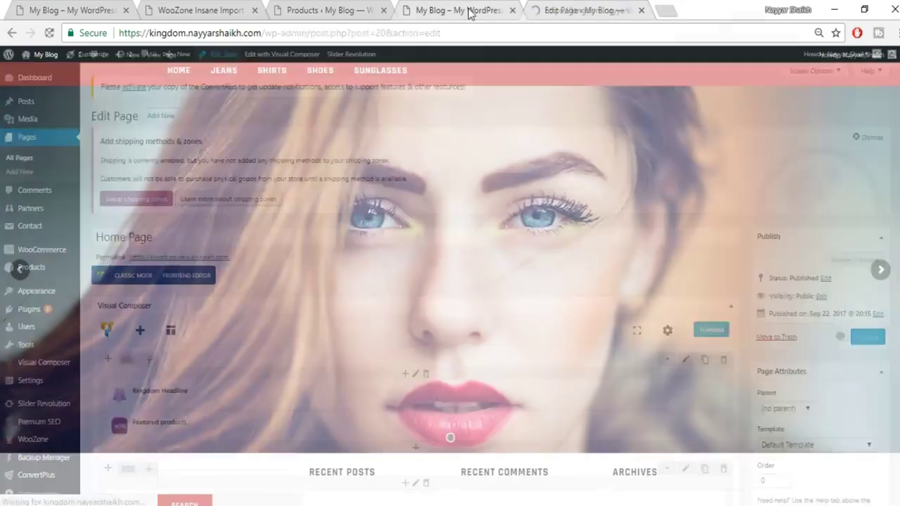
scroll(545, 281, down, 3)
scroll(559, 321, up, 4)
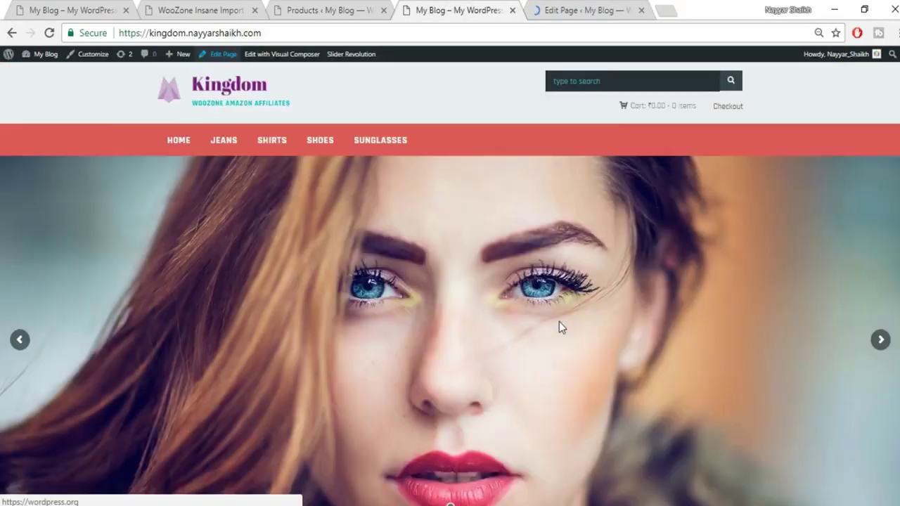
scroll(559, 322, up, 1)
click(50, 33)
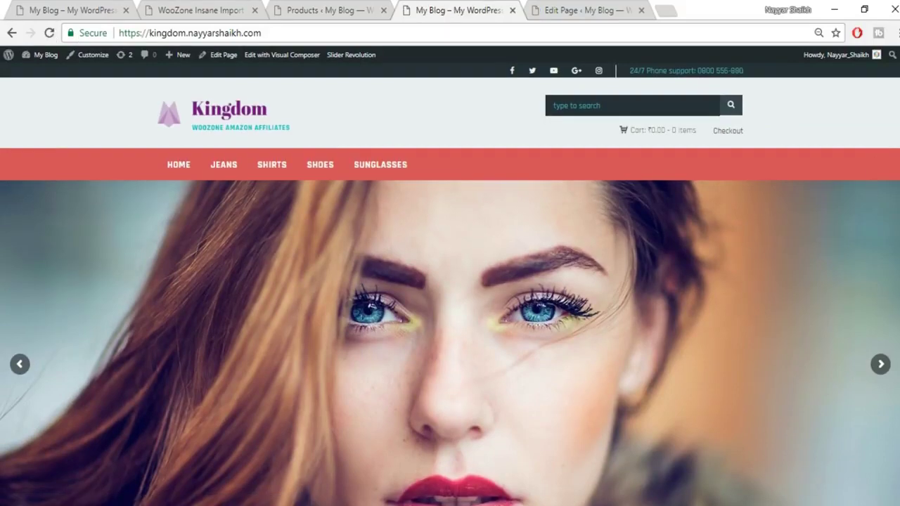
- Advance the Featured Products carousel and review the product rows down to the footer widgets
scroll(810, 214, down, 8)
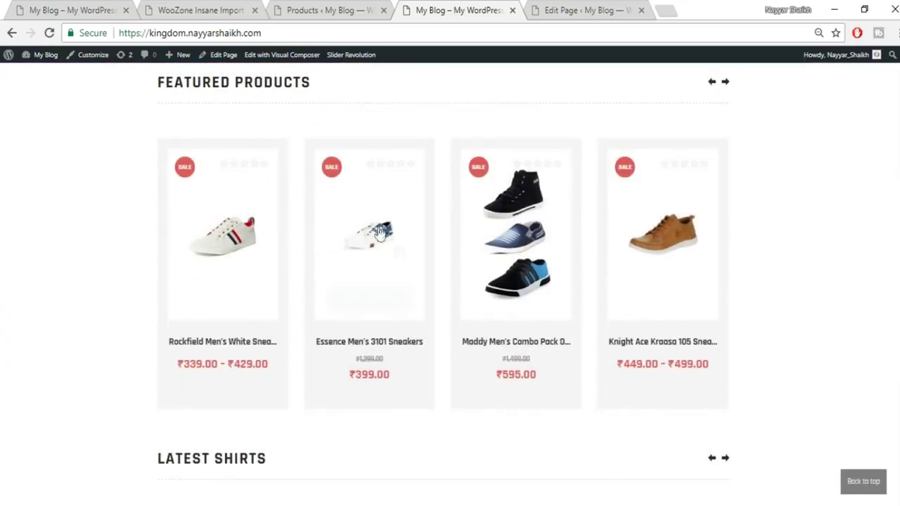
click(726, 83)
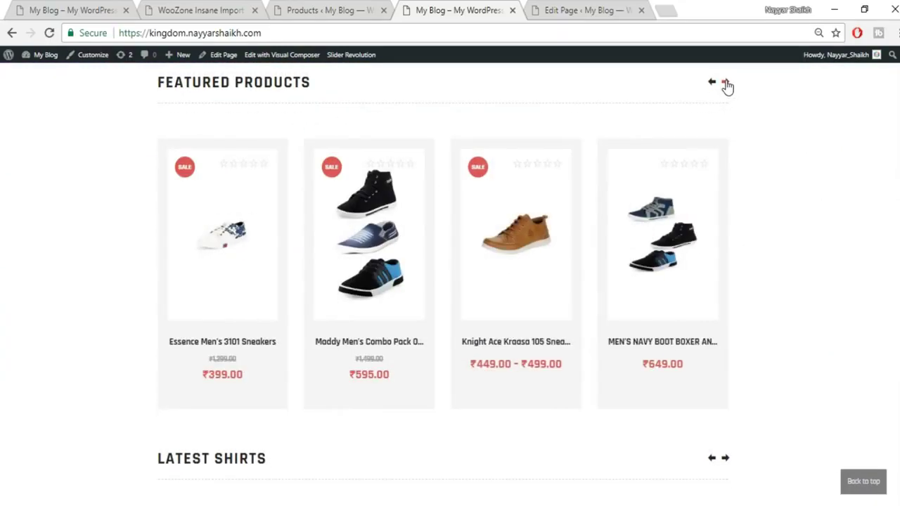
click(725, 84)
scroll(865, 271, down, 3)
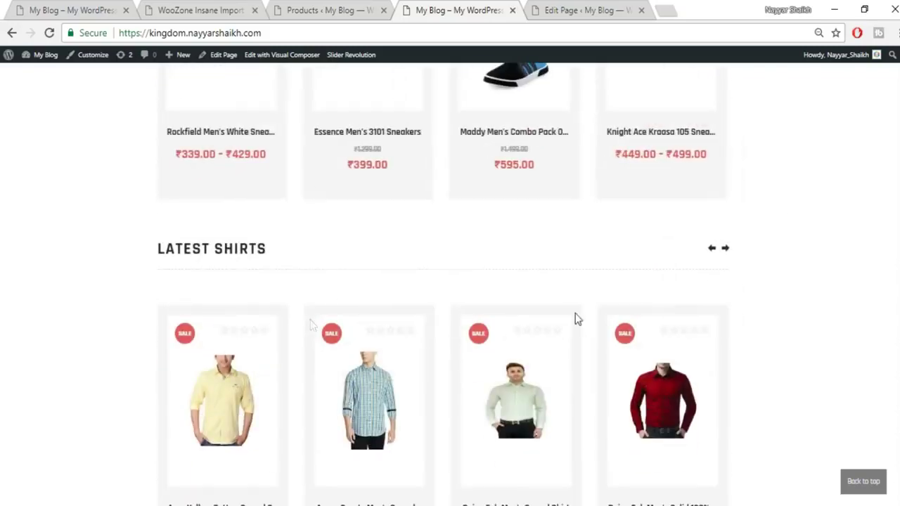
scroll(826, 289, down, 6)
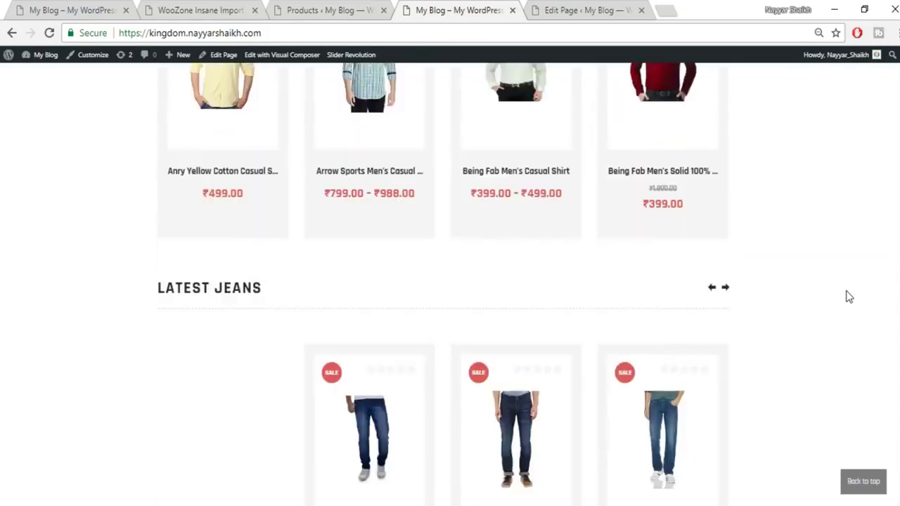
scroll(757, 254, down, 5)
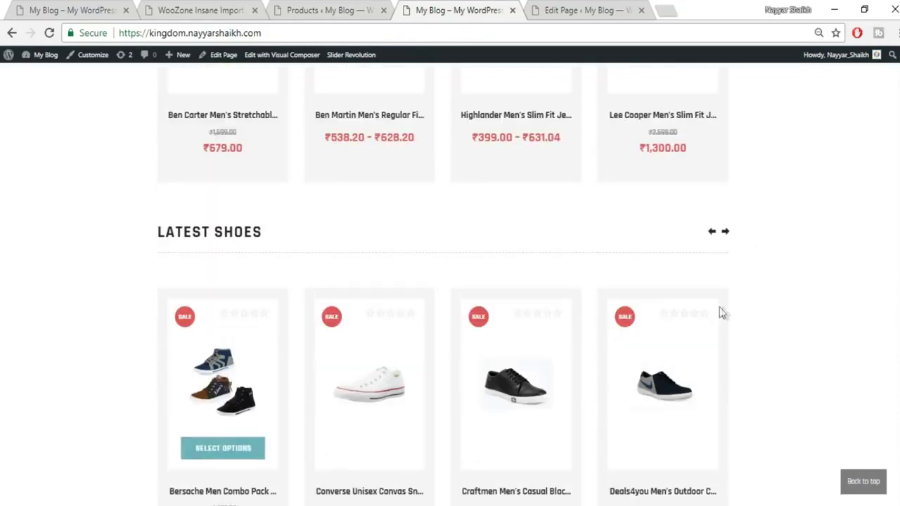
scroll(719, 310, down, 5)
scroll(839, 339, down, 5)
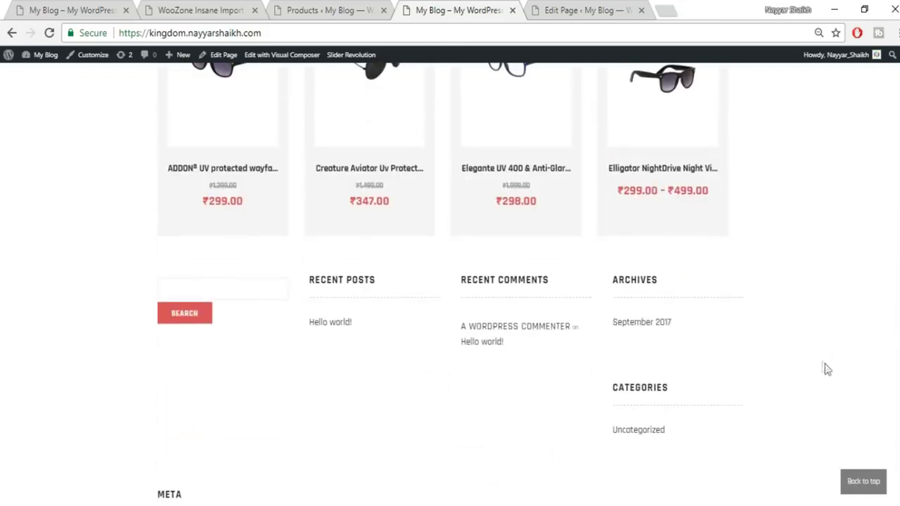
scroll(640, 324, down, 1)
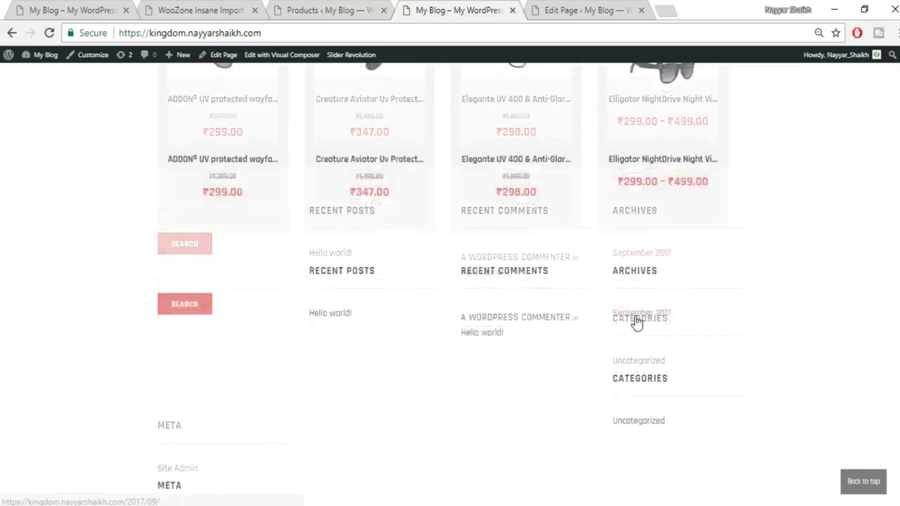
scroll(368, 327, down, 4)
scroll(236, 243, up, 5)
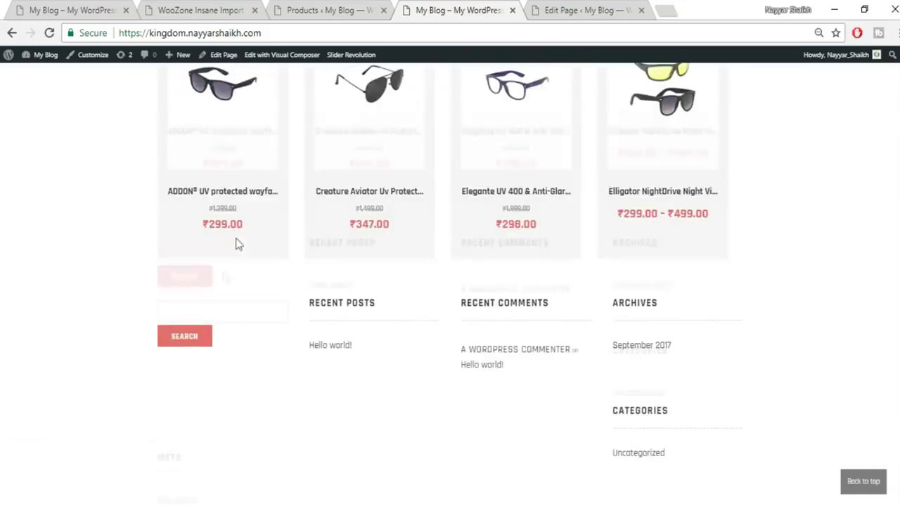
scroll(325, 131, down, 2)
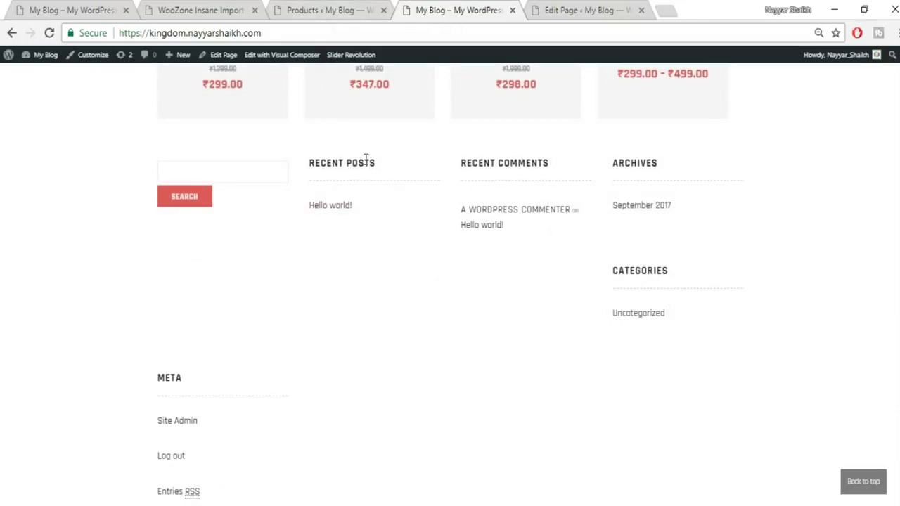
- Compare the storefront with the products admin list, ending on All Products
click(346, 8)
click(448, 9)
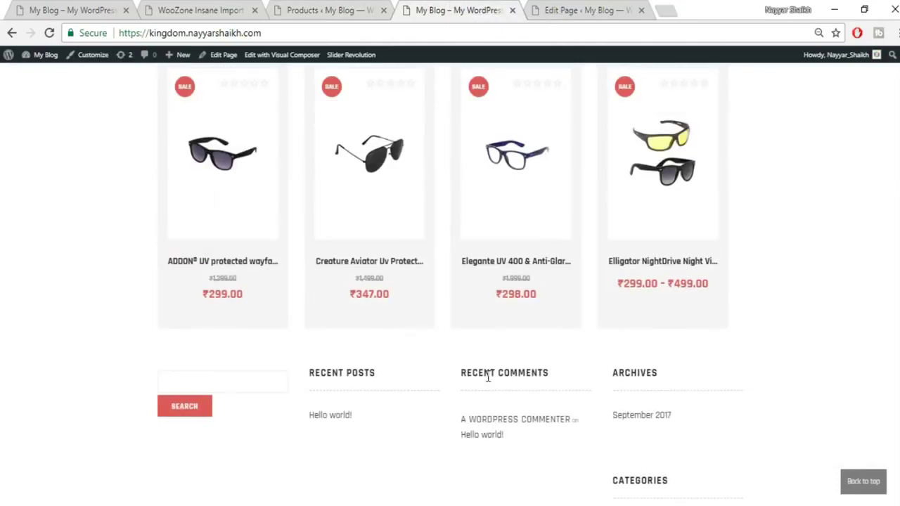
scroll(629, 257, up, 8)
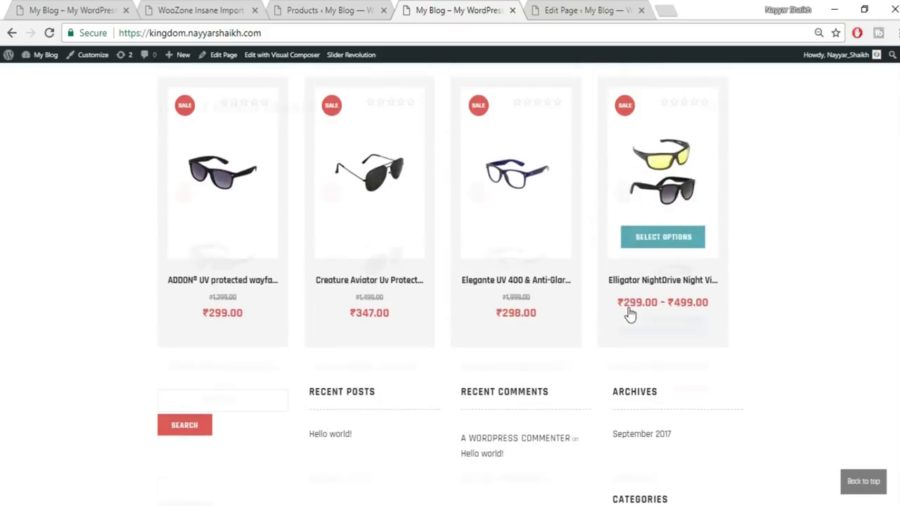
scroll(628, 282, up, 3)
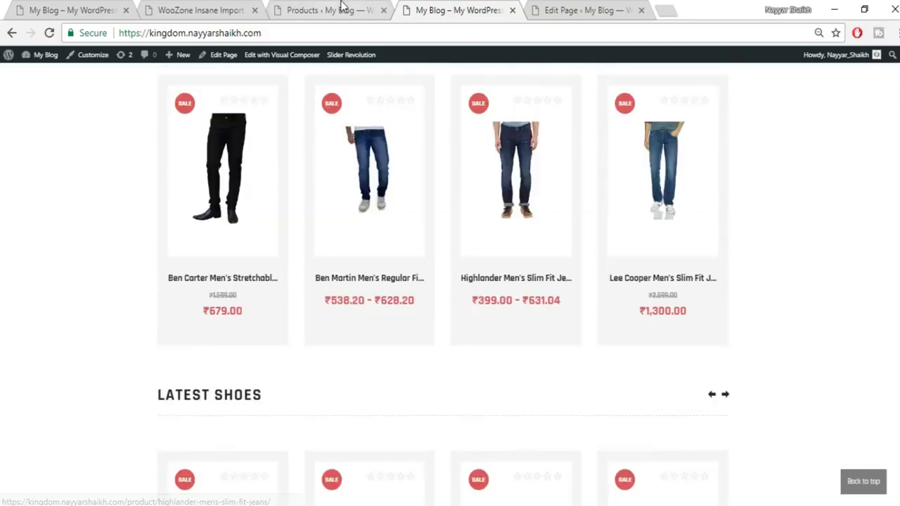
click(342, 9)
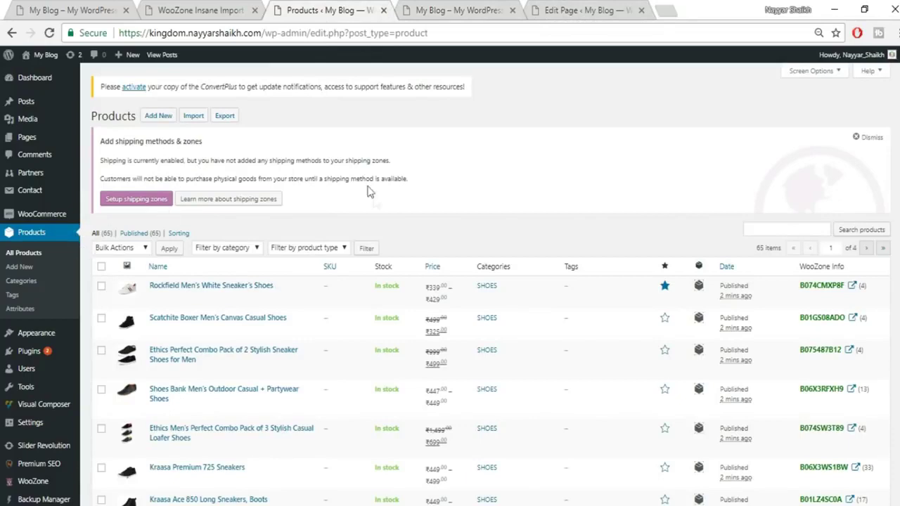
- In Appearance > Widgets, delete the Search, Categories and Recent Posts footer widgets
scroll(374, 197, down, 1)
mouse_move(40, 295)
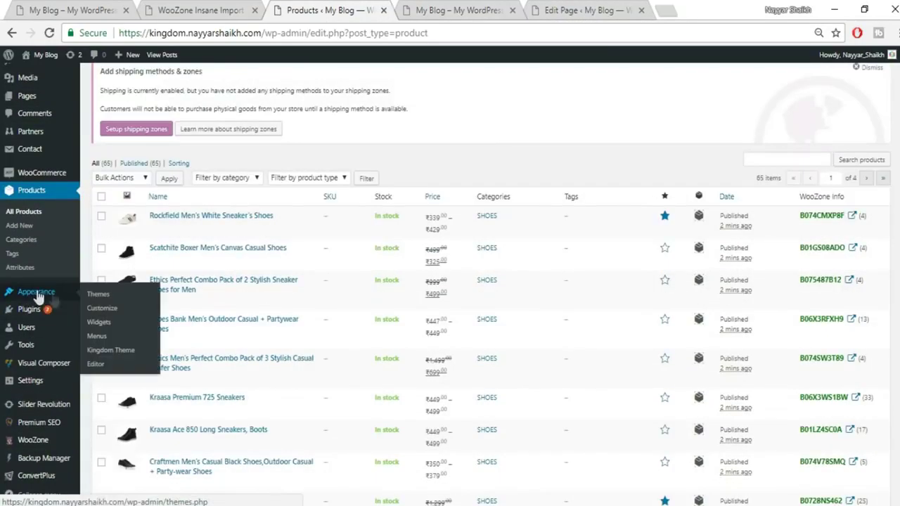
click(105, 325)
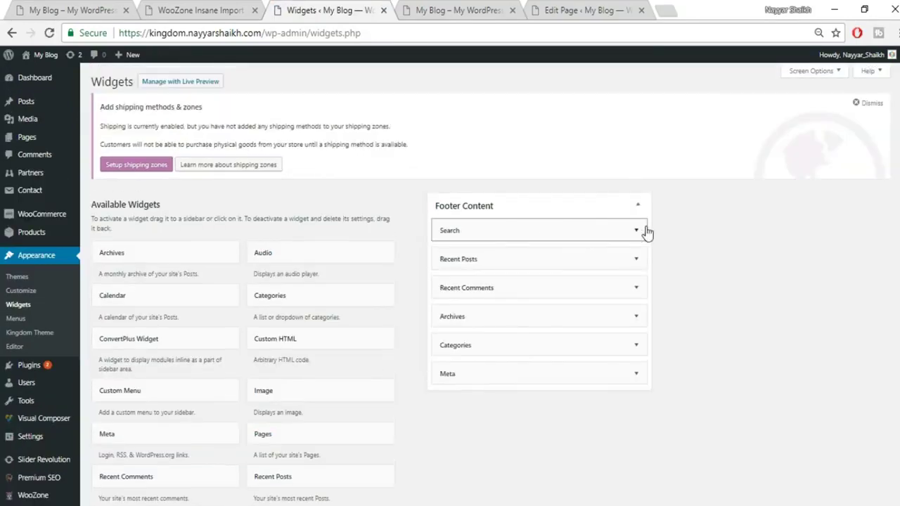
click(639, 234)
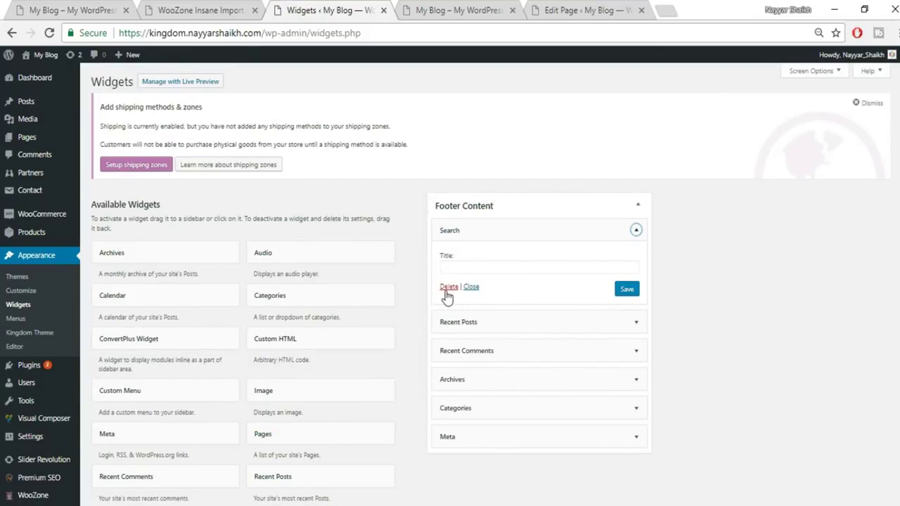
click(636, 321)
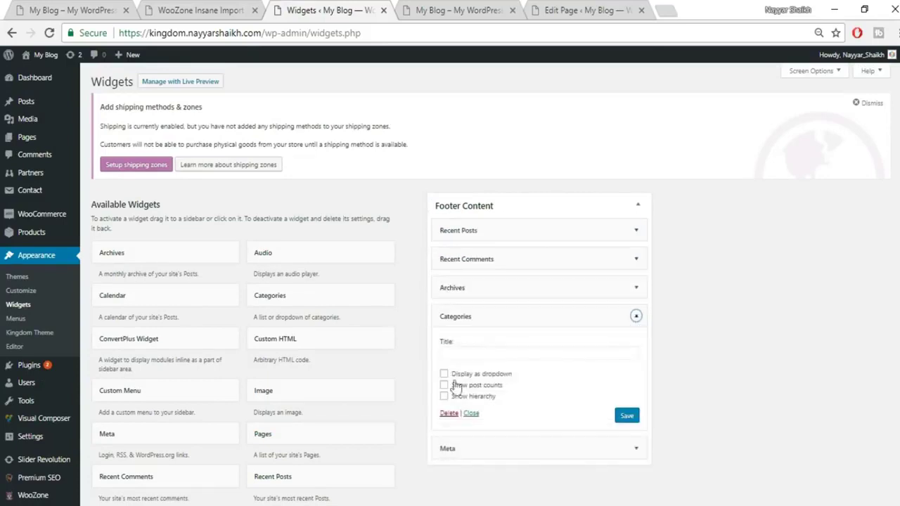
click(447, 414)
click(636, 231)
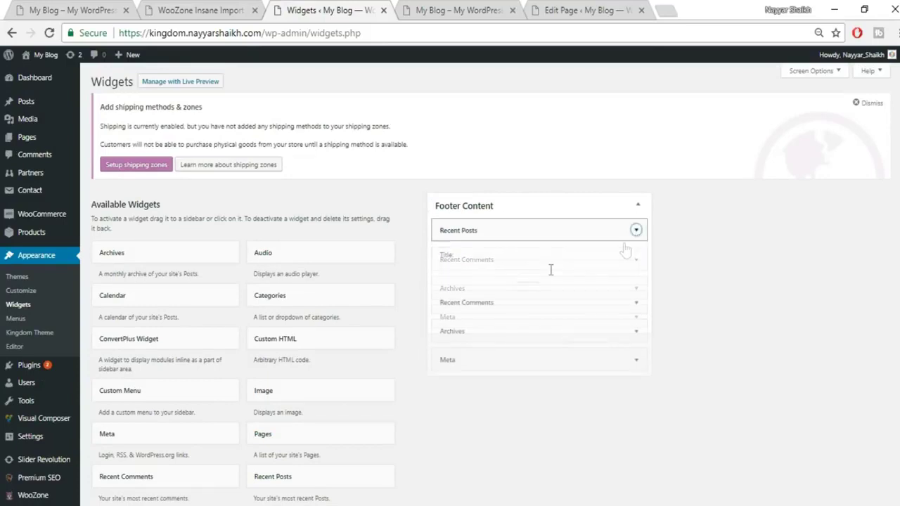
click(448, 329)
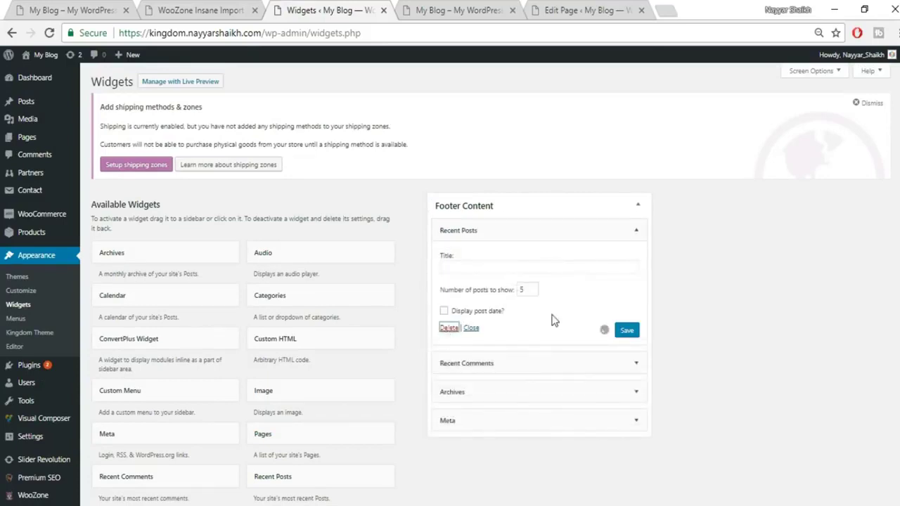
- Delete the Recent Comments, Archives and Meta footer widgets, then reload the storefront
click(635, 231)
click(449, 310)
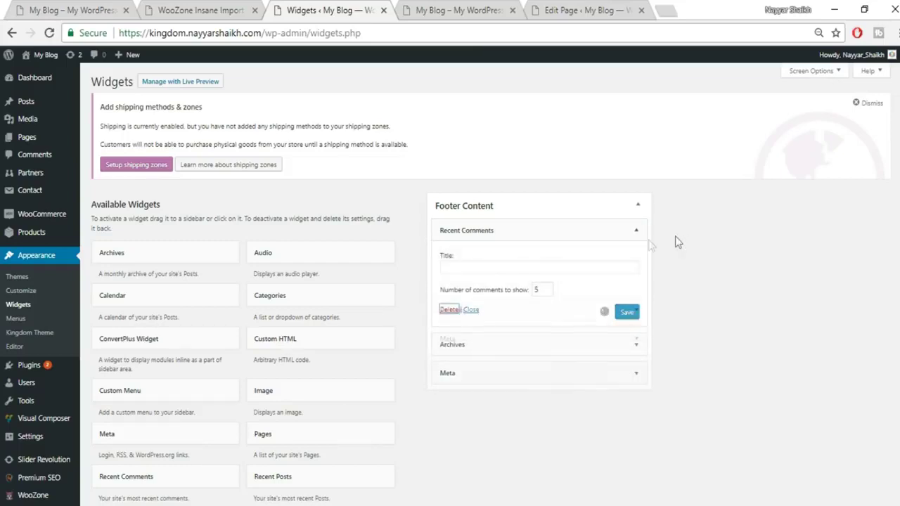
click(636, 230)
click(450, 310)
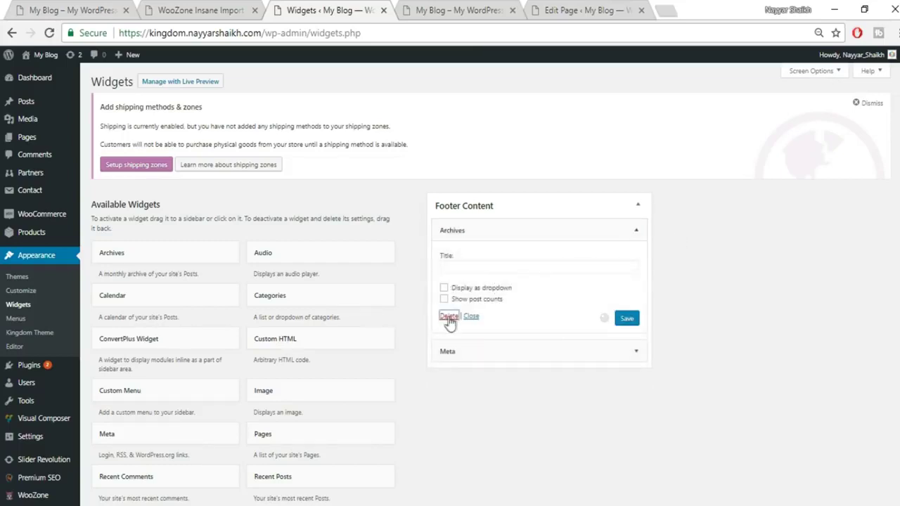
click(636, 231)
click(454, 293)
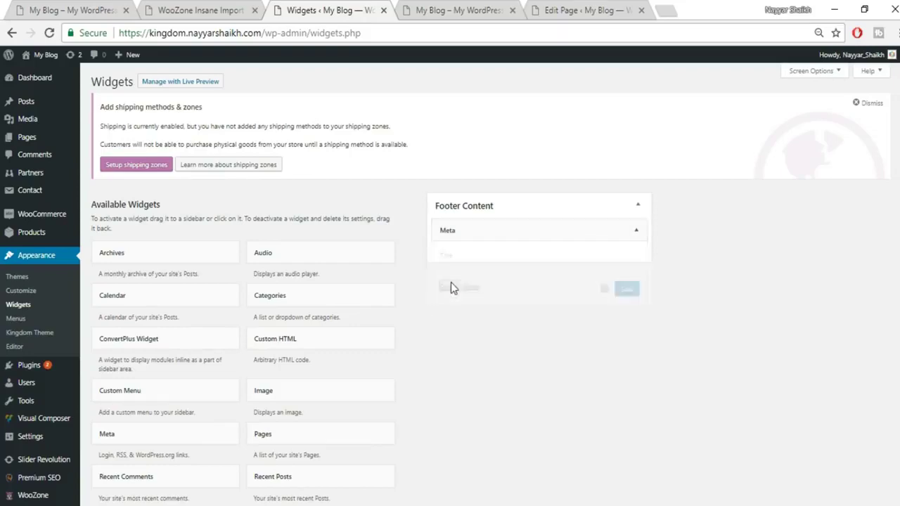
click(450, 8)
click(49, 33)
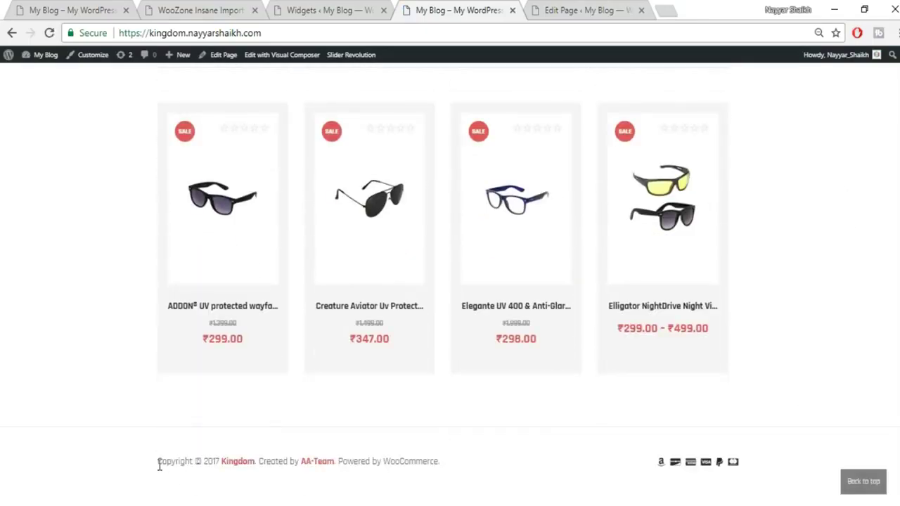
- Select part of the storefront's footer copyright text, then clear the selection
drag(245, 461, 266, 459)
click(555, 445)
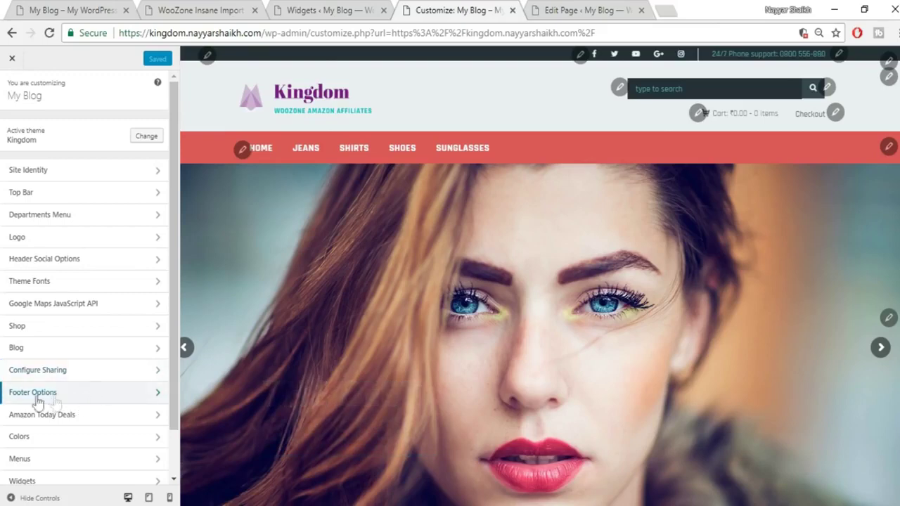
- In Footer Options, set the Amazon URL to #, keeping the partners module shown
click(105, 394)
scroll(405, 305, down, 10)
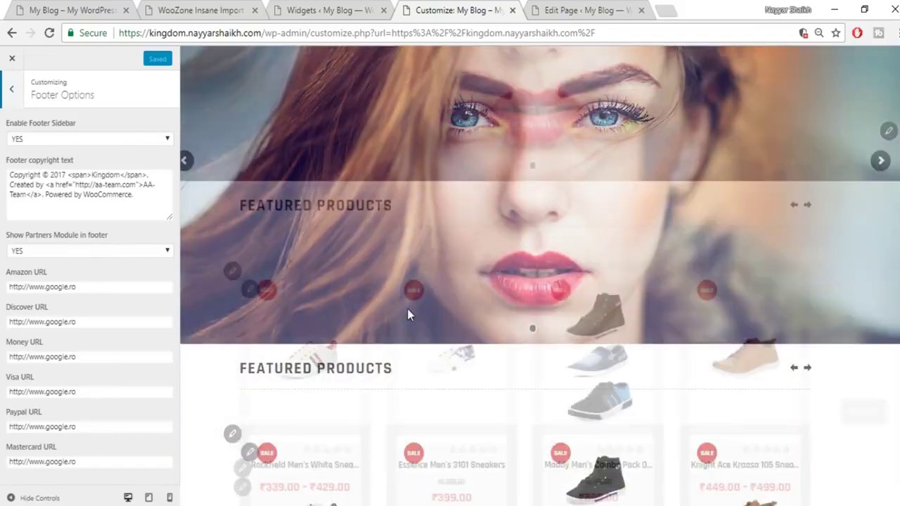
scroll(410, 317, down, 2)
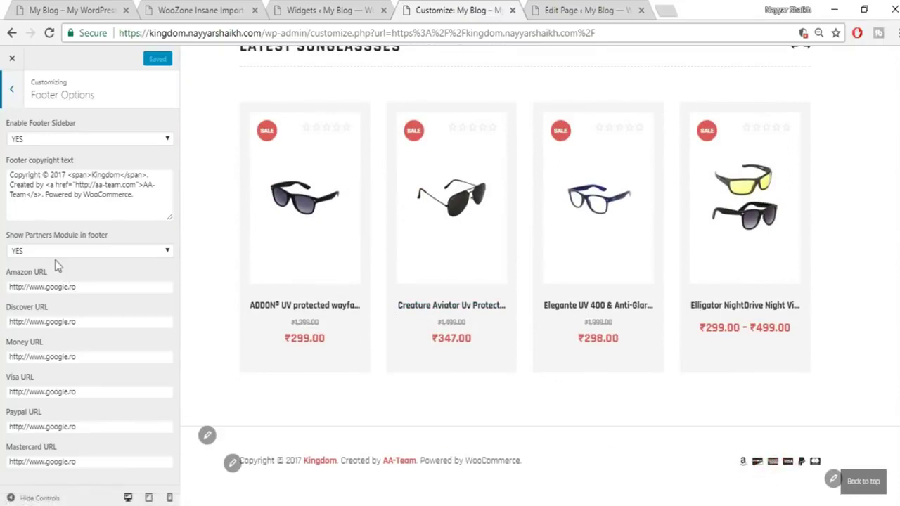
triple_click(105, 289)
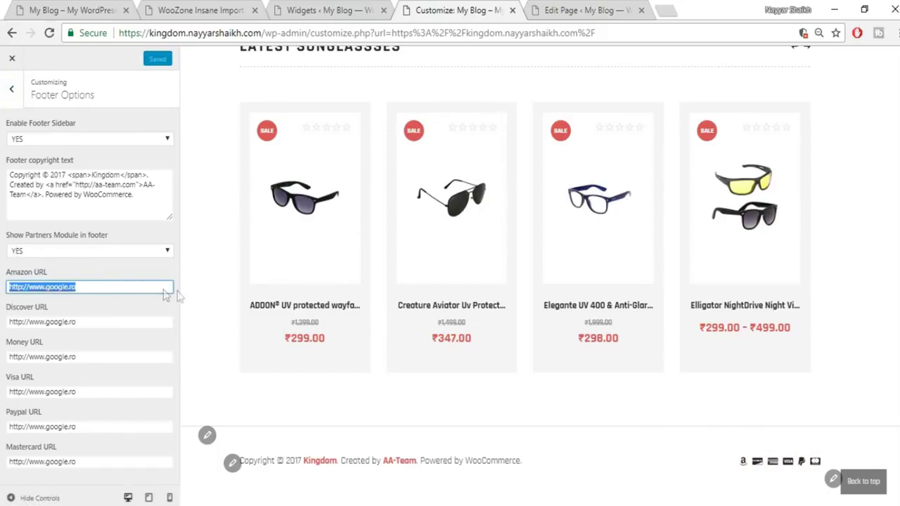
click(90, 252)
click(90, 251)
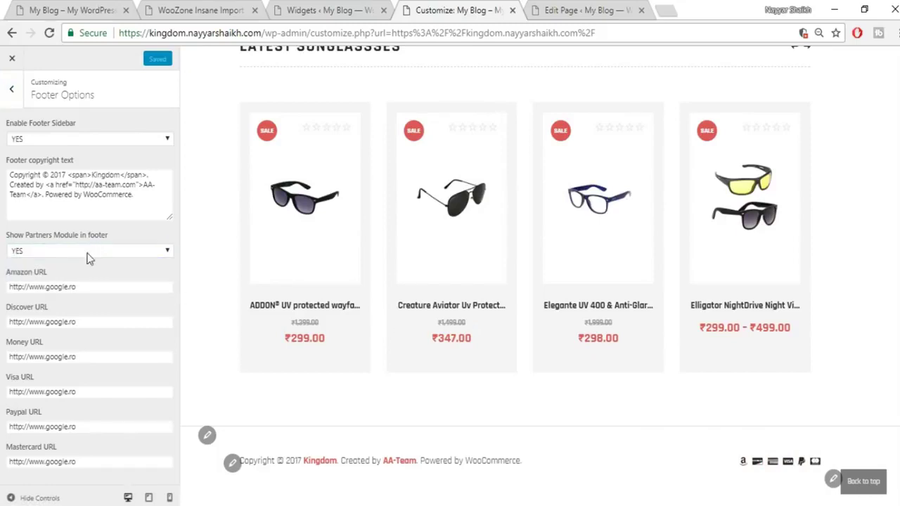
click(88, 255)
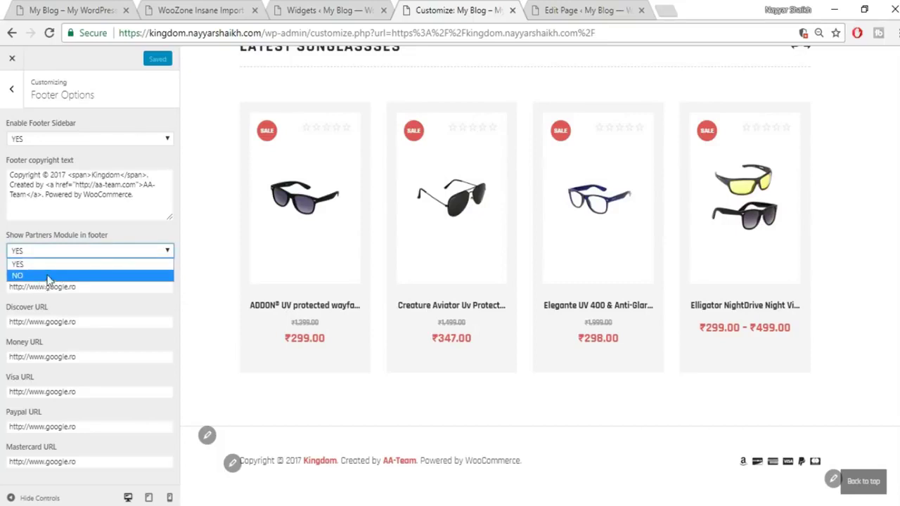
click(126, 239)
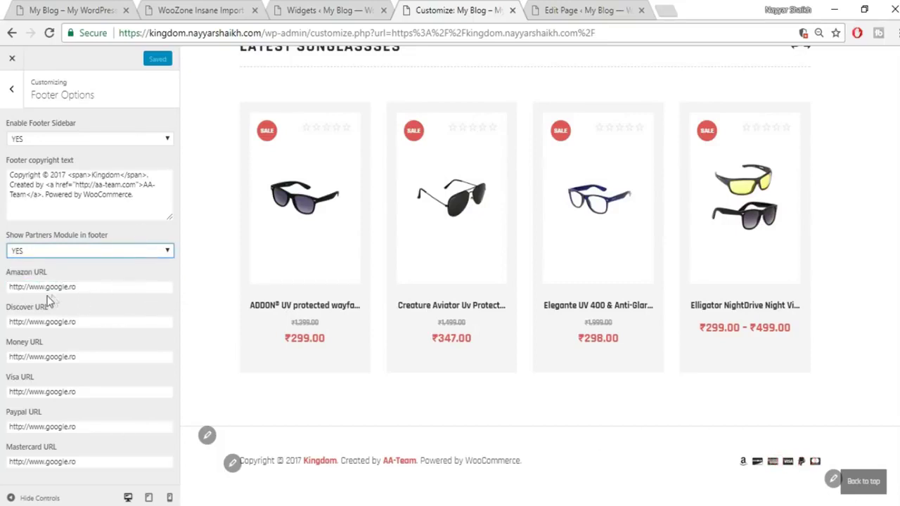
drag(118, 283, 2, 290)
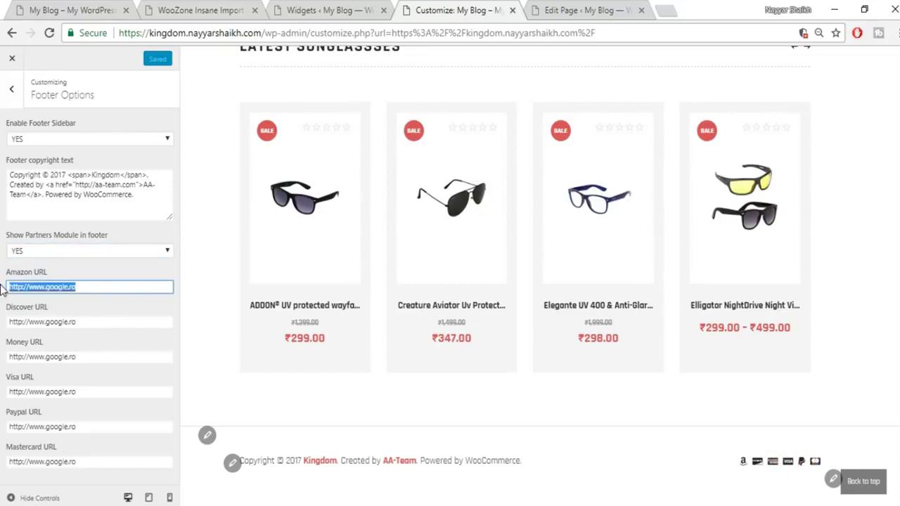
text(#)
- Replace the Discover URL value with #
triple_click(113, 322)
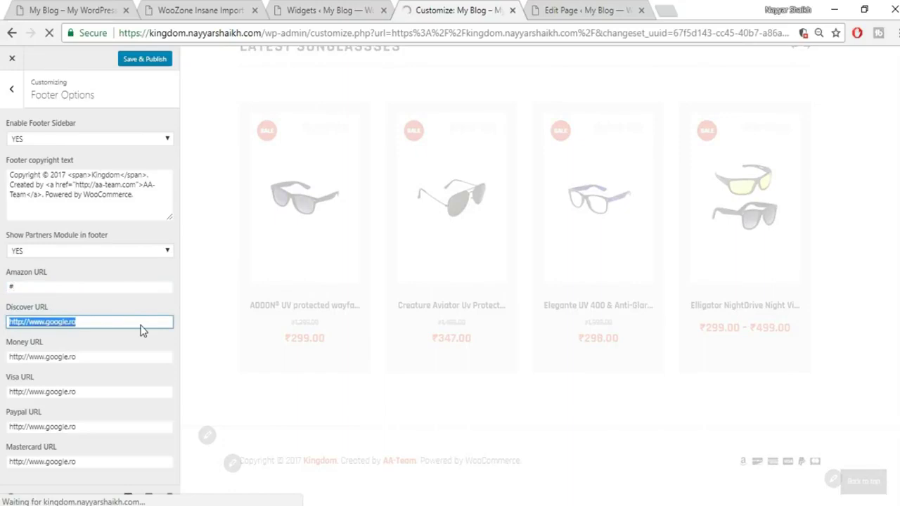
key(BackSpace)
text(#)
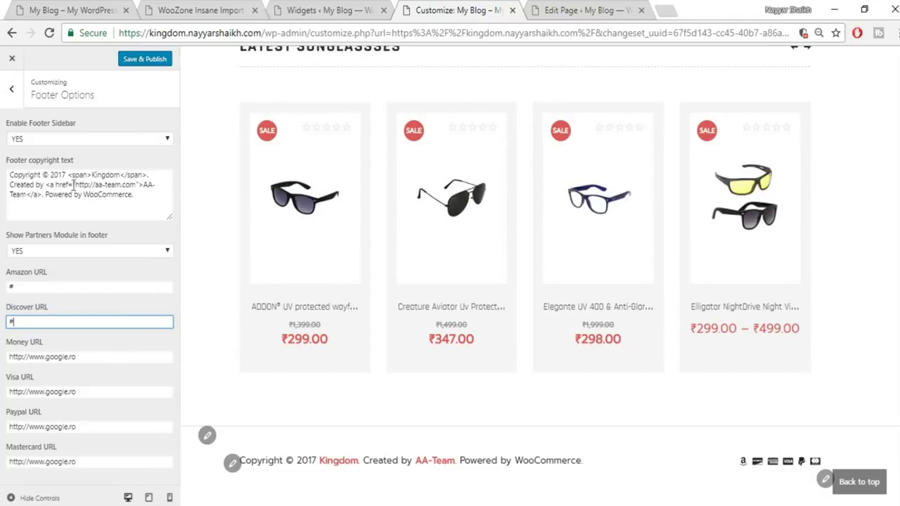
- Change Kingdom to BloggDude in the copyright text and remove the Powered by WooCommerce credit
drag(92, 175, 118, 175)
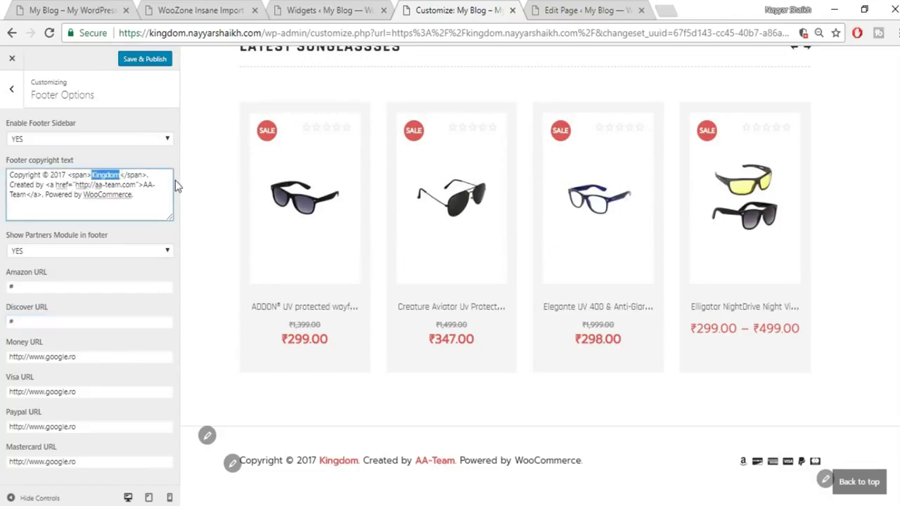
text(BloggDude)
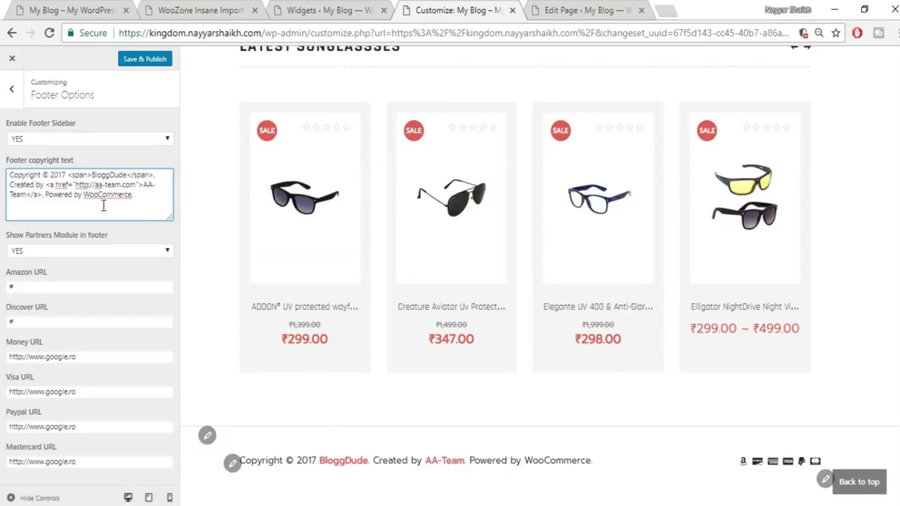
drag(45, 195, 174, 218)
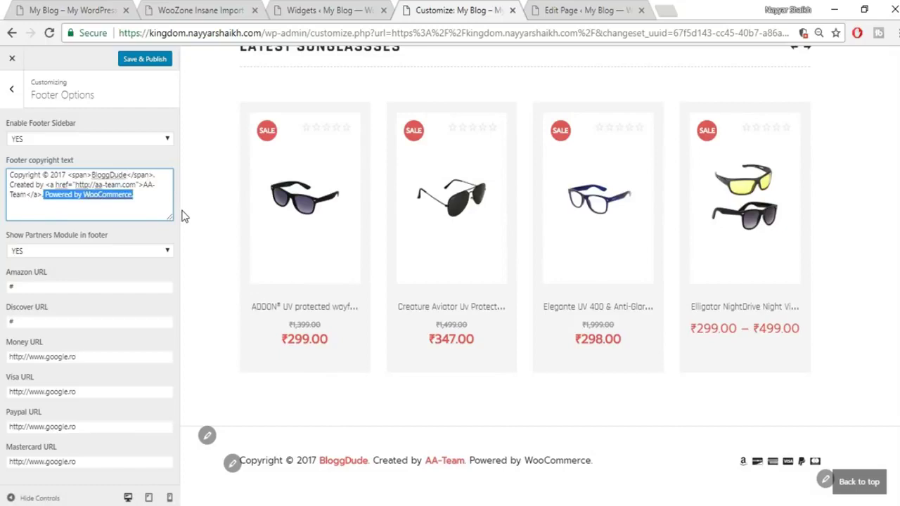
key(BackSpace)
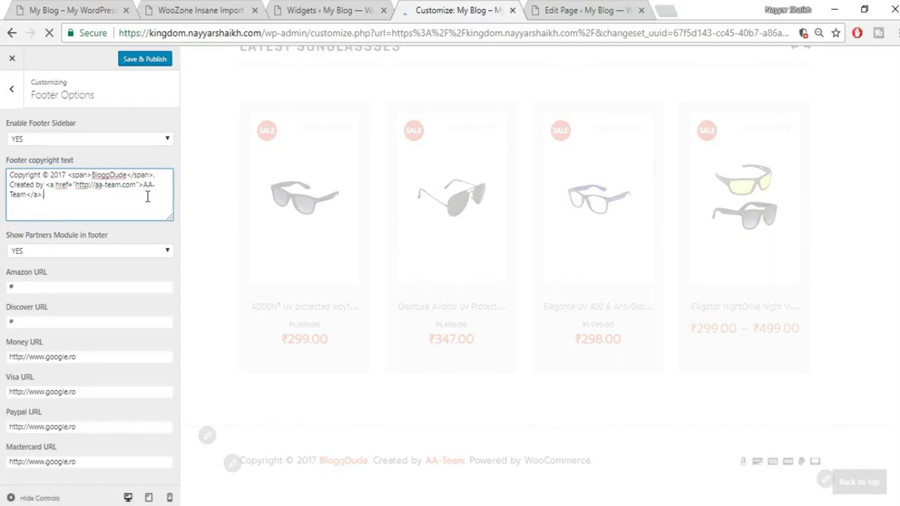
- Replace the AA-Team credit with the owner's name linked to #, then Save & Publish
drag(149, 188, 72, 197)
click(96, 194)
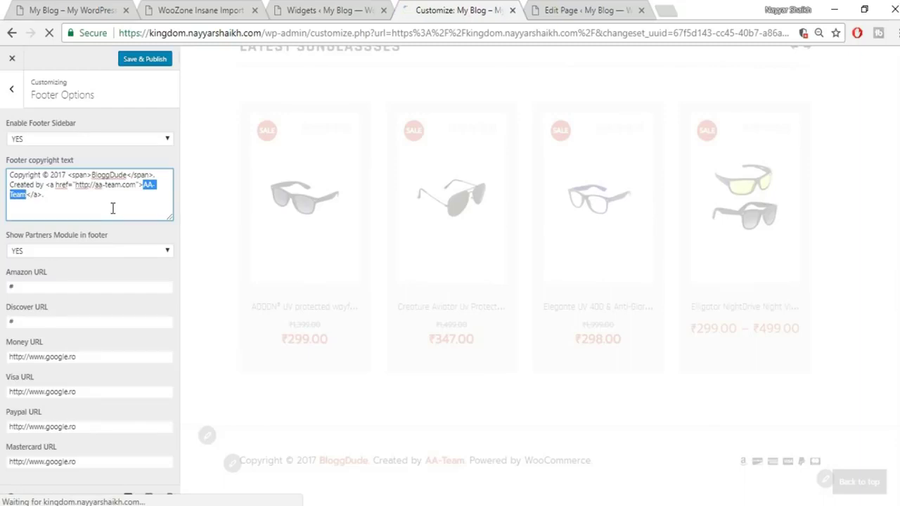
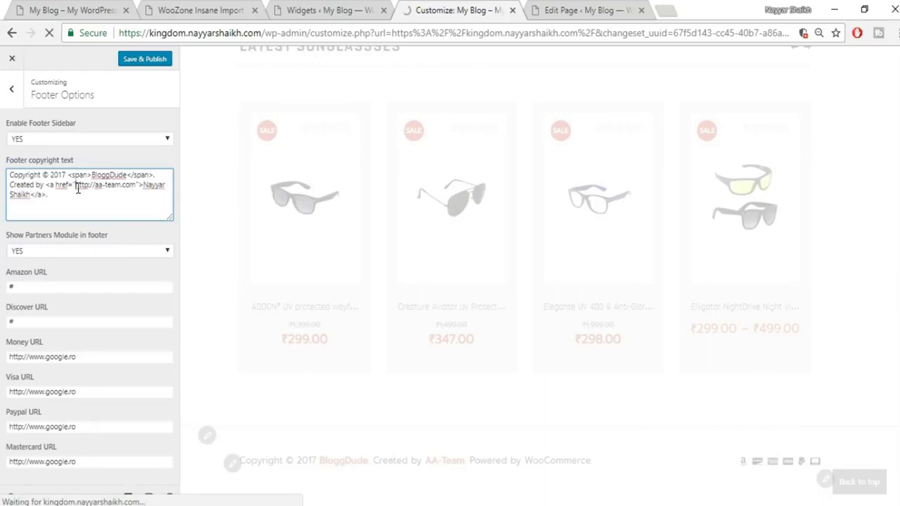
drag(81, 185, 132, 186)
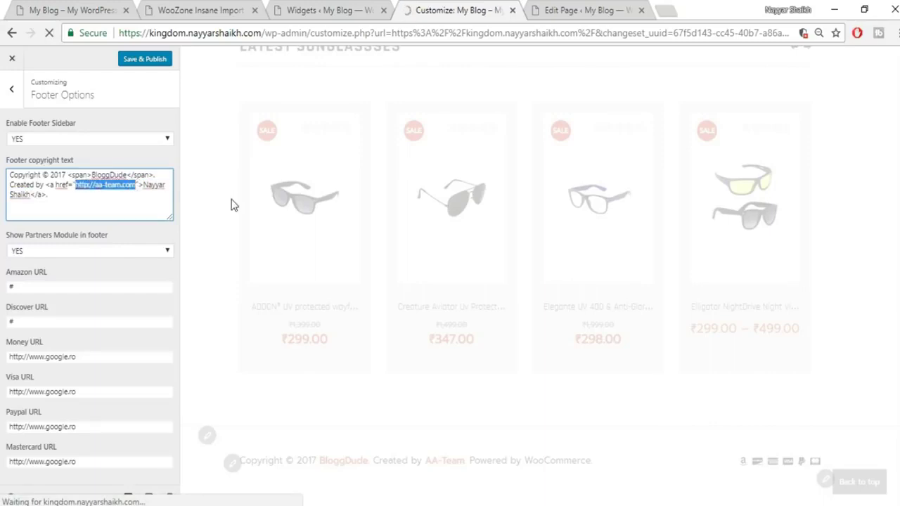
key(BackSpace)
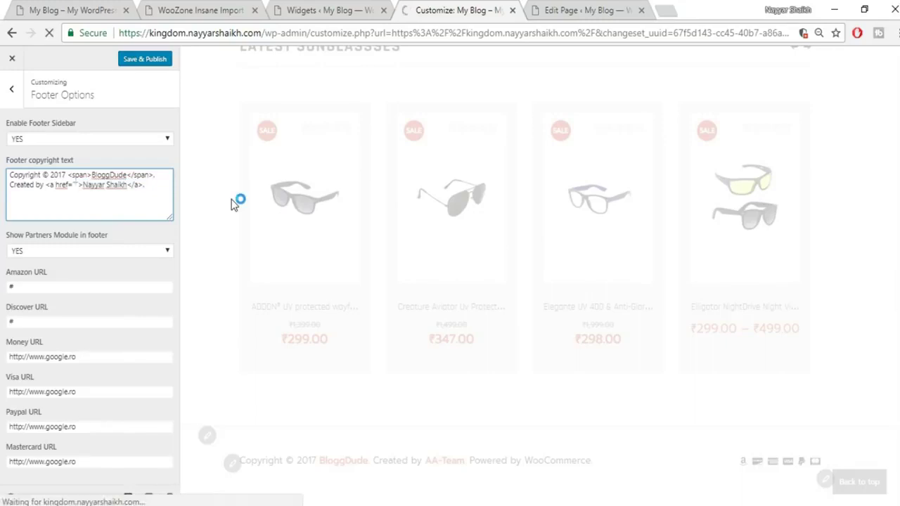
text(#)
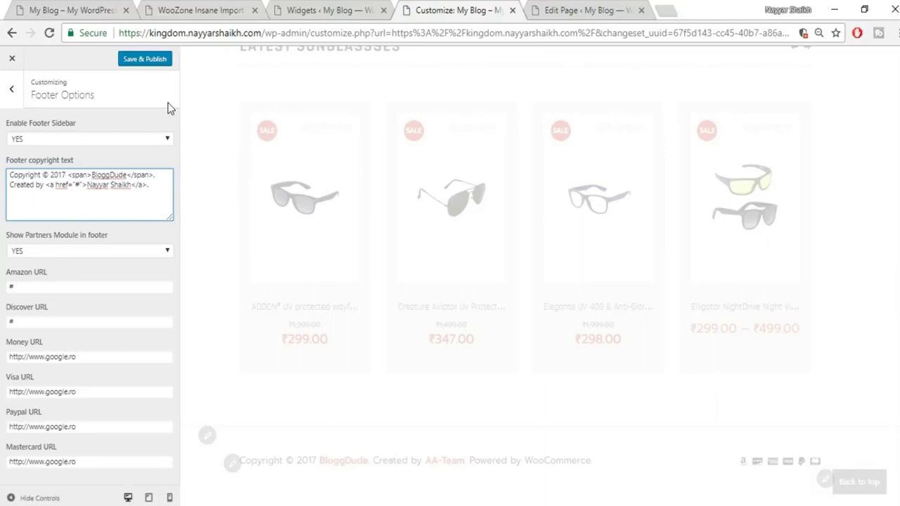
click(145, 61)
click(146, 62)
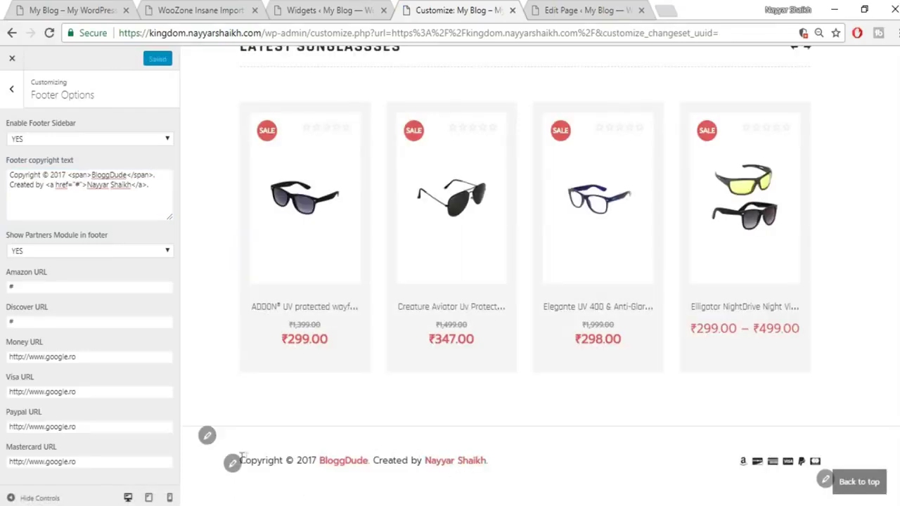
- Close the Customizer and open the Maddy Men's Combo Pack from Featured Products
click(6, 63)
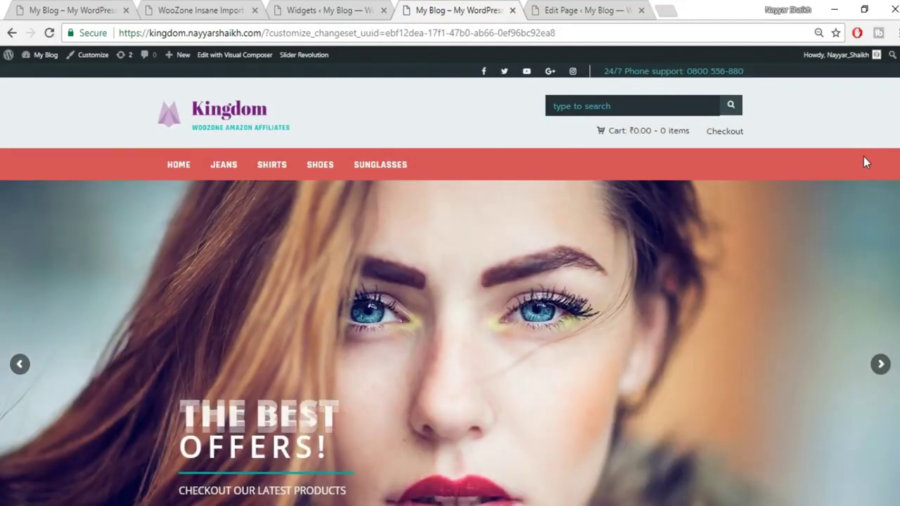
scroll(864, 156, down, 7)
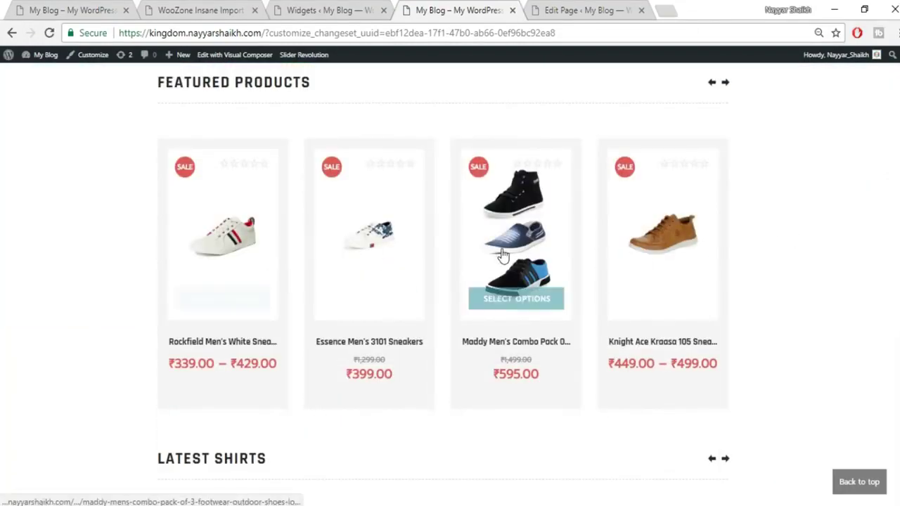
click(545, 225)
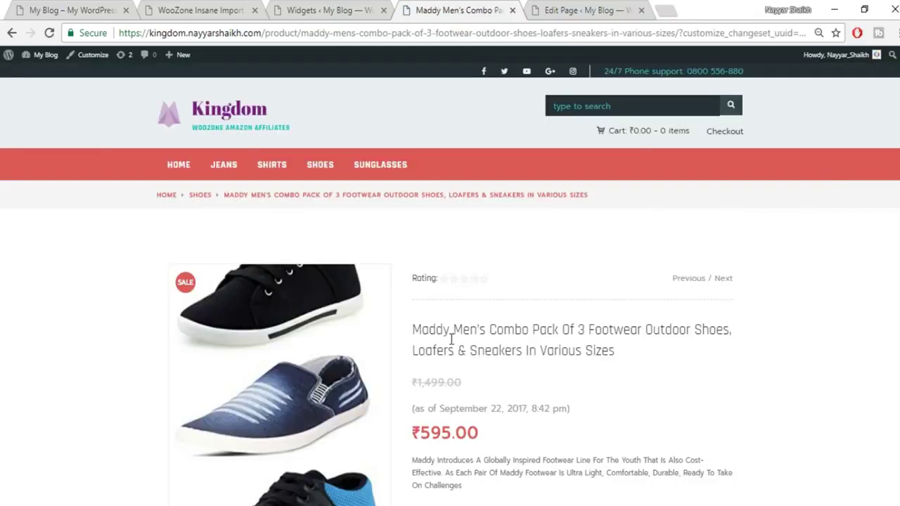
- Choose size 7 for the Maddy Men's Combo Pack
scroll(419, 388, down, 1)
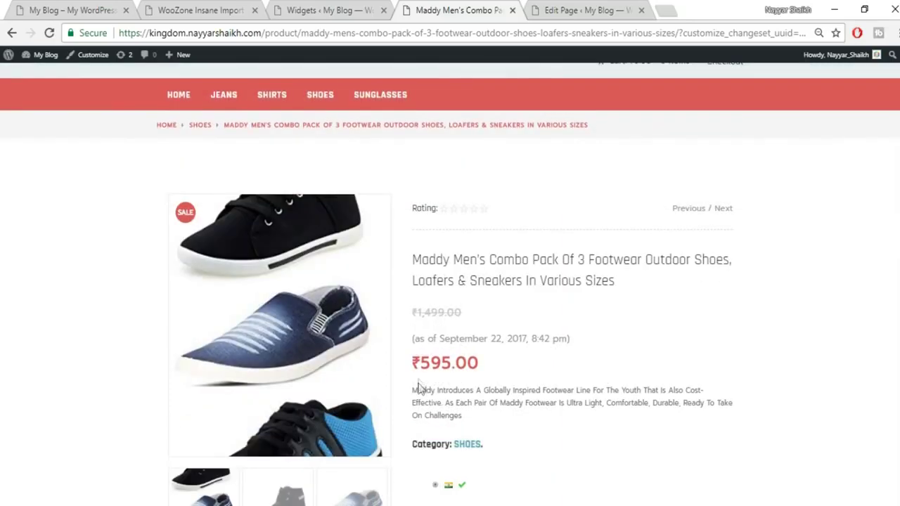
scroll(535, 360, down, 1)
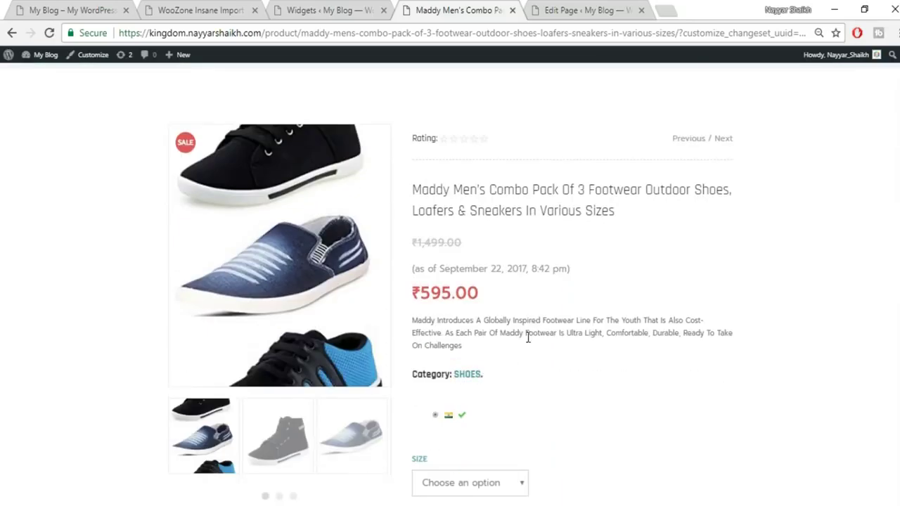
scroll(605, 320, down, 1)
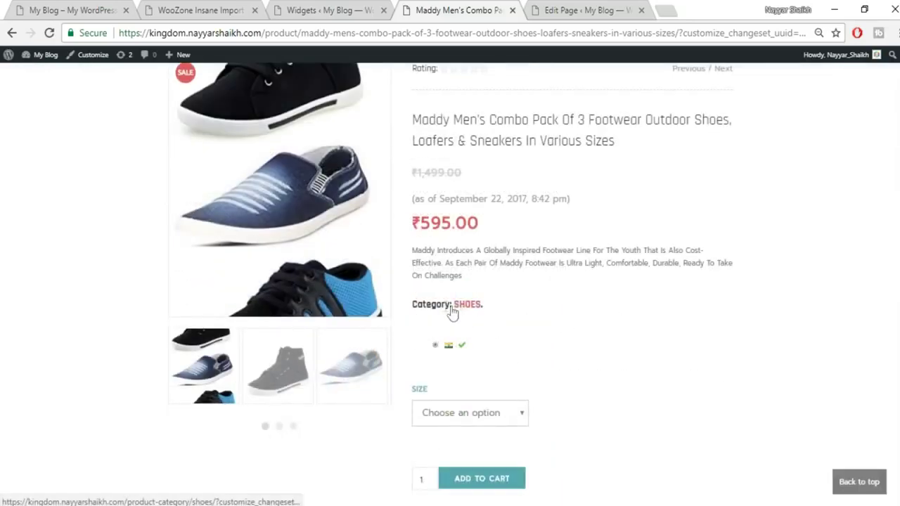
scroll(589, 328, down, 2)
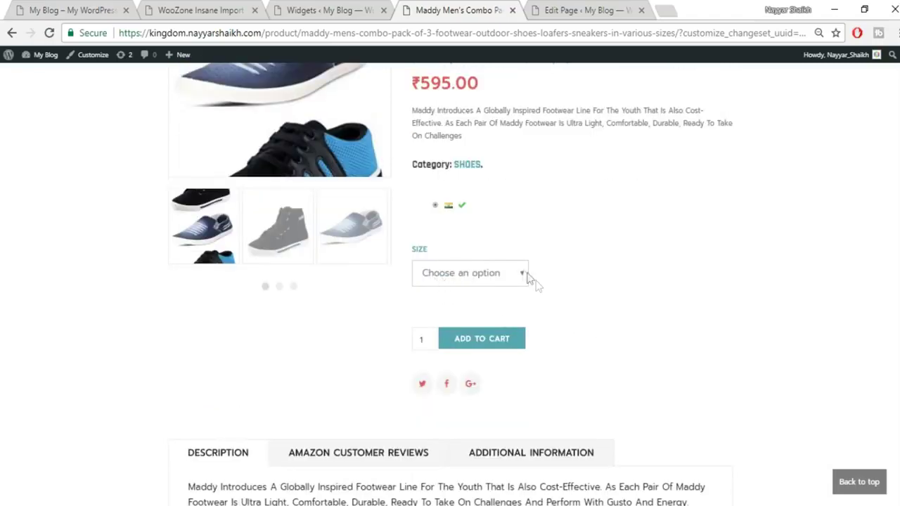
scroll(536, 288, up, 1)
click(470, 345)
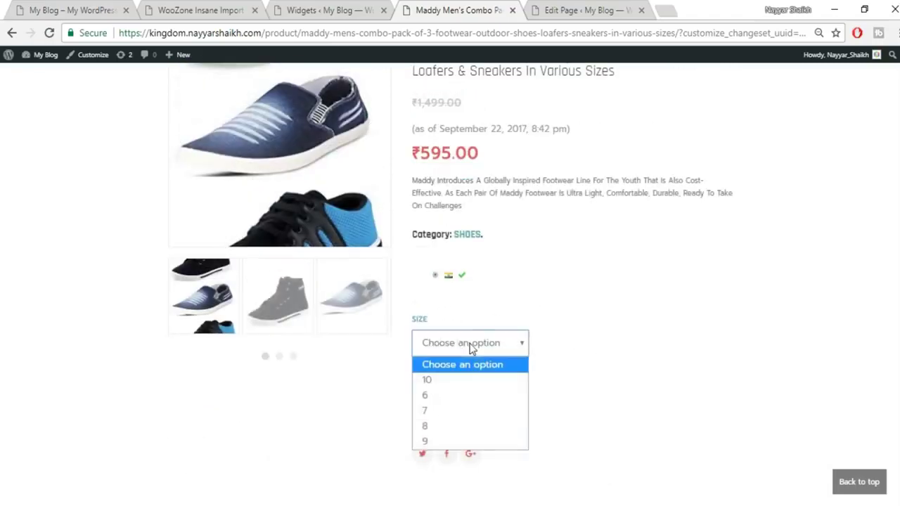
click(458, 412)
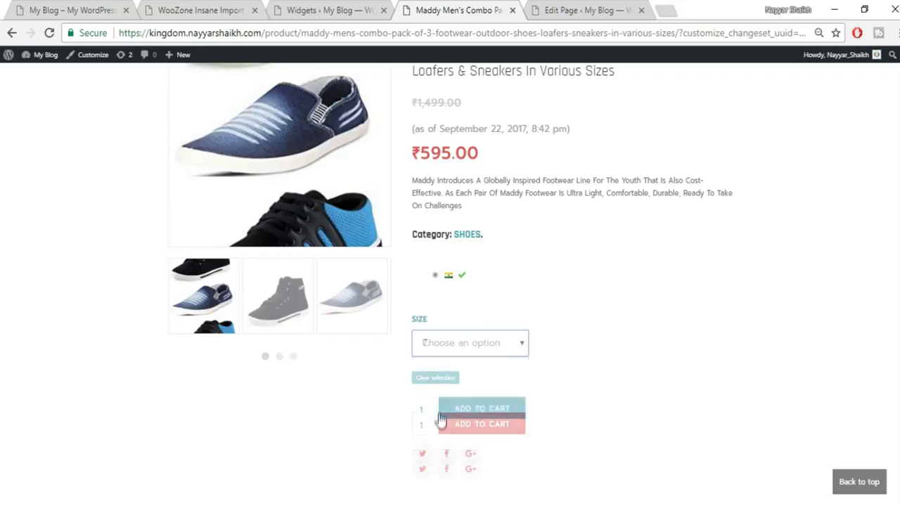
- Browse the Amazon Customer Reviews and Additional Information tabs, then add the combo pack to the cart
scroll(654, 311, down, 1)
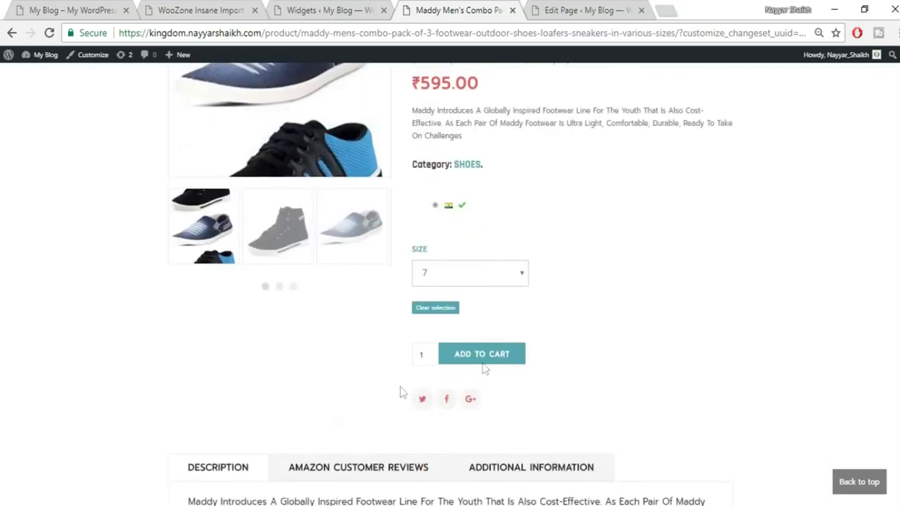
scroll(567, 364, down, 3)
scroll(272, 257, down, 2)
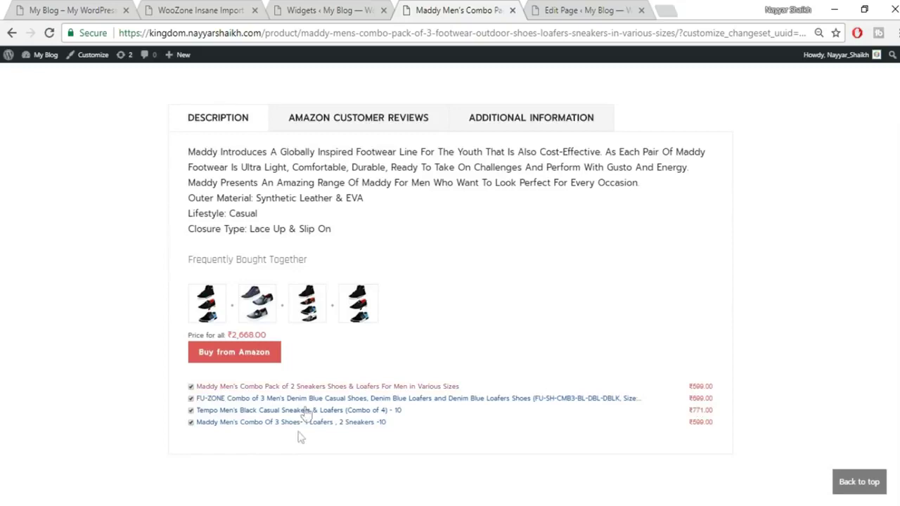
click(372, 124)
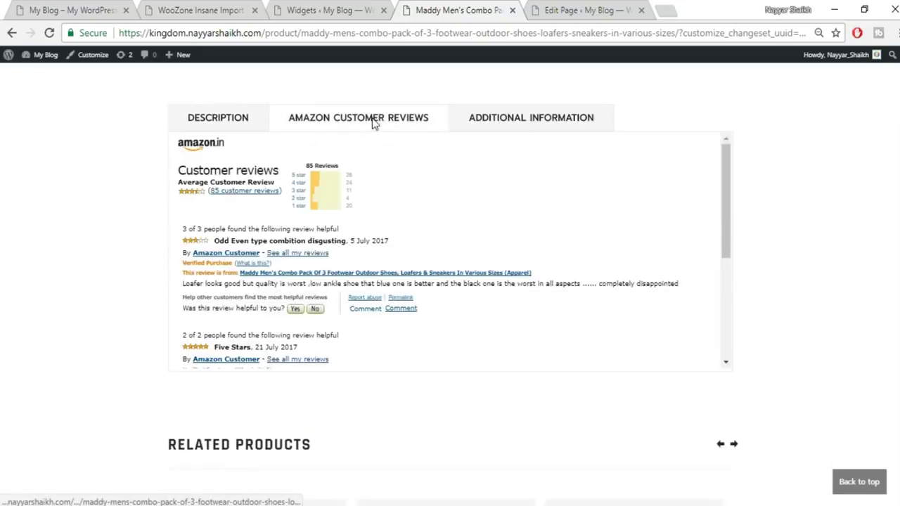
click(516, 124)
scroll(747, 311, up, 5)
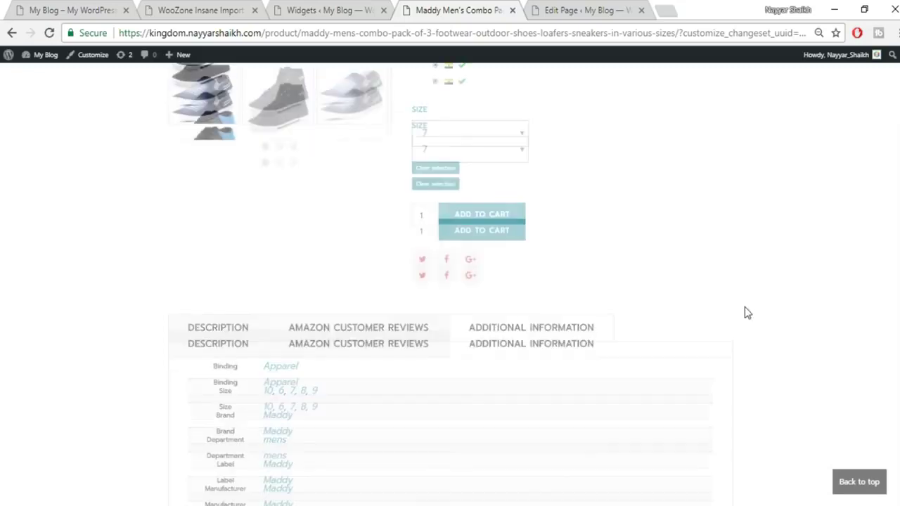
scroll(643, 351, up, 1)
click(482, 426)
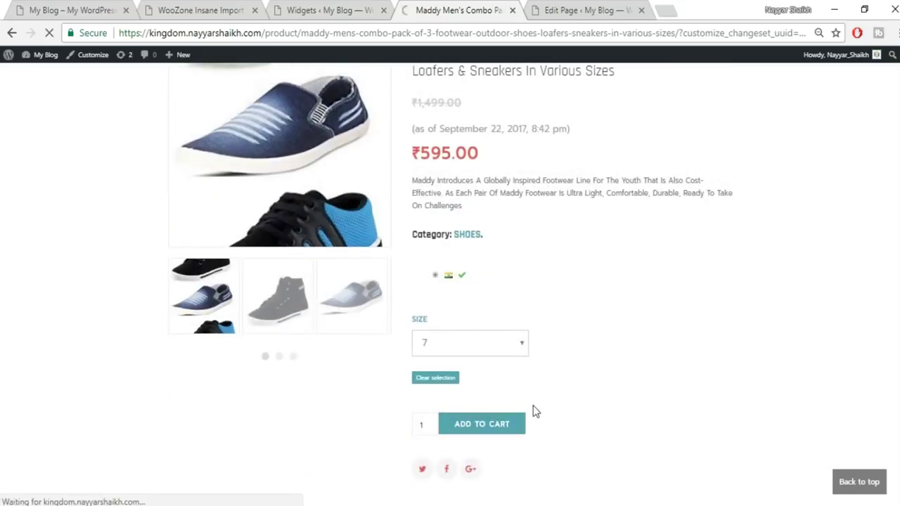
scroll(532, 412, up, 4)
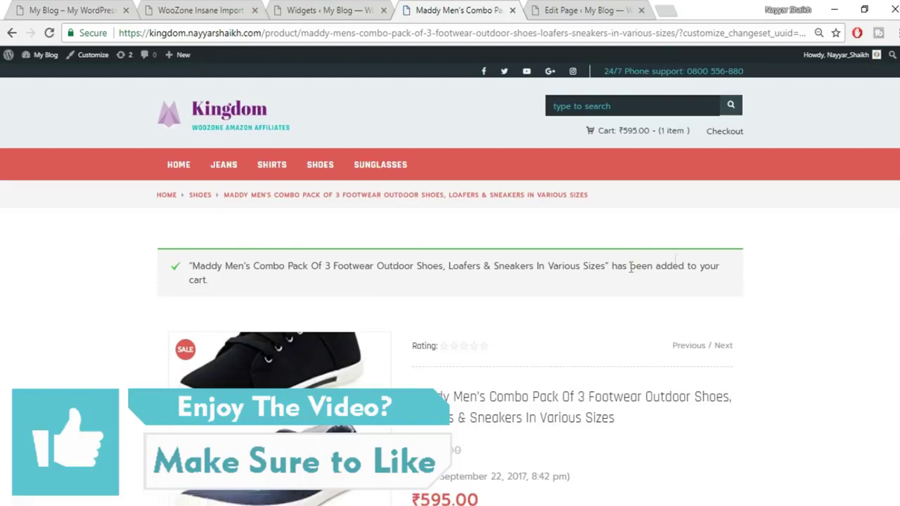
- Check out the size 7 combo pack to Amazon.in and highlight the AssociateTag in the URL
click(639, 135)
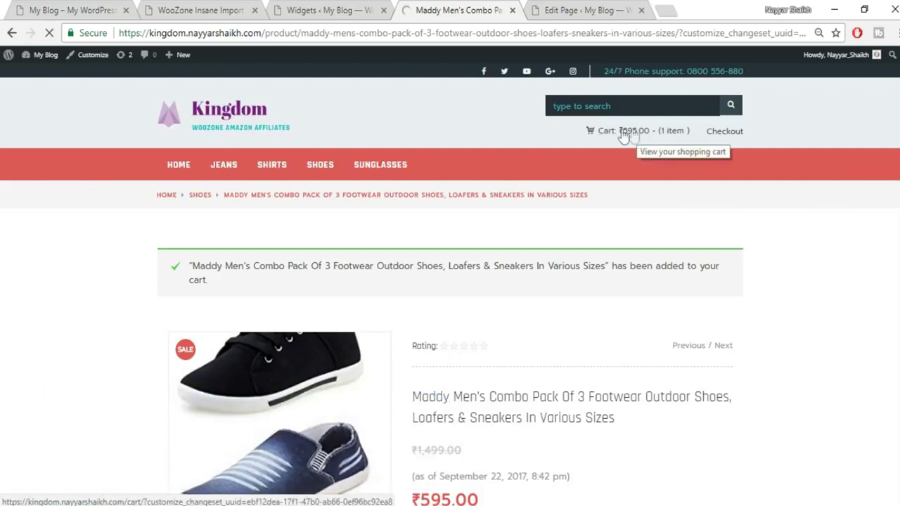
click(630, 134)
scroll(788, 248, down, 3)
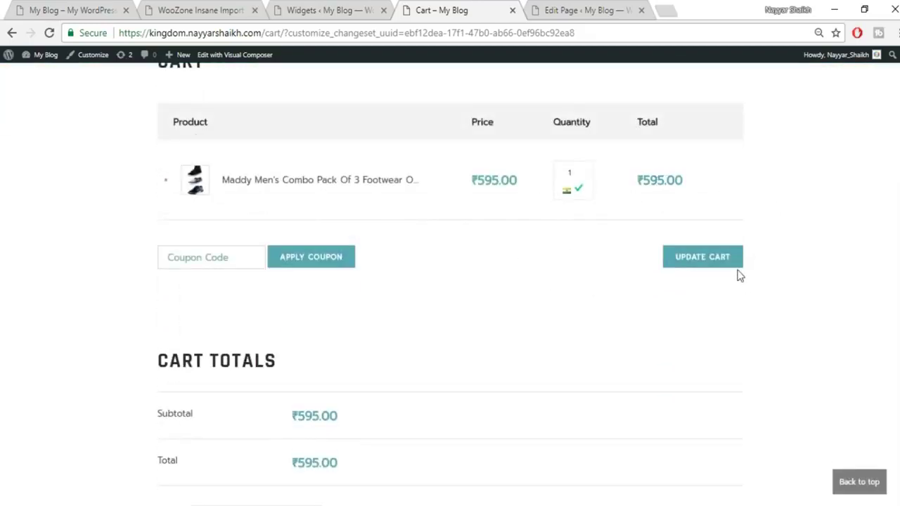
scroll(773, 310, down, 2)
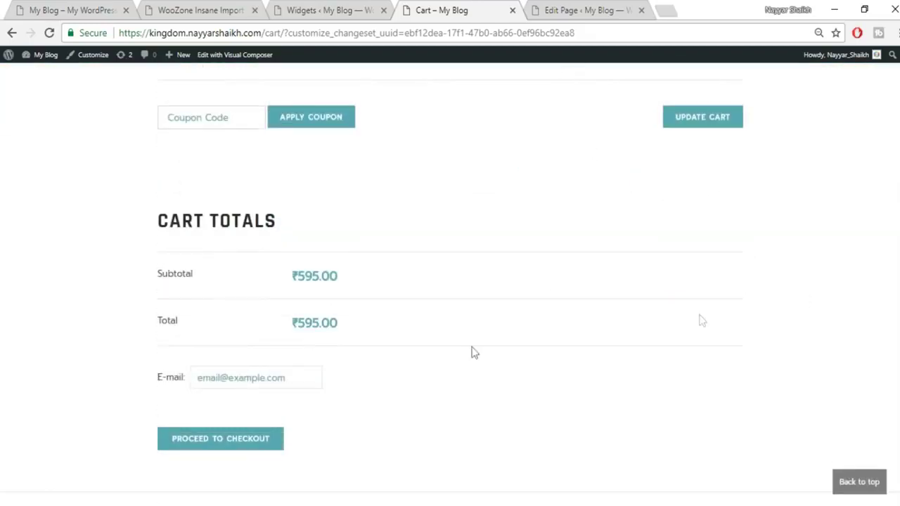
click(229, 448)
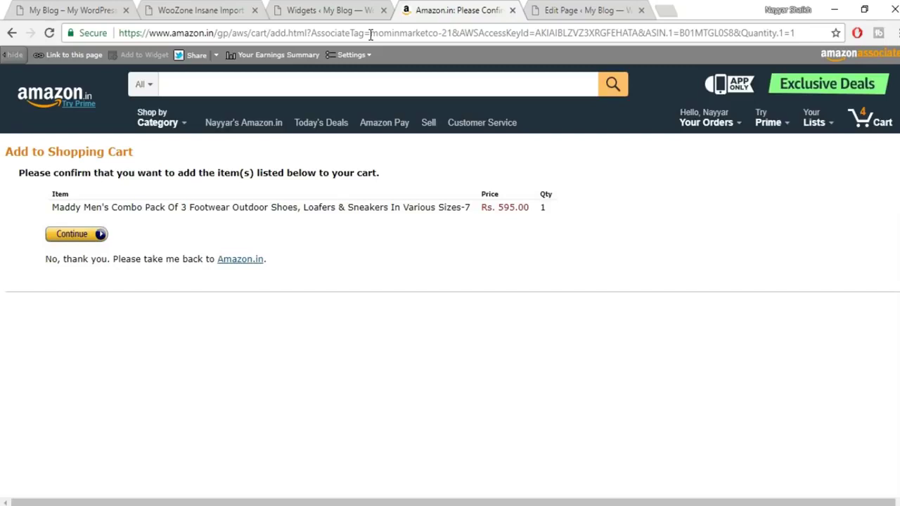
drag(370, 35, 454, 31)
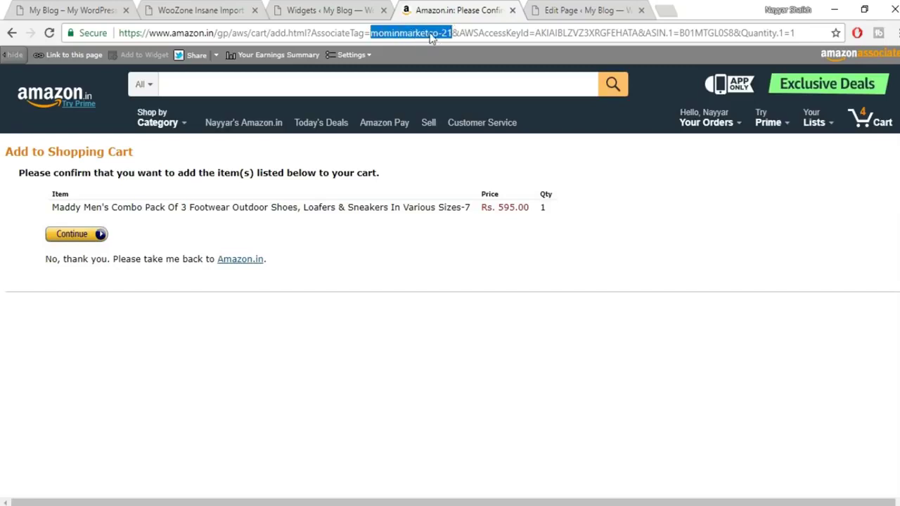